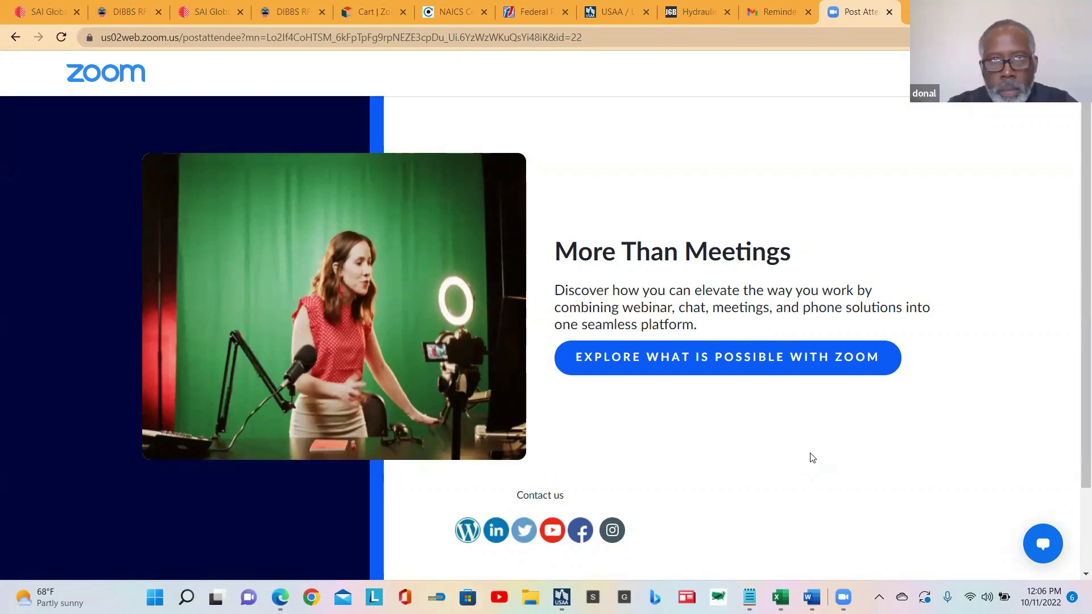
# - Check Excel's jump list, then bring up the NMS Part Pricing Sheet login window
pyautogui.click(779, 596)
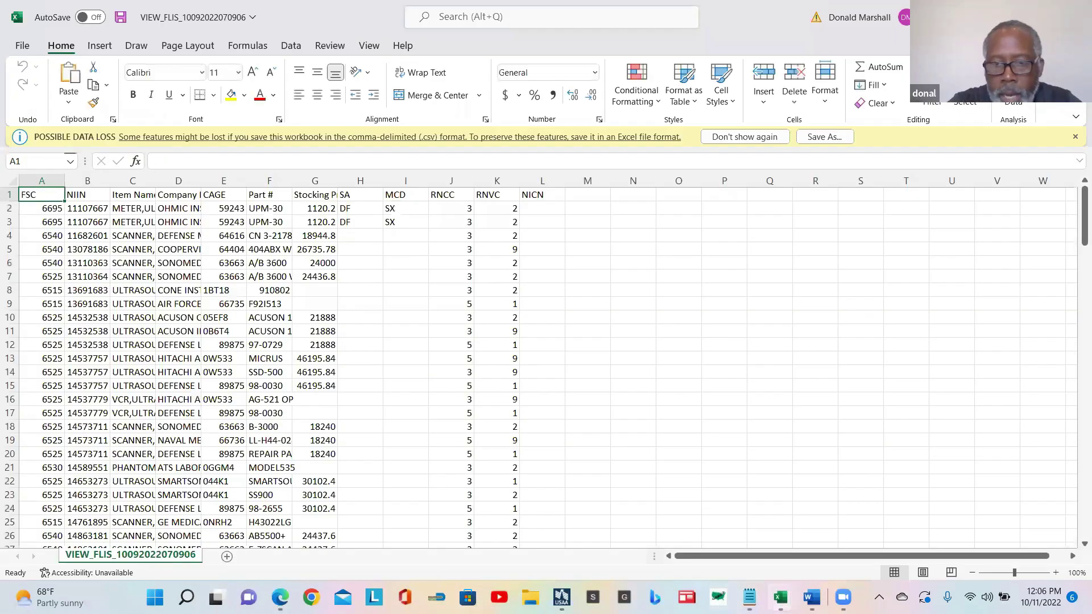
pyautogui.rightClick(781, 596)
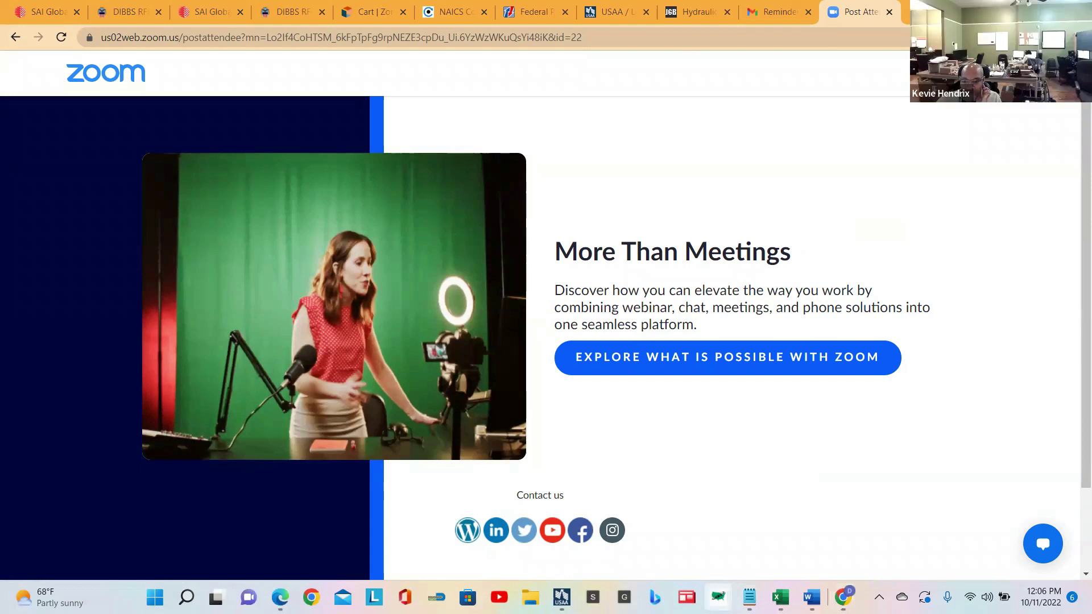
pyautogui.click(719, 598)
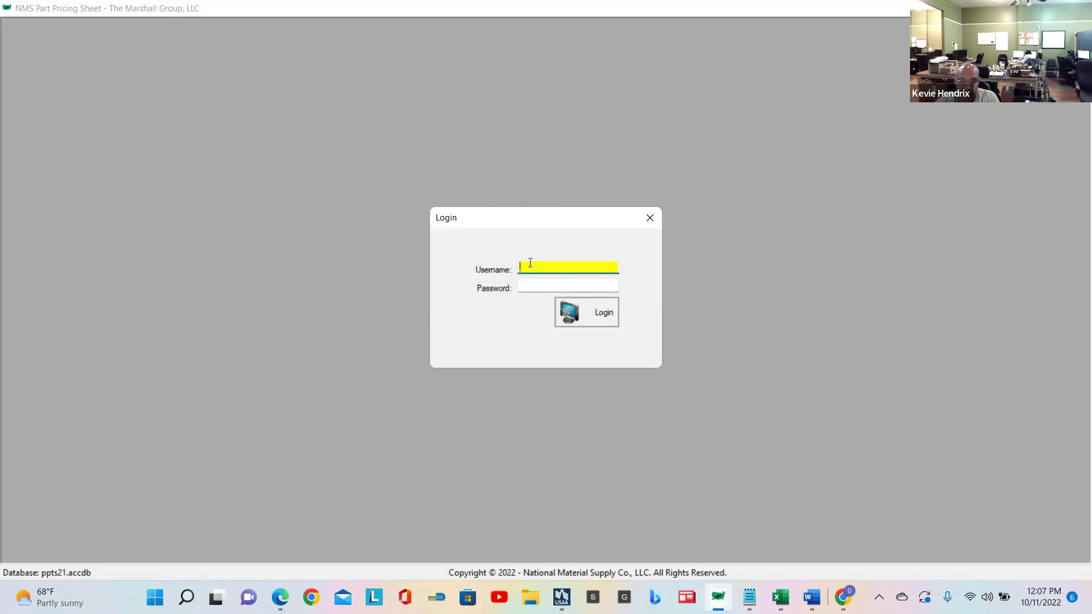
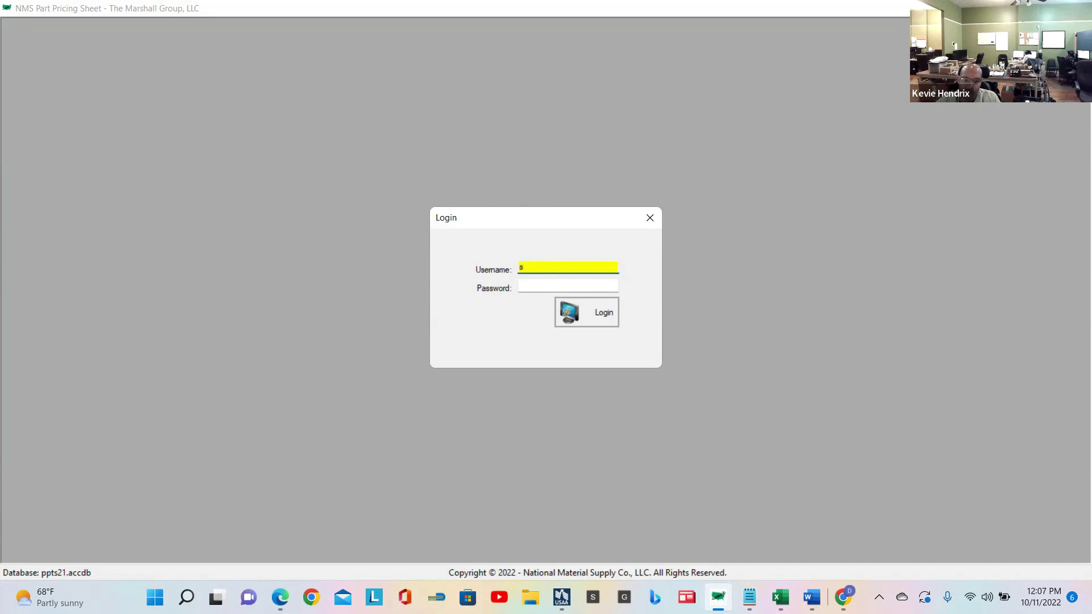
# - Enter a username and the account password, attempt login, and dismiss the invalid-login message
pyautogui.click(527, 283)
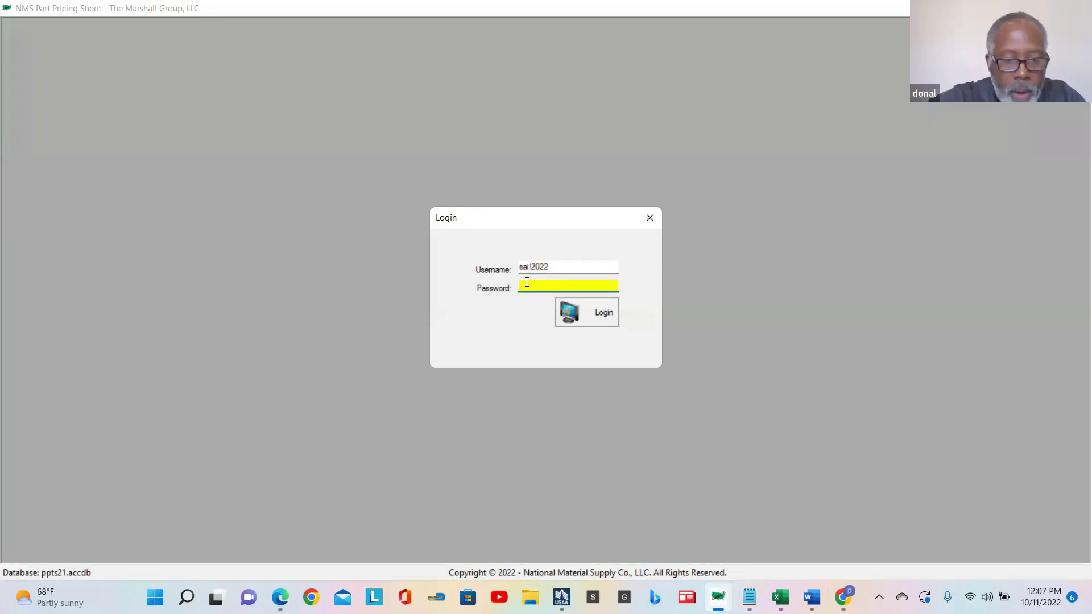
pyautogui.write('****')
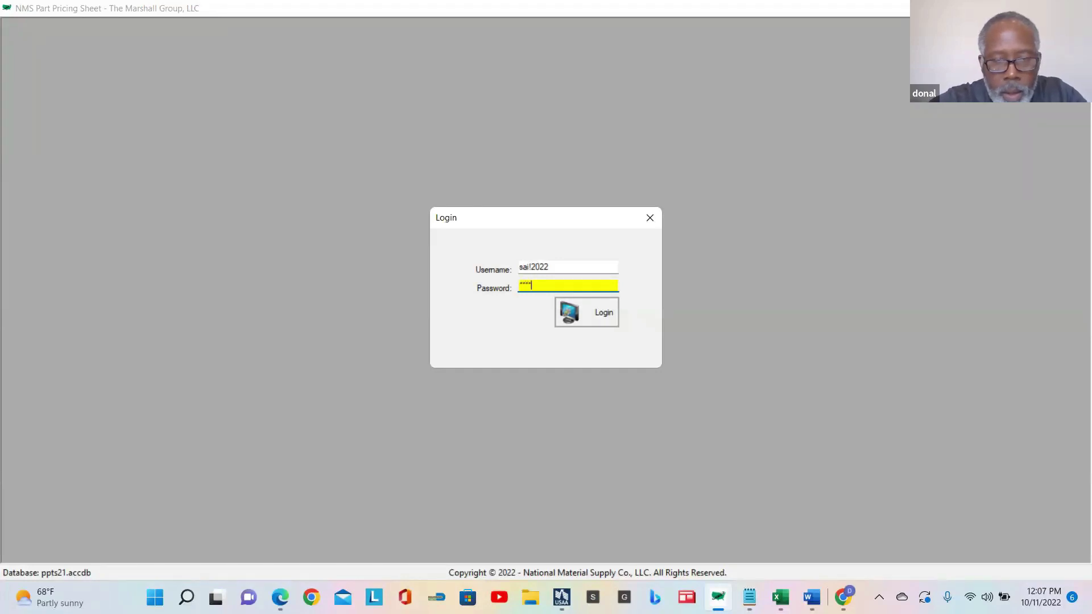
pyautogui.write('*****')
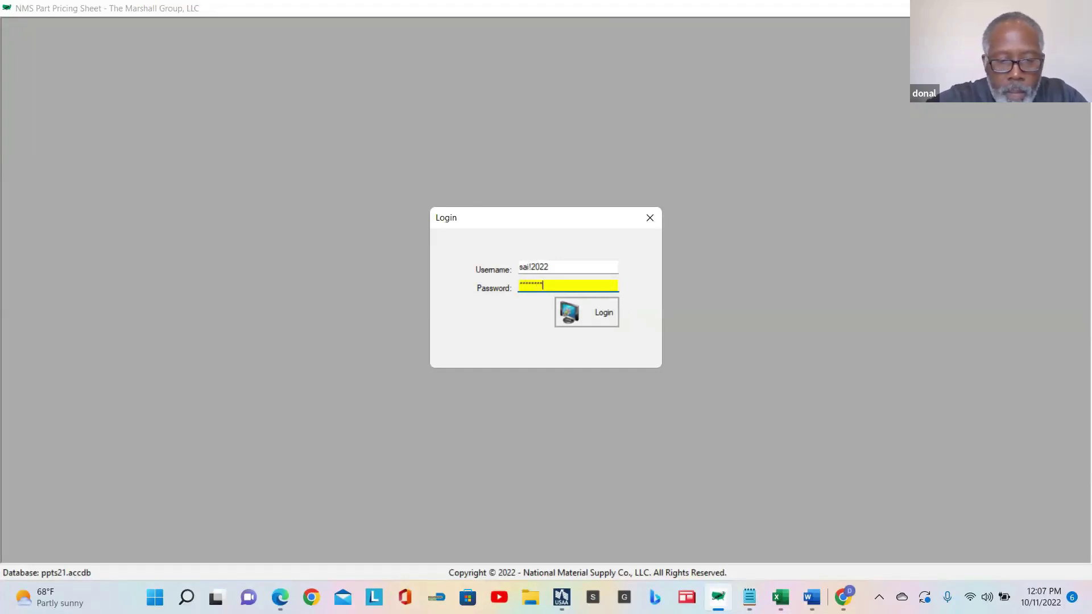
pyautogui.write('***')
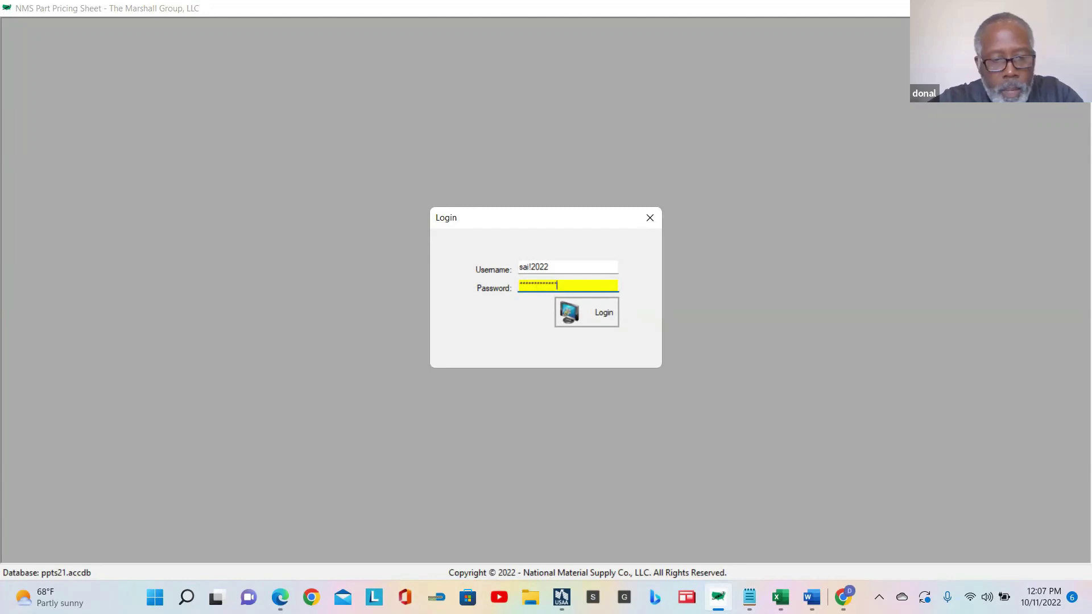
pyautogui.write('*')
pyautogui.click(570, 304)
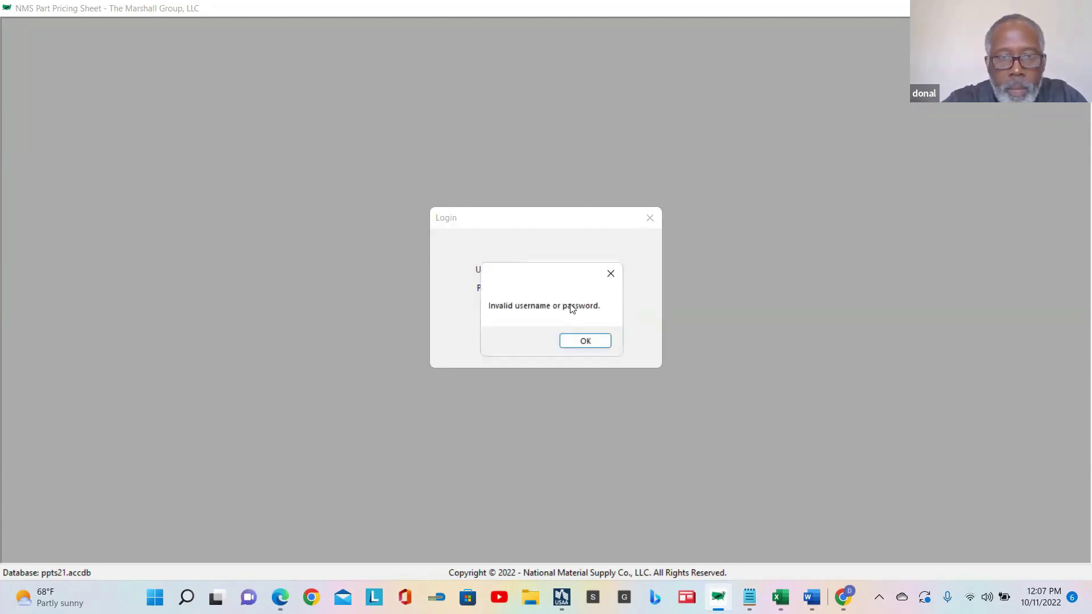
pyautogui.click(611, 273)
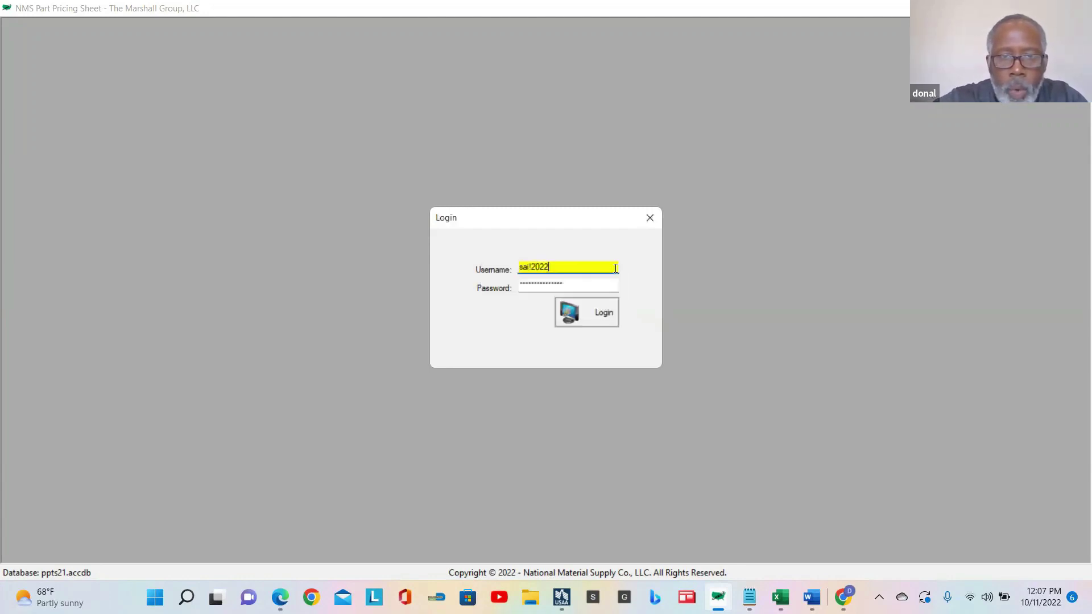
# - Replace the username with the correct account name and log in successfully
pyautogui.click(576, 283)
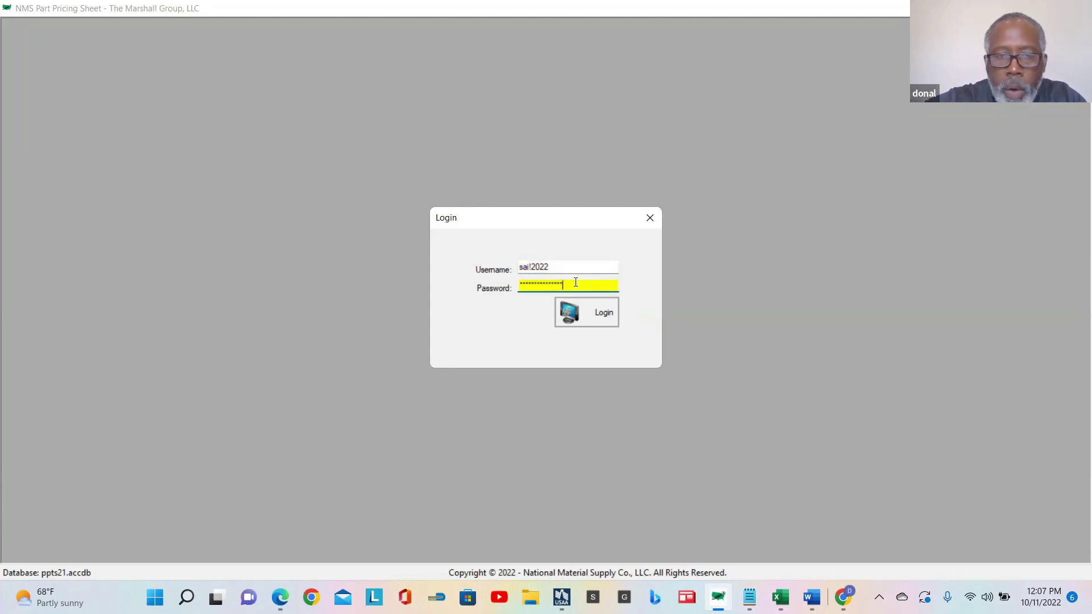
pyautogui.click(568, 271)
pyautogui.press('BackSpace')
pyautogui.press('BackSpace')
pyautogui.press('BackSpace')
pyautogui.press('BackSpace')
pyautogui.press('BackSpace')
pyautogui.press('BackSpace')
pyautogui.press('BackSpace')
pyautogui.press('BackSpace')
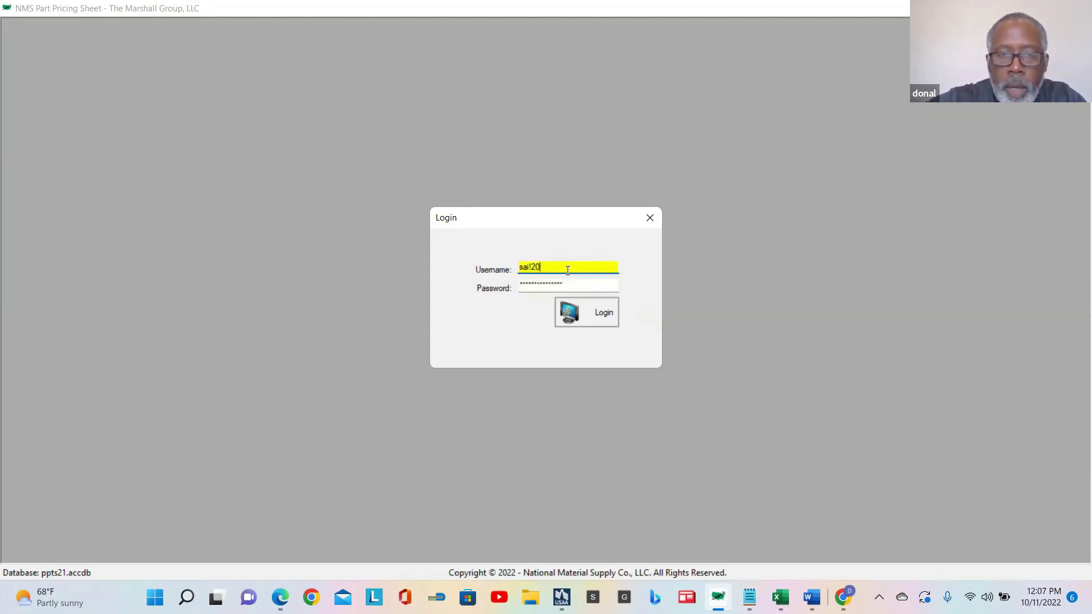
pyautogui.write('Marshall')
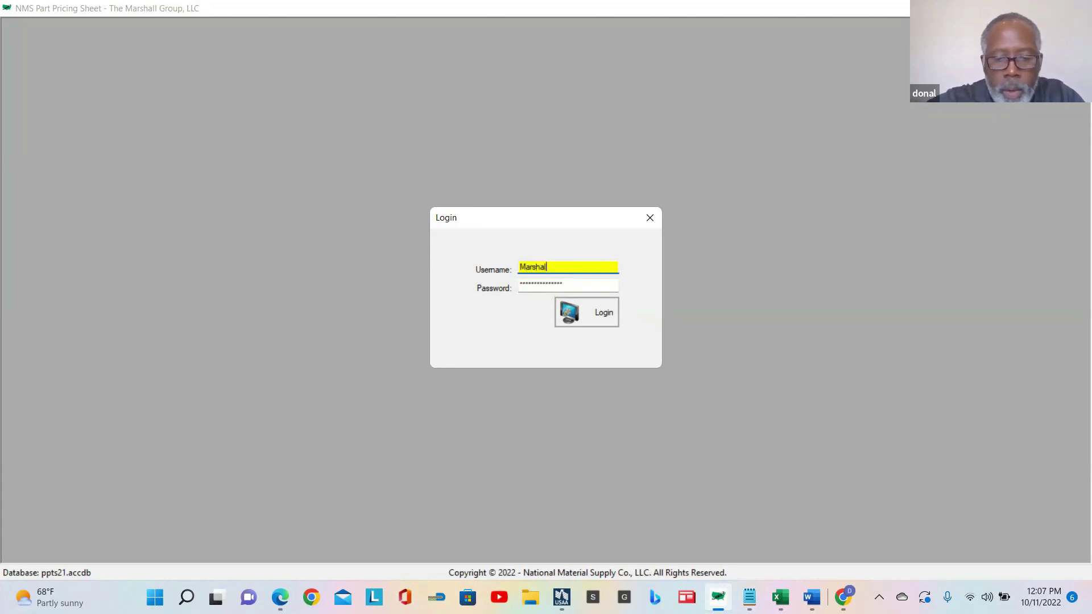
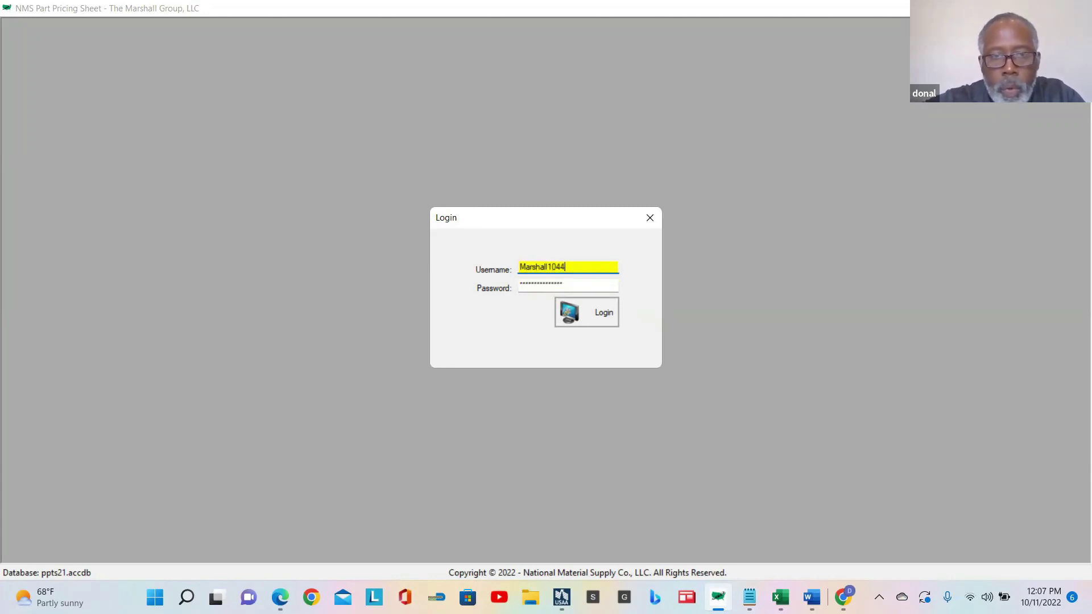
pyautogui.click(592, 312)
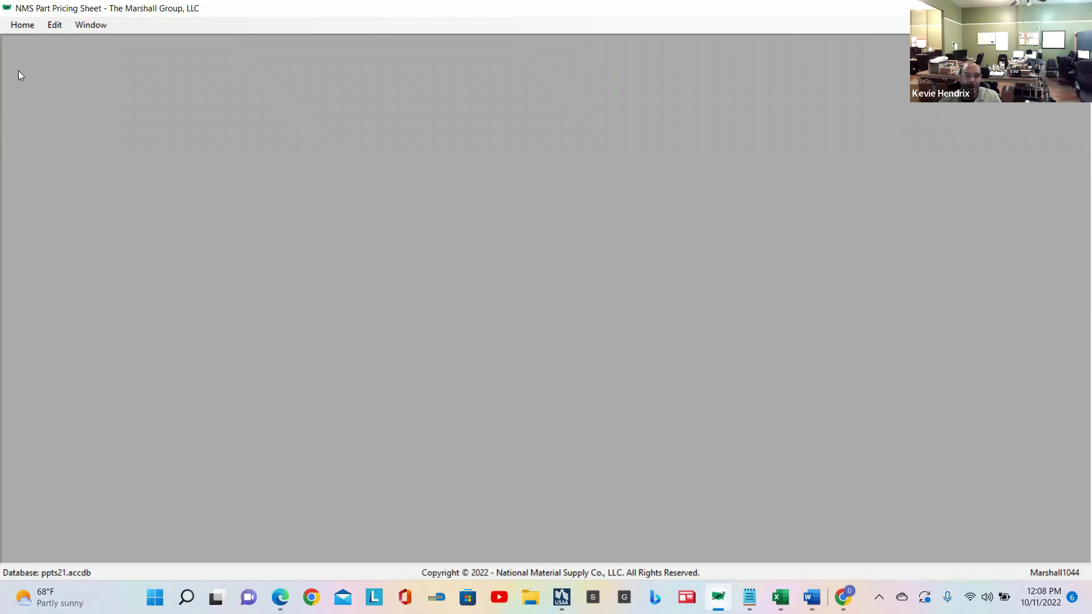
# - Open a blank Part Pricing Sheet form from the Home menu, then return to Chrome
pyautogui.click(22, 24)
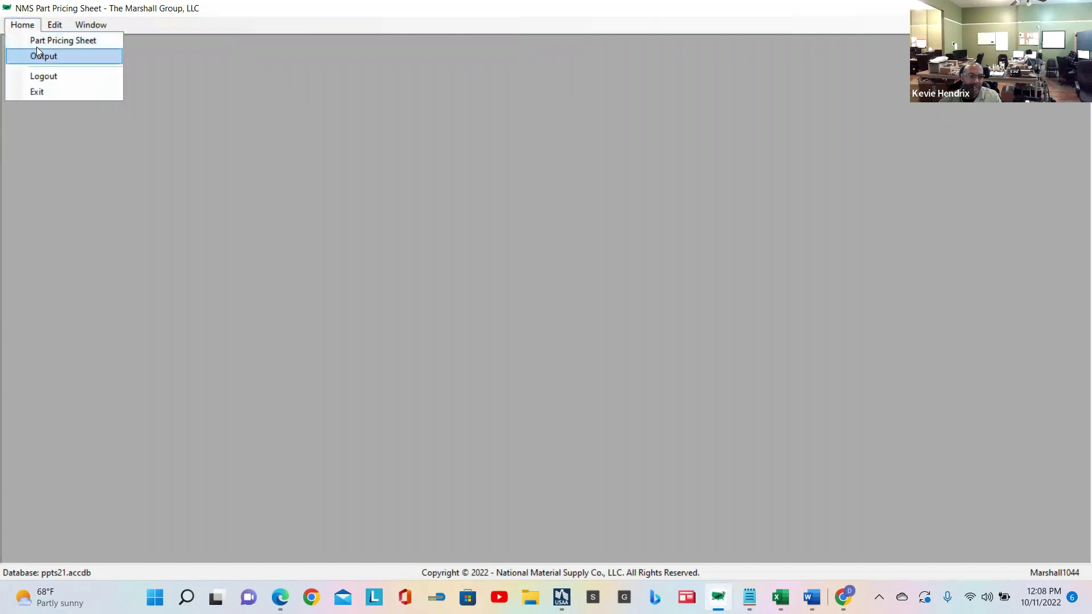
pyautogui.click(40, 42)
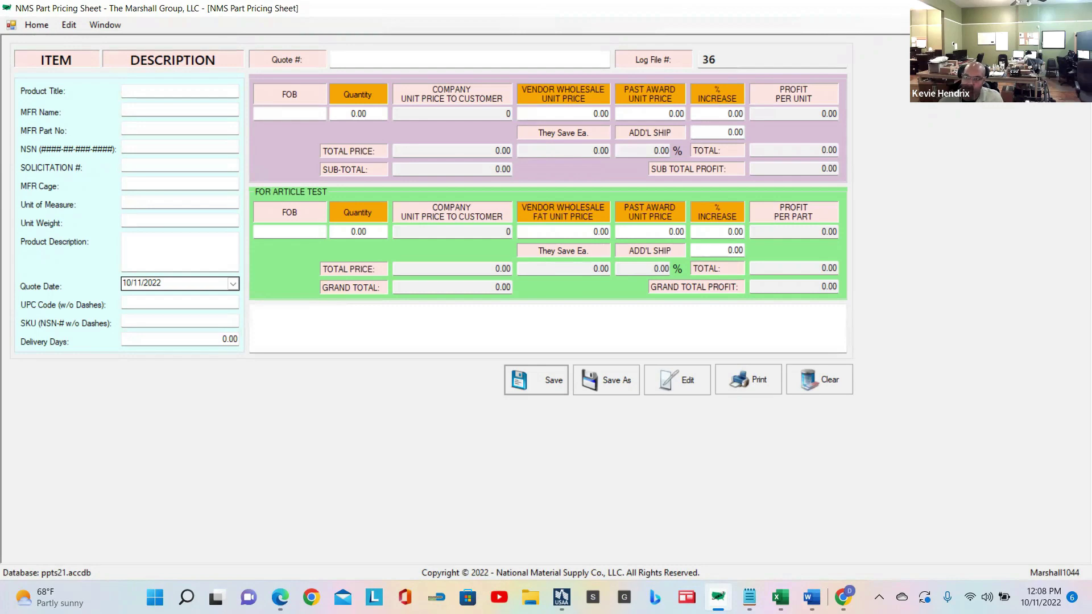
pyautogui.click(1011, 9)
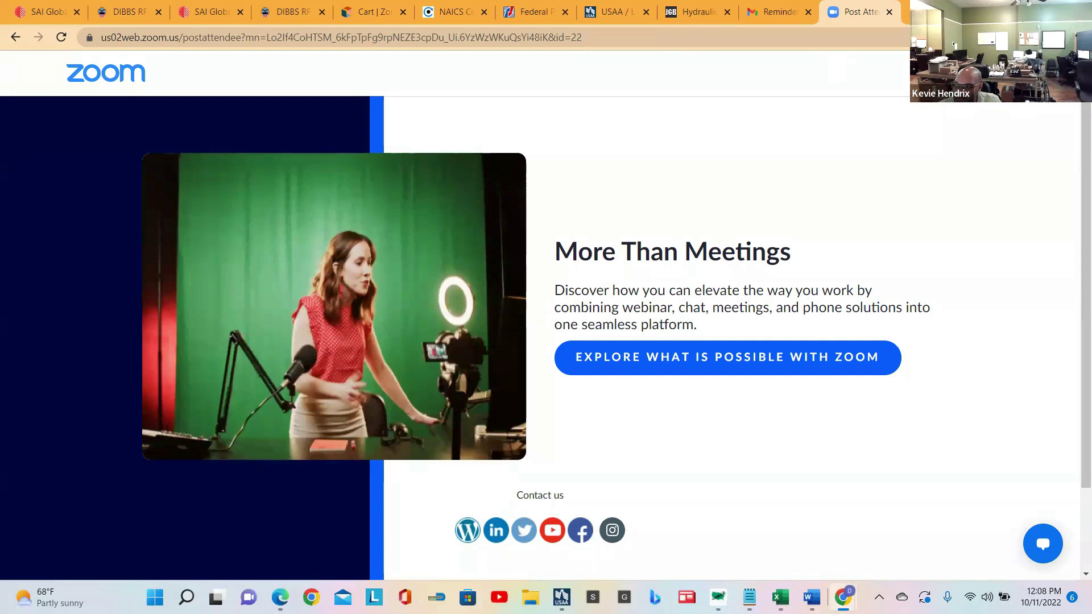
# - Review the files in Chrome's Downloads list, then minimize the browser
pyautogui.hotkey('alt', 'f')
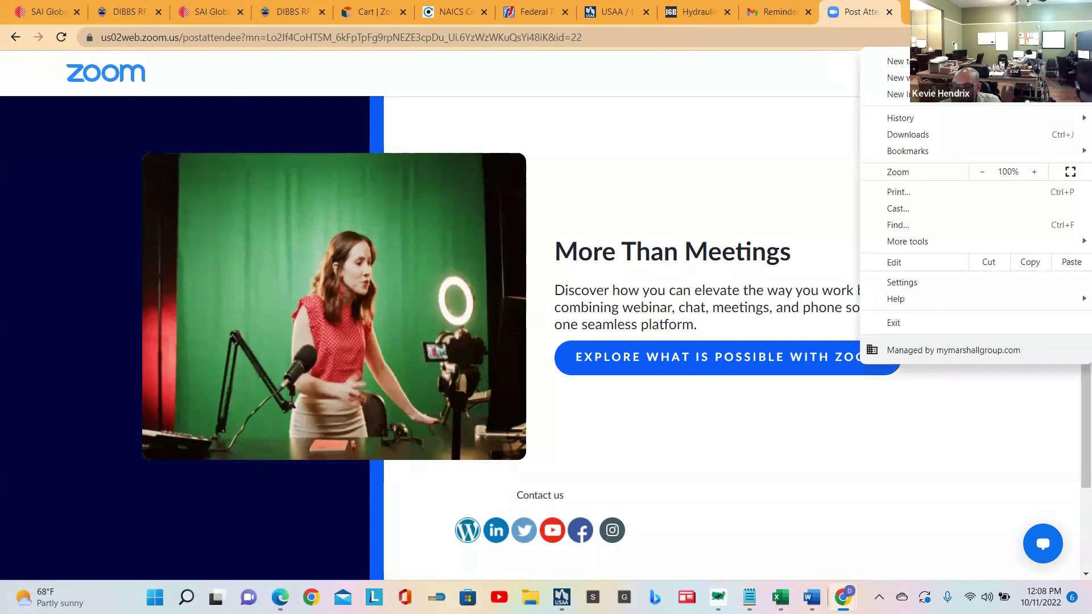
pyautogui.click(918, 138)
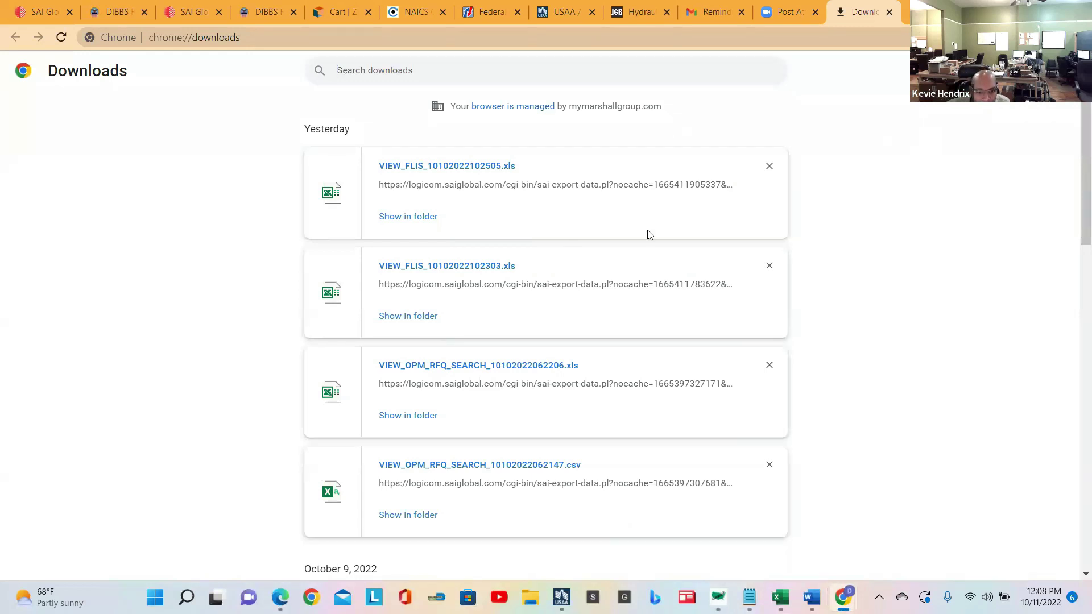
pyautogui.scroll(-1, 650, 234)
pyautogui.scroll(-8, 653, 239)
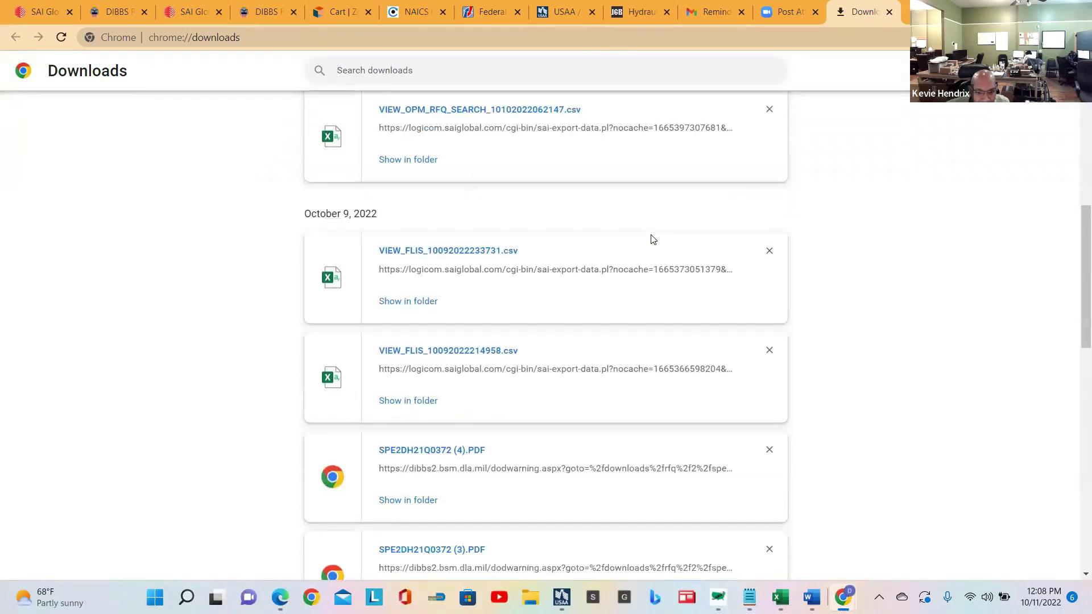
pyautogui.scroll(-5, 653, 239)
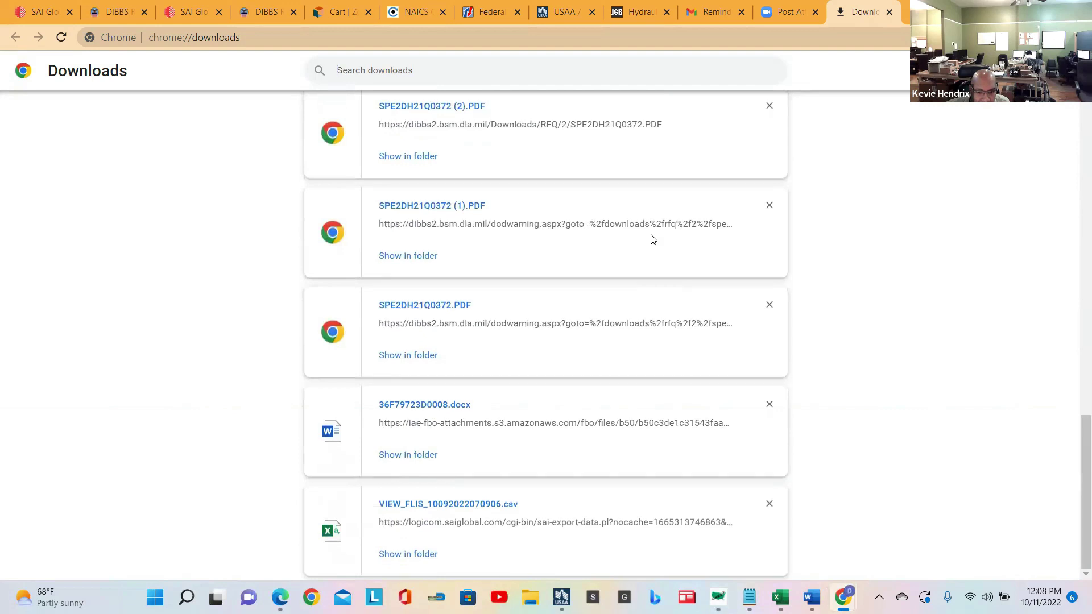
pyautogui.scroll(11, 653, 239)
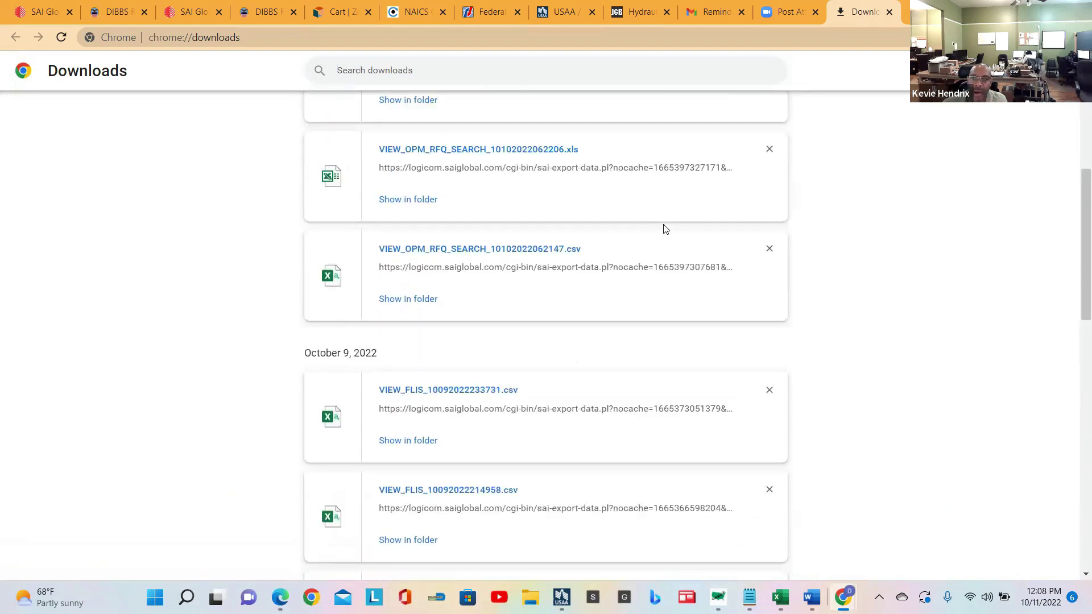
pyautogui.scroll(3, 664, 228)
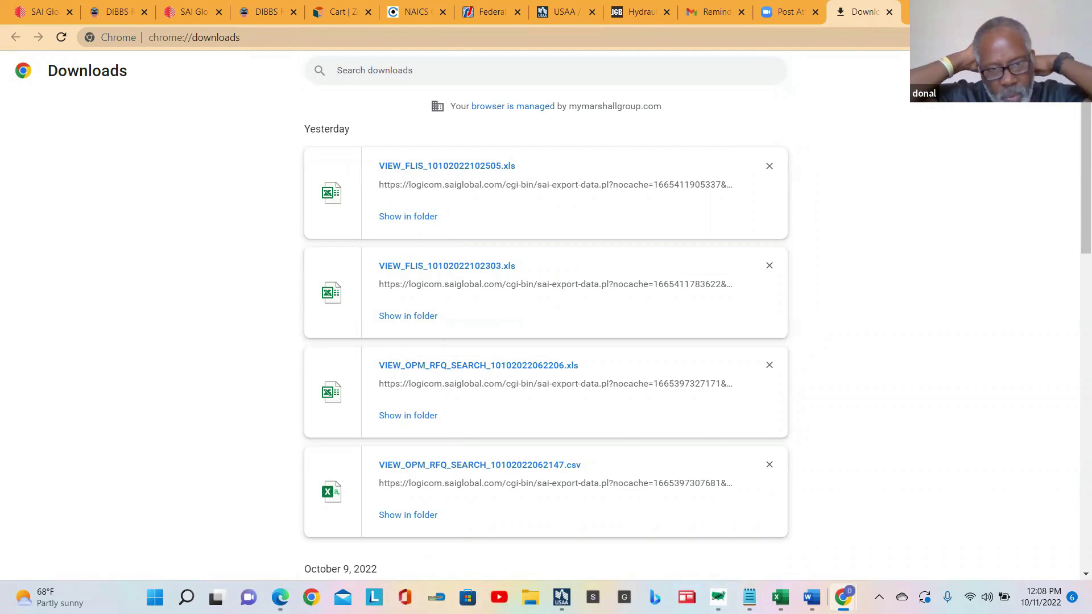
pyautogui.click(1011, 11)
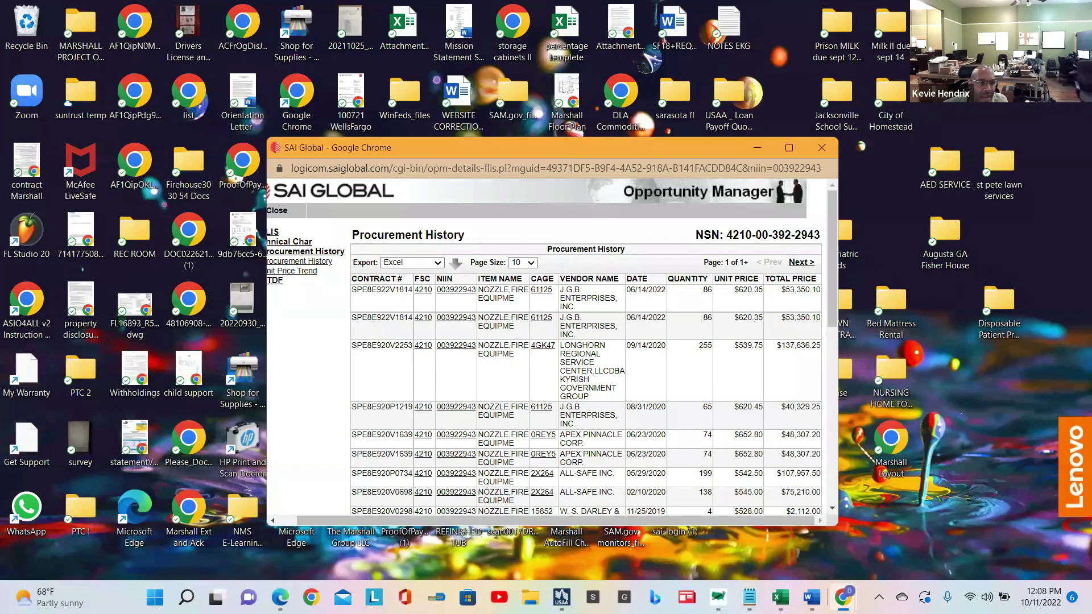
# - Open the NMS Datamining Software Tool workbook from the desktop's NMS E-Learning Systems subfolder
pyautogui.click(757, 148)
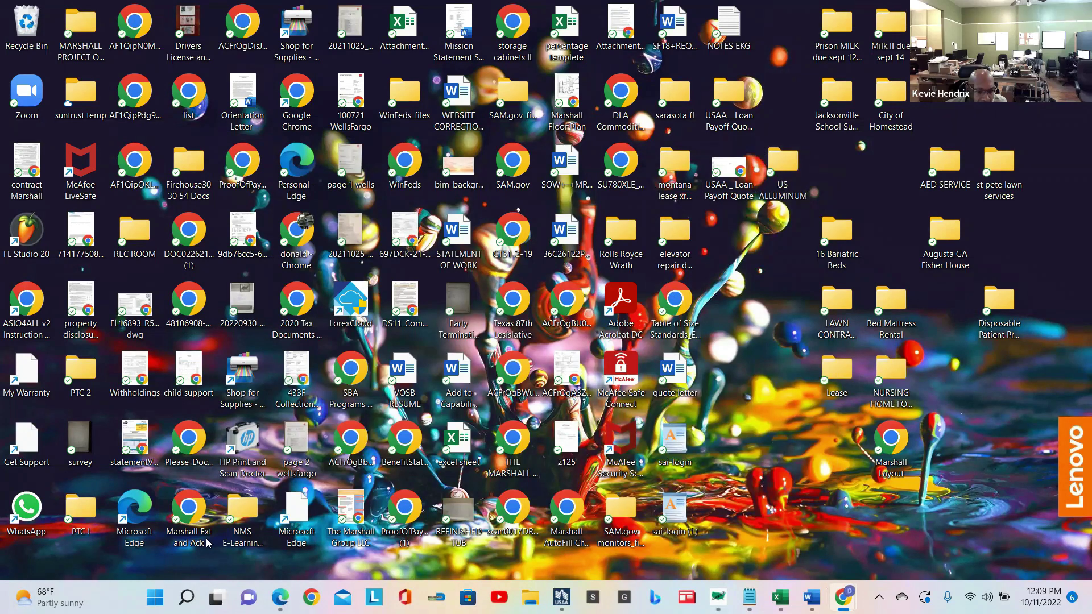
pyautogui.doubleClick(240, 512)
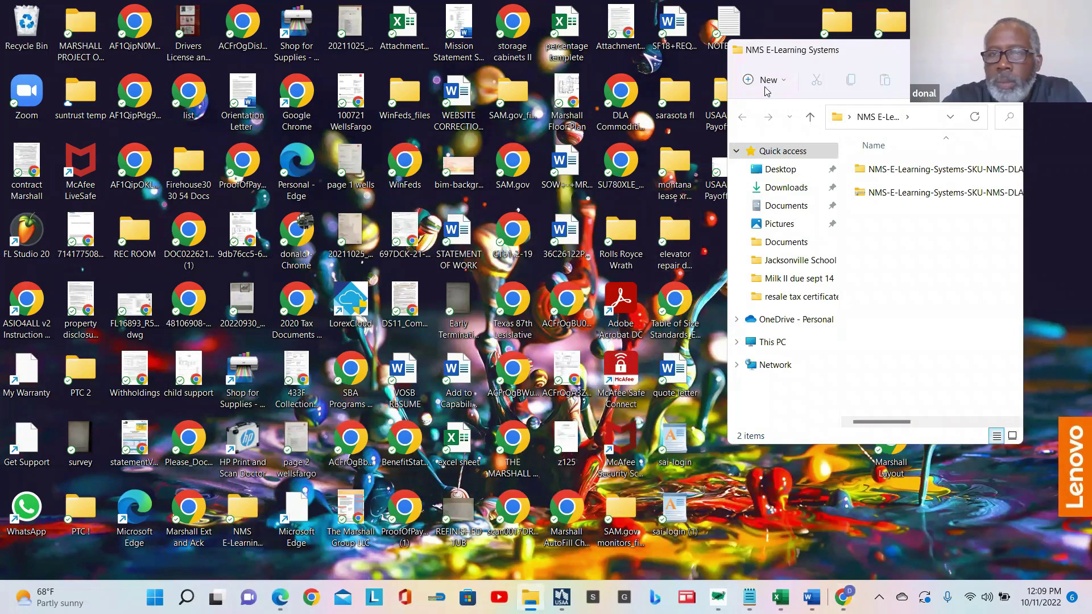
pyautogui.moveTo(813, 46); pyautogui.dragTo(753, 41)
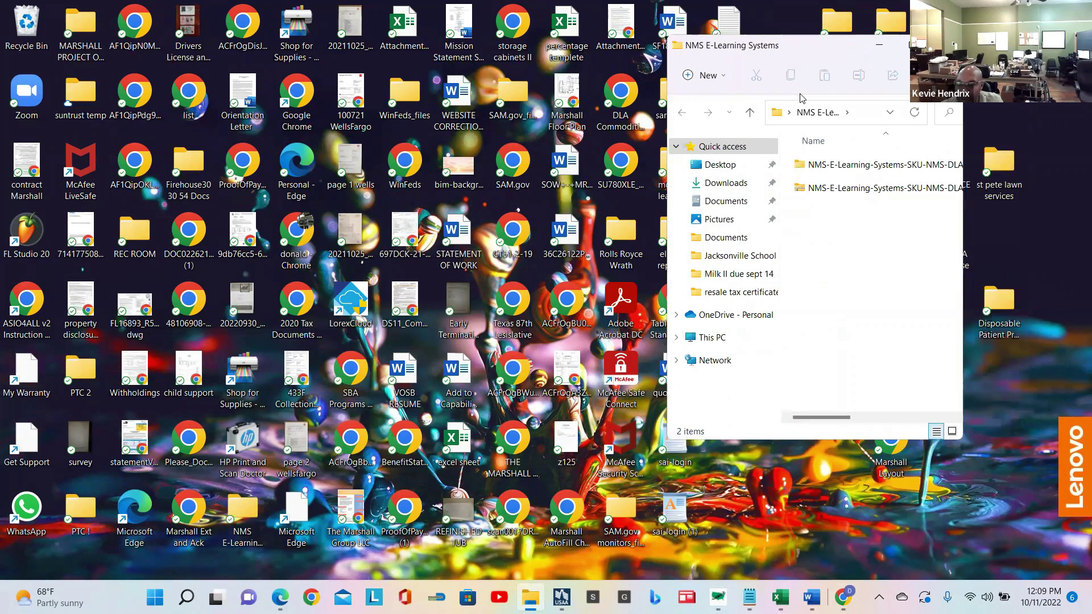
pyautogui.doubleClick(844, 171)
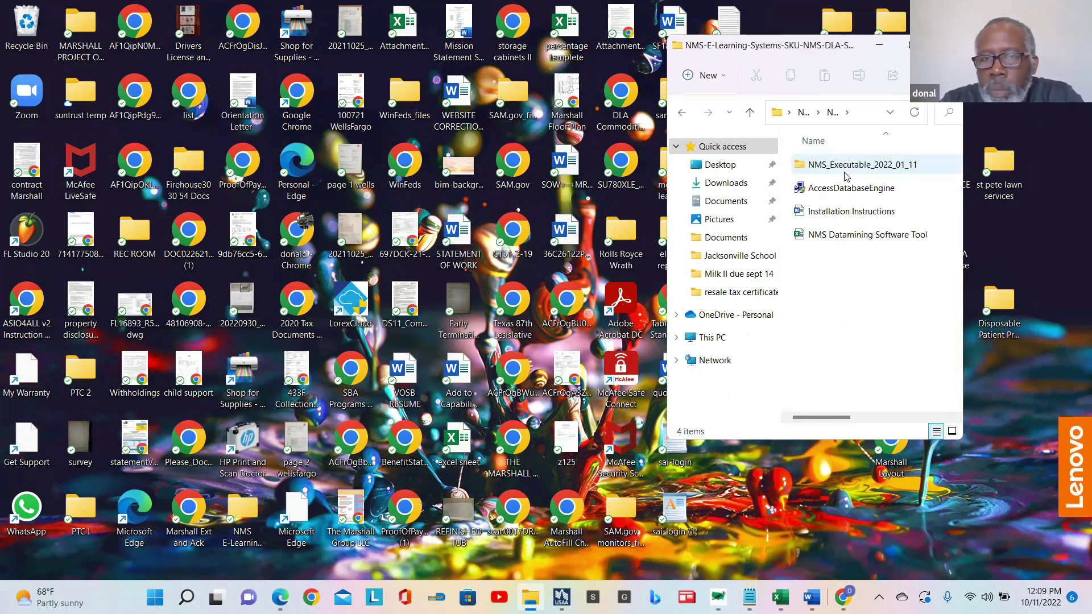
pyautogui.doubleClick(827, 239)
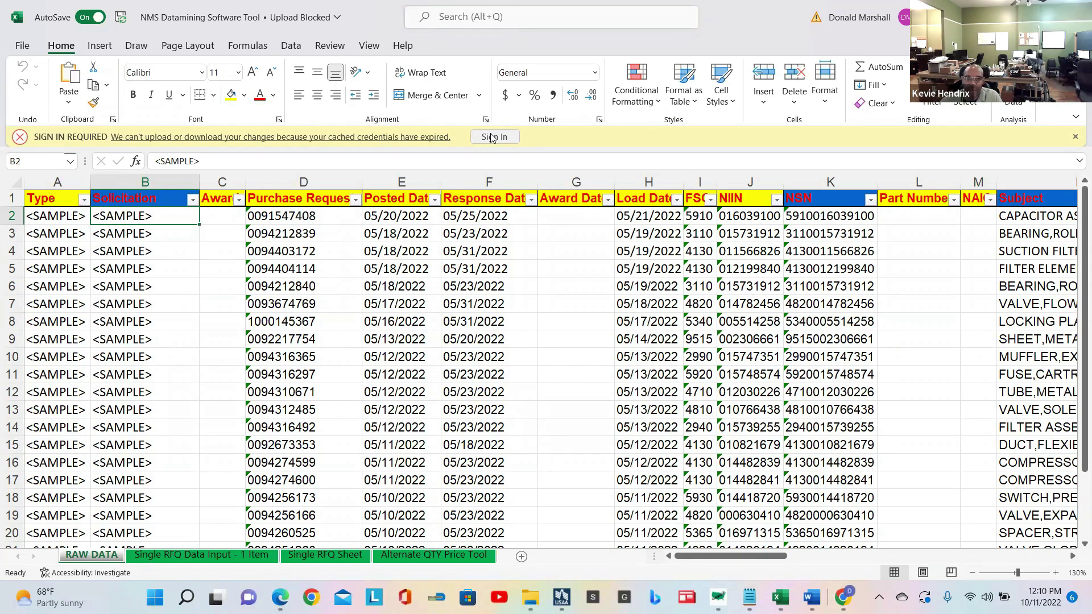
# - Cancel the Microsoft sign-in, close the SIGN IN REQUIRED bar, and select cell B4
pyautogui.click(492, 136)
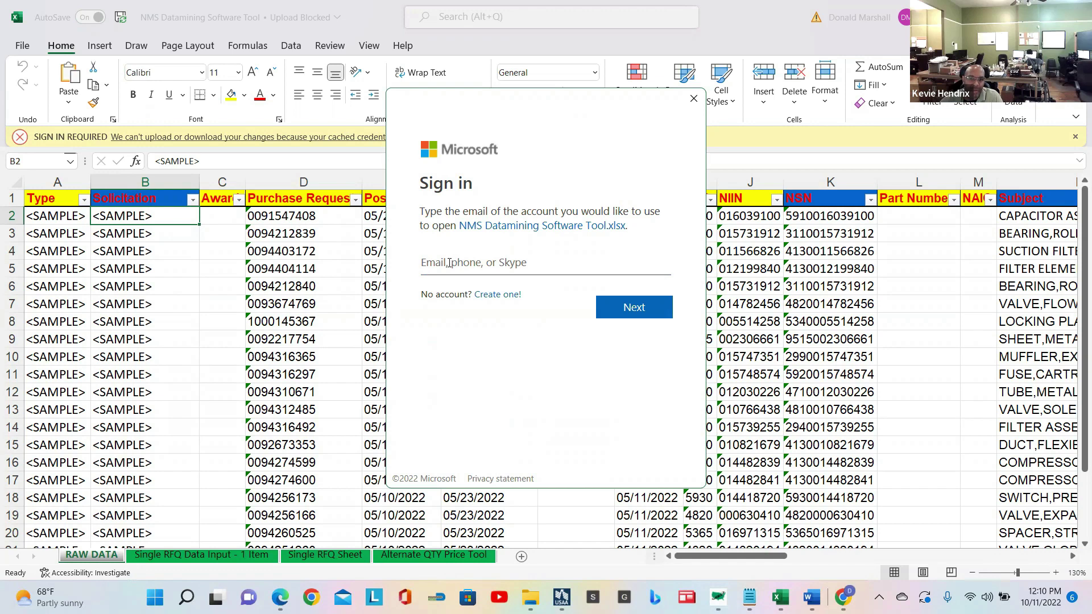
pyautogui.click(694, 99)
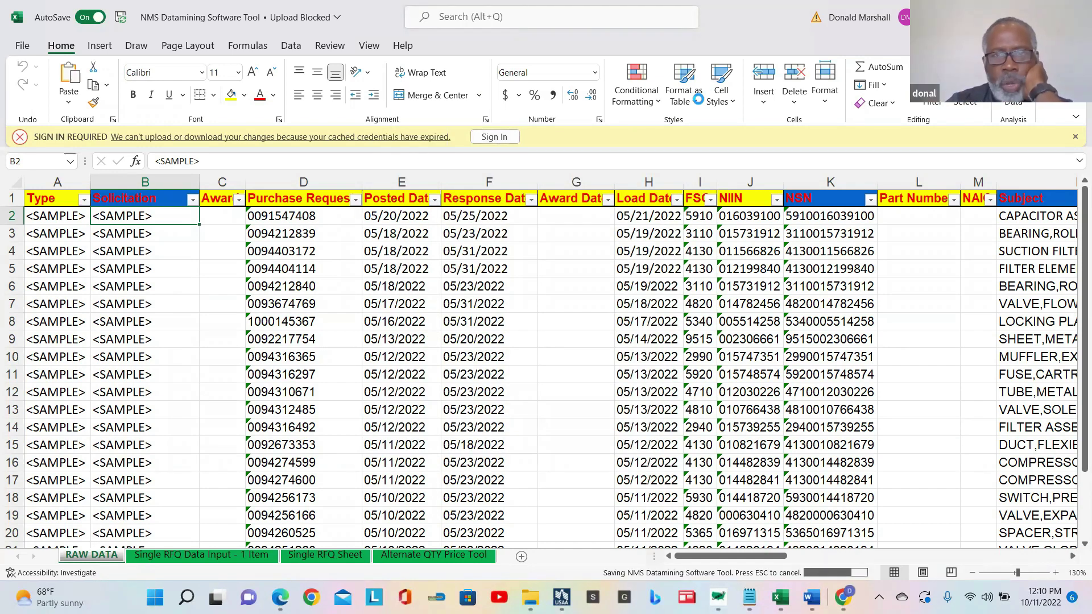
pyautogui.click(1075, 137)
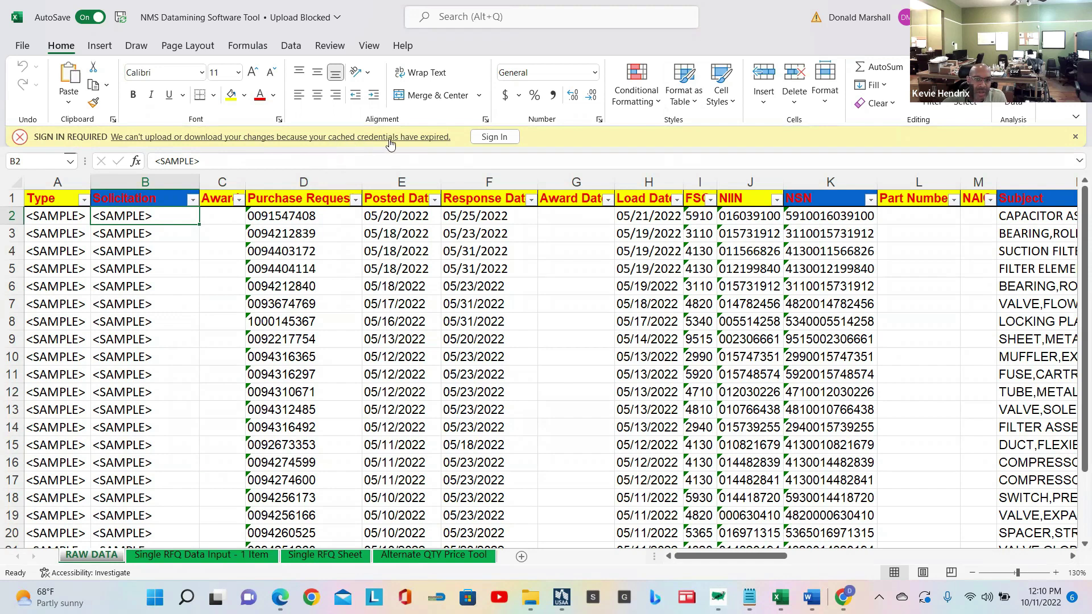
pyautogui.click(1076, 137)
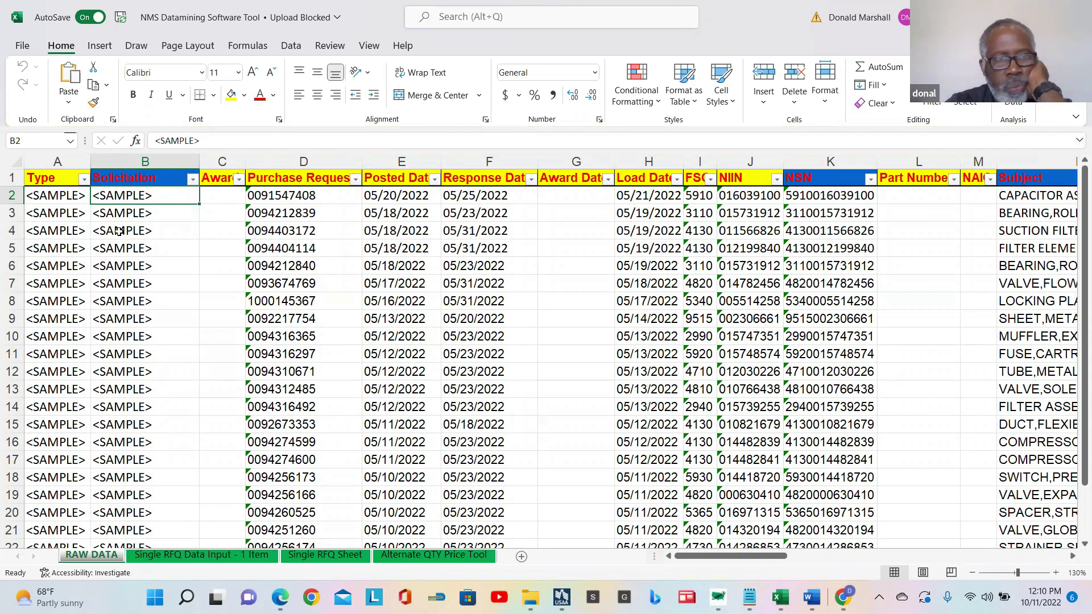
pyautogui.click(119, 231)
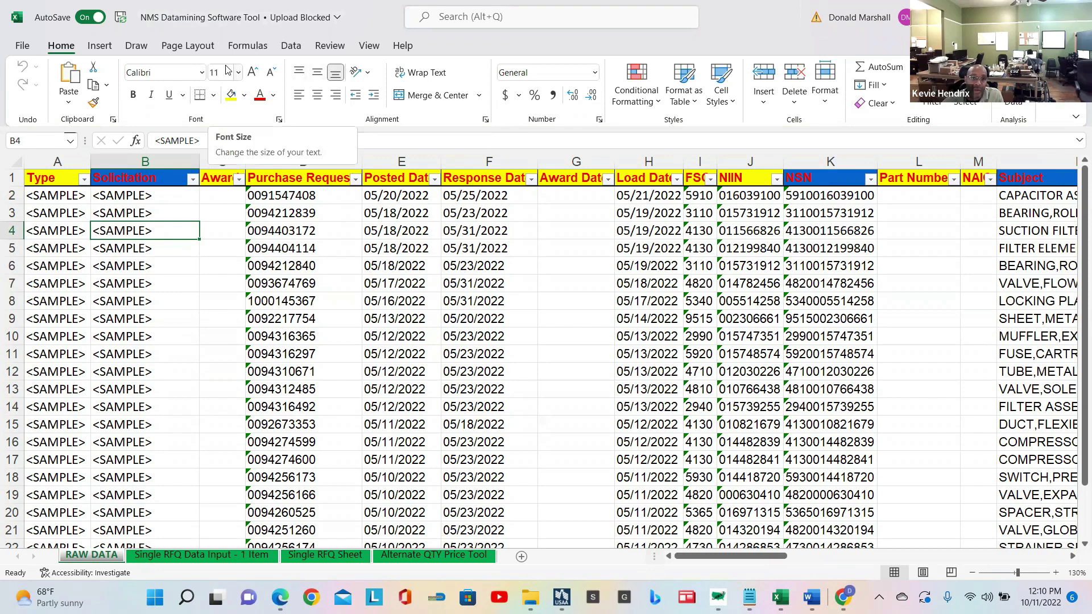
# - Save a copy to OneDrive over NMS Datamining Software Tool.xlsx and close the sign-in bar
pyautogui.click(23, 47)
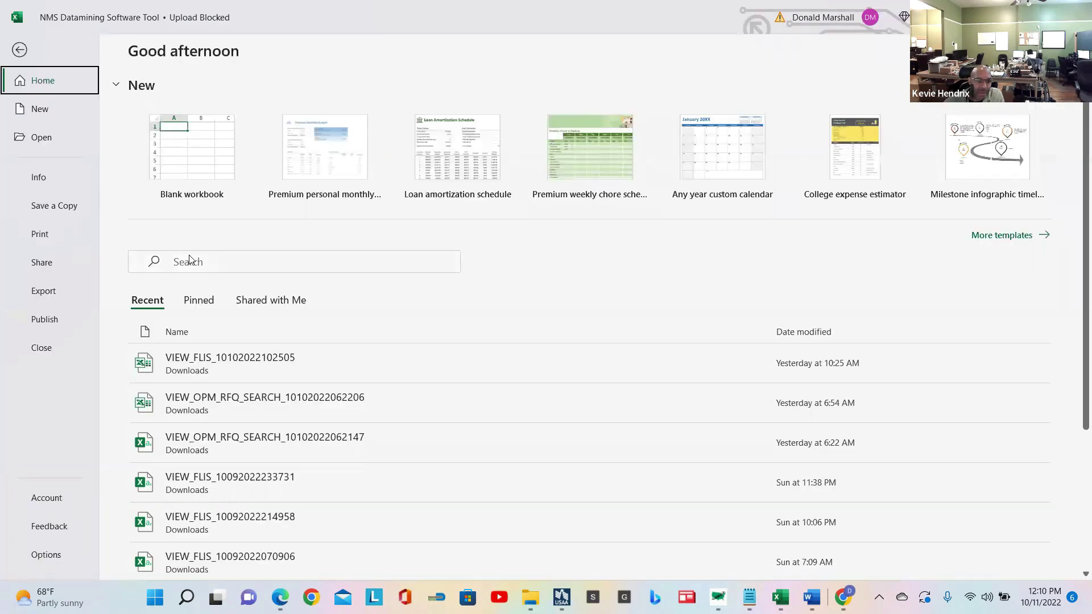
pyautogui.scroll(-1, 307, 381)
pyautogui.scroll(-2, 319, 391)
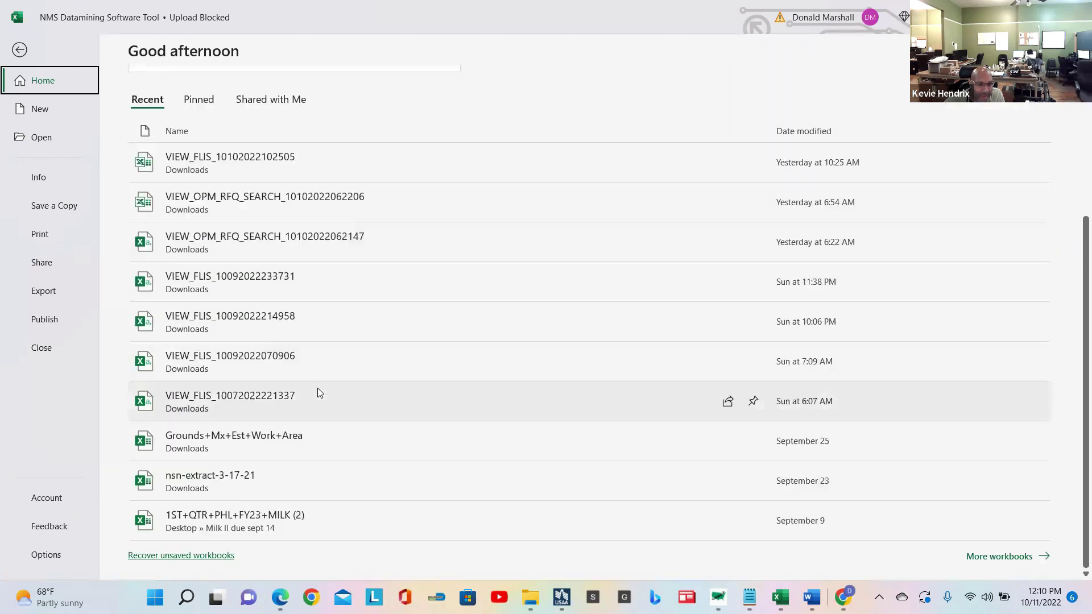
pyautogui.scroll(3, 319, 392)
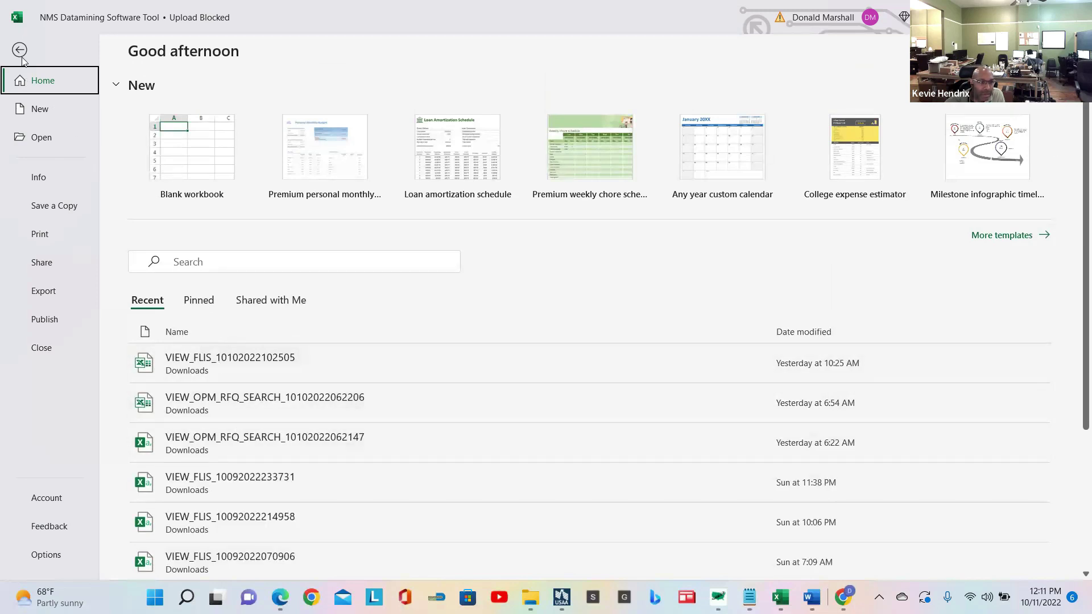
pyautogui.click(48, 209)
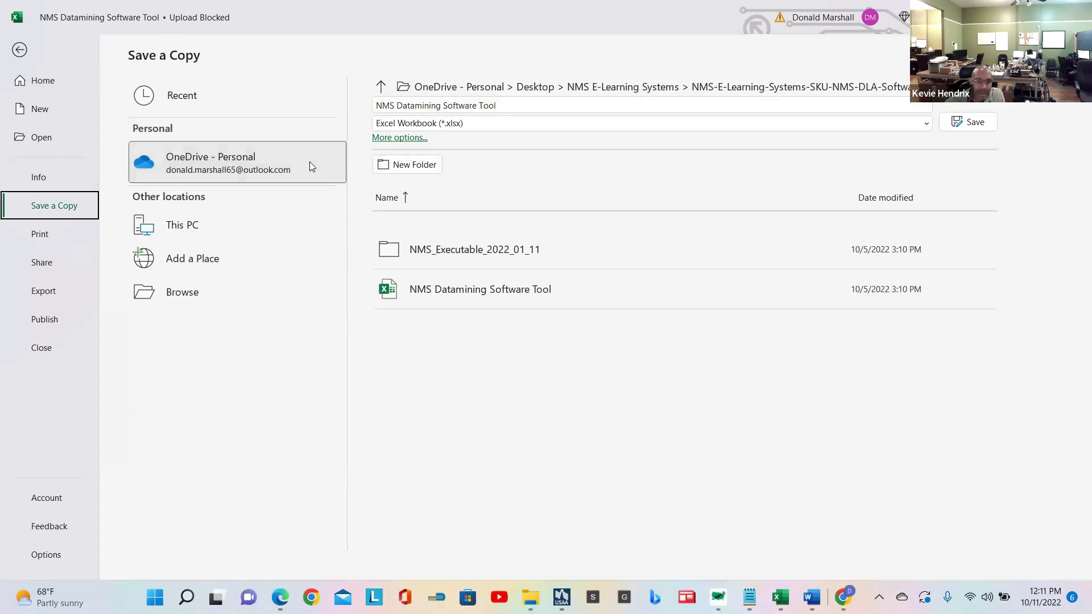
pyautogui.click(967, 128)
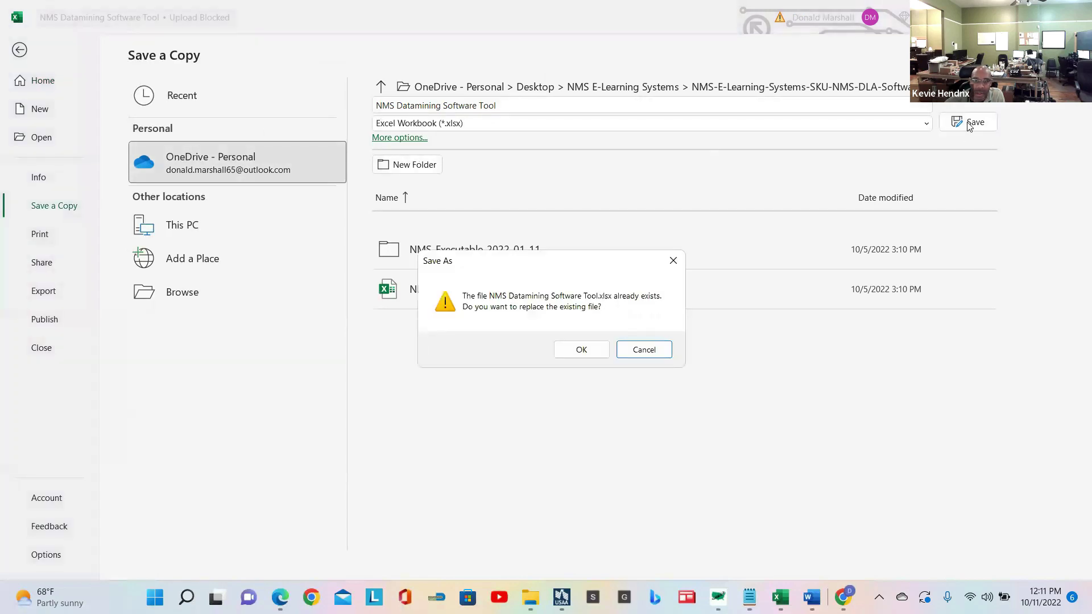
pyautogui.click(585, 348)
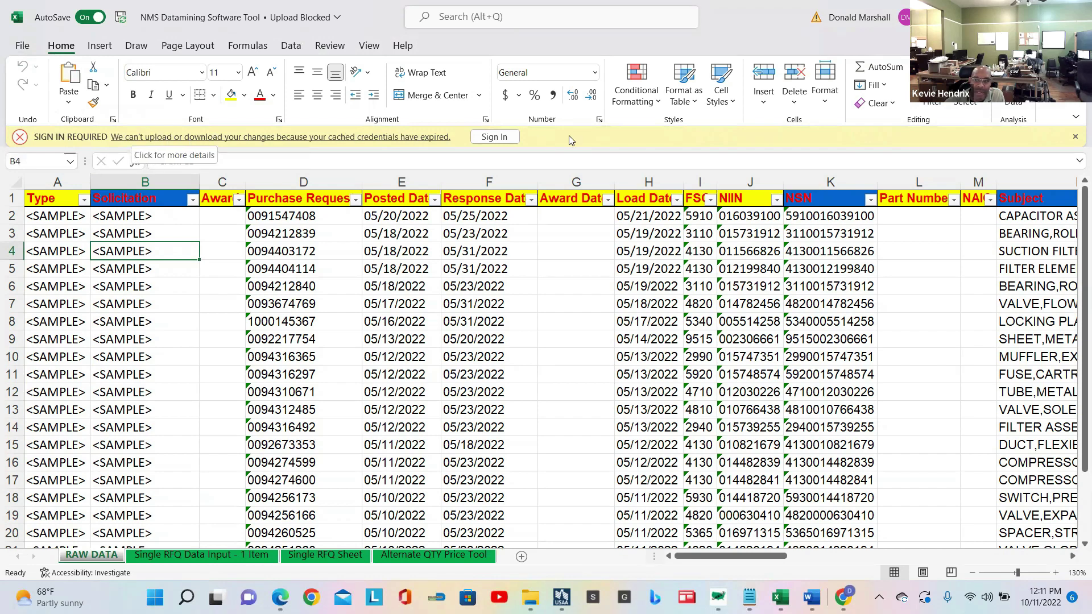
pyautogui.click(1075, 137)
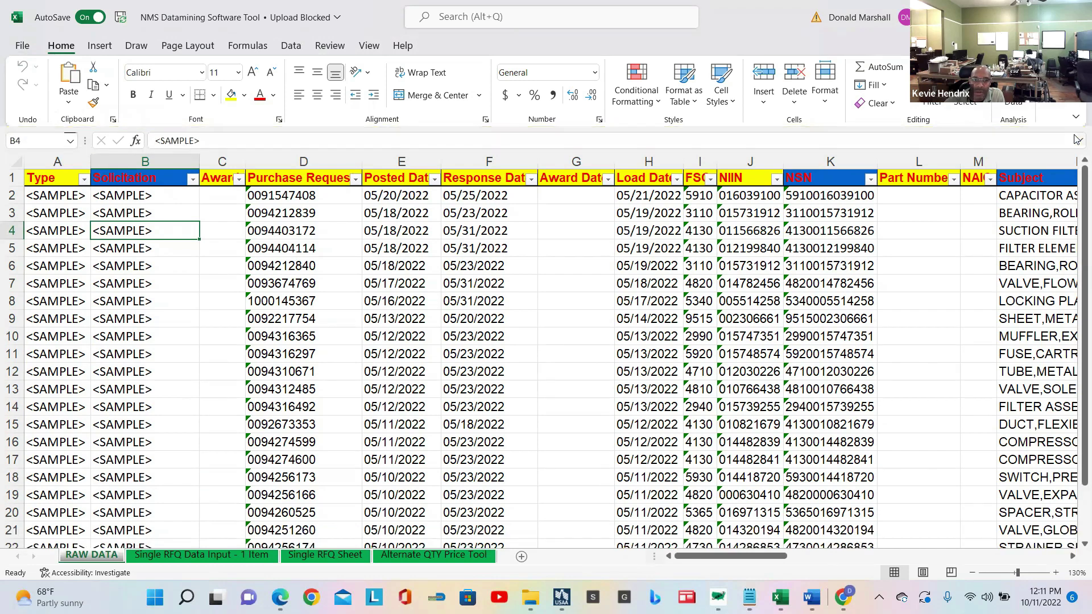
# - Check for pinned workbooks, then close the NMS Datamining Software Tool workbook
pyautogui.click(22, 47)
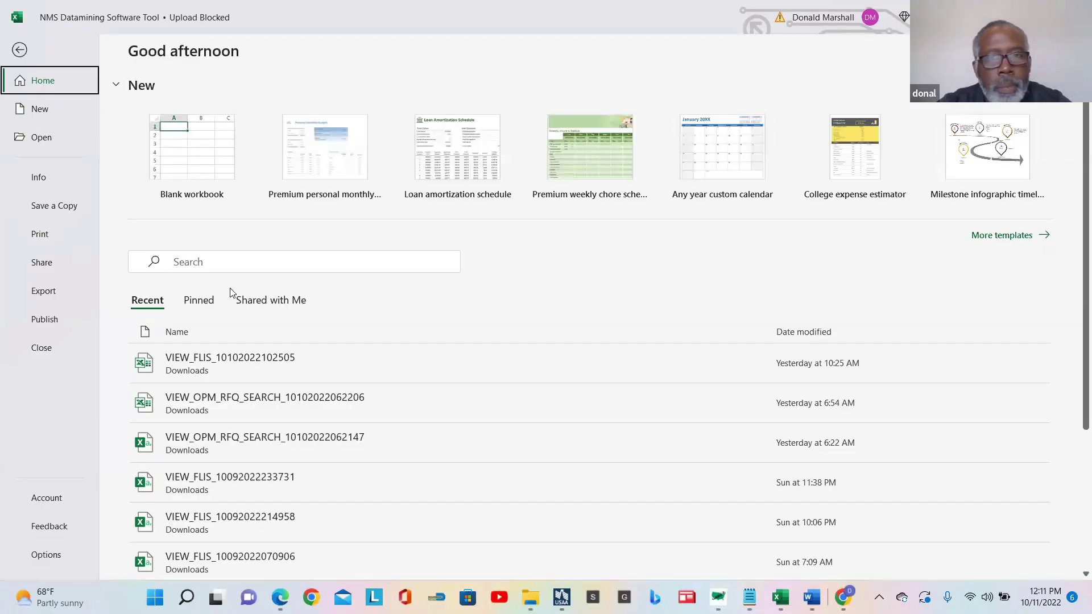
pyautogui.scroll(-1, 340, 437)
pyautogui.scroll(-3, 339, 437)
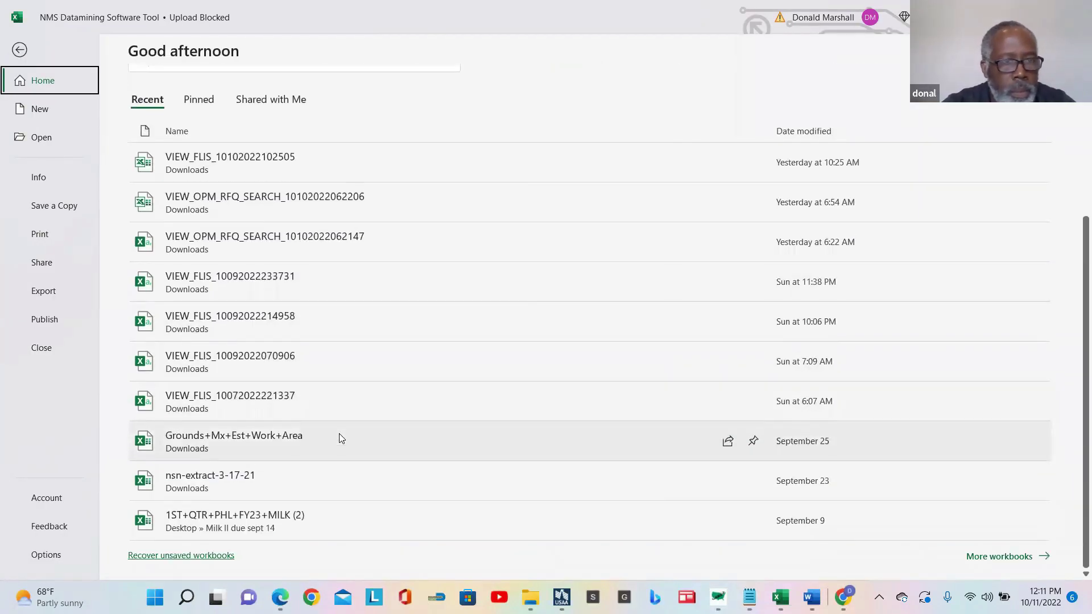
pyautogui.scroll(3, 332, 459)
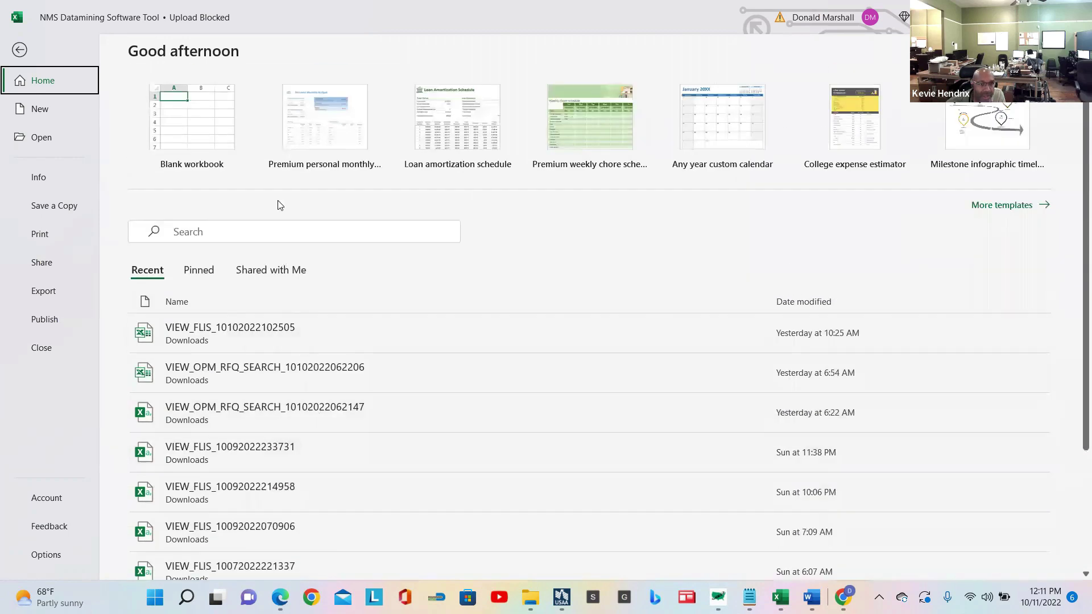
pyautogui.click(199, 271)
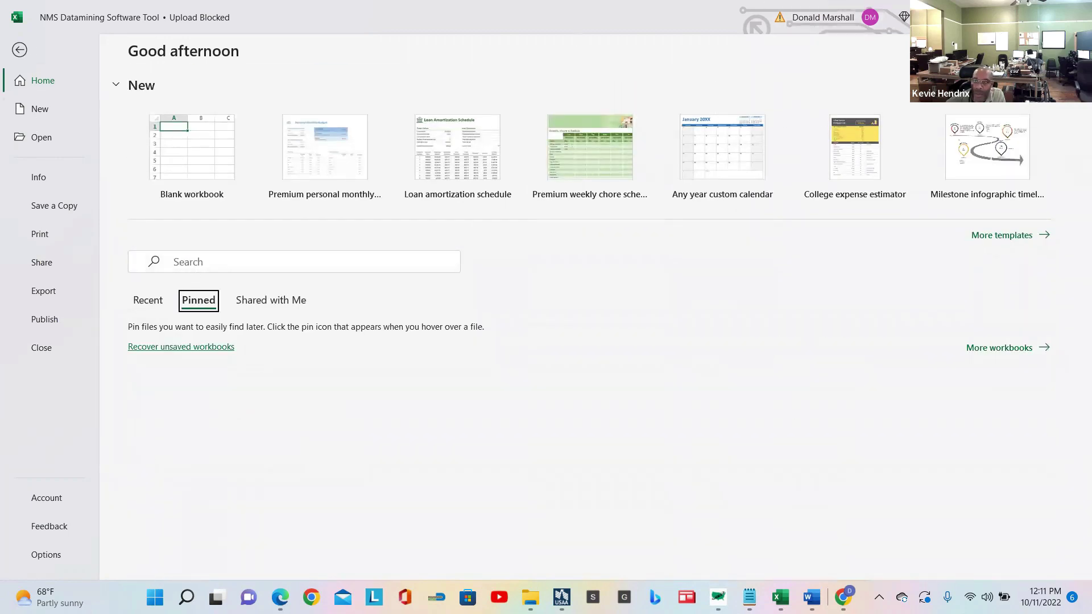
pyautogui.click(1073, 17)
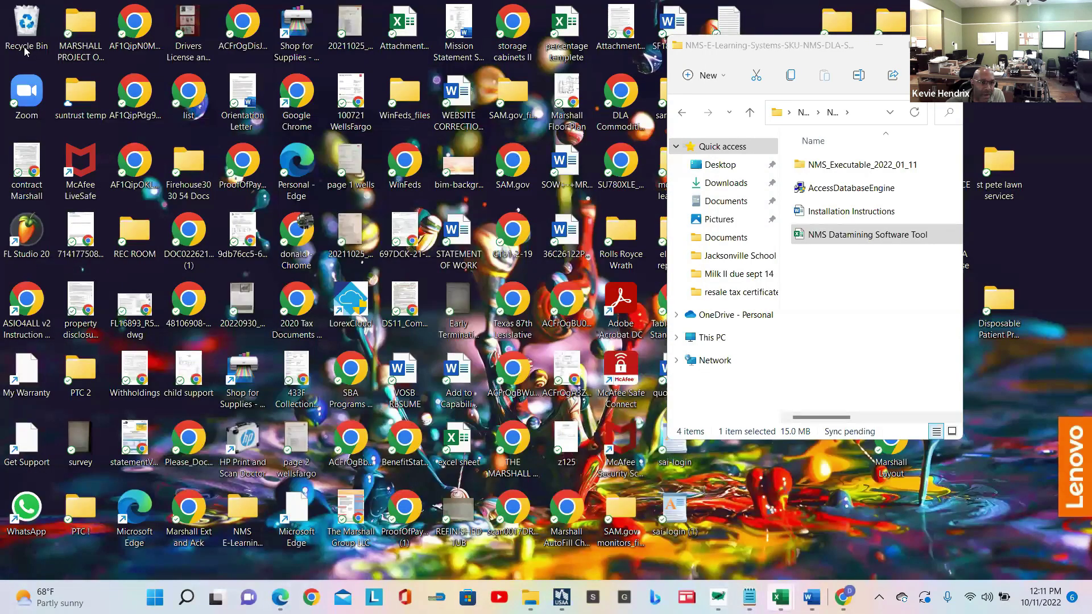
# - Restore Excel and show the full recent-workbooks list through More workbooks
pyautogui.click(24, 48)
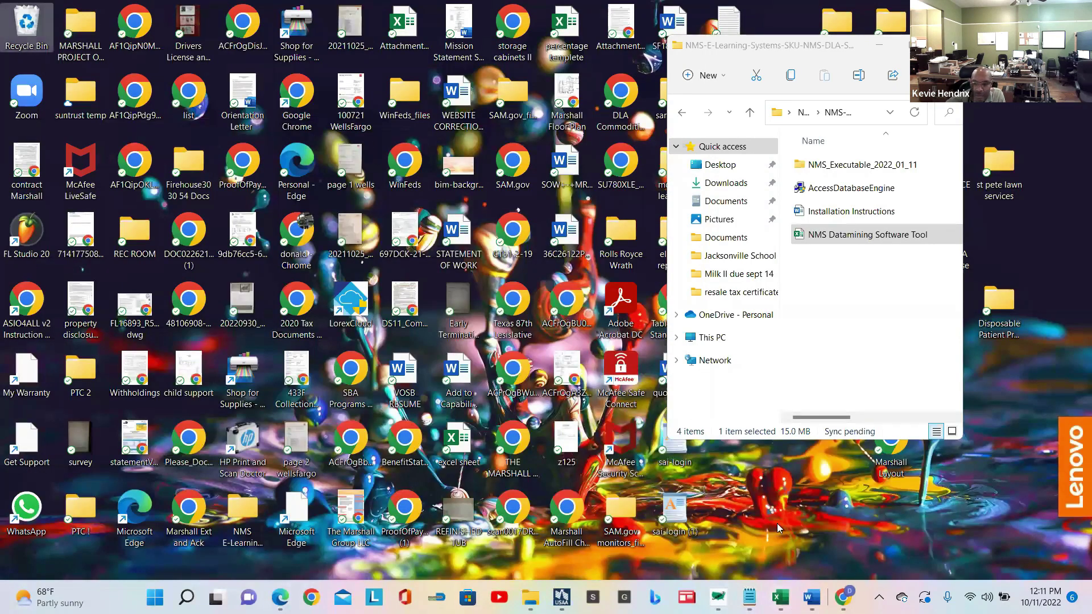
pyautogui.click(780, 597)
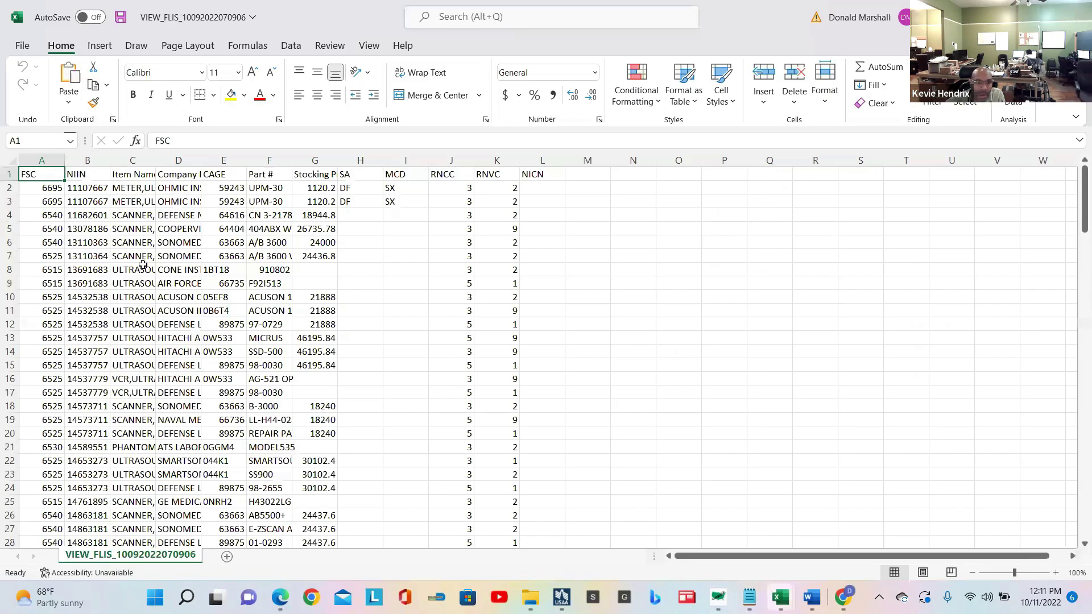
pyautogui.click(22, 45)
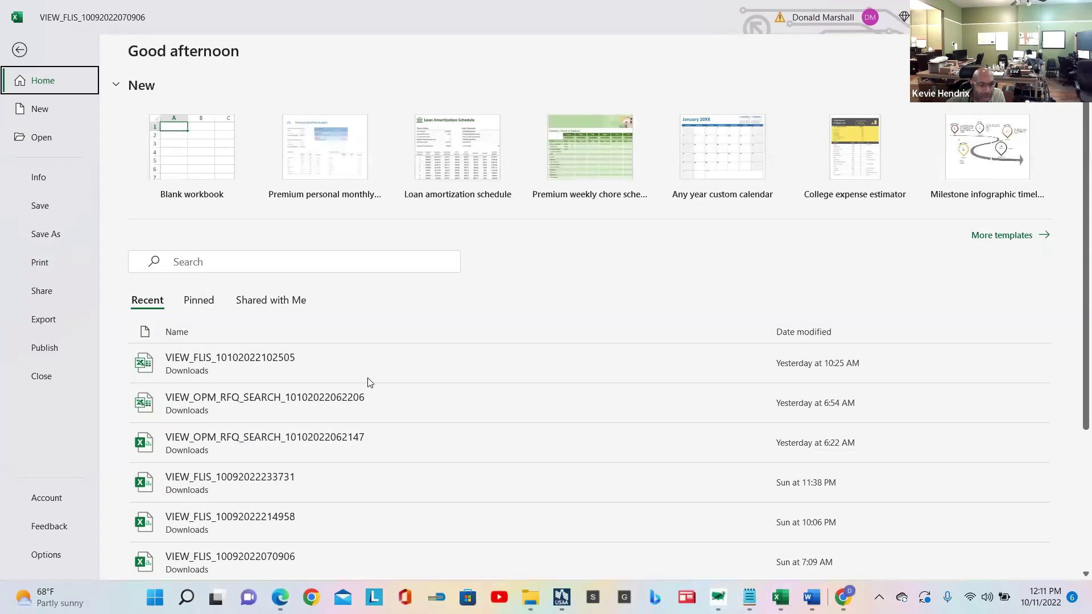
pyautogui.scroll(-2, 381, 404)
pyautogui.scroll(-2, 395, 433)
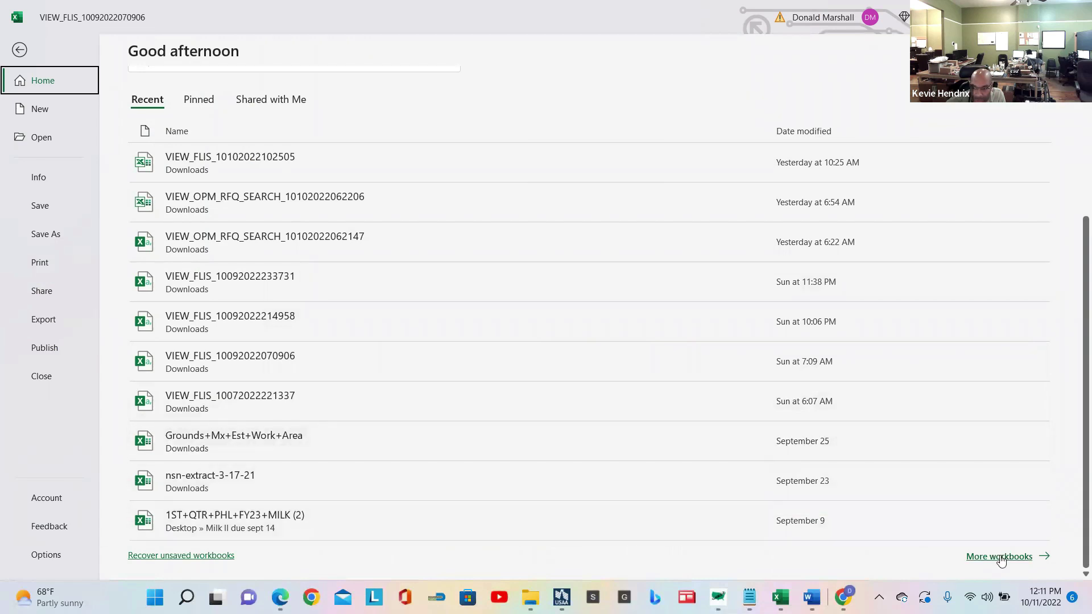
pyautogui.click(1001, 557)
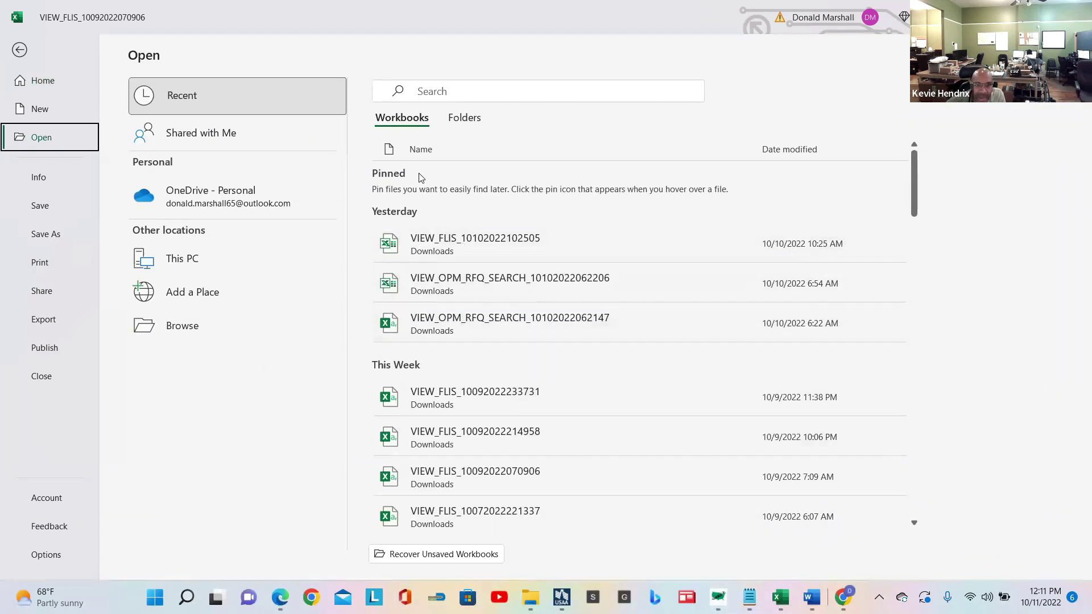
pyautogui.scroll(-5, 517, 251)
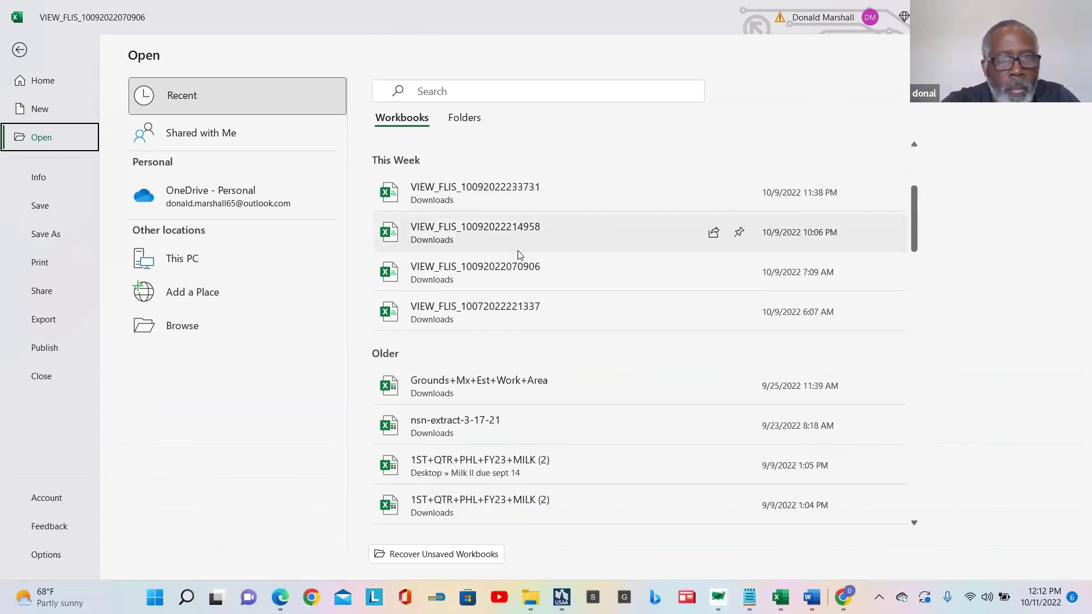
pyautogui.scroll(-9, 517, 255)
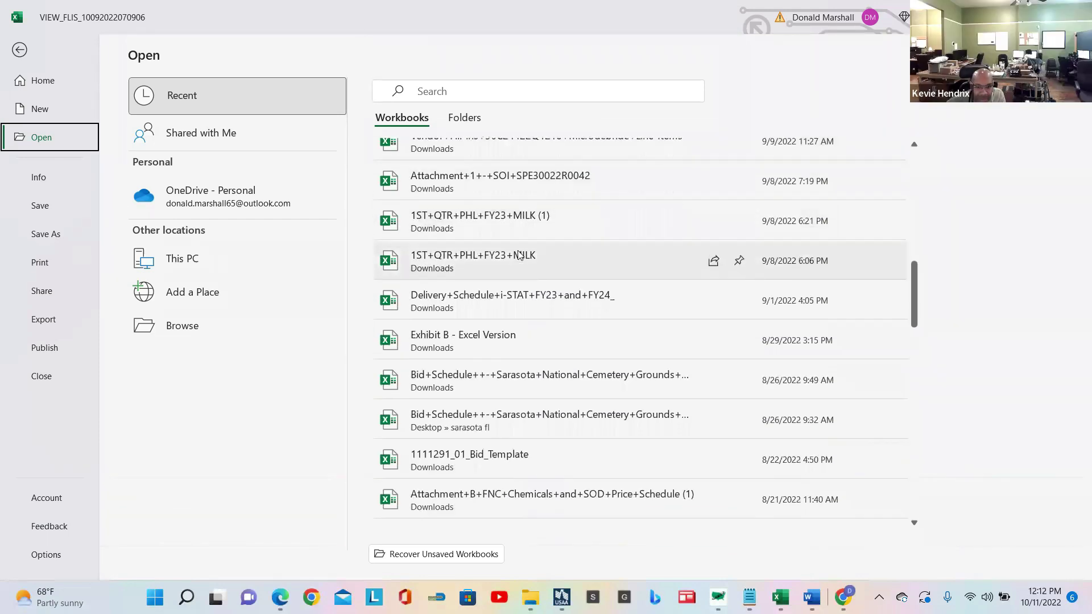
pyautogui.scroll(14, 518, 254)
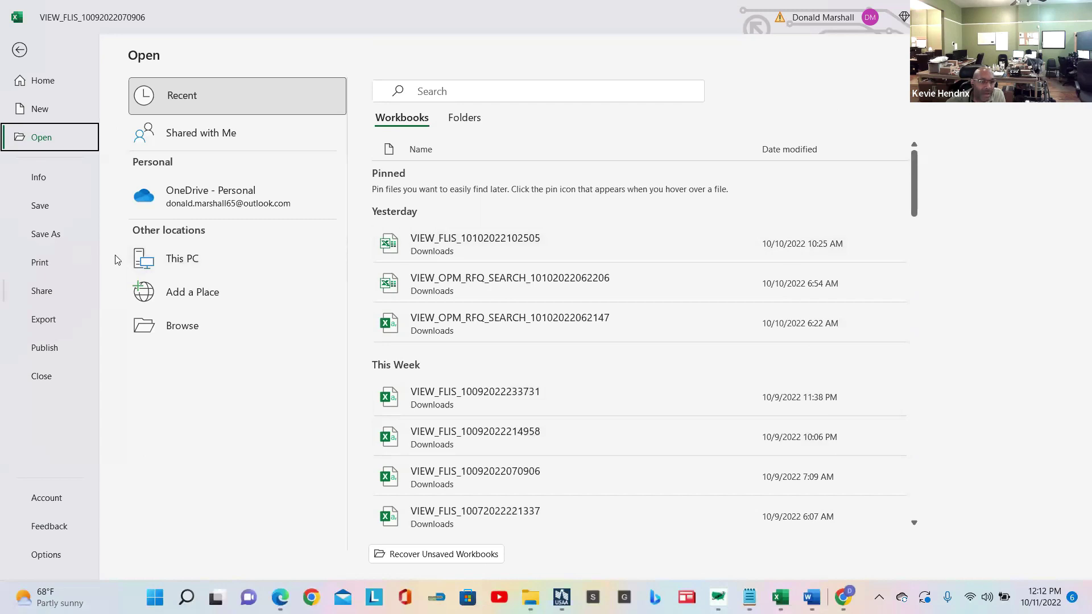
# - Browse Desktop > NMS E-Learning Systems > subfolder and open NMS Datamining Software Tool
pyautogui.click(190, 331)
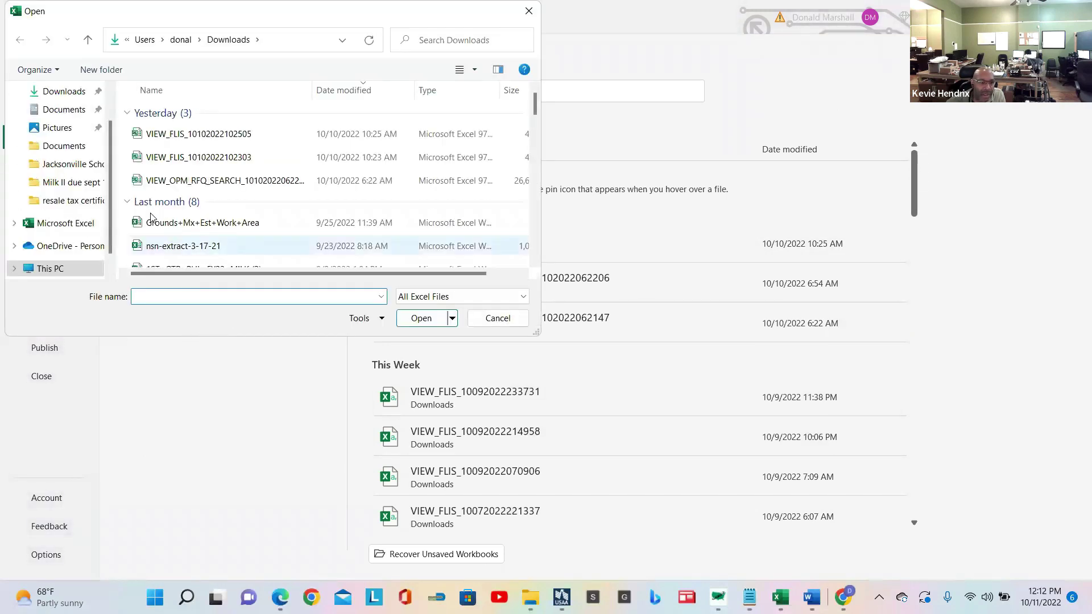
pyautogui.scroll(1, 112, 93)
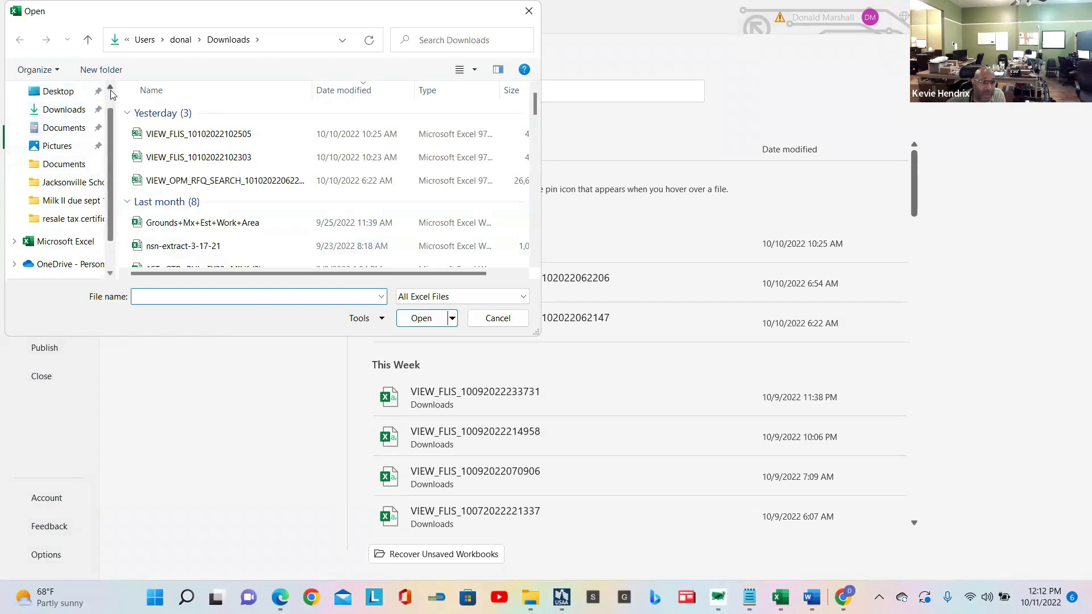
pyautogui.click(59, 91)
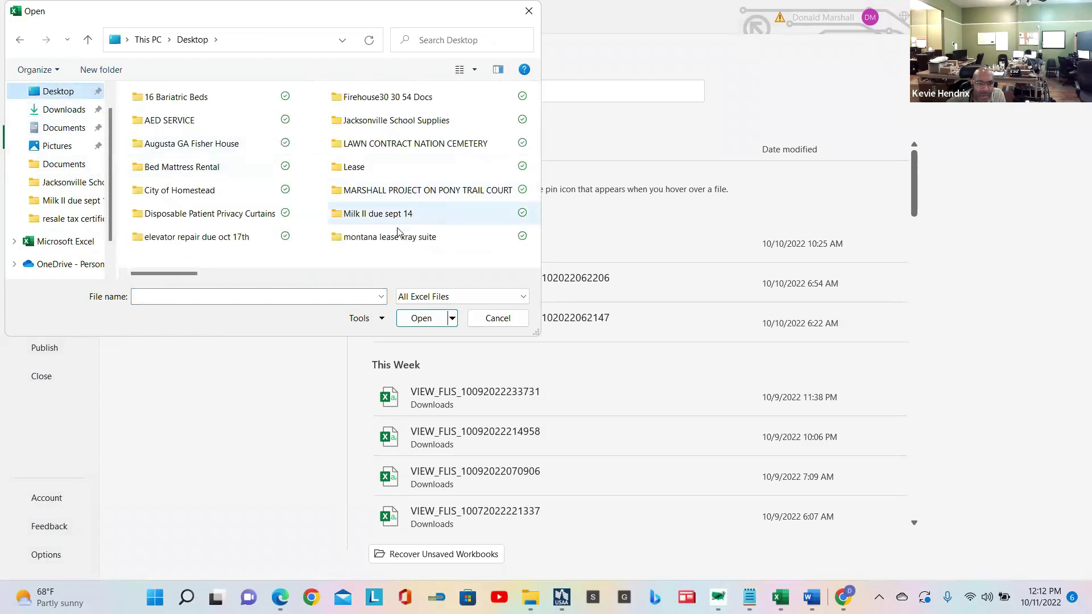
pyautogui.hscroll(1, 389, 161)
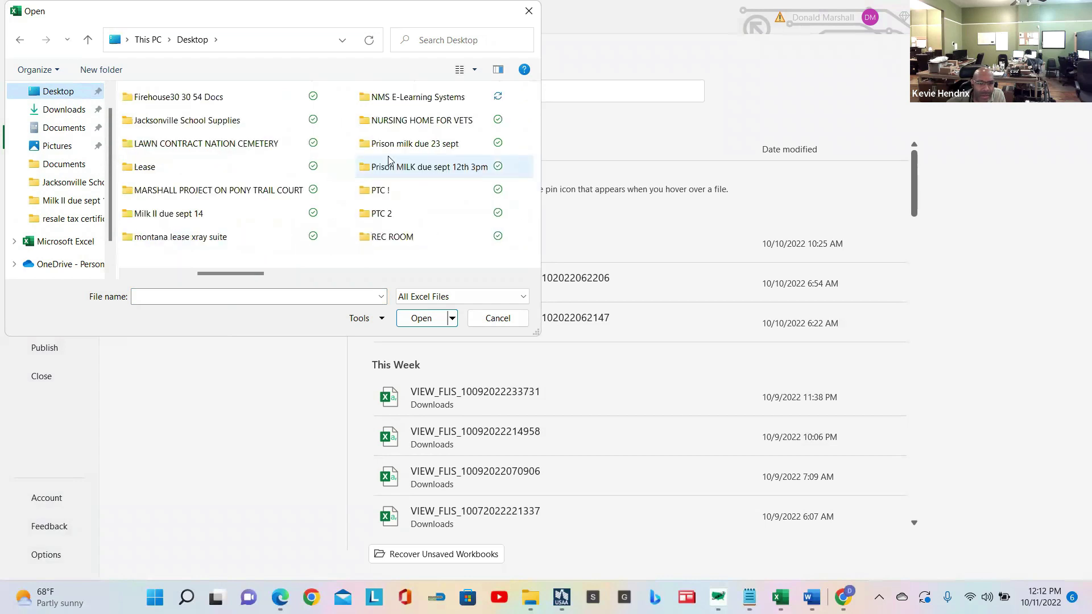
pyautogui.doubleClick(433, 97)
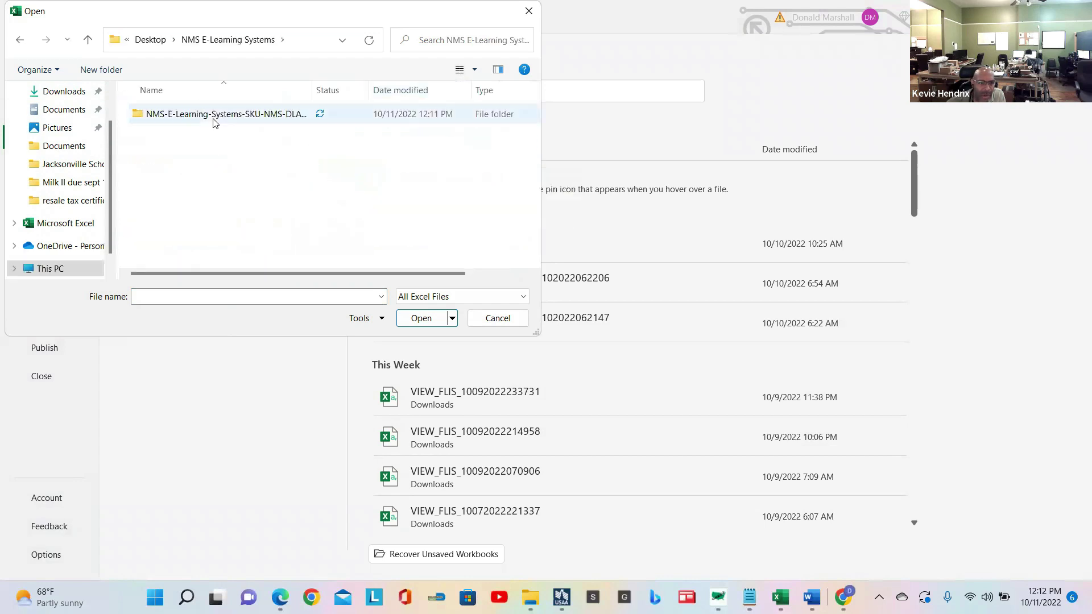
pyautogui.doubleClick(195, 123)
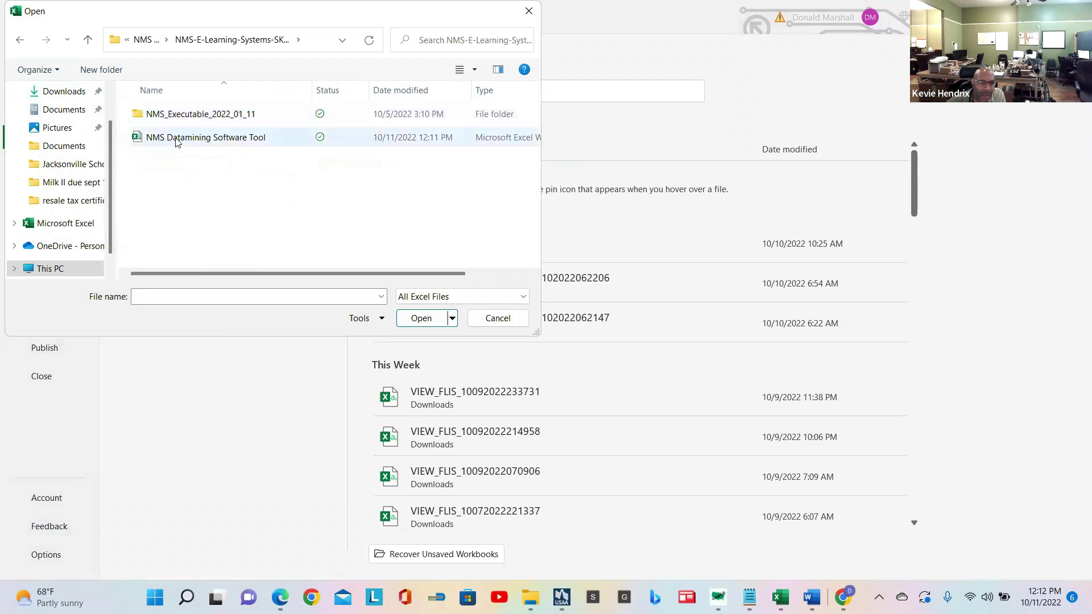
pyautogui.doubleClick(178, 140)
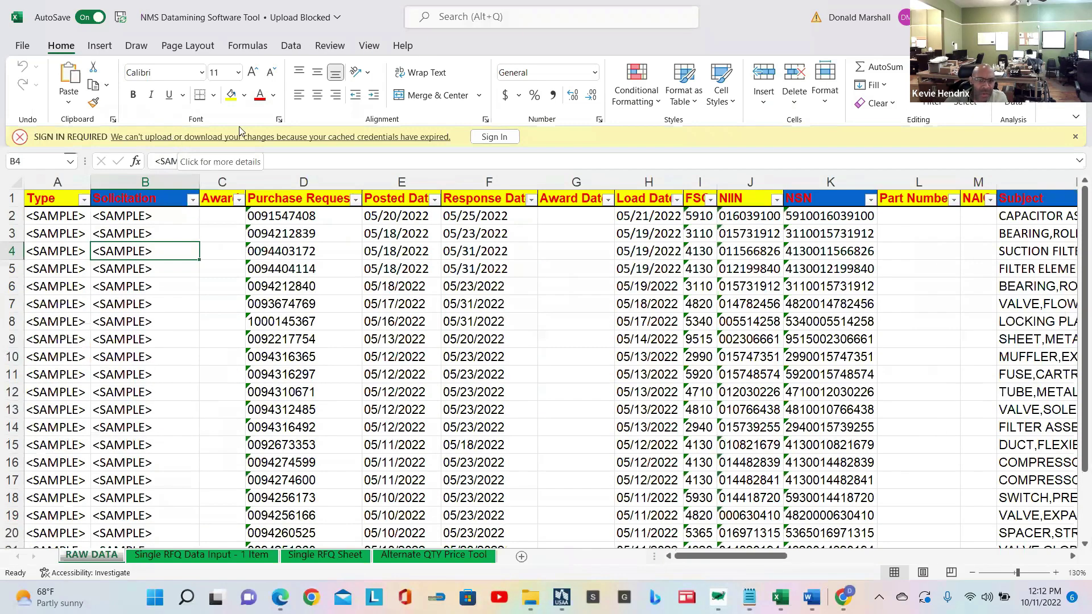
# - Dismiss the sign-in required warning, look over recent files, and return to the RAW DATA sheet
pyautogui.click(1075, 138)
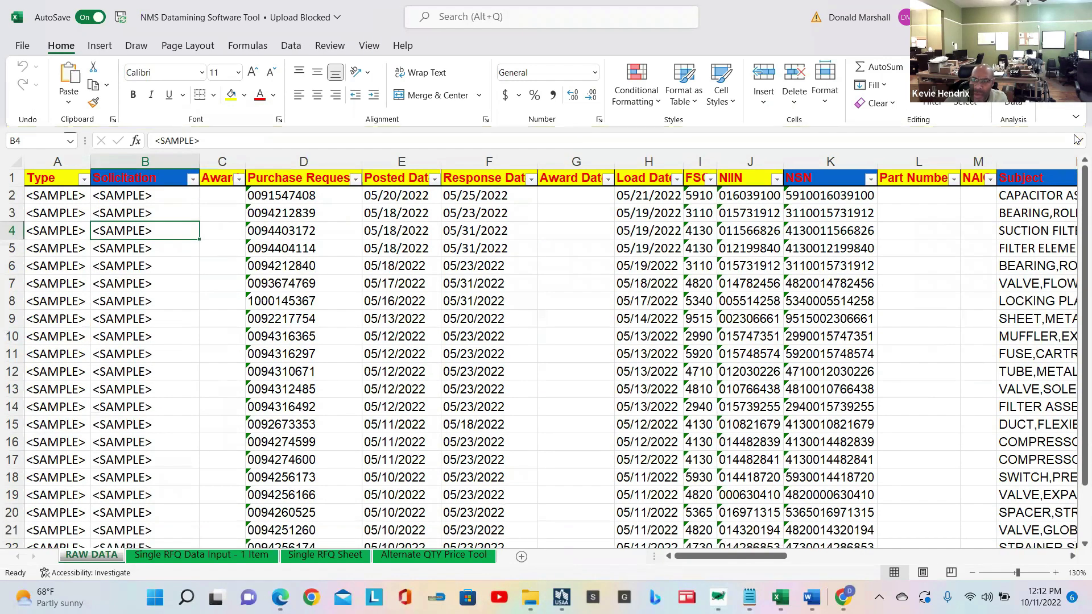
pyautogui.click(24, 47)
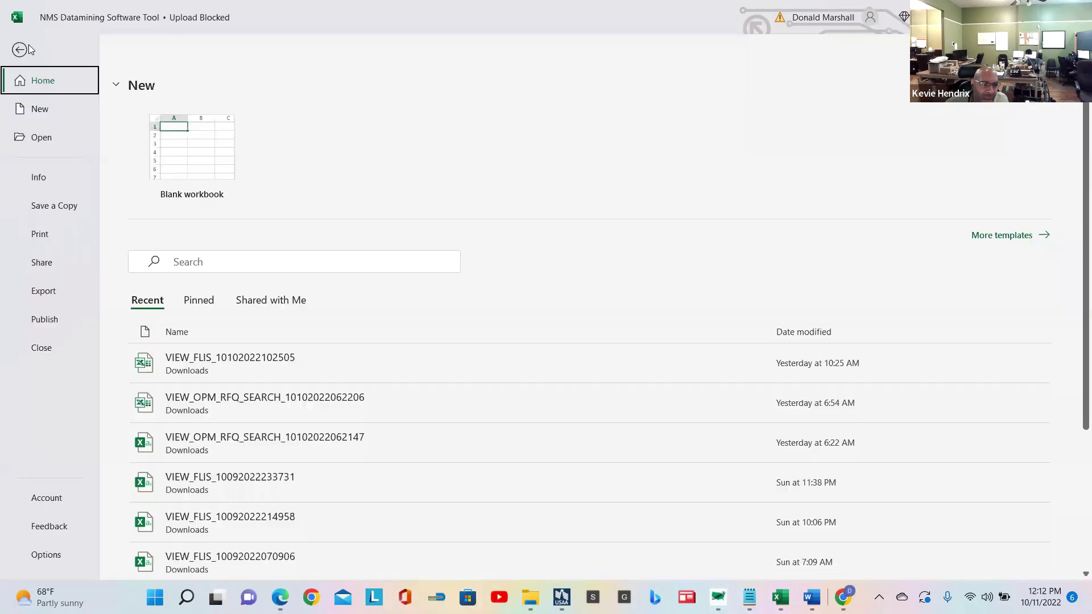
pyautogui.scroll(-3, 470, 338)
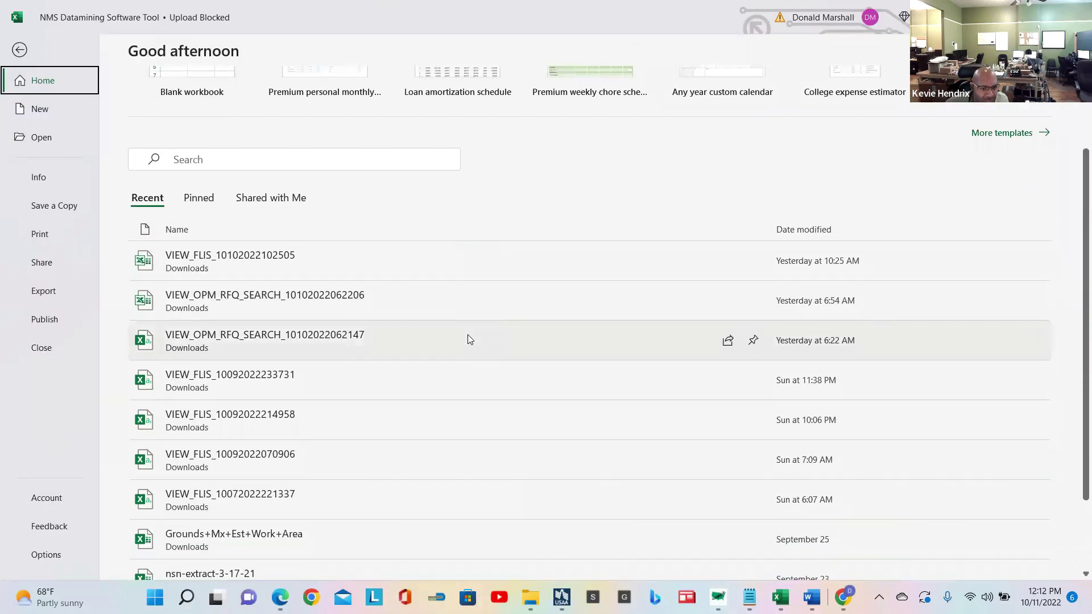
pyautogui.scroll(-2, 470, 339)
pyautogui.scroll(-1, 467, 340)
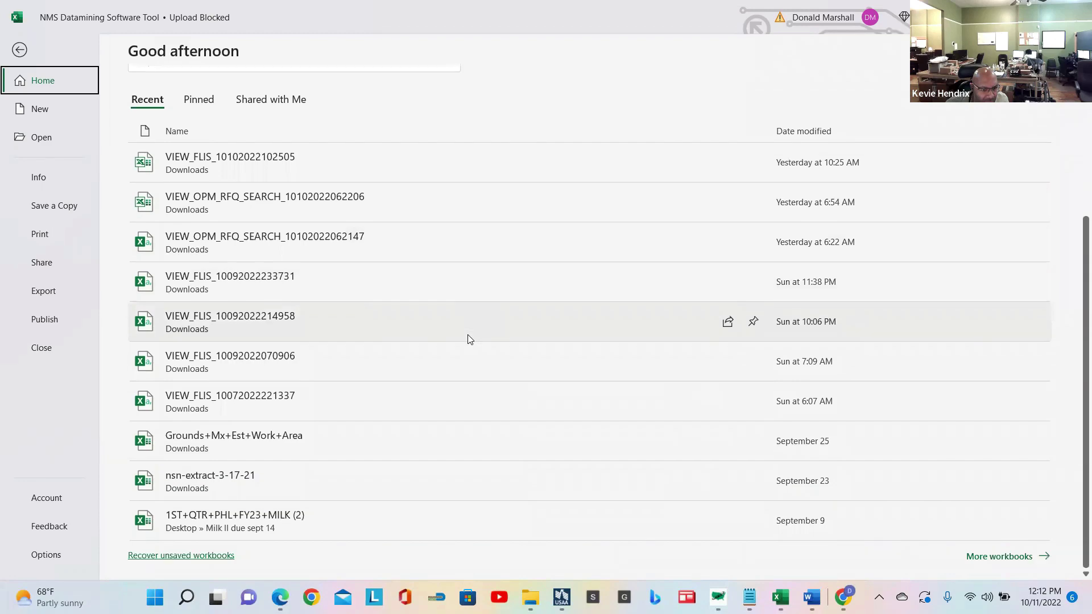
pyautogui.scroll(3, 391, 308)
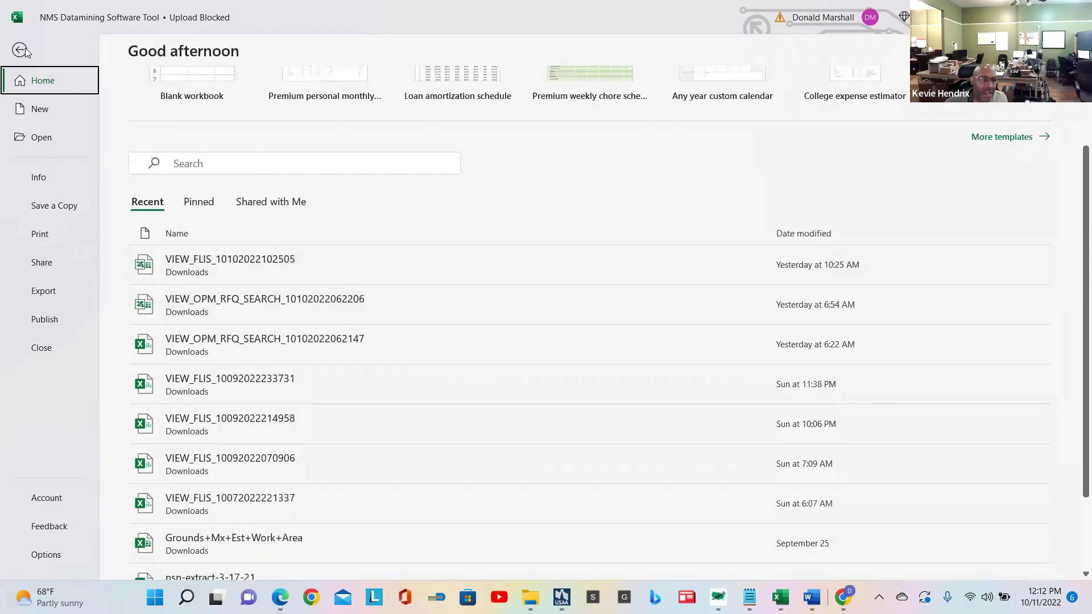
pyautogui.click(21, 50)
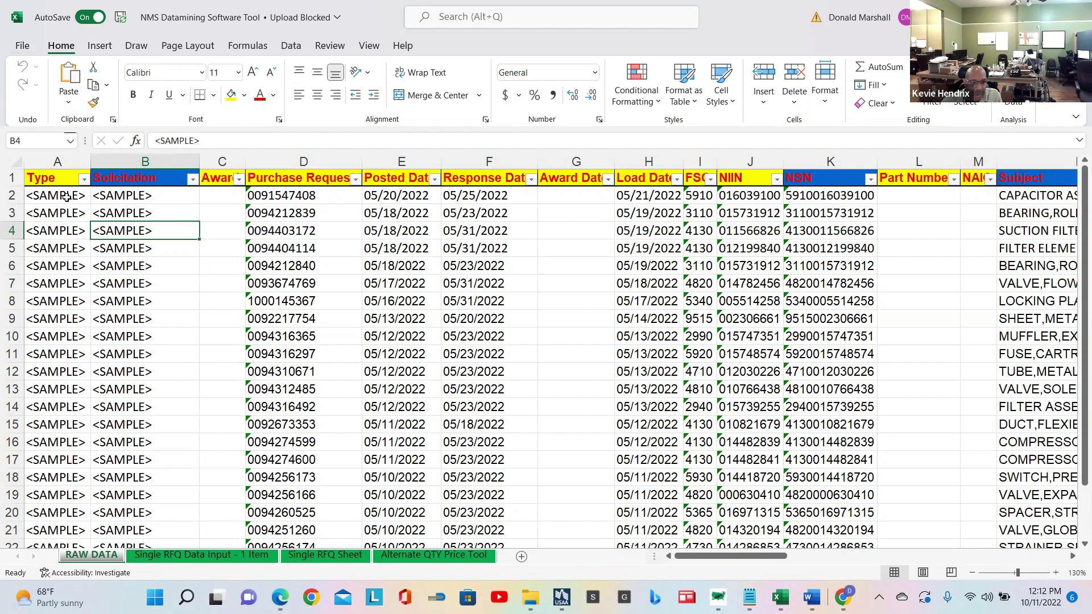
# - Review the Single RFQ Data Input - 1 Item sheet, then show the RFQ for 73 COPELAND capacitors
pyautogui.click(192, 556)
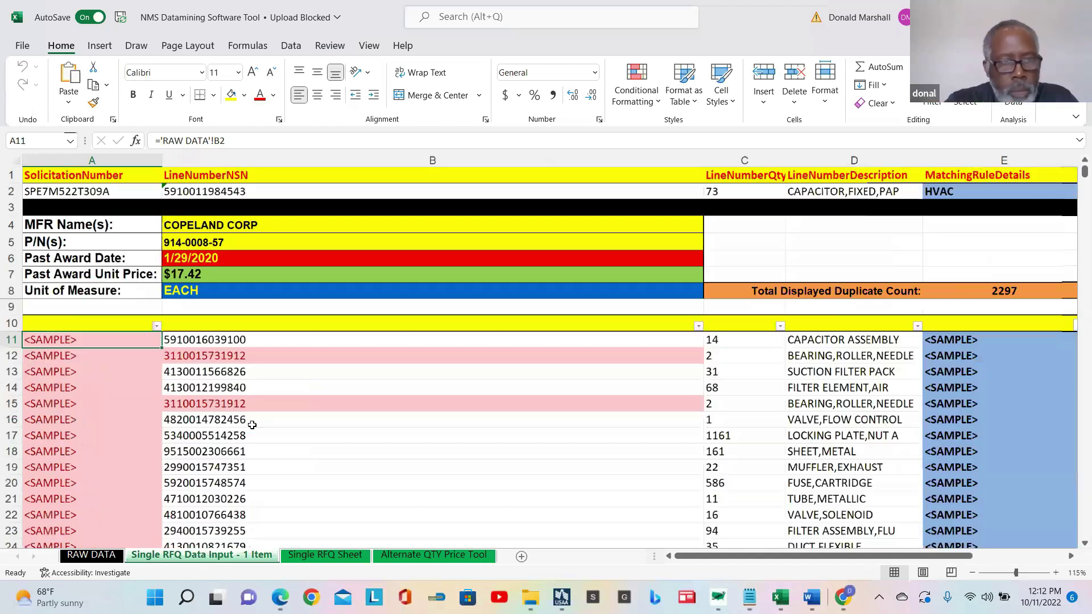
pyautogui.scroll(-2, 245, 436)
pyautogui.scroll(-4, 250, 424)
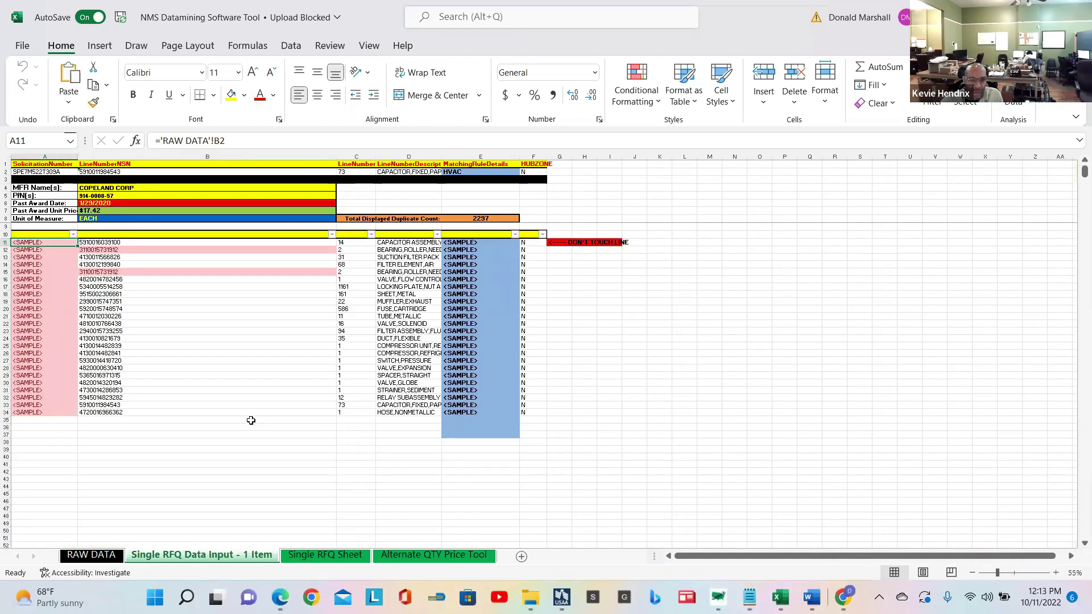
pyautogui.scroll(1, 253, 415)
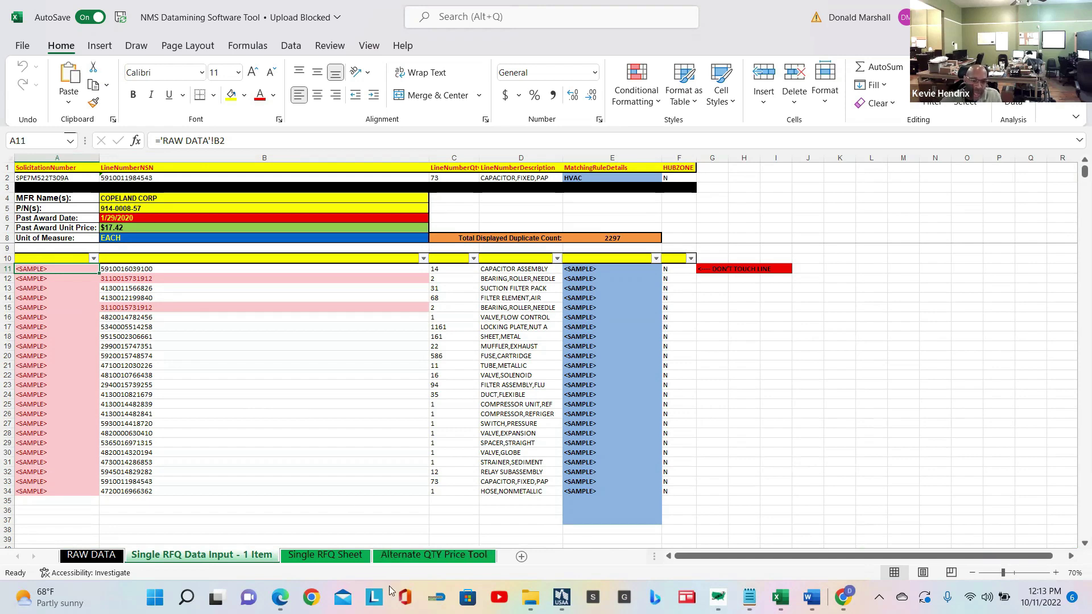
pyautogui.click(325, 555)
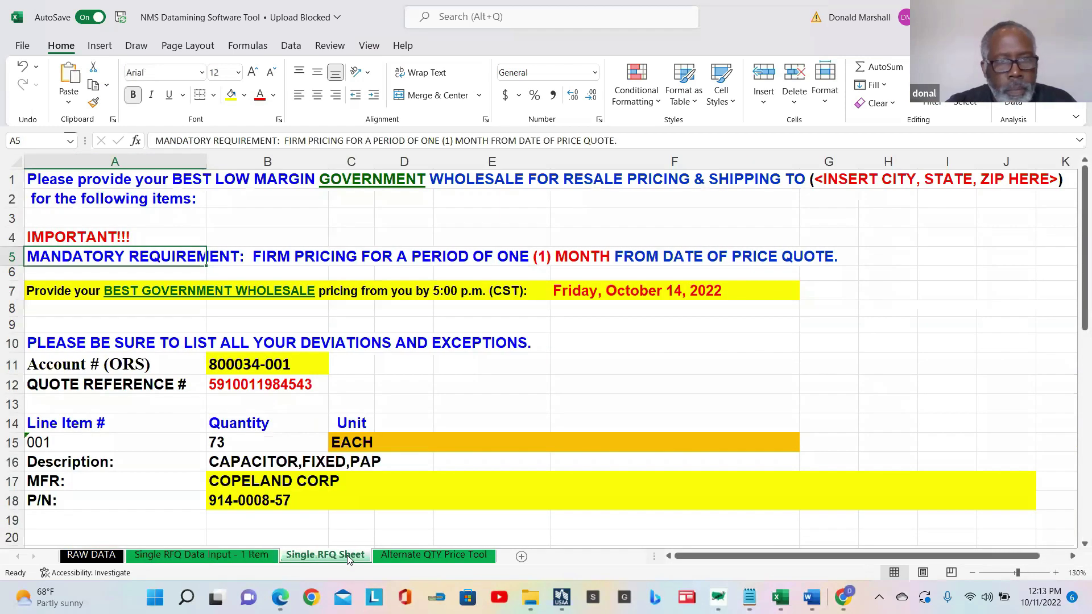
pyautogui.scroll(-2, 313, 396)
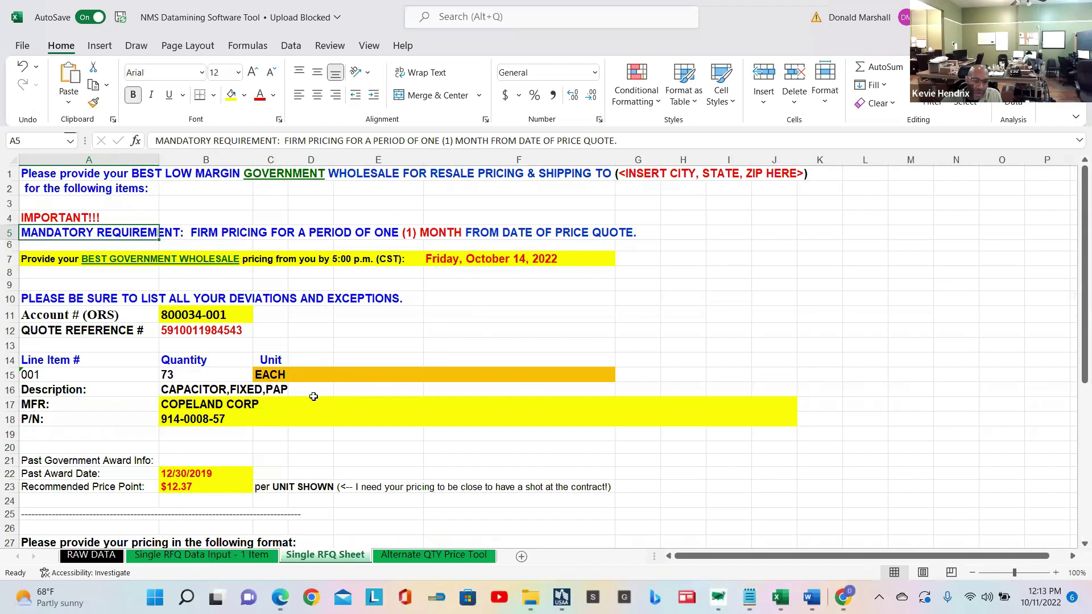
pyautogui.scroll(-1, 313, 396)
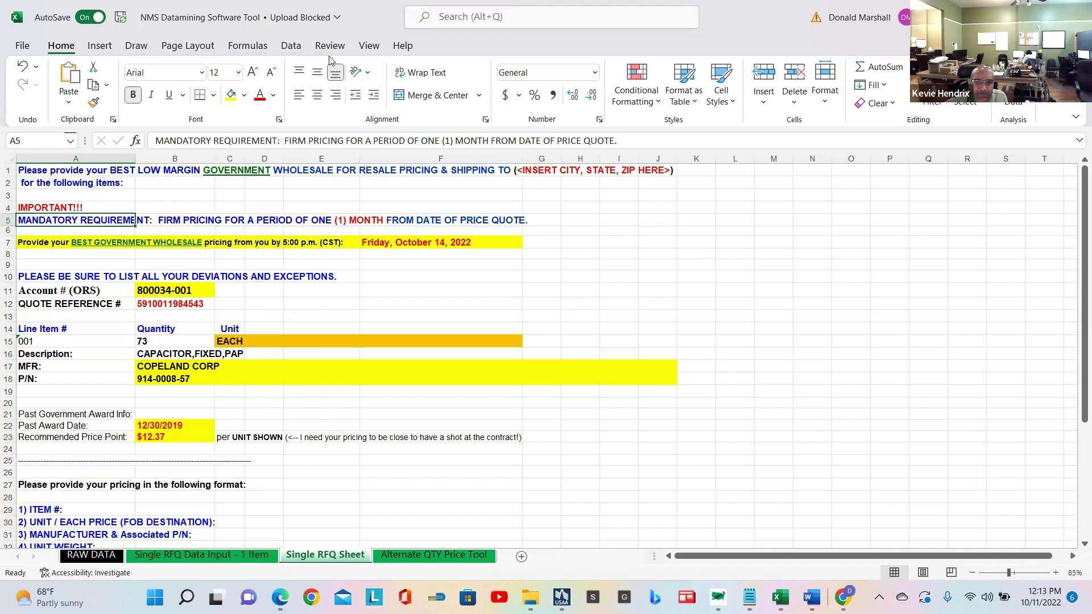
pyautogui.rightClick(448, 47)
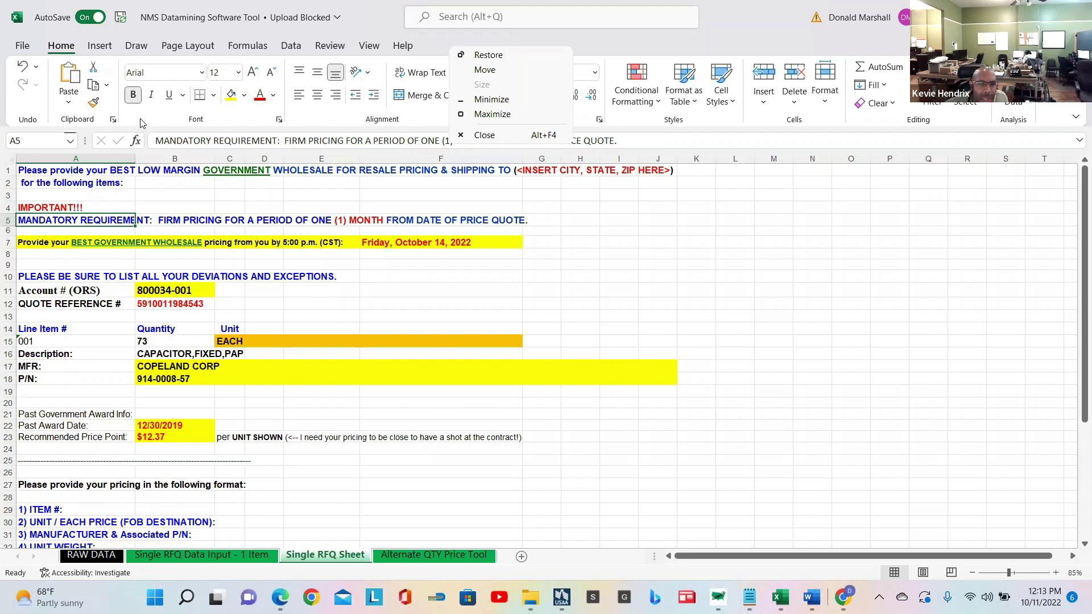
pyautogui.click(51, 50)
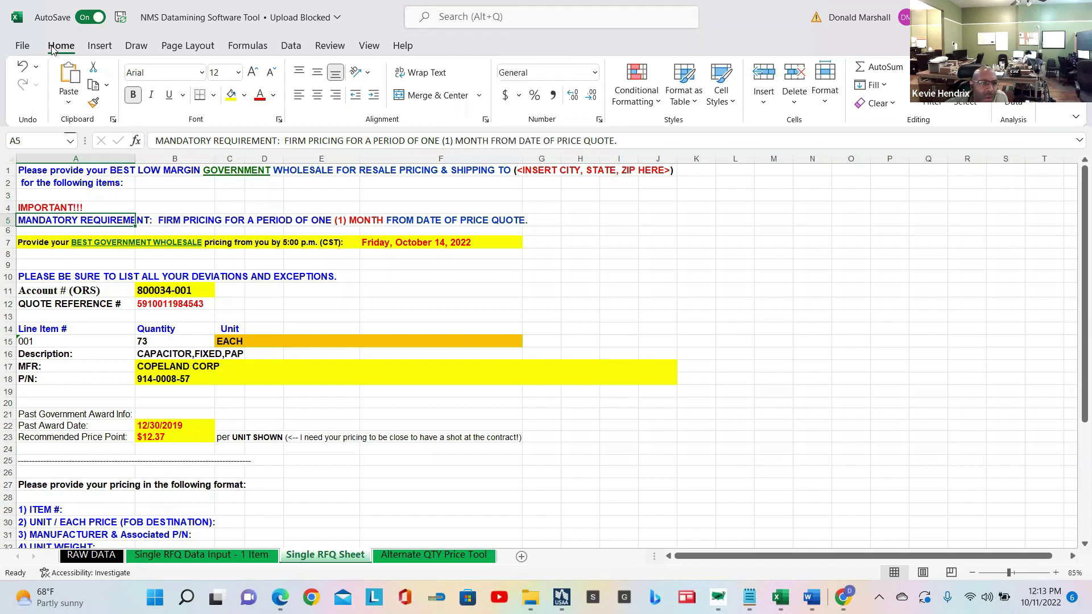
# - Open the Ribbon Display Options menu at the ribbon's right end
pyautogui.click(1076, 115)
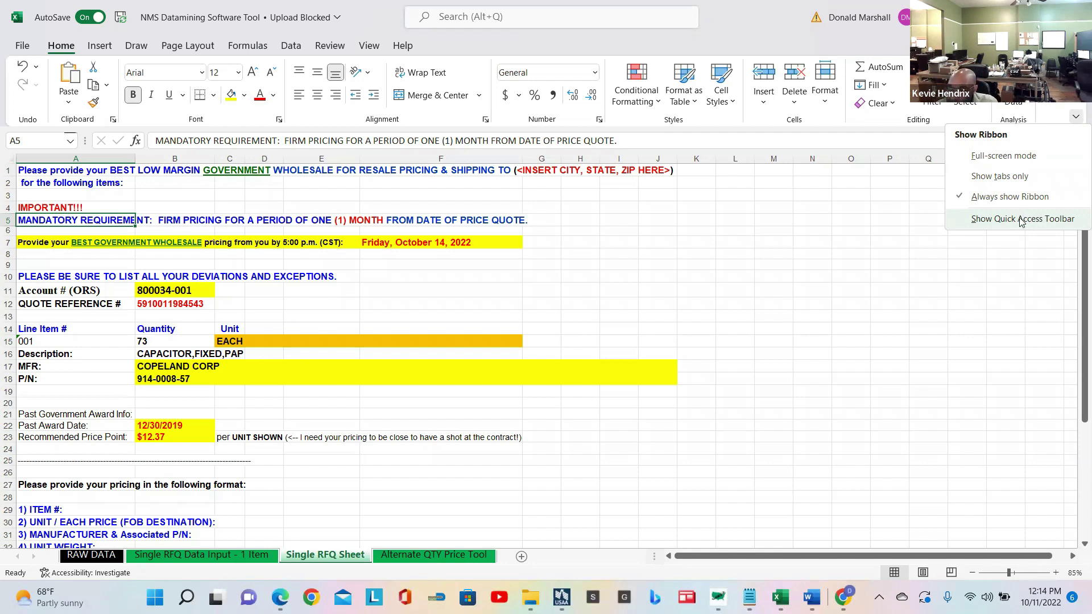
# - Show the Quick Access Toolbar below the ribbon and open its More Commands settings
pyautogui.click(1022, 220)
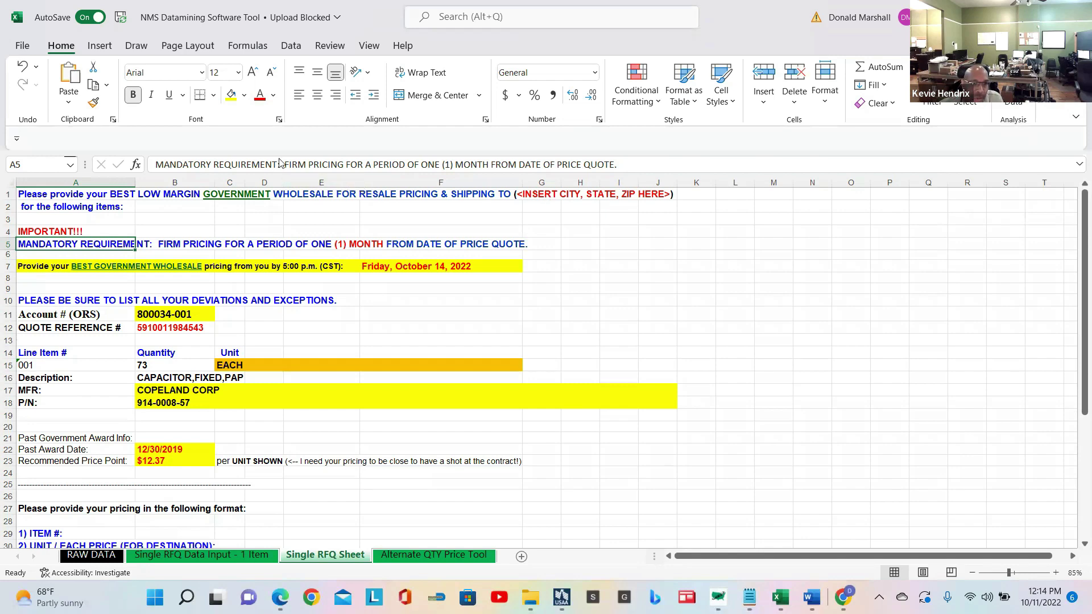
pyautogui.click(16, 141)
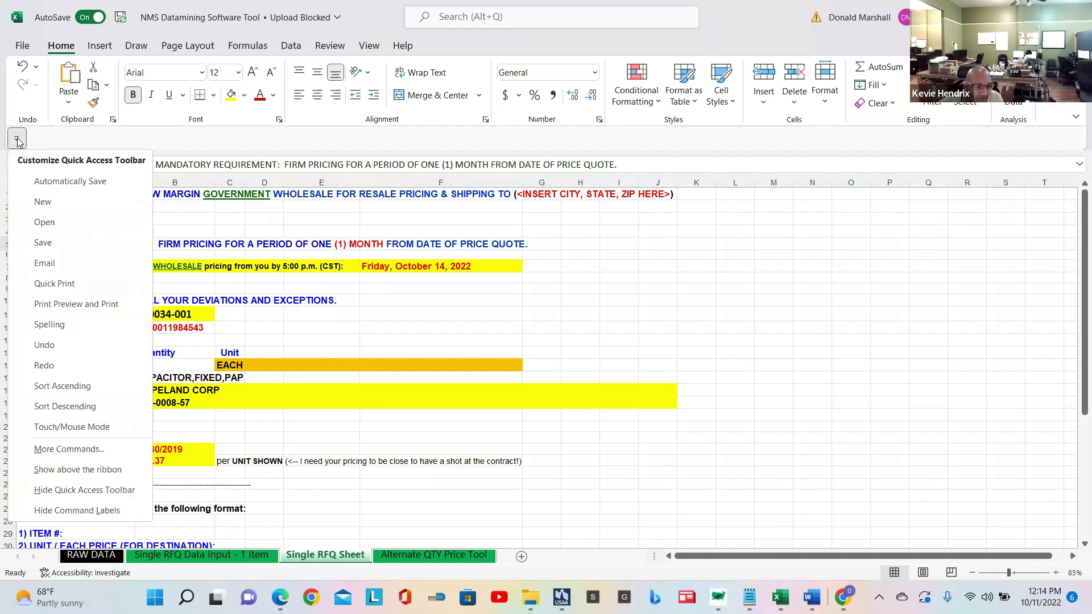
pyautogui.click(80, 452)
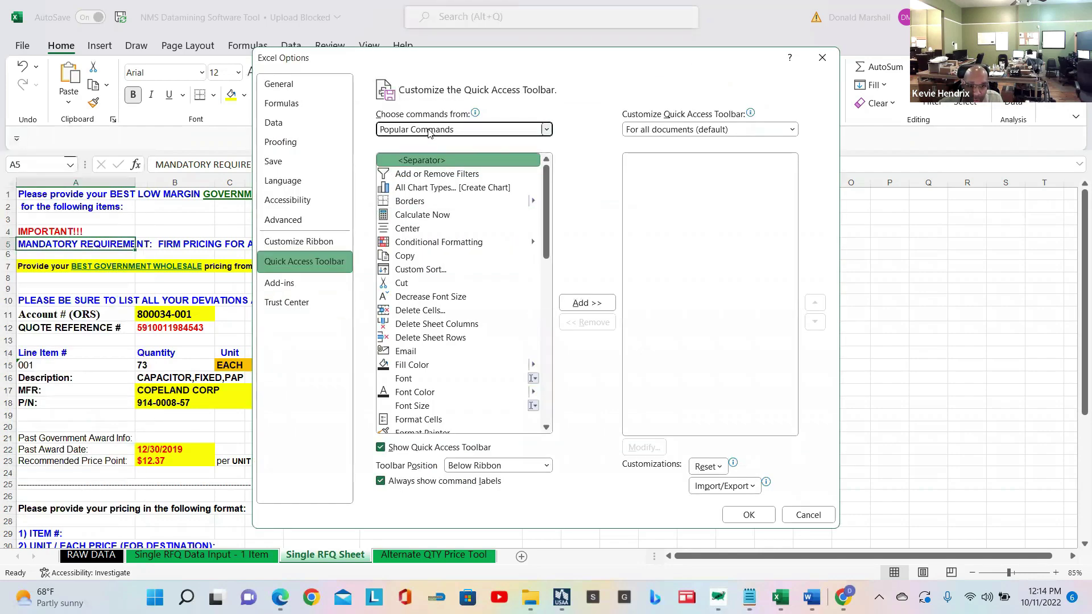
# - Set Choose commands from to All Commands and locate the Send commands in the list
pyautogui.click(430, 131)
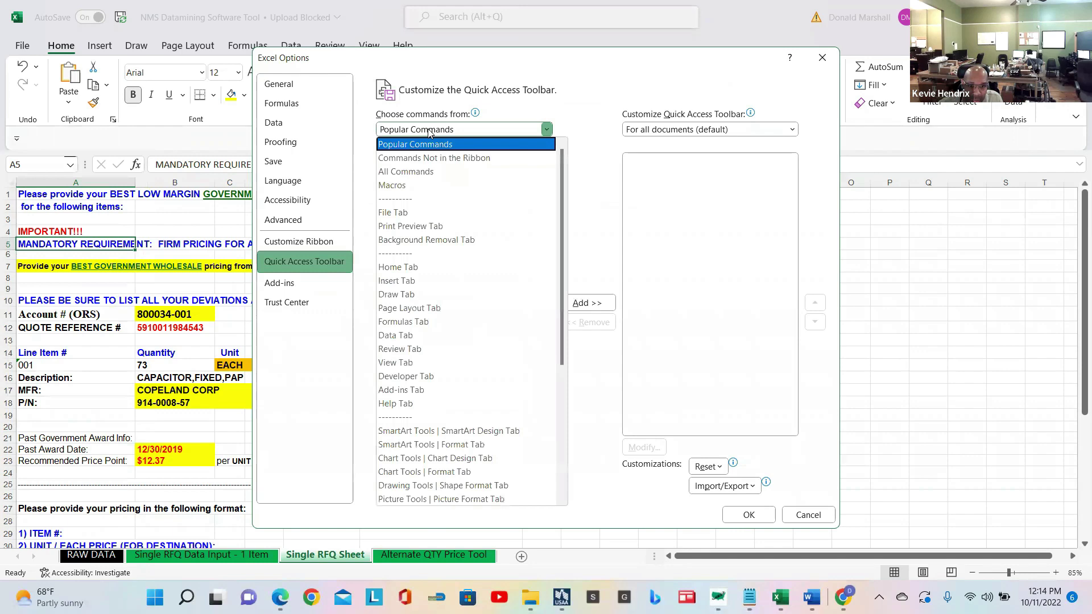
pyautogui.click(412, 171)
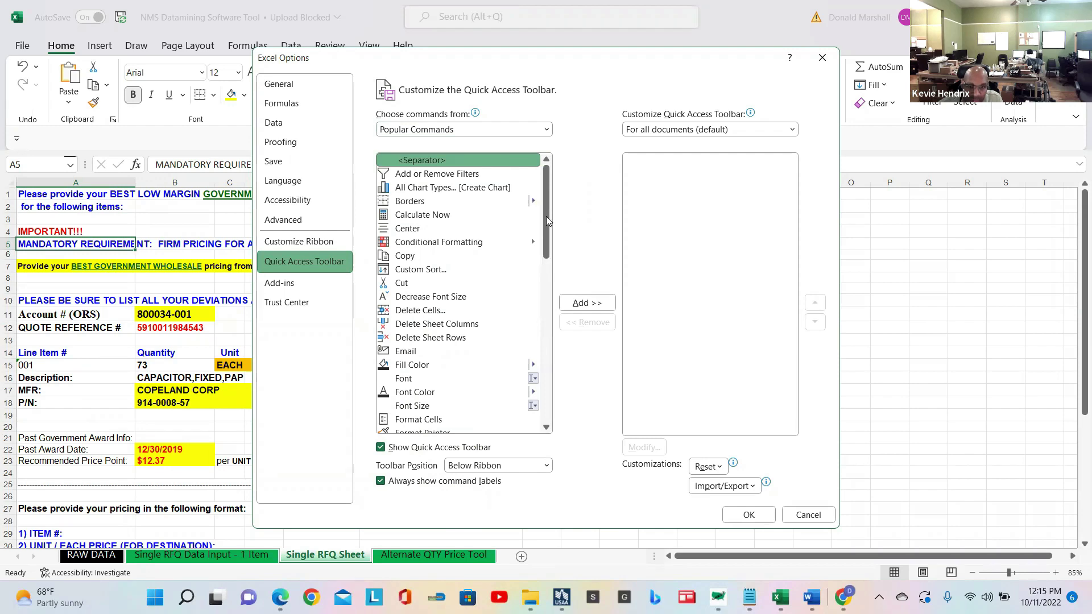
pyautogui.click(547, 222)
pyautogui.click(547, 221)
pyautogui.moveTo(547, 186); pyautogui.dragTo(533, 378)
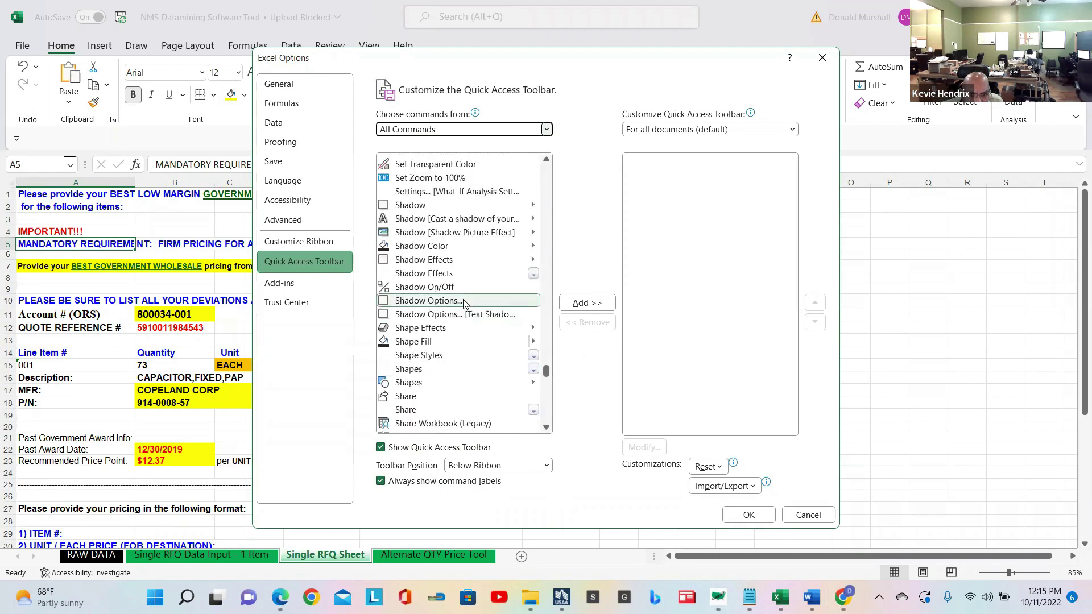
pyautogui.scroll(3, 463, 301)
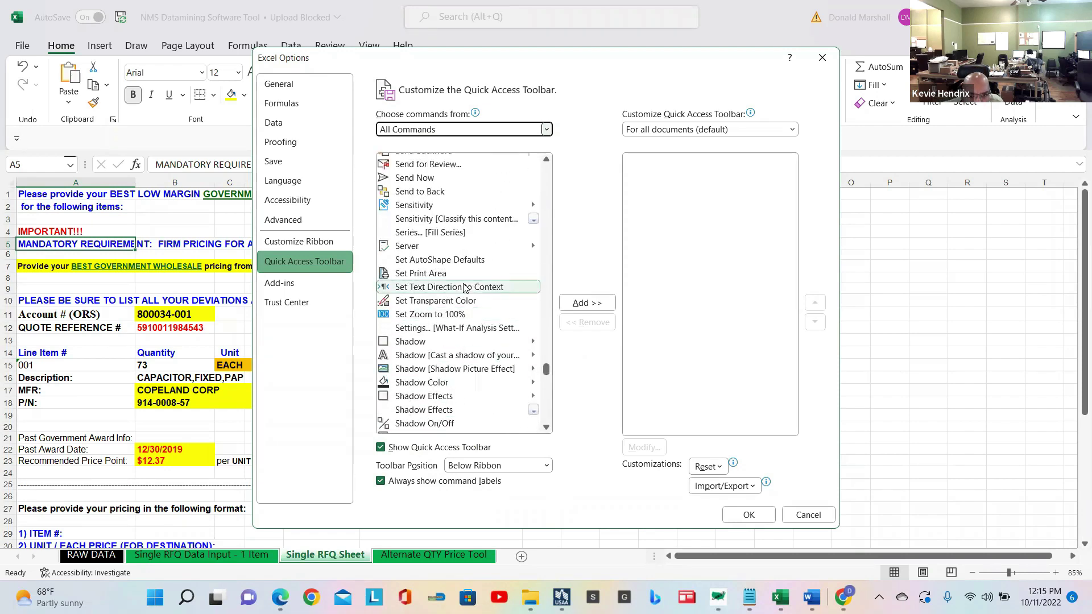
pyautogui.scroll(2, 455, 233)
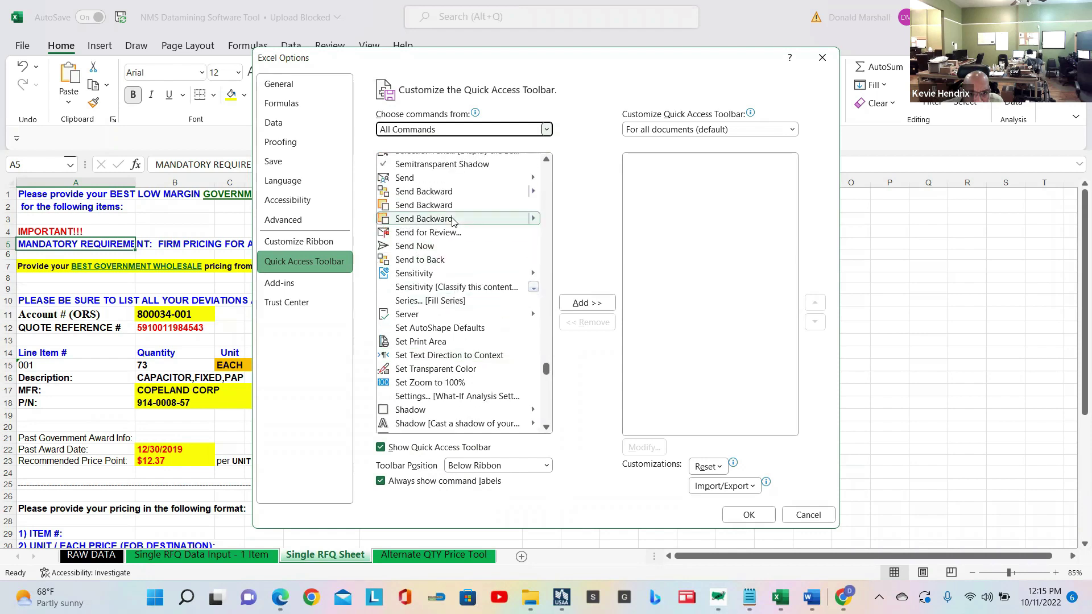
pyautogui.scroll(1, 454, 222)
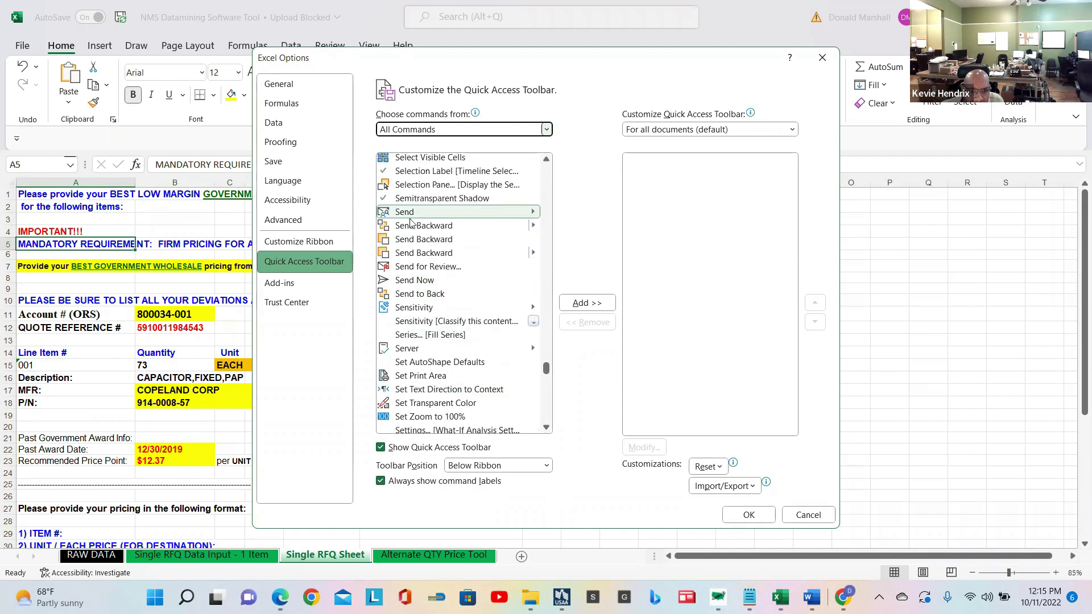
# - Add Send and Send Now to the Quick Access Toolbar and confirm with OK
pyautogui.click(493, 217)
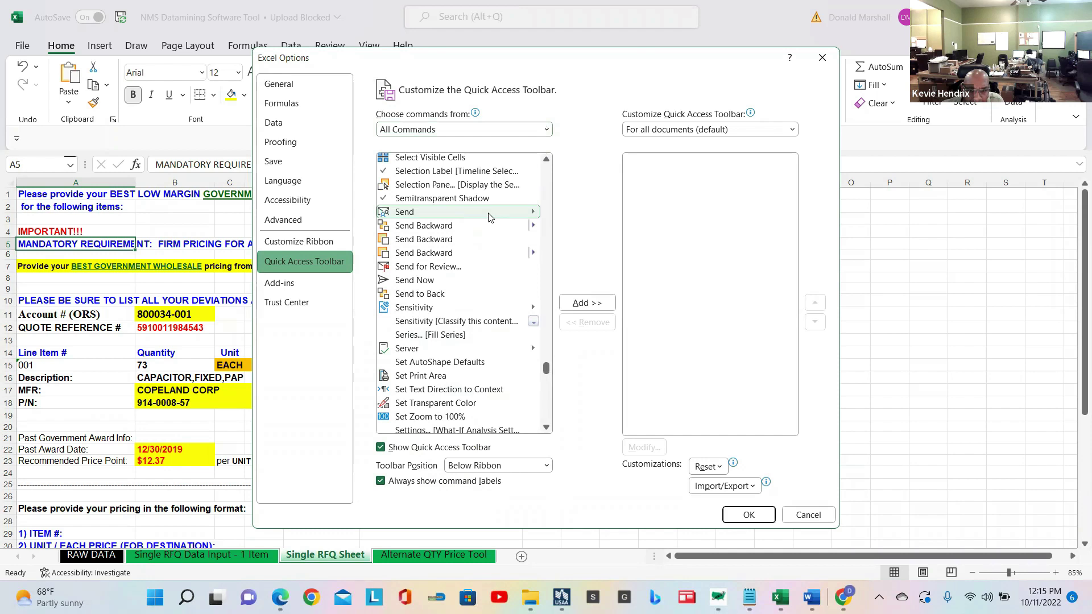
pyautogui.click(591, 304)
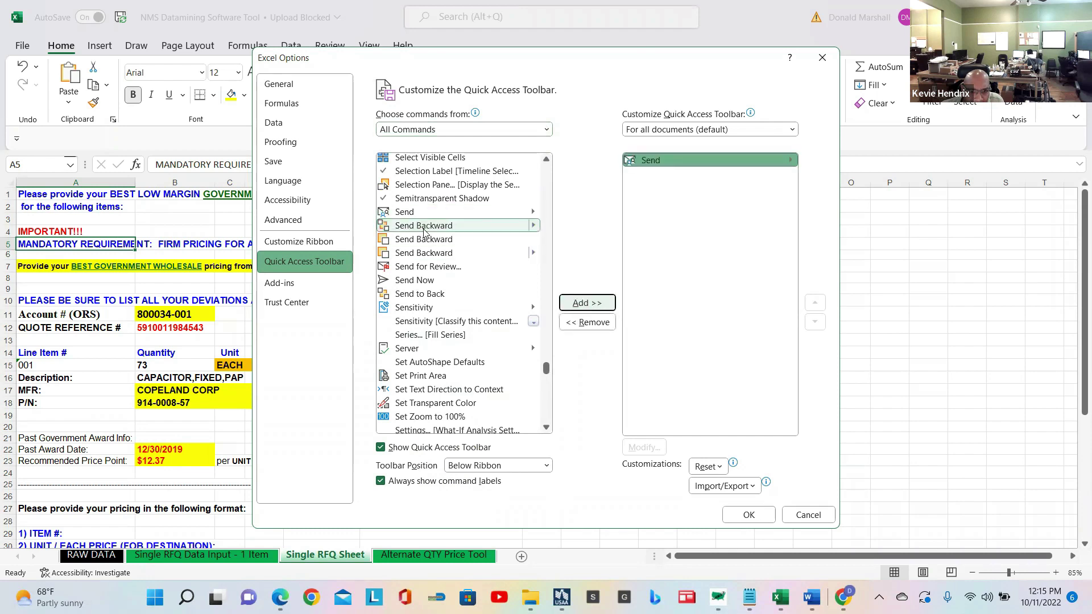
pyautogui.click(423, 281)
pyautogui.click(592, 311)
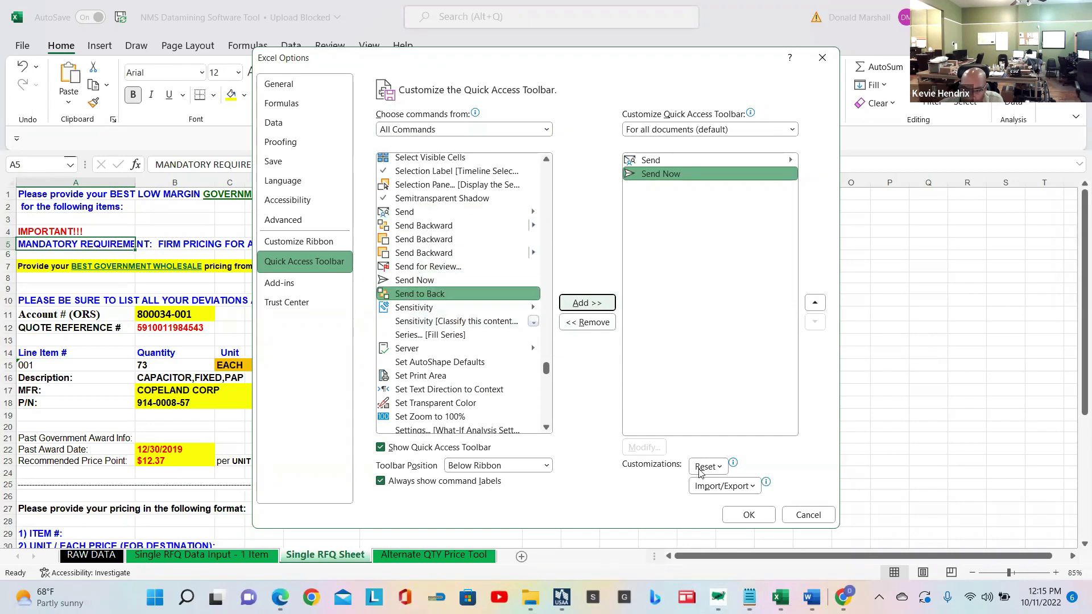
pyautogui.click(752, 514)
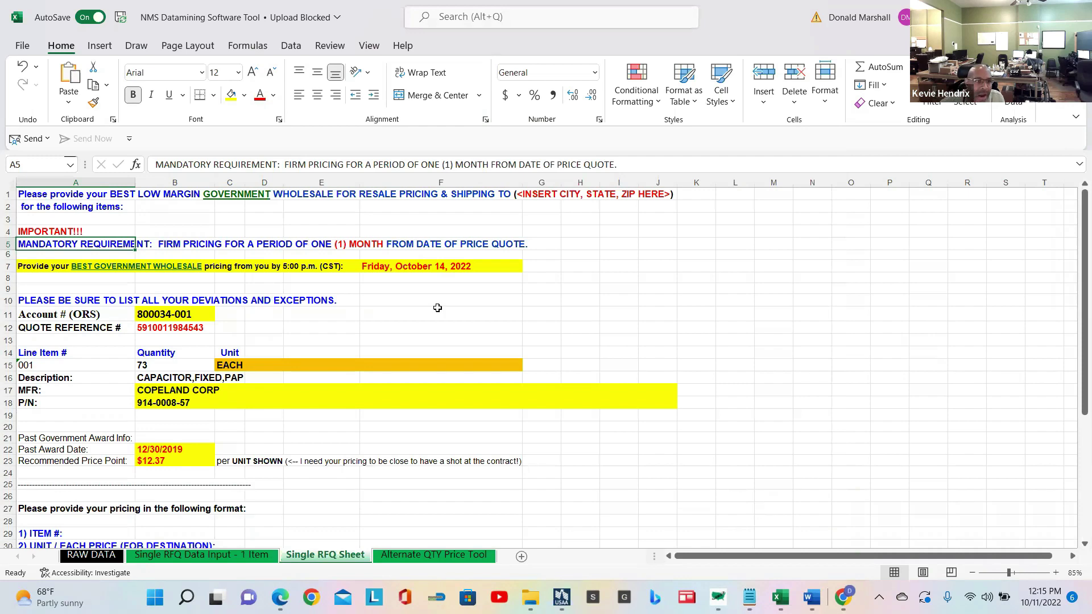
# - Check the Send options: Email, E-mail as PDF/XPS Attachment, and Internet Fax
pyautogui.click(49, 139)
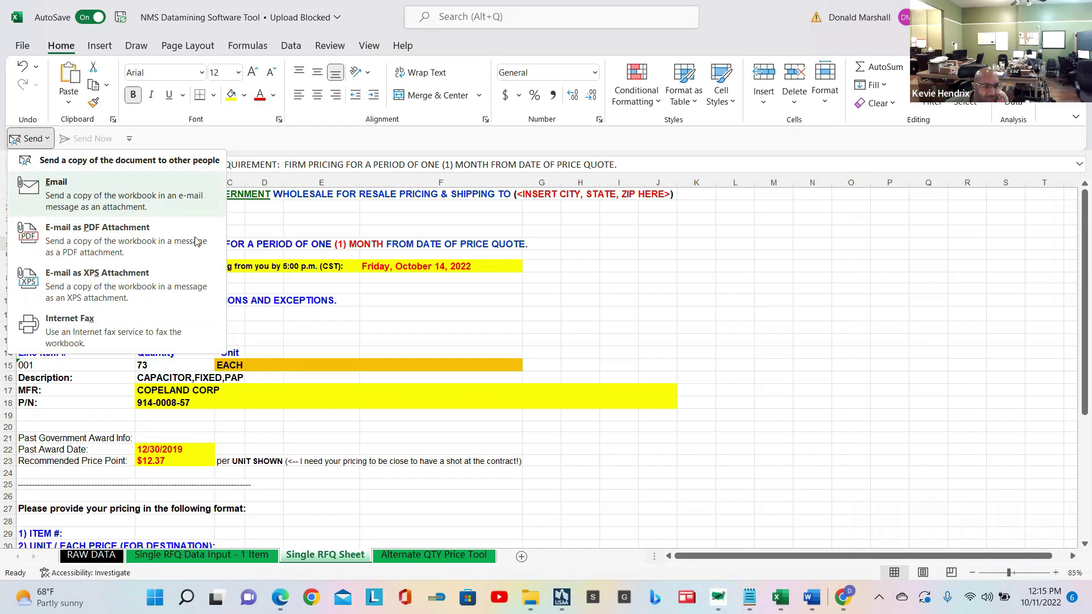
pyautogui.click(398, 313)
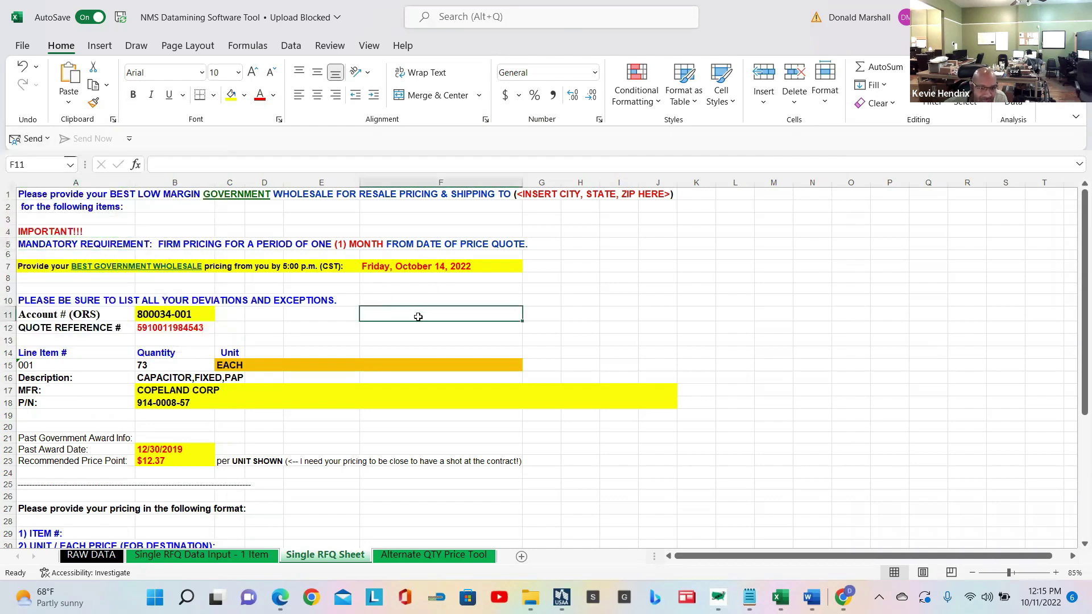
pyautogui.click(47, 141)
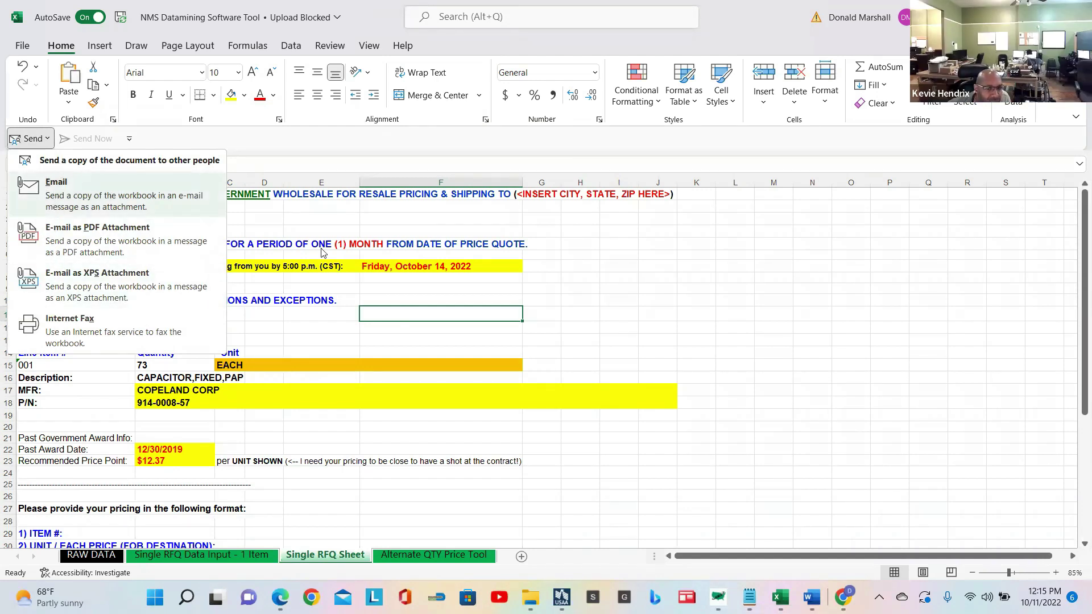
pyautogui.click(424, 347)
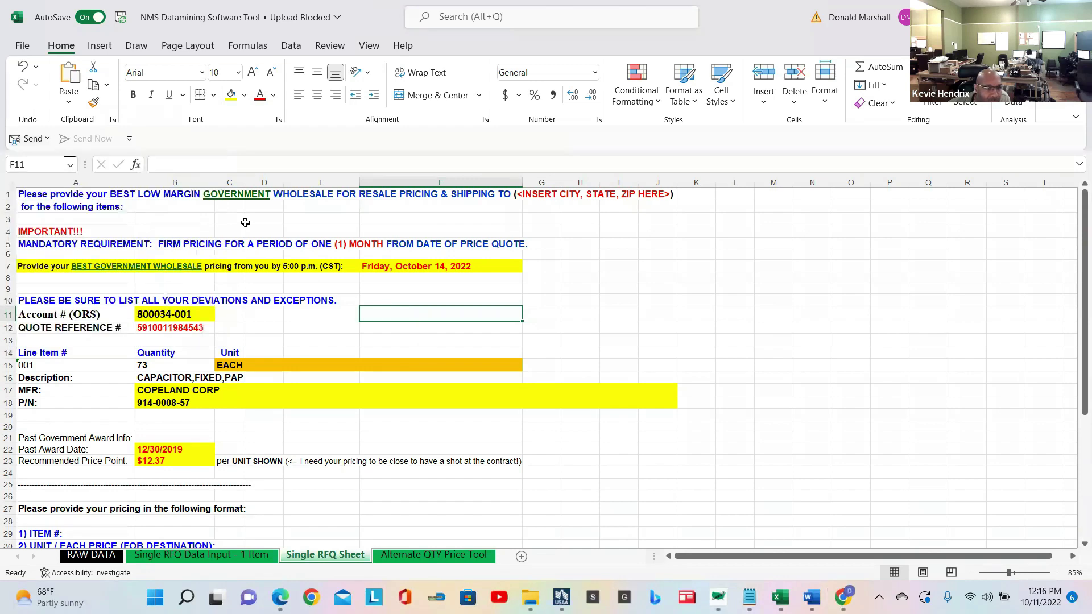
# - Recheck the Send options and bring up the Customize Quick Access Toolbar menu
pyautogui.click(130, 141)
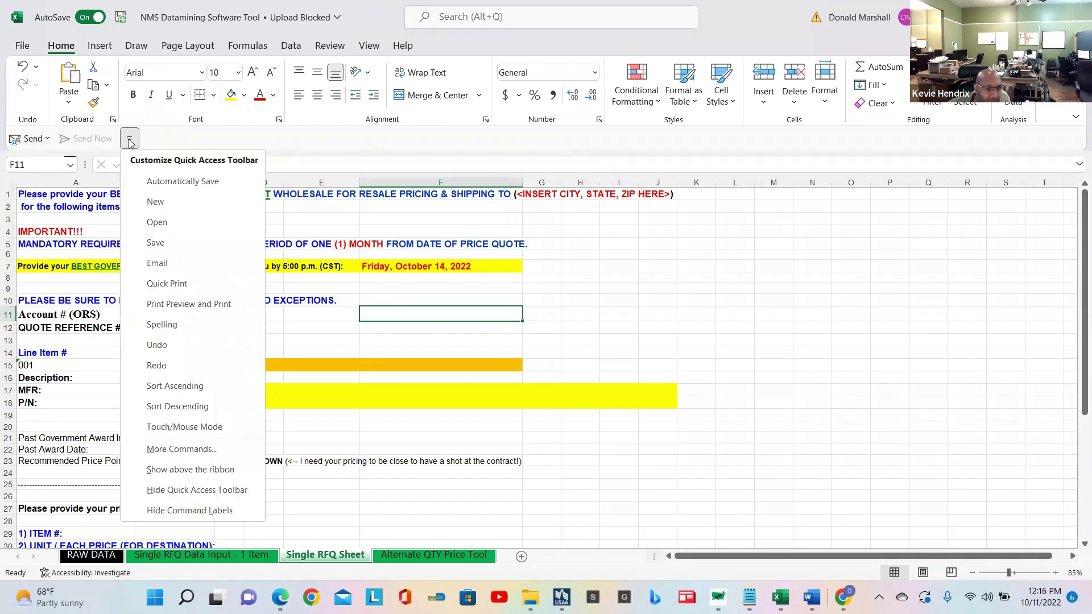
pyautogui.click(196, 140)
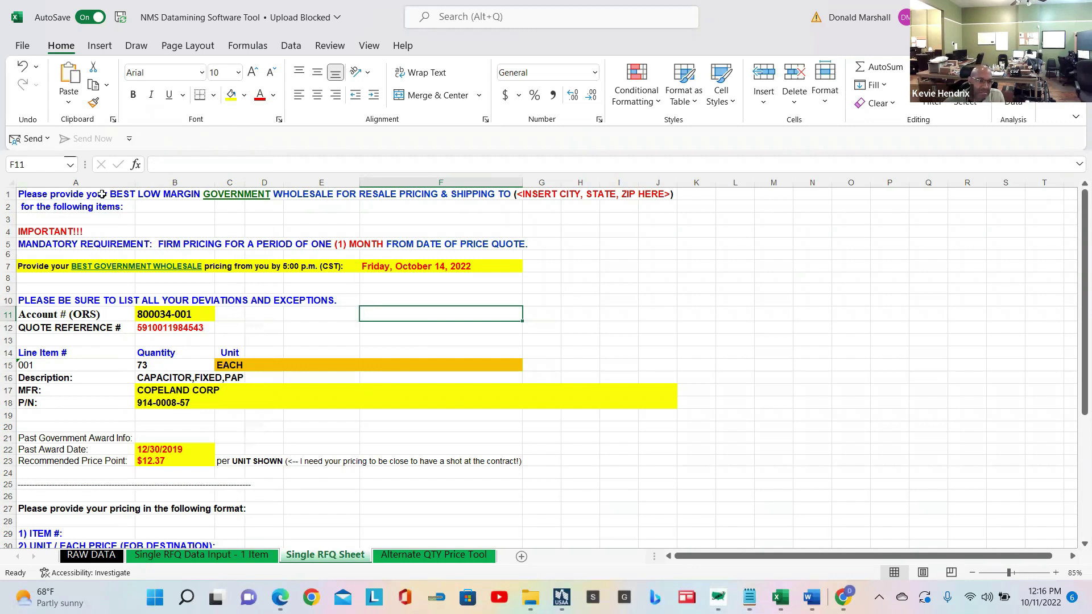
pyautogui.click(47, 140)
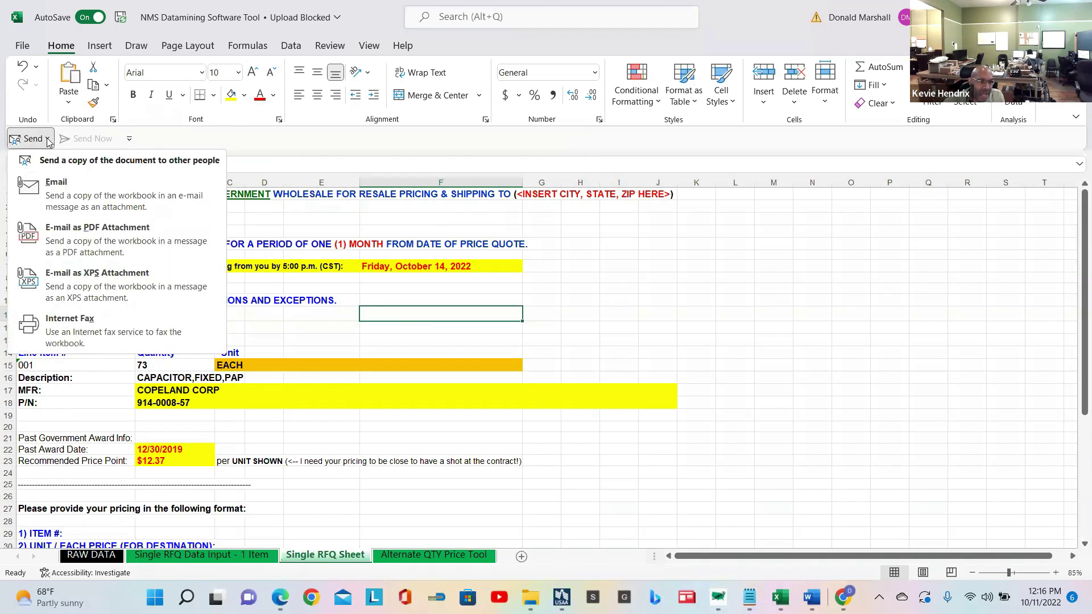
pyautogui.click(49, 141)
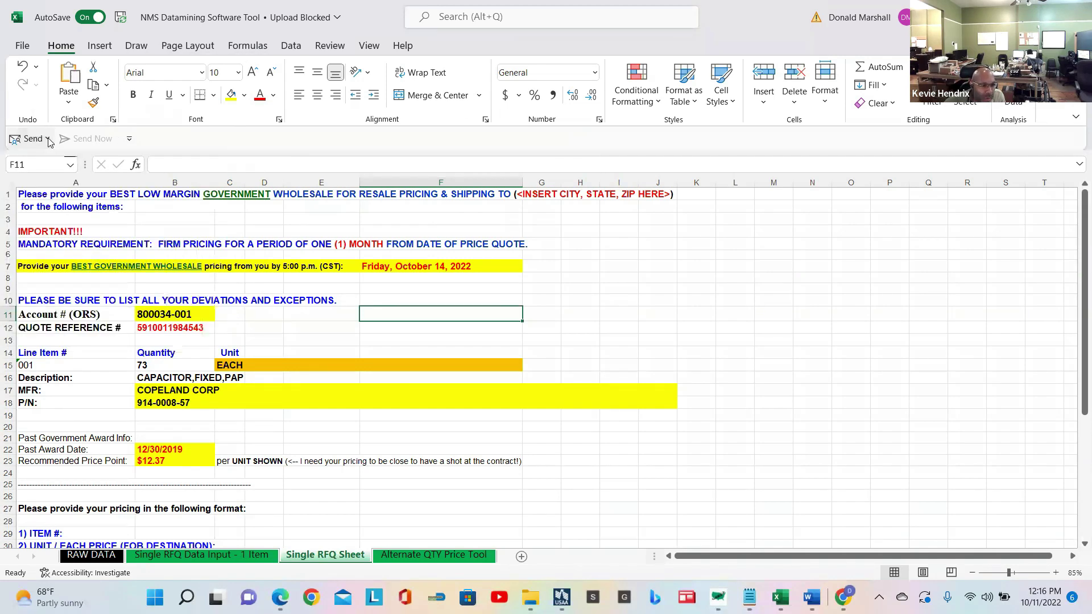
pyautogui.click(130, 139)
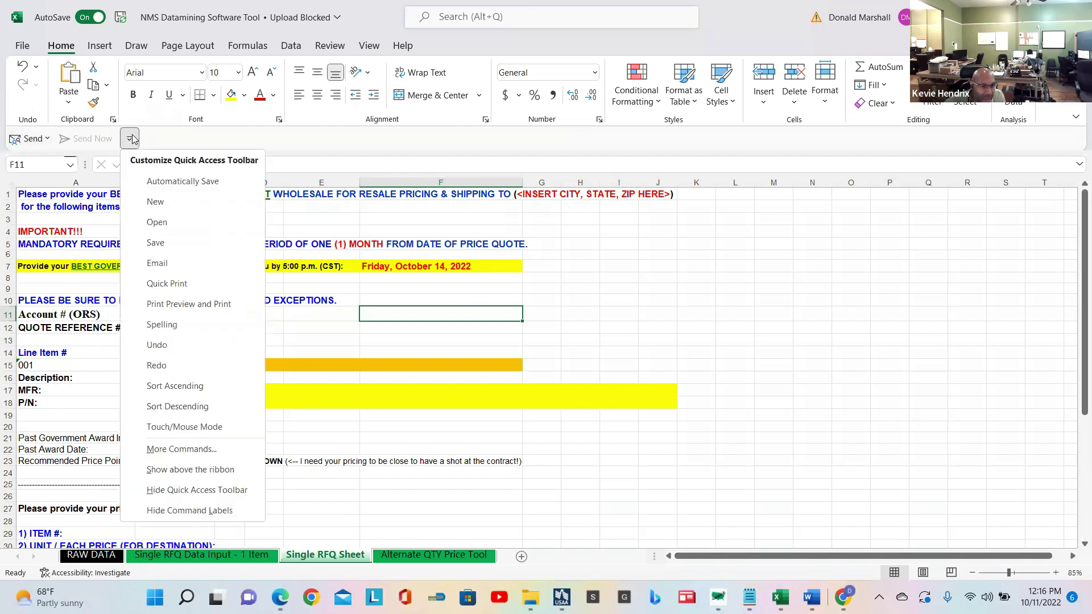
# - Open More Commands and set Choose commands from to All Commands
pyautogui.click(181, 449)
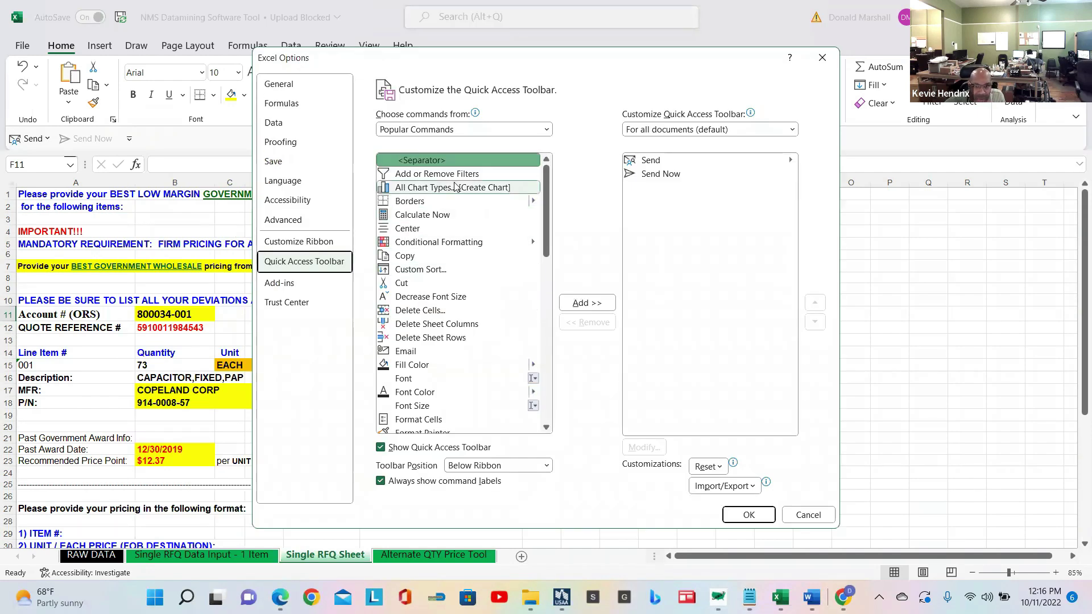
pyautogui.click(438, 129)
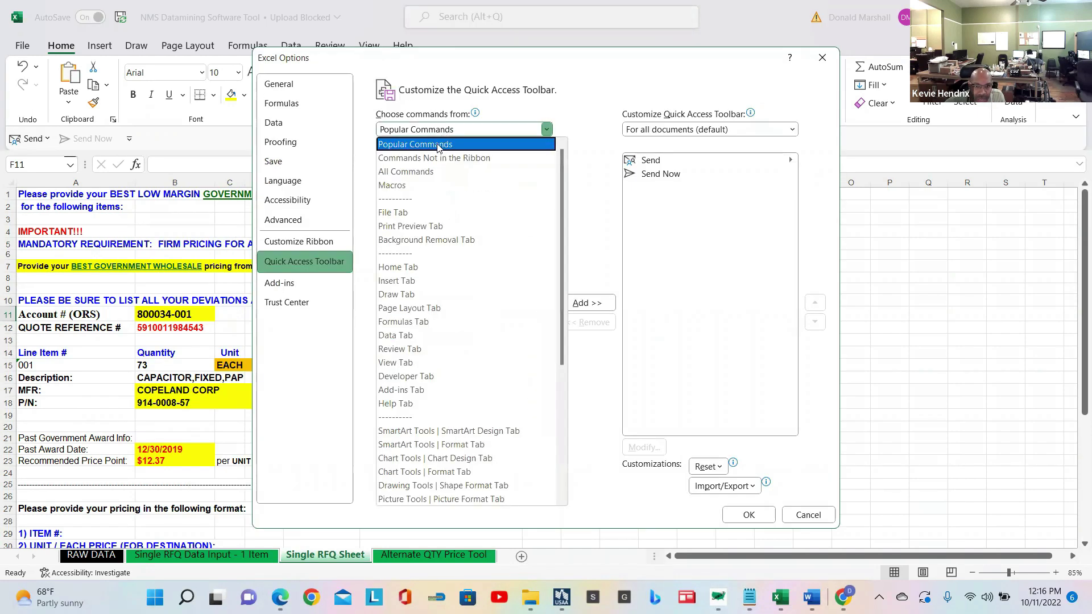
pyautogui.click(433, 145)
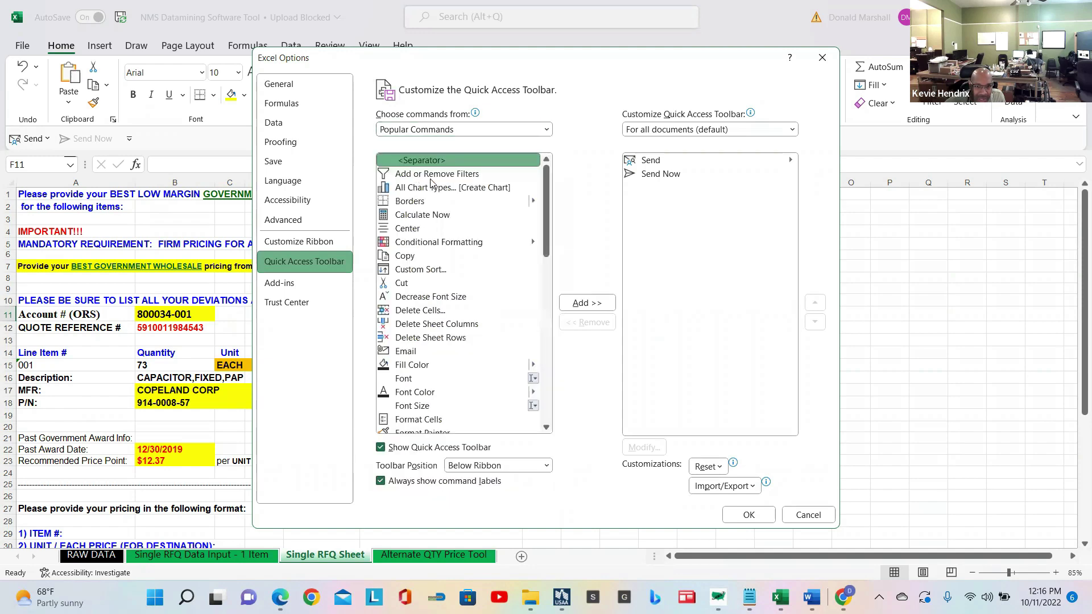
pyautogui.click(447, 131)
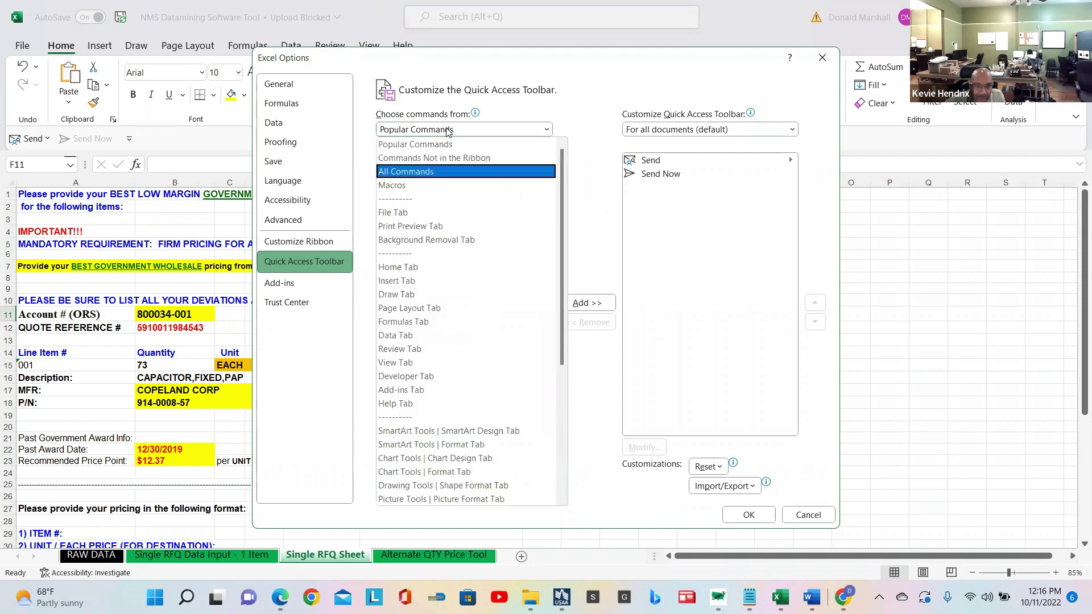
pyautogui.click(417, 172)
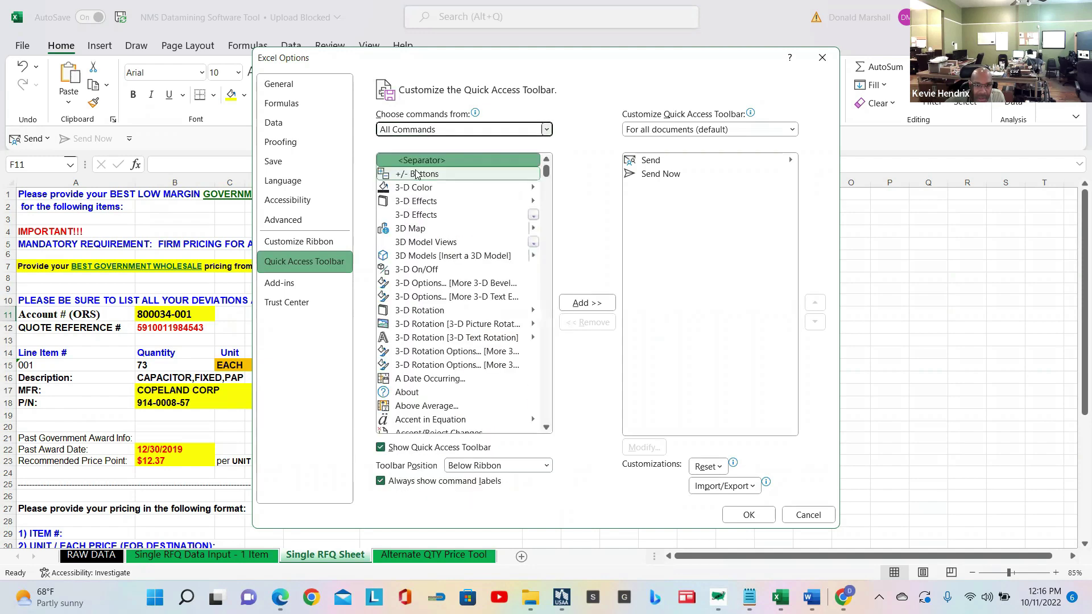
# - Find Email in the command list, add it to the Quick Access Toolbar, and confirm
pyautogui.click(547, 192)
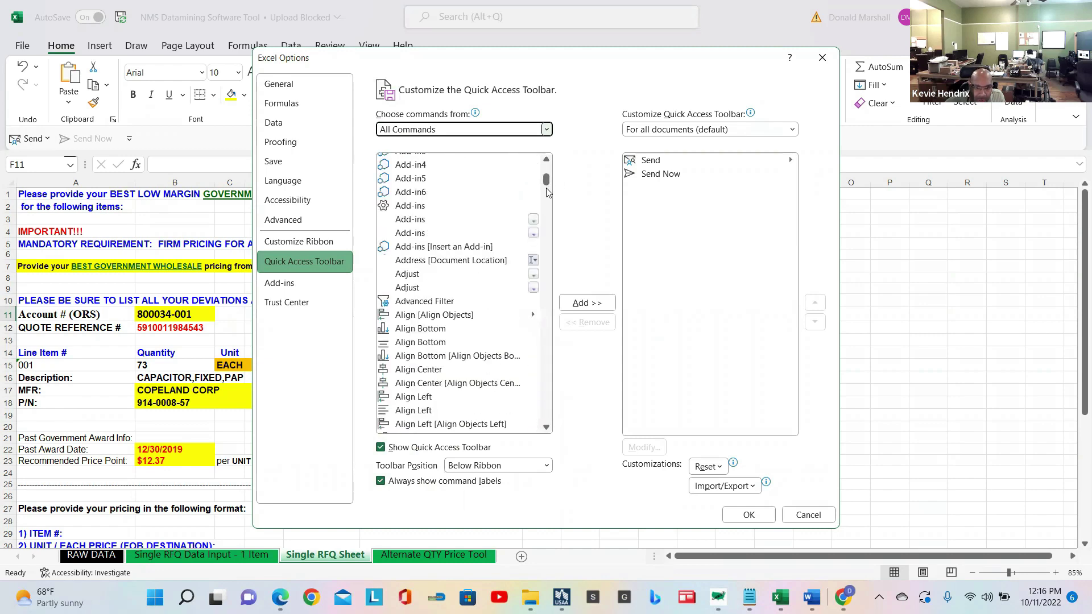
pyautogui.moveTo(547, 192); pyautogui.dragTo(517, 371)
pyautogui.scroll(3, 478, 276)
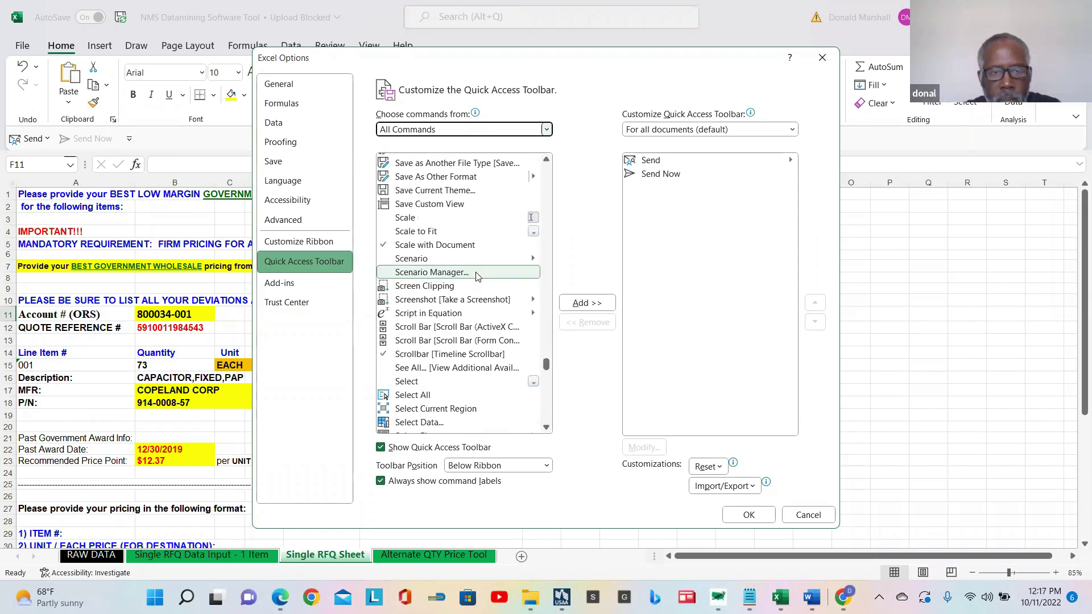
pyautogui.scroll(-8, 477, 276)
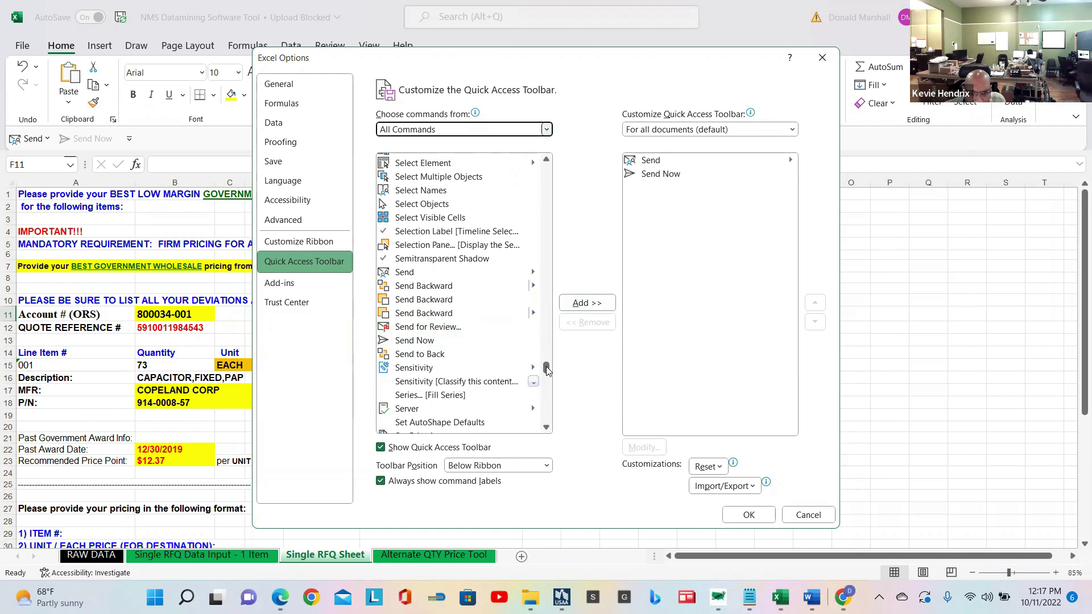
pyautogui.click(547, 311)
pyautogui.moveTo(550, 313); pyautogui.dragTo(563, 244)
pyautogui.scroll(-2, 523, 263)
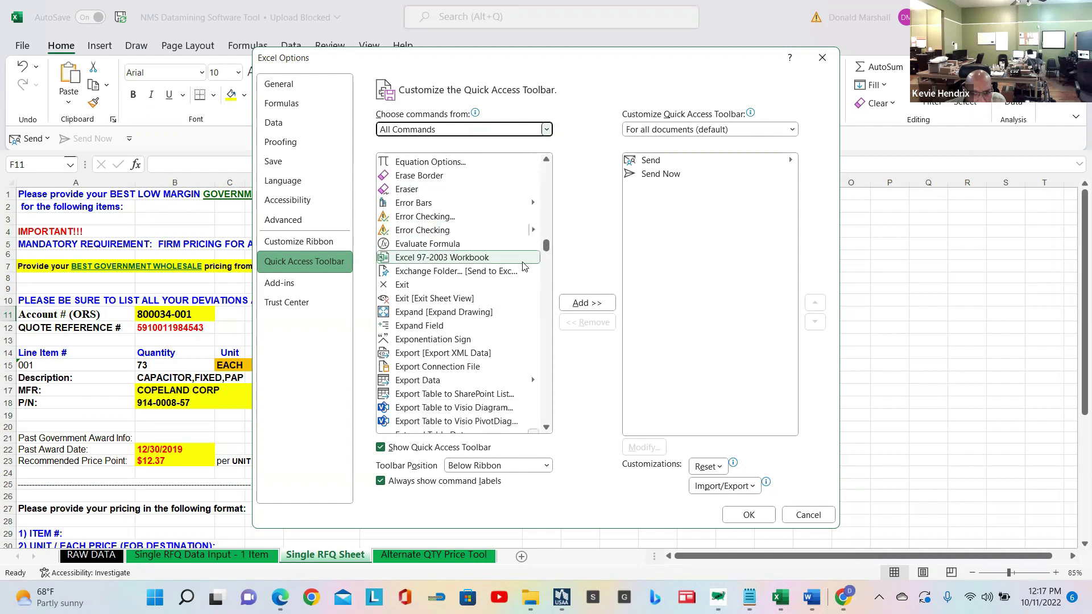
pyautogui.scroll(5, 522, 266)
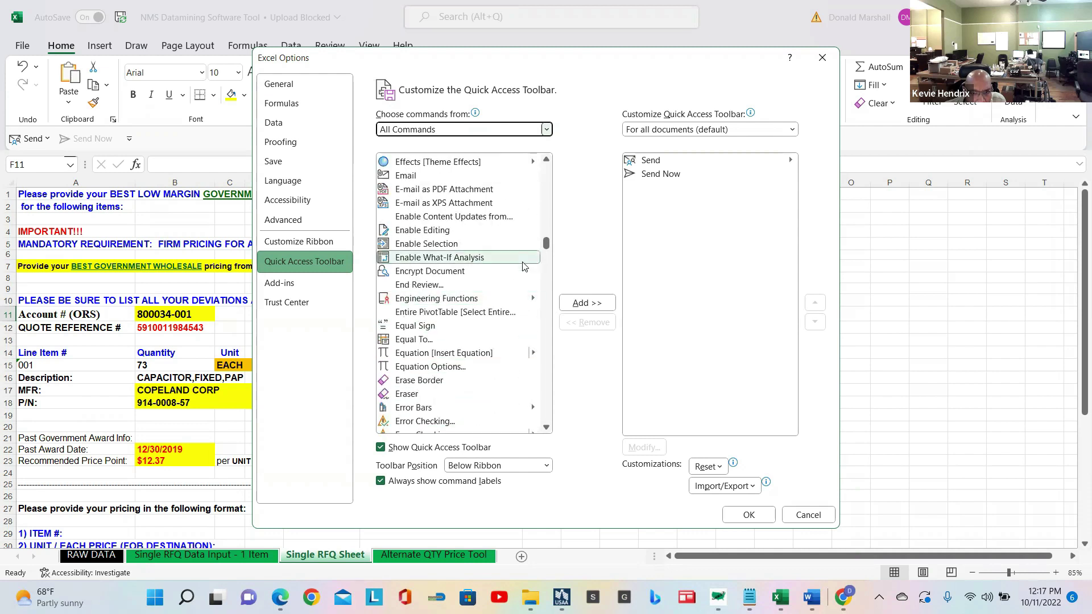
pyautogui.scroll(1, 513, 239)
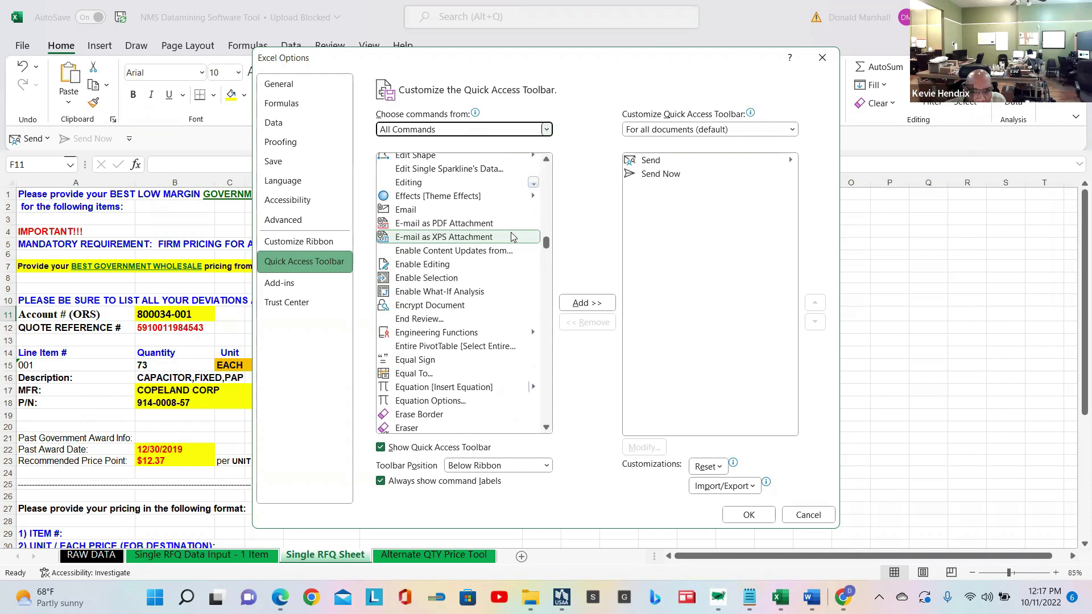
pyautogui.click(426, 210)
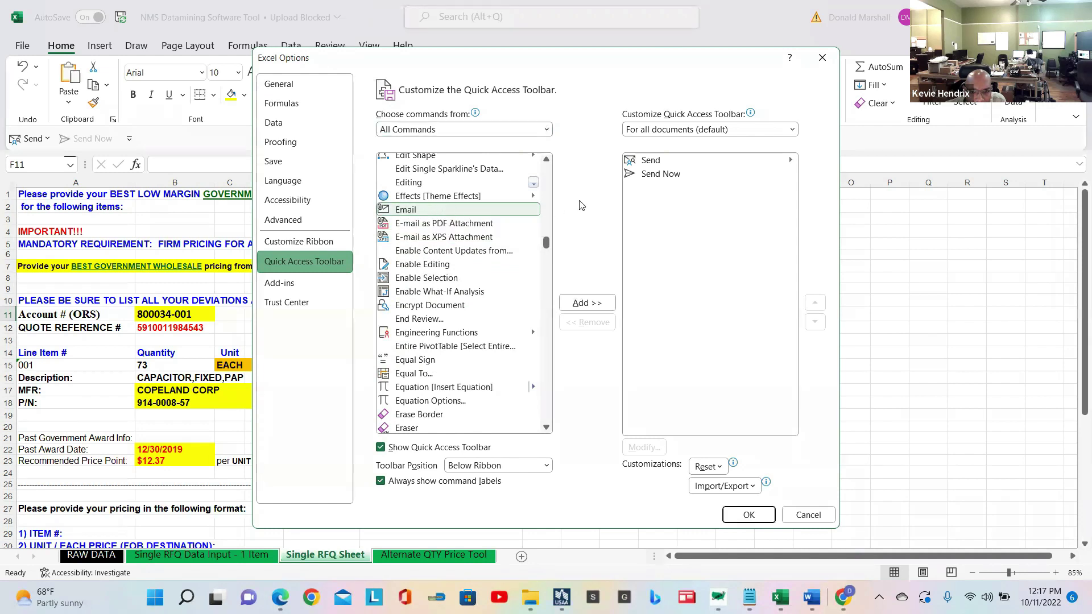
pyautogui.click(592, 304)
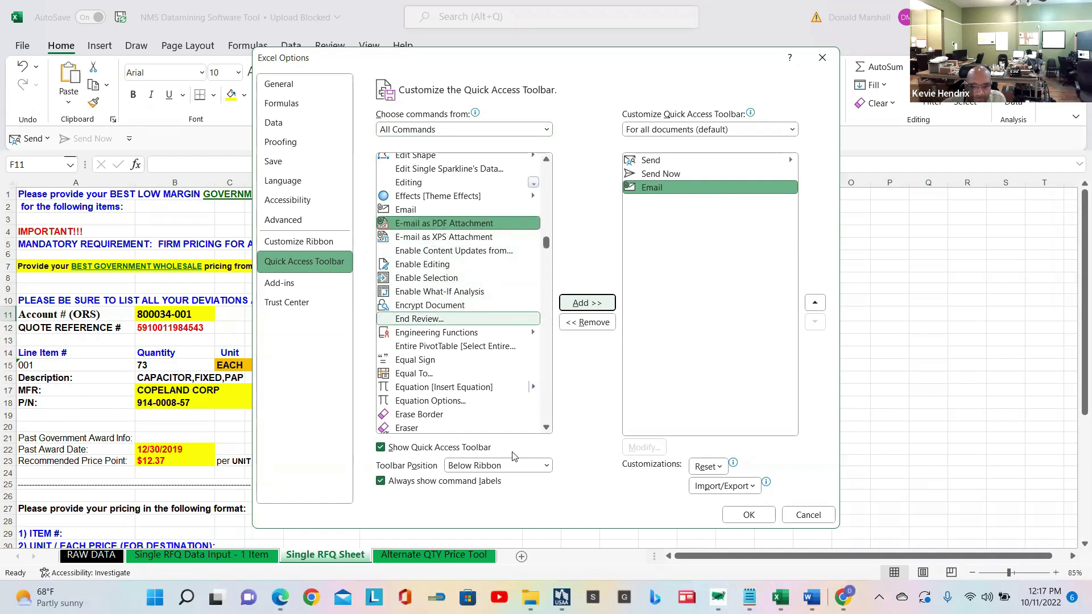
pyautogui.click(765, 514)
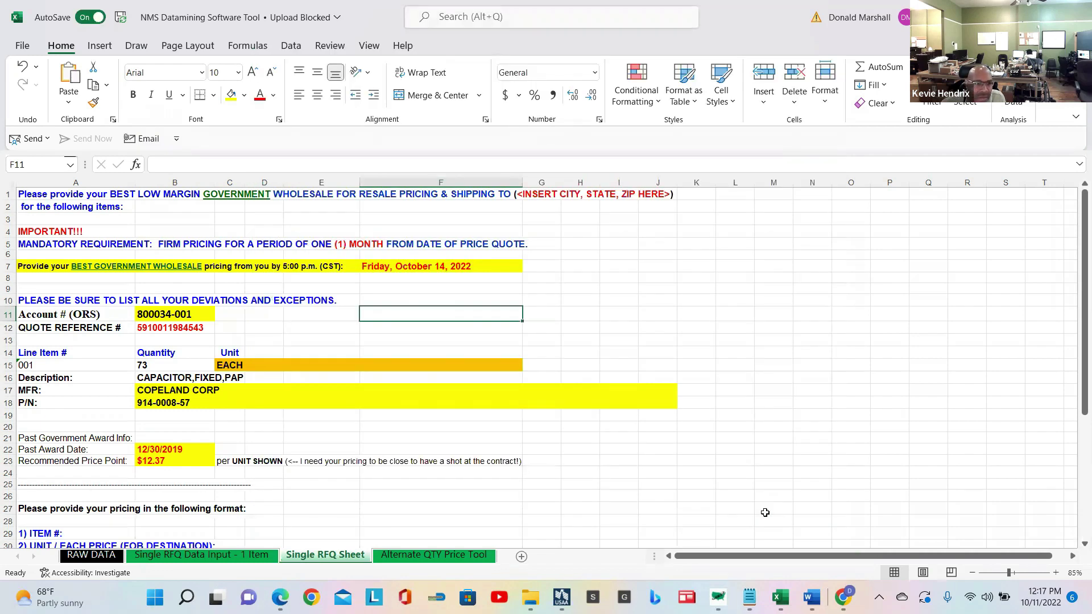
pyautogui.click(152, 140)
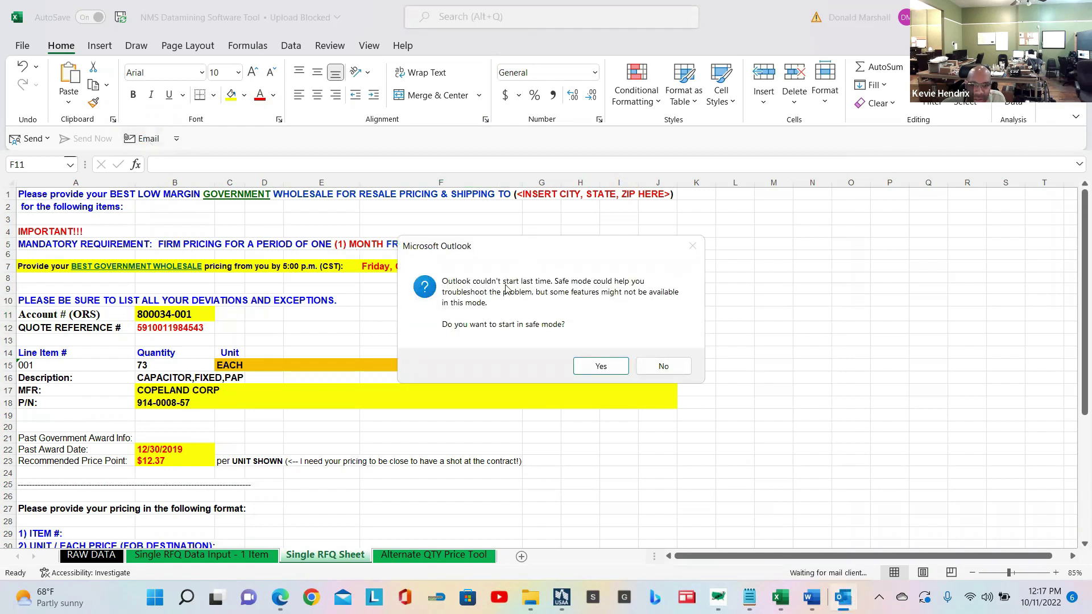
pyautogui.click(664, 368)
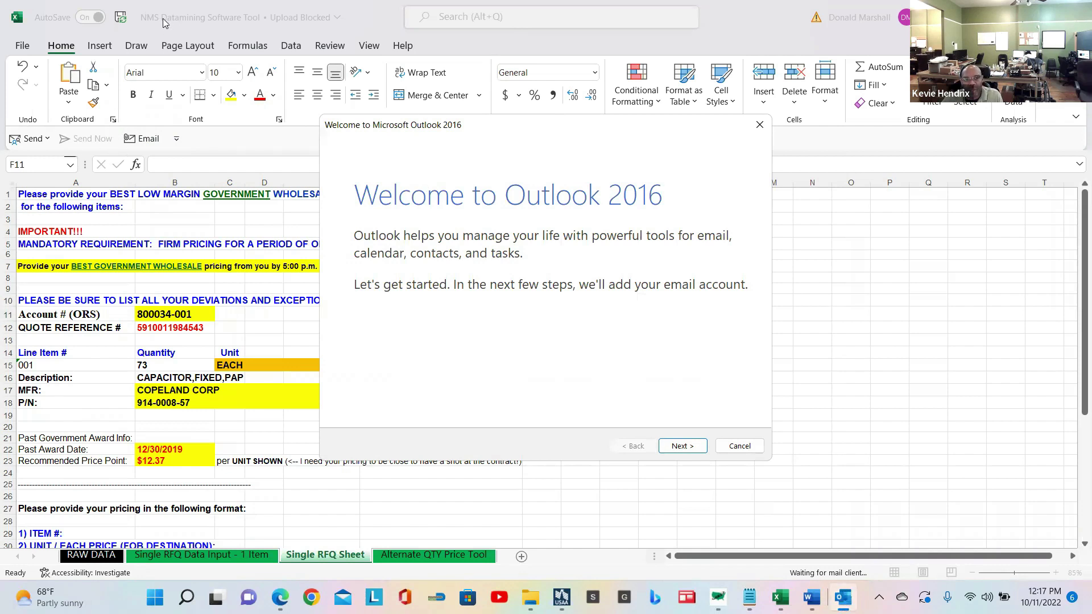
pyautogui.click(737, 447)
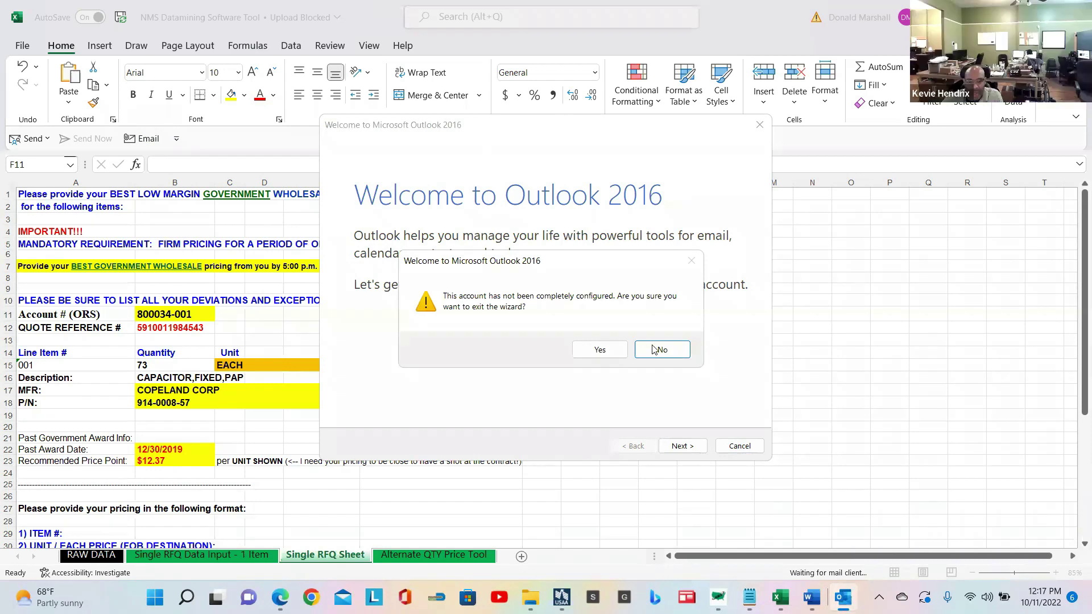
pyautogui.click(596, 351)
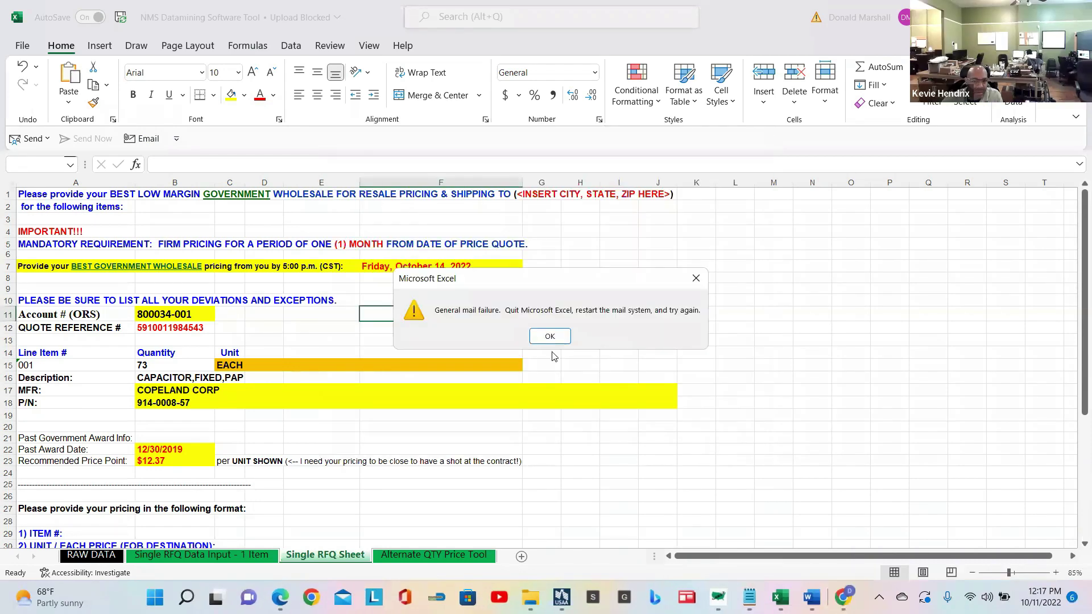
pyautogui.click(542, 335)
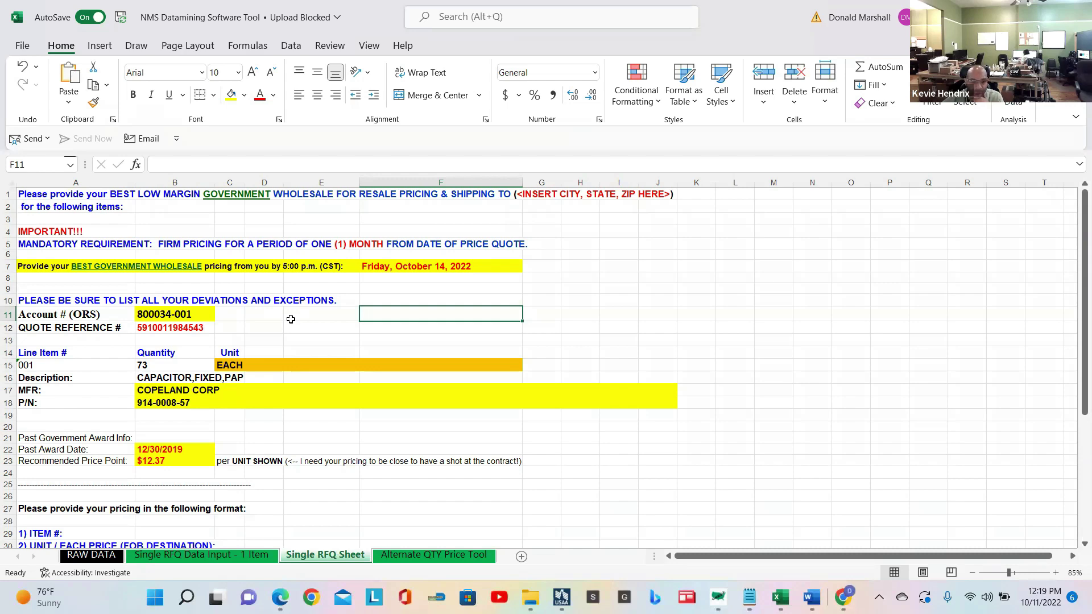
pyautogui.click(80, 555)
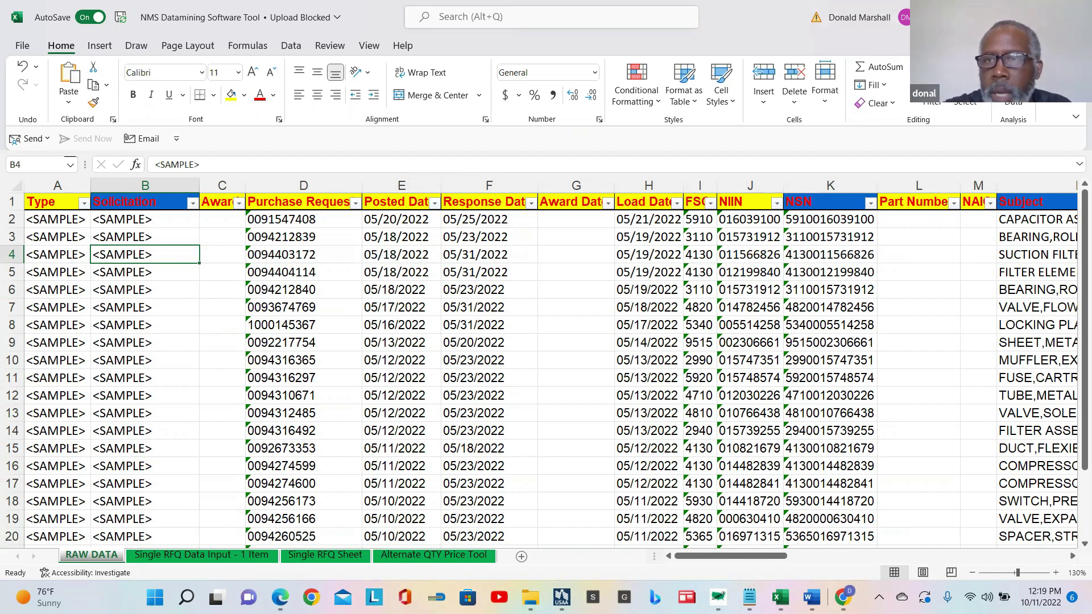
pyautogui.hotkey('alt', 'Tab')
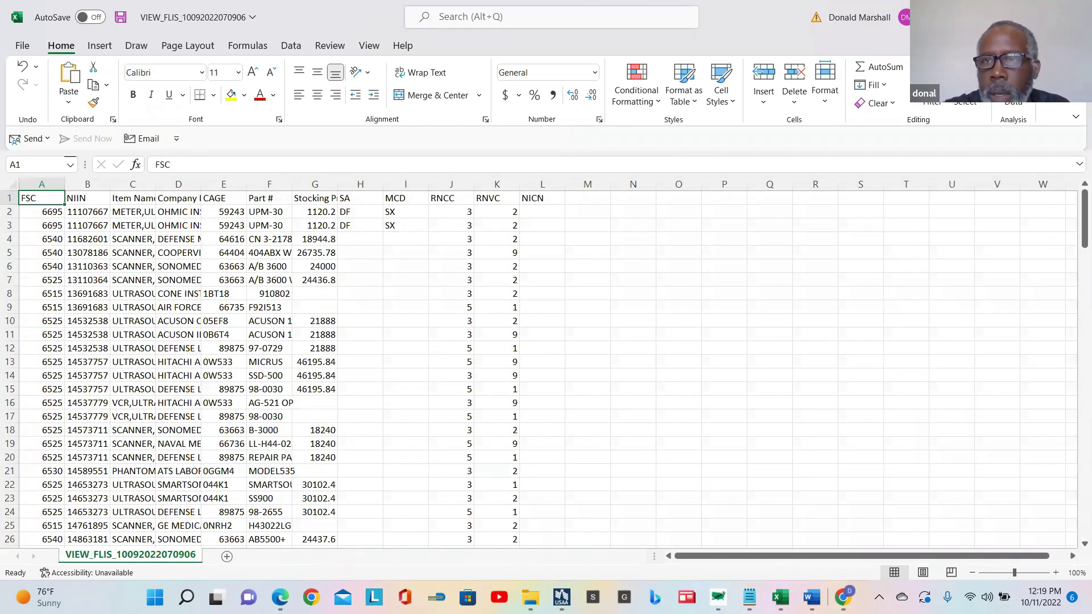
# - Minimize Excel and close the Flame Resistant Pants watchlist popup in Chrome
pyautogui.click(1010, 18)
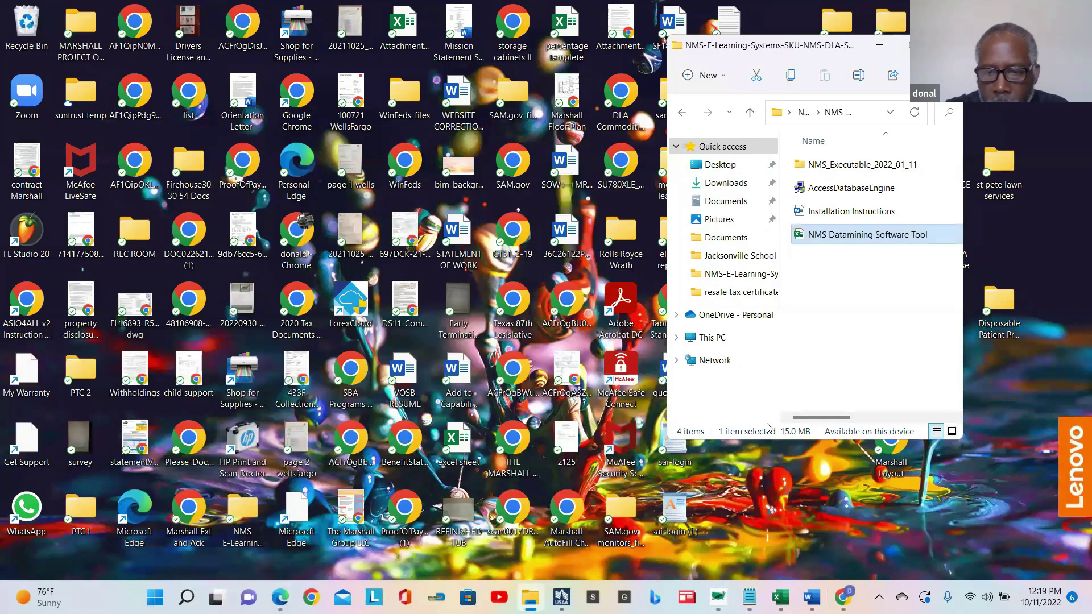
pyautogui.rightClick(844, 593)
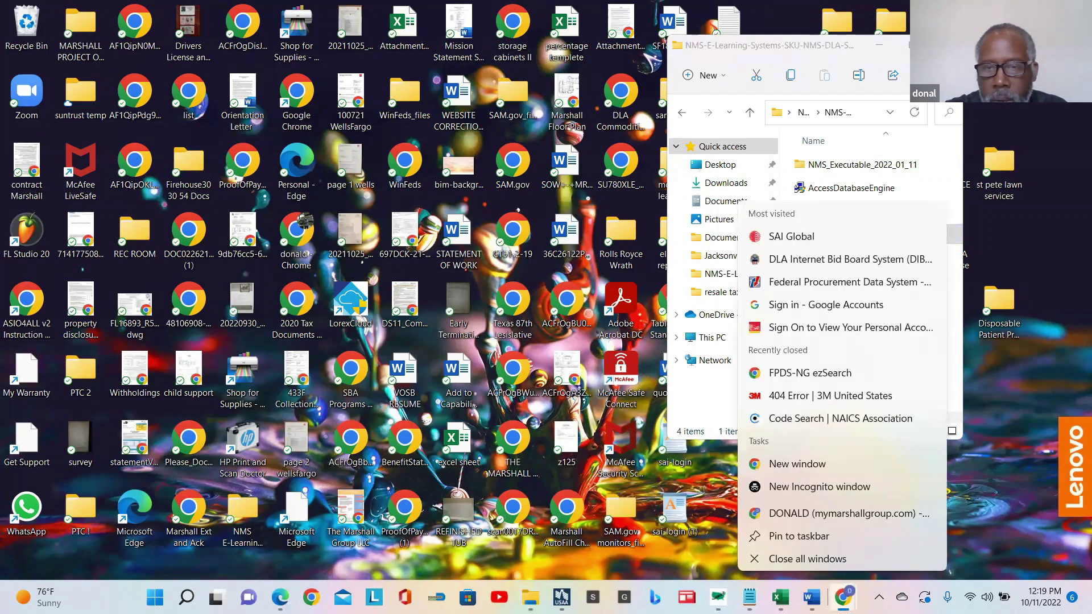
pyautogui.click(799, 463)
pyautogui.moveTo(844, 593)
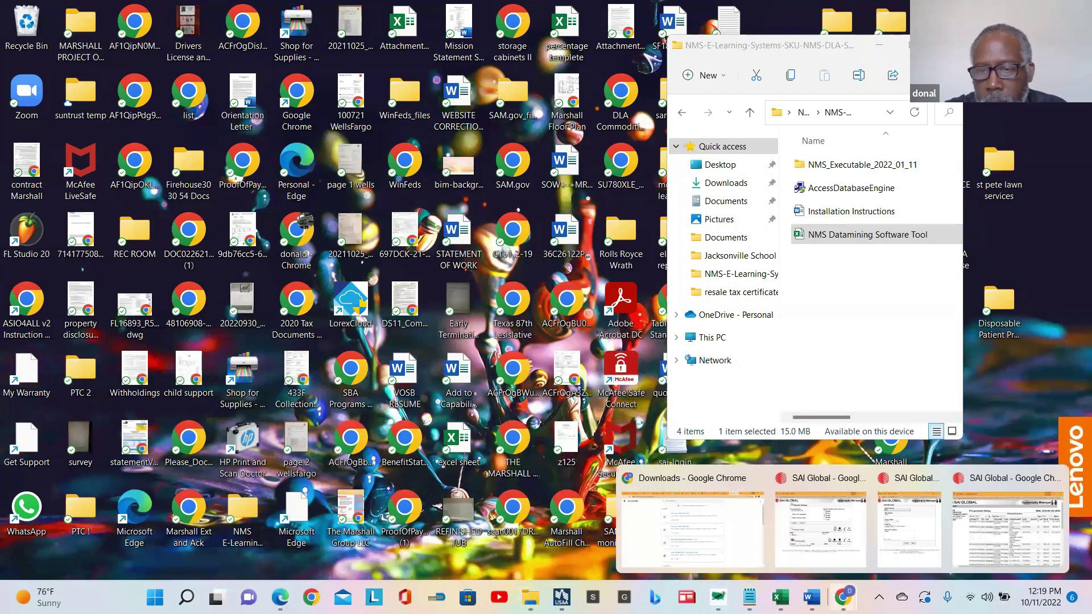
pyautogui.click(818, 482)
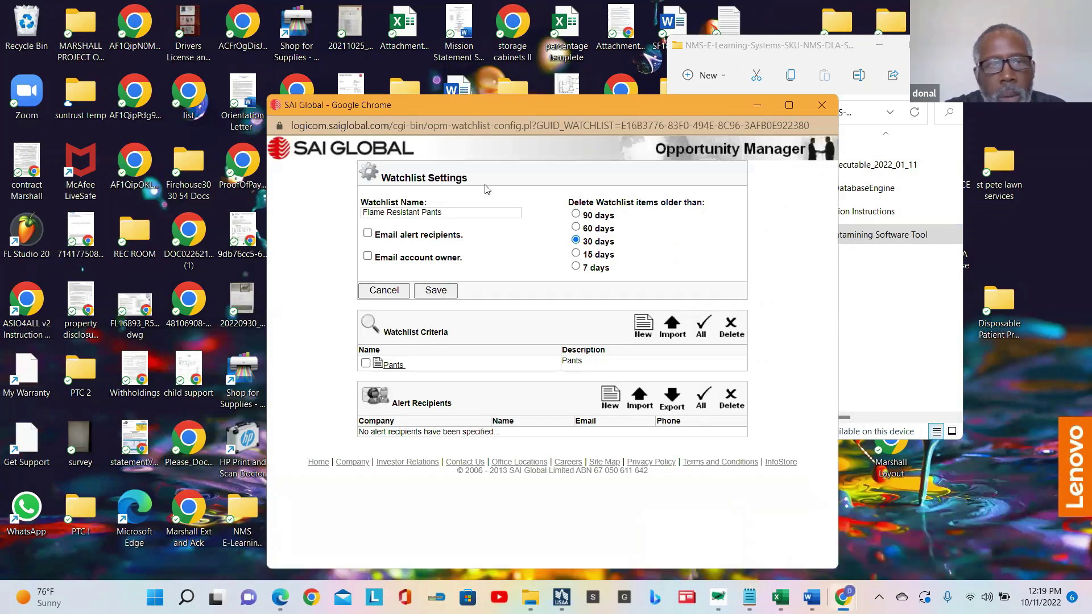
pyautogui.click(821, 106)
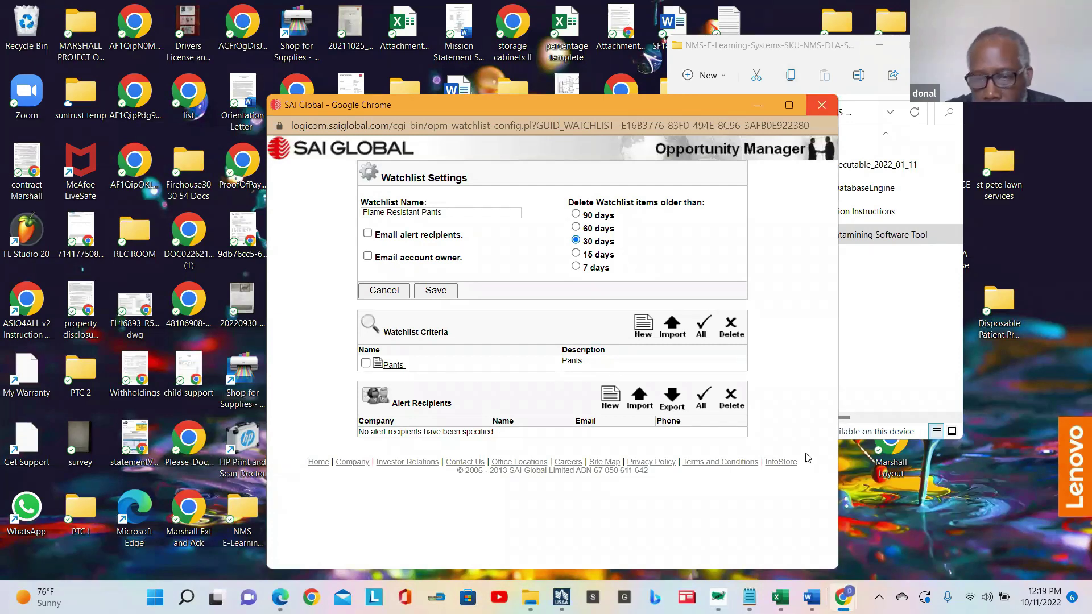
# - Close the procurement history popup and bring Chrome's Downloads window to the front
pyautogui.moveTo(843, 596)
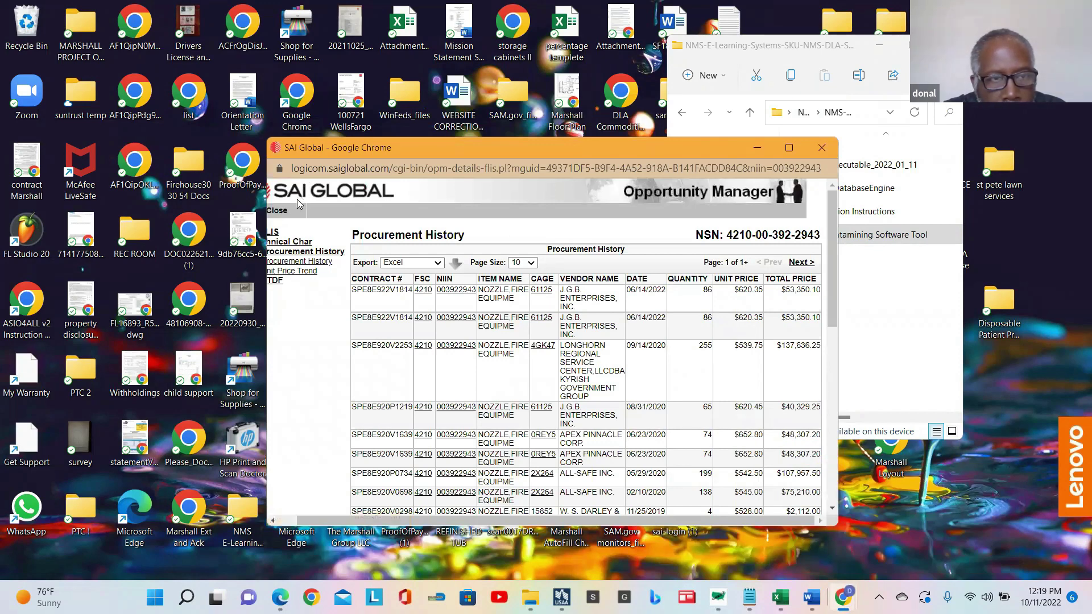
pyautogui.click(823, 148)
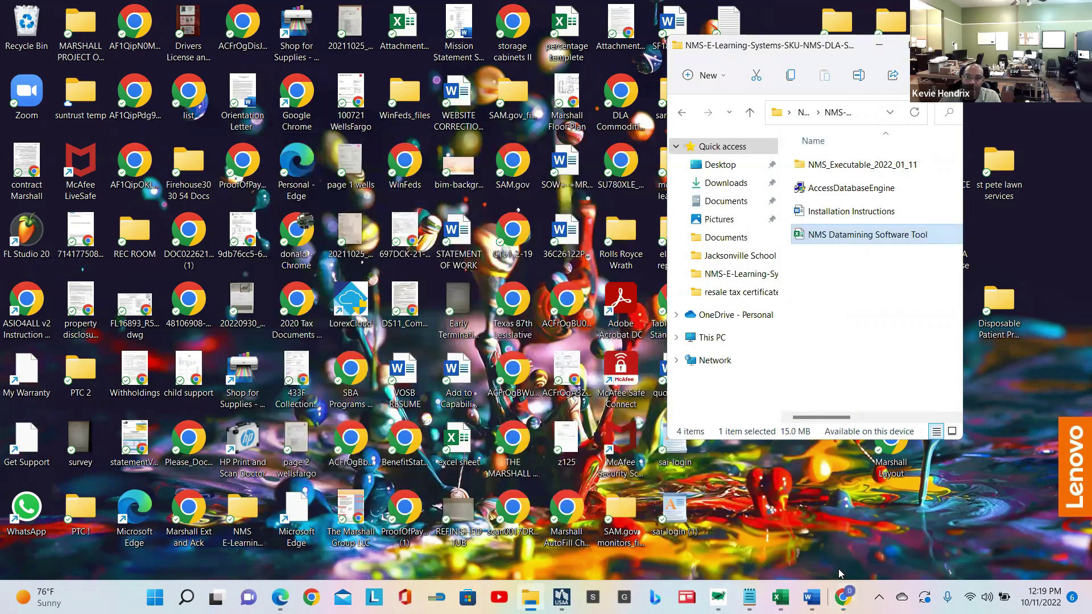
pyautogui.moveTo(842, 597)
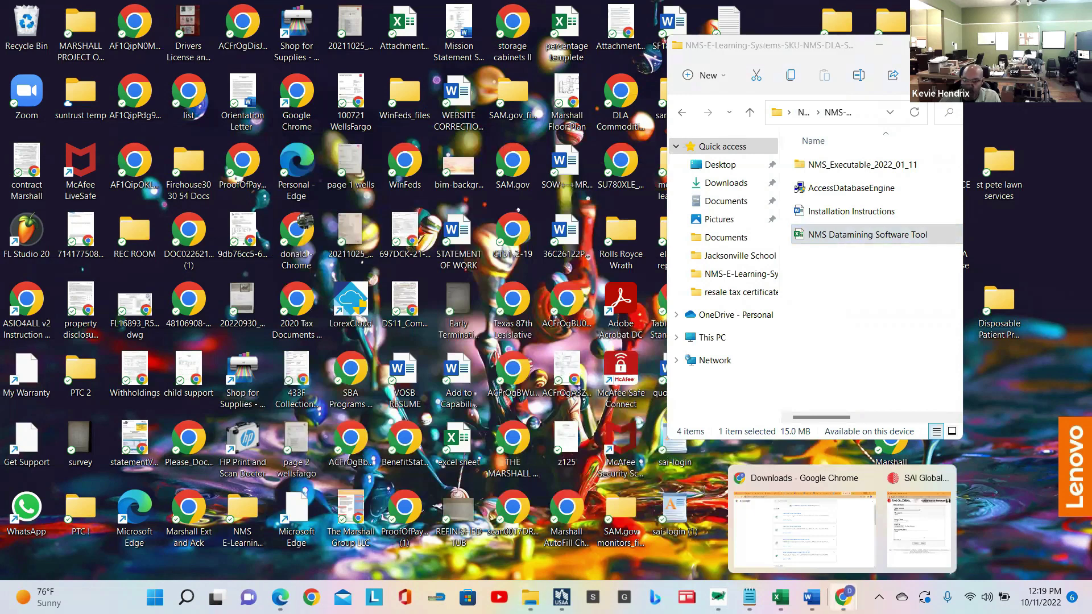
pyautogui.click(849, 479)
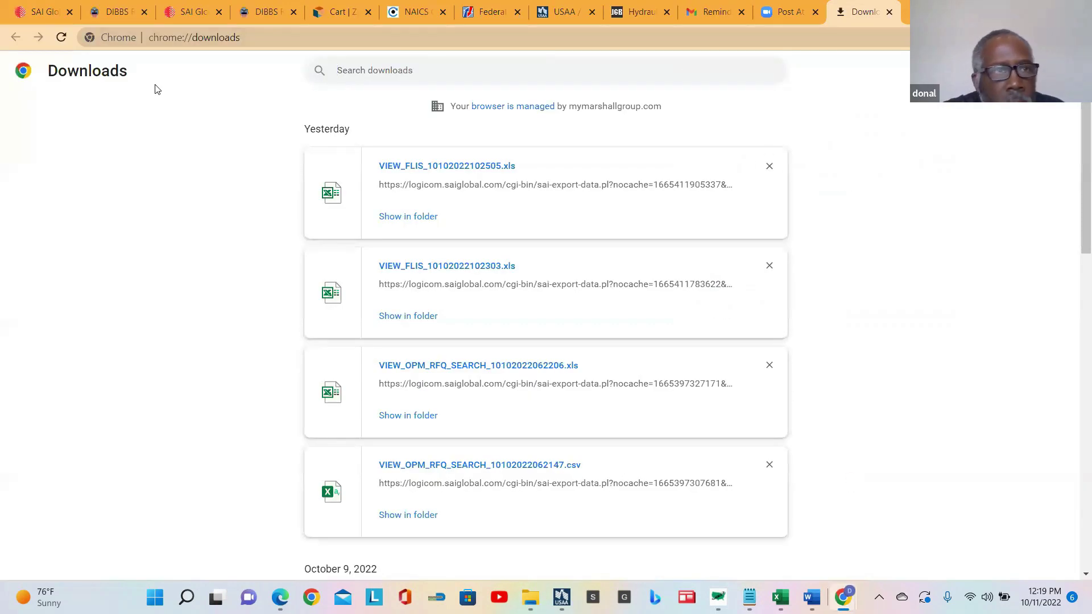
# - Switch to the first SAI Global tab showing the Opportunities search results
pyautogui.click(49, 12)
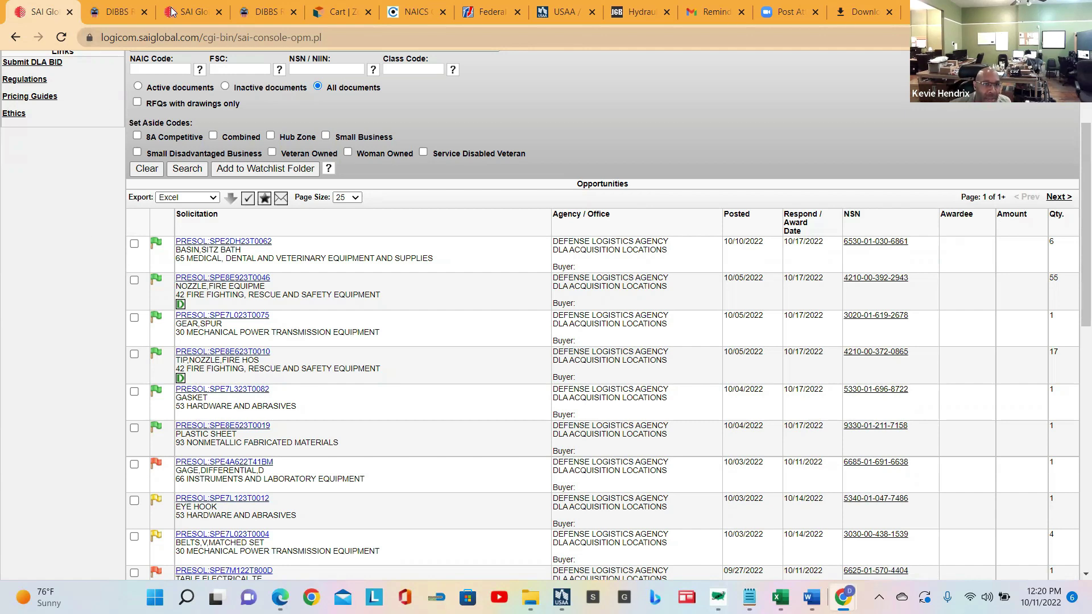
# - Move the FLIS search tab to the first position and reload the RFQ Search page
pyautogui.click(193, 14)
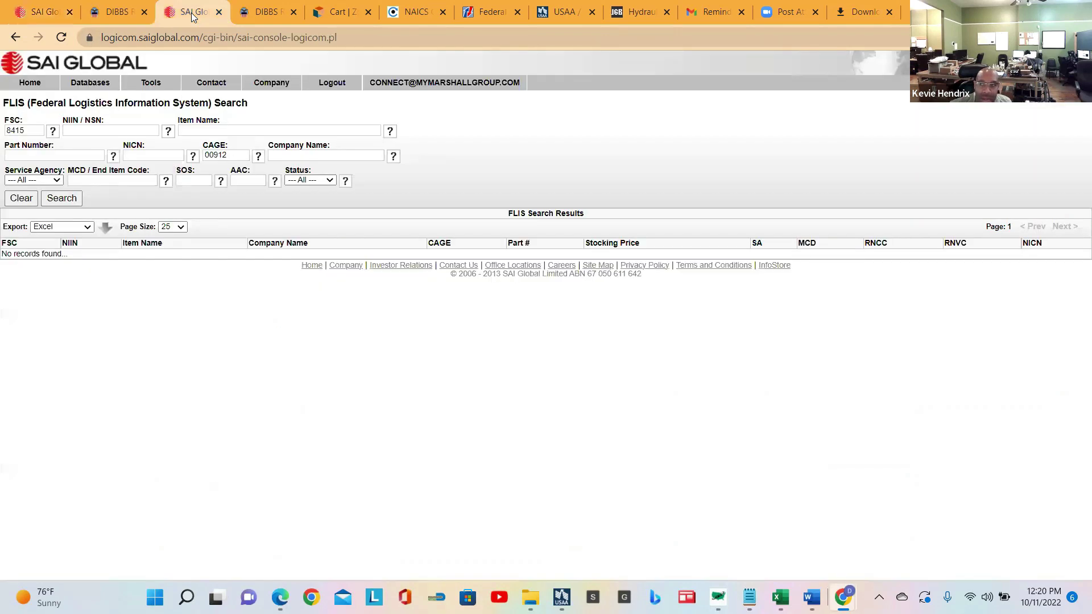
pyautogui.moveTo(192, 17); pyautogui.dragTo(31, 21)
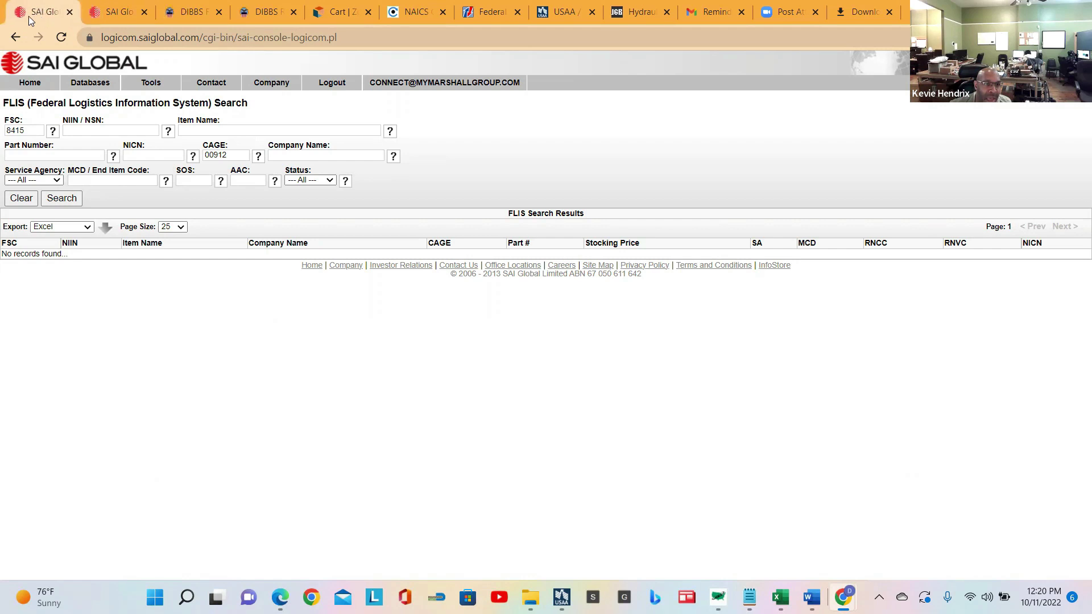
pyautogui.click(99, 16)
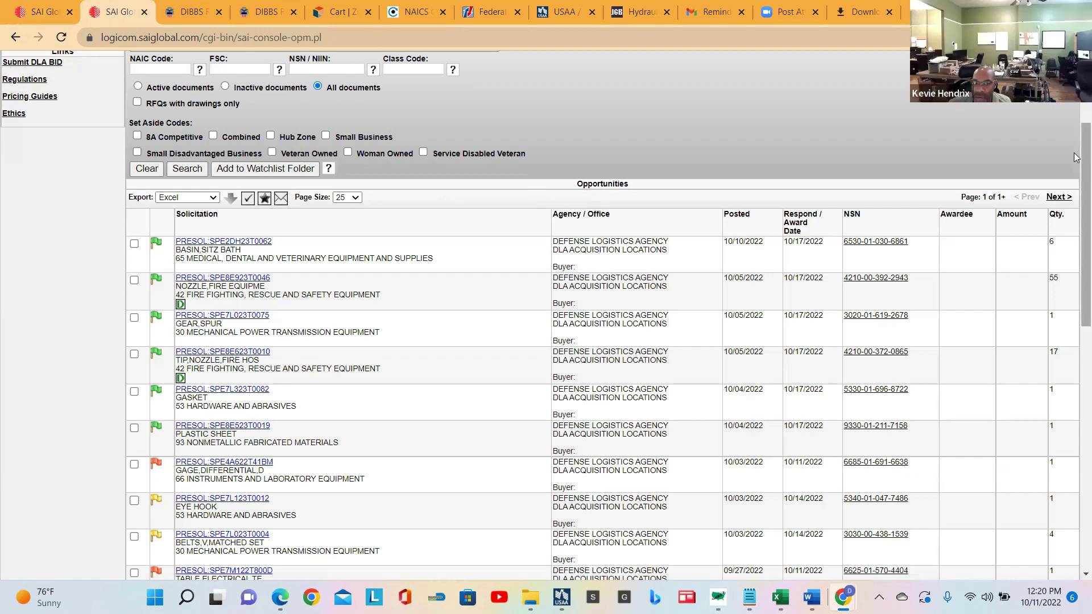
pyautogui.scroll(3, 1076, 111)
pyautogui.scroll(1, 1077, 111)
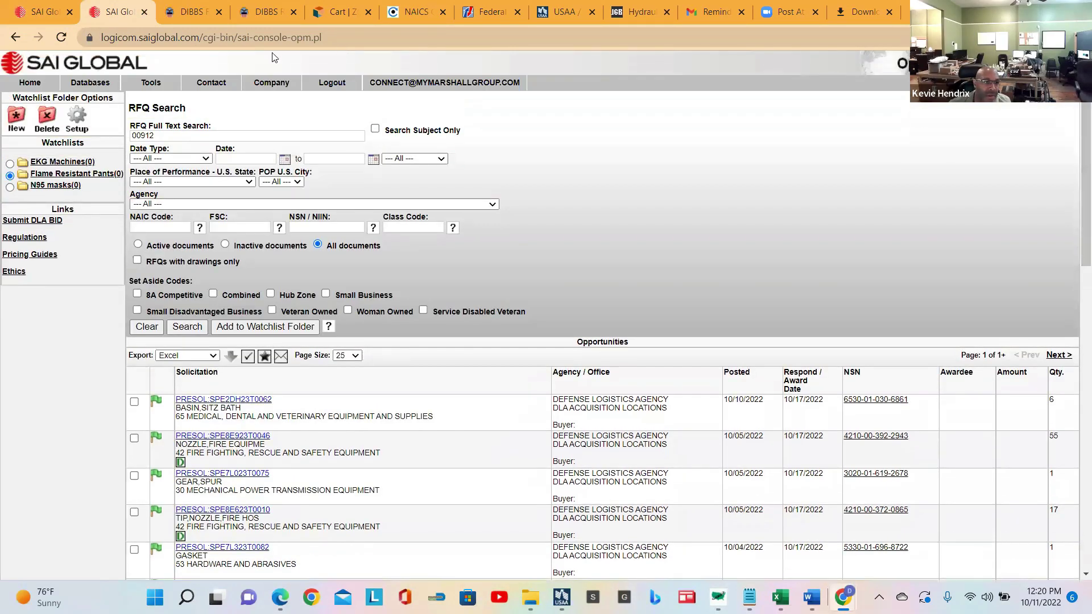
pyautogui.click(61, 38)
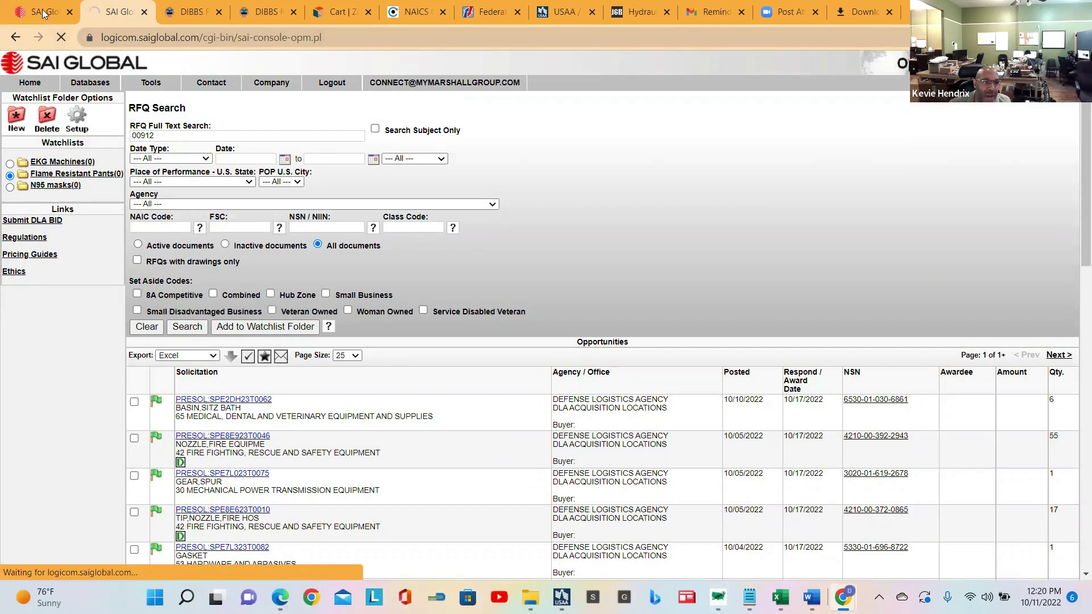
# - Reload the FLIS search to clear its fields, then return to RFQ Search
pyautogui.click(44, 14)
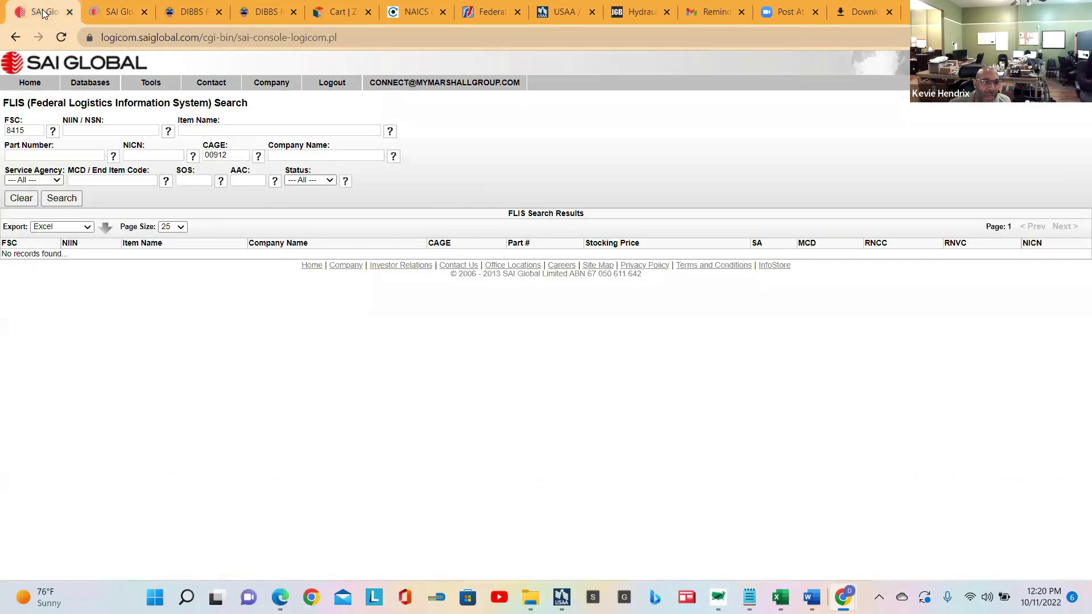
pyautogui.click(62, 39)
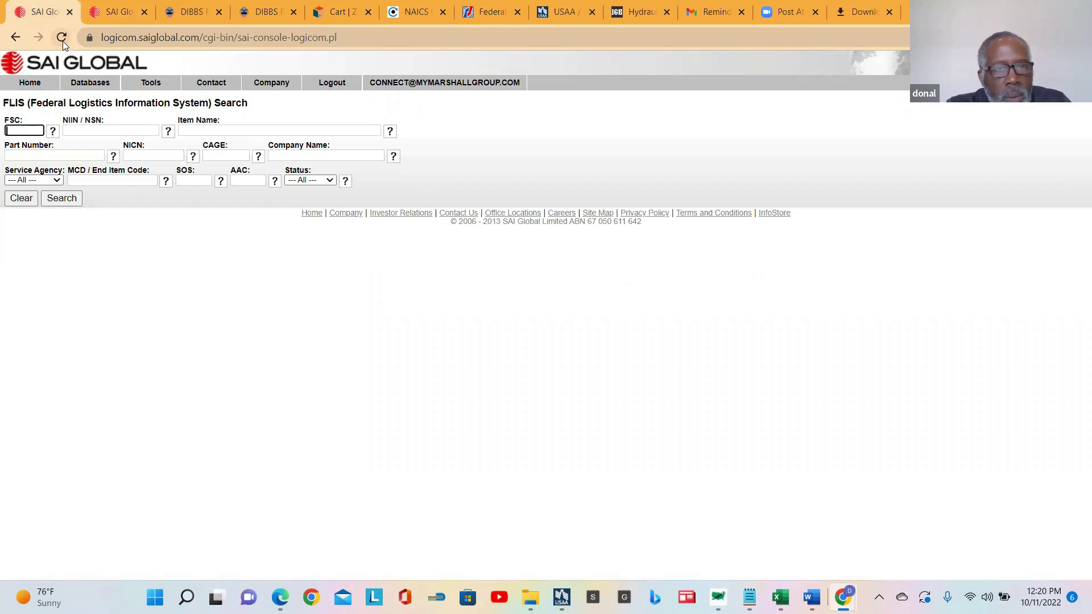
pyautogui.click(114, 13)
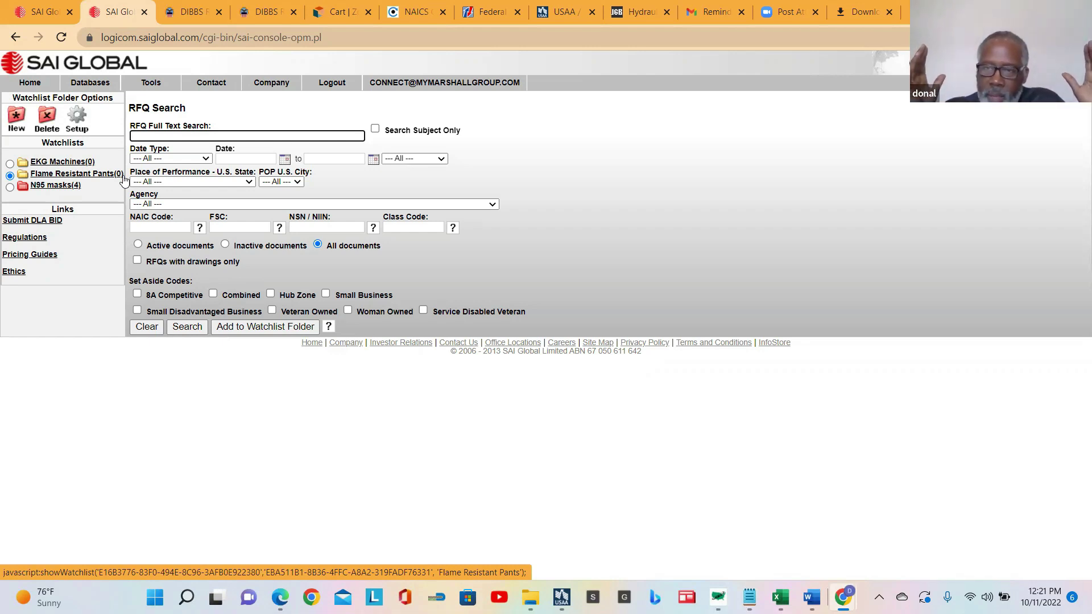
# - Select the EKG Machines watchlist and open its Setup settings window
pyautogui.click(9, 165)
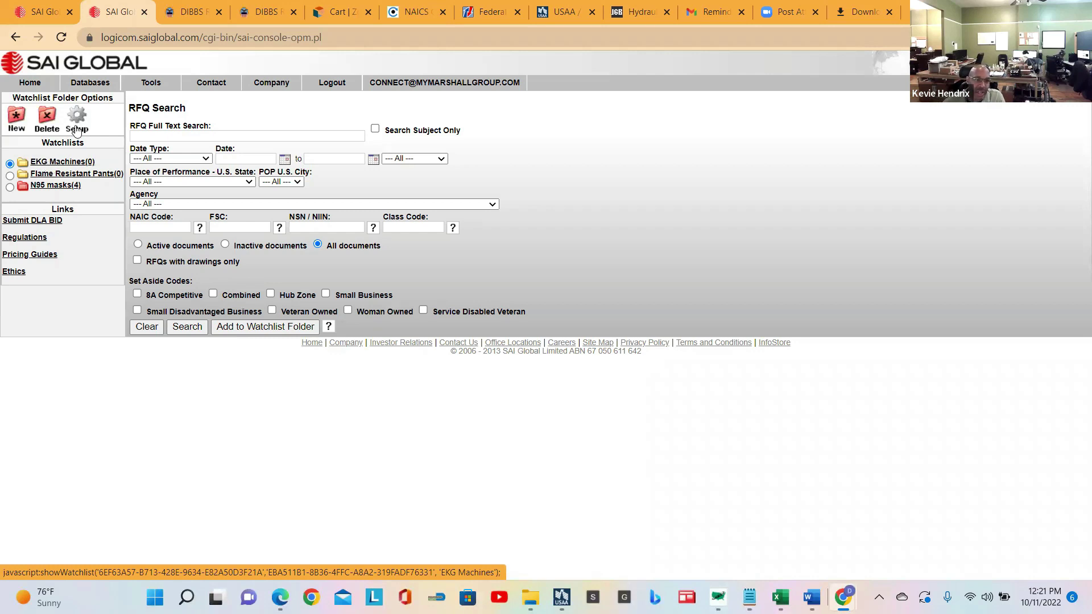
pyautogui.click(78, 118)
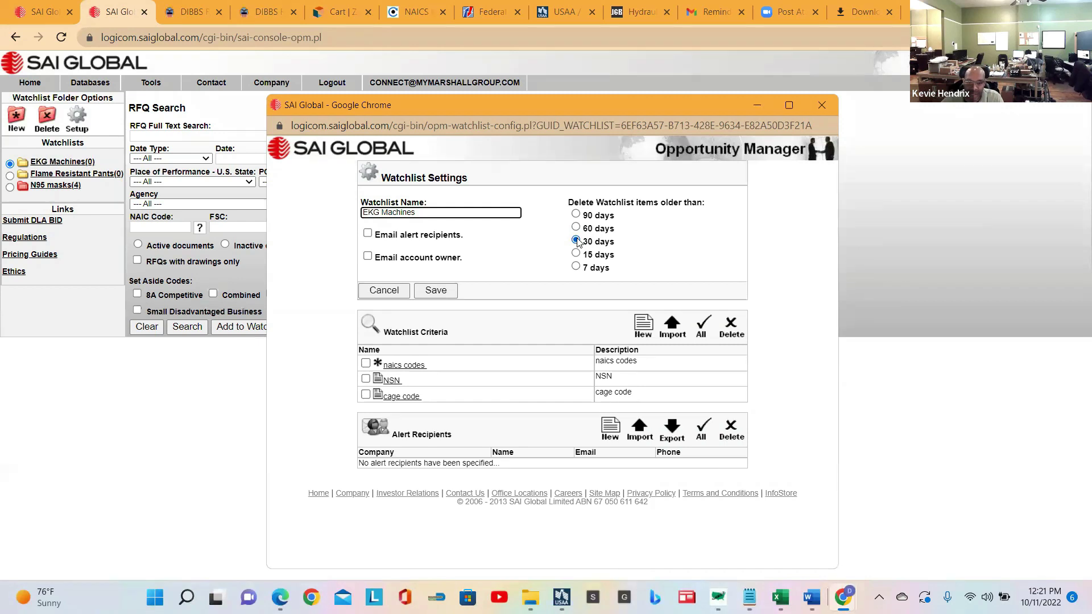
# - Email alerts only to the account owner and open the naics codes criterion (NAIC 423450)
pyautogui.click(368, 258)
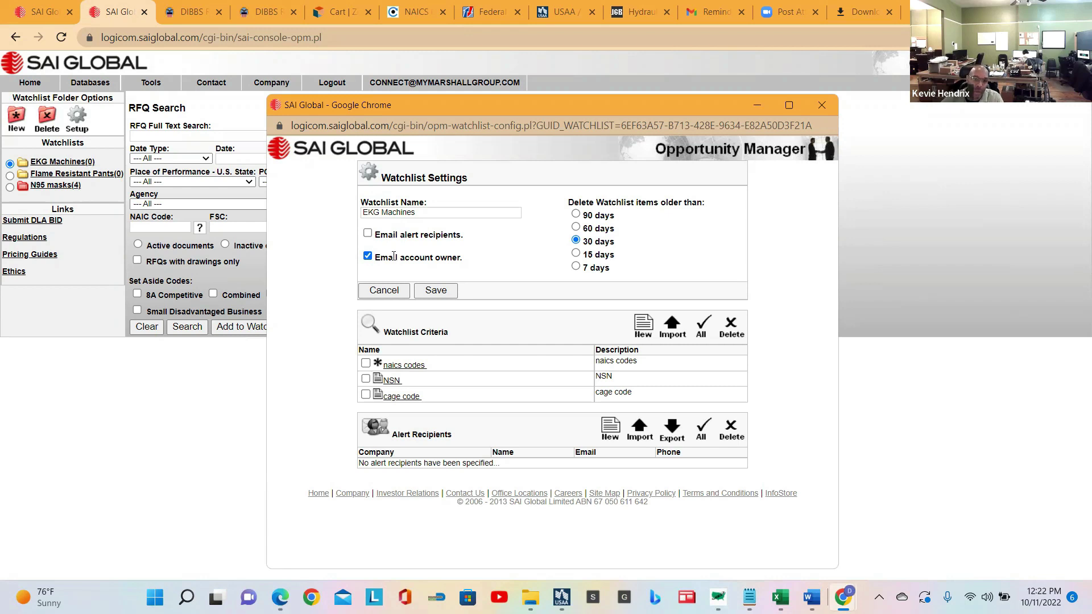
pyautogui.click(368, 234)
pyautogui.doubleClick(427, 434)
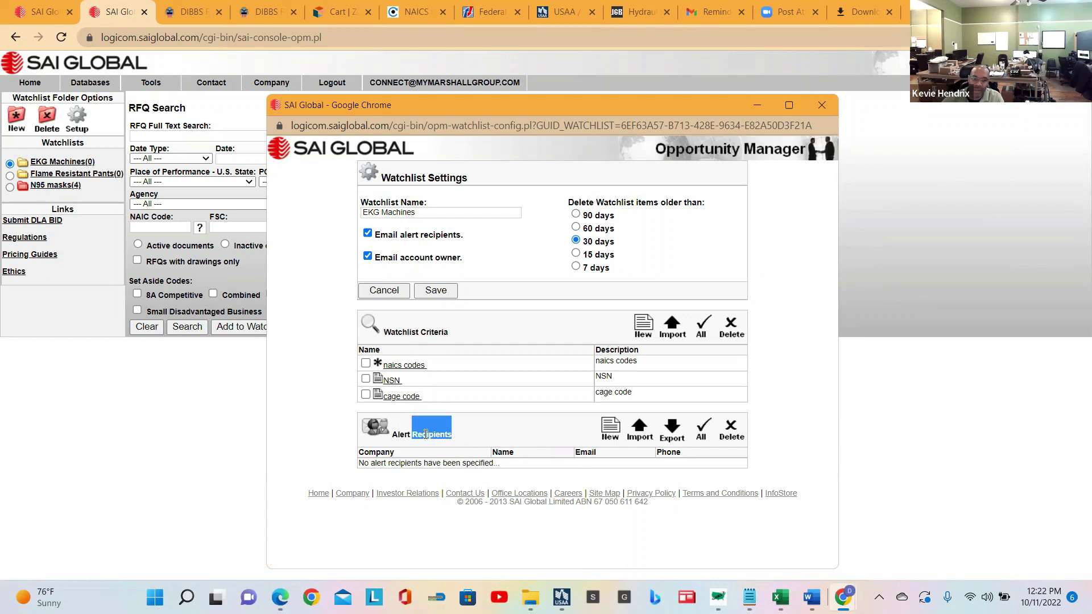
pyautogui.click(367, 234)
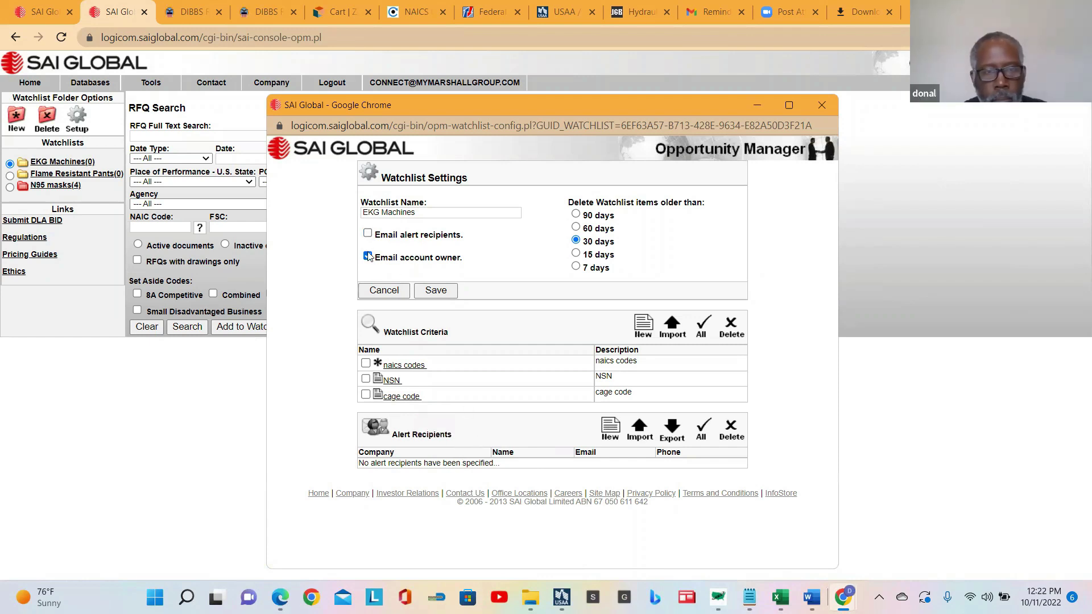
pyautogui.click(414, 371)
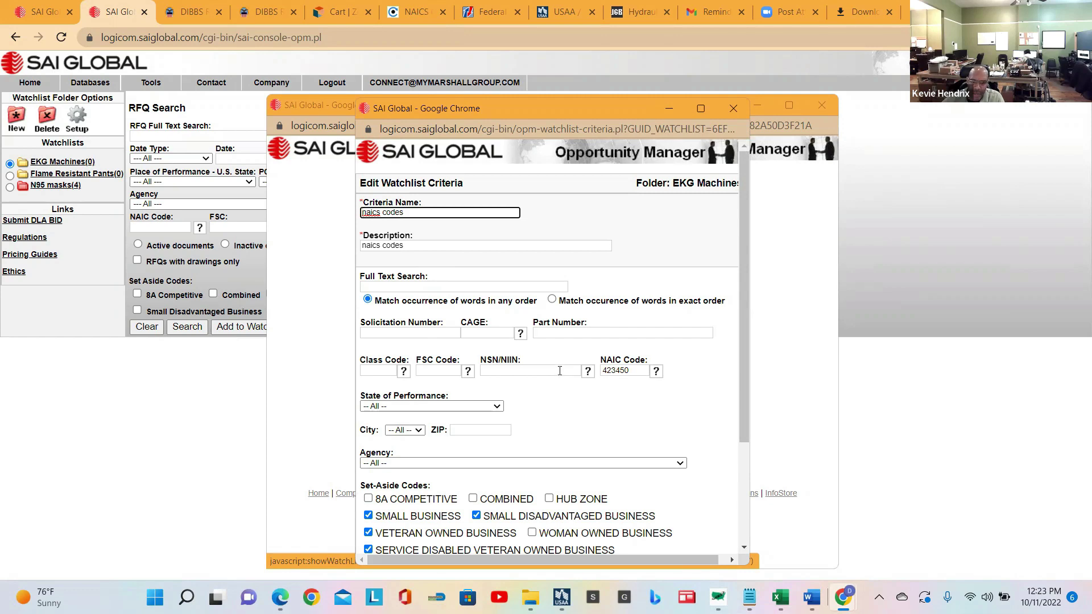
# - Uncheck the Small Business, Small Disadvantaged, Veteran Owned and Service Disabled Veteran set-asides, then save
pyautogui.scroll(-2, 560, 371)
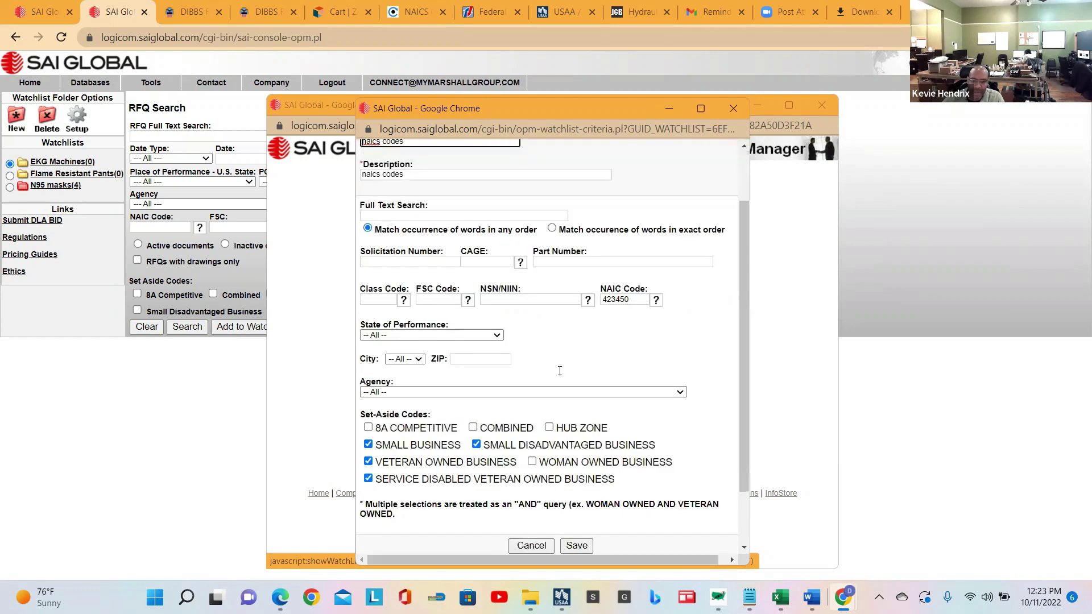
pyautogui.click(476, 445)
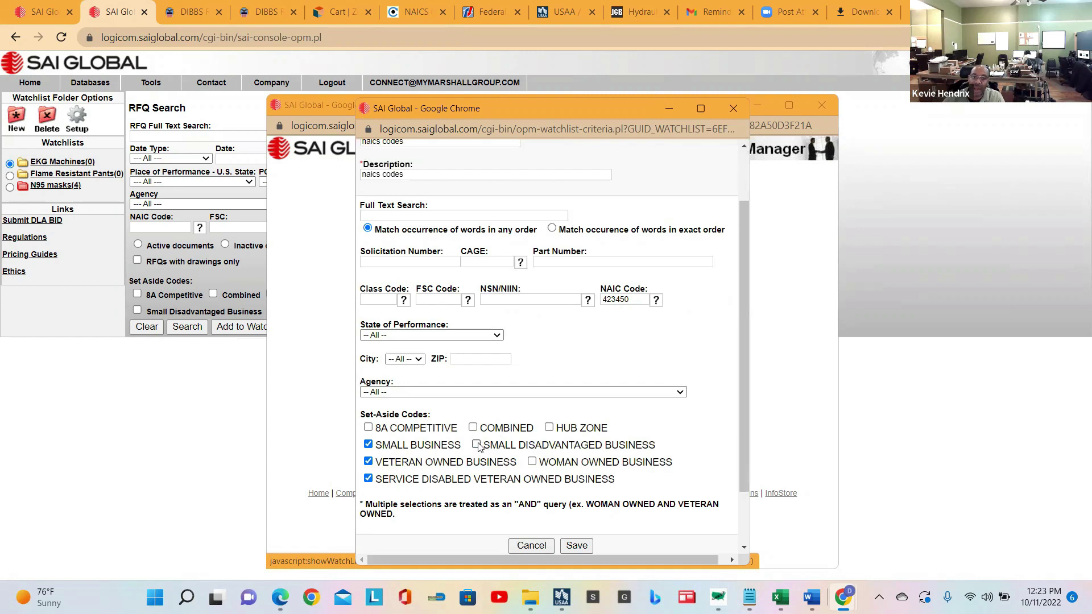
pyautogui.click(369, 445)
pyautogui.click(368, 462)
pyautogui.click(368, 479)
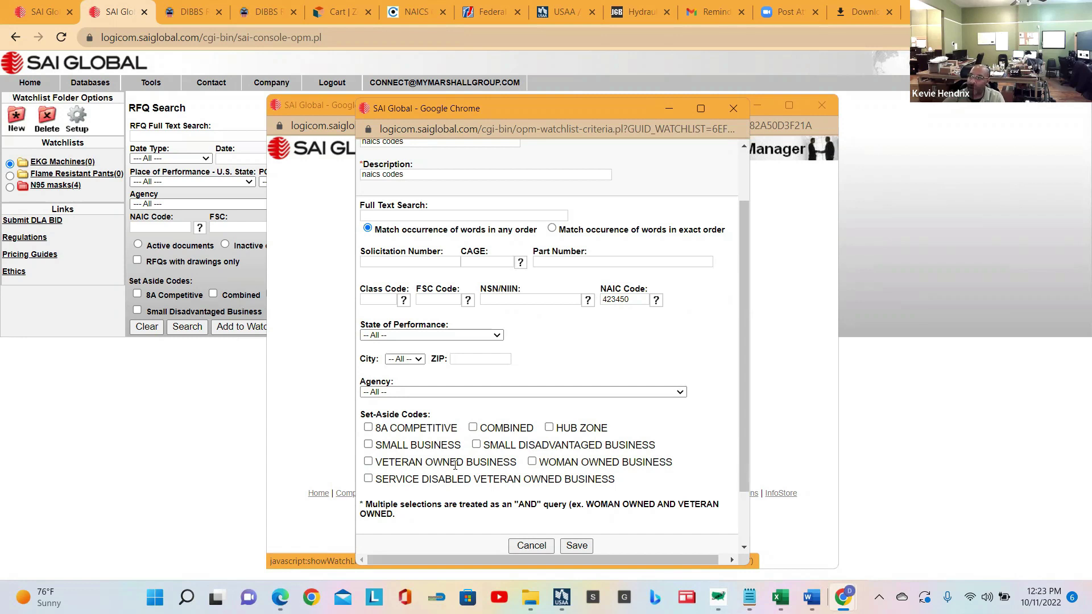
pyautogui.click(577, 546)
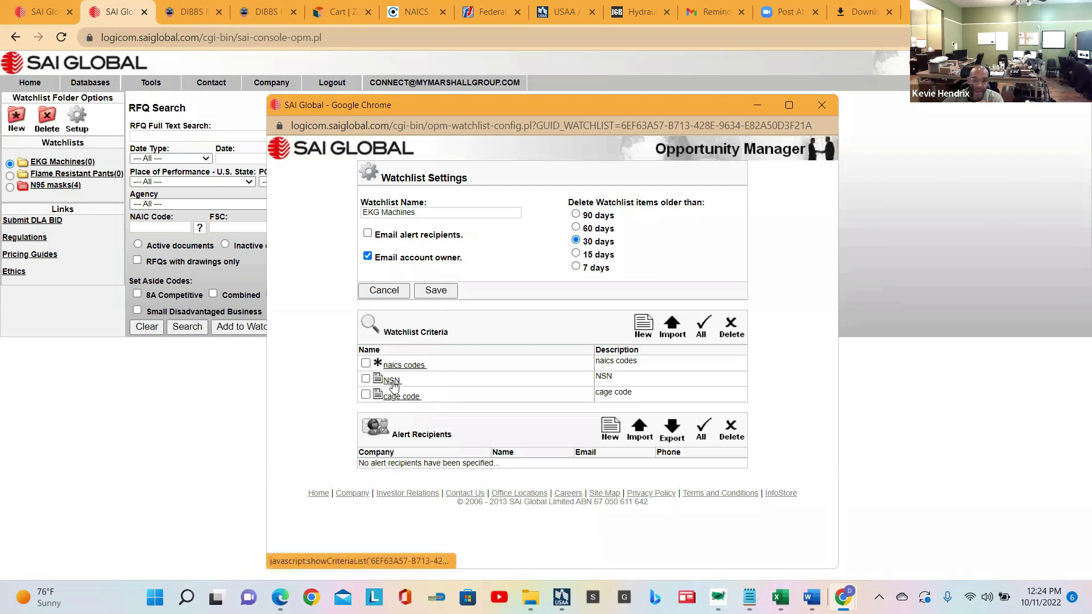
pyautogui.click(392, 381)
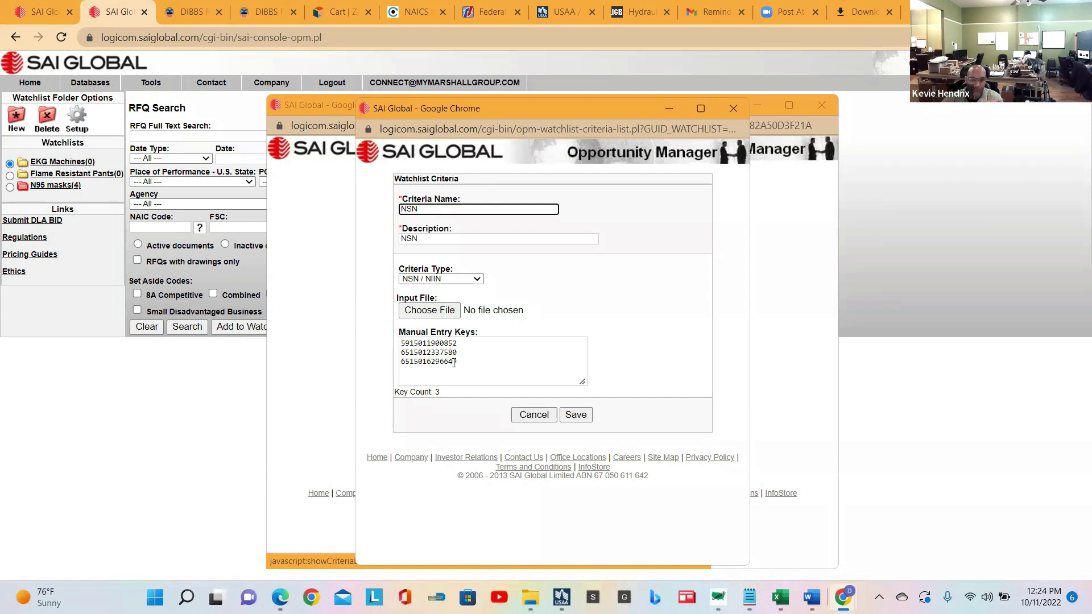
pyautogui.doubleClick(434, 343)
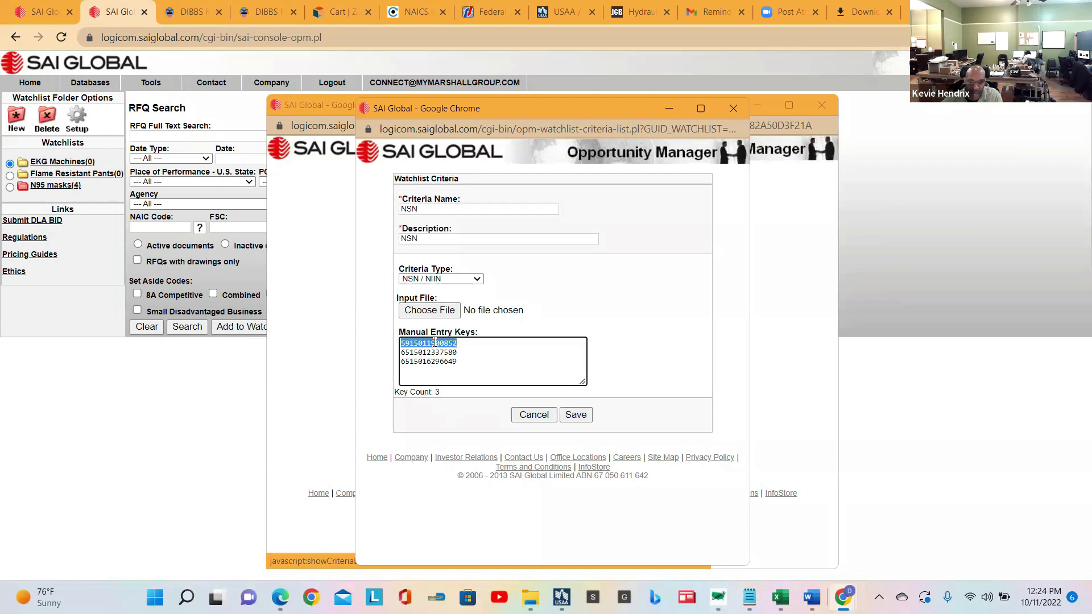
pyautogui.hotkey('ctrl', 'c')
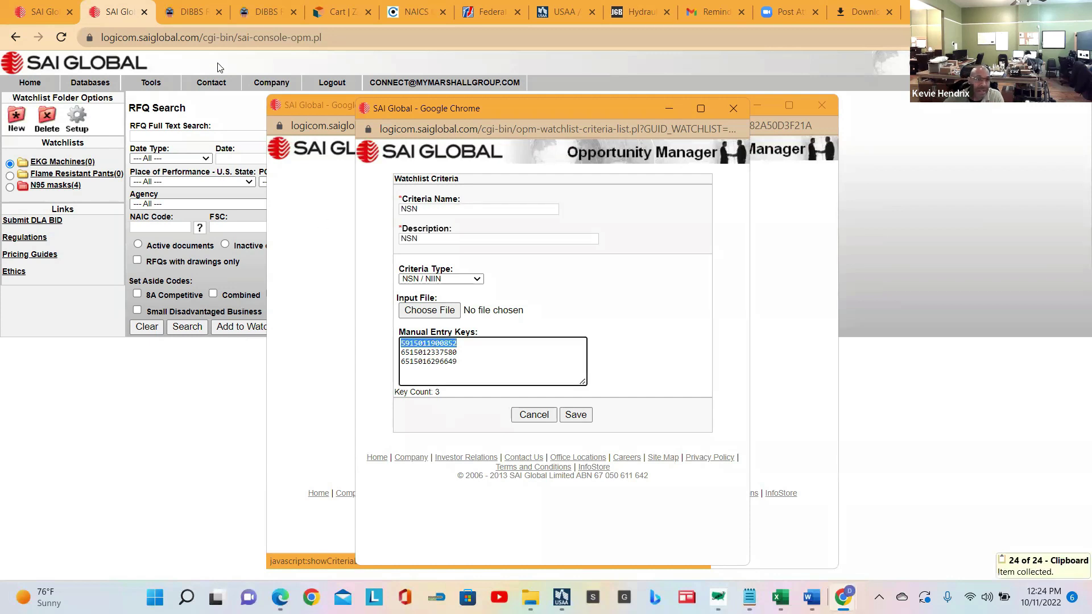
pyautogui.click(34, 12)
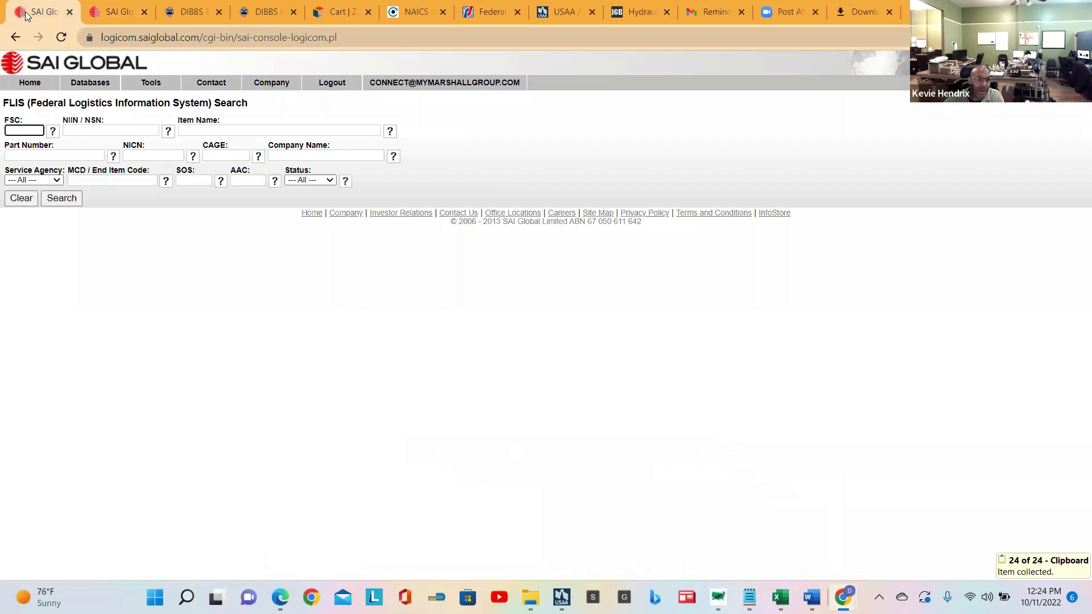
pyautogui.click(23, 197)
pyautogui.click(73, 133)
pyautogui.hotkey('ctrl', 'v')
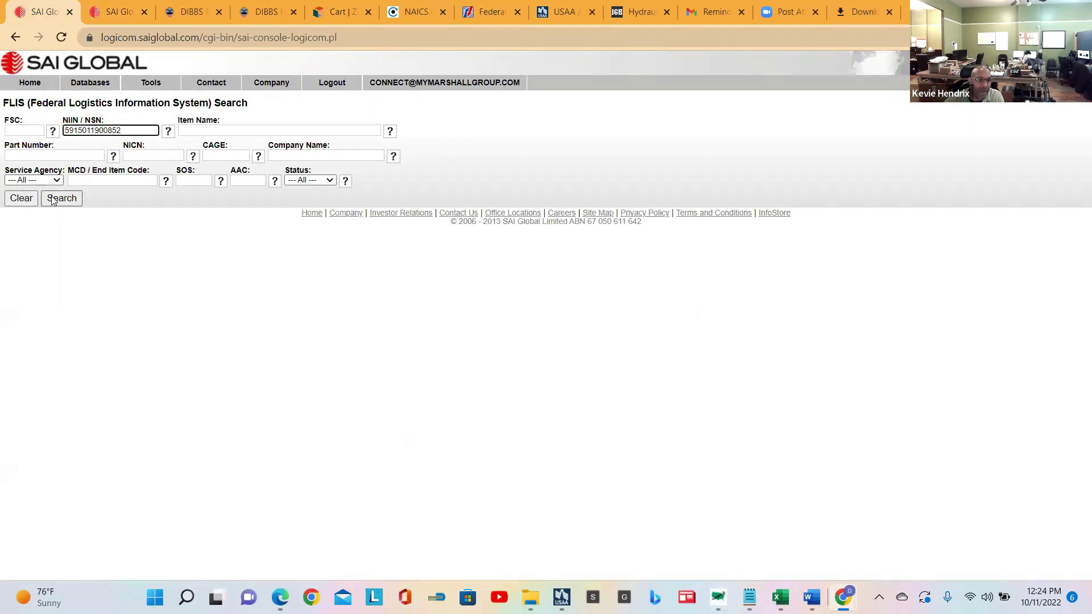
pyautogui.click(53, 200)
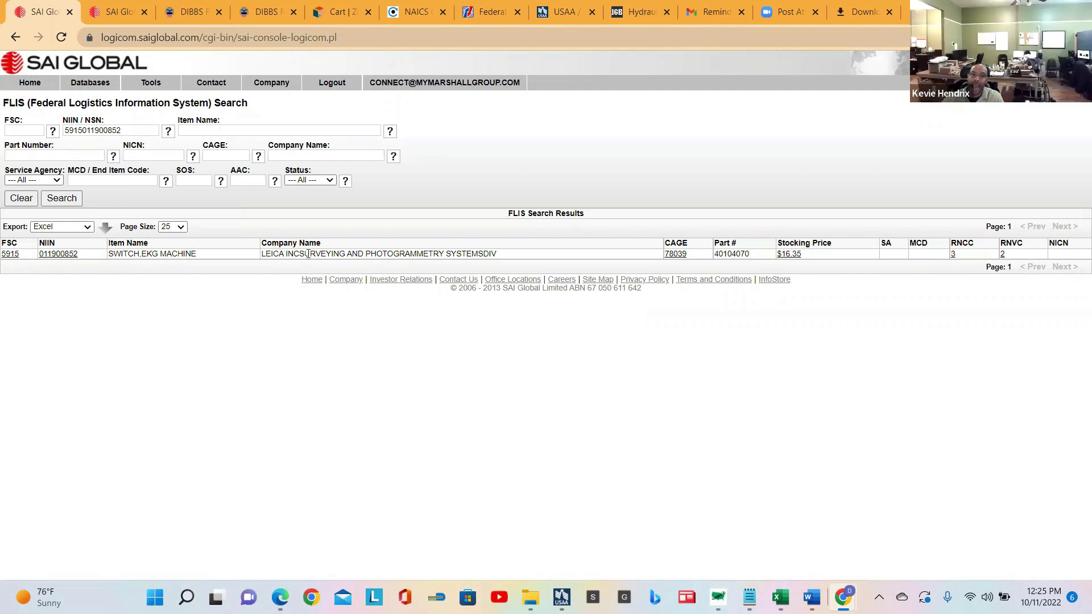
pyautogui.click(676, 254)
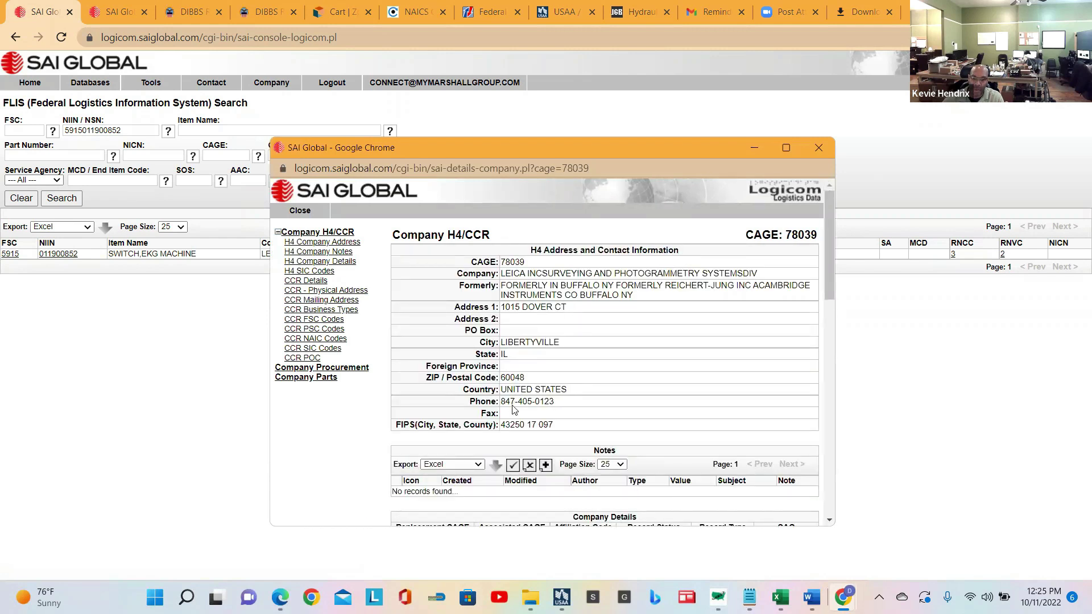
# - Review the CAGE 78039 company details, highlighting the phone number and scrolling through its sections
pyautogui.moveTo(510, 402); pyautogui.dragTo(550, 401)
pyautogui.scroll(-6, 619, 343)
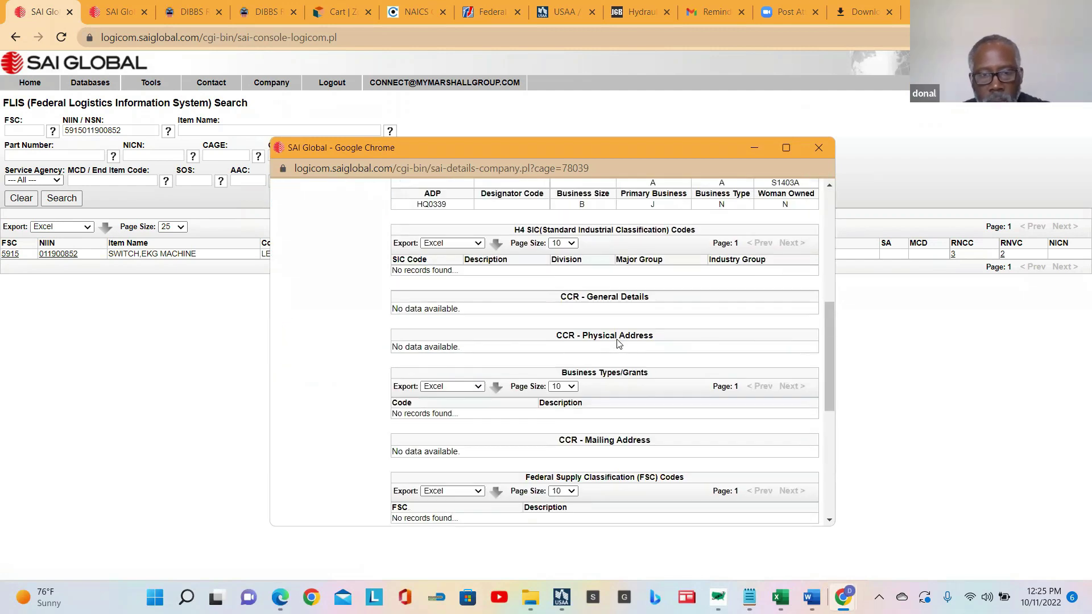
pyautogui.scroll(-6, 619, 343)
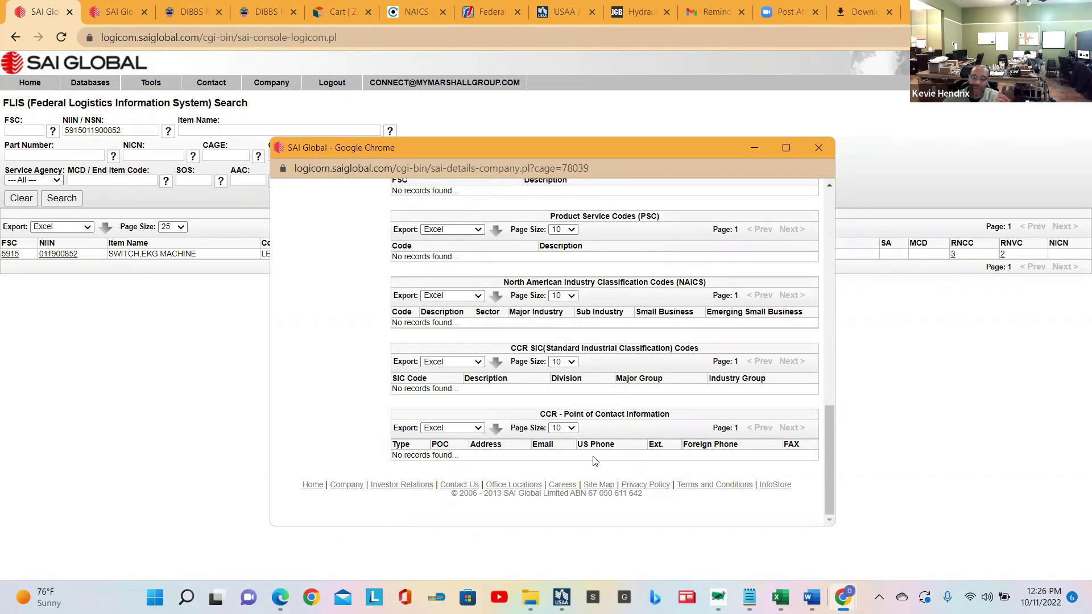
pyautogui.scroll(6, 663, 440)
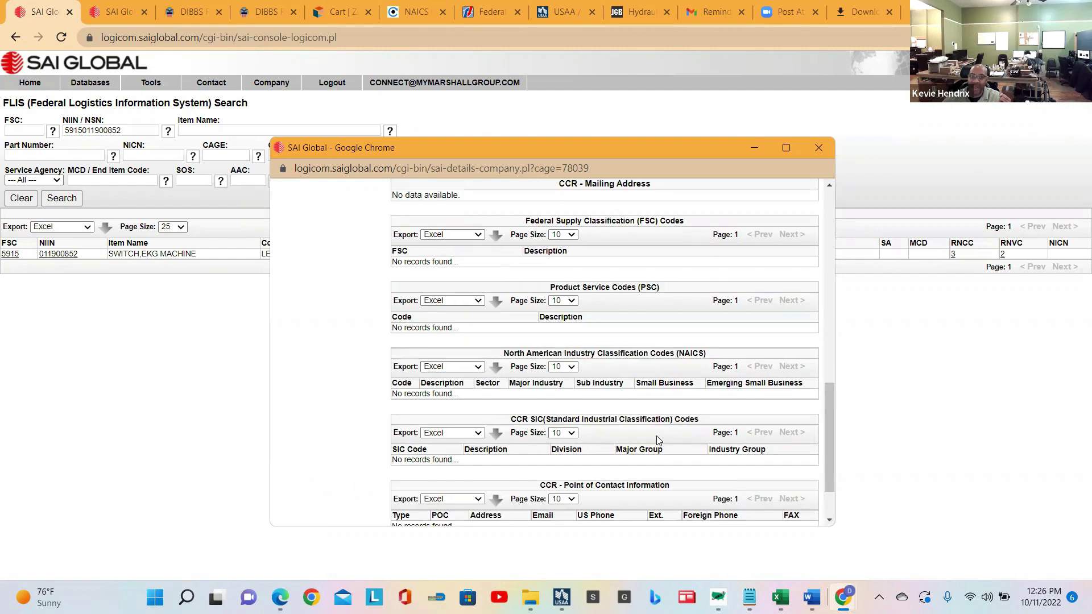
pyautogui.scroll(6, 658, 441)
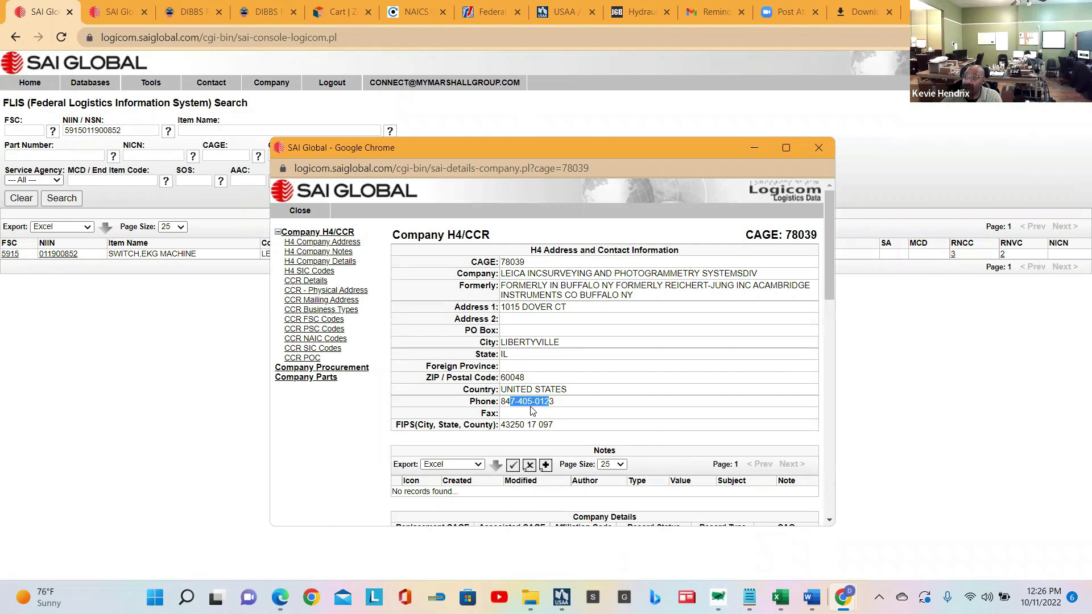
# - Close the company window, cancel the NSN criteria window, and return to RFQ Search
pyautogui.click(819, 149)
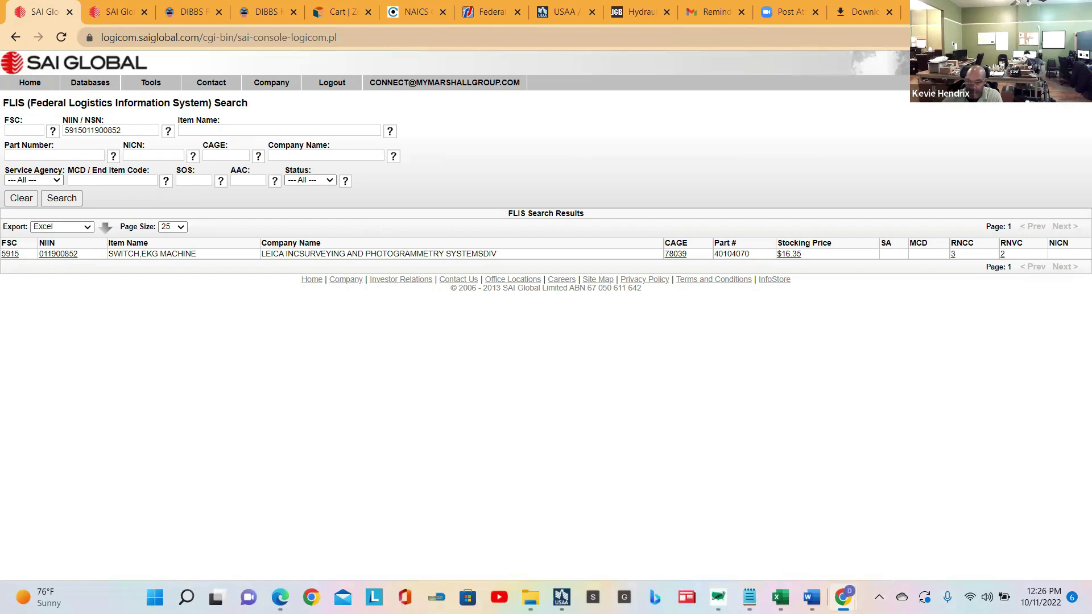
pyautogui.moveTo(843, 598)
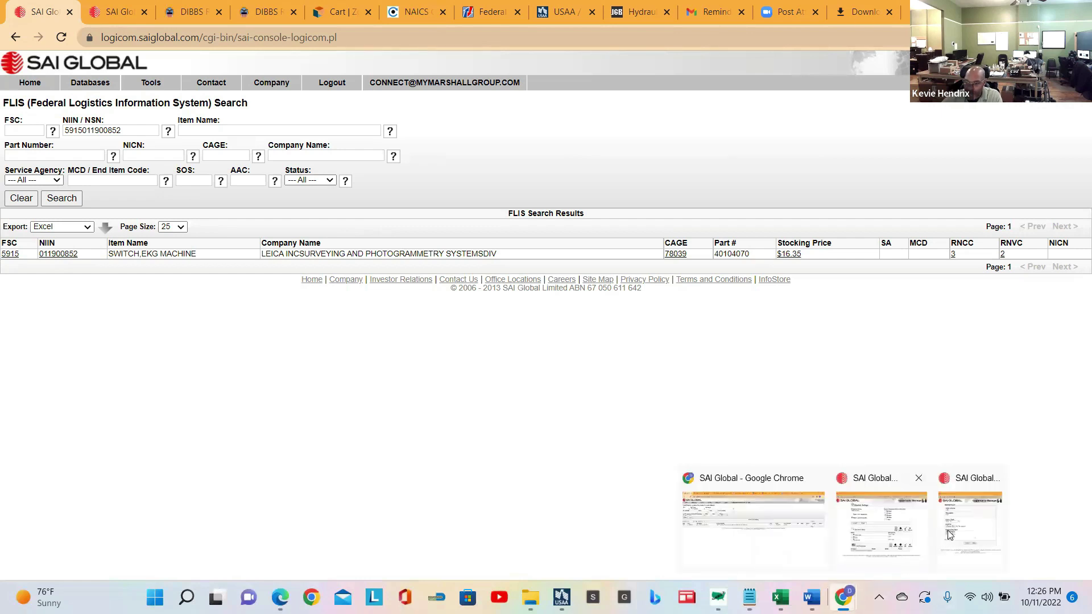
pyautogui.click(967, 532)
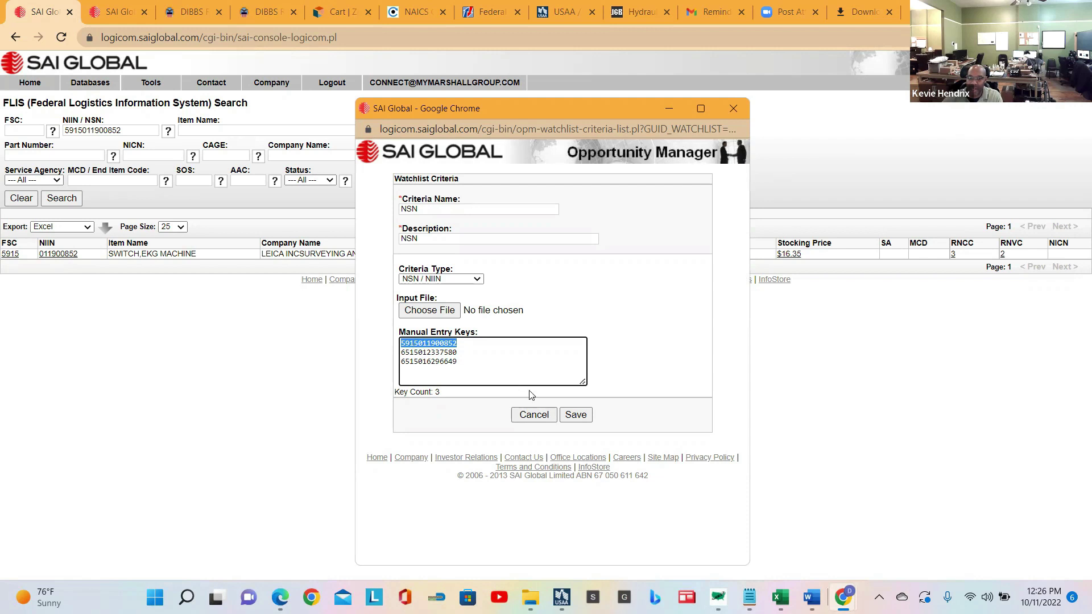
pyautogui.click(555, 416)
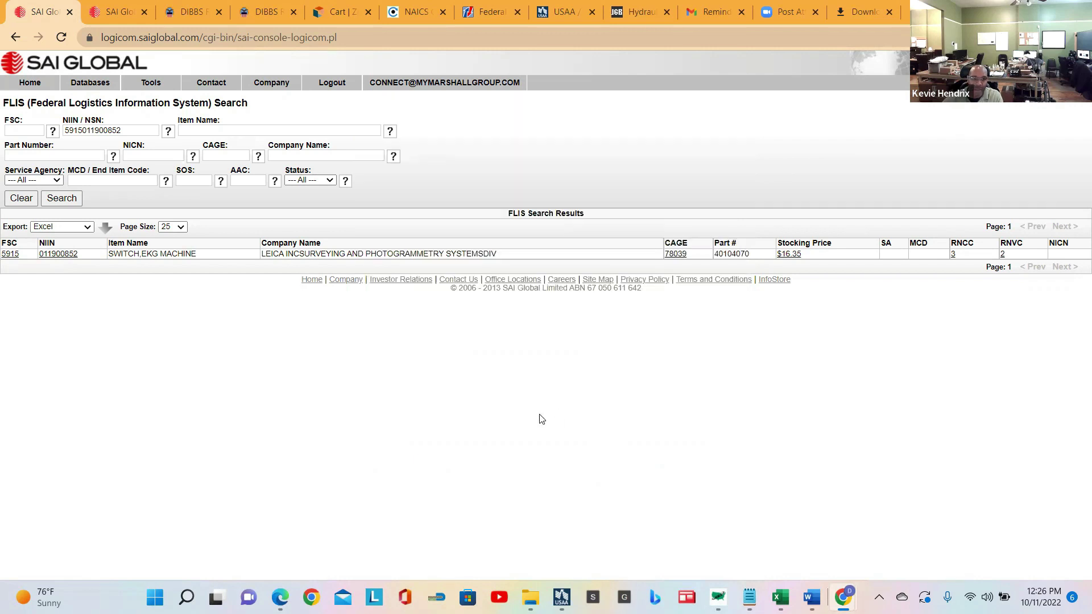
pyautogui.moveTo(843, 597)
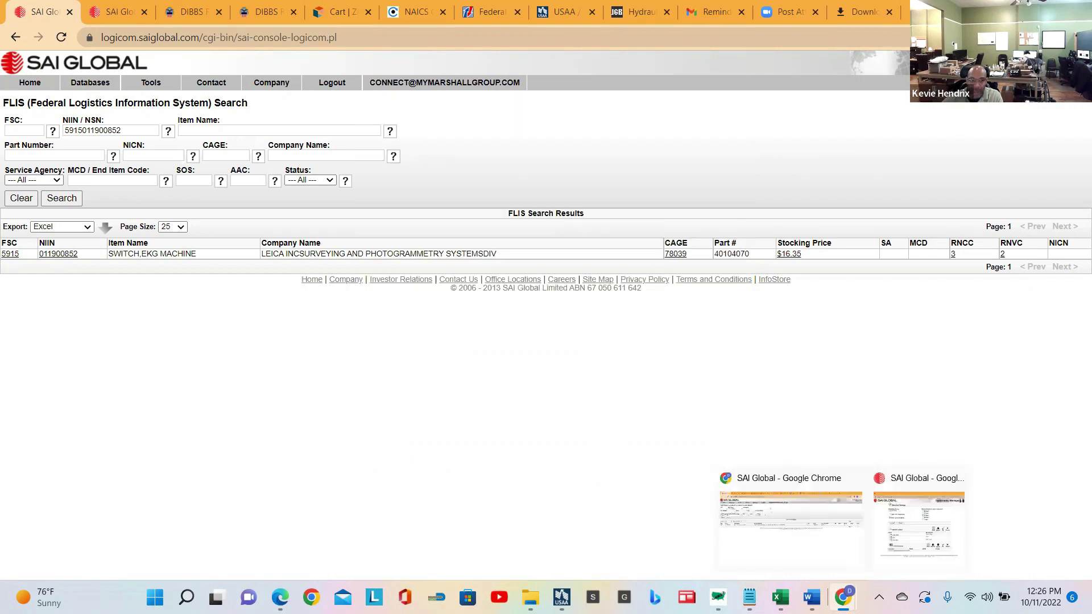
pyautogui.click(111, 12)
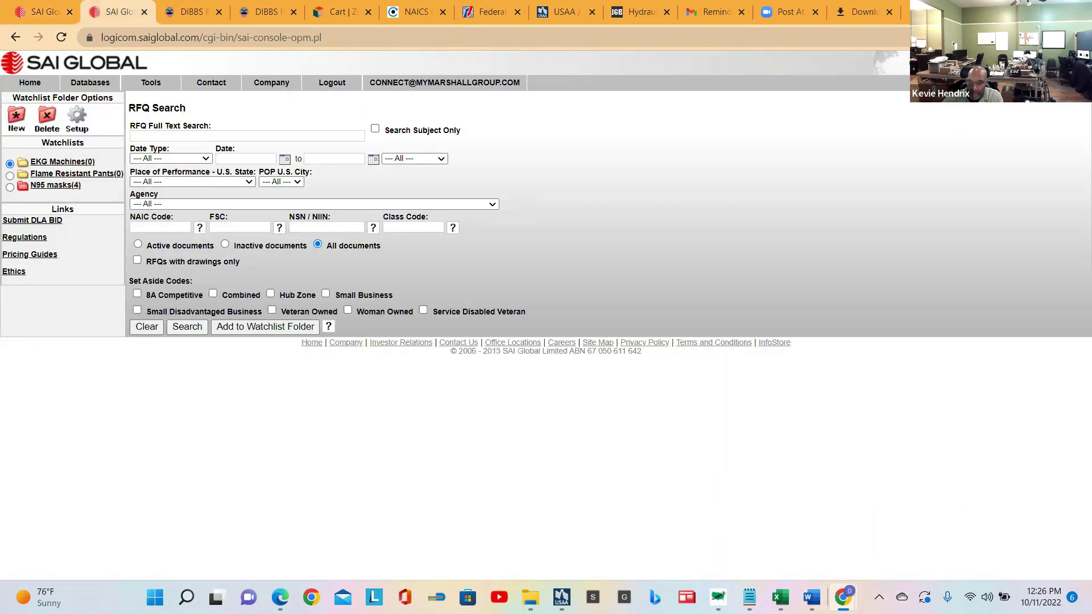
# - Bring the watchlist settings forward and open its cage code criterion for CAGE 78039
pyautogui.moveTo(843, 597)
pyautogui.click(905, 529)
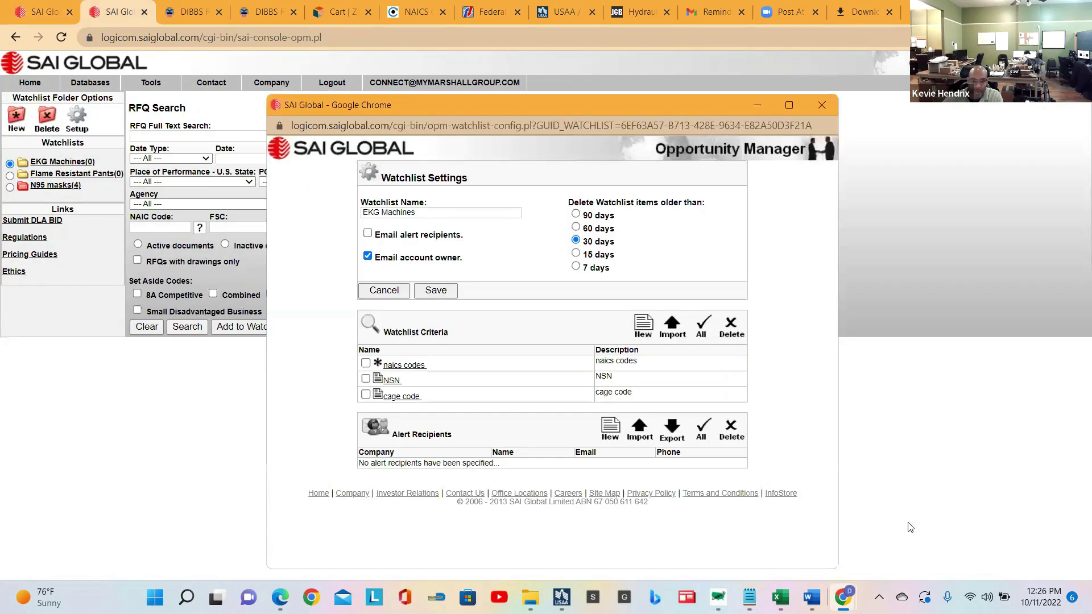
pyautogui.click(401, 397)
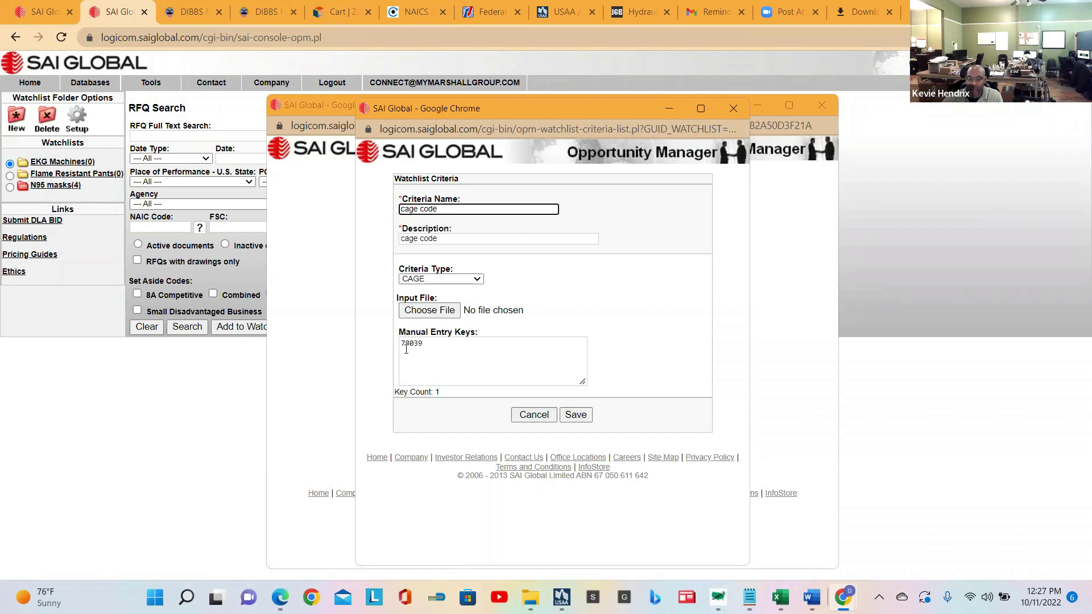
pyautogui.click(29, 12)
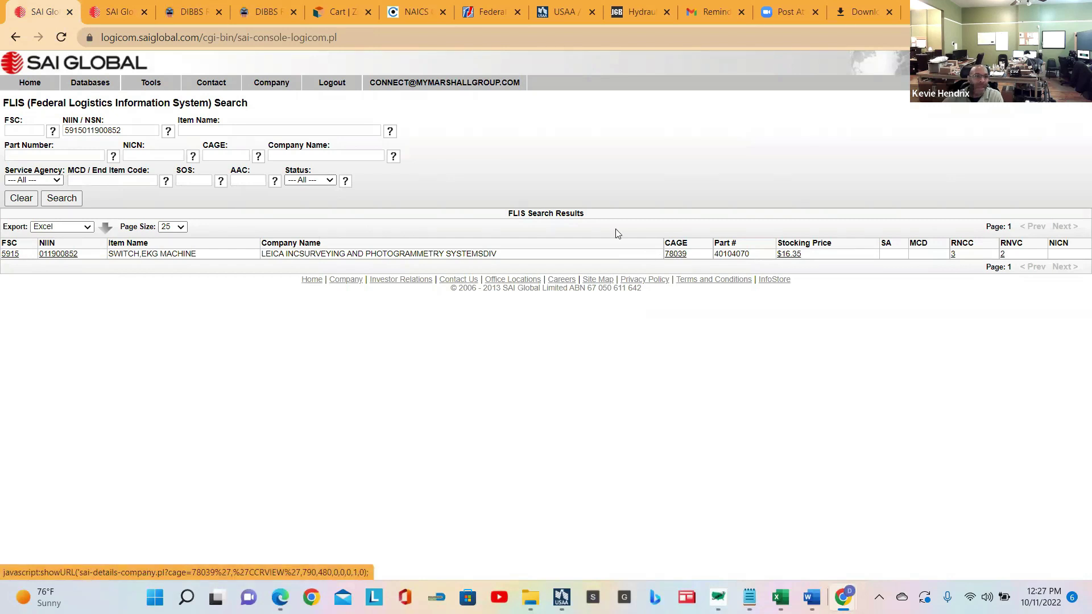
pyautogui.click(113, 13)
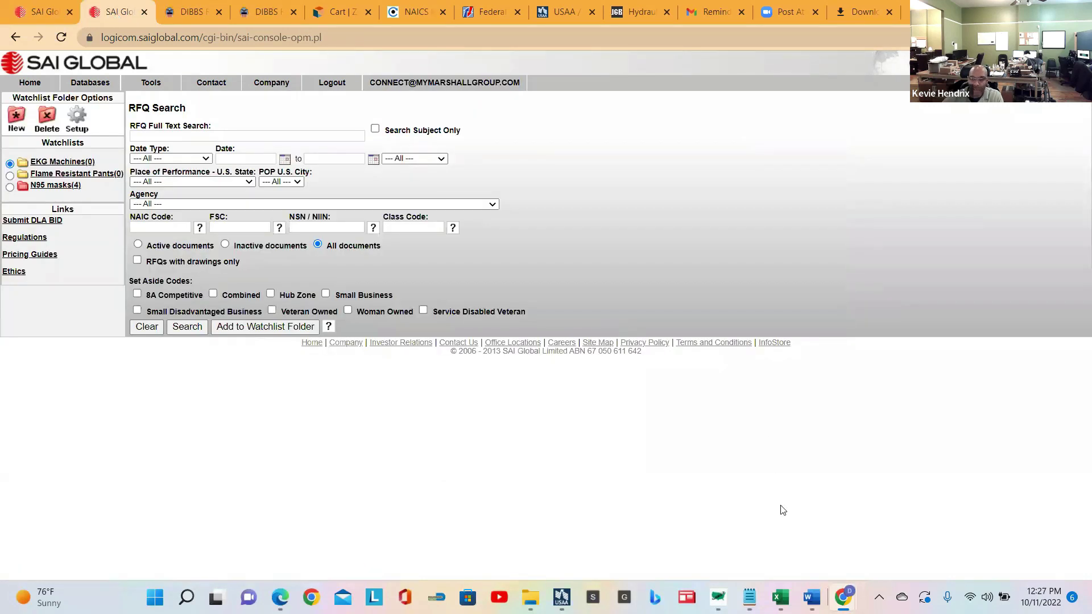
# - Cancel the cage code criterion unchanged and return to the EKG Machines watchlist settings
pyautogui.moveTo(847, 586)
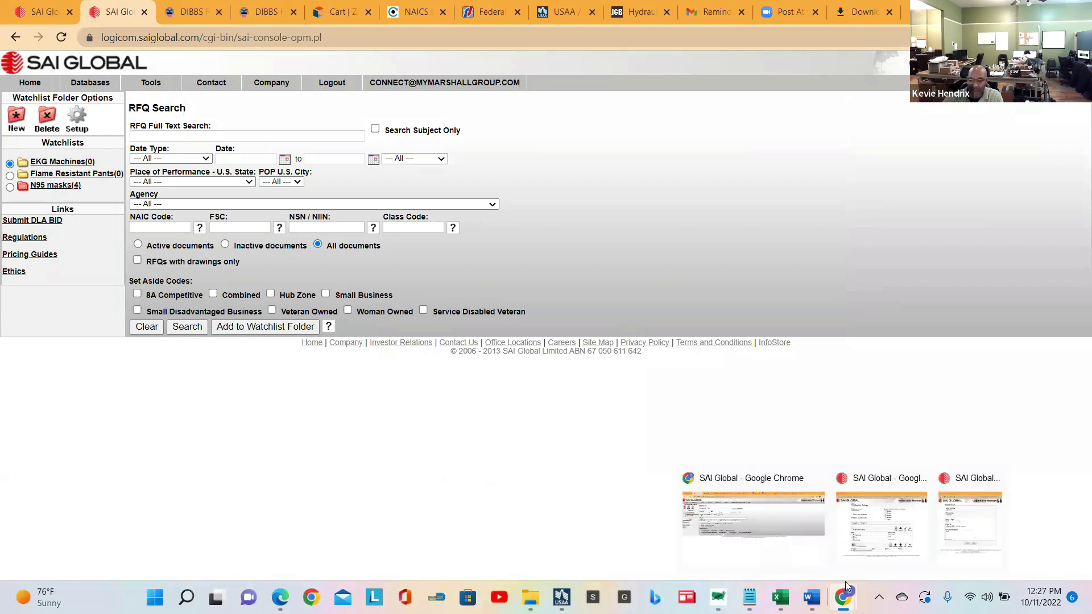
pyautogui.click(955, 537)
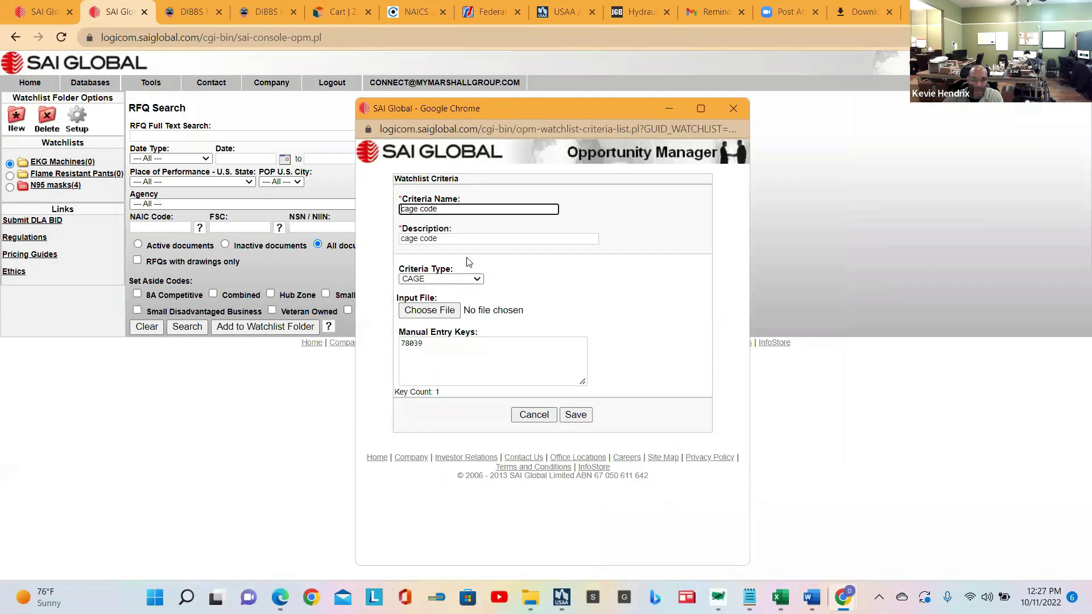
pyautogui.click(555, 415)
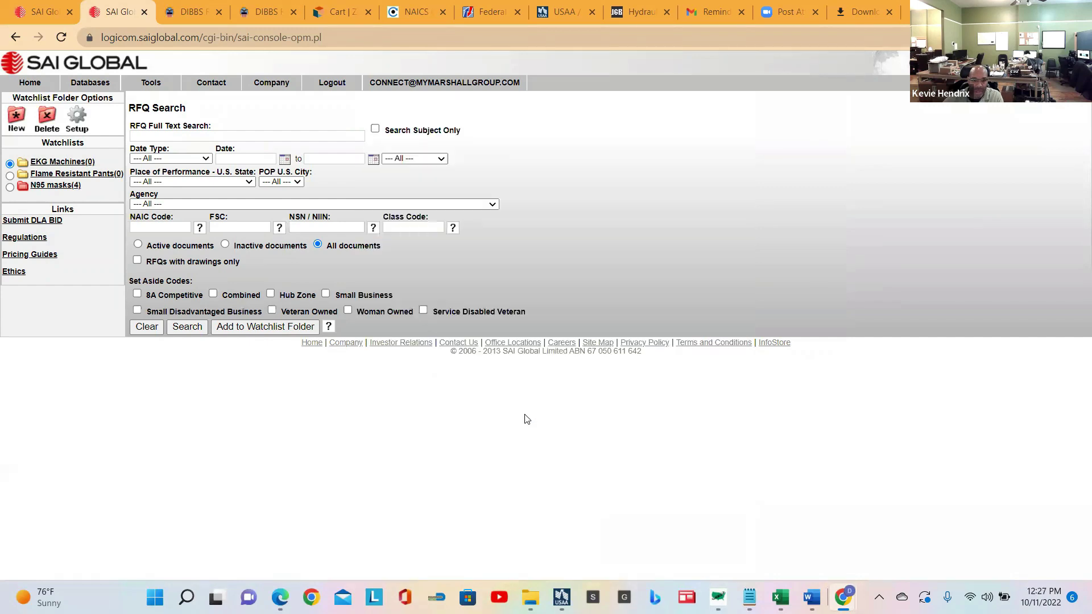
pyautogui.moveTo(813, 594)
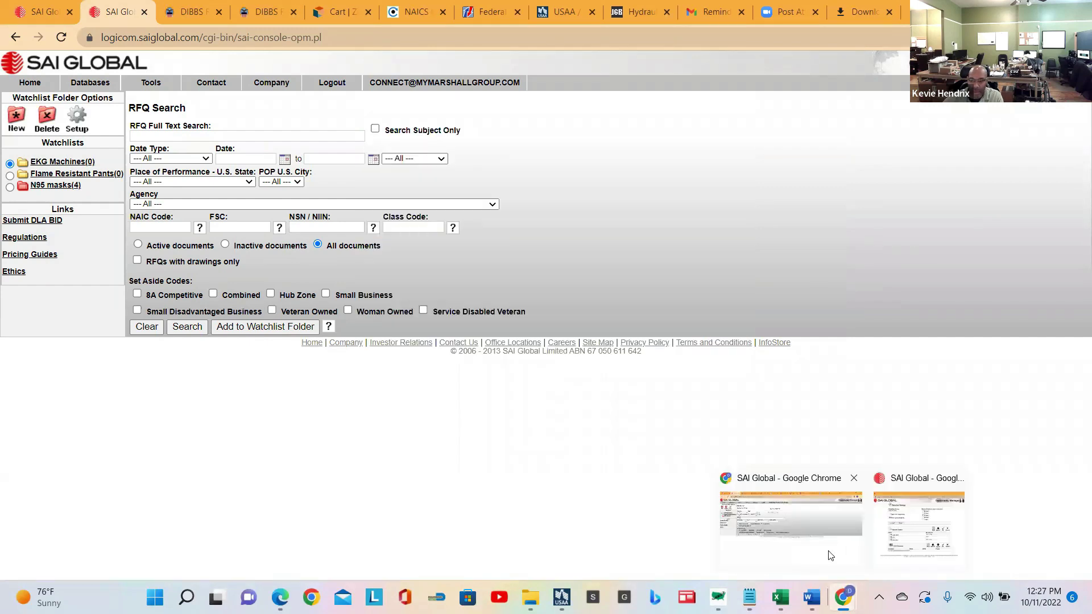
pyautogui.click(916, 536)
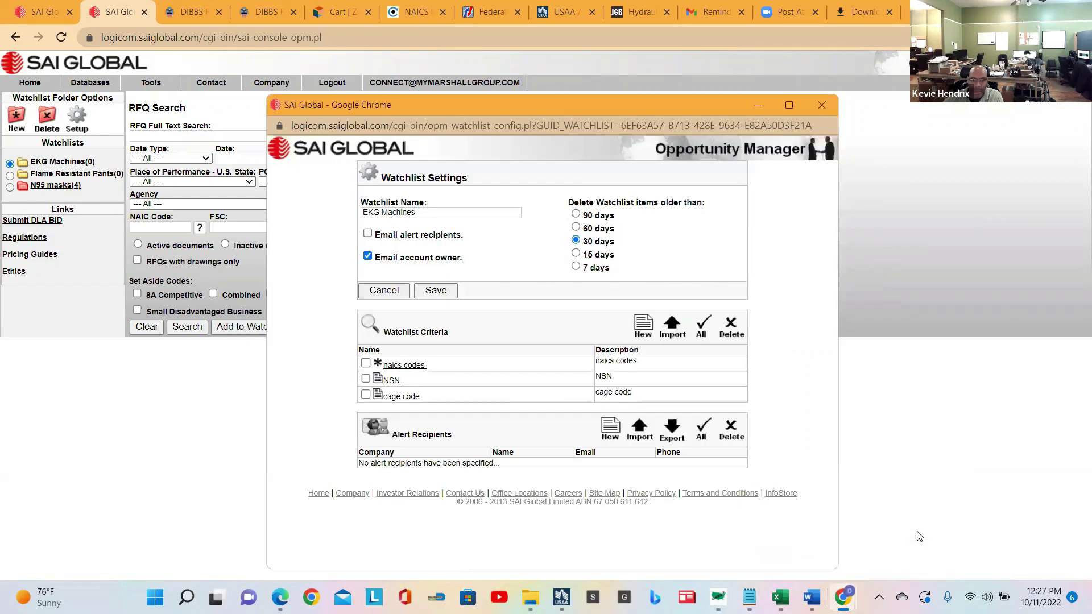
pyautogui.click(392, 381)
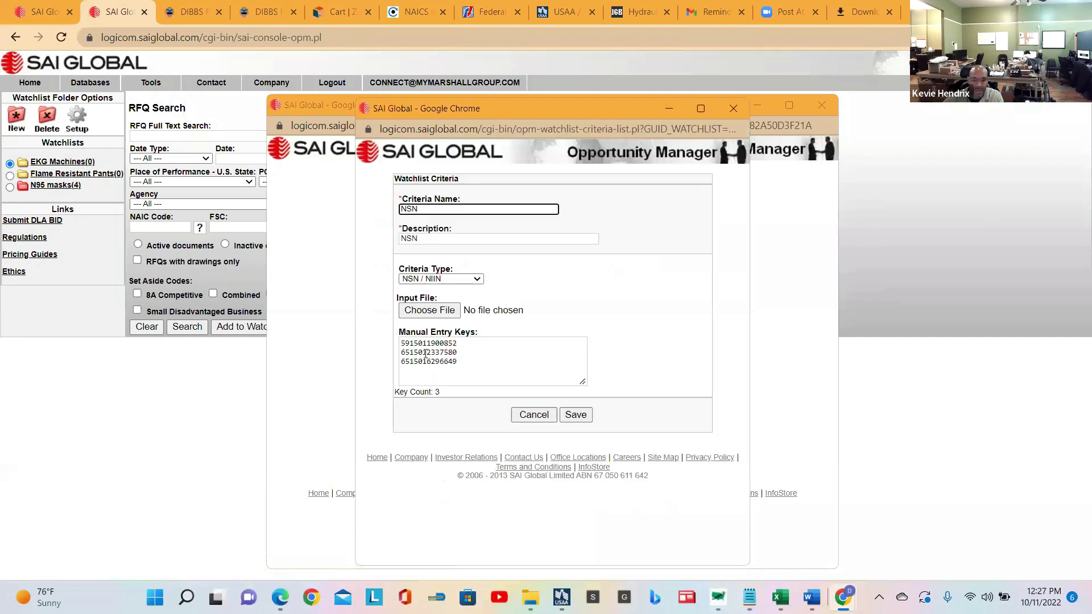
pyautogui.doubleClick(430, 353)
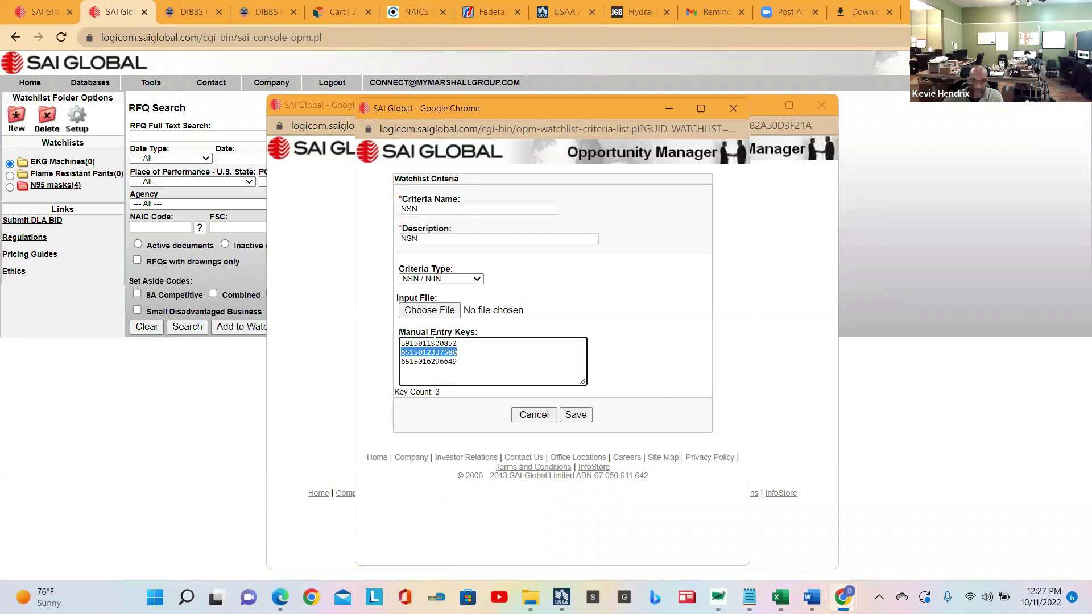
pyautogui.doubleClick(432, 344)
pyautogui.click(433, 352)
pyautogui.doubleClick(433, 352)
pyautogui.hotkey('ctrl', 'c')
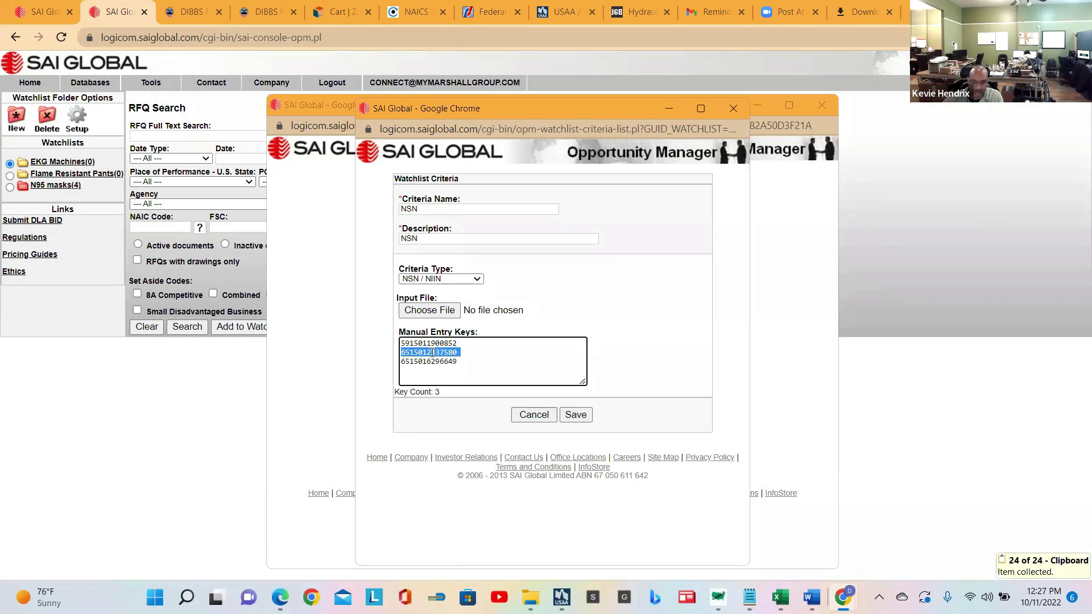
pyautogui.click(38, 16)
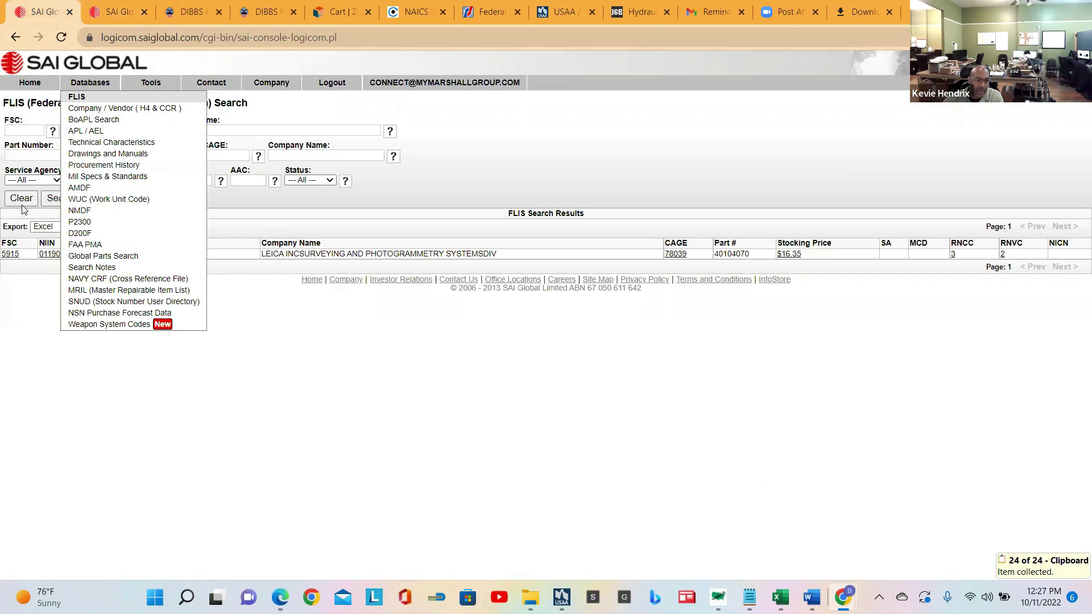
pyautogui.click(77, 127)
pyautogui.click(87, 127)
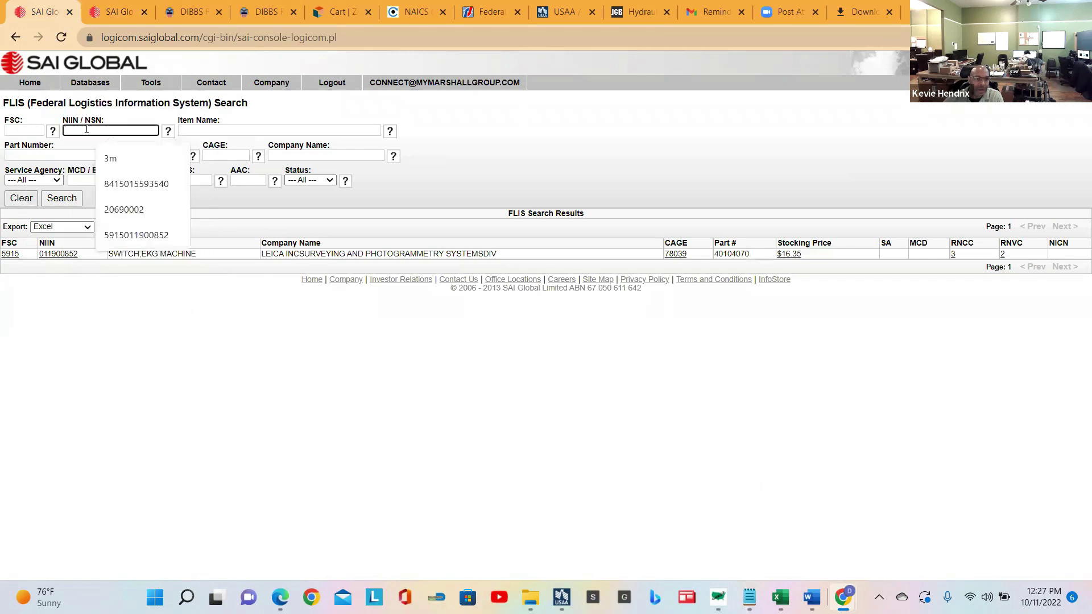
pyautogui.hotkey('ctrl', 'v')
pyautogui.click(68, 199)
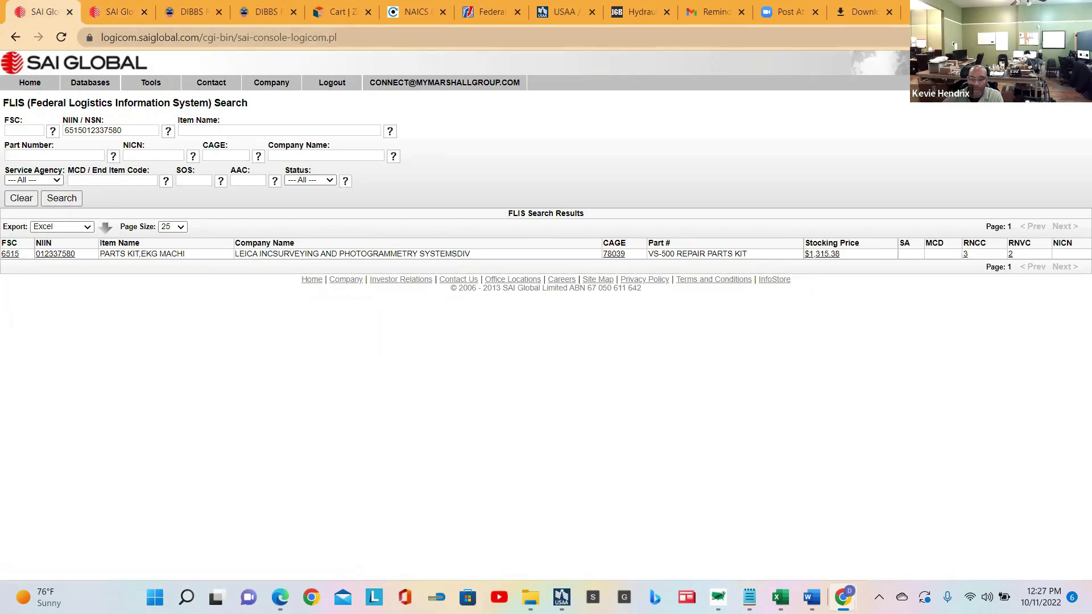
pyautogui.moveTo(844, 597)
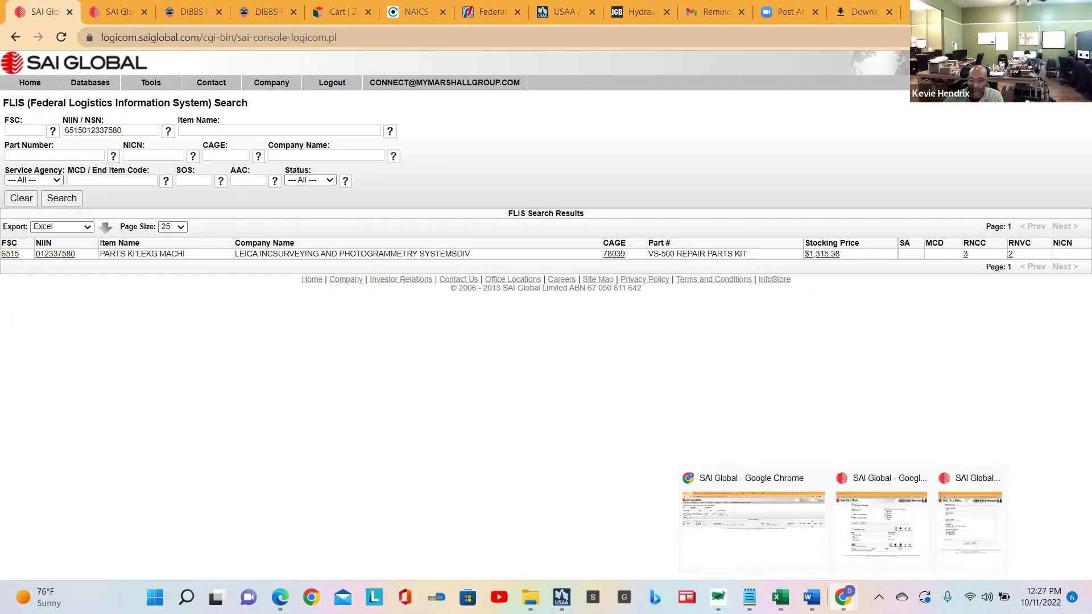
pyautogui.click(863, 534)
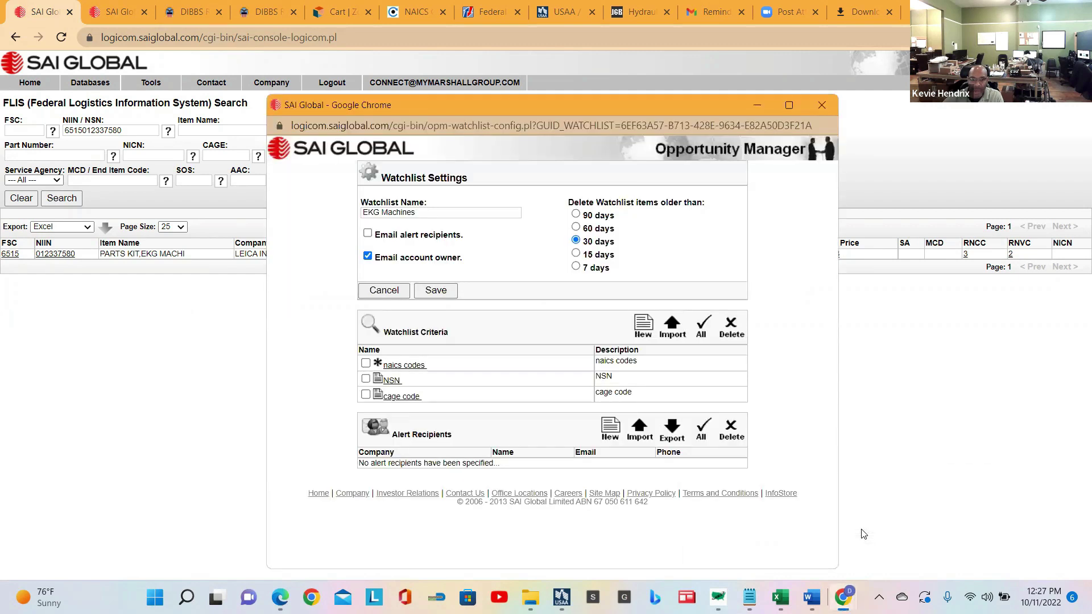
pyautogui.moveTo(844, 597)
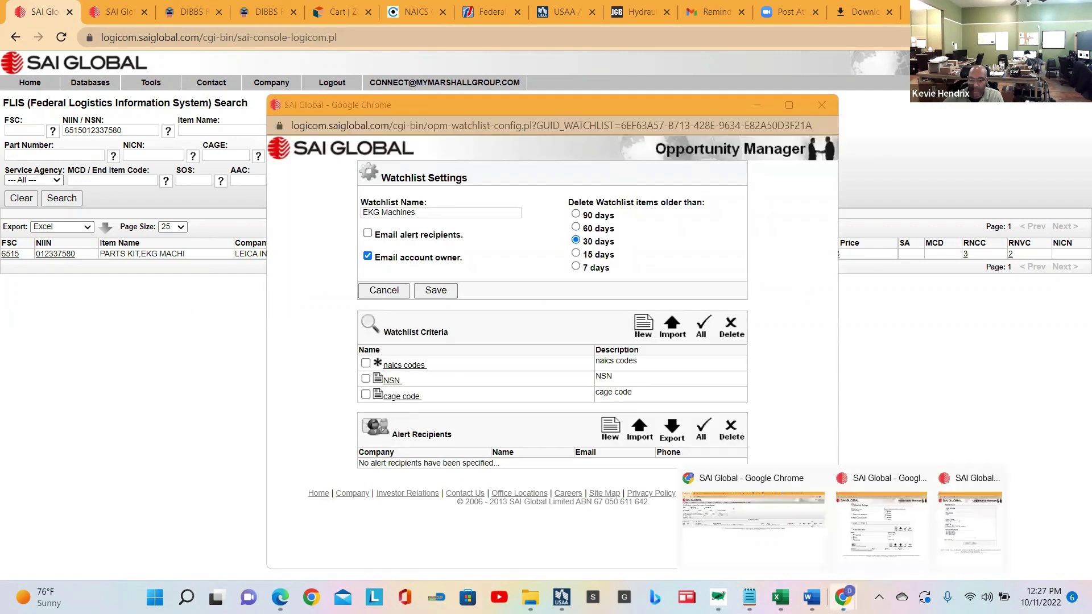
pyautogui.click(956, 539)
pyautogui.doubleClick(432, 360)
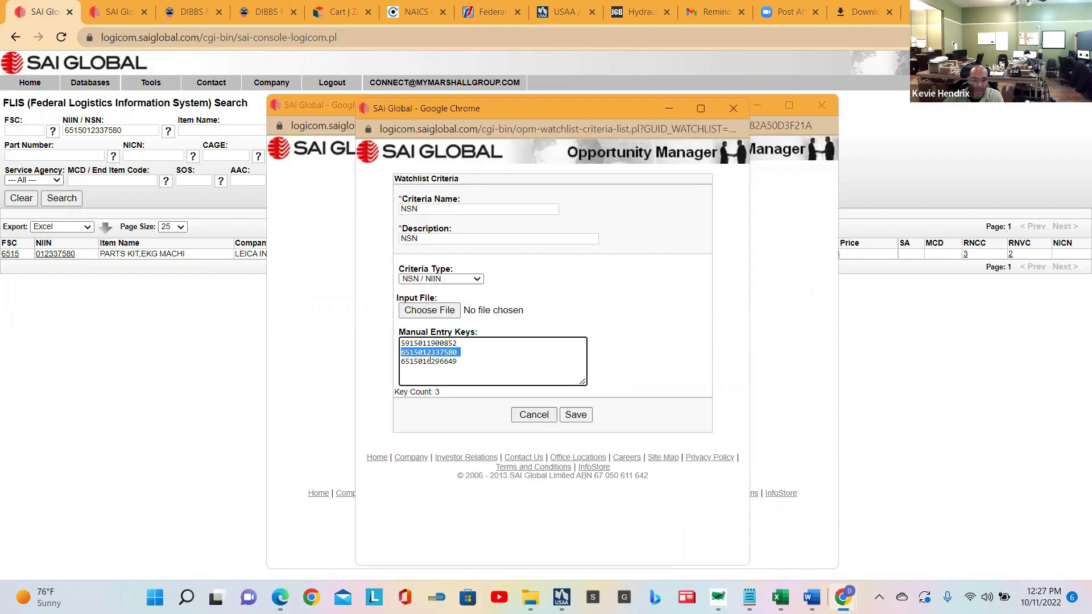
pyautogui.hotkey('ctrl', 'c')
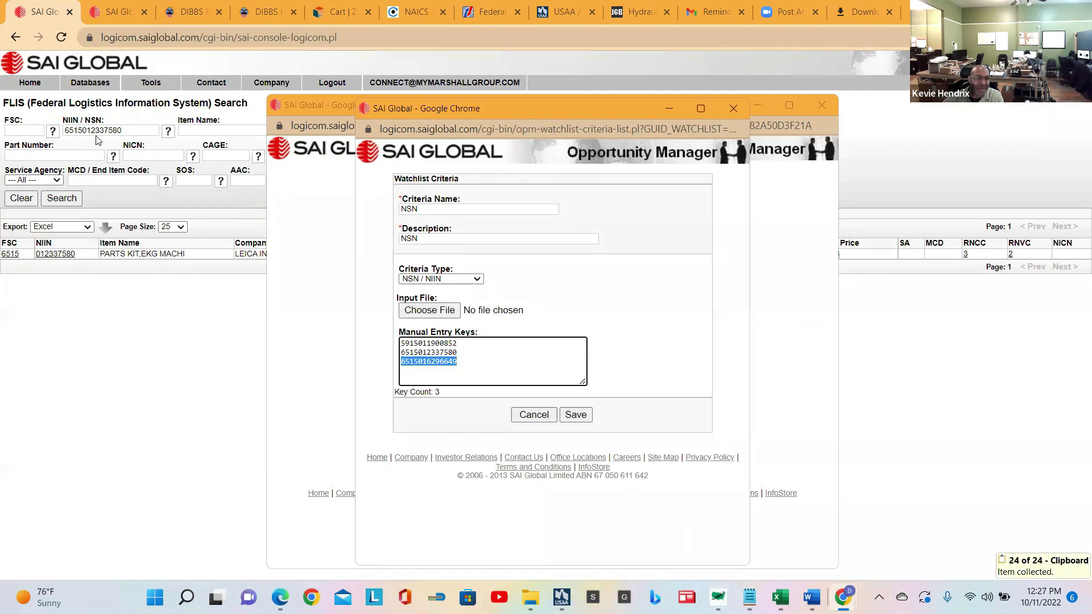
pyautogui.click(102, 133)
pyautogui.doubleClick(104, 132)
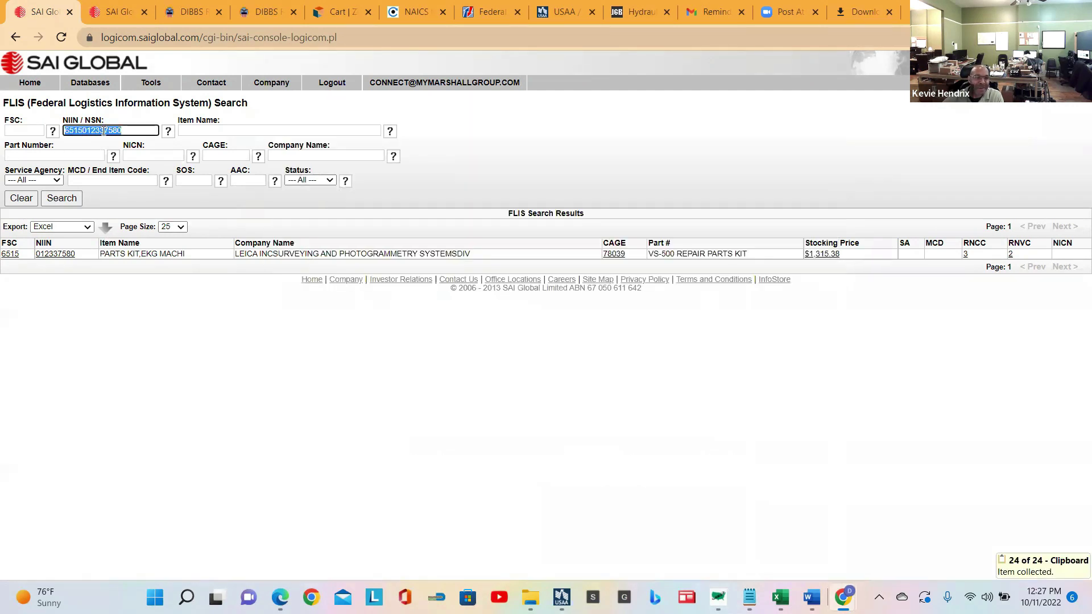
pyautogui.hotkey('ctrl', 'v')
pyautogui.click(66, 198)
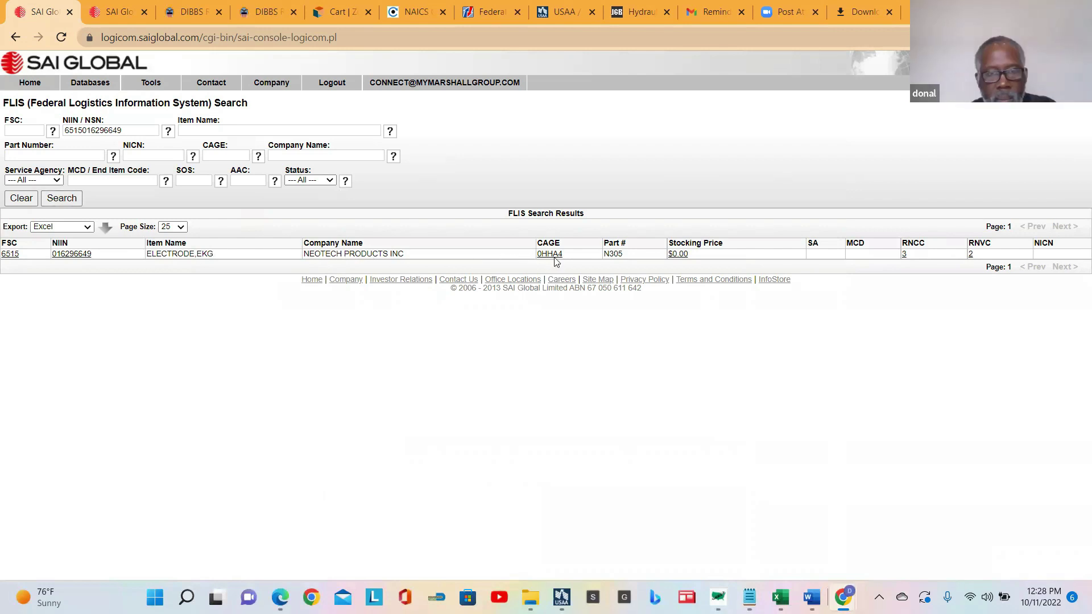
pyautogui.moveTo(563, 257); pyautogui.dragTo(535, 257)
pyautogui.hotkey('ctrl', 'c')
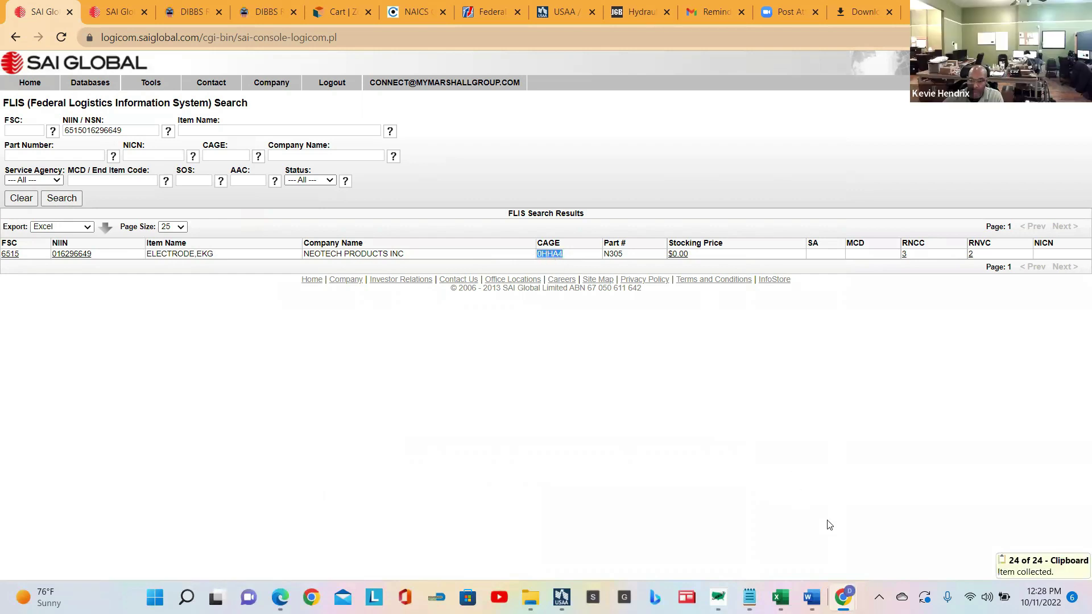
# - Save and close the NSN criteria window
pyautogui.click(844, 597)
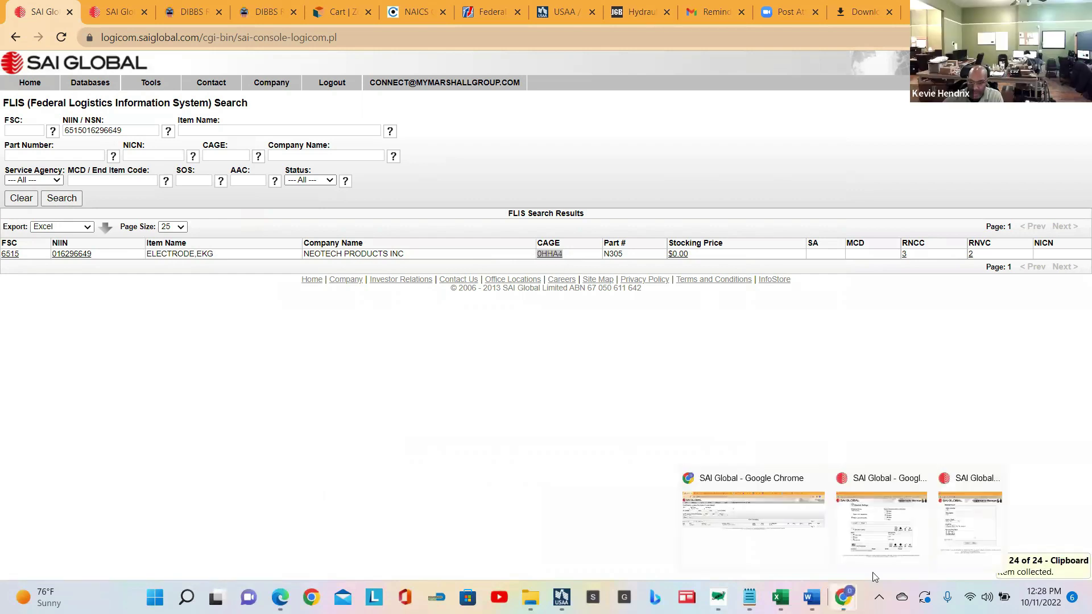
pyautogui.click(955, 540)
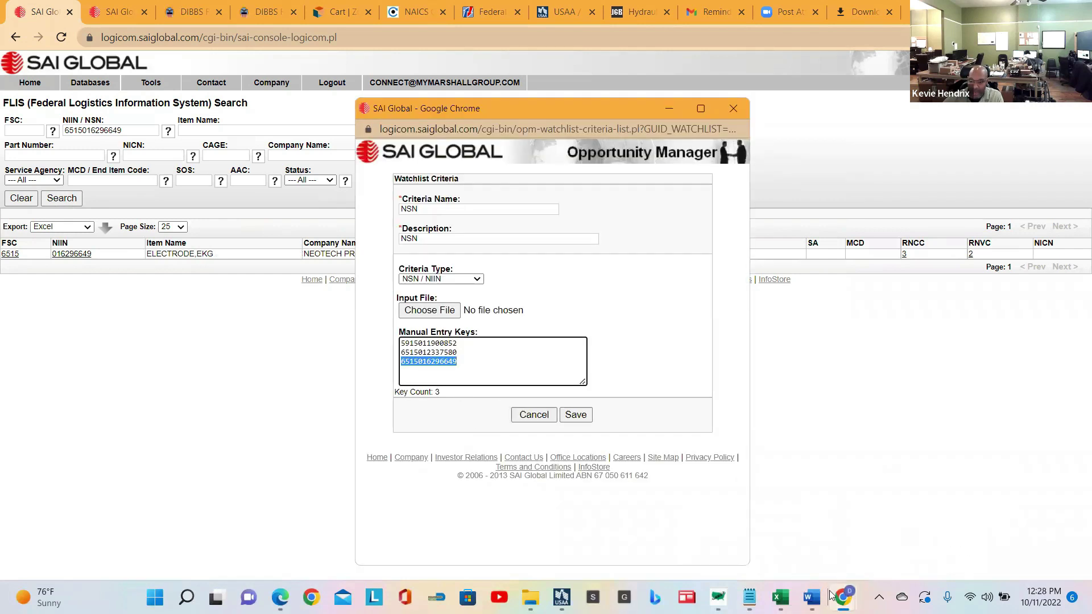
pyautogui.click(580, 418)
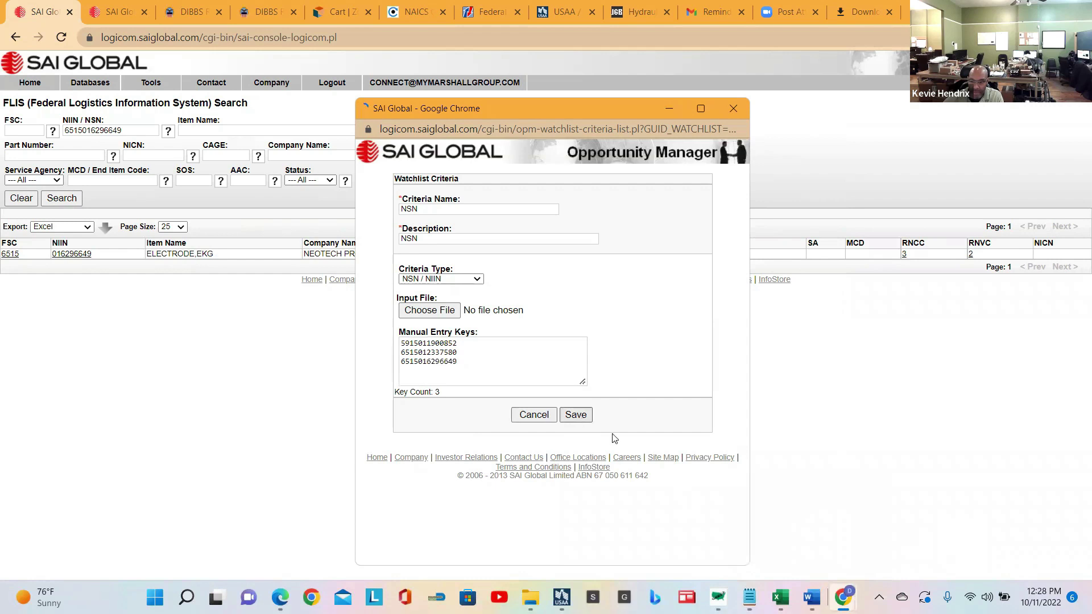
# - Add 0HHA4 as a second cage code key under 78039, then save the EKG Machines watchlist
pyautogui.moveTo(843, 597)
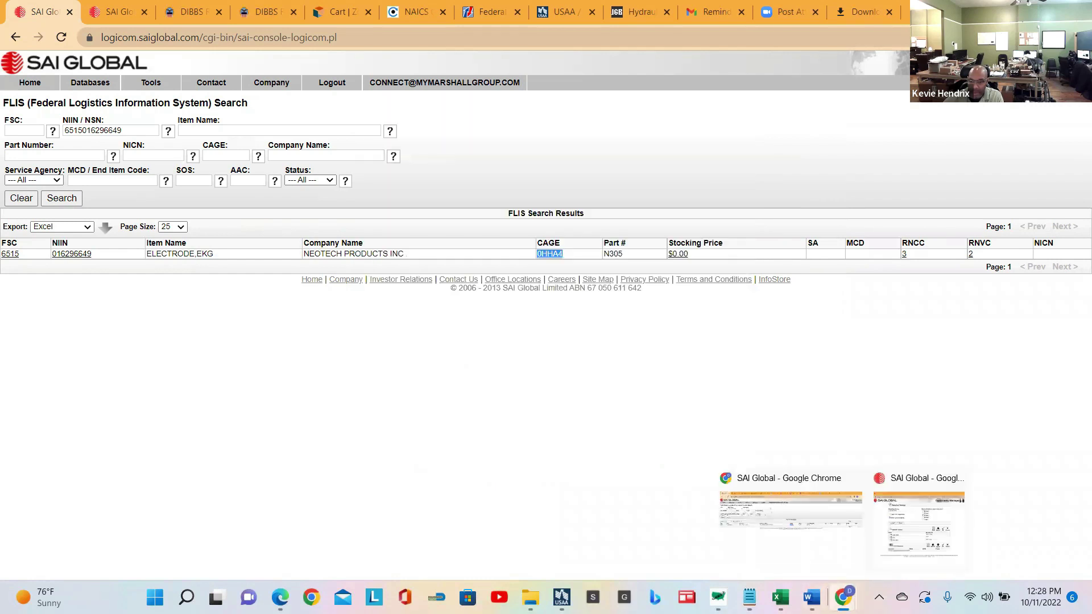
pyautogui.click(920, 532)
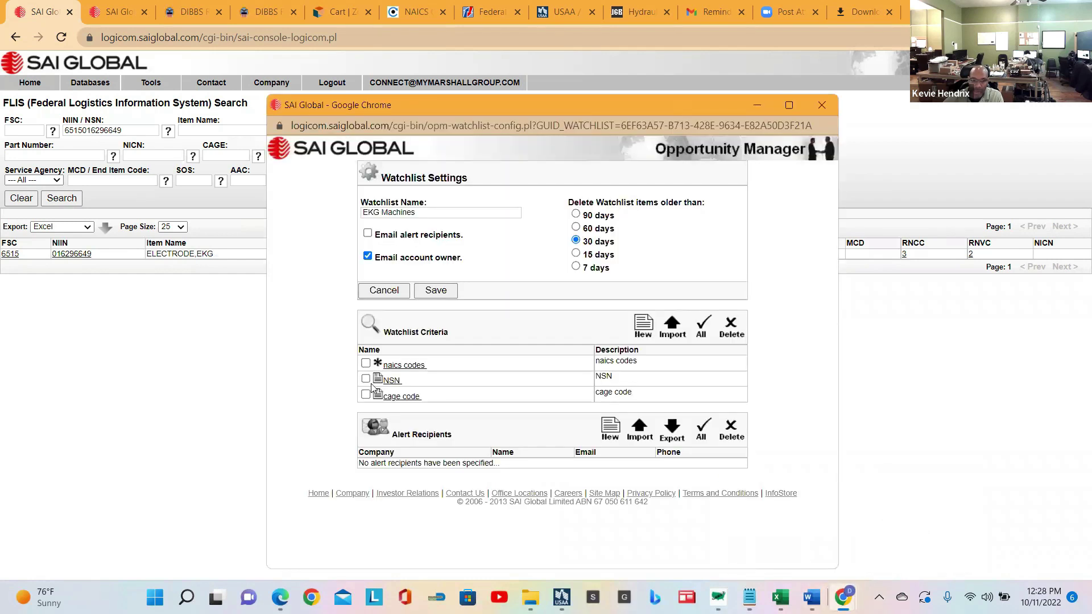
pyautogui.click(395, 394)
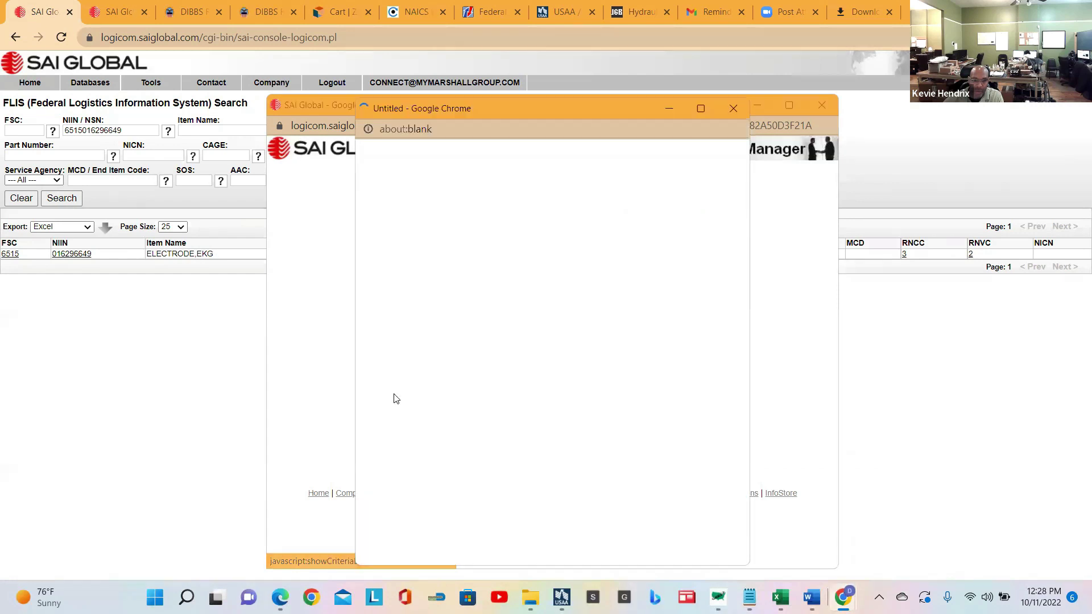
pyautogui.click(408, 353)
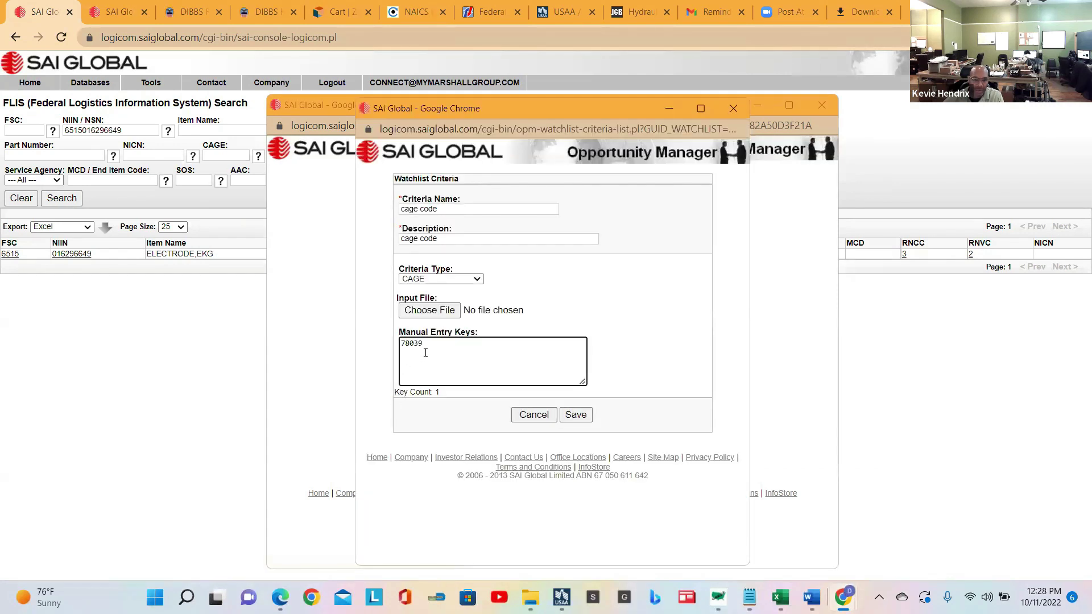
pyautogui.hotkey('ctrl', 'v')
pyautogui.doubleClick(440, 356)
pyautogui.press('BackSpace')
pyautogui.click(581, 420)
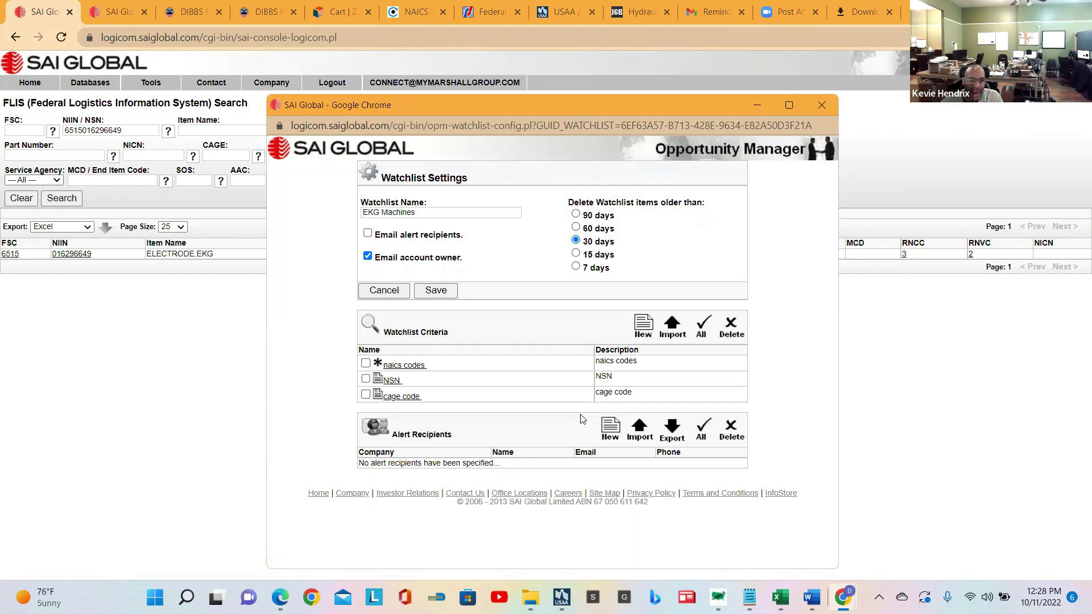
pyautogui.click(436, 291)
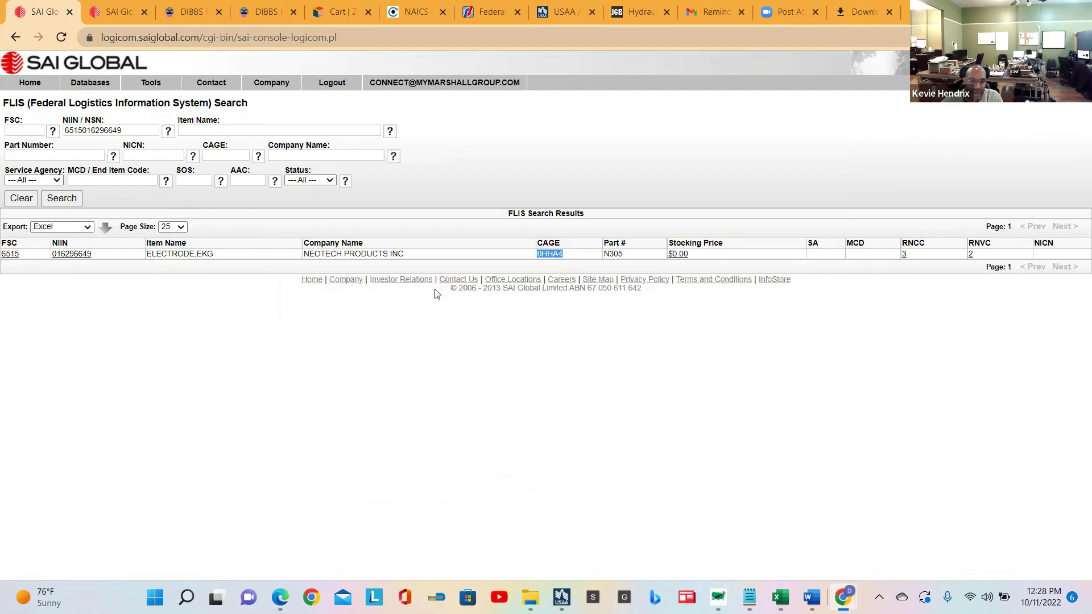
pyautogui.click(549, 255)
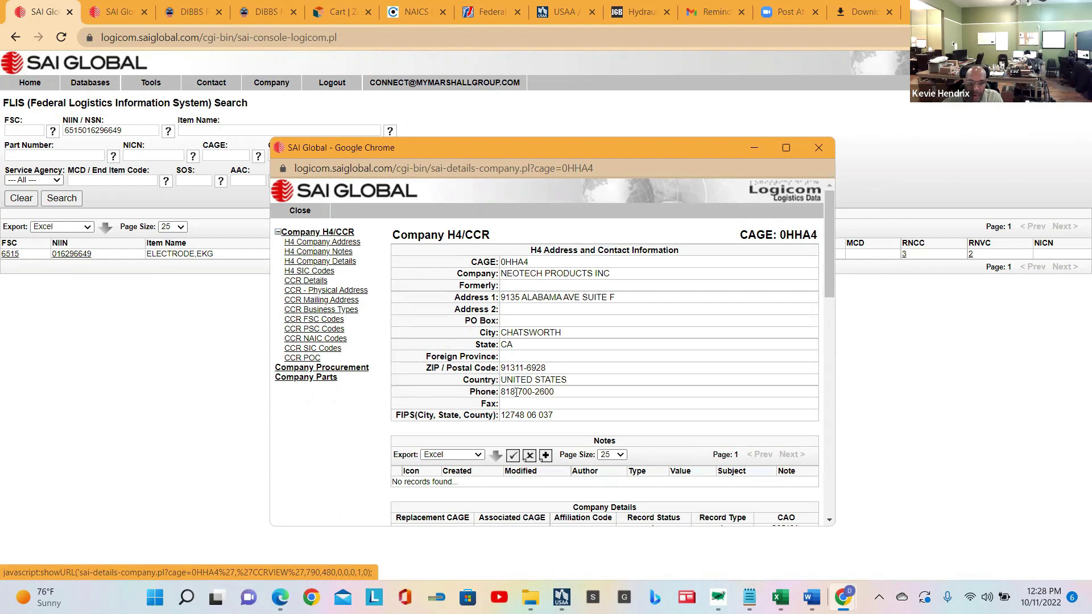
pyautogui.scroll(-15, 548, 382)
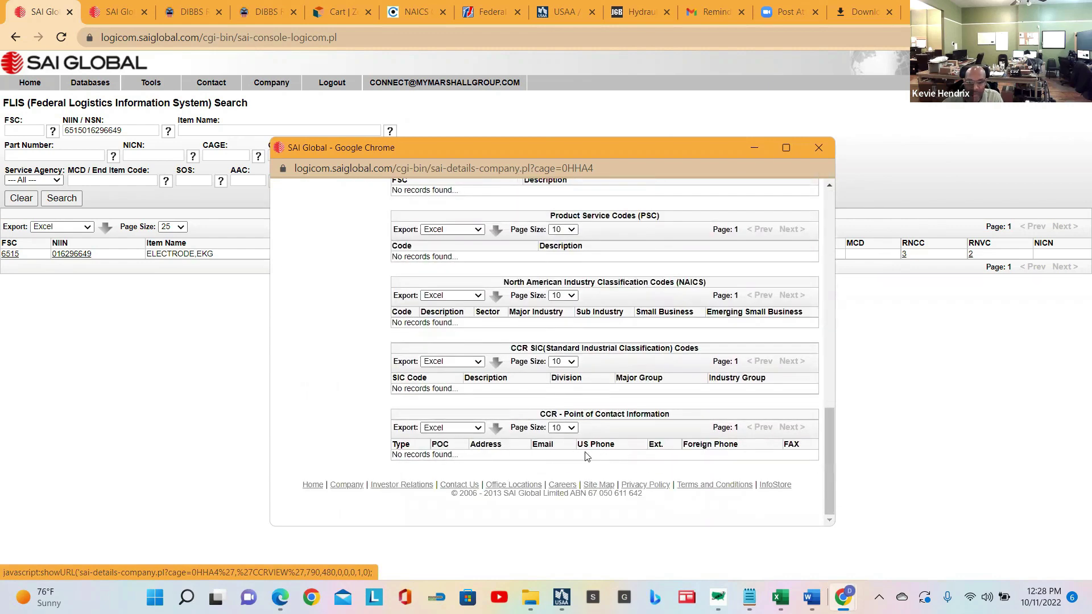
pyautogui.scroll(5, 595, 402)
pyautogui.scroll(10, 595, 402)
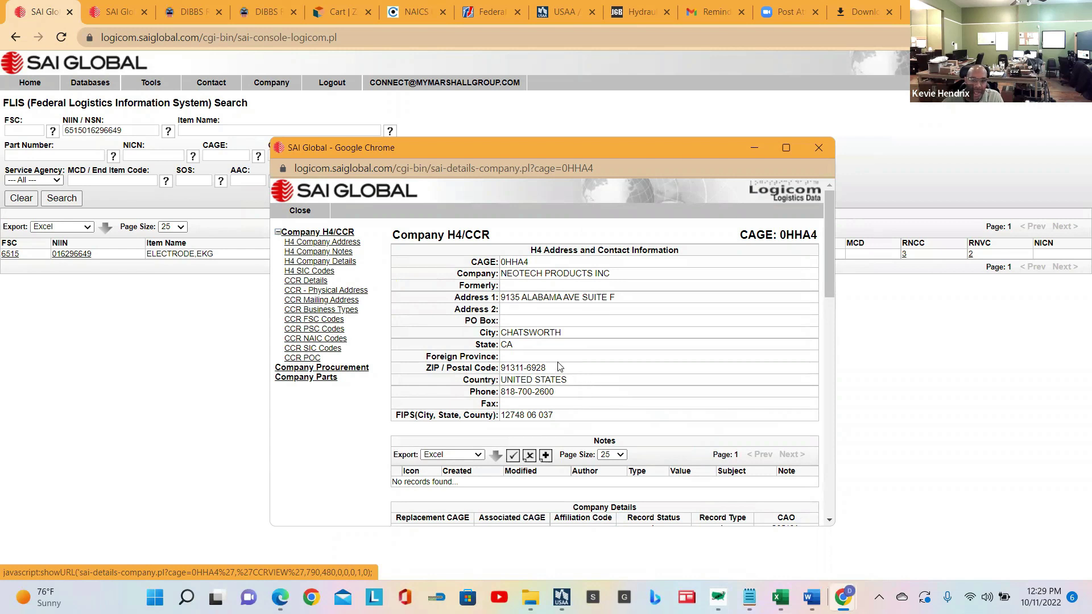
pyautogui.doubleClick(522, 260)
pyautogui.hotkey('ctrl', 'c')
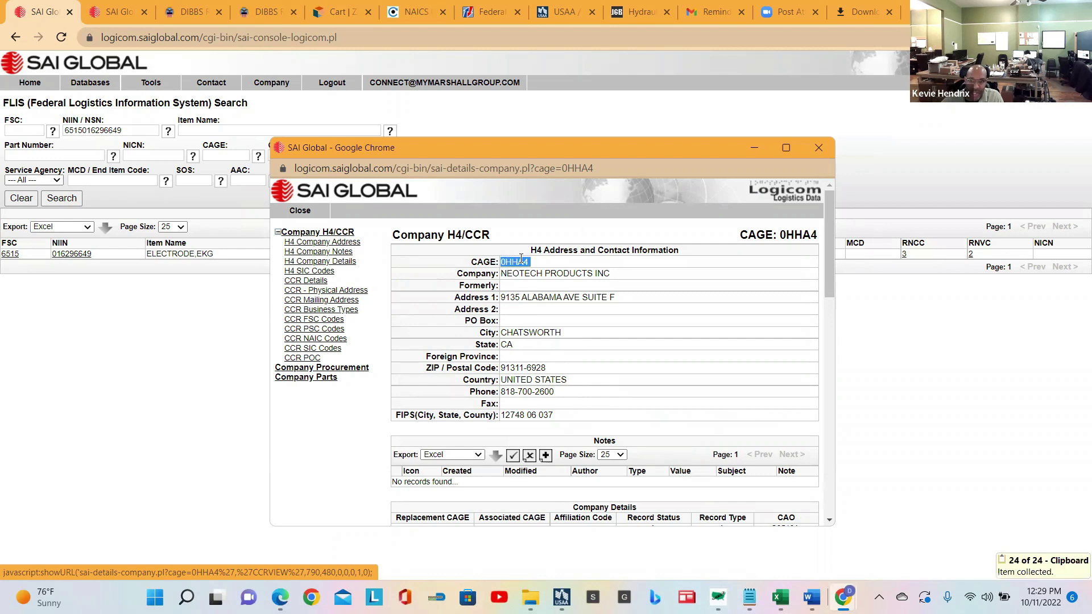
pyautogui.click(819, 147)
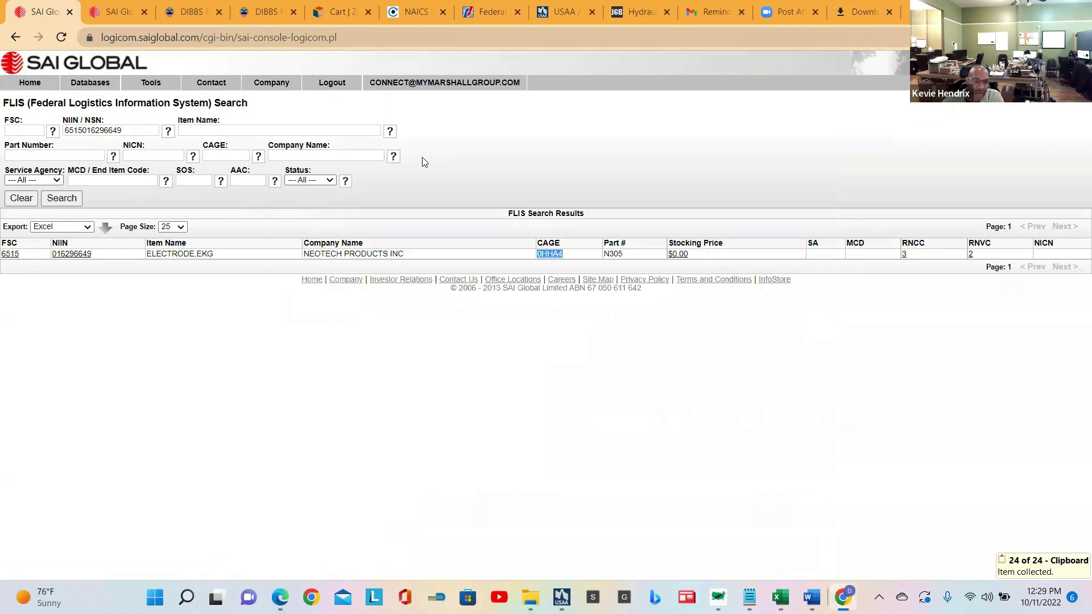
# - Search FLIS by CAGE 0HHA4 and list the 16 NEOTECH parts at 100 per page
pyautogui.click(32, 199)
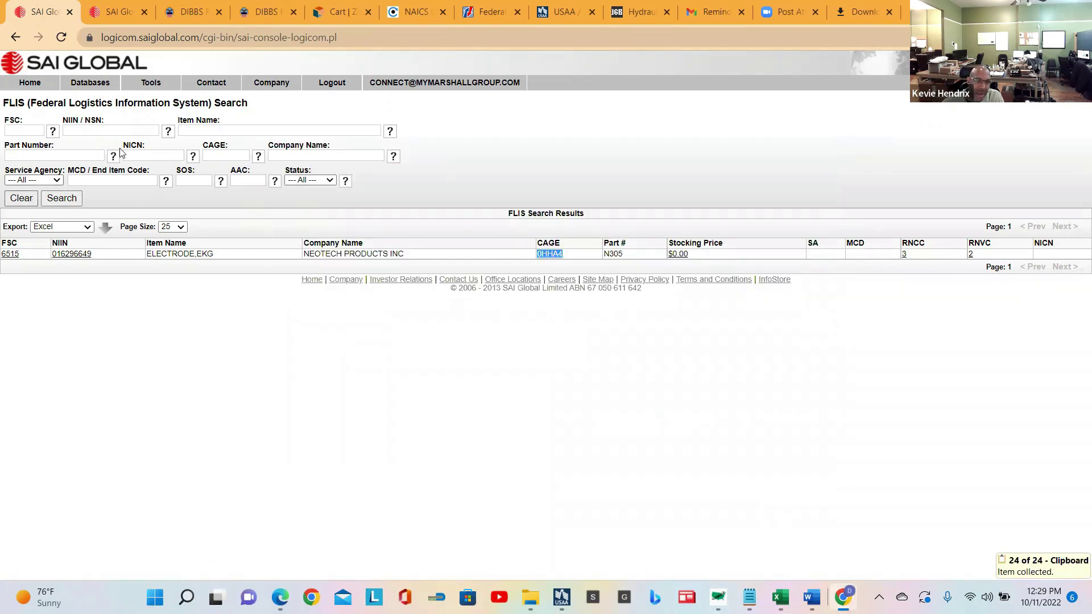
pyautogui.click(213, 155)
pyautogui.hotkey('ctrl', 'v')
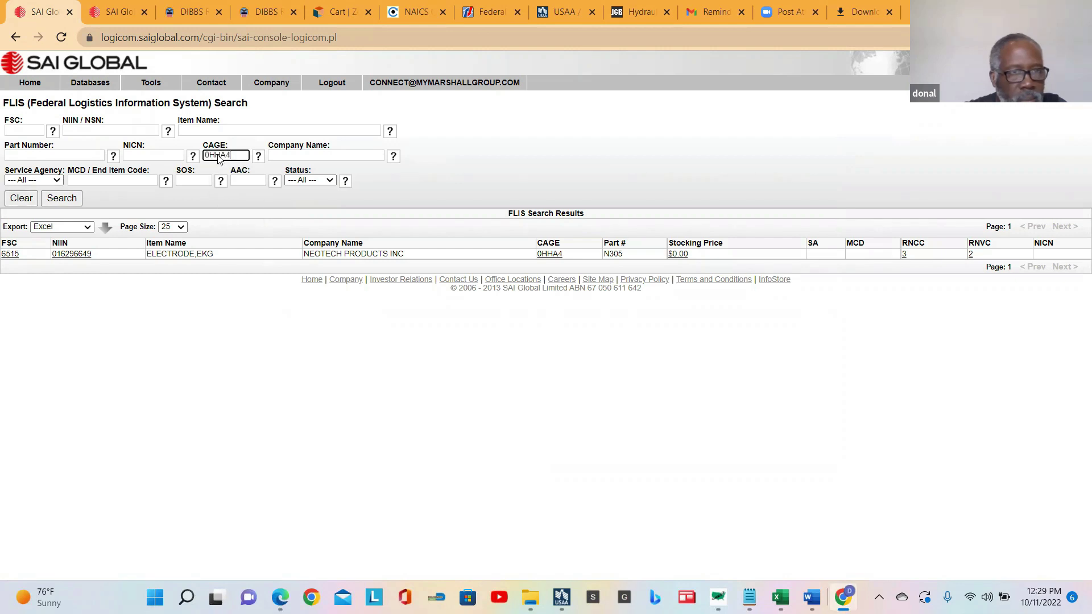
pyautogui.click(62, 198)
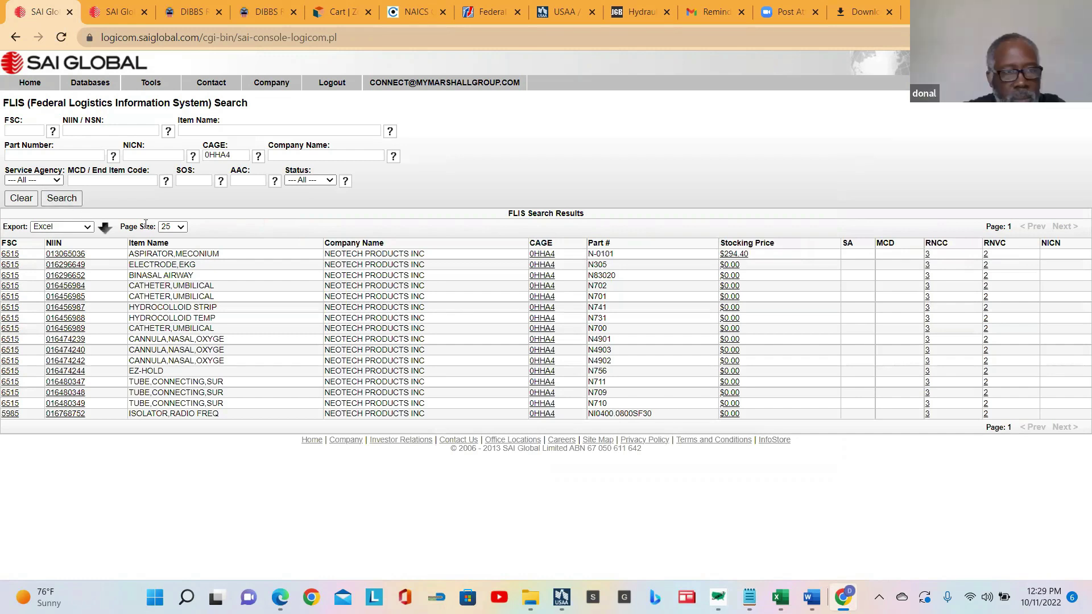
pyautogui.click(181, 227)
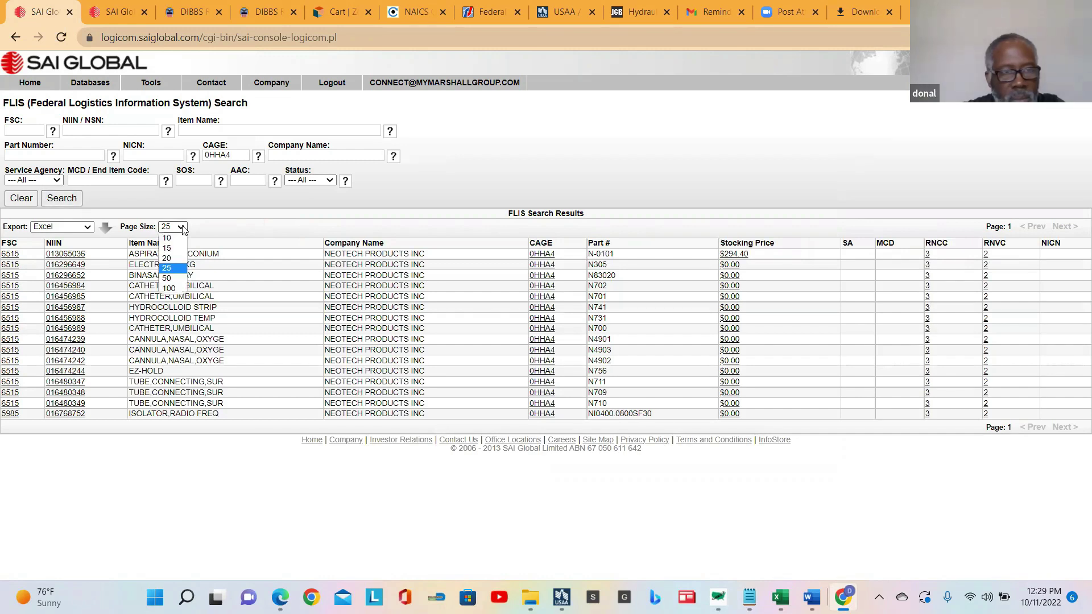
pyautogui.click(176, 289)
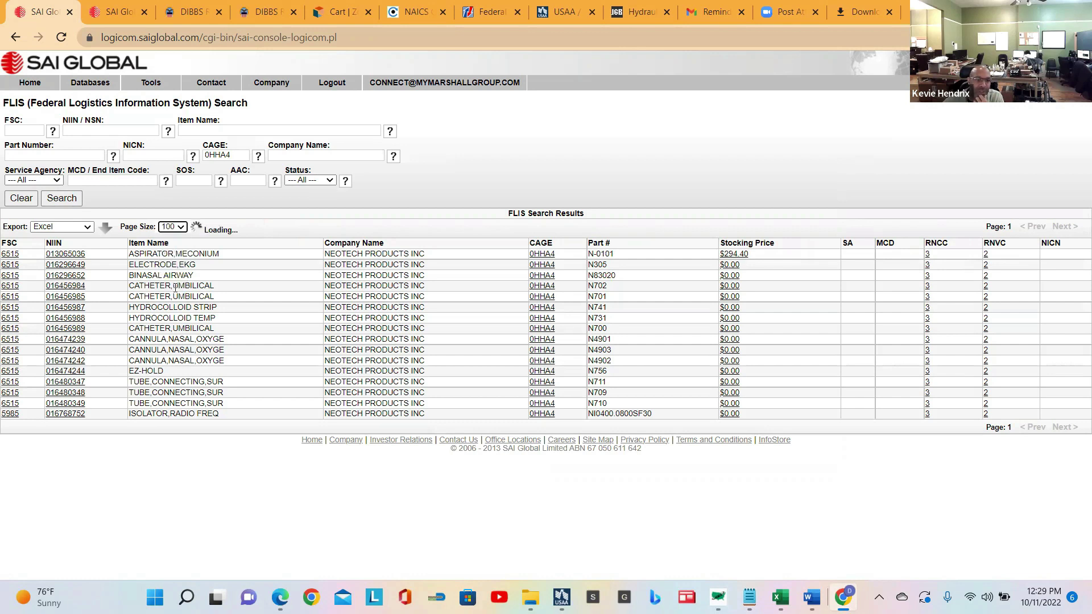
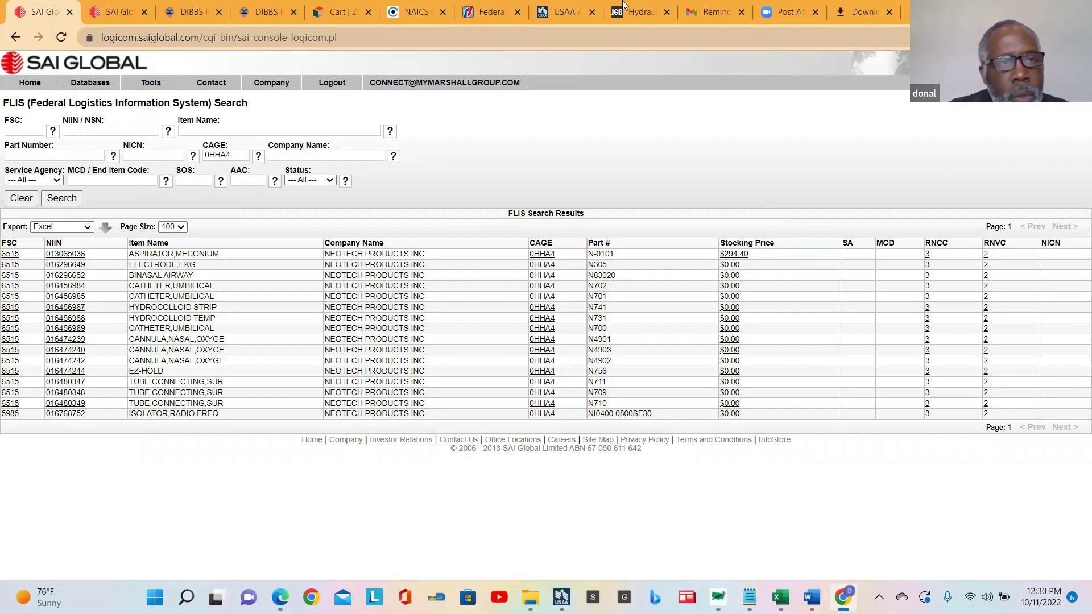
pyautogui.click(182, 11)
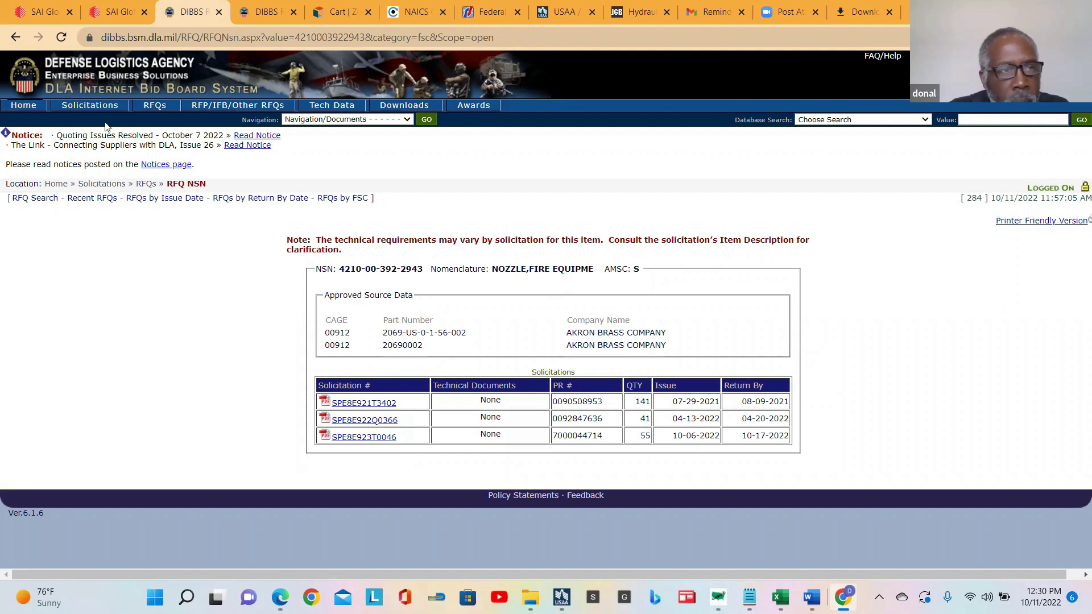
# - Search DIBBS RFQs for 4210 using the Federal Supply Class search category
pyautogui.click(146, 111)
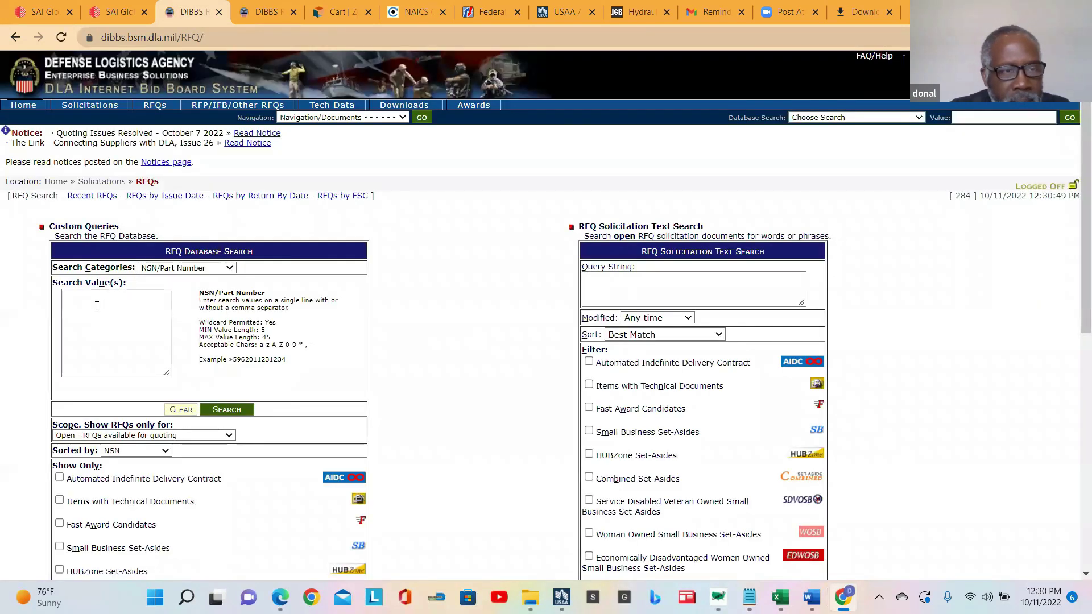
pyautogui.click(97, 306)
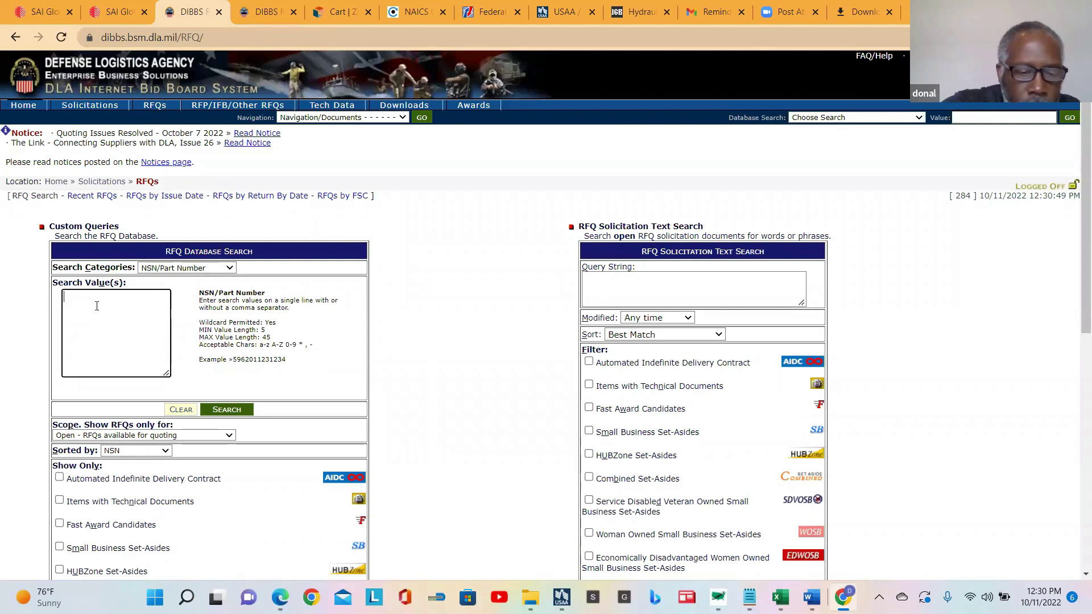
pyautogui.write('4210')
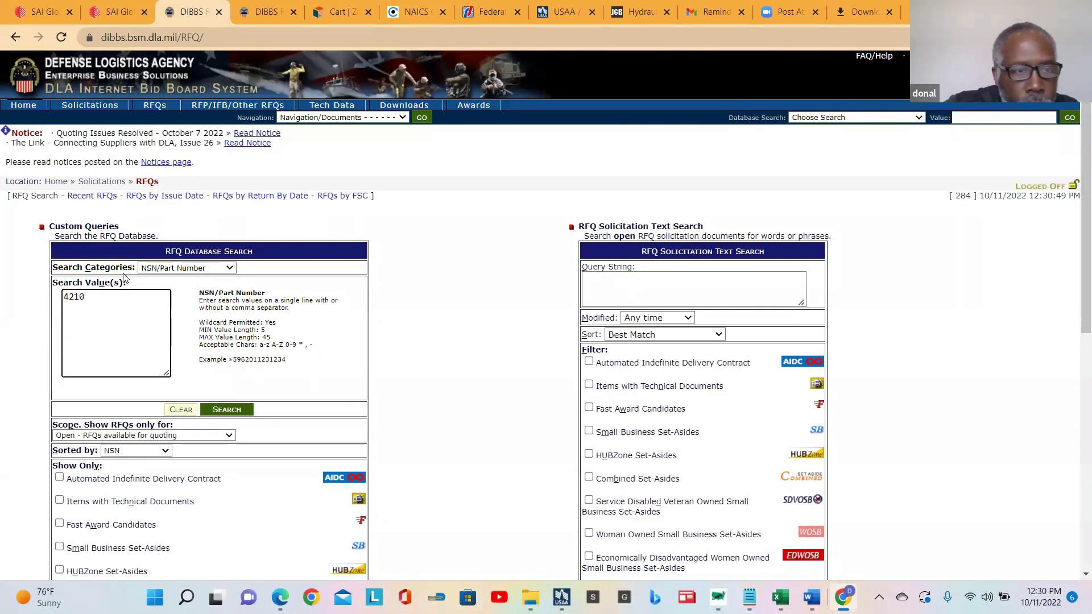
pyautogui.click(149, 268)
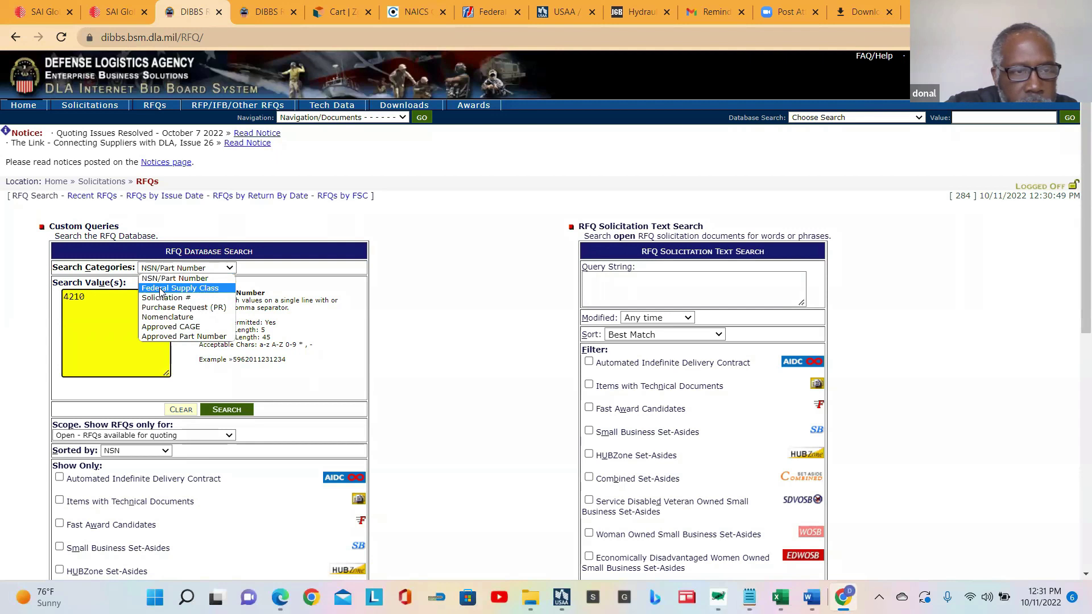
pyautogui.click(161, 290)
pyautogui.click(230, 412)
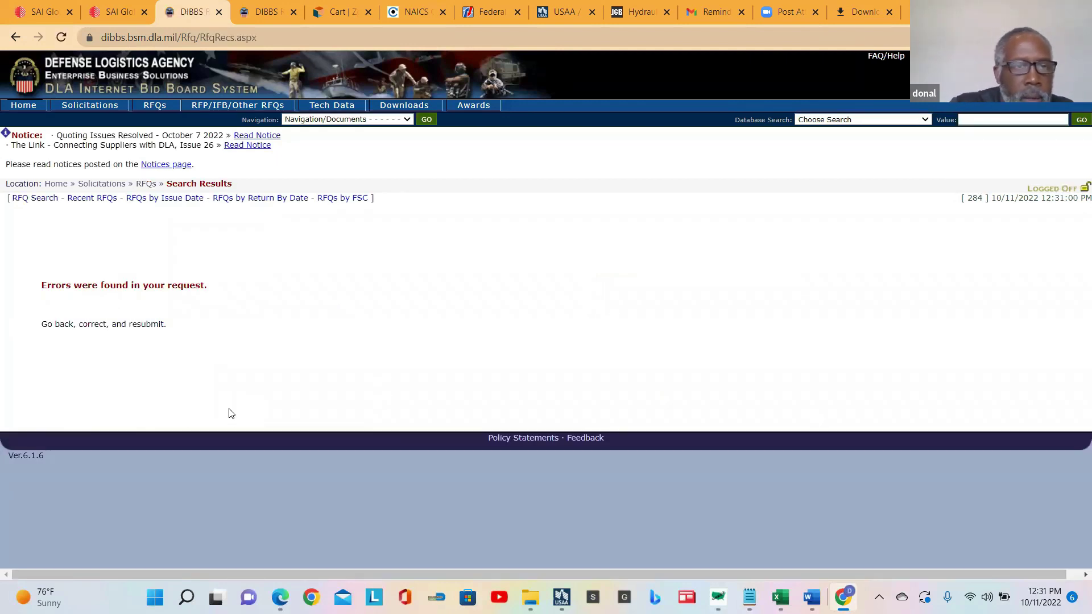
# - After the error, reload the RFQ search and rerun the Federal Supply Class 4210 search
pyautogui.click(15, 37)
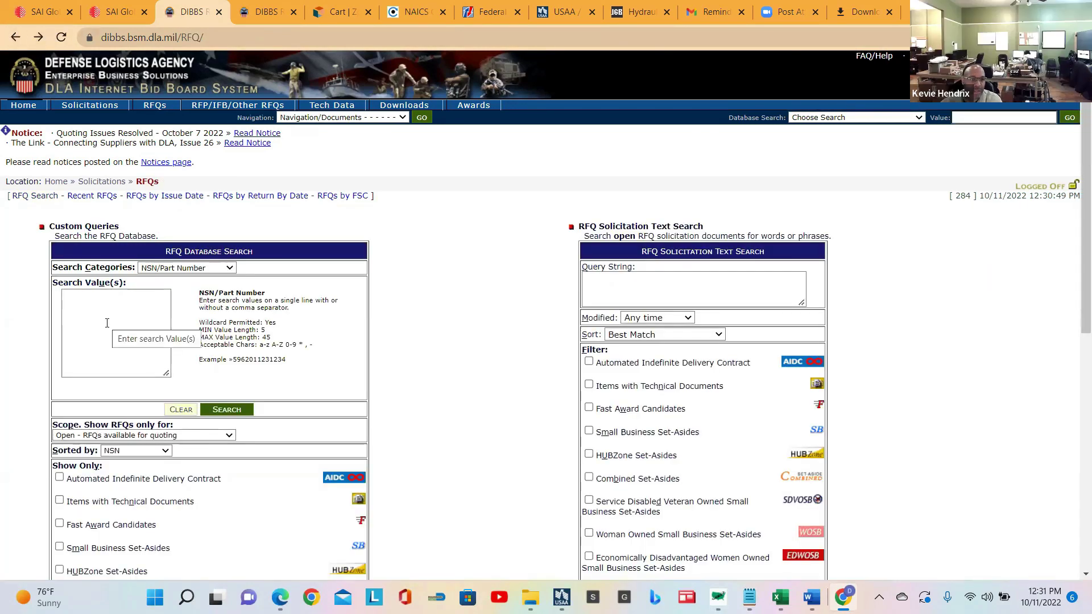
pyautogui.click(63, 37)
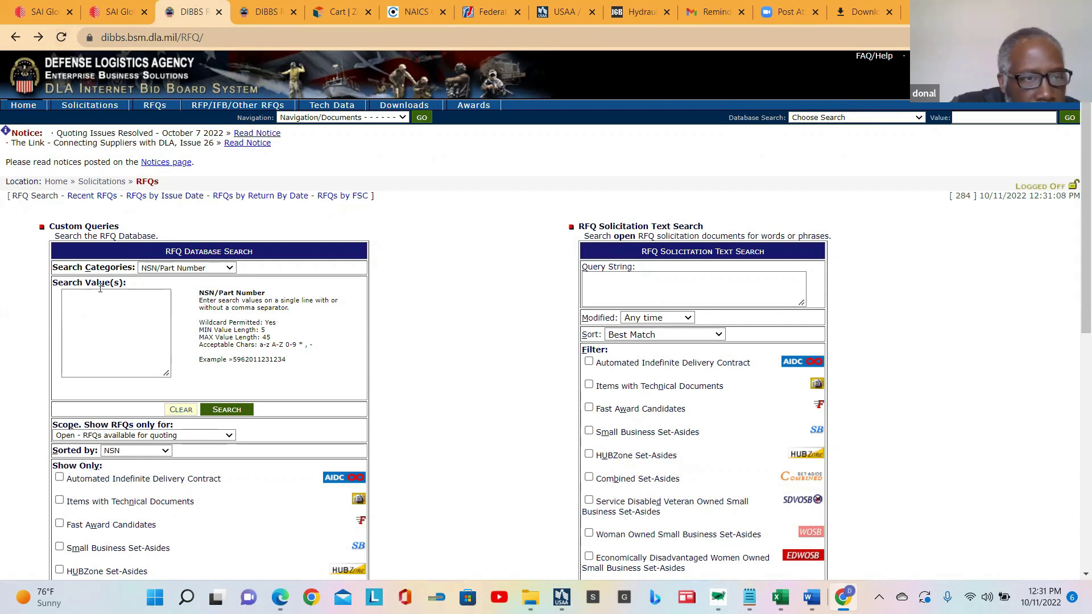
pyautogui.click(88, 315)
pyautogui.write('4210')
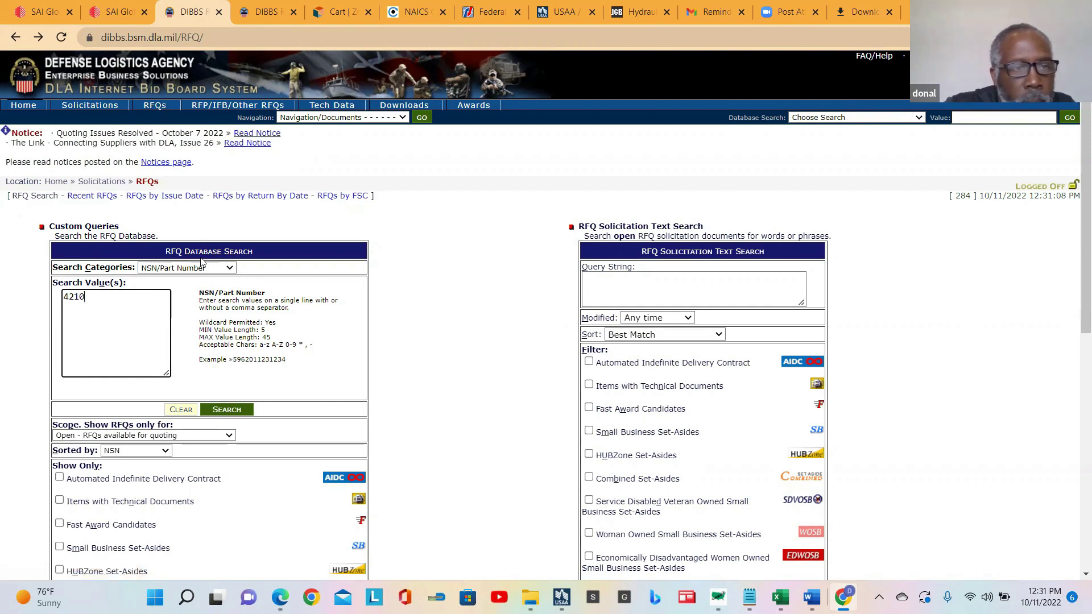
pyautogui.rightClick(207, 275)
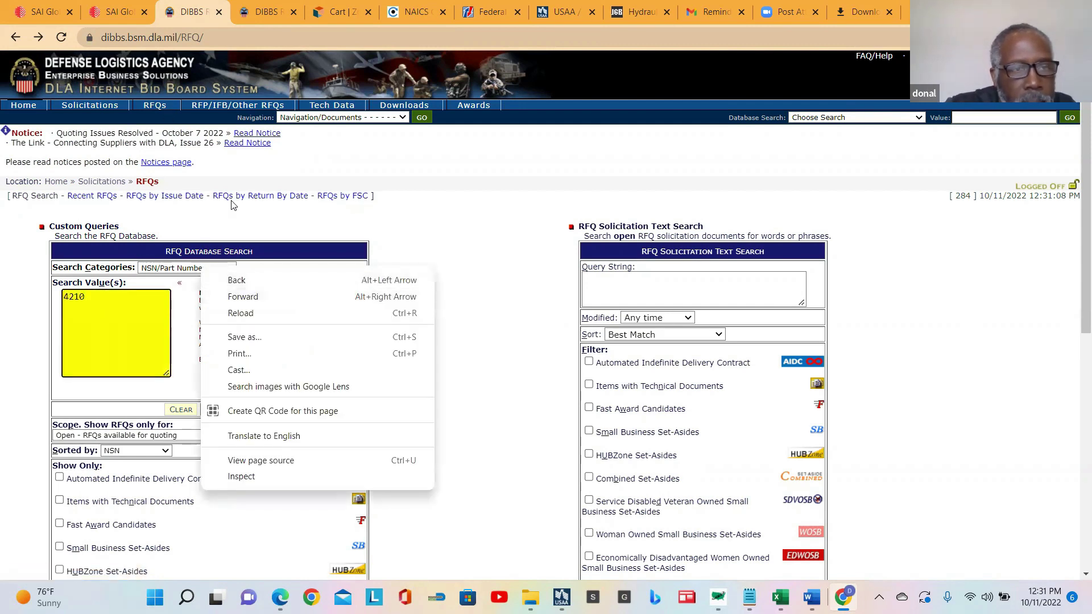
pyautogui.click(204, 241)
pyautogui.click(179, 271)
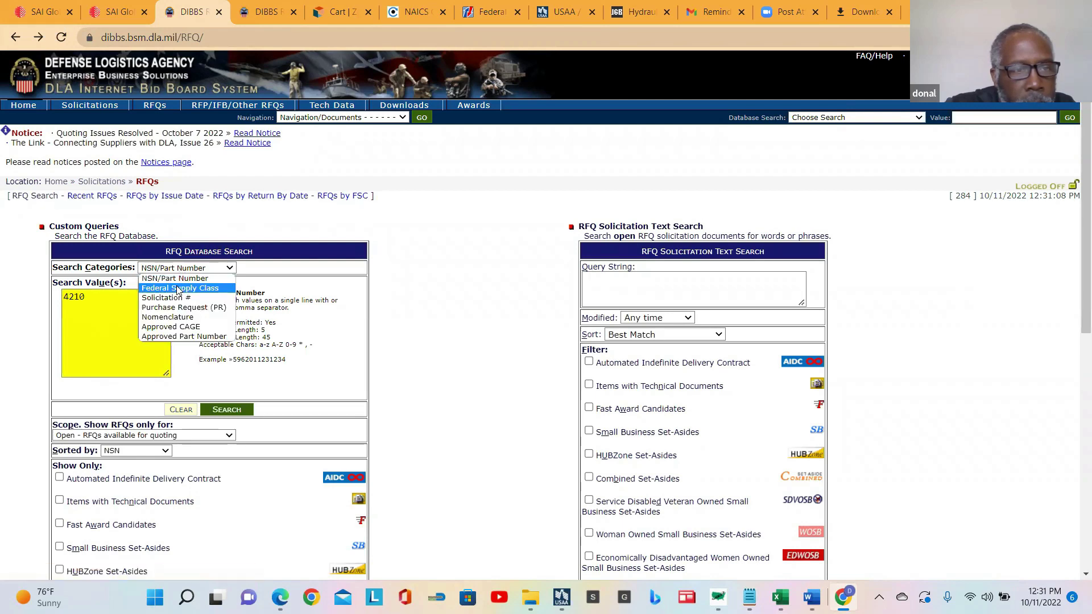
pyautogui.click(180, 289)
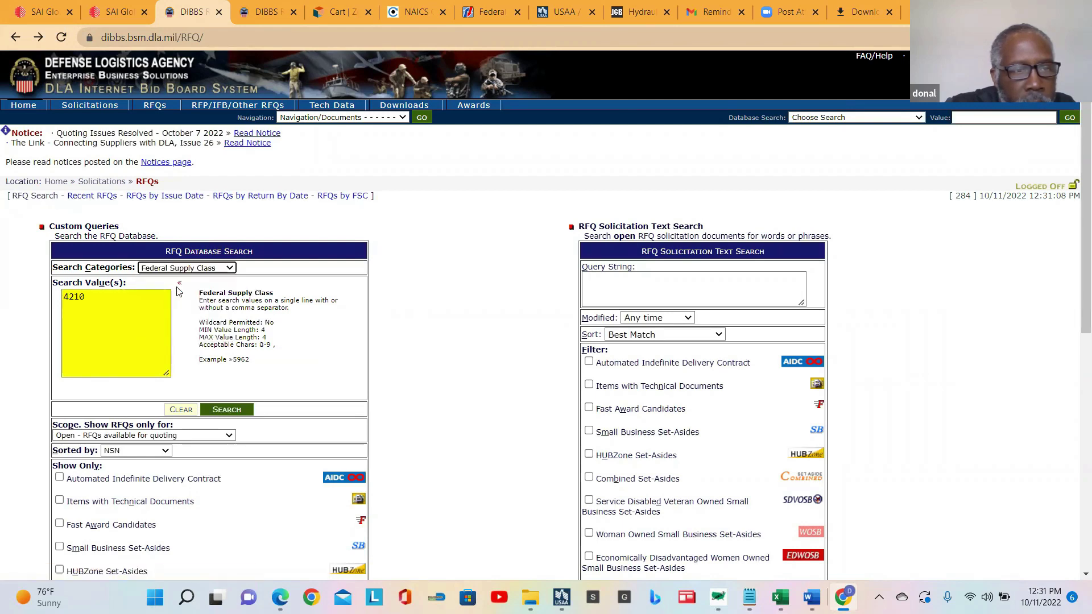
pyautogui.click(227, 412)
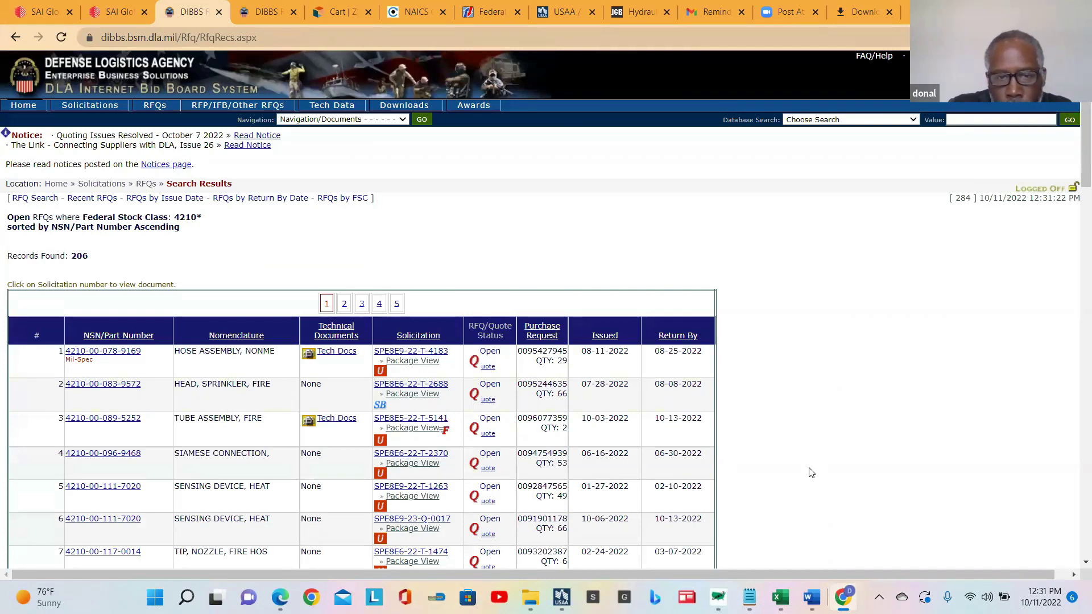
pyautogui.scroll(-2, 811, 473)
pyautogui.scroll(-12, 811, 473)
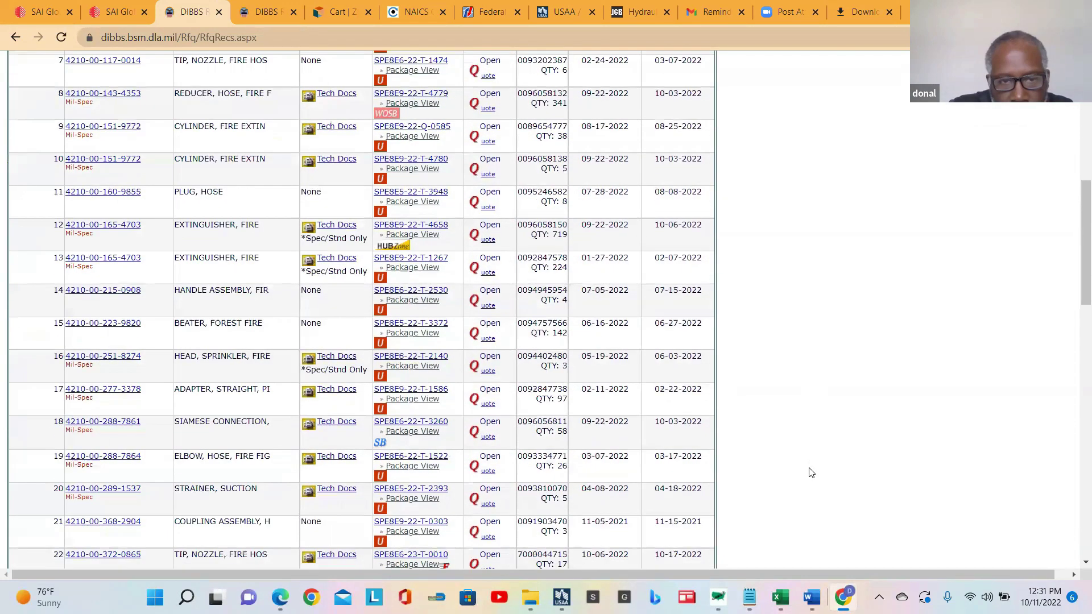
pyautogui.scroll(-5, 811, 473)
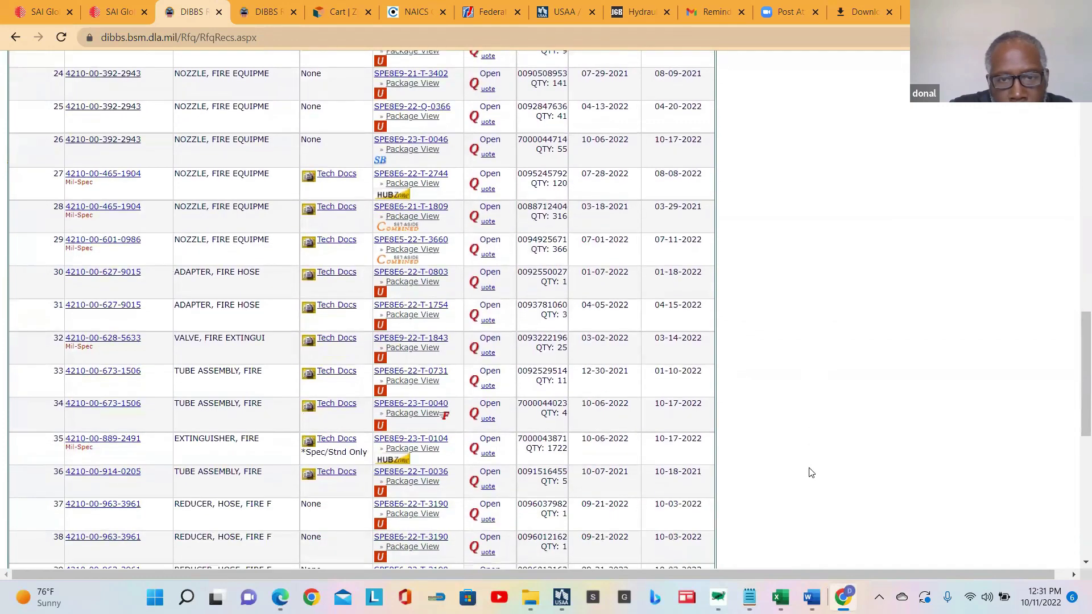
pyautogui.scroll(-4, 811, 473)
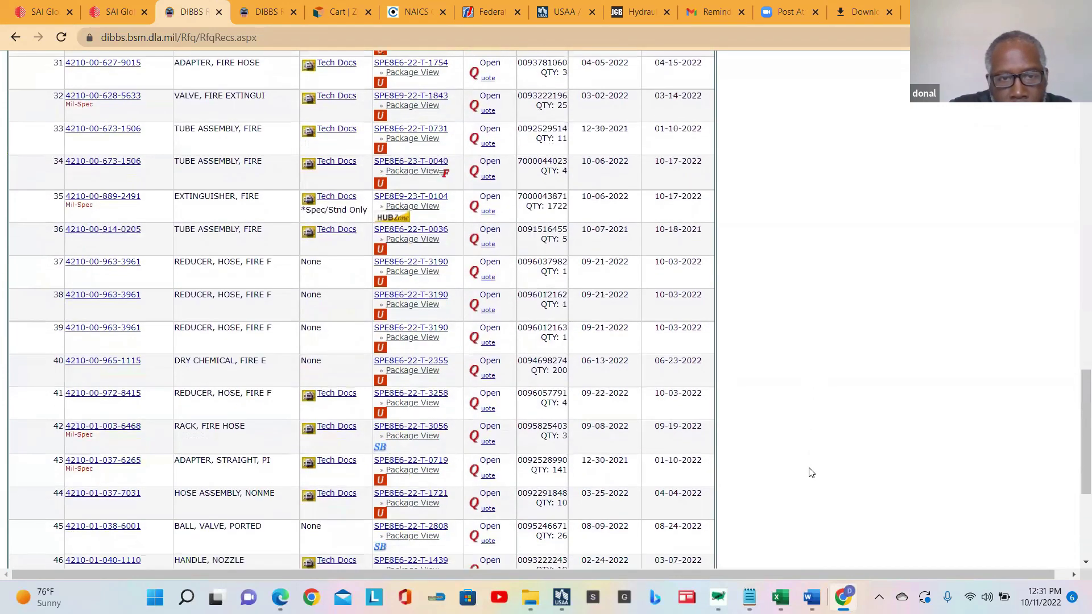
pyautogui.scroll(-5, 811, 473)
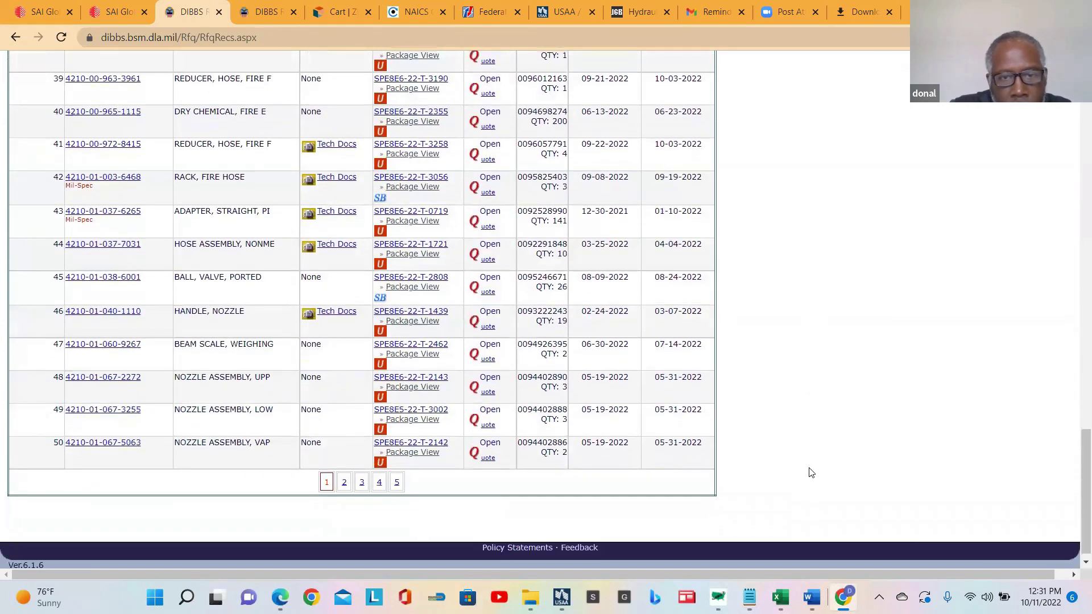
pyautogui.scroll(5, 811, 472)
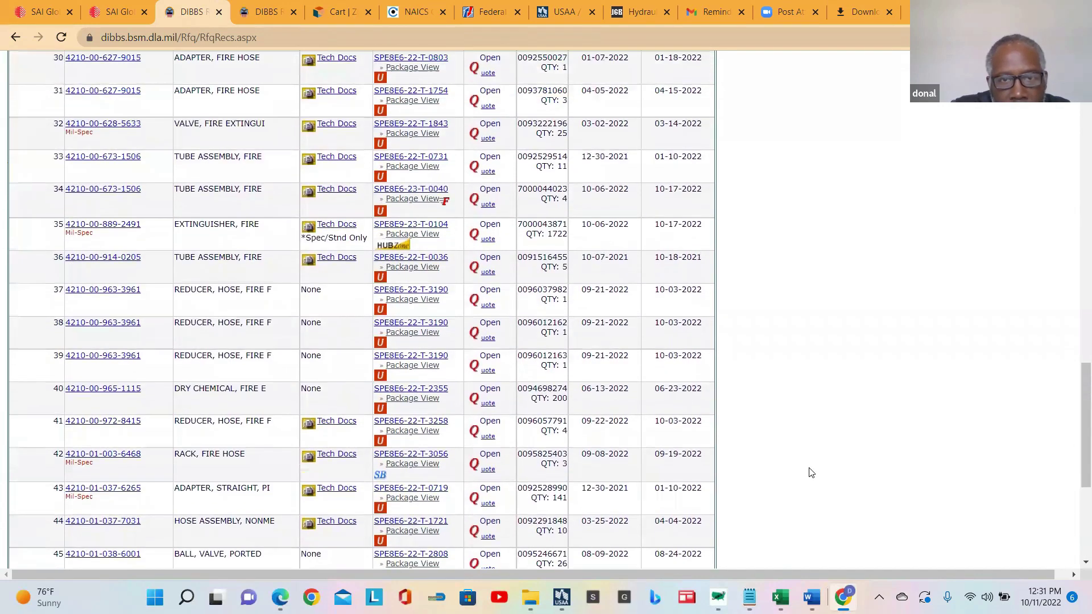
pyautogui.scroll(5, 811, 472)
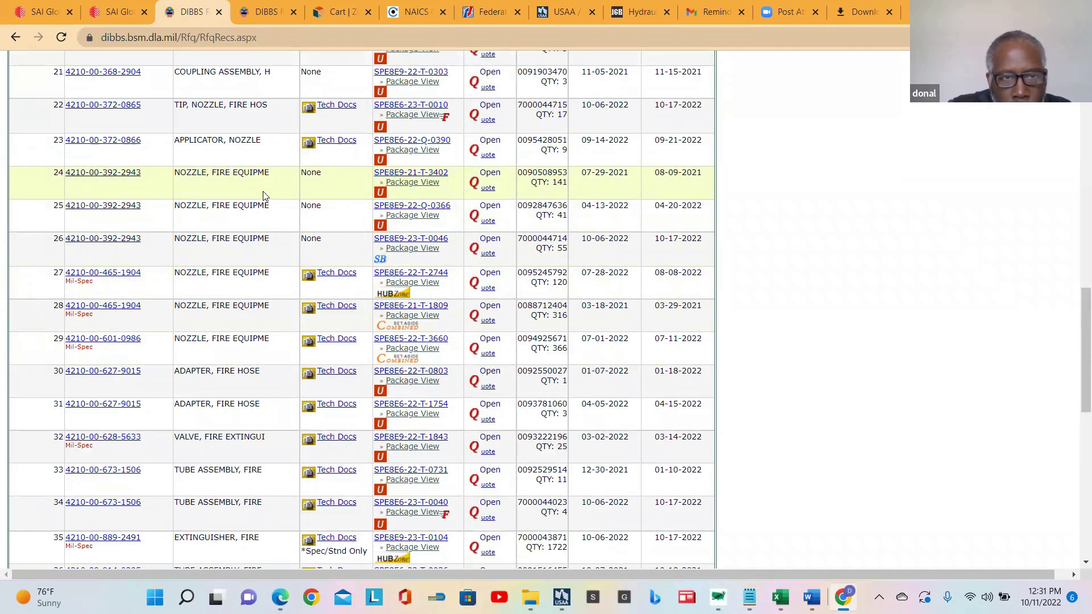
pyautogui.click(101, 178)
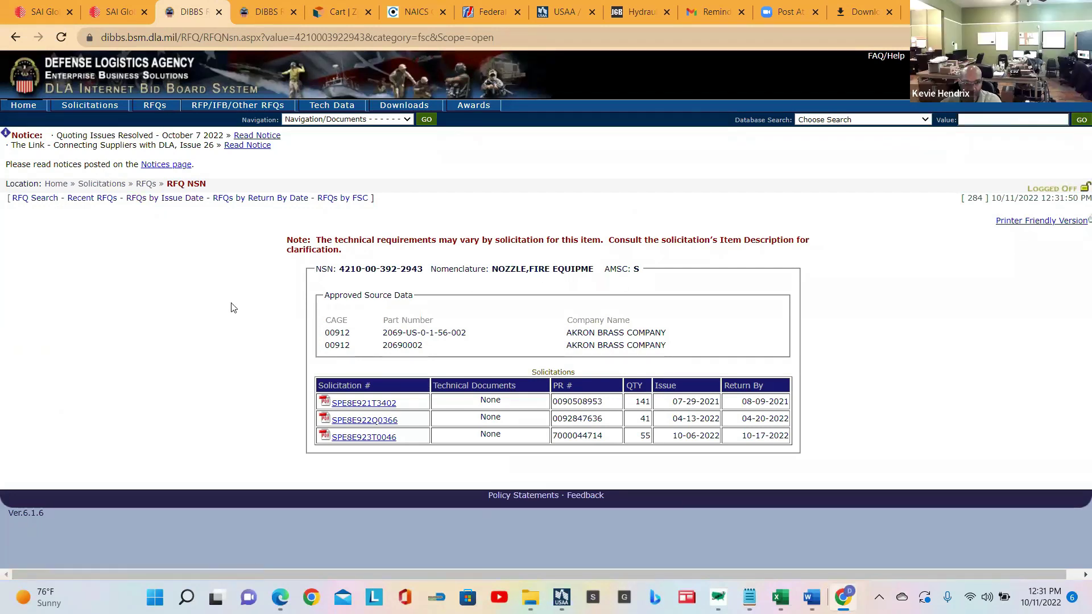
# - Check approved source CAGE 00912, then go back to the SAI Global FLIS search
pyautogui.moveTo(350, 334); pyautogui.dragTo(326, 335)
pyautogui.click(326, 335)
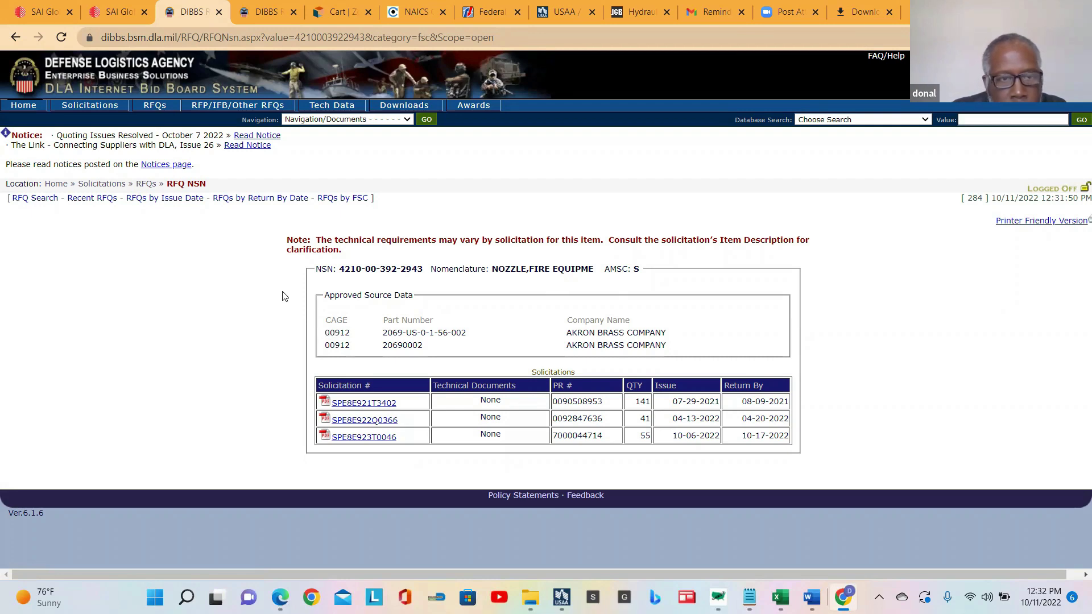
pyautogui.click(32, 14)
pyautogui.moveTo(91, 82)
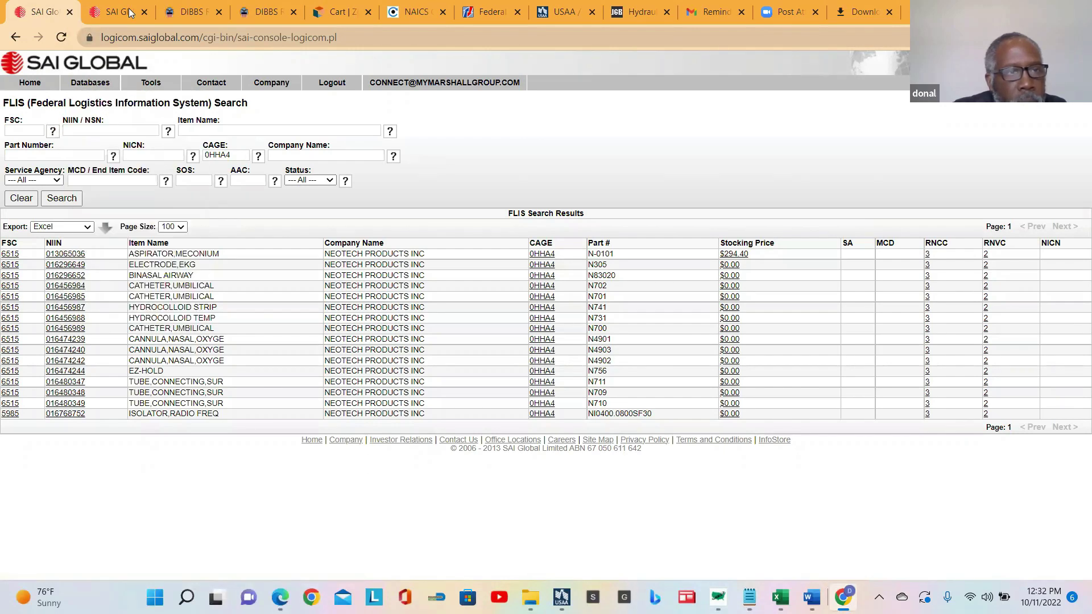
# - Run a SAI Global RFQ full-text search for CAGE 00912
pyautogui.click(130, 12)
pyautogui.click(149, 137)
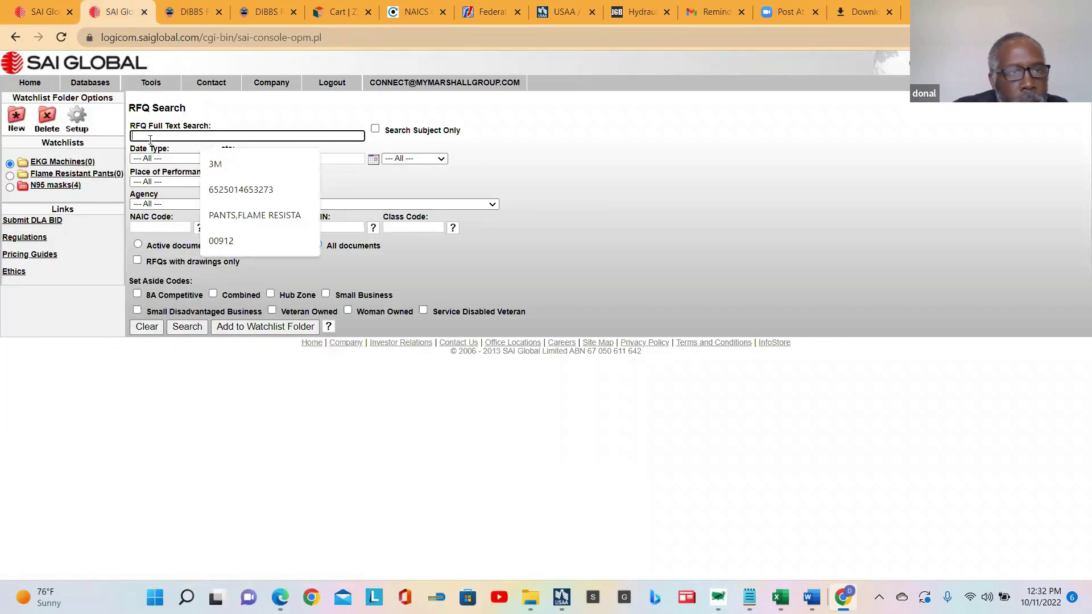
pyautogui.click(226, 242)
pyautogui.click(190, 327)
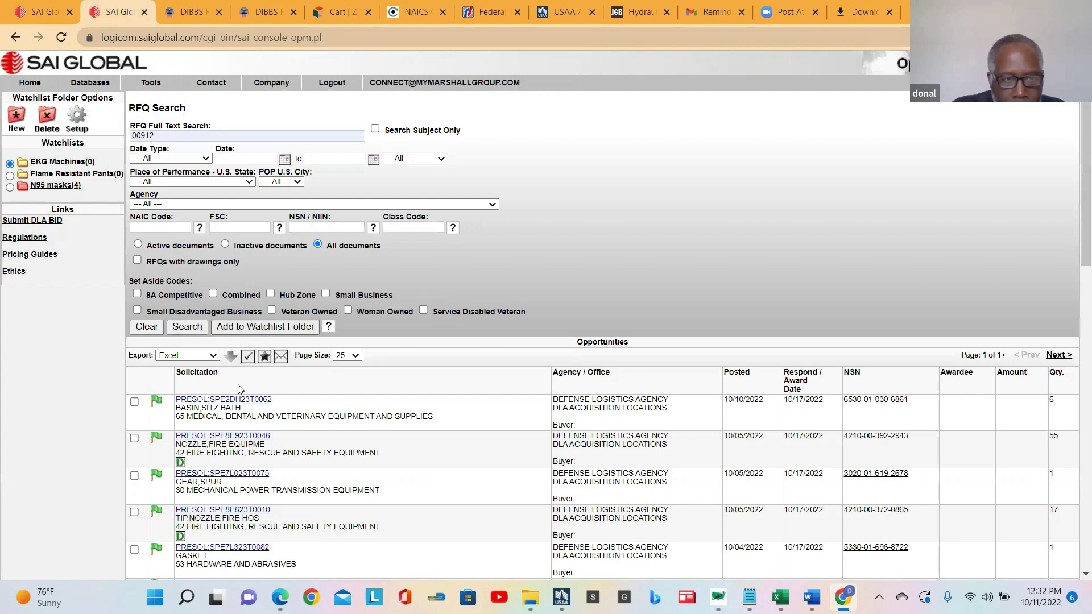
pyautogui.scroll(-5, 63, 522)
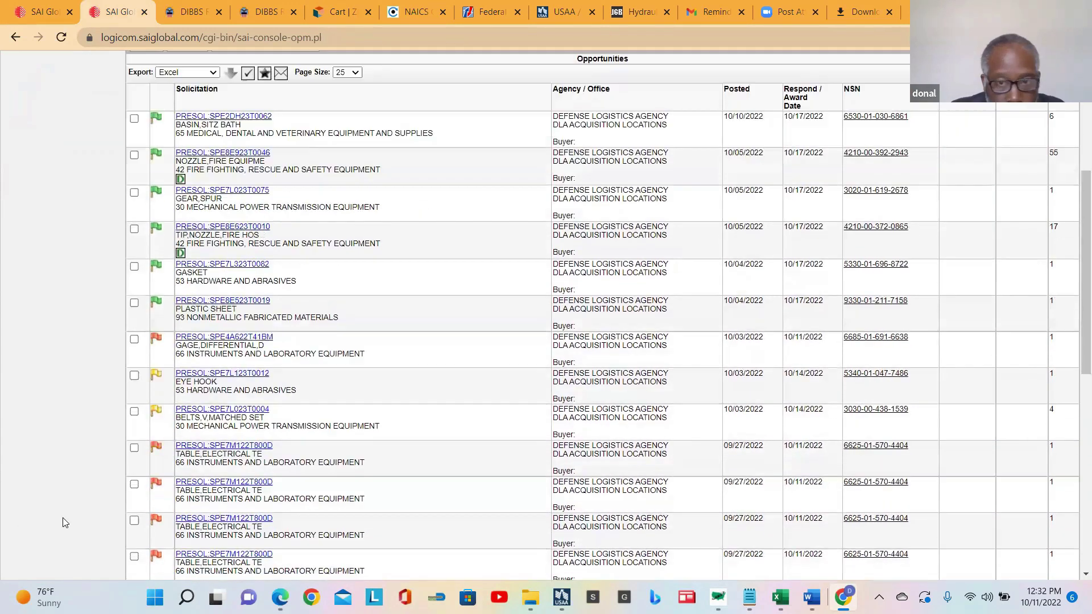
pyautogui.scroll(1, 64, 522)
pyautogui.scroll(4, 62, 518)
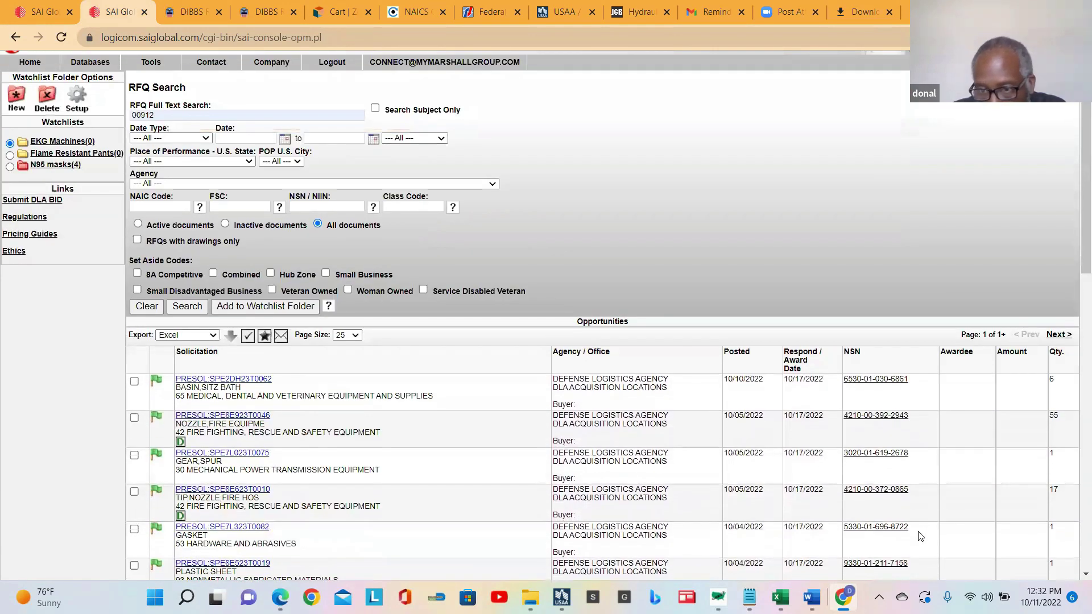
pyautogui.click(873, 418)
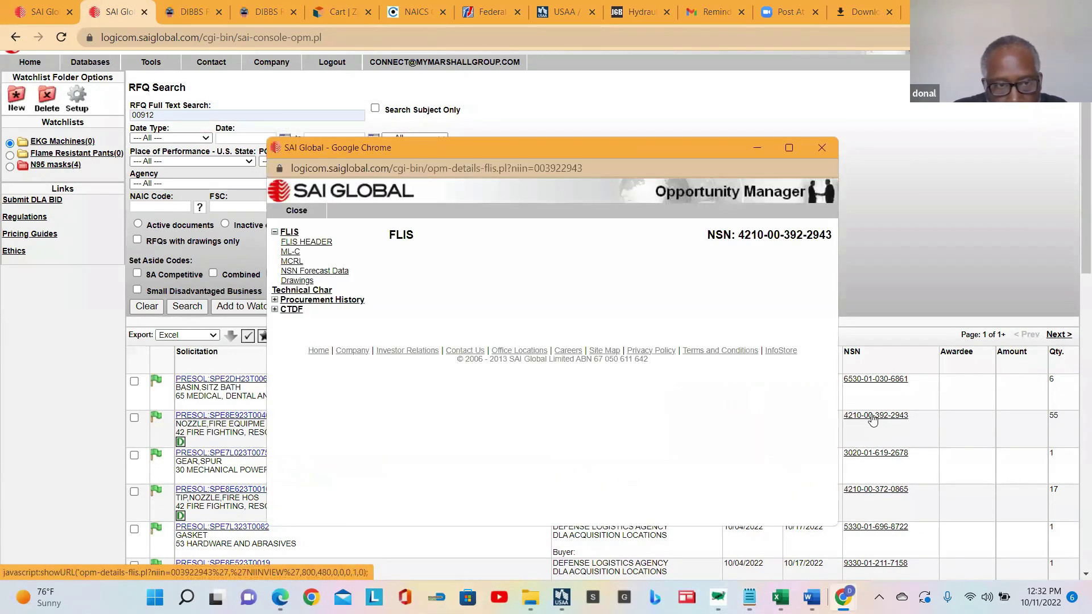
pyautogui.click(342, 301)
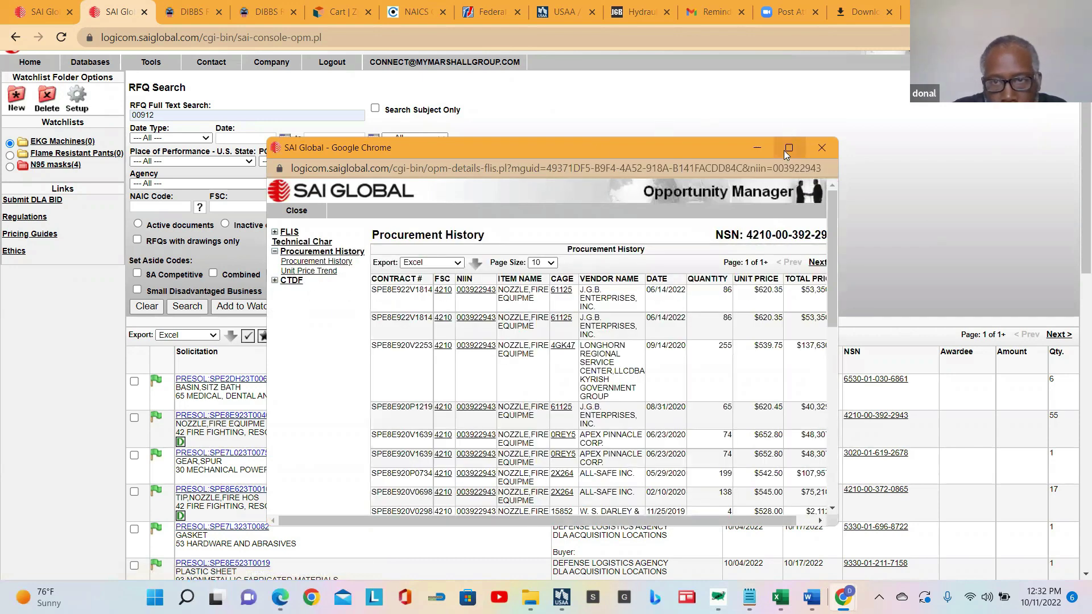
pyautogui.click(787, 148)
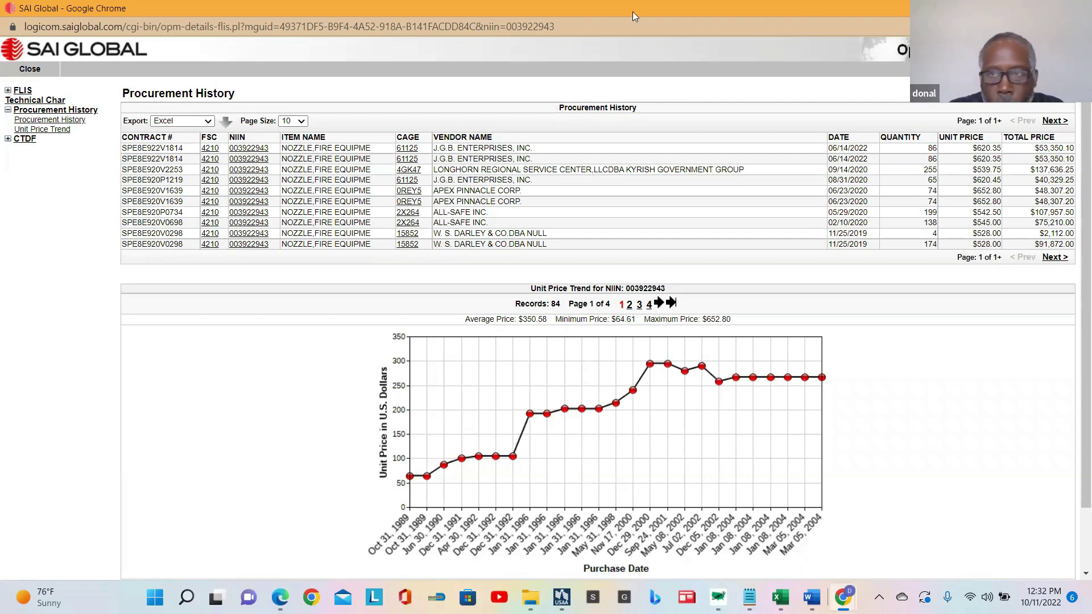
pyautogui.moveTo(496, 8); pyautogui.dragTo(496, 158)
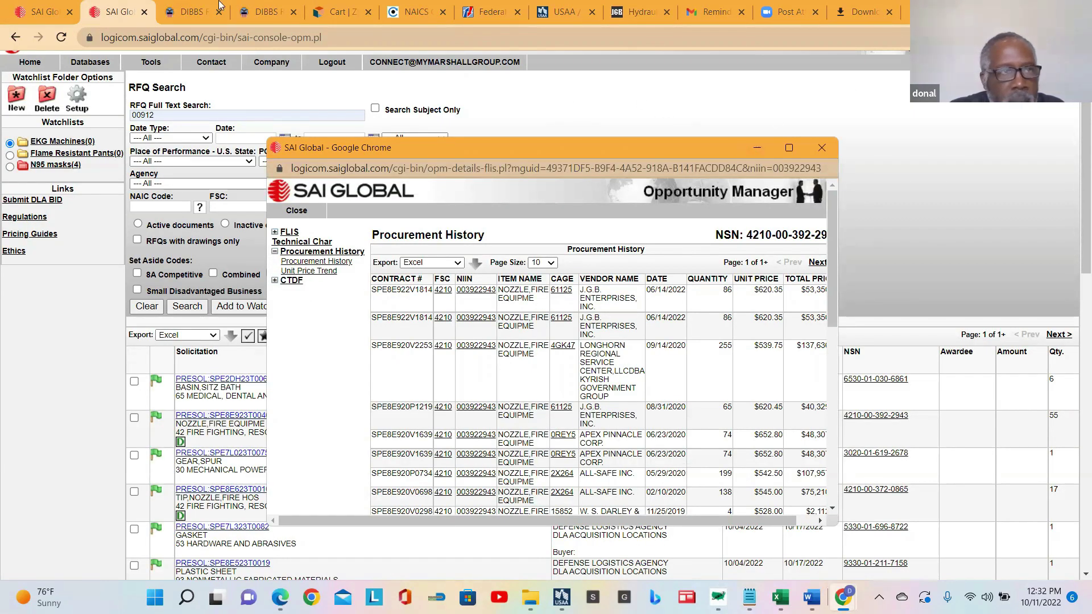
pyautogui.click(43, 10)
pyautogui.click(43, 11)
pyautogui.click(131, 8)
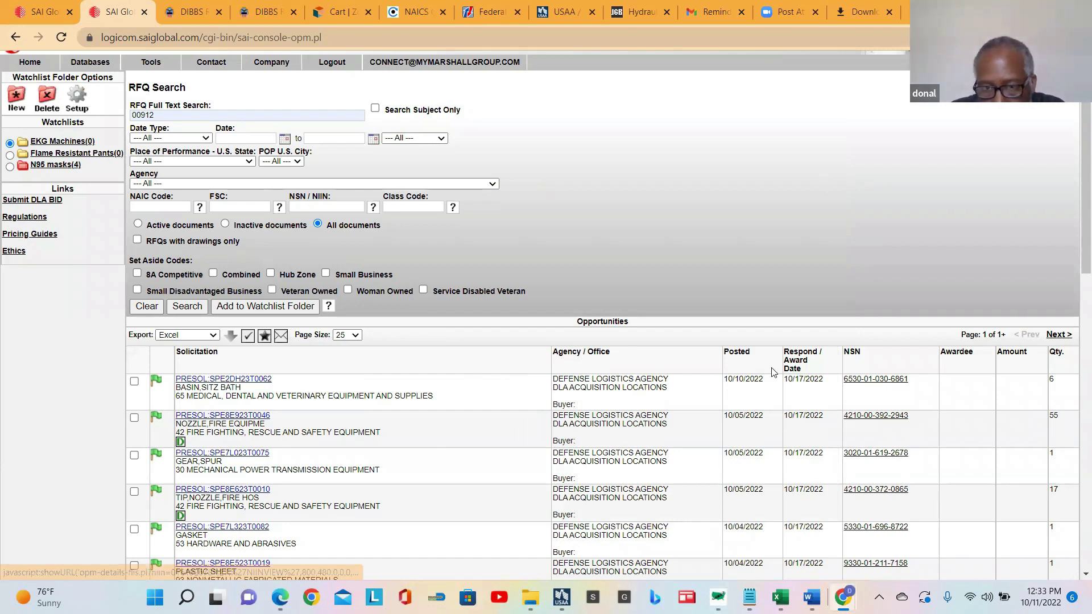
pyautogui.rightClick(868, 417)
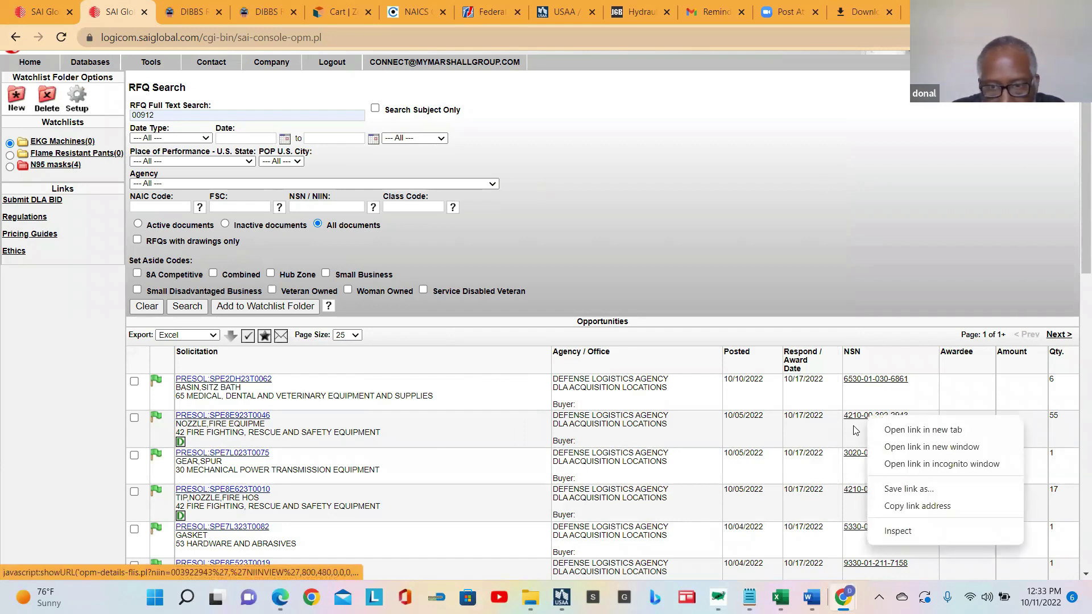
pyautogui.rightClick(852, 433)
pyautogui.click(874, 420)
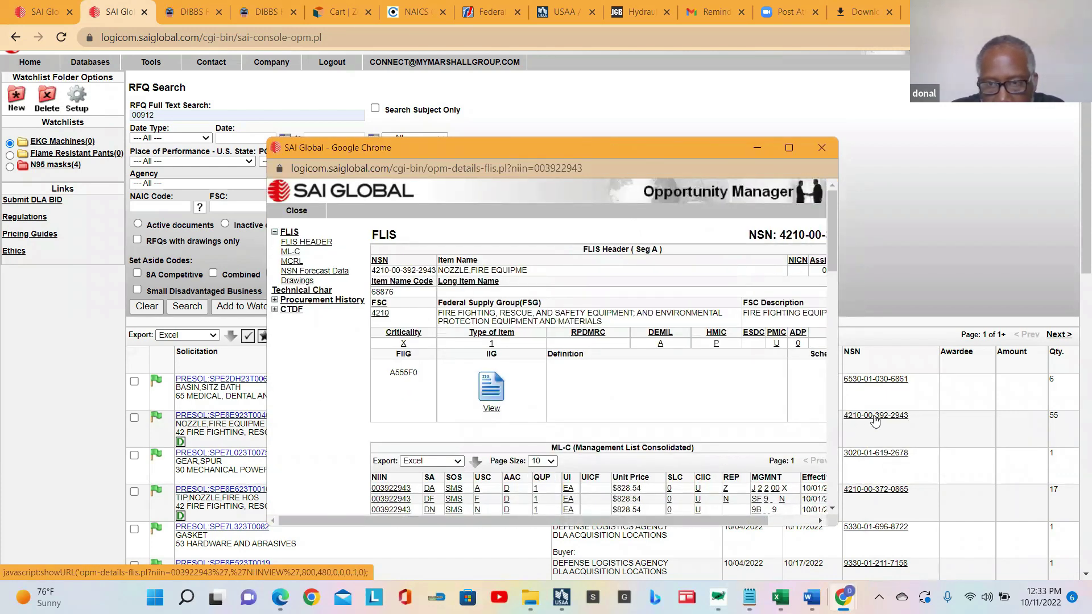
pyautogui.click(988, 206)
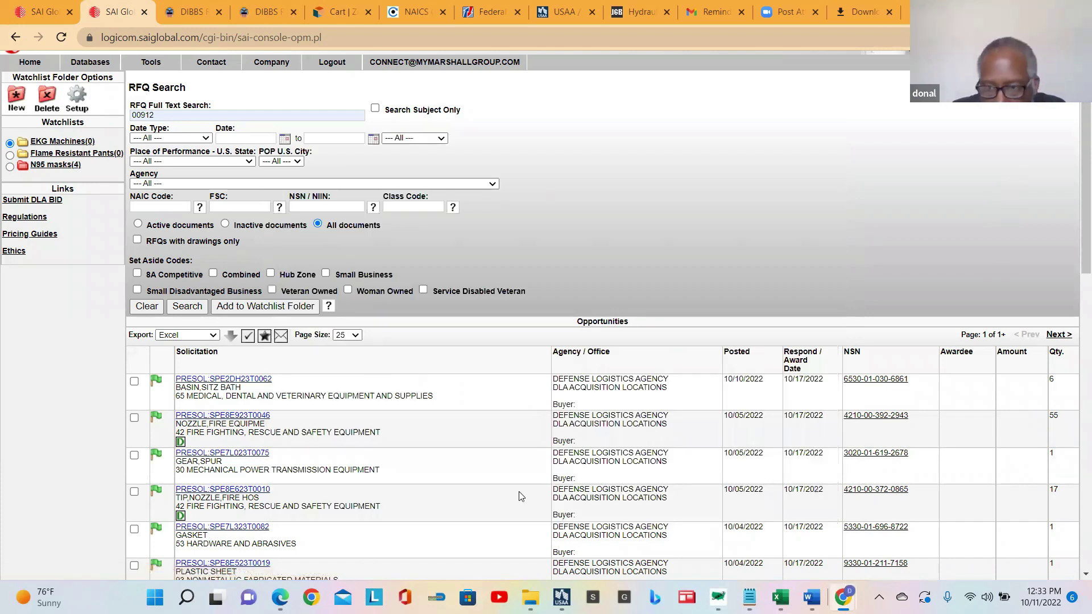
pyautogui.click(207, 418)
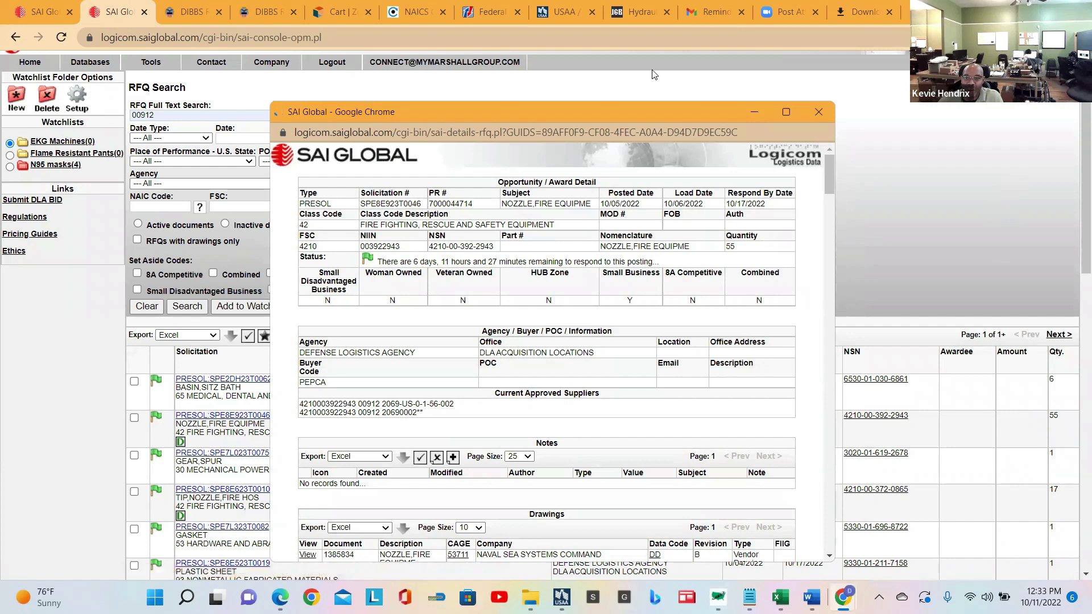
pyautogui.click(818, 112)
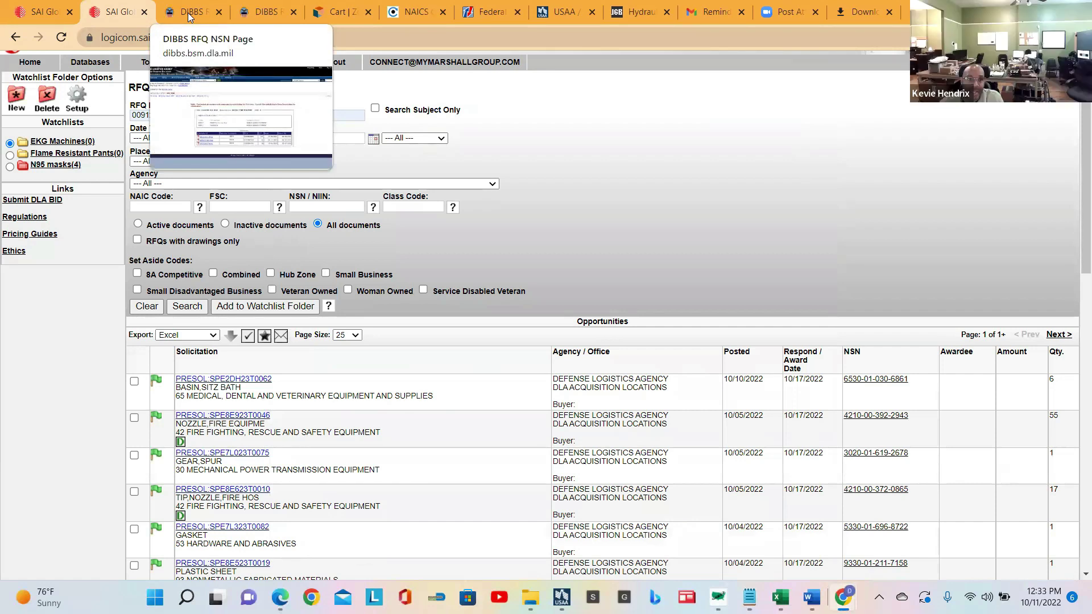
pyautogui.click(188, 12)
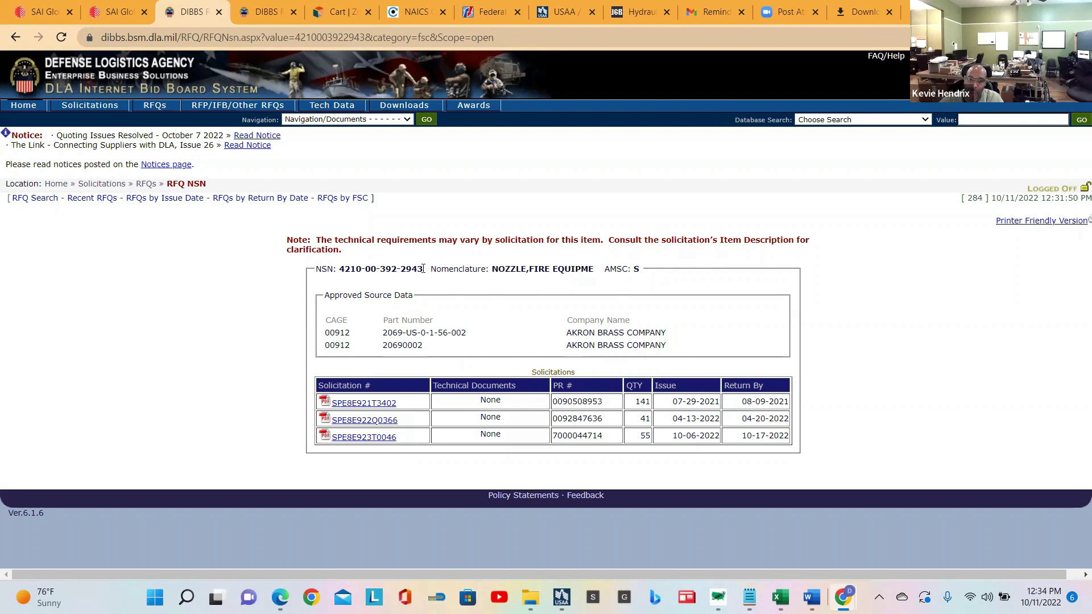
pyautogui.moveTo(424, 268); pyautogui.dragTo(341, 270)
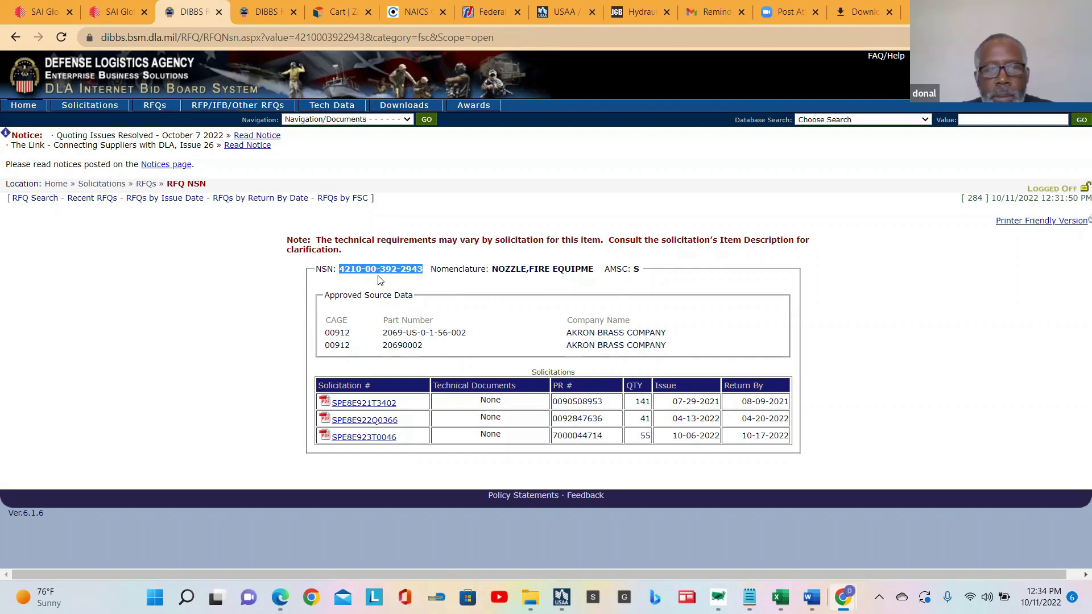
pyautogui.hotkey('ctrl', 'c')
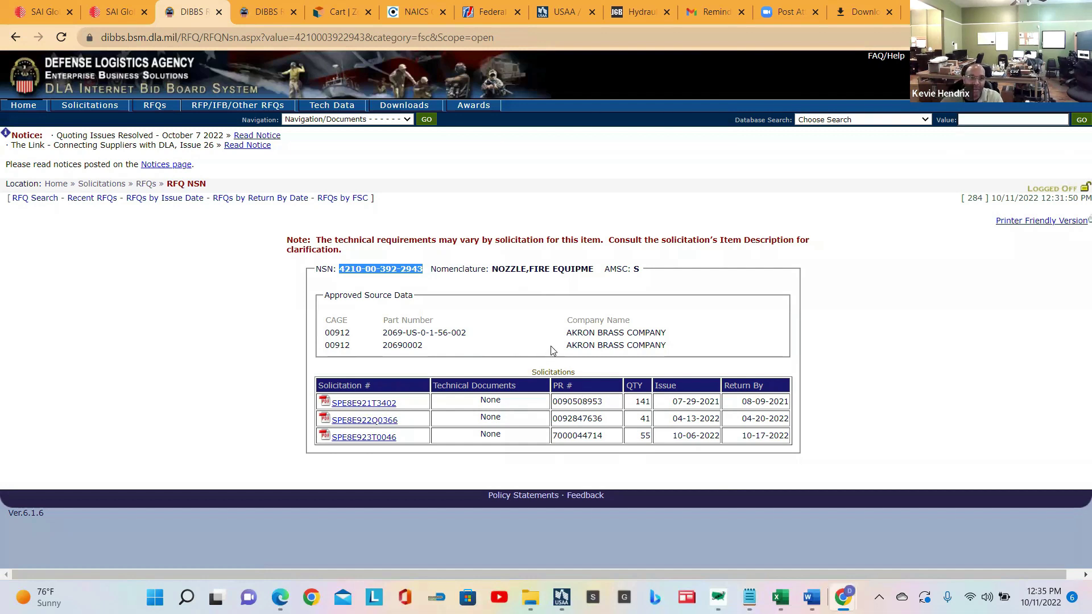
pyautogui.click(110, 12)
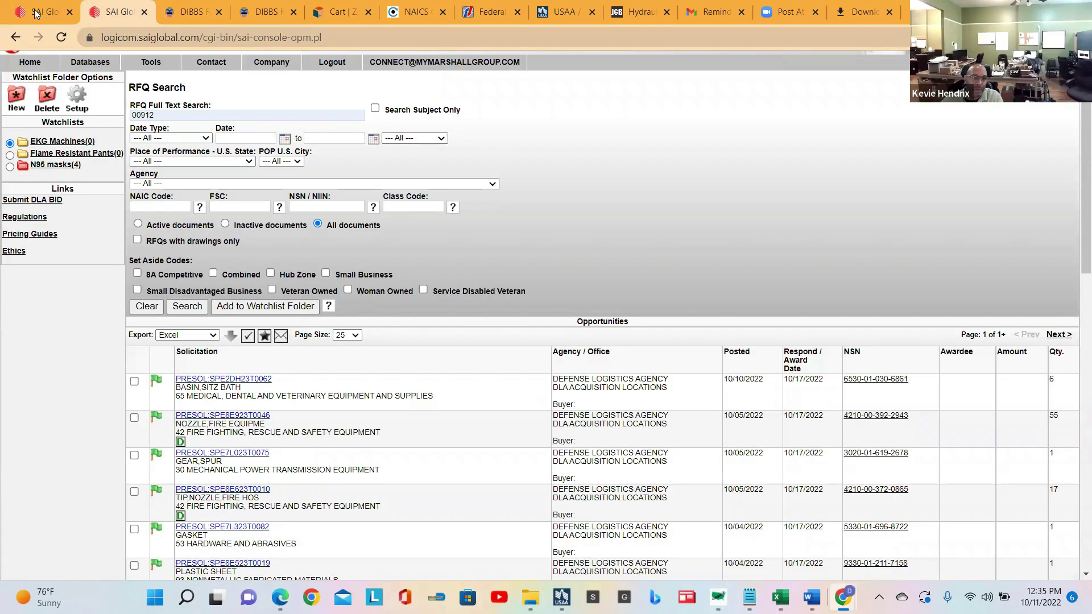
pyautogui.click(35, 12)
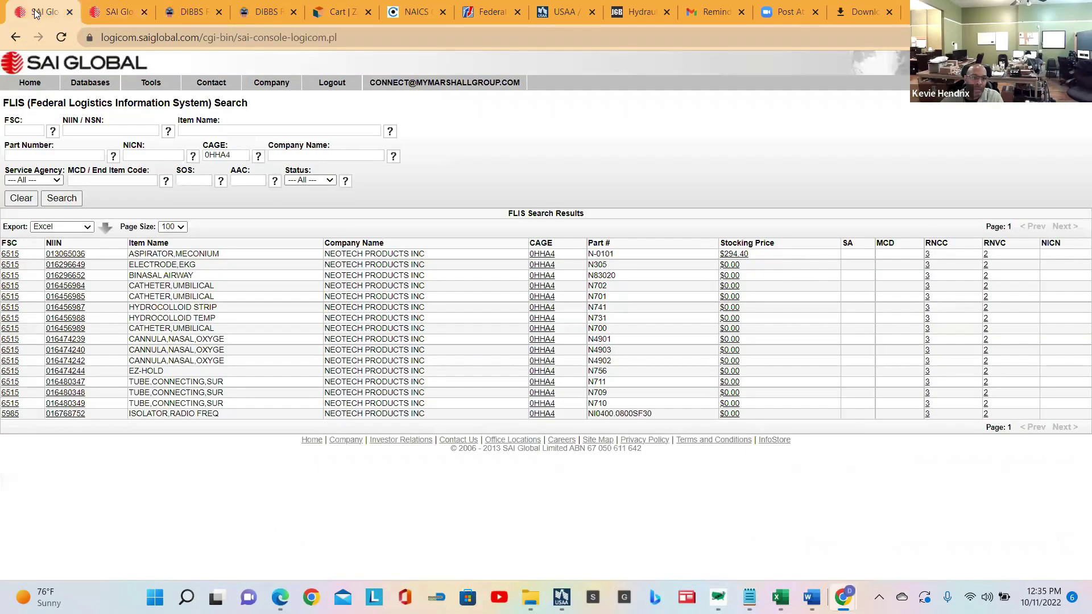
pyautogui.click(22, 199)
pyautogui.click(91, 130)
pyautogui.hotkey('ctrl', 'v')
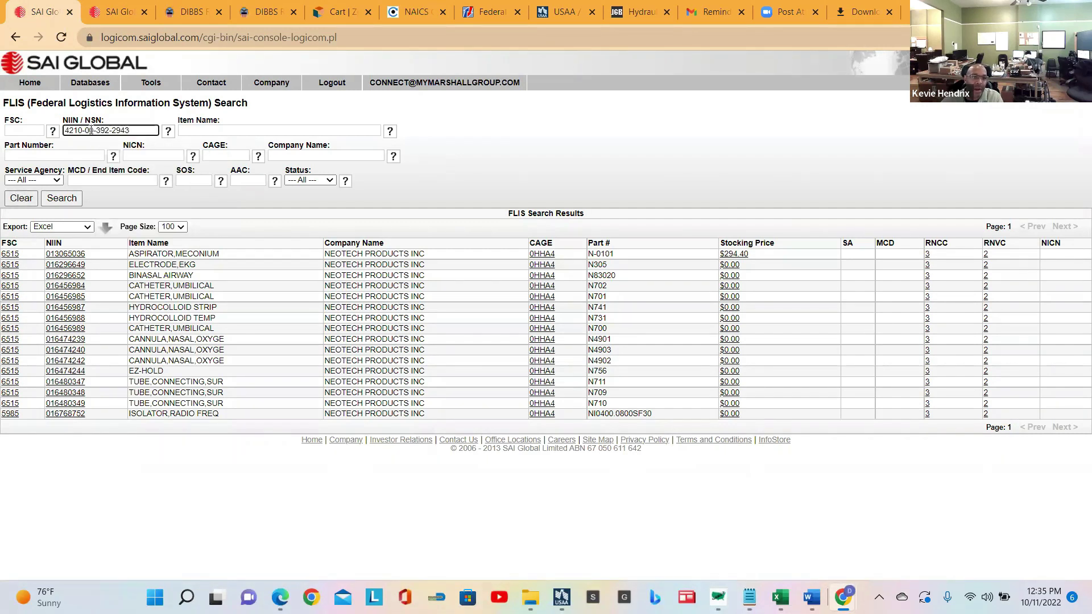
pyautogui.click(69, 197)
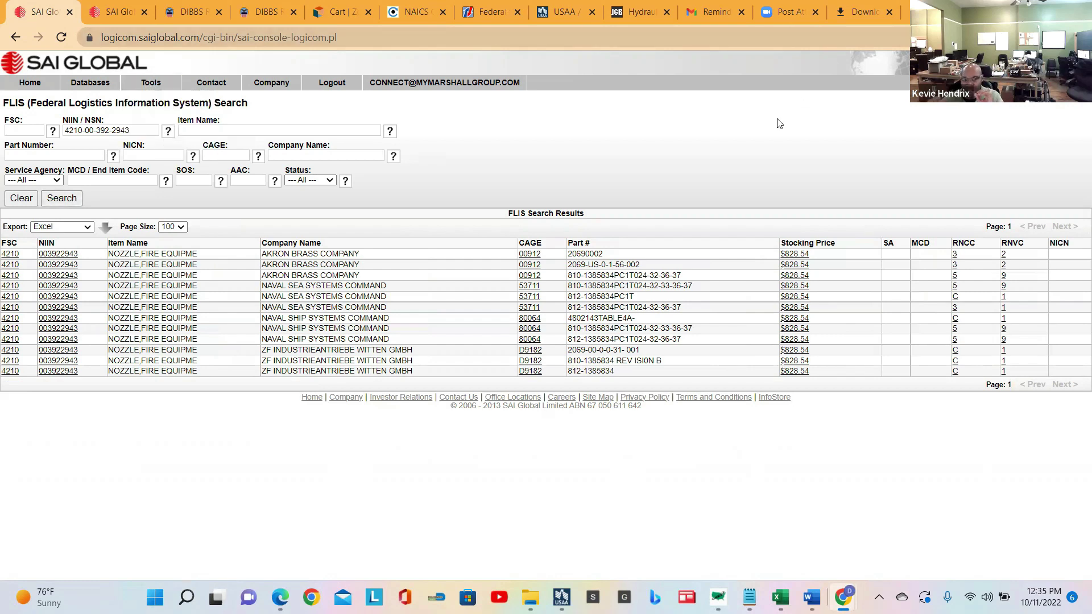
pyautogui.moveTo(778, 119); pyautogui.dragTo(815, 439)
pyautogui.click(816, 439)
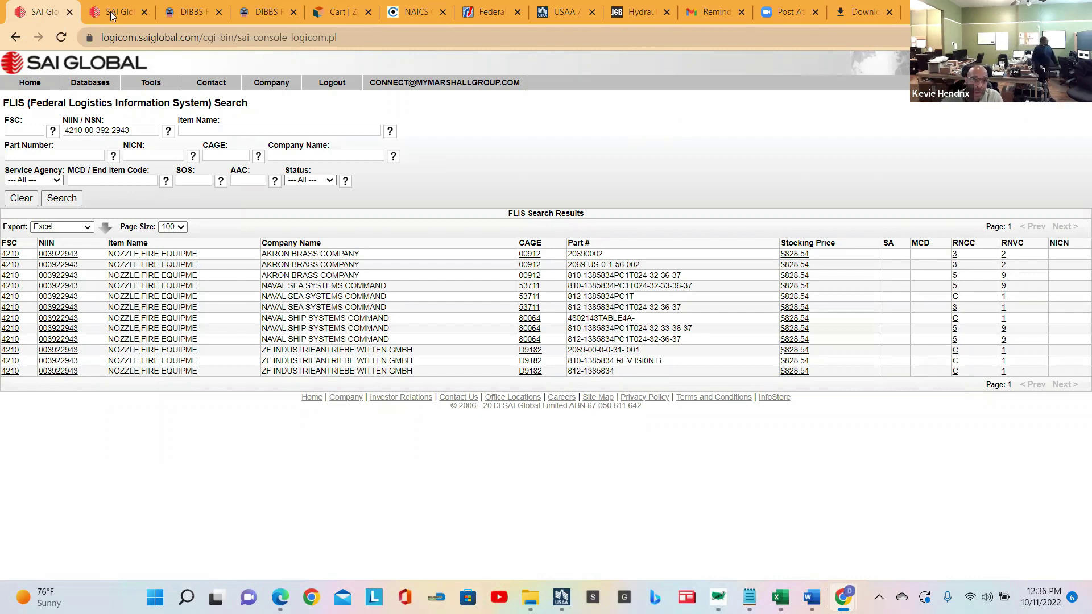
# - Create a new watchlist named AKRON BRASS CO and select it
pyautogui.moveTo(111, 12)
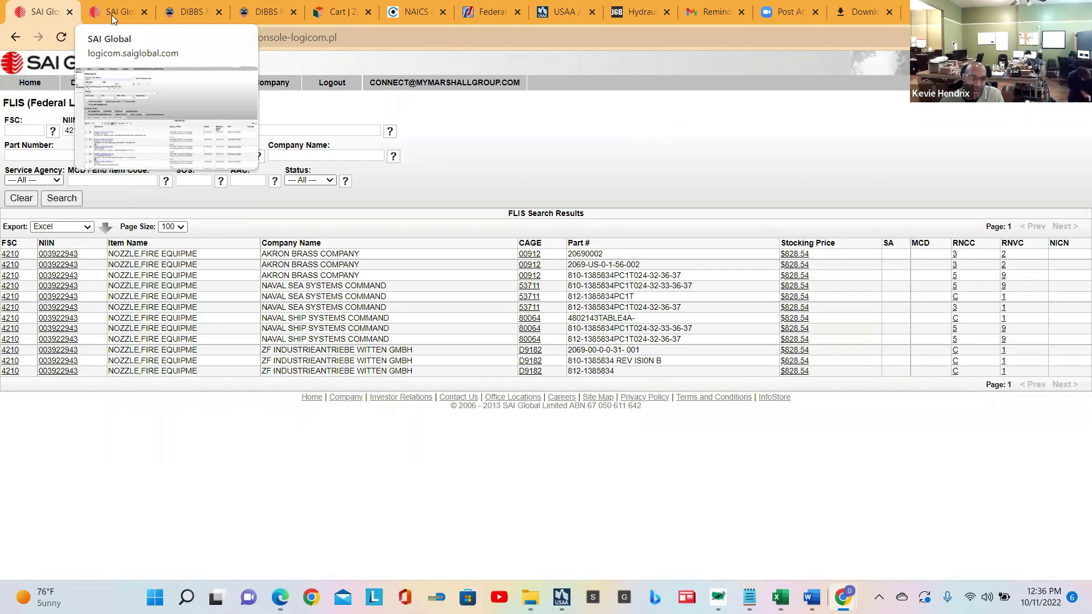
pyautogui.click(112, 15)
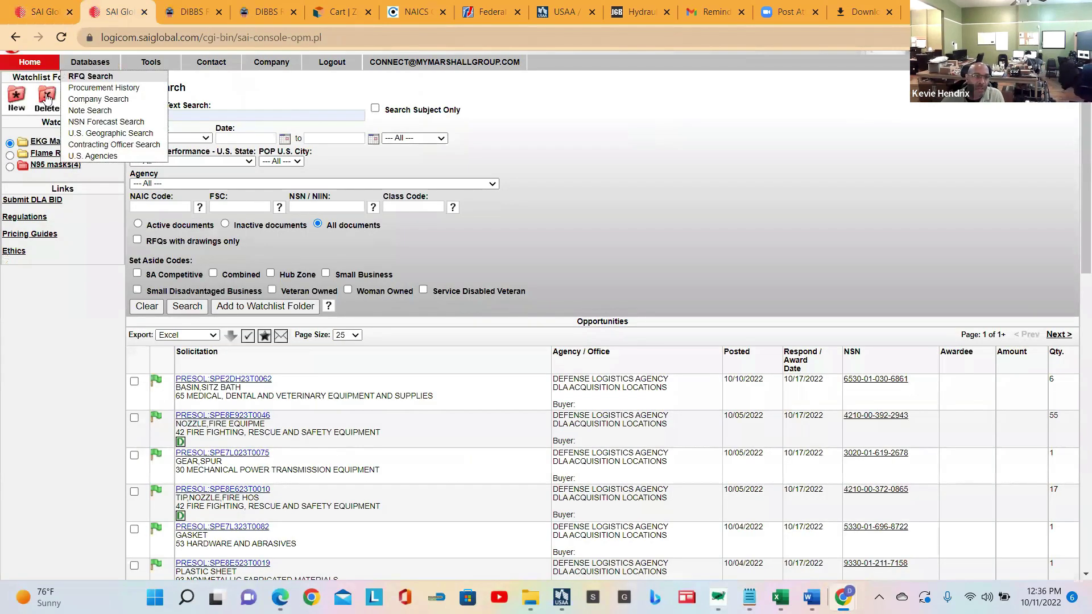
pyautogui.click(17, 97)
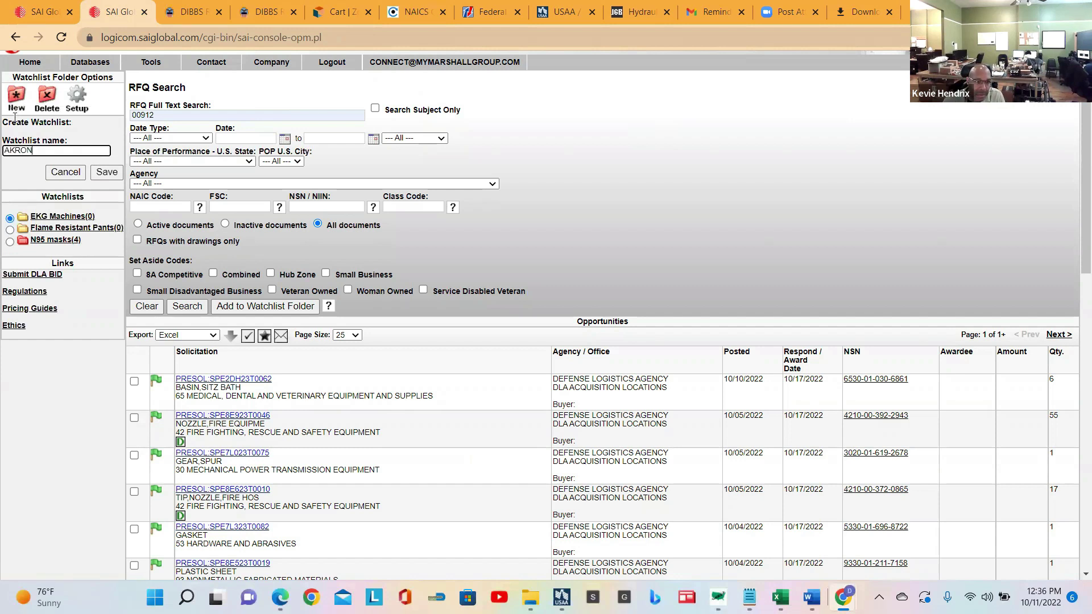
pyautogui.write('RASS CO')
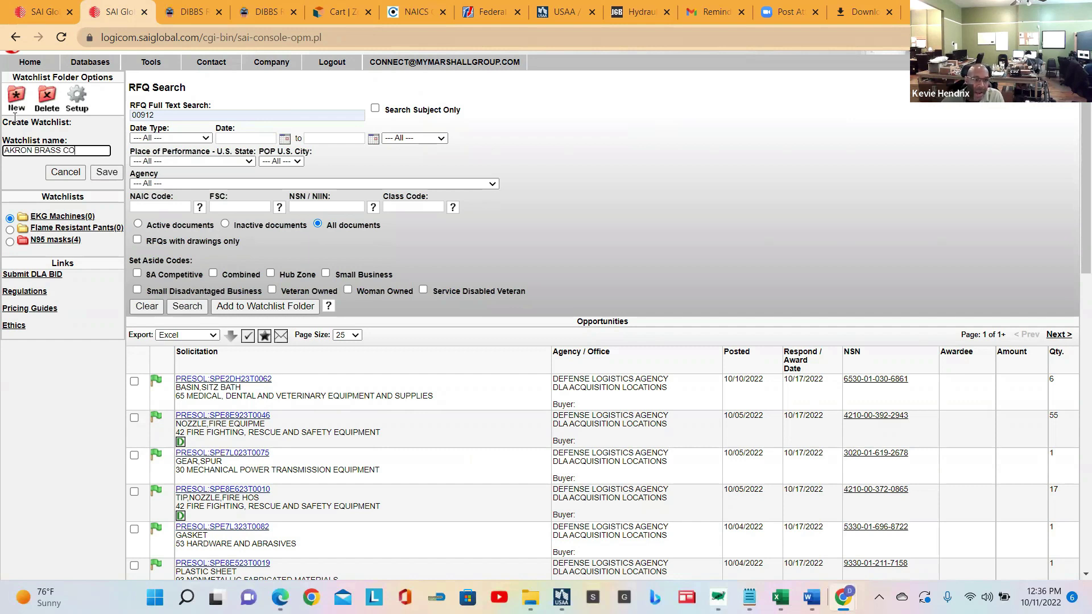
pyautogui.click(116, 175)
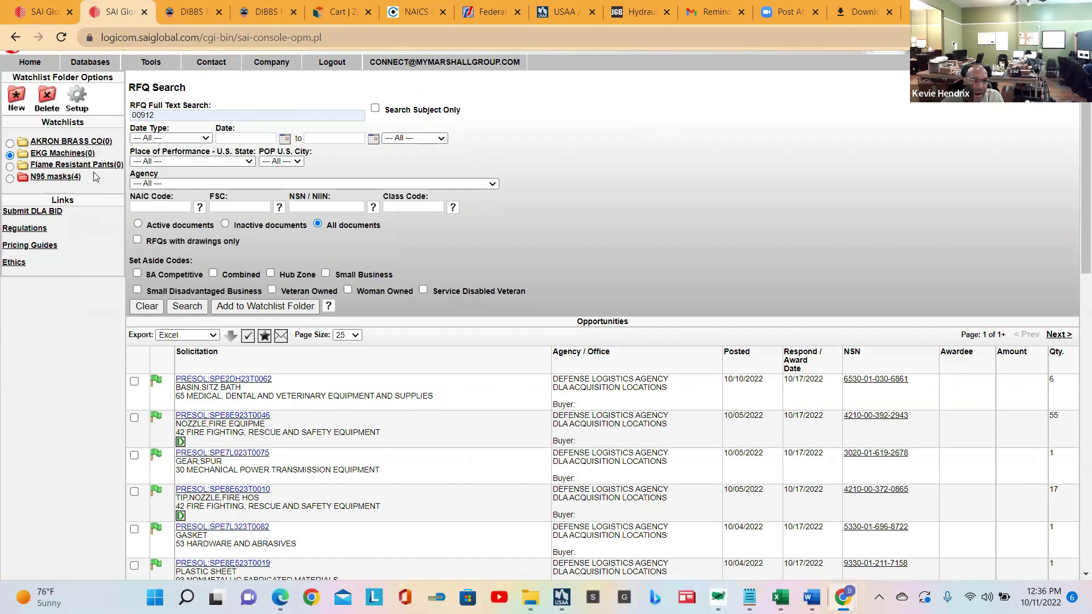
pyautogui.click(10, 143)
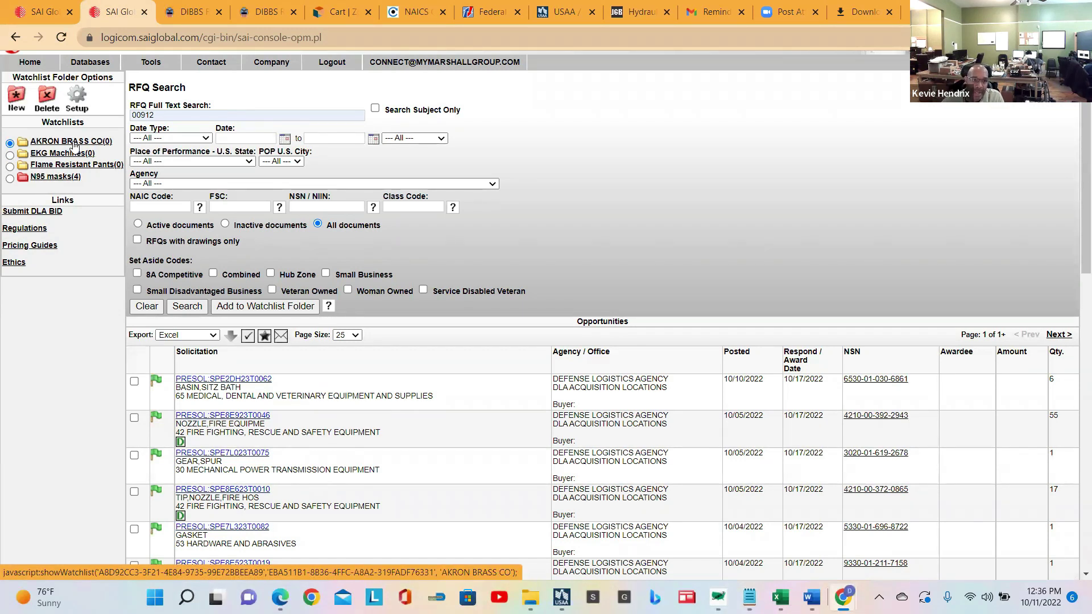
# - Set AKRON BRASS CO to keep items 30 days, email the account owner, and begin a new criterion
pyautogui.click(79, 98)
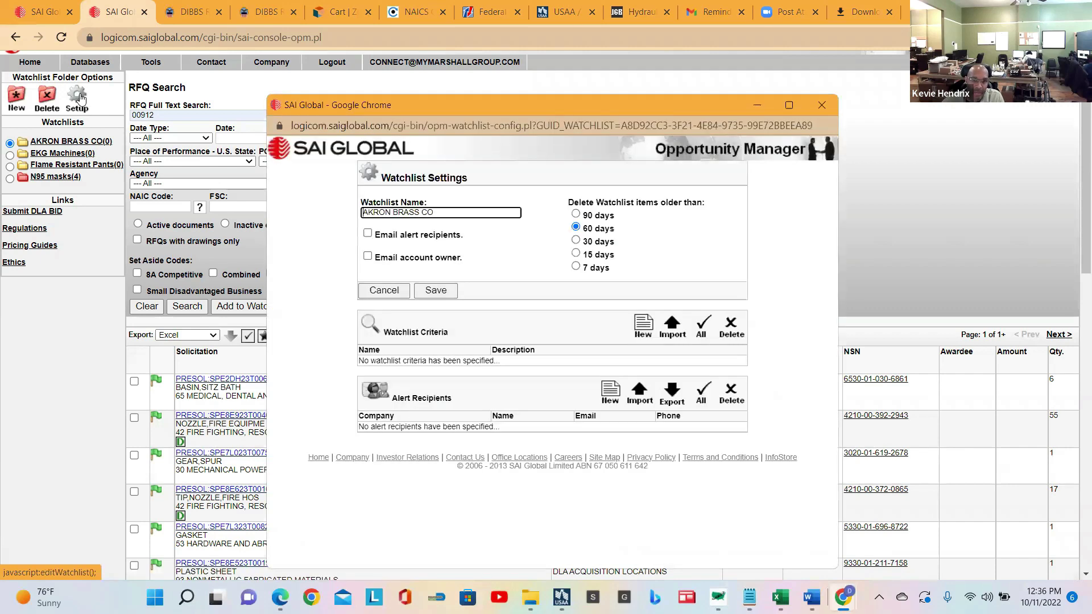
pyautogui.click(576, 241)
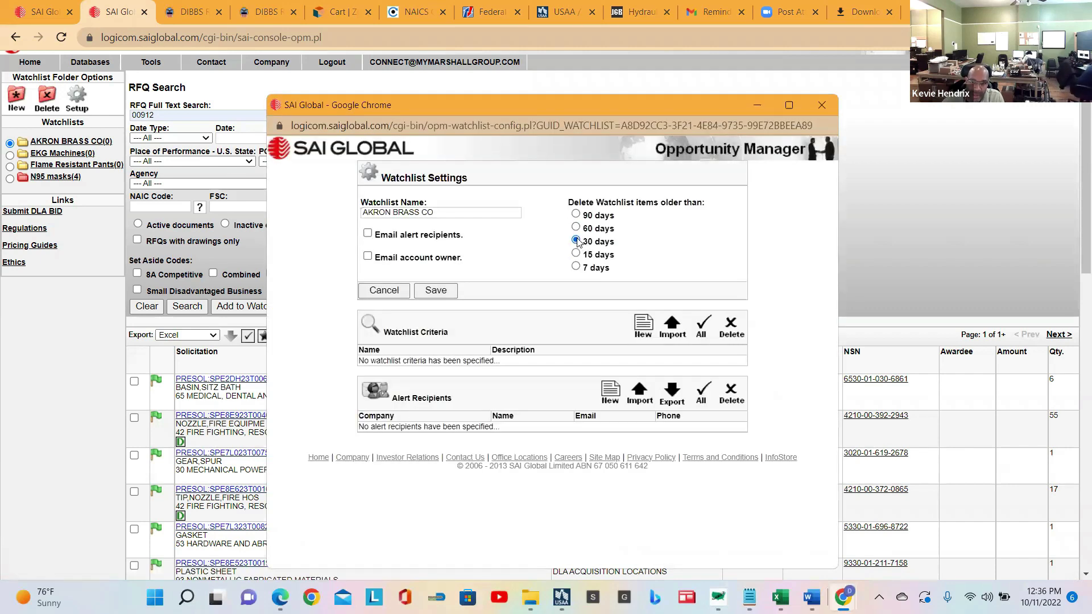
pyautogui.click(368, 257)
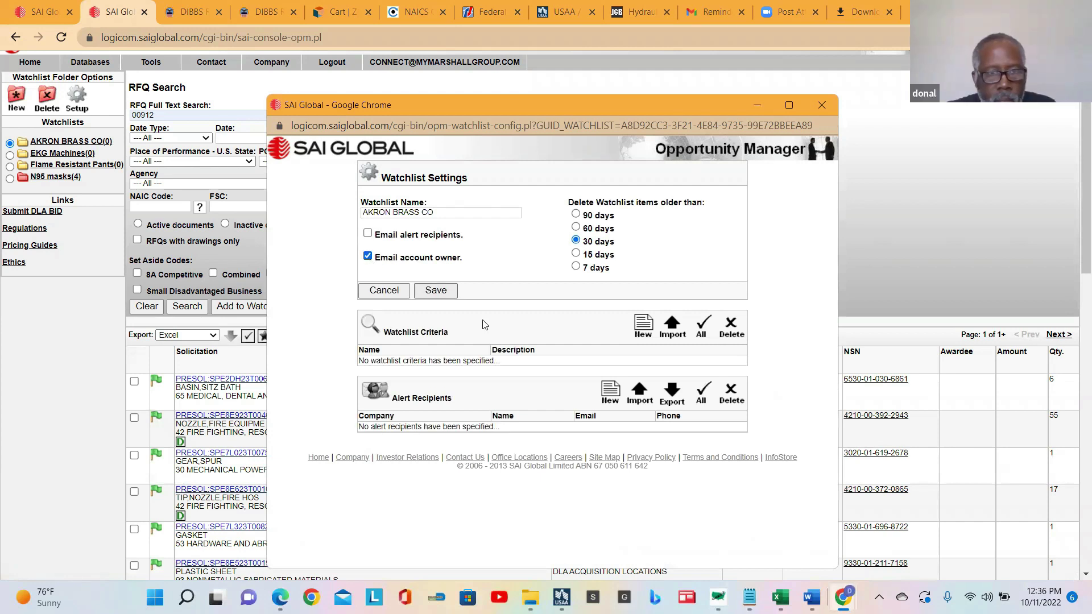
pyautogui.click(672, 328)
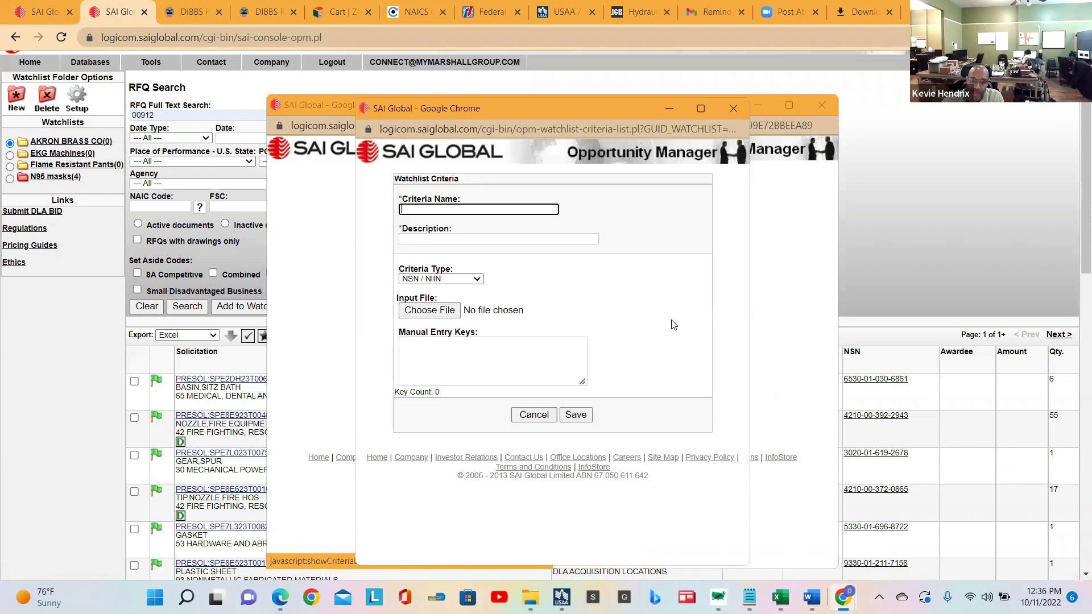
pyautogui.click(425, 210)
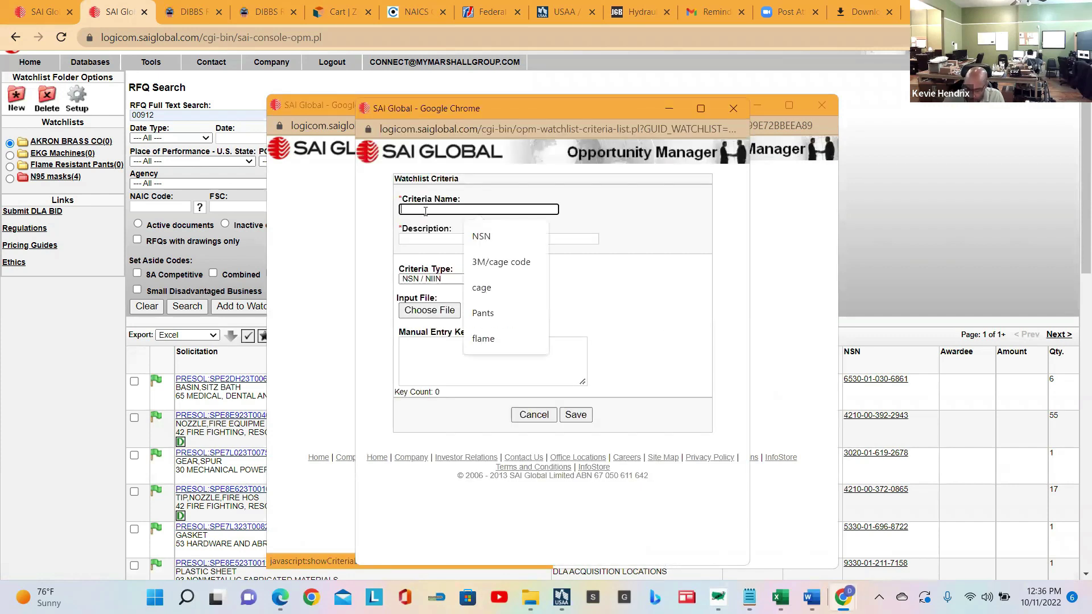
pyautogui.write('NSN')
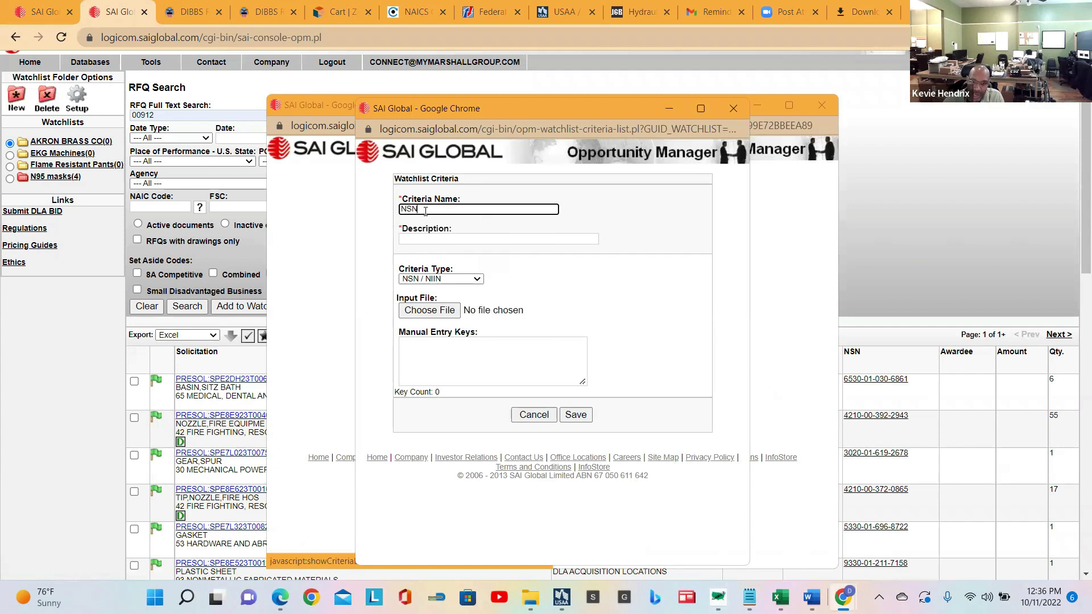
pyautogui.press('Tab')
pyautogui.write('NSN')
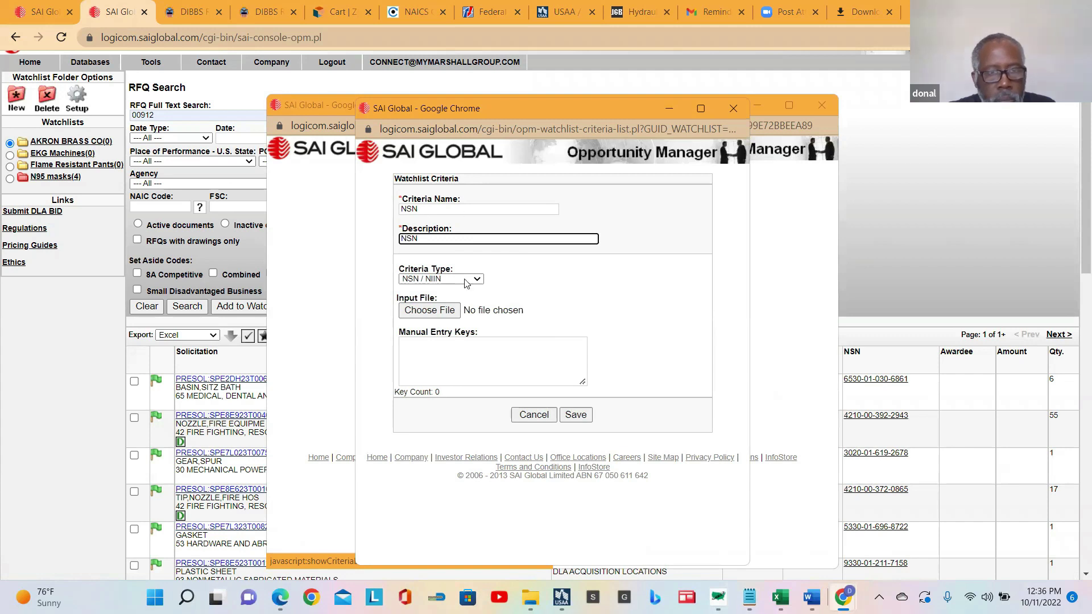
pyautogui.click(450, 348)
pyautogui.hotkey('ctrl', 'v')
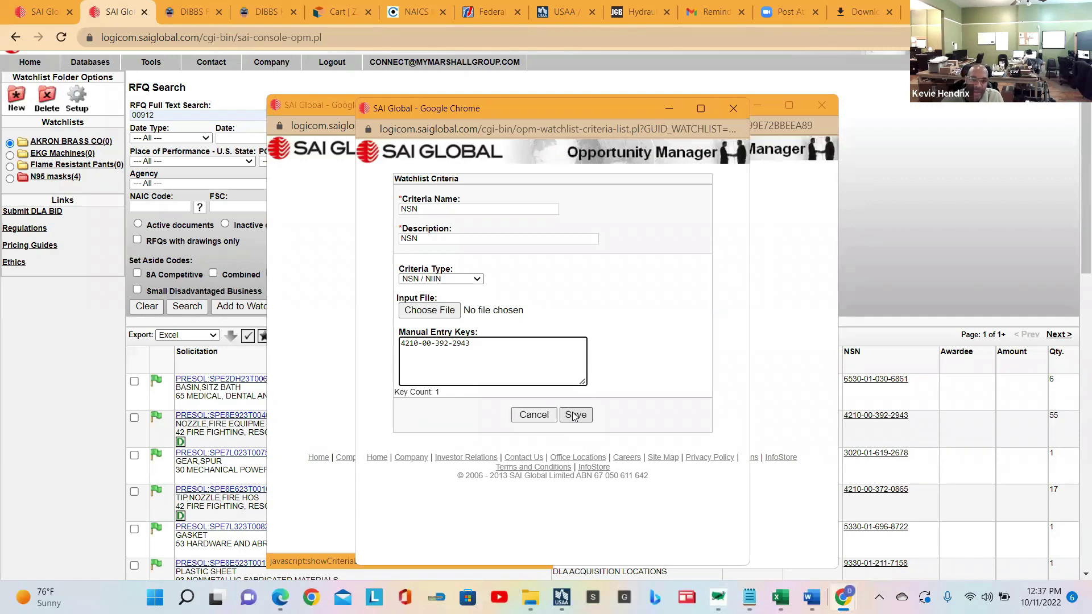
pyautogui.press('BackSpace')
pyautogui.press('Left')
pyautogui.press('Left')
pyautogui.press('Left')
pyautogui.press('BackSpace')
pyautogui.press('Left')
pyautogui.press('Left')
pyautogui.press('BackSpace')
pyautogui.press('End')
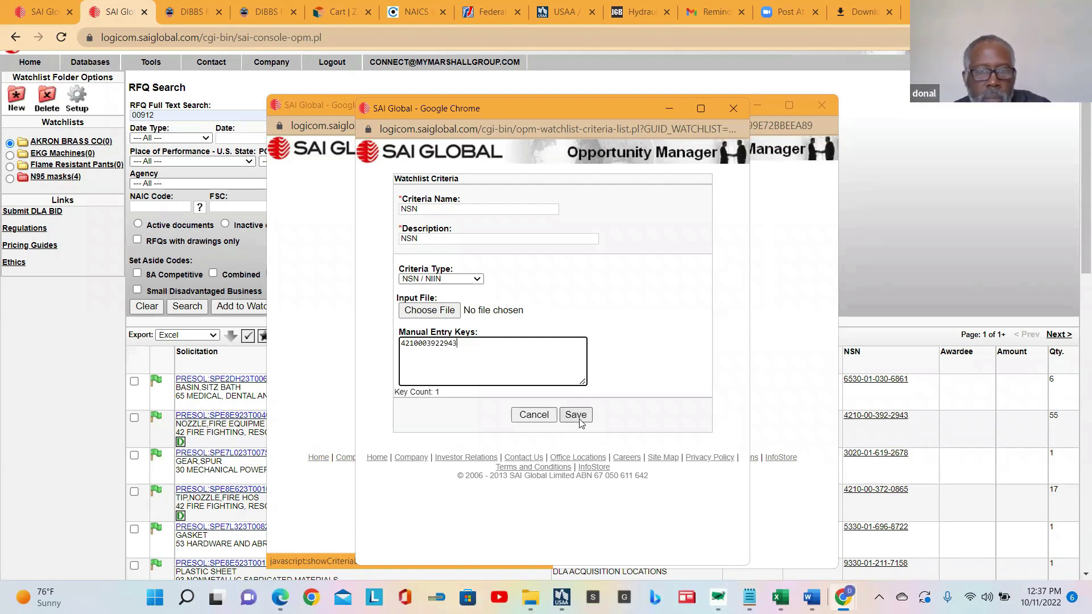
pyautogui.click(578, 416)
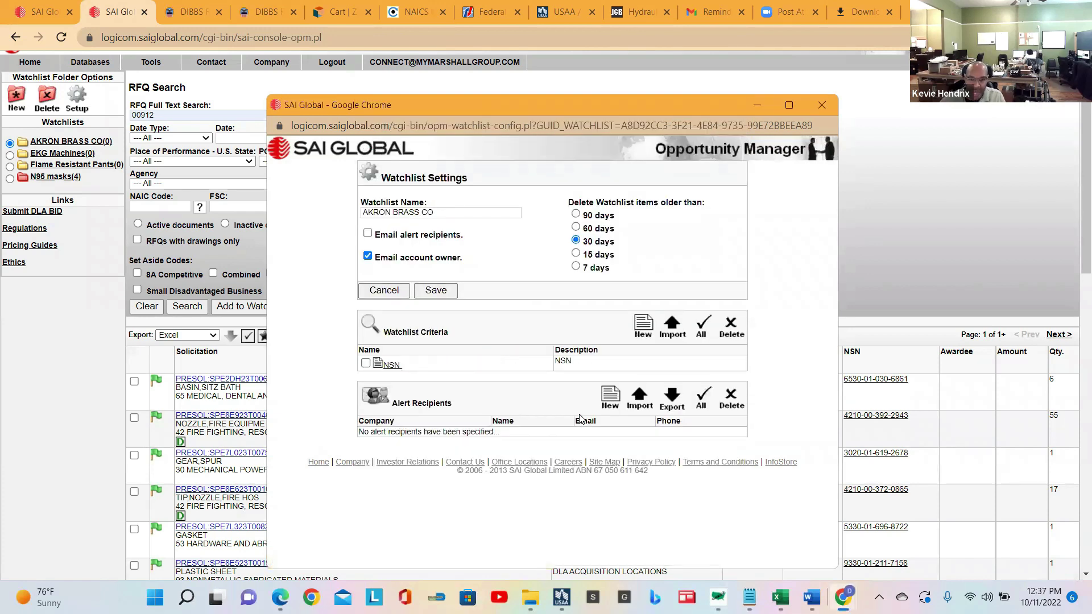
# - Save the watchlist settings, copy CAGE 00912 from the FLIS results, and reopen AKRON BRASS CO setup
pyautogui.click(436, 290)
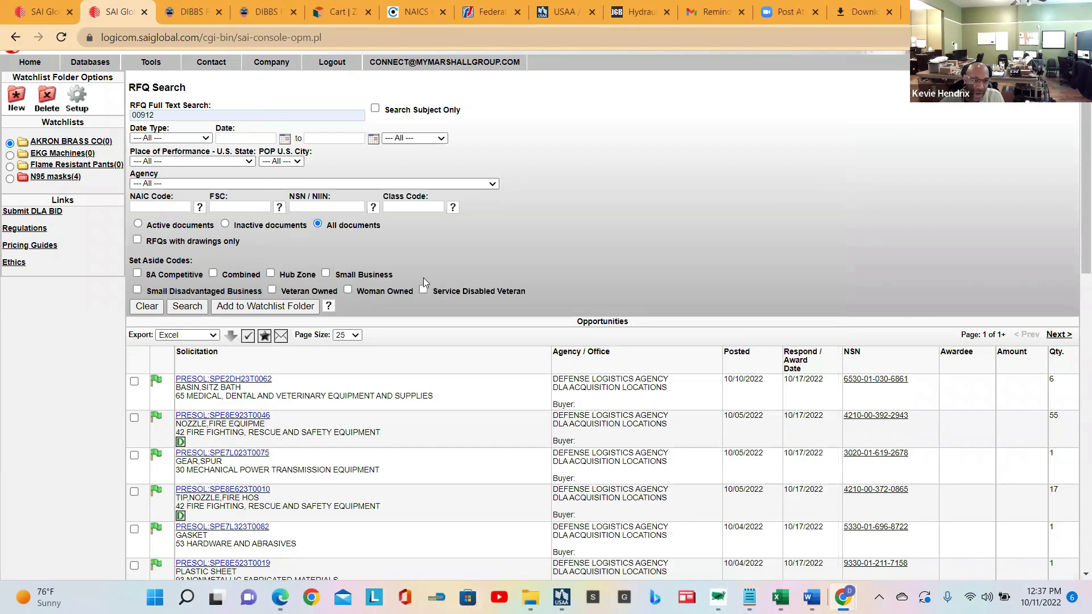
pyautogui.click(33, 13)
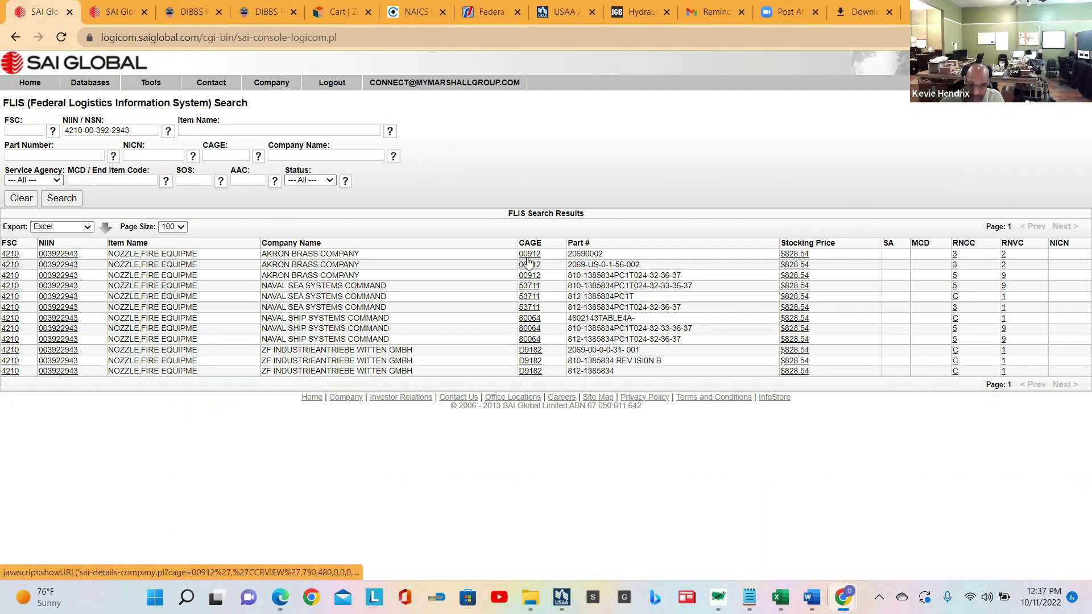
pyautogui.moveTo(542, 255); pyautogui.dragTo(518, 255)
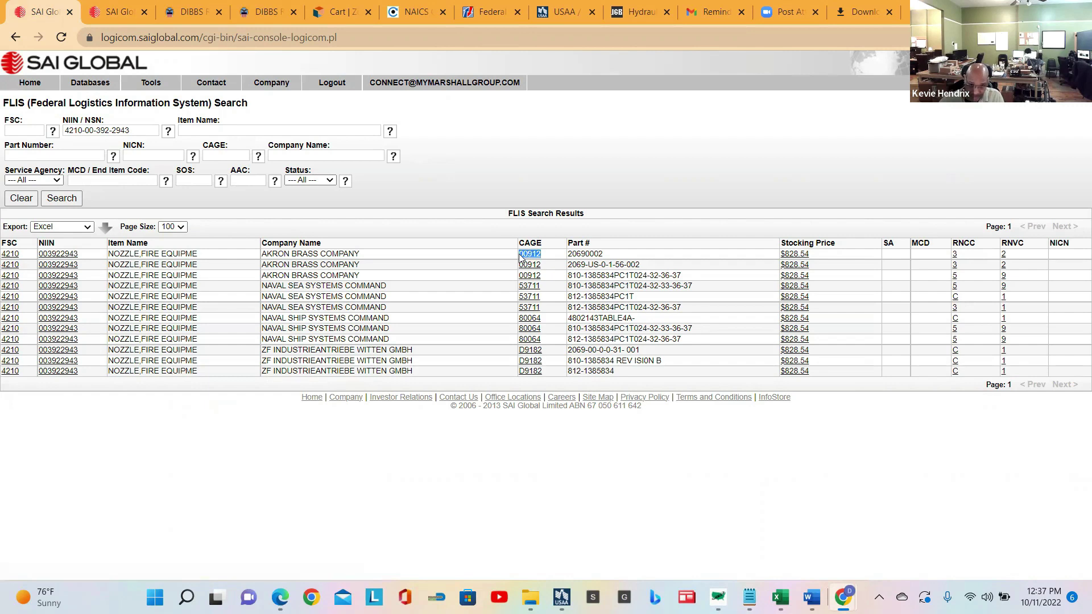
pyautogui.hotkey('ctrl', 'c')
pyautogui.click(108, 11)
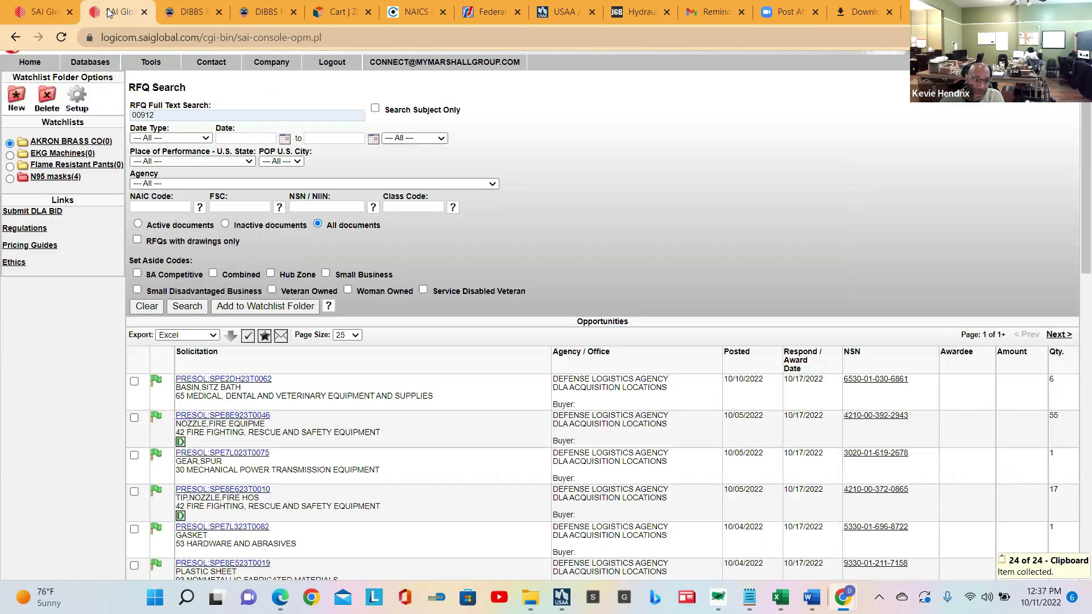
pyautogui.click(78, 100)
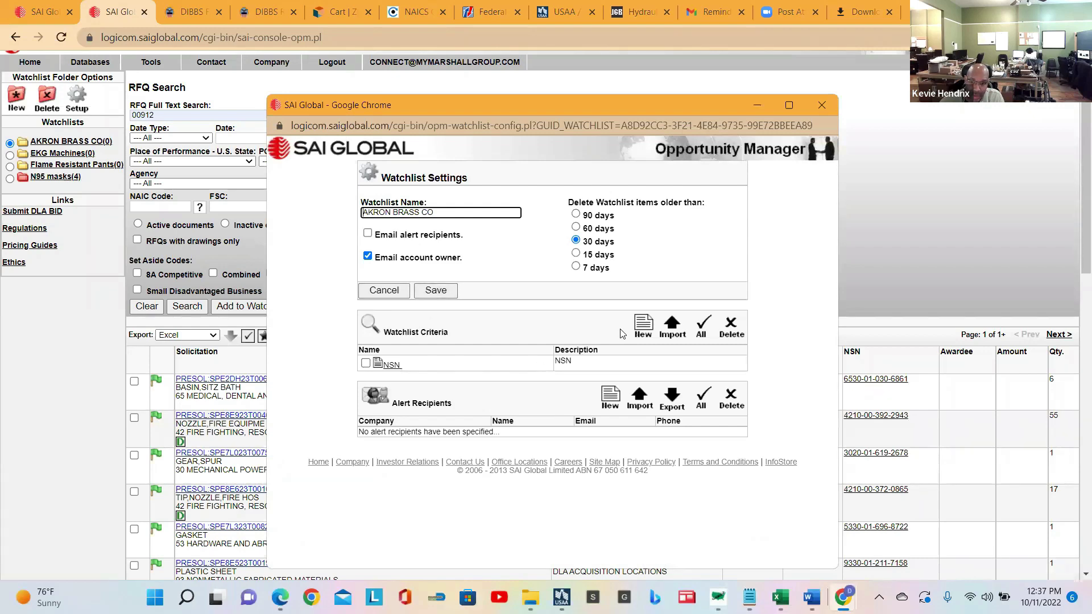
# - Start a new watchlist criterion named 'CAGE CODE' with a matching description
pyautogui.click(663, 330)
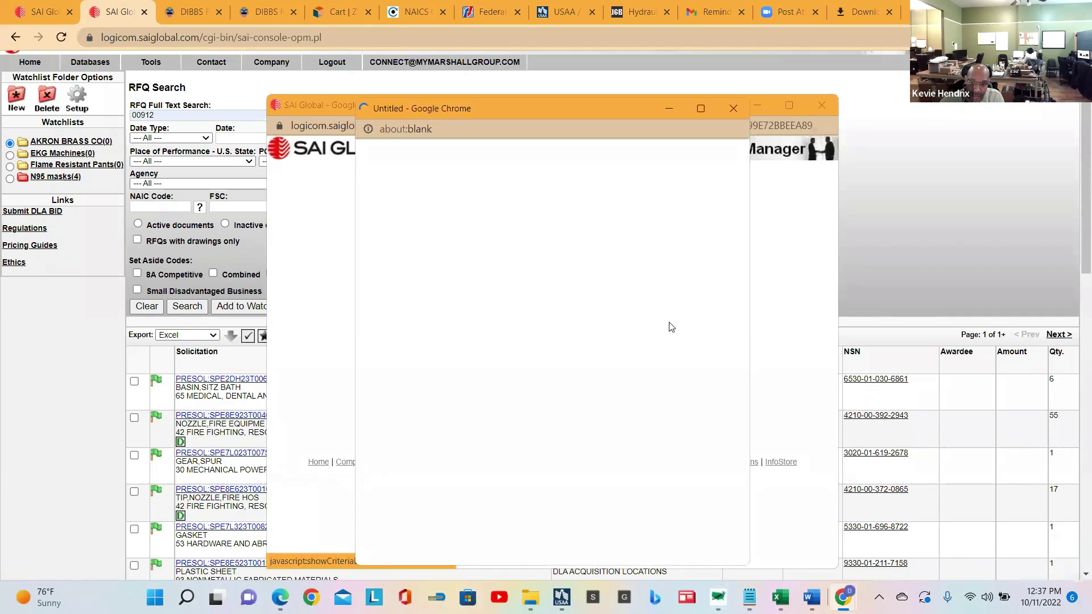
pyautogui.write('CAS')
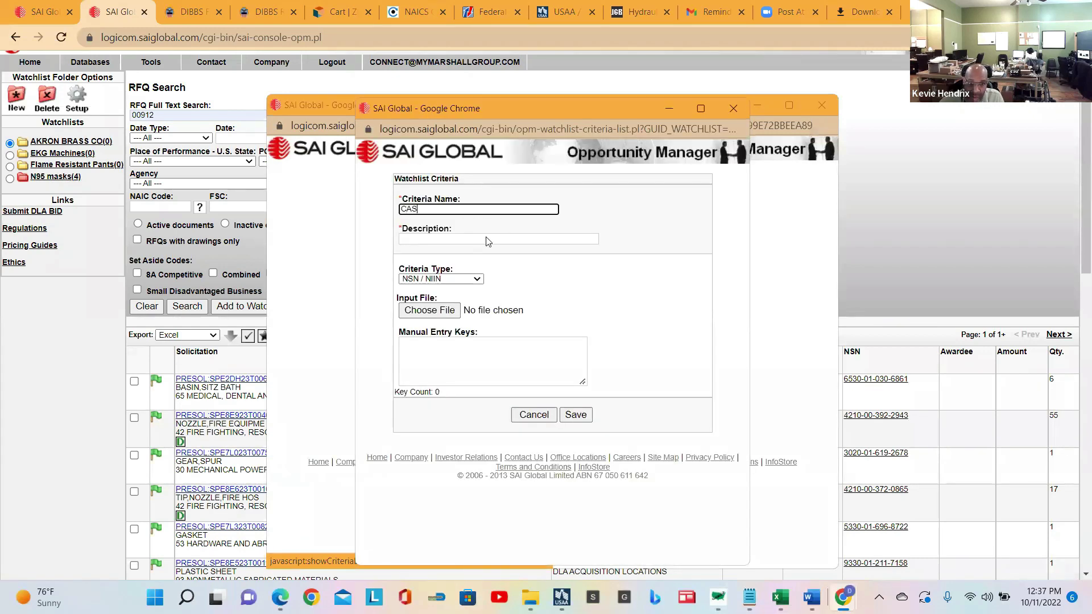
pyautogui.press('BackSpace')
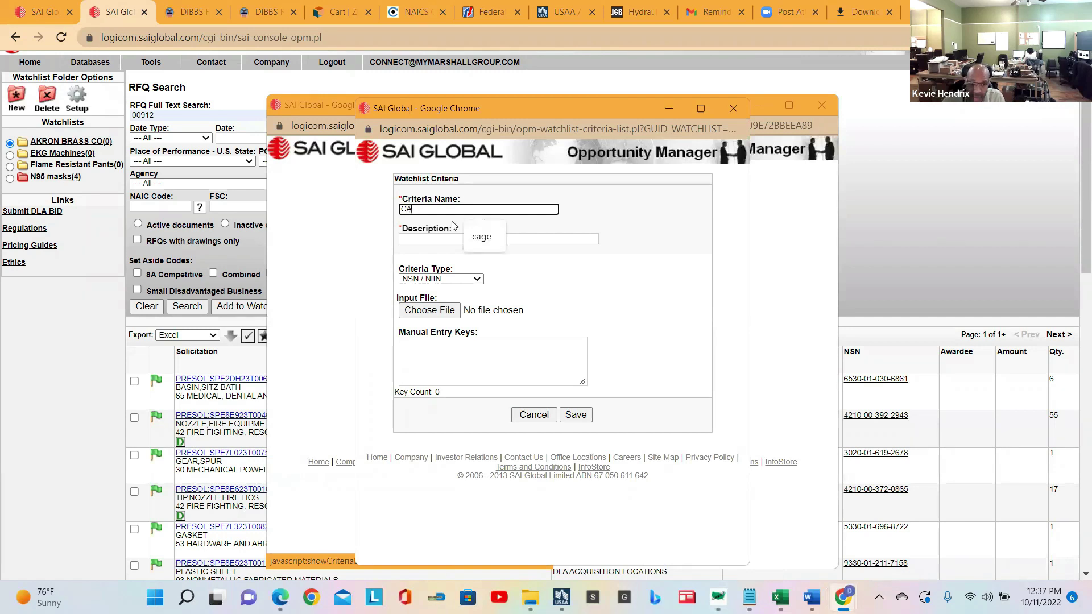
pyautogui.write('GE CODE')
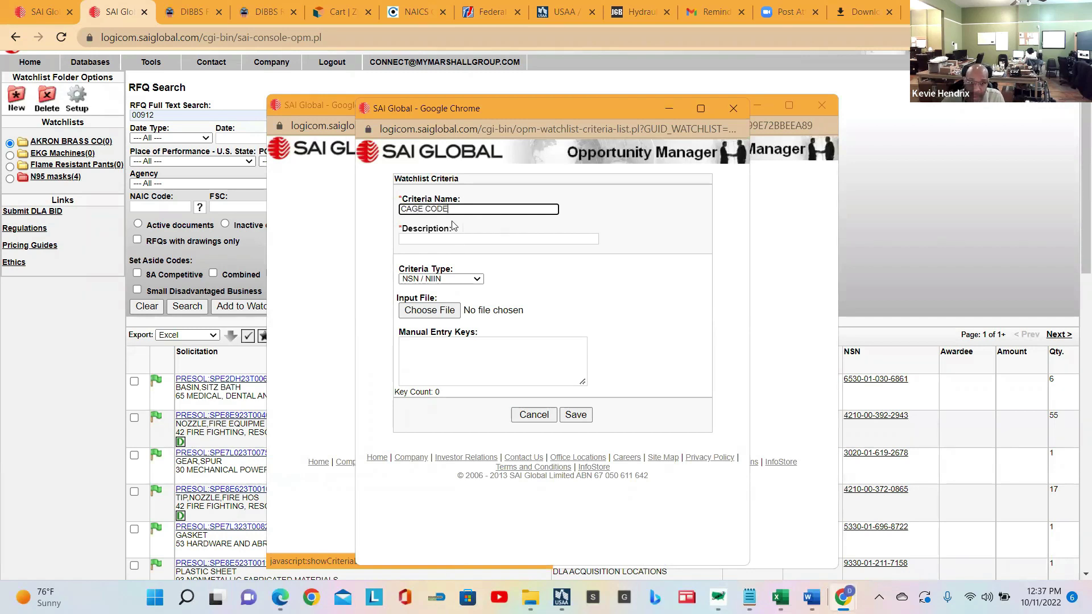
pyautogui.click(442, 240)
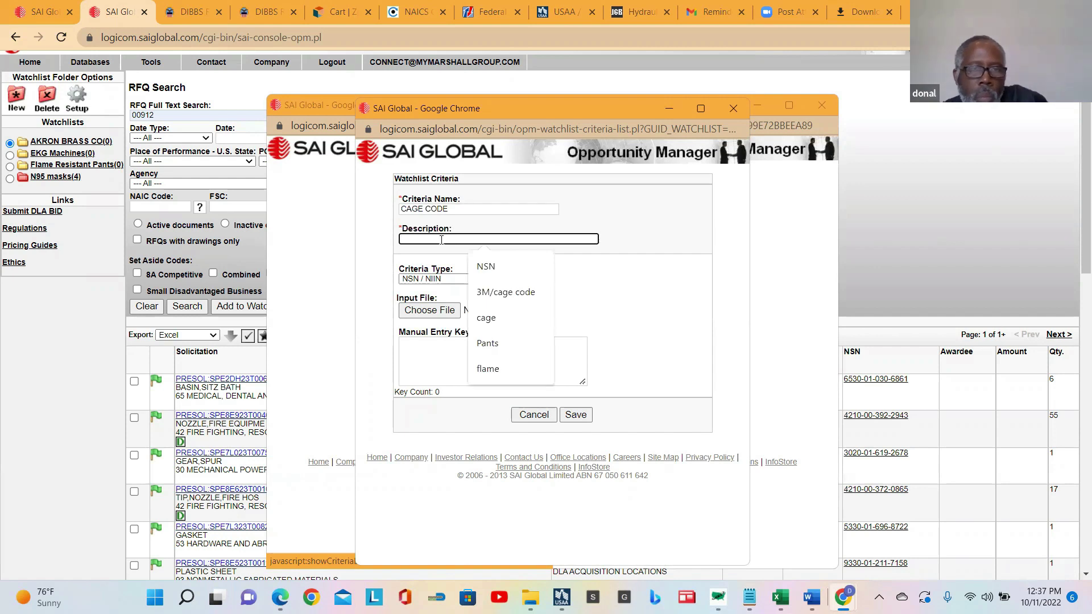
pyautogui.write('CA')
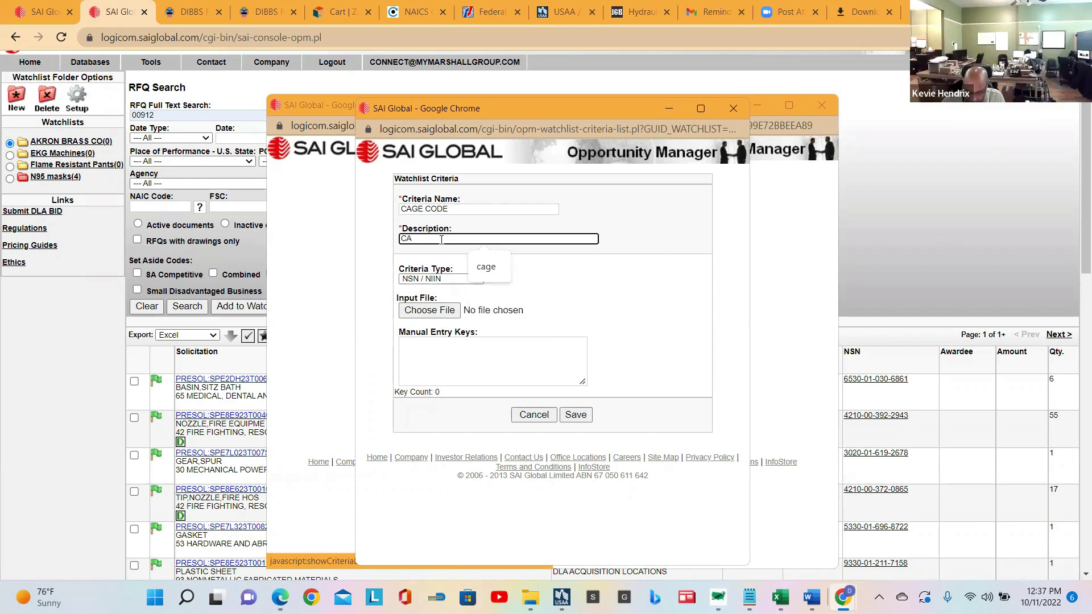
pyautogui.write('GE CODE')
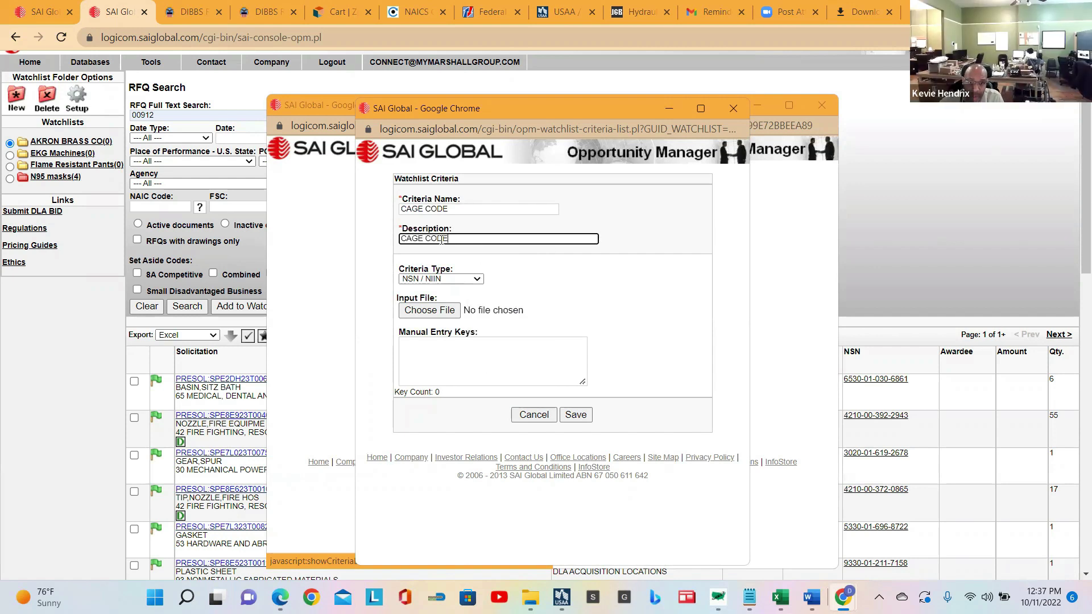
# - Set the criterion type to CAGE, paste 00912 as a manual key, and save
pyautogui.click(439, 279)
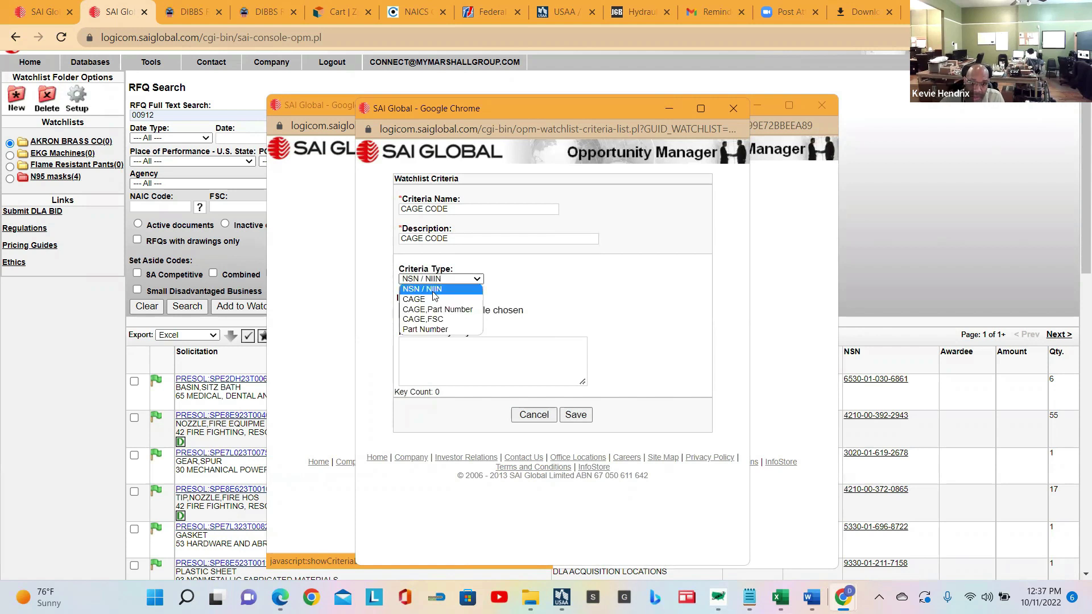
pyautogui.click(430, 299)
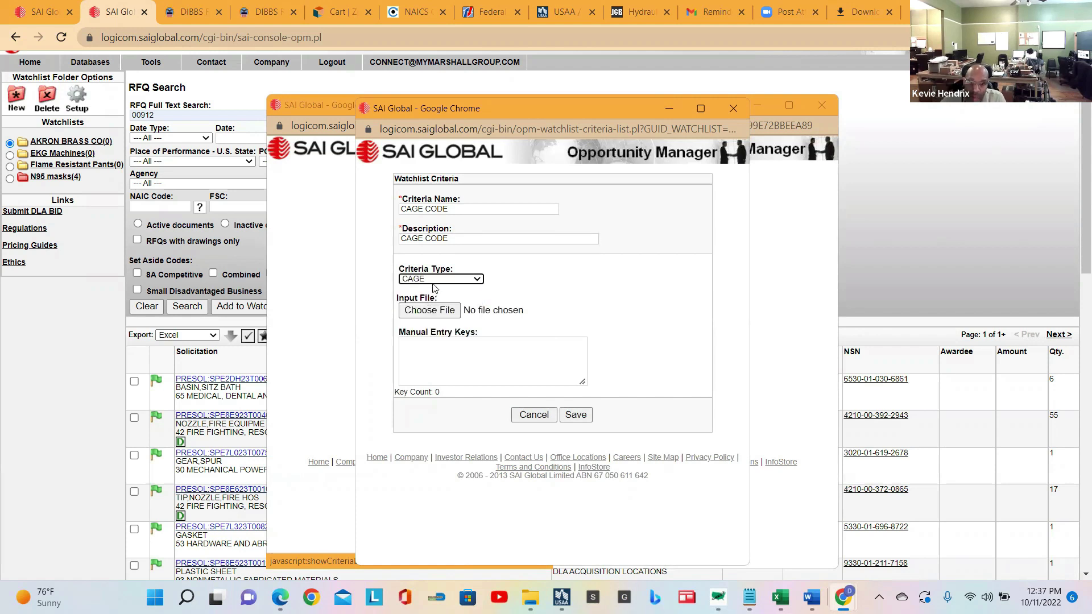
pyautogui.click(436, 281)
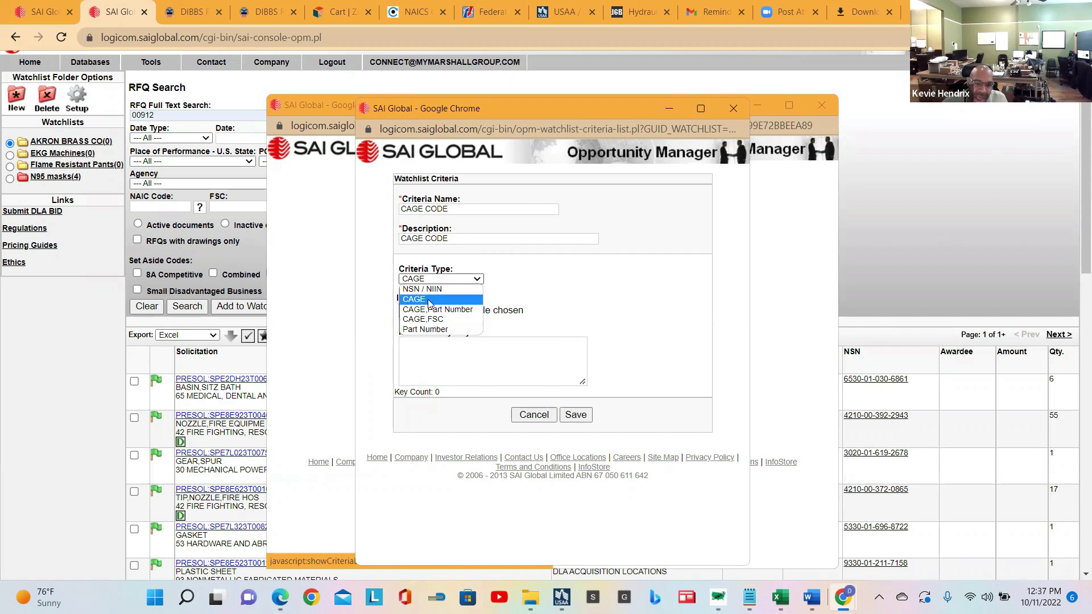
pyautogui.click(430, 301)
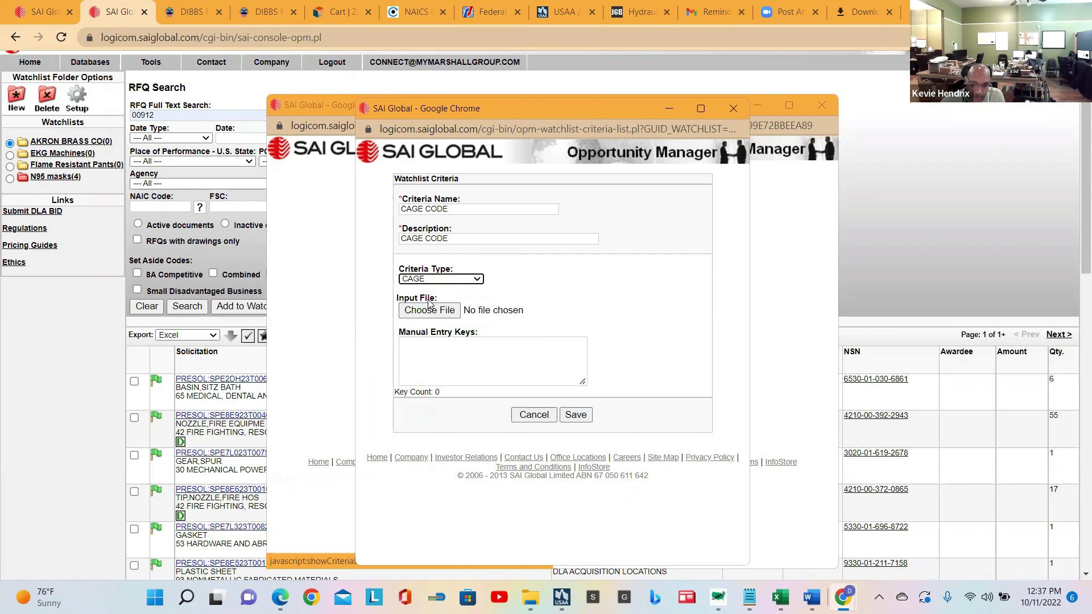
pyautogui.click(430, 340)
pyautogui.hotkey('ctrl', 'v')
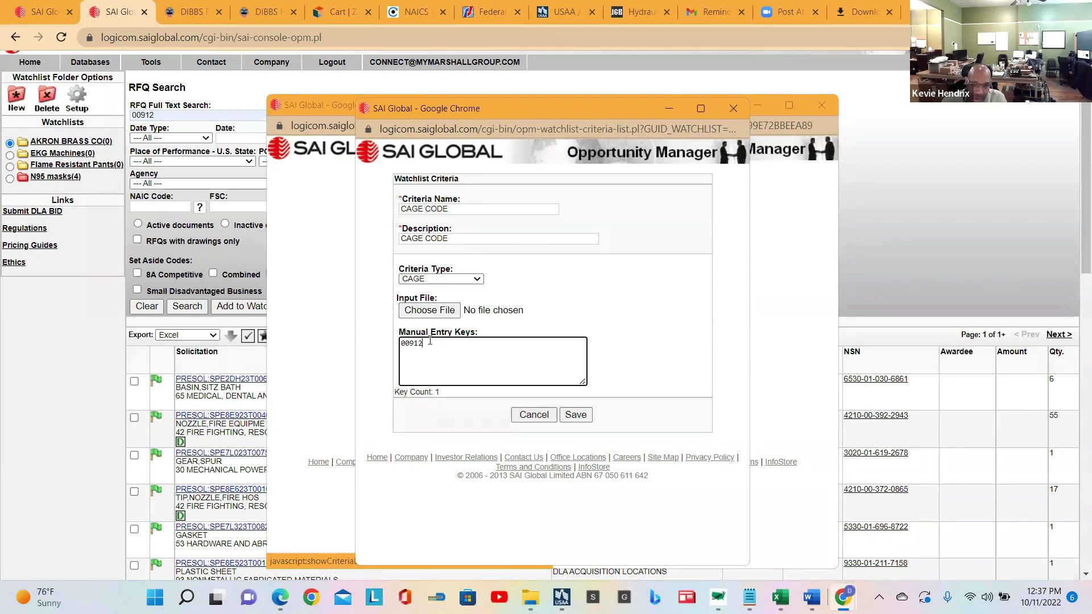
pyautogui.click(576, 415)
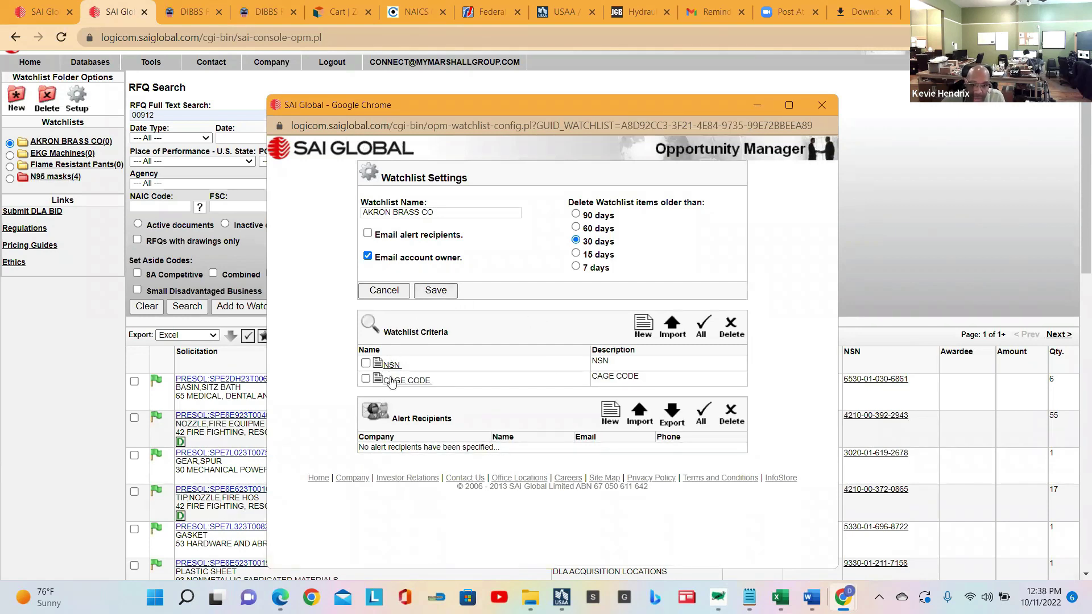
# - Save the AKRON BRASS CO watchlist settings and run a cleared FLIS search for CAGE 00912
pyautogui.click(442, 291)
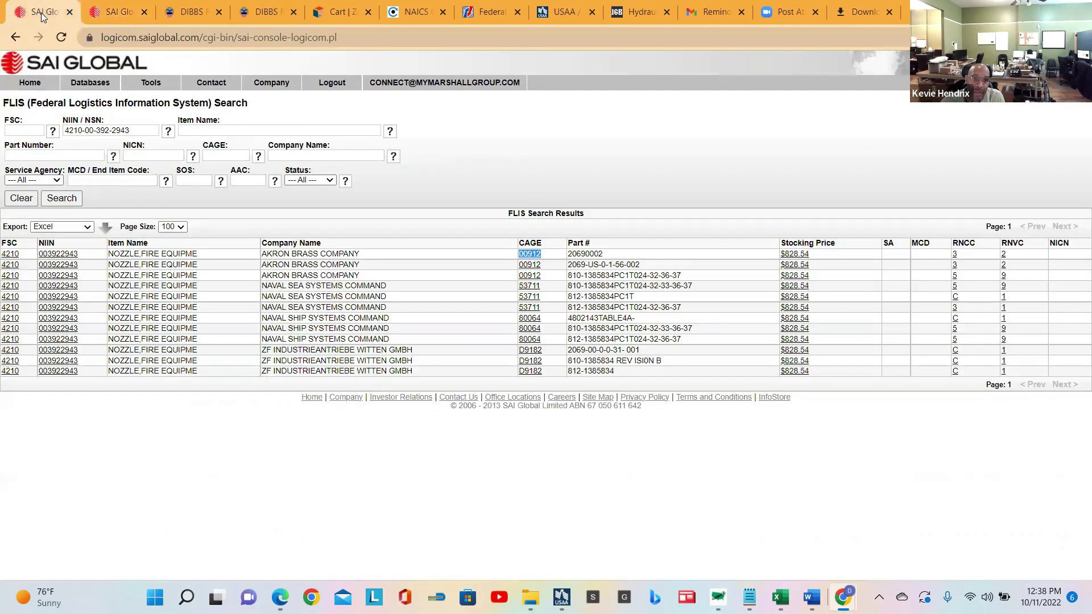
pyautogui.click(42, 15)
pyautogui.click(26, 197)
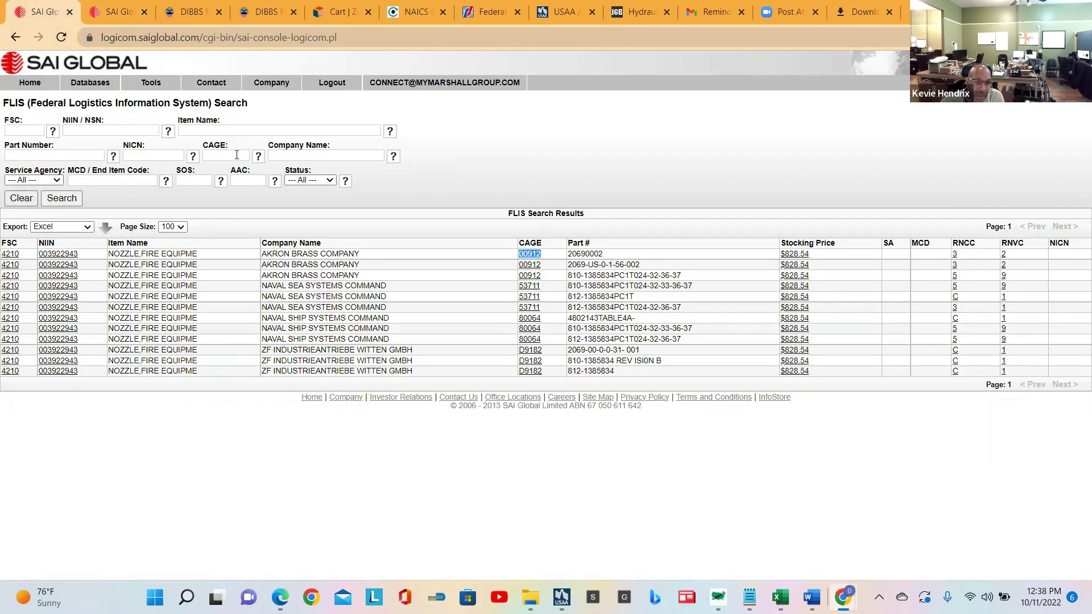
pyautogui.click(226, 153)
pyautogui.write('00912')
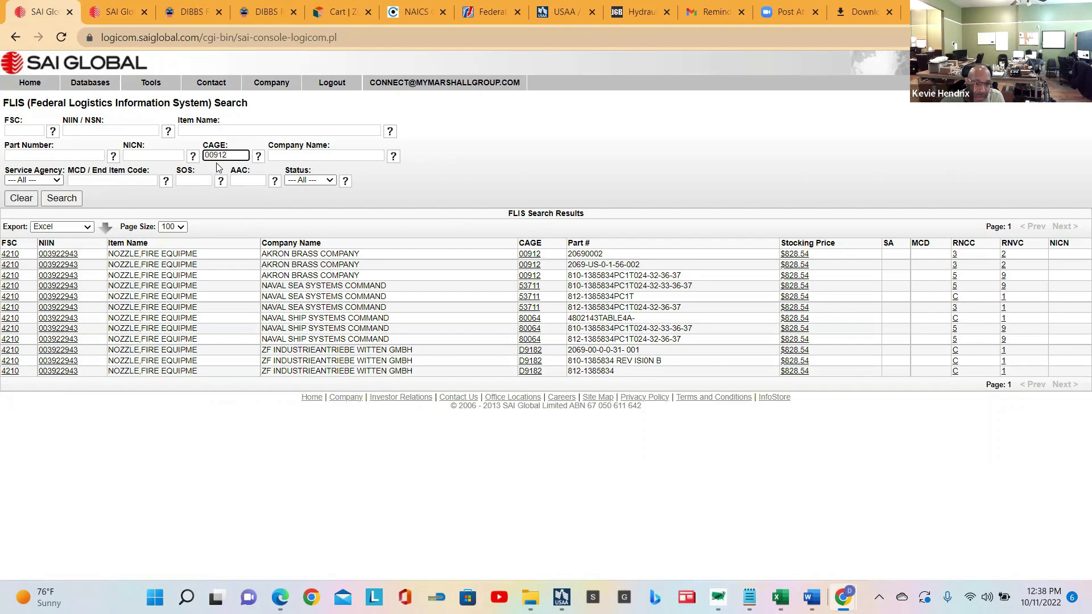
pyautogui.click(62, 198)
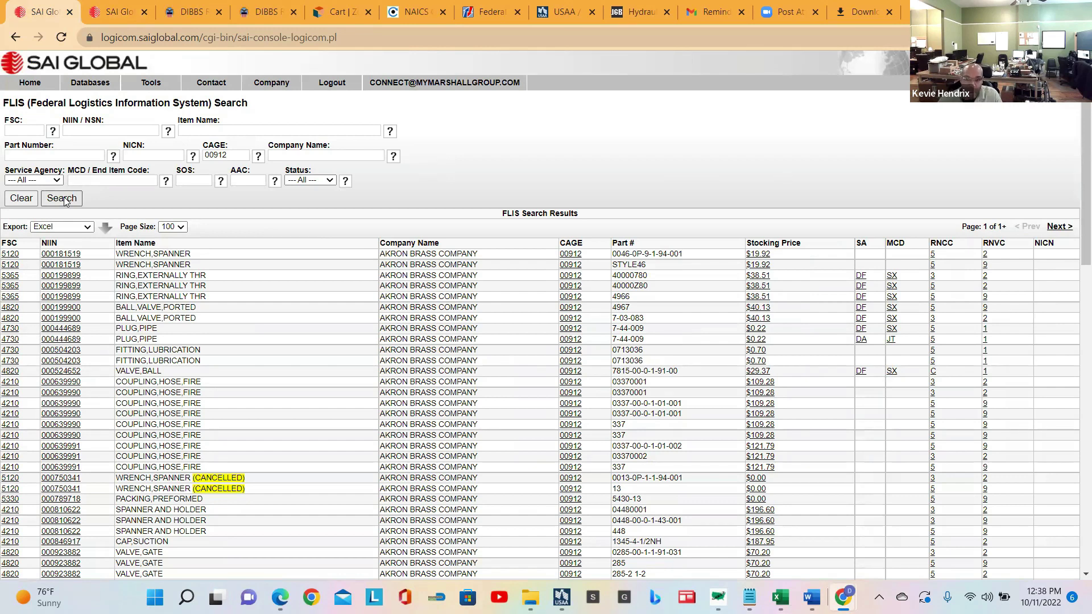
# - Scroll through the Akron Brass Company parts in the FLIS results
pyautogui.scroll(-2, 285, 283)
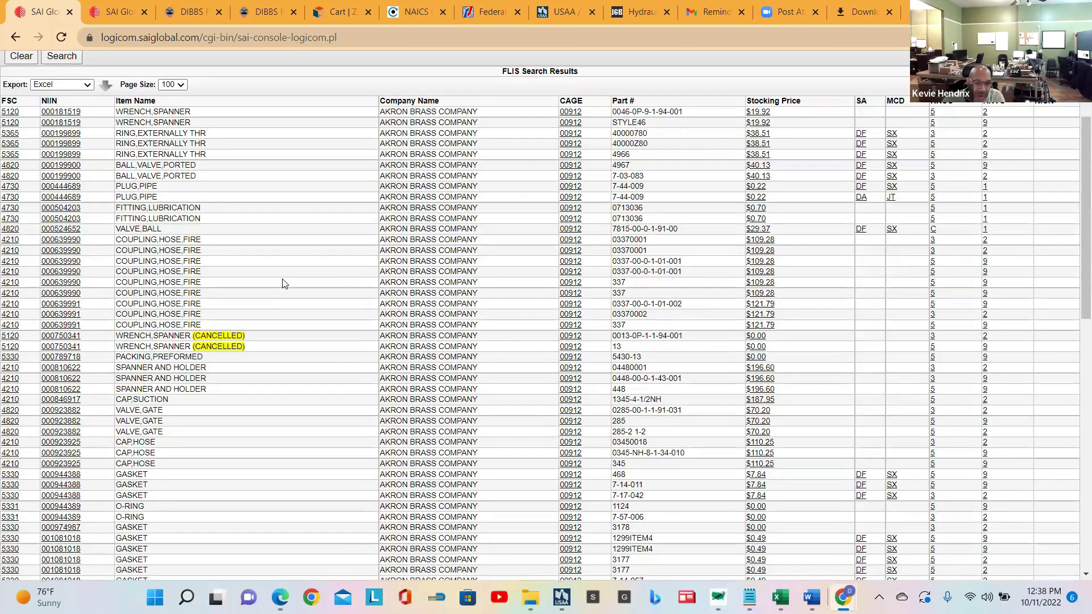
pyautogui.scroll(-3, 285, 283)
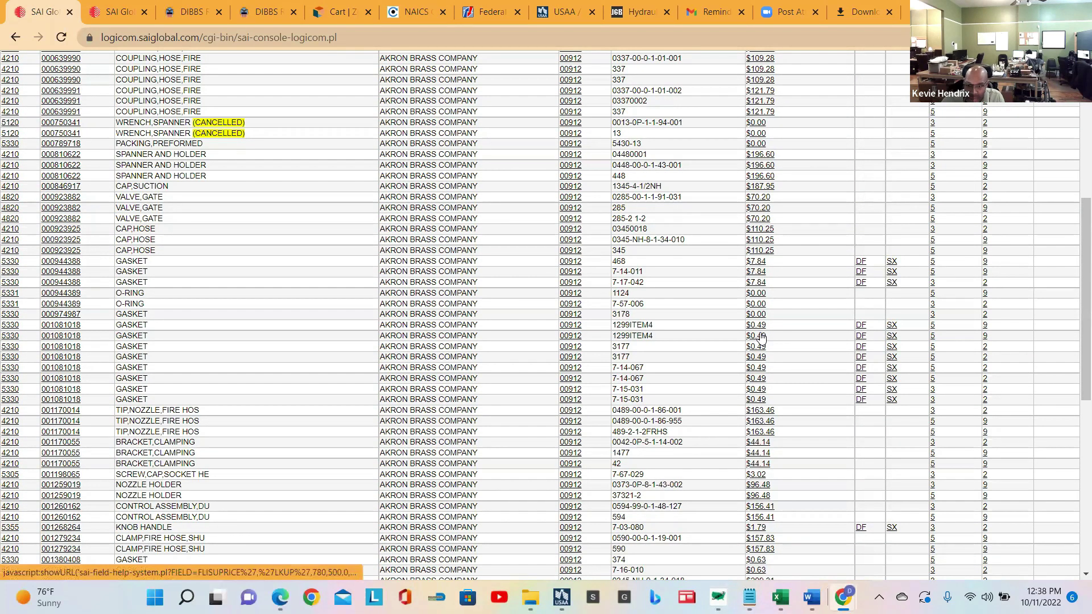
pyautogui.scroll(-6, 762, 337)
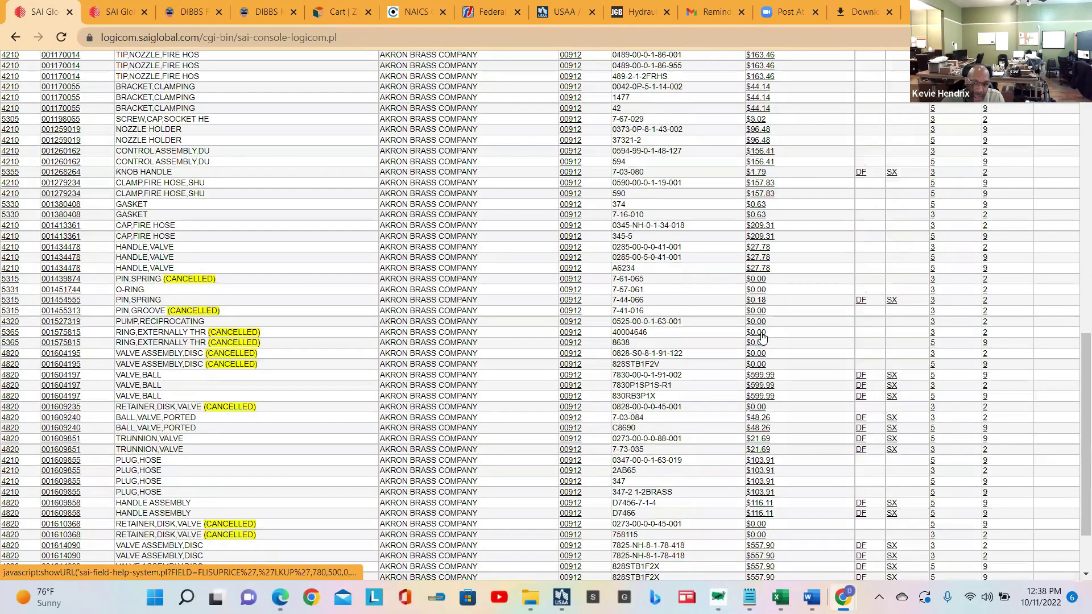
pyautogui.scroll(-1, 763, 338)
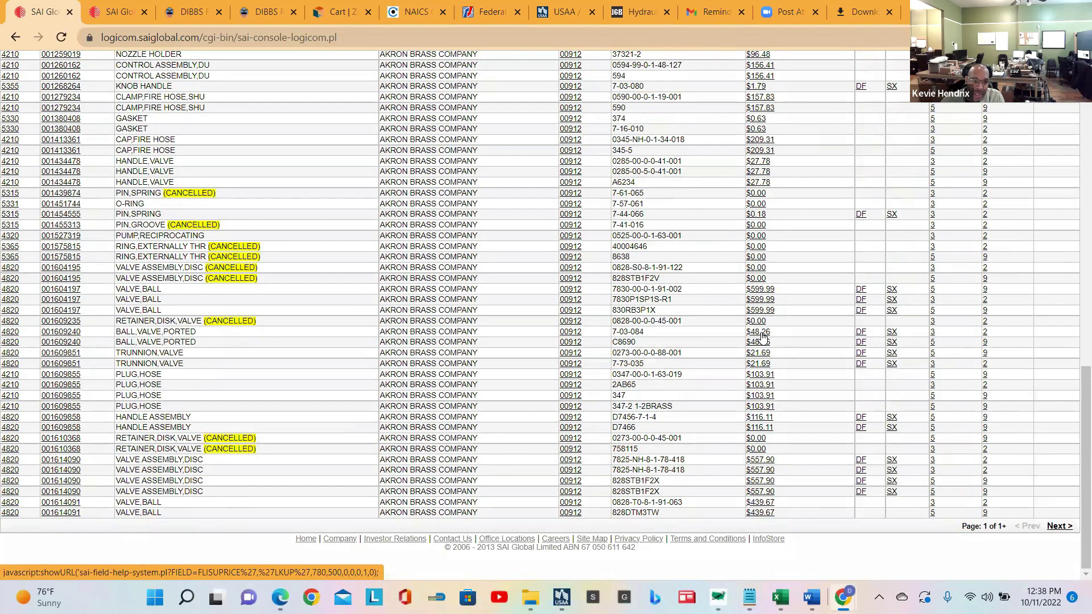
pyautogui.scroll(12, 763, 338)
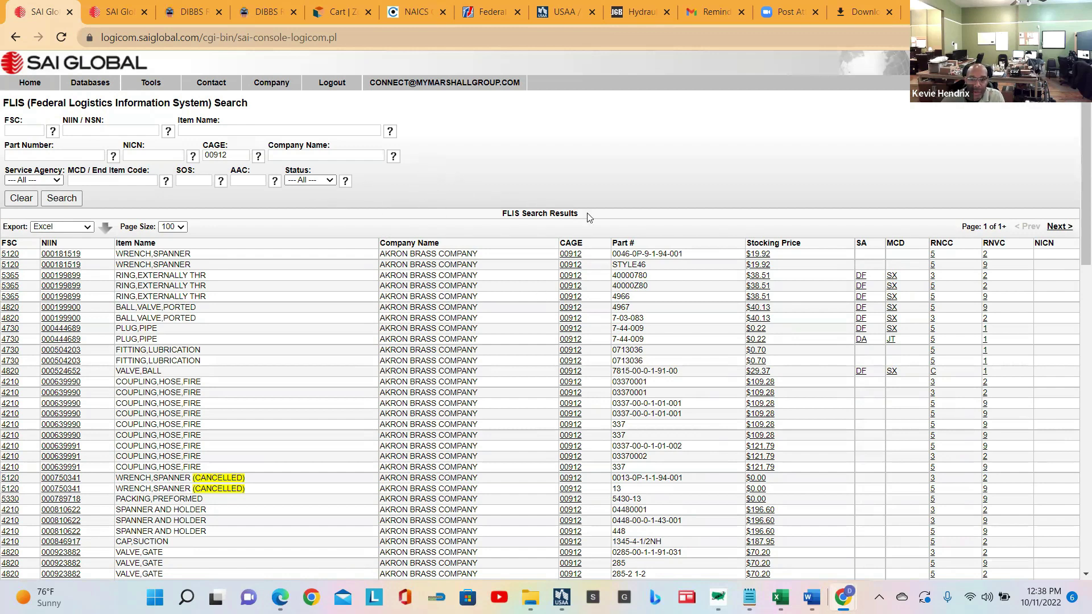
# - Open the CAGE 00912 company details window, then reposition and enlarge it
pyautogui.click(571, 259)
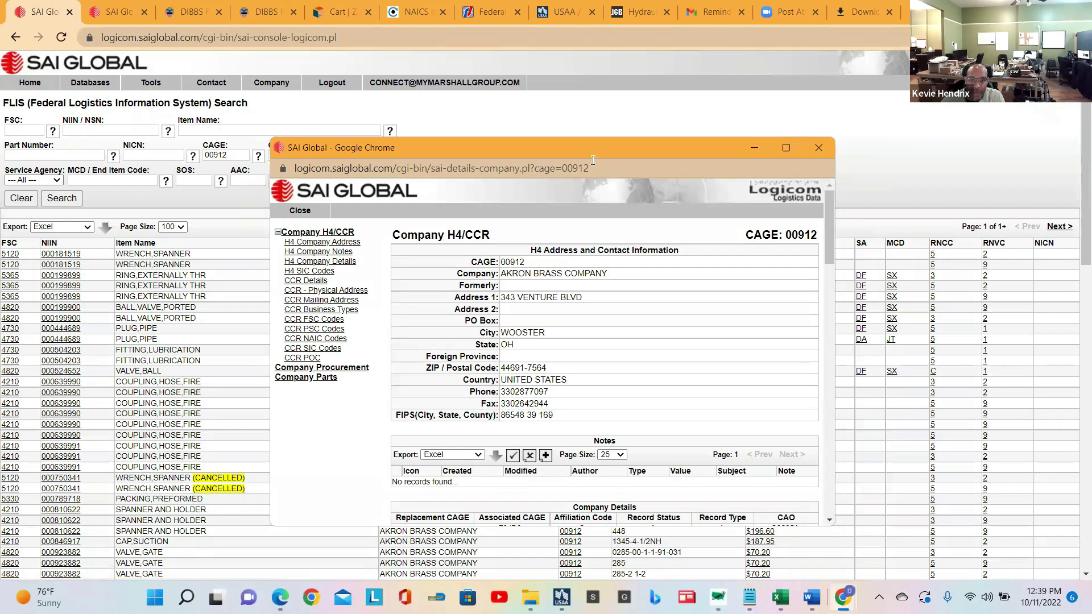
pyautogui.moveTo(585, 147); pyautogui.dragTo(561, 118)
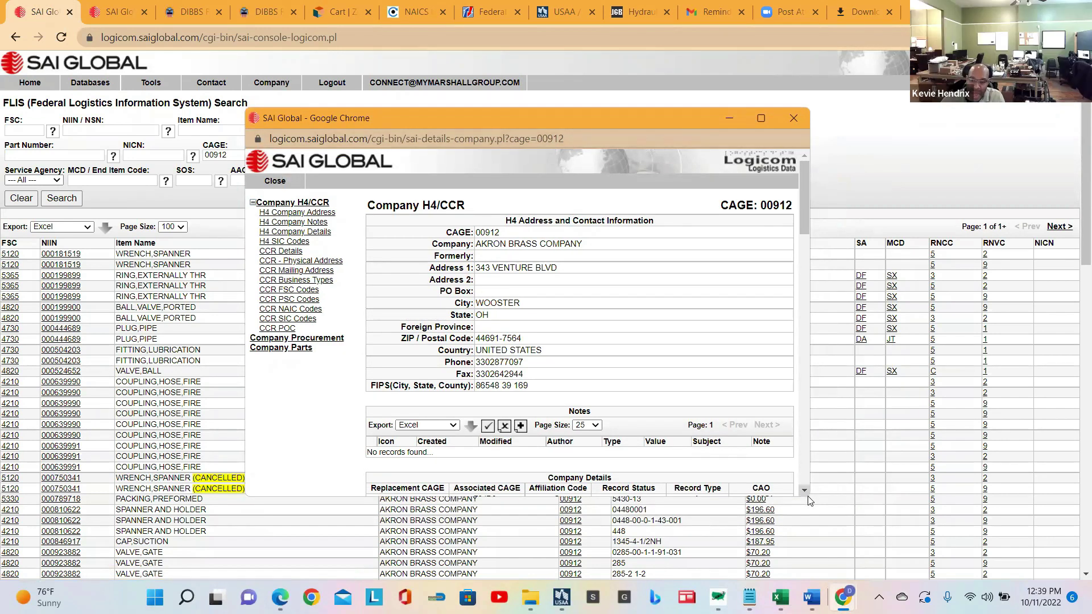
pyautogui.moveTo(810, 501); pyautogui.dragTo(858, 520)
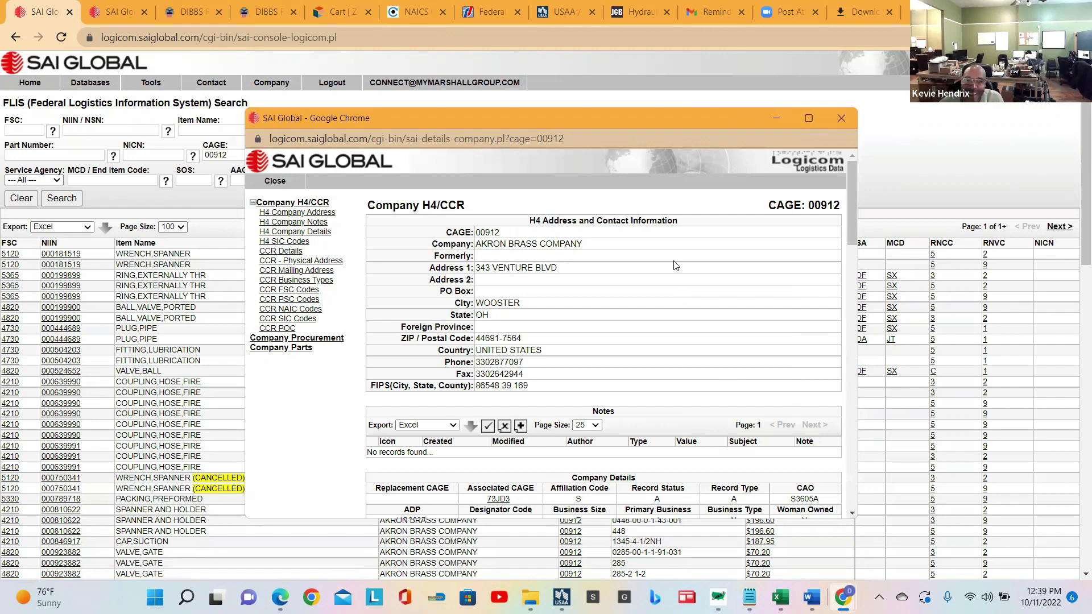
pyautogui.scroll(-1, 676, 266)
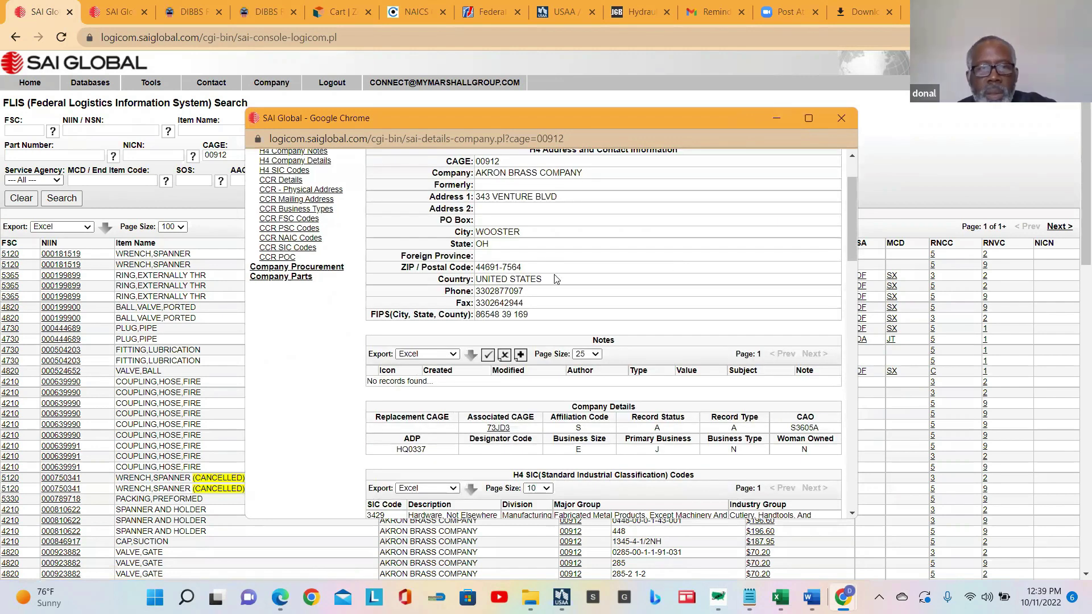
# - Select the company's phone number, fax number and website address
pyautogui.doubleClick(492, 291)
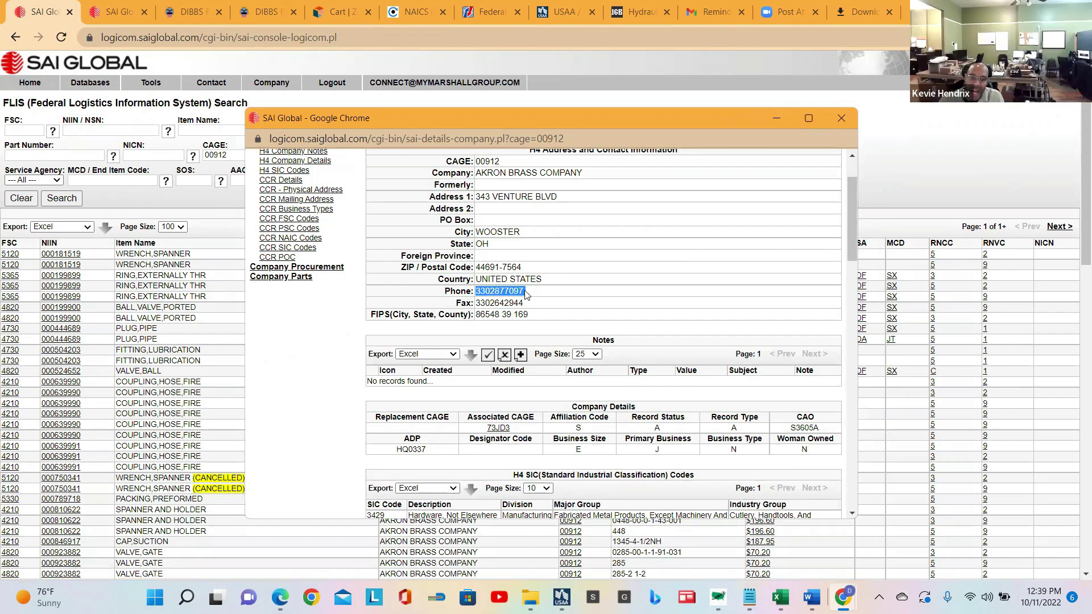
pyautogui.doubleClick(508, 302)
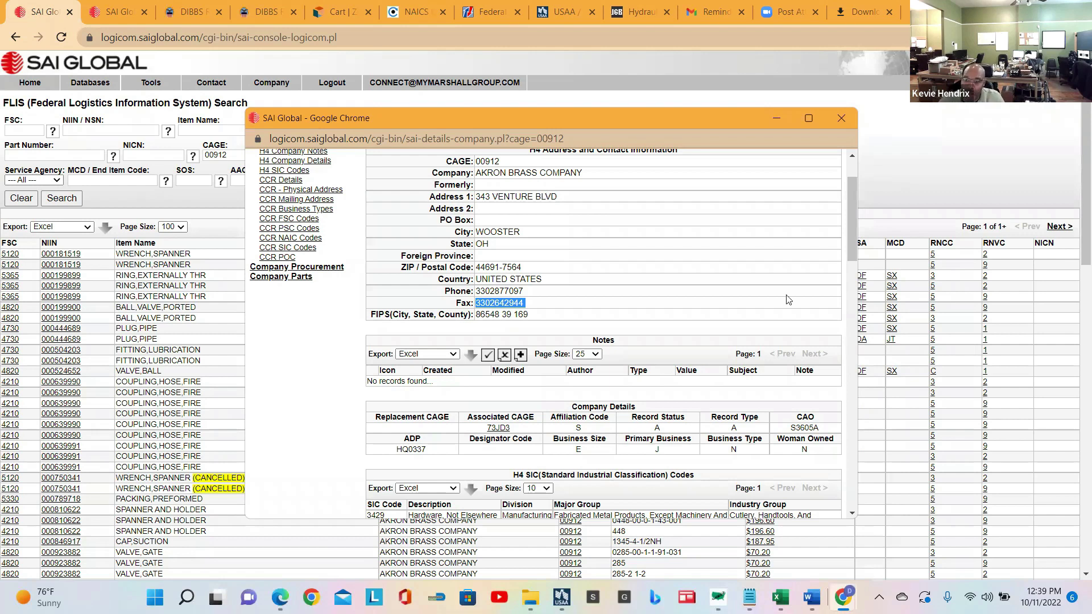
pyautogui.scroll(-2, 777, 296)
pyautogui.scroll(-3, 775, 294)
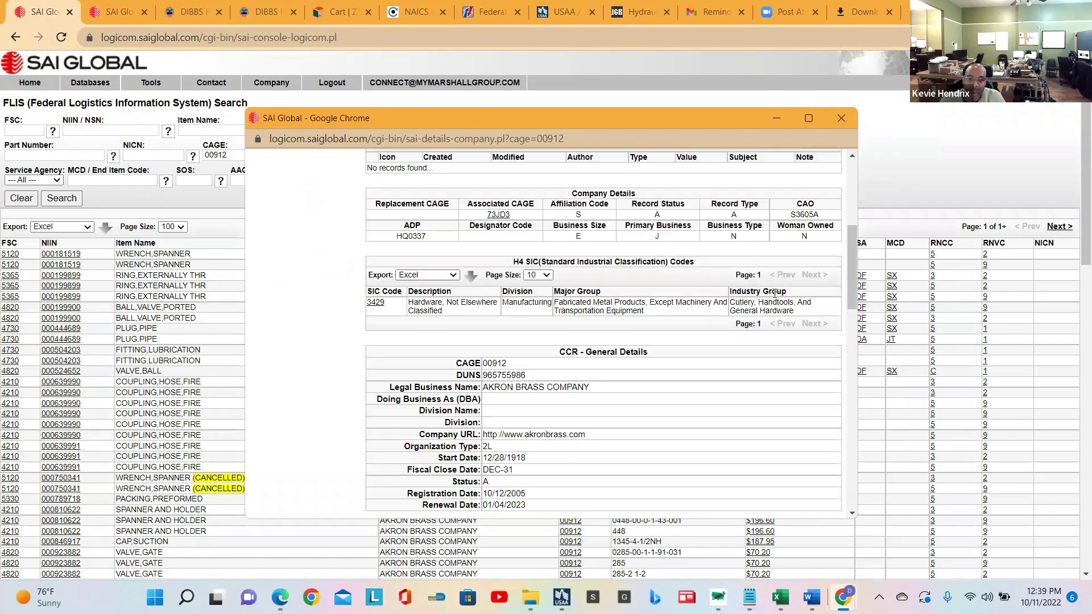
pyautogui.scroll(-2, 785, 298)
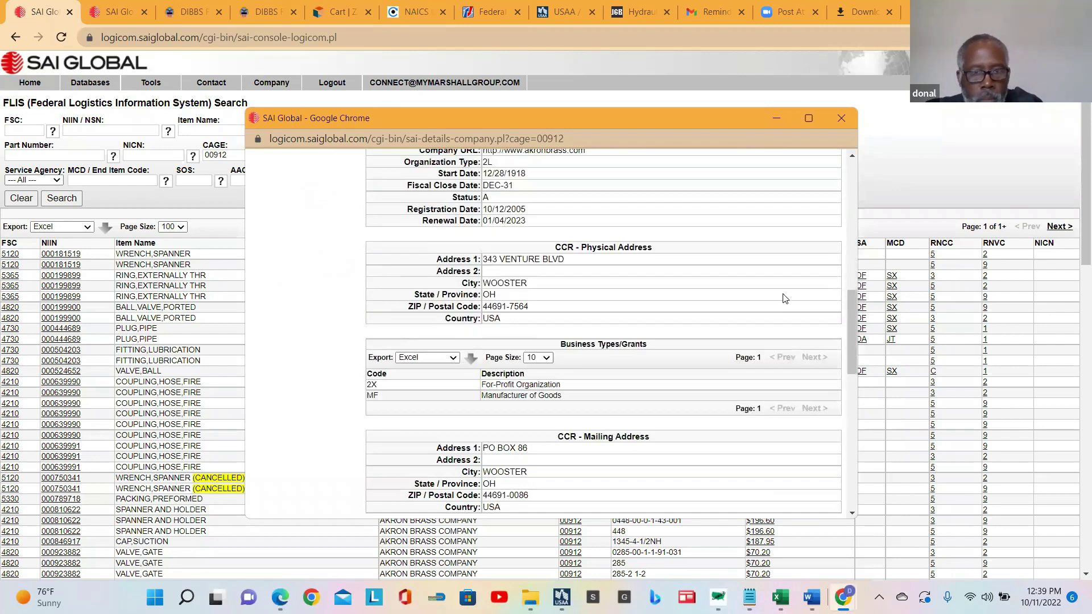
pyautogui.scroll(2, 785, 298)
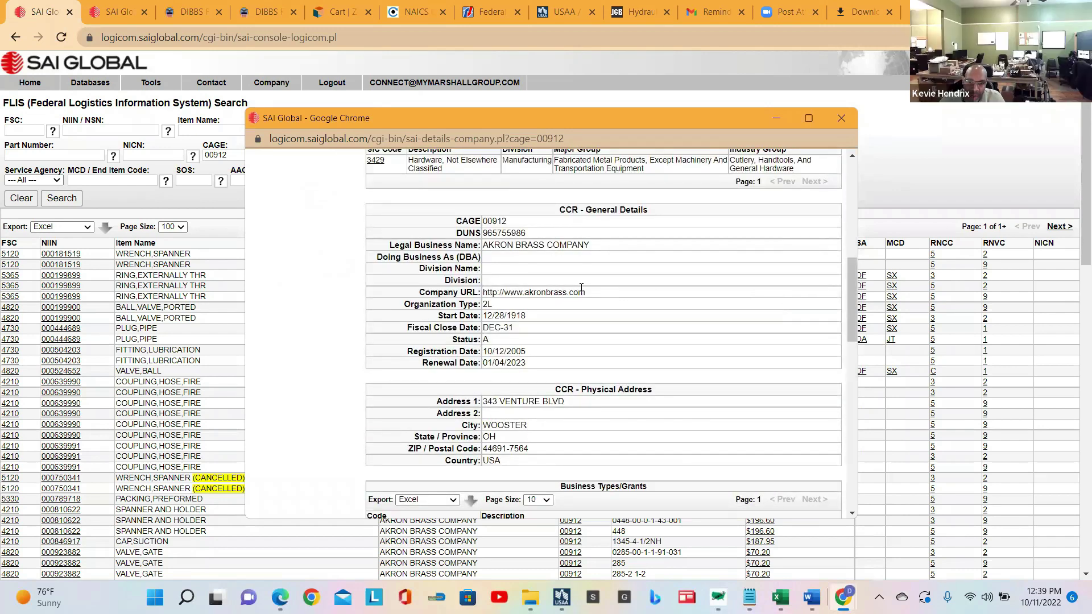
pyautogui.moveTo(586, 292); pyautogui.dragTo(489, 292)
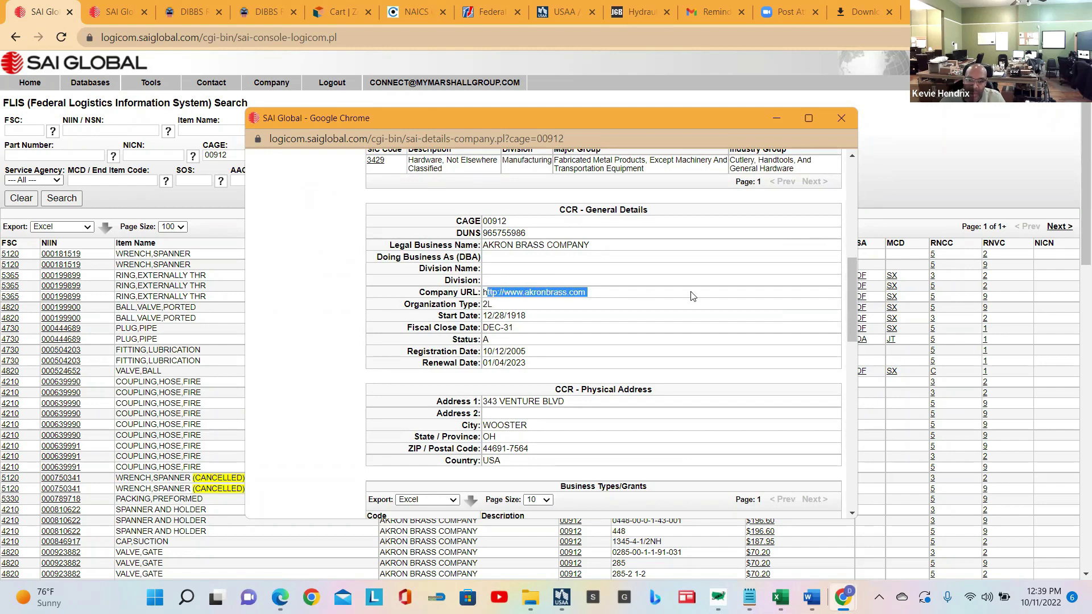
# - Scroll down to review the company's Point of Contact table
pyautogui.scroll(-1, 722, 292)
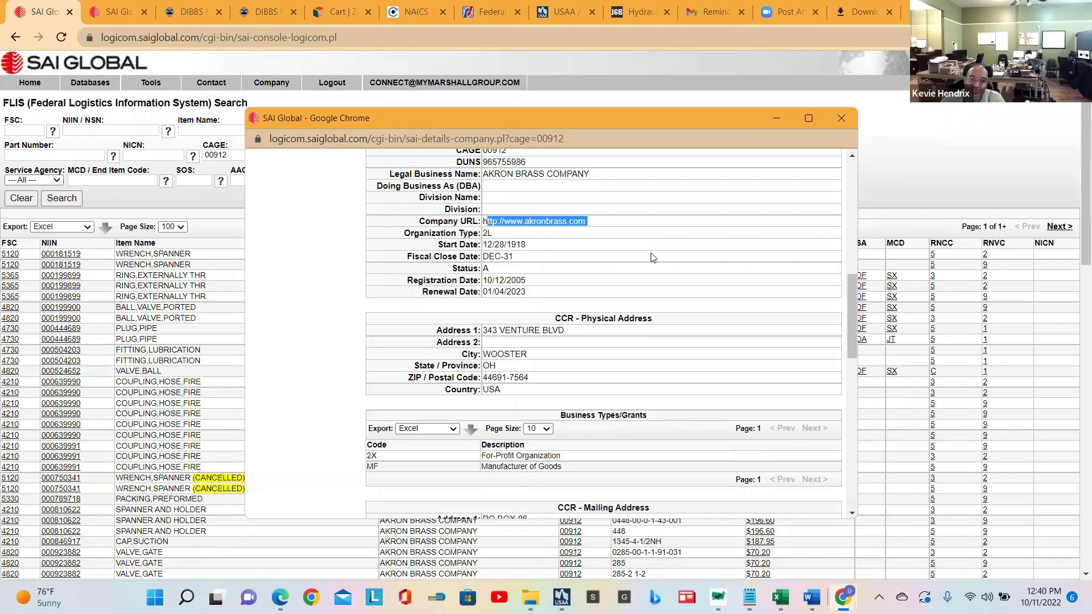
pyautogui.scroll(-3, 653, 258)
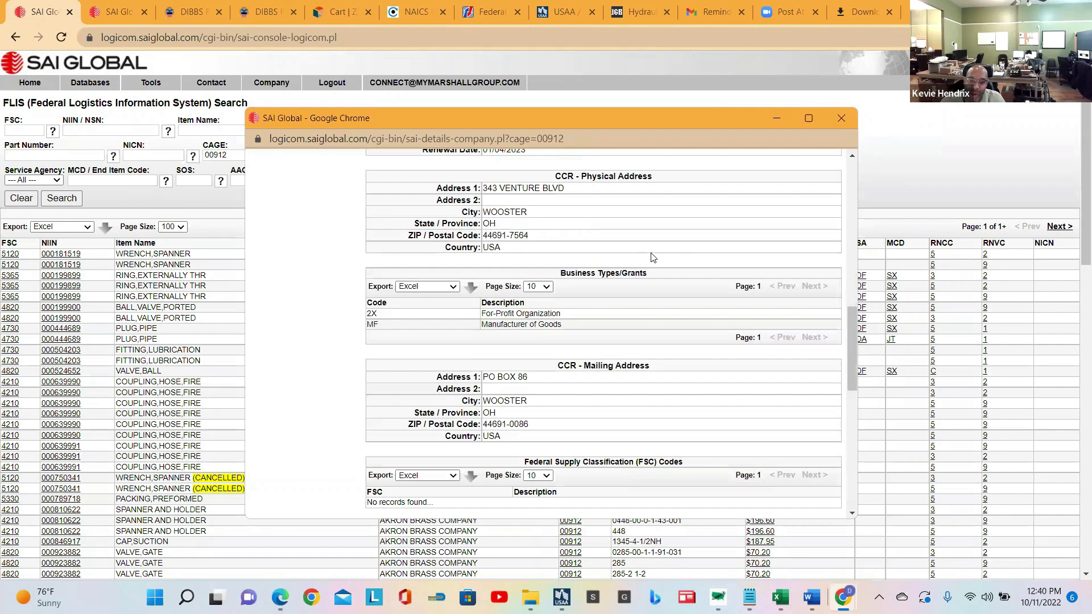
pyautogui.scroll(-10, 653, 257)
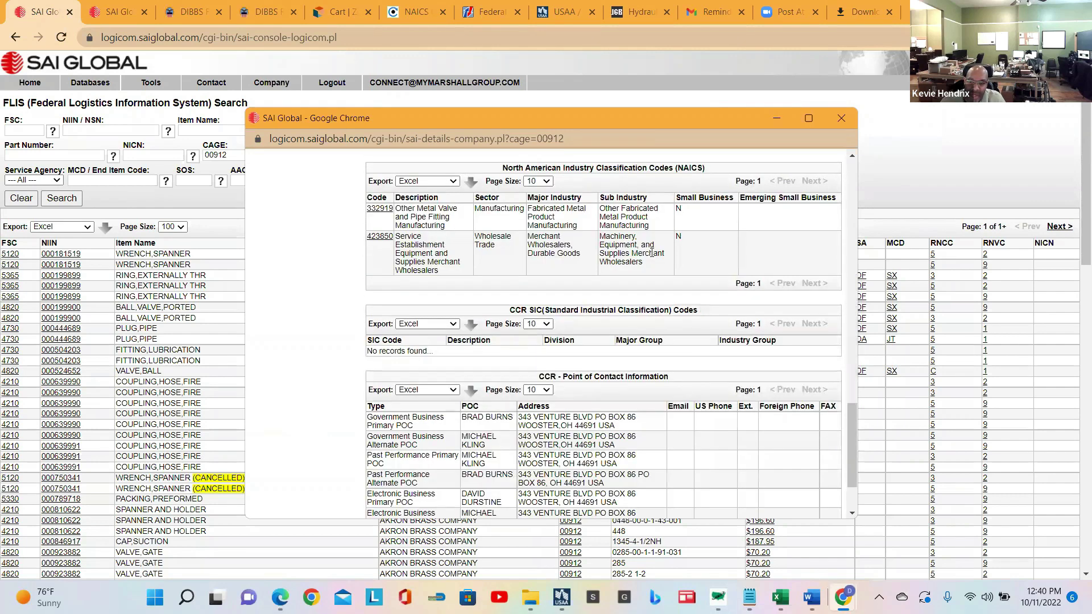
pyautogui.scroll(-2, 653, 254)
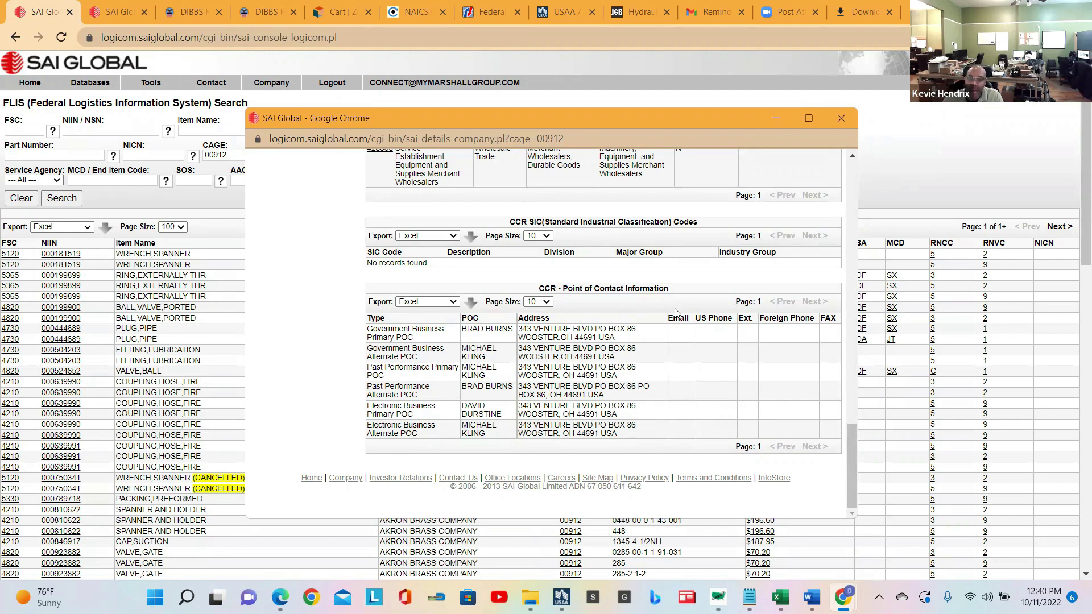
pyautogui.scroll(1, 676, 311)
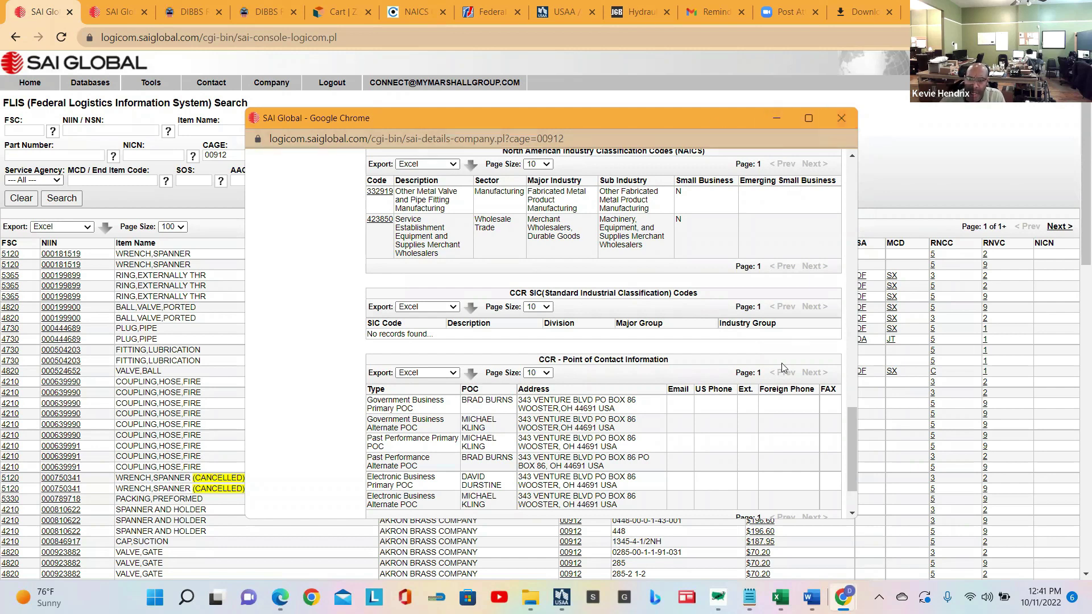
# - Close the company details, copy CAGE 00912 from the search, and return to RFQ Search
pyautogui.click(841, 119)
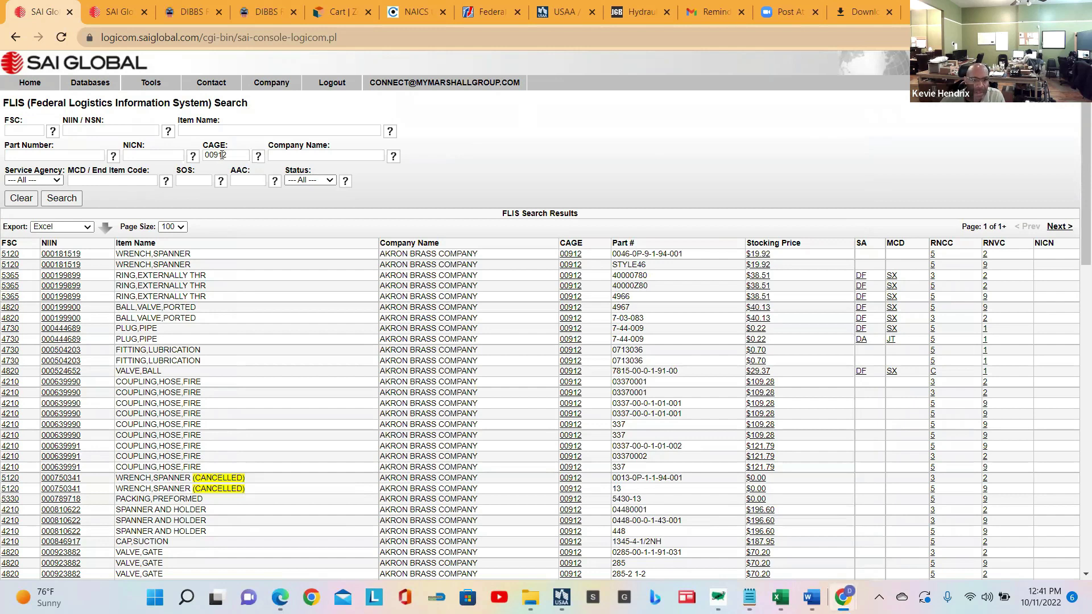
pyautogui.doubleClick(222, 155)
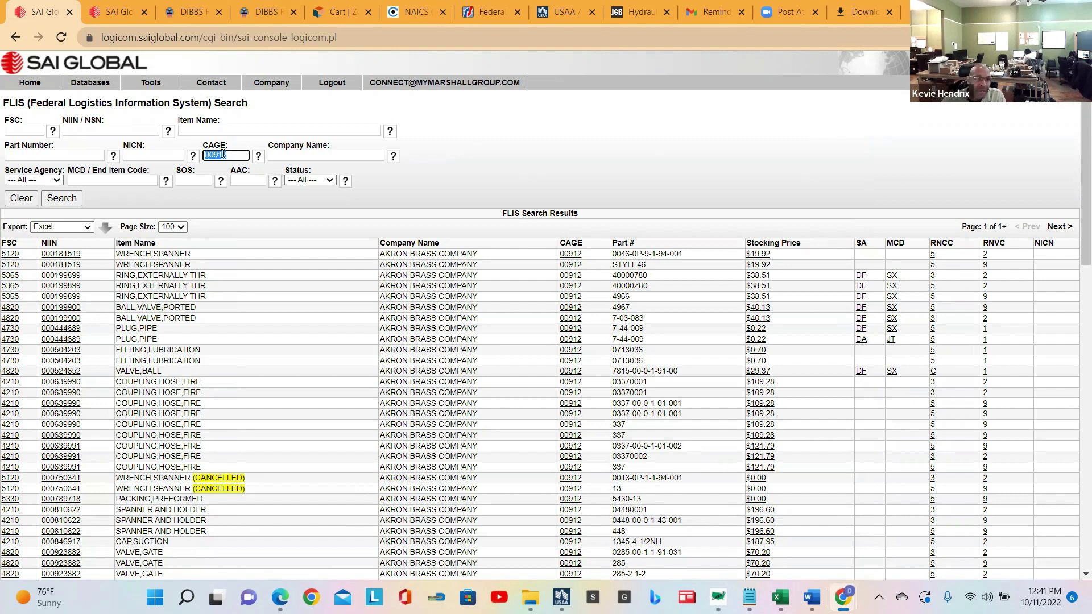
pyautogui.hotkey('ctrl', 'c')
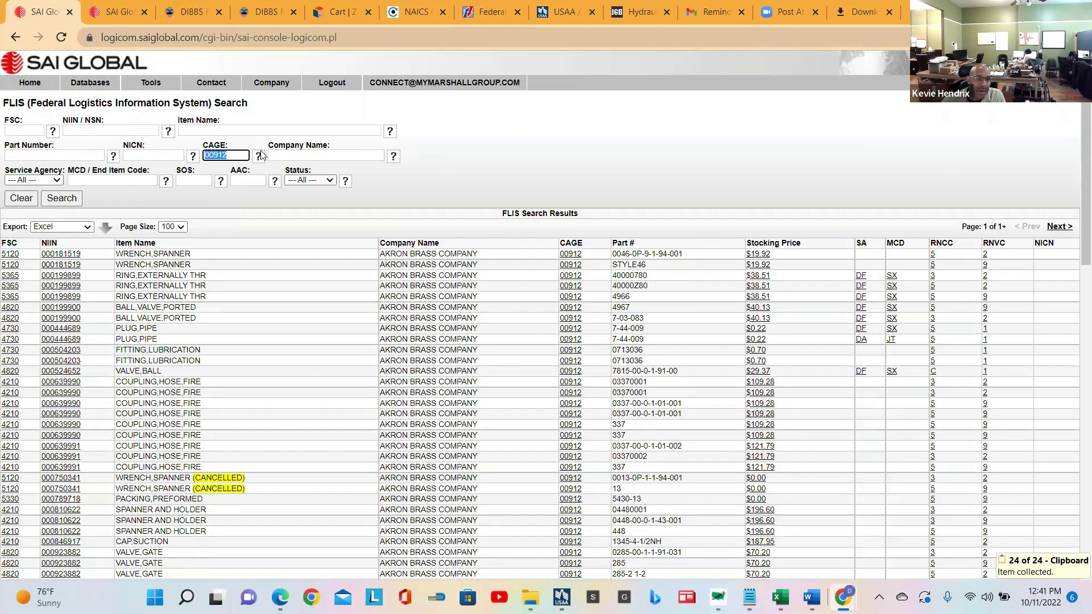
pyautogui.click(110, 12)
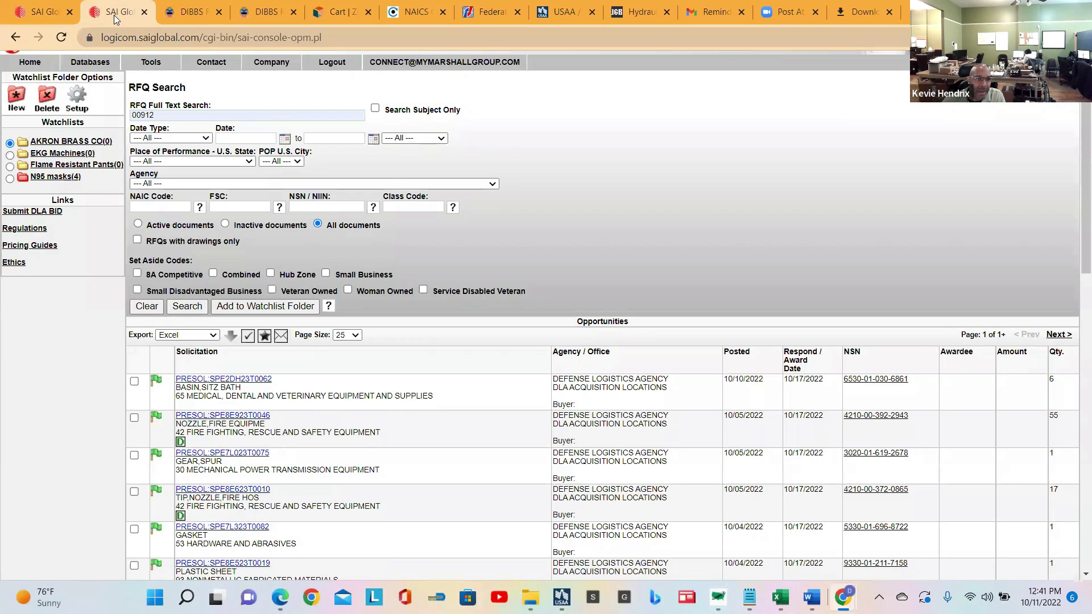
pyautogui.click(149, 307)
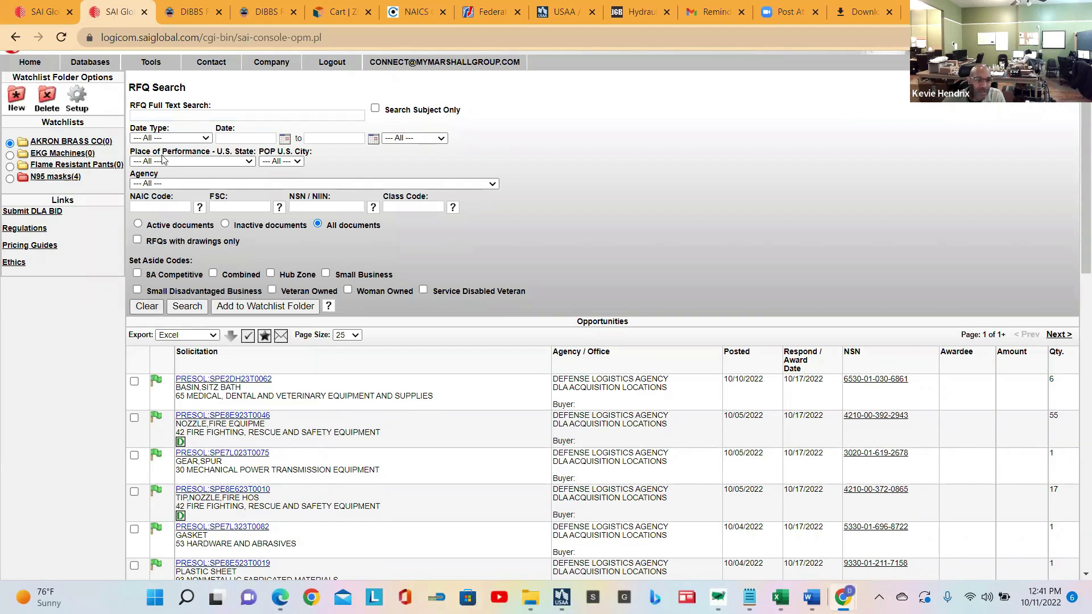
pyautogui.click(153, 115)
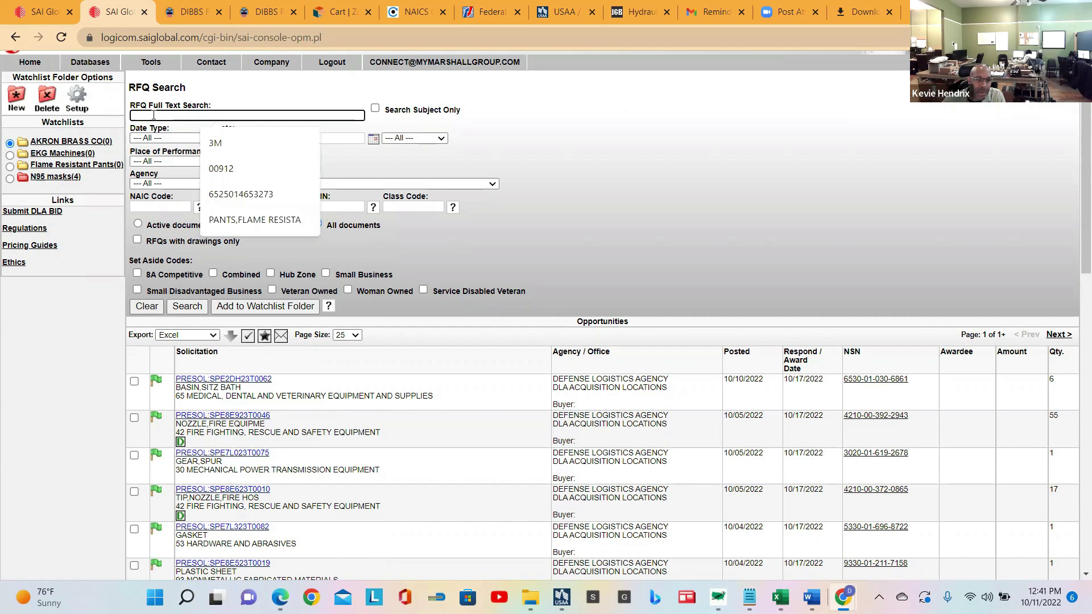
pyautogui.press('Down')
pyautogui.press('Down')
pyautogui.press('Return')
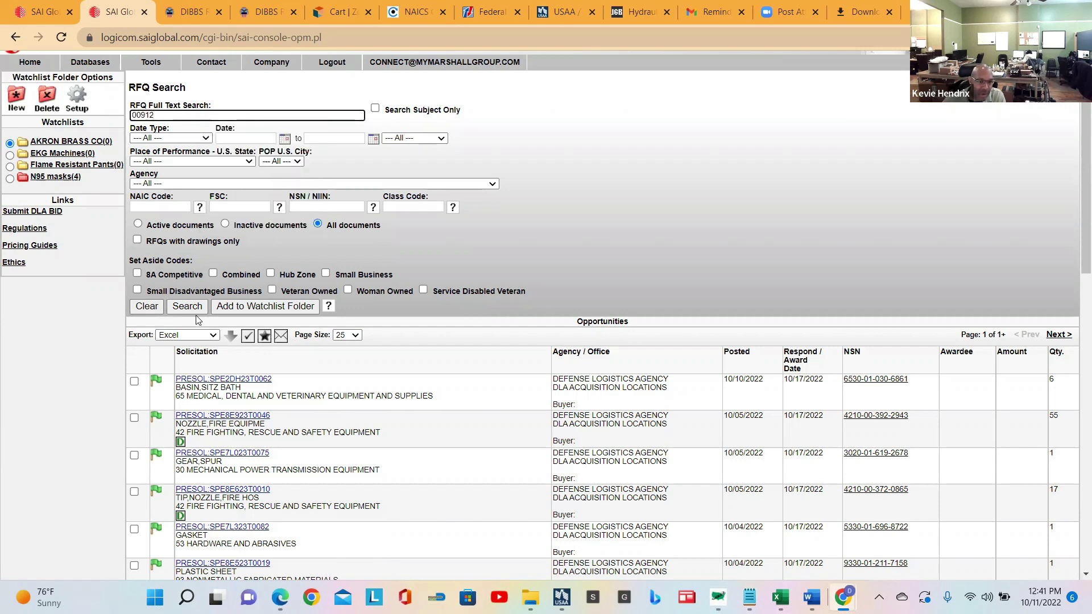
pyautogui.click(193, 307)
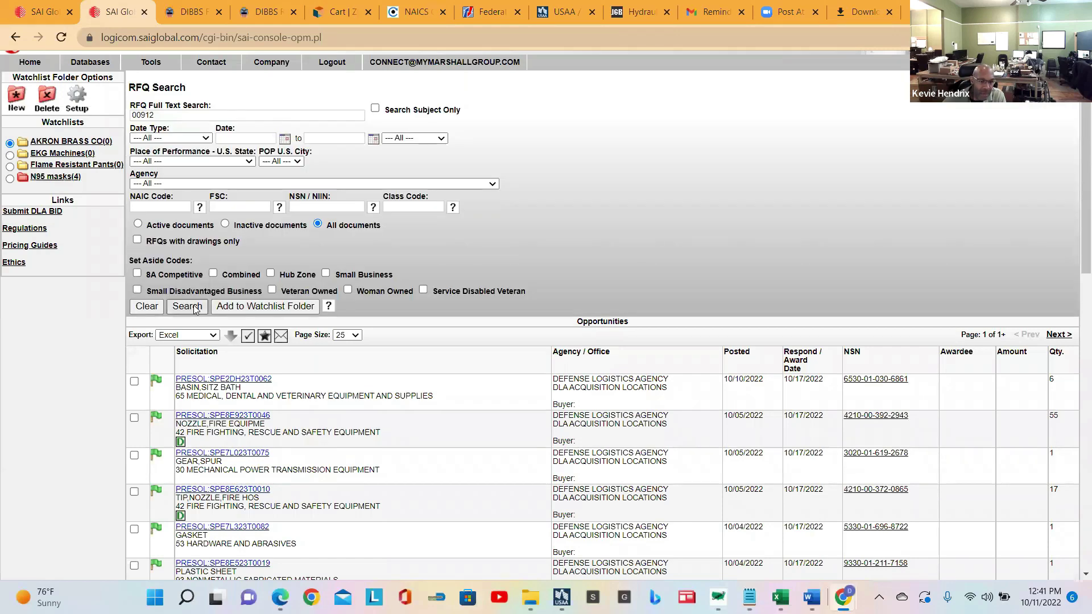
pyautogui.scroll(-1, 405, 393)
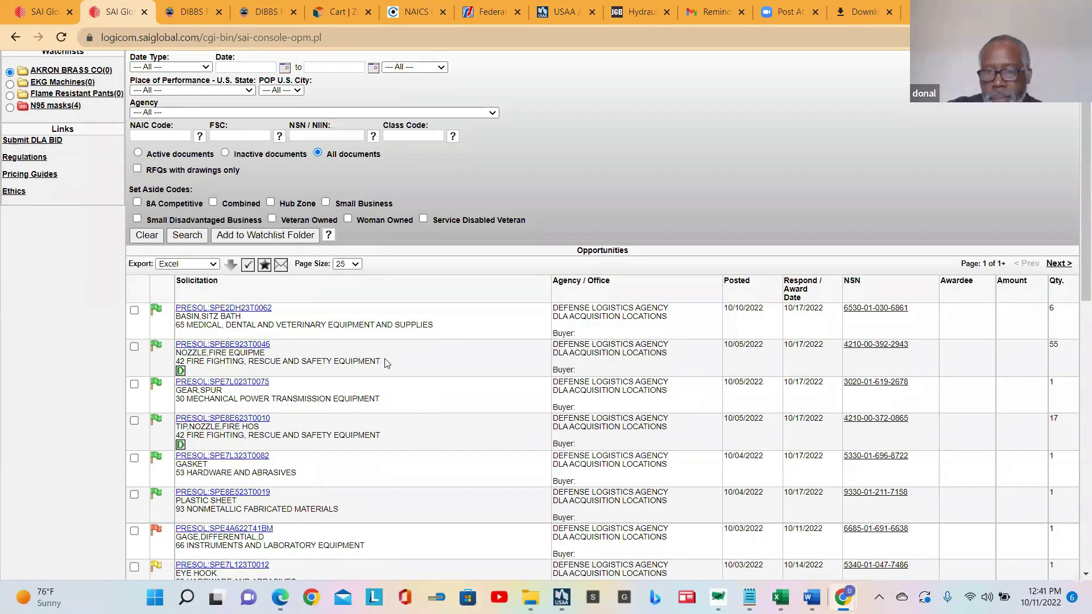
pyautogui.scroll(-2, 405, 375)
pyautogui.scroll(-4, 401, 361)
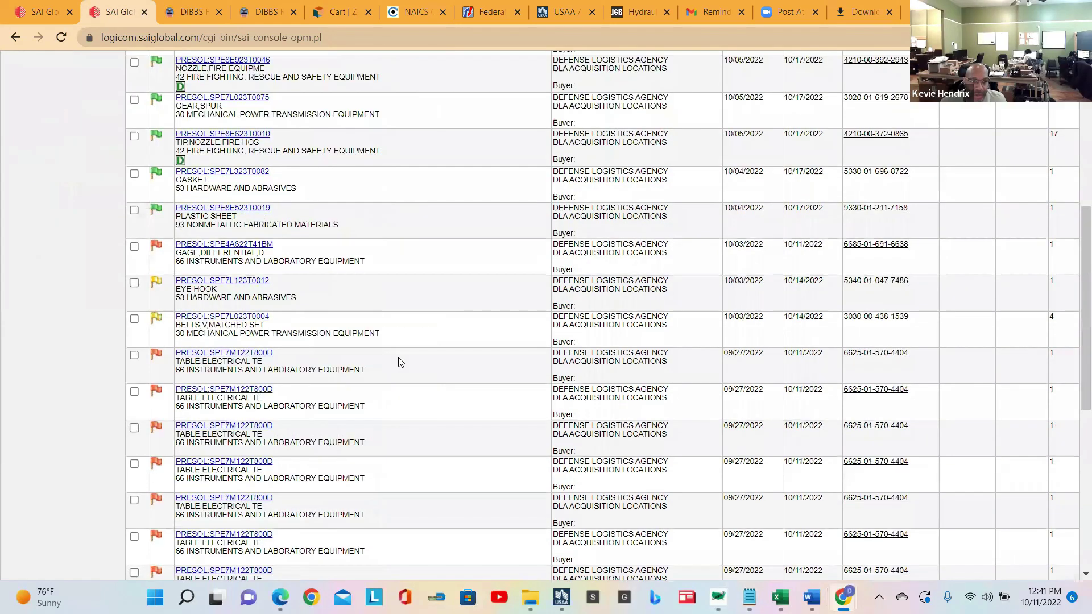
pyautogui.scroll(-2, 401, 361)
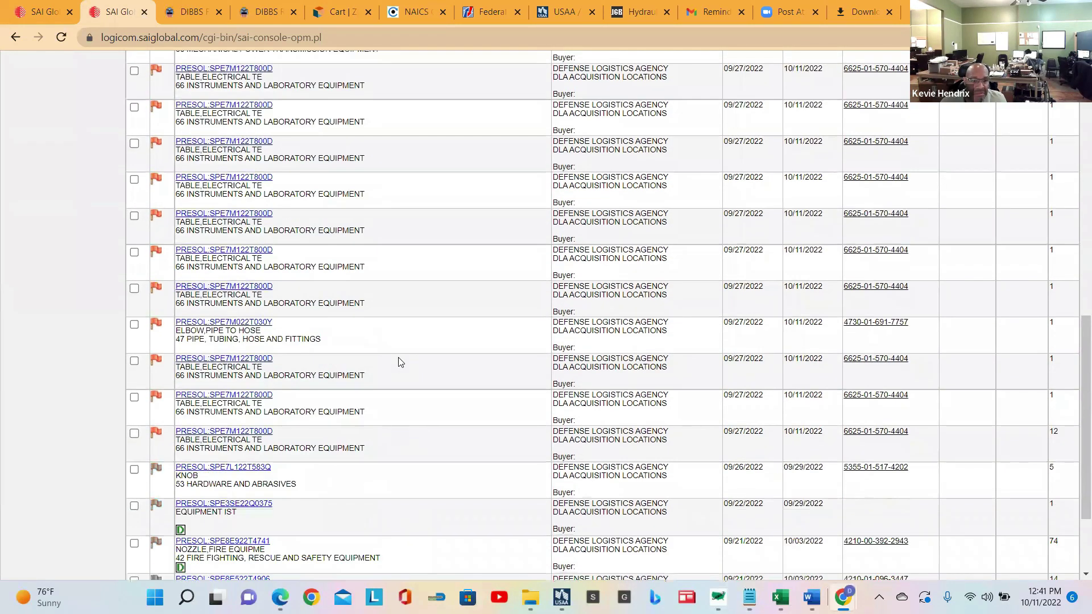
pyautogui.scroll(-2, 401, 362)
pyautogui.scroll(8, 401, 362)
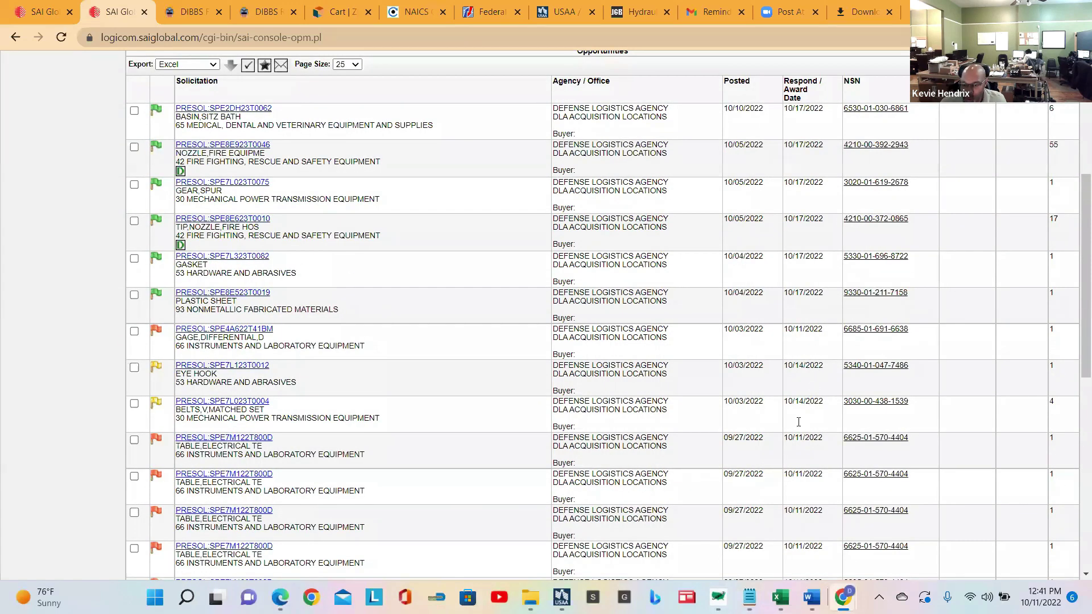
pyautogui.scroll(-6, 819, 387)
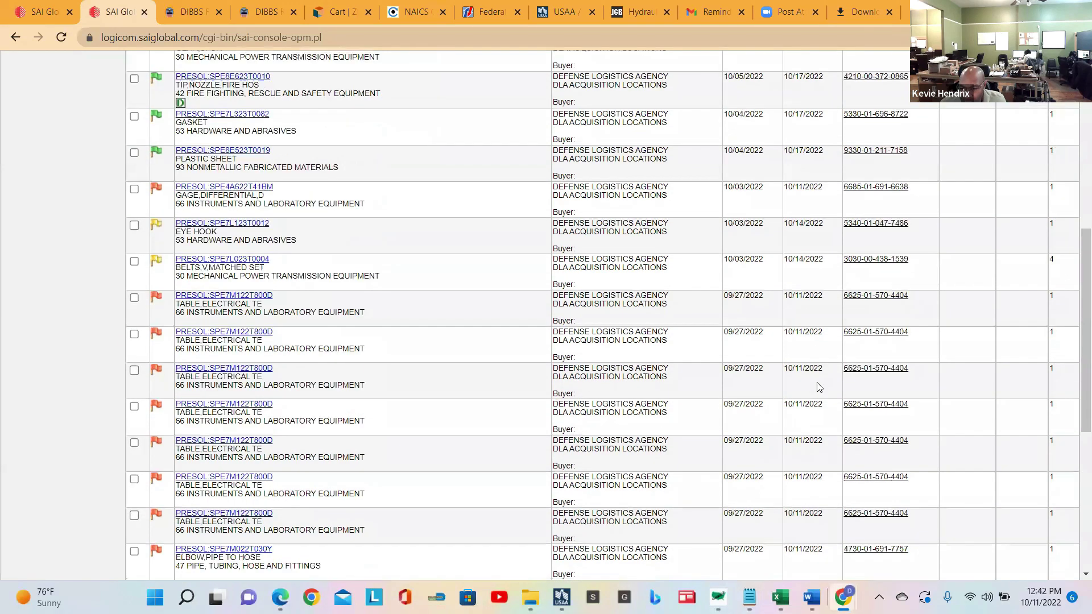
pyautogui.scroll(-1, 819, 387)
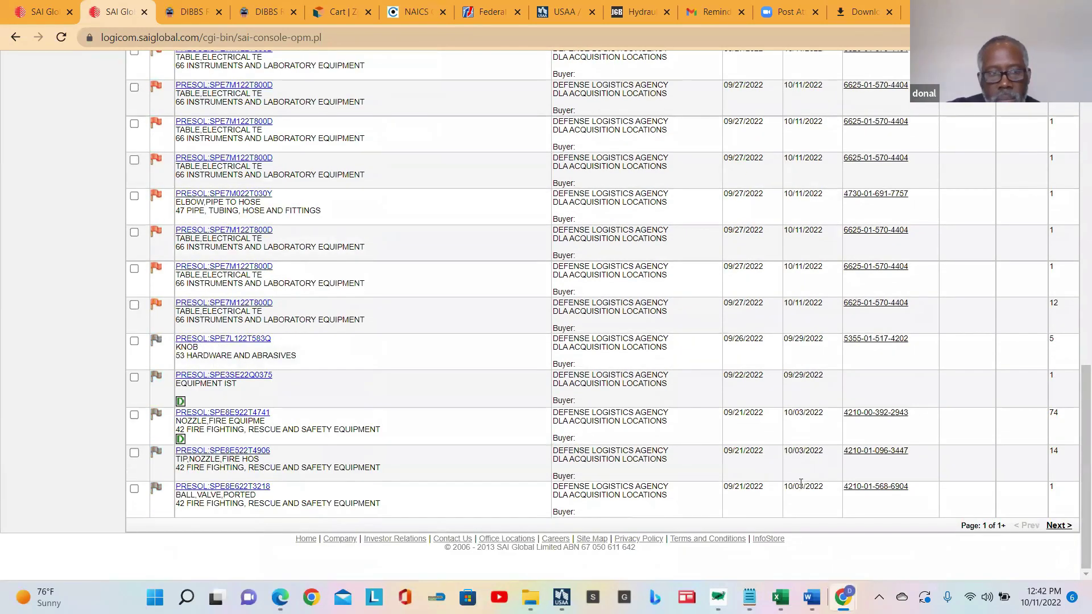
pyautogui.scroll(-1, 800, 484)
pyautogui.scroll(15, 795, 442)
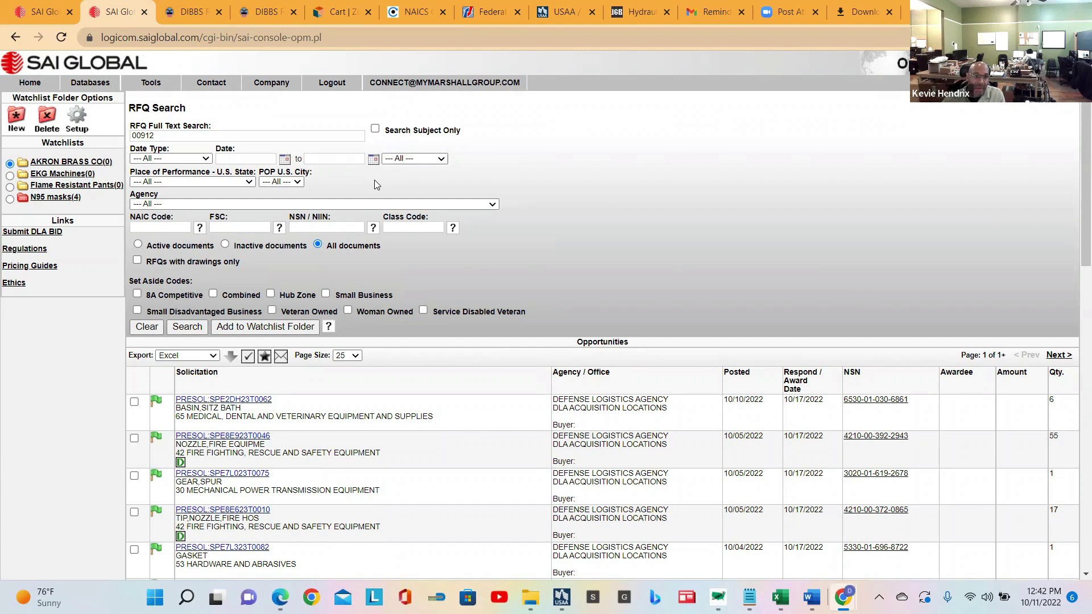
# - Export the FLIS results for CAGE 00912 and open the downloaded VIEW_FLIS .xls file
pyautogui.click(32, 16)
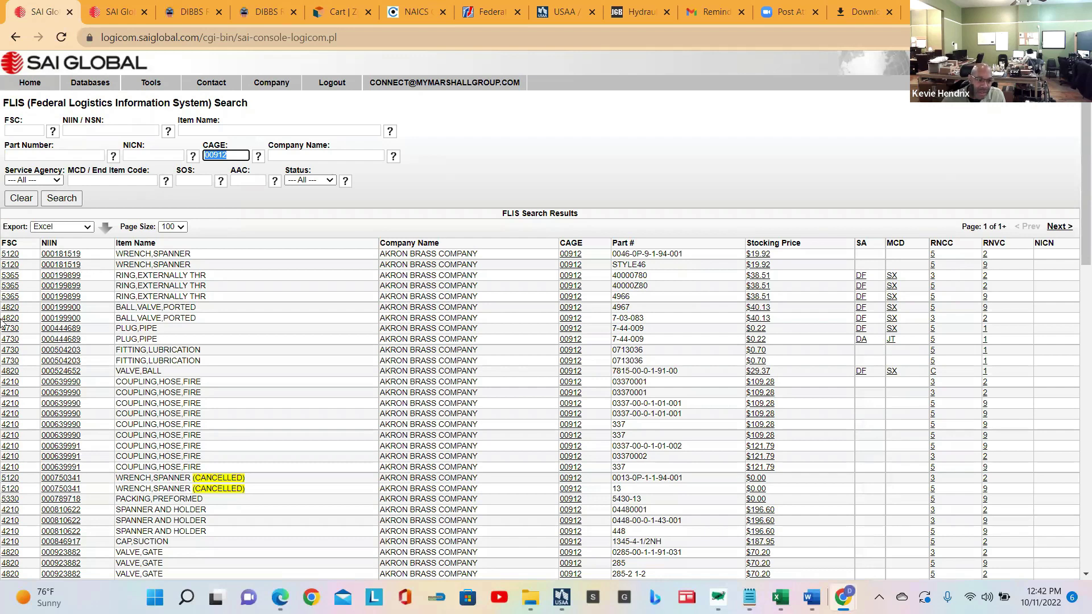
pyautogui.click(105, 230)
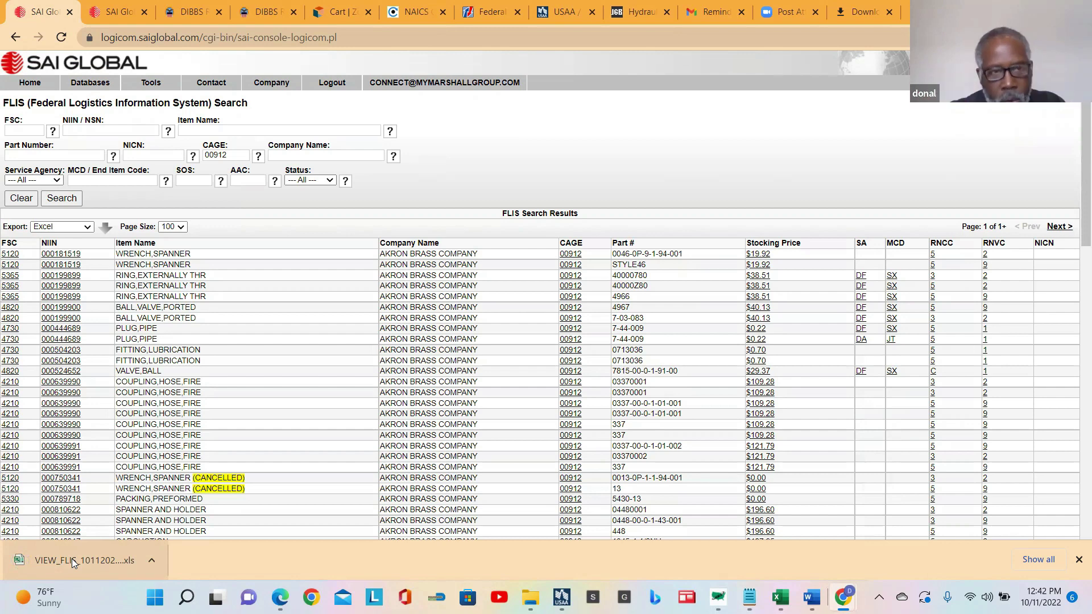
pyautogui.click(72, 559)
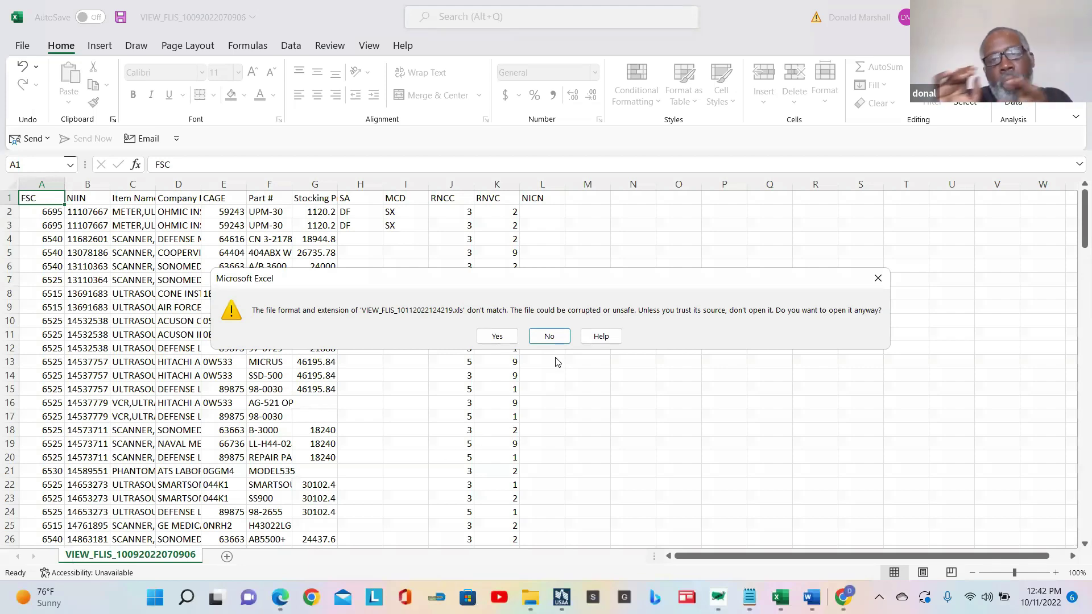
# - Open the export with editing enabled and copy the FSC and NIIN columns, A2 through B1684
pyautogui.click(512, 337)
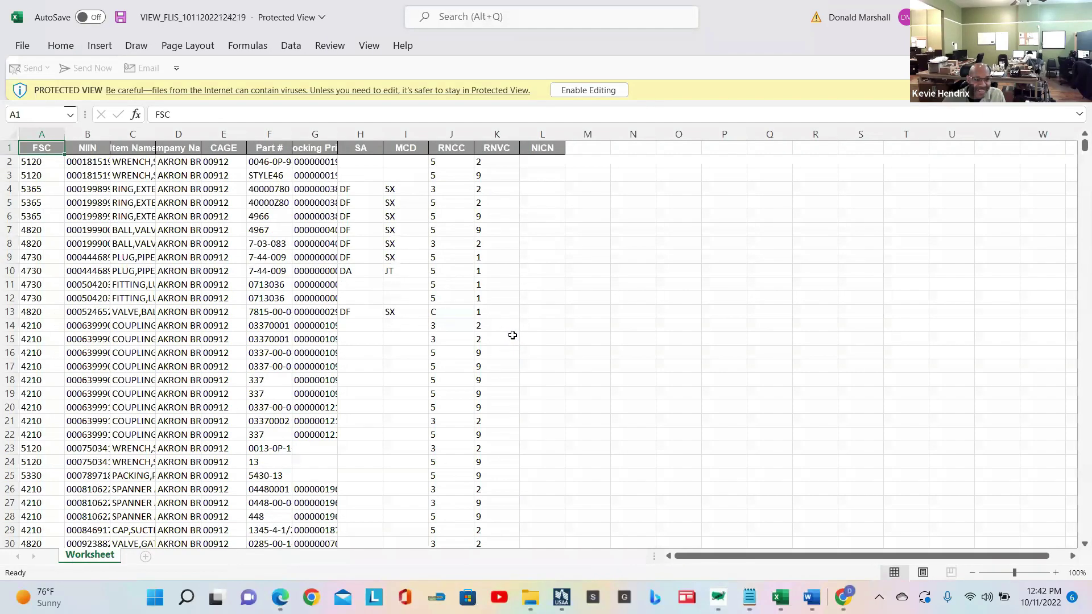
pyautogui.click(607, 91)
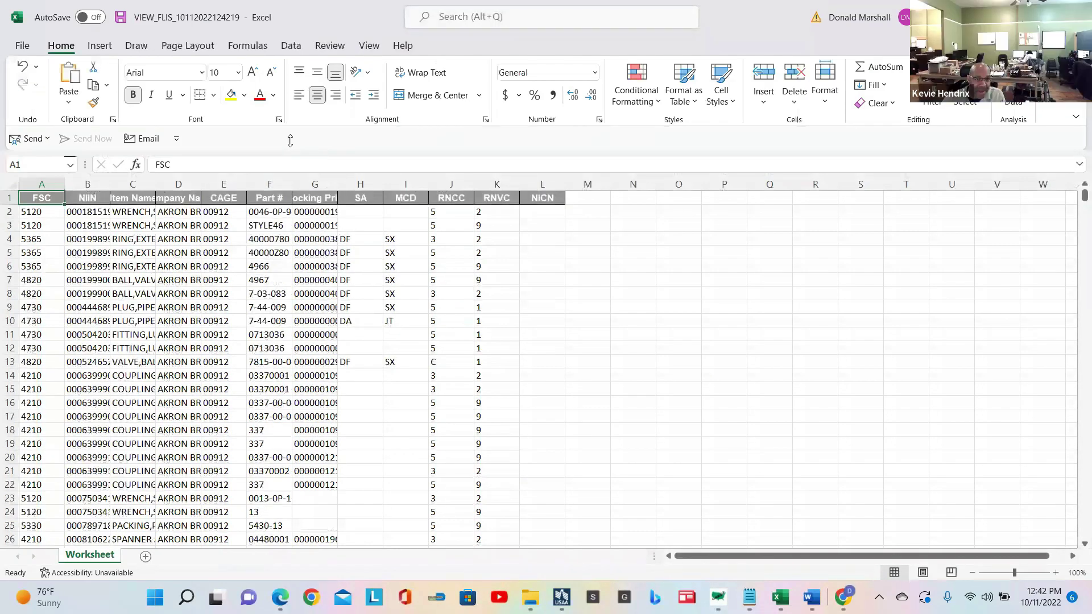
pyautogui.click(40, 212)
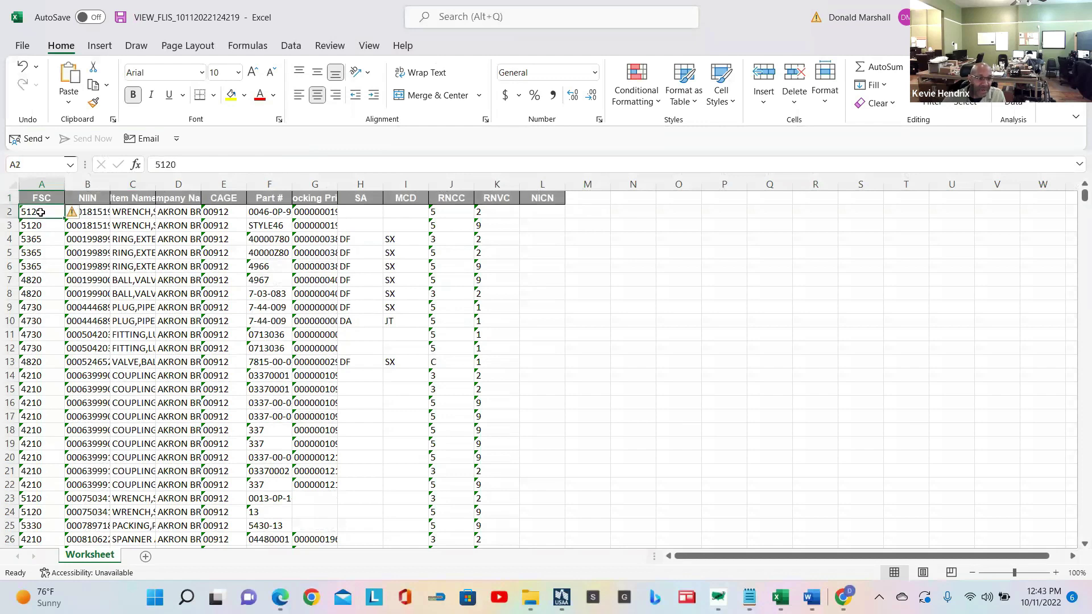
pyautogui.press('Up')
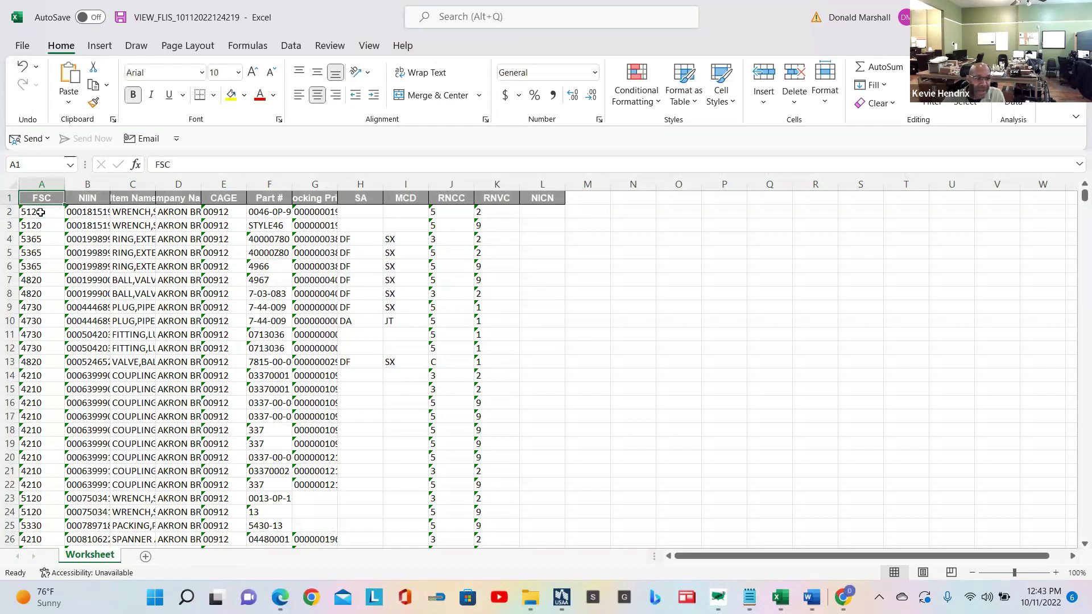
pyautogui.click(41, 212)
pyautogui.hotkey('shift', 'Right')
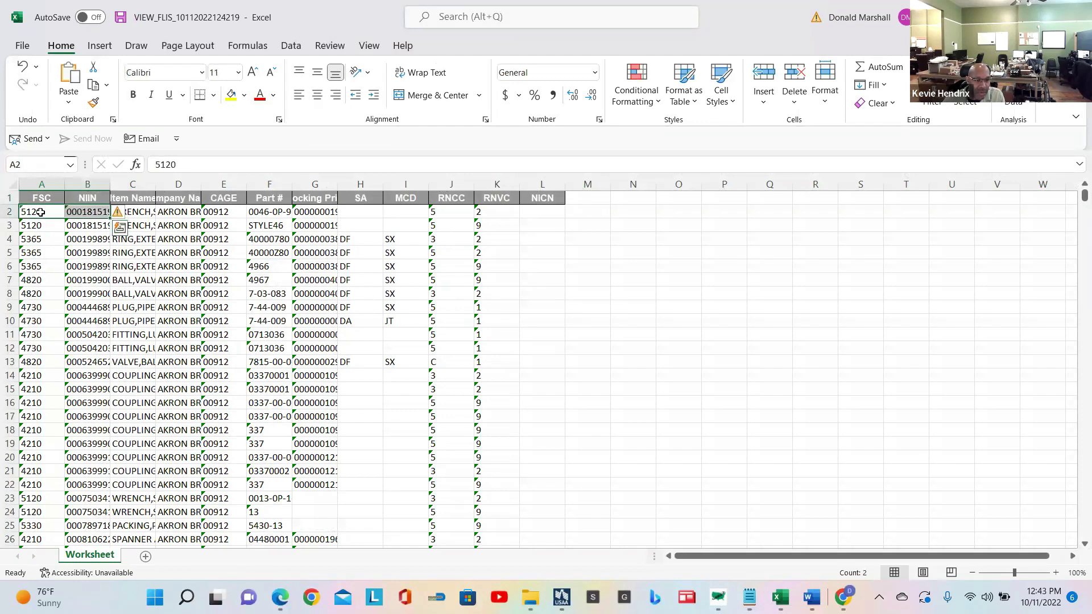
pyautogui.hotkey('ctrl', 'shift', 'Down')
pyautogui.scroll(-1, 41, 213)
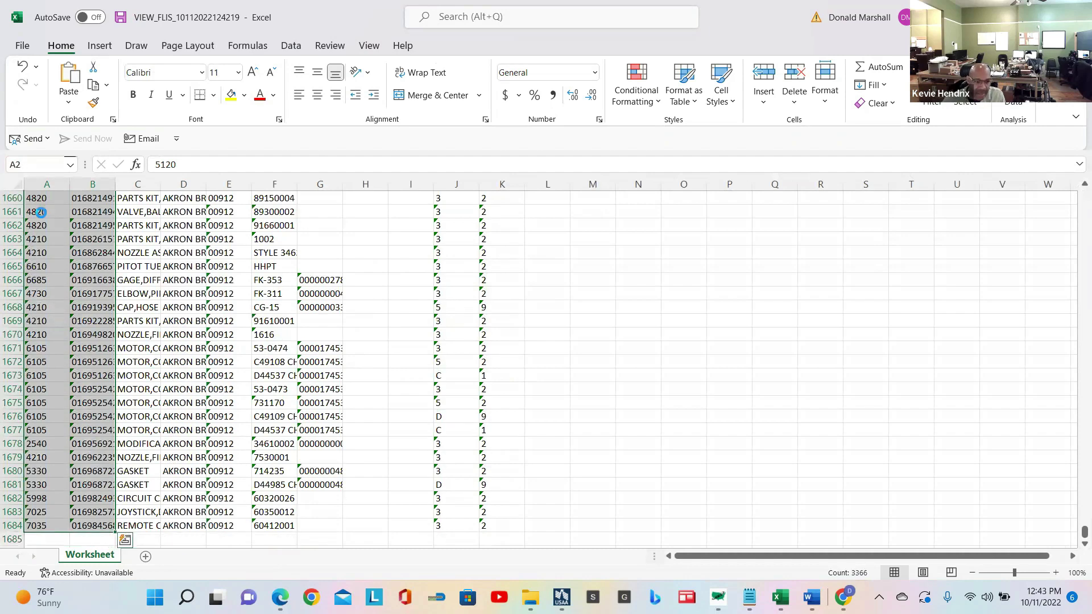
pyautogui.hotkey('ctrl', 'c')
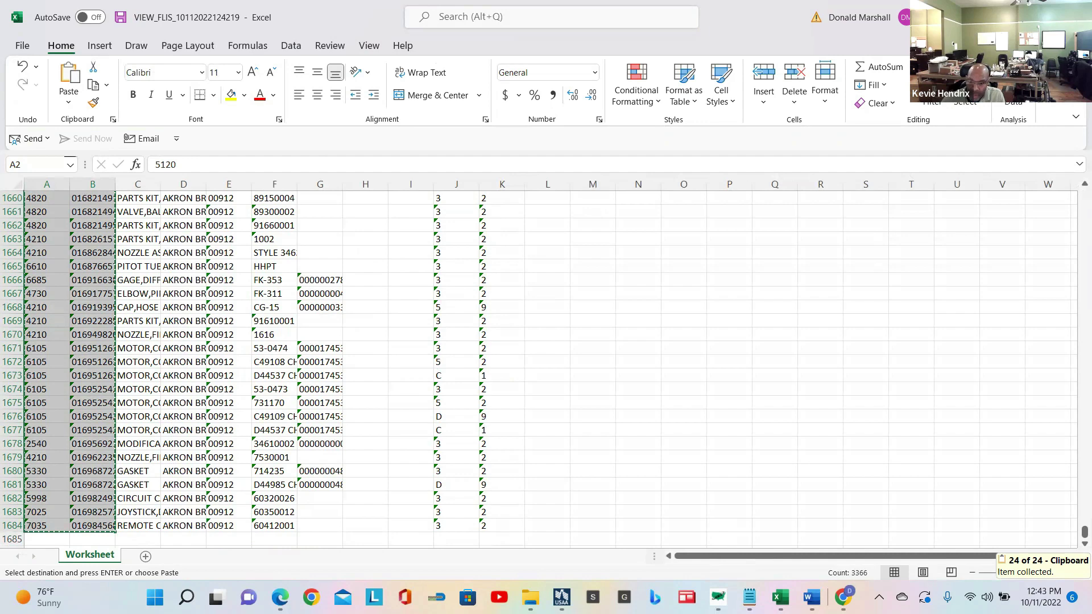
# - Paste the FSC and NIIN list into a new, widened Notepad window
pyautogui.rightClick(749, 598)
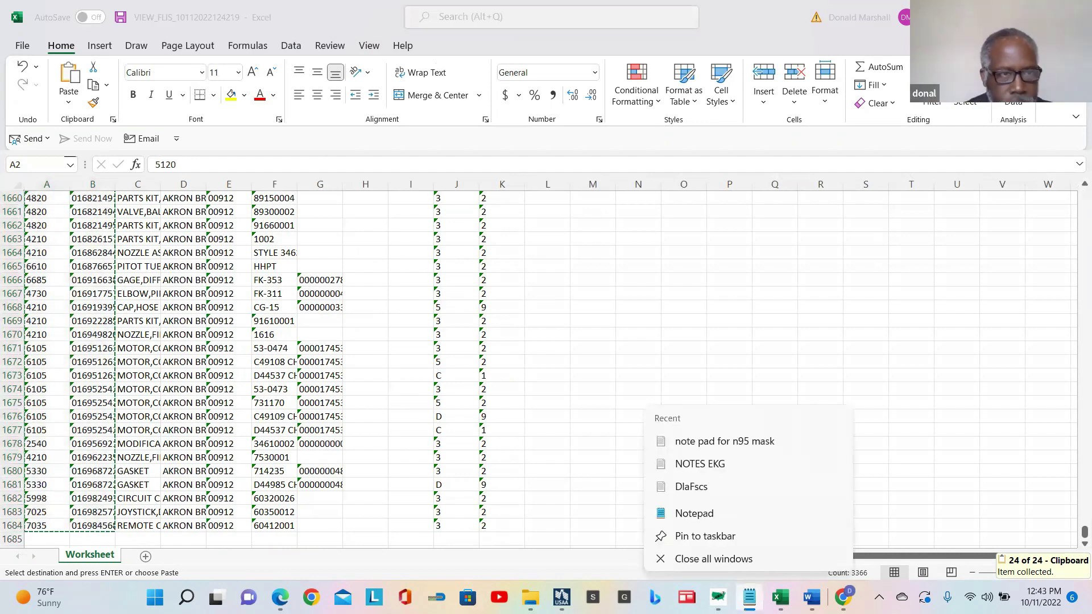
pyautogui.click(689, 514)
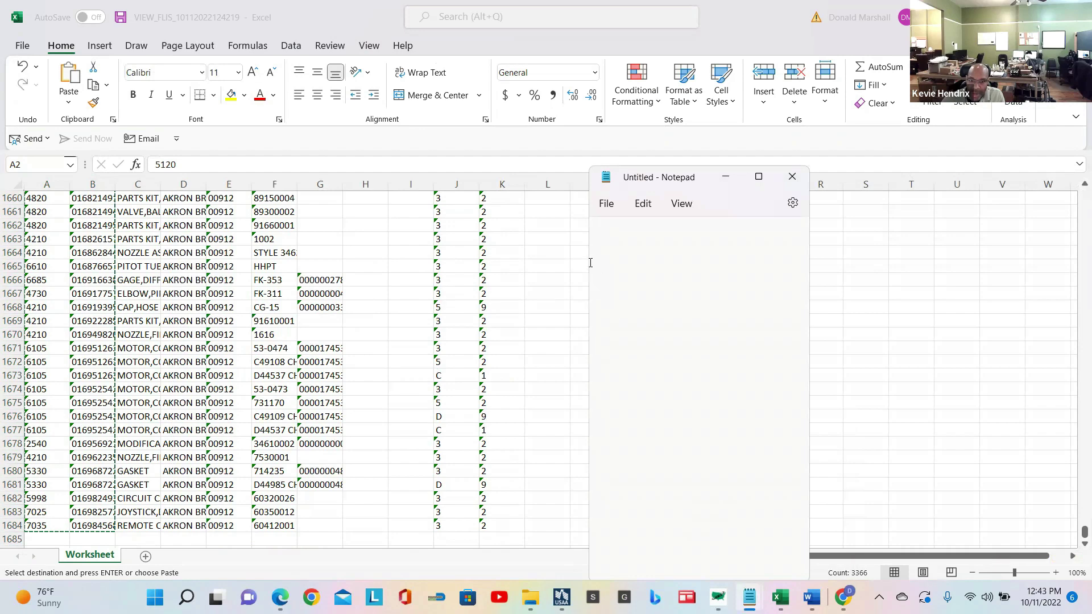
pyautogui.moveTo(587, 264); pyautogui.dragTo(354, 263)
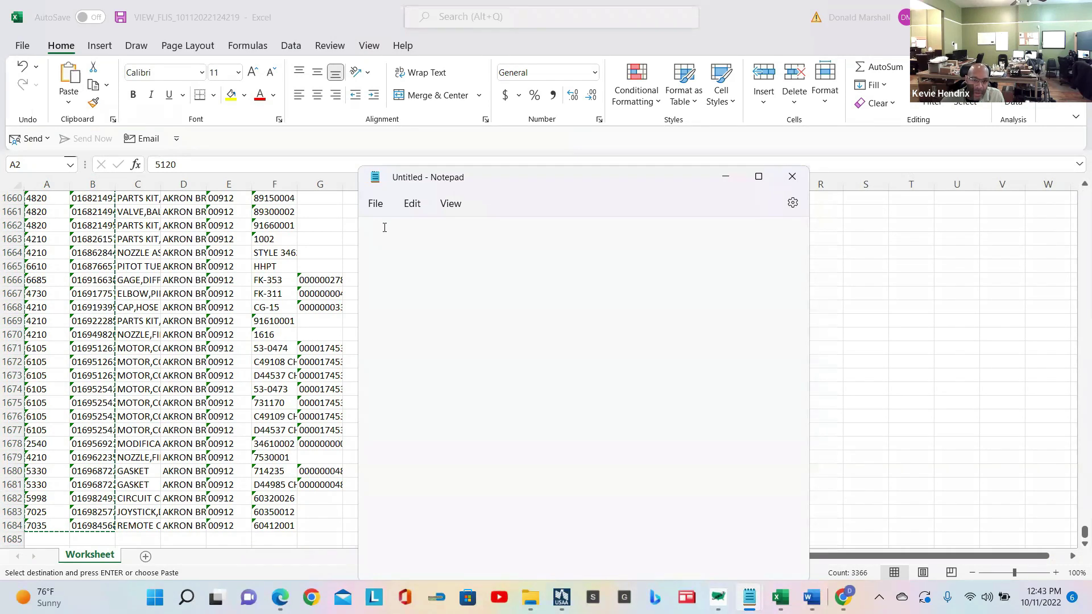
pyautogui.hotkey('ctrl', 'v')
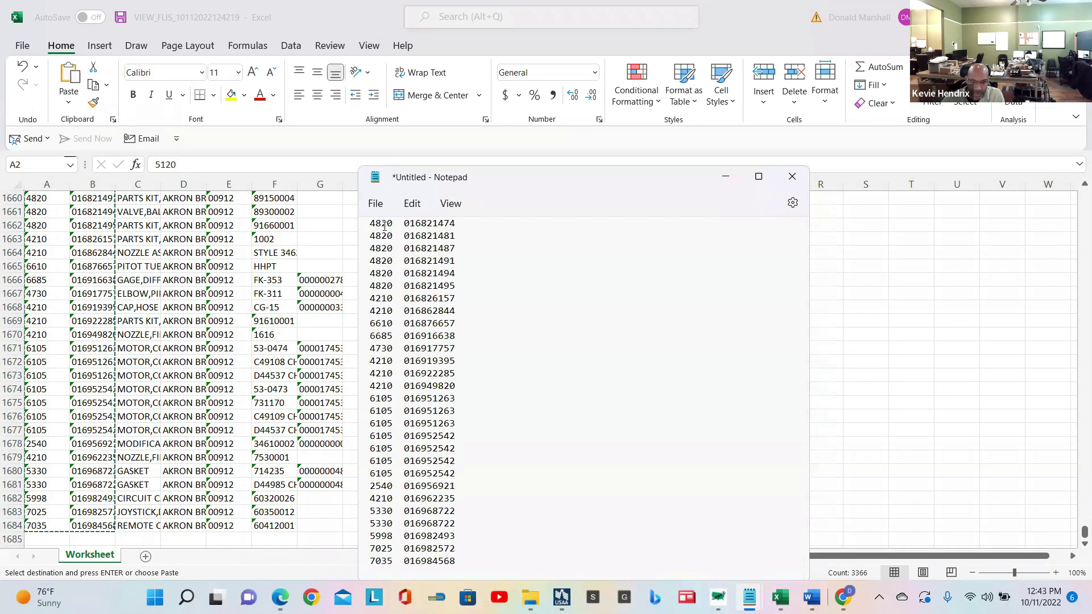
pyautogui.hotkey('ctrl', 'Home')
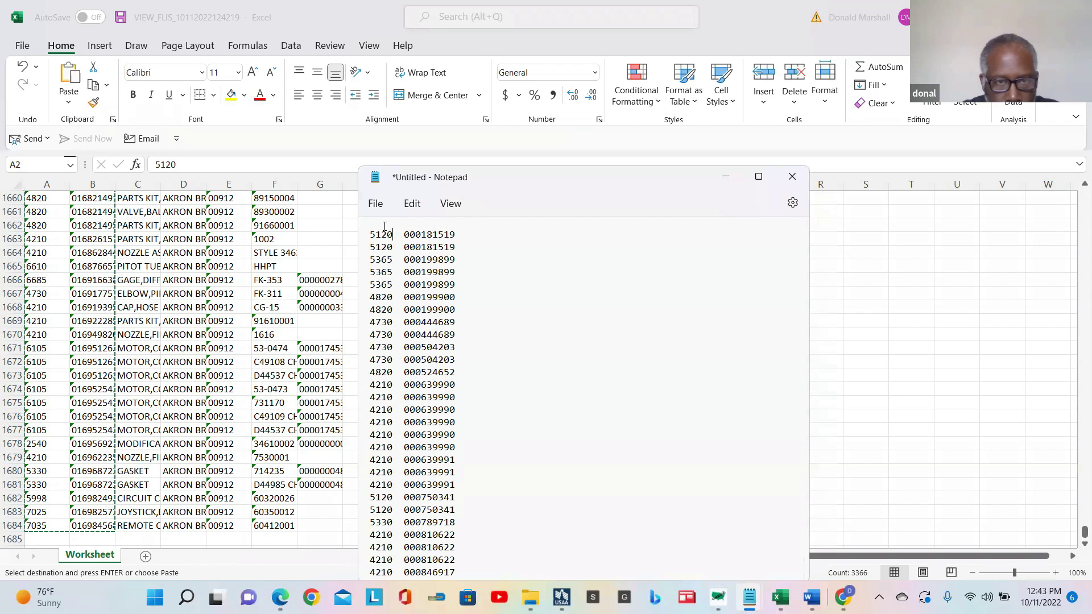
# - Copy the tab between 5120 and 000181519 and bring up Find and Replace
pyautogui.hotkey('shift', 'Right')
pyautogui.hotkey('ctrl', 'c')
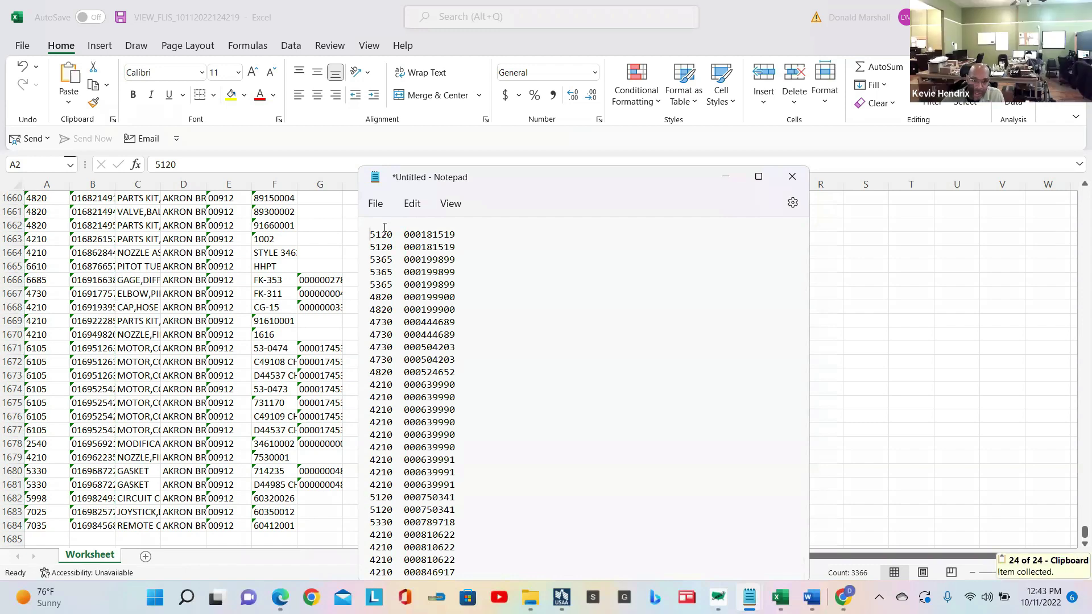
pyautogui.click(397, 235)
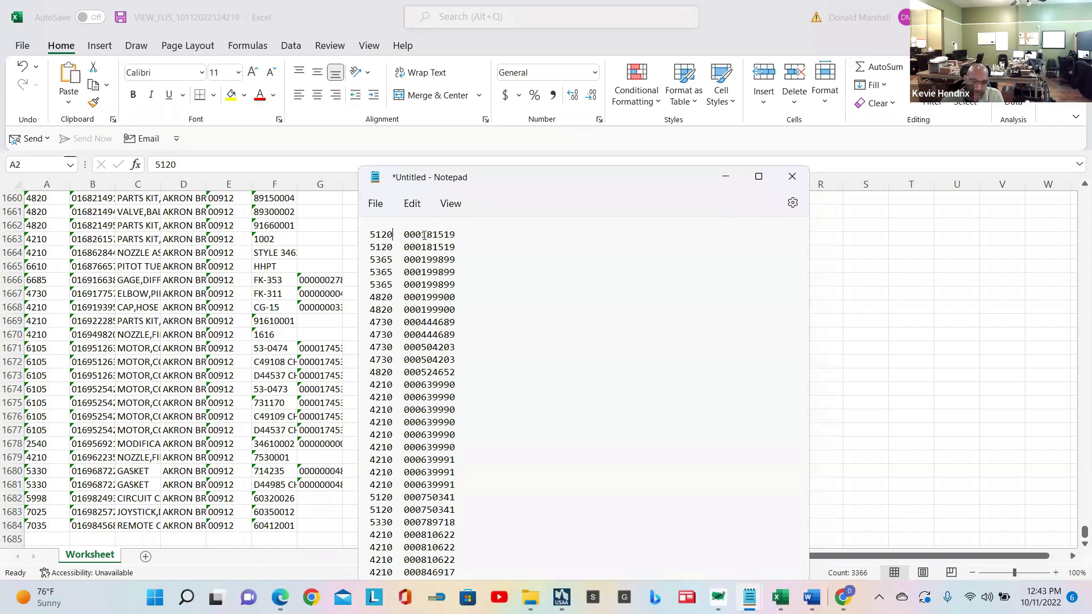
pyautogui.hotkey('shift', 'Right')
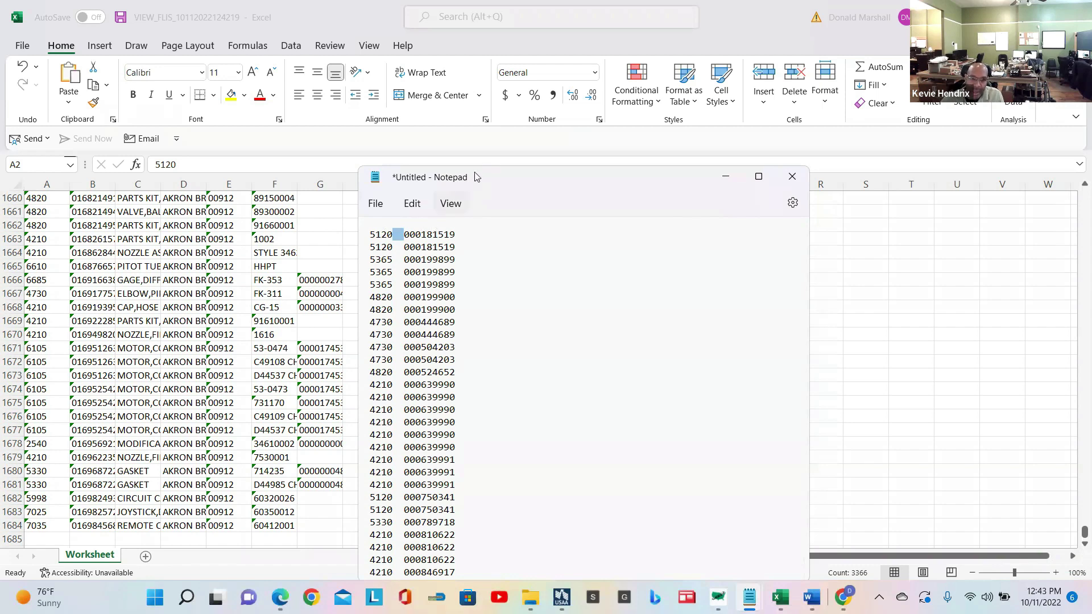
pyautogui.click(390, 233)
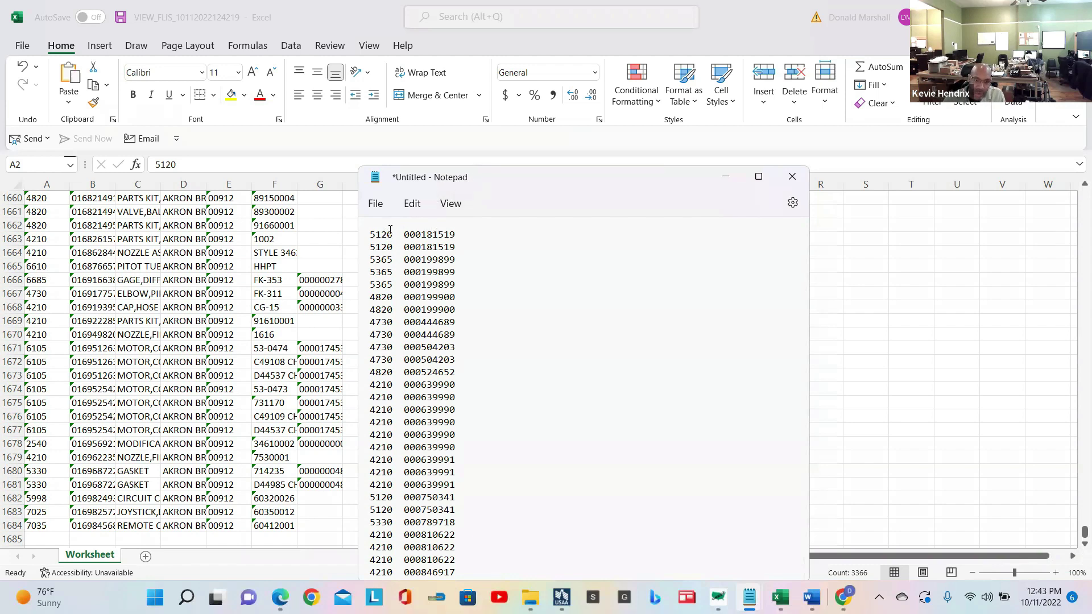
pyautogui.hotkey('ctrl', 'h')
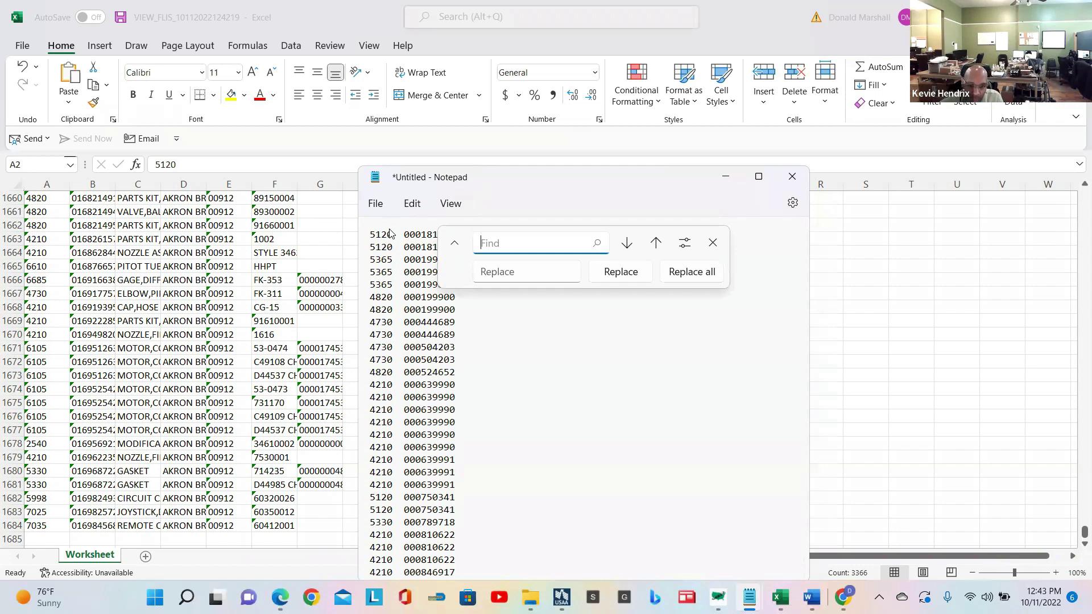
# - Try the tab as a search term, then reselect the tab after the first 5120
pyautogui.hotkey('ctrl', 'v')
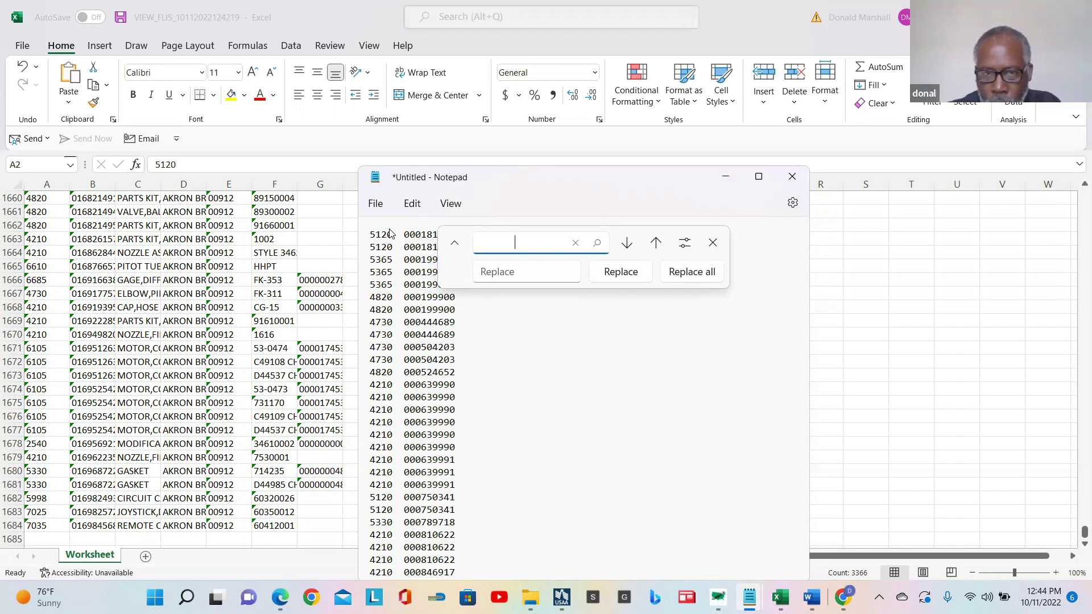
pyautogui.click(713, 245)
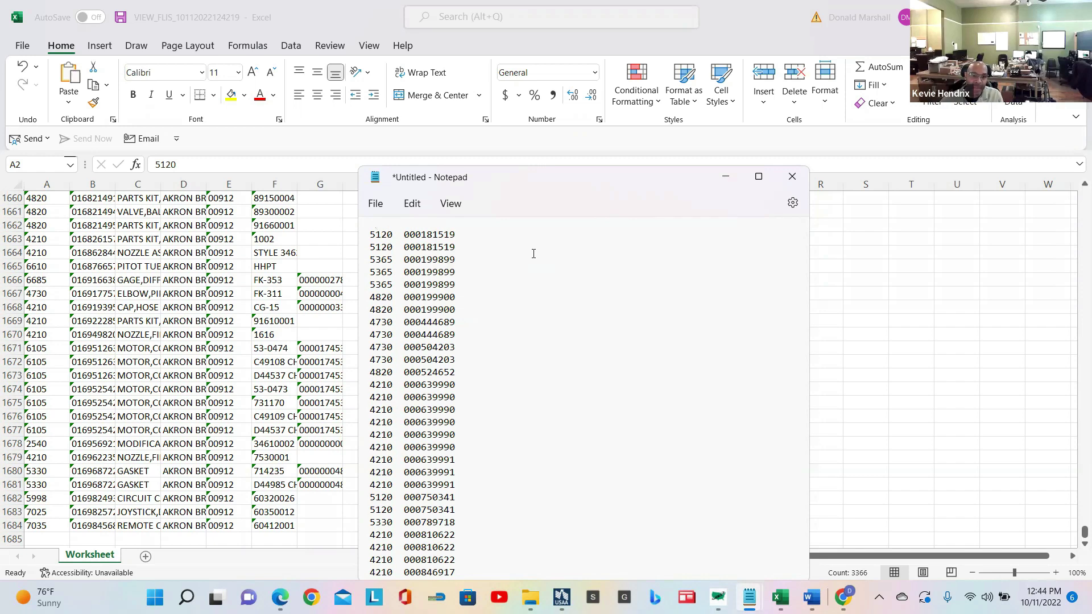
pyautogui.press('Right')
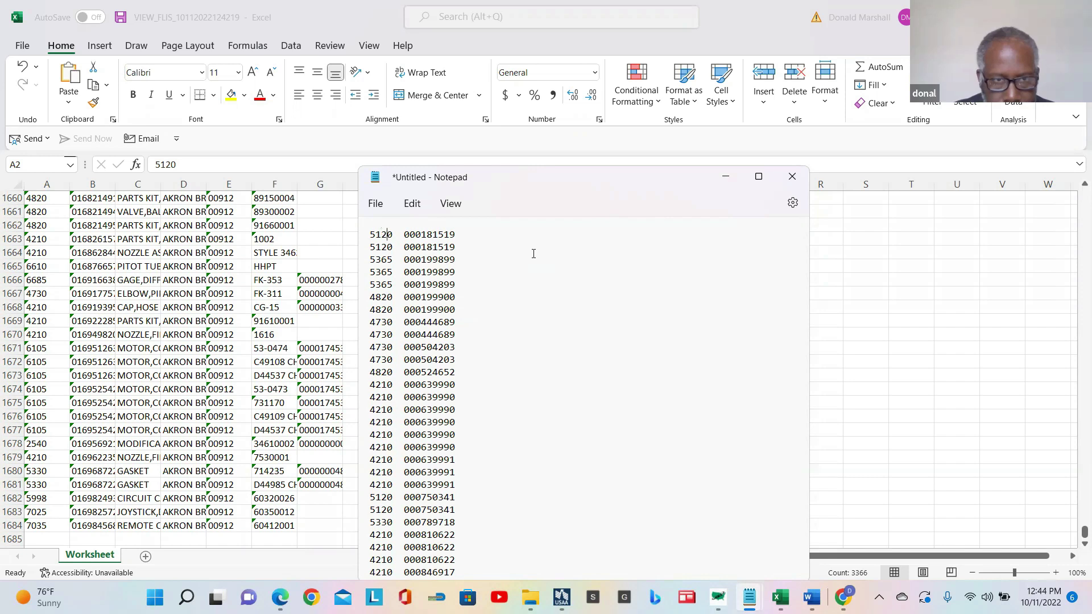
pyautogui.hotkey('shift', 'Right')
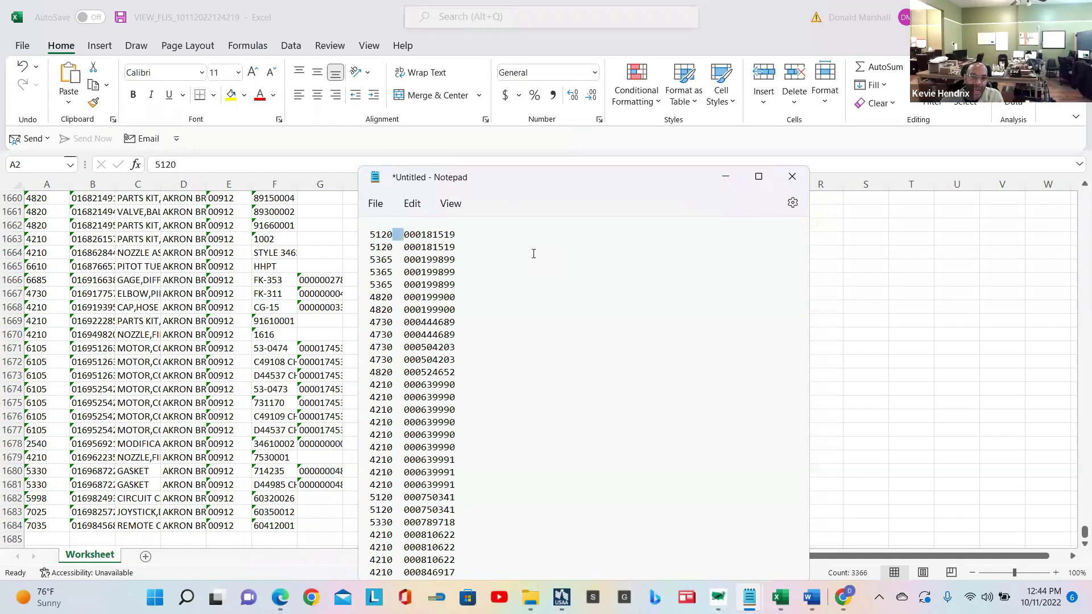
pyautogui.press('Left')
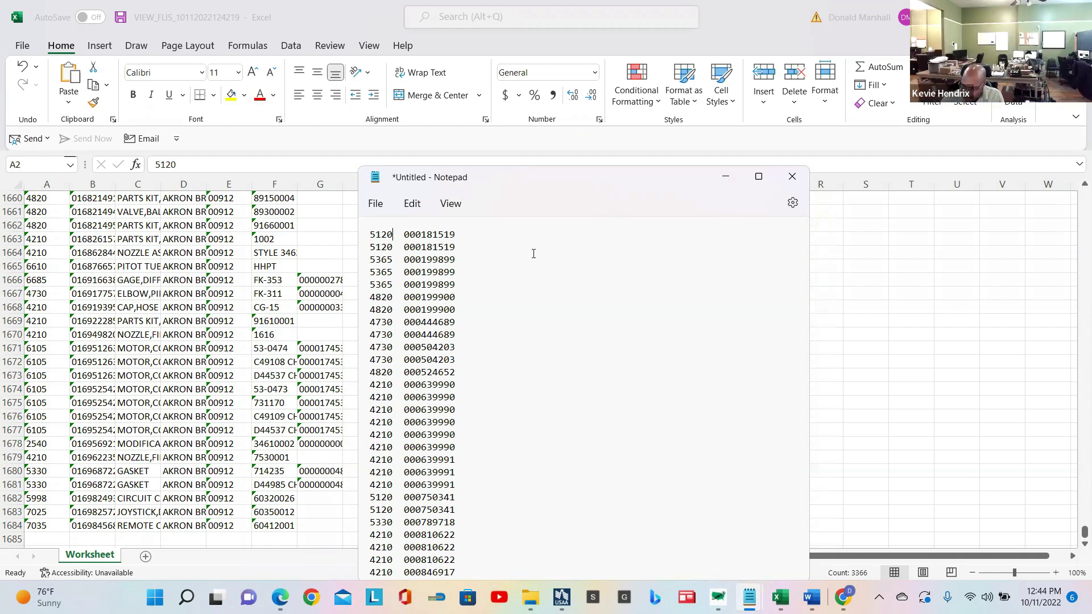
pyautogui.hotkey('shift', 'Right')
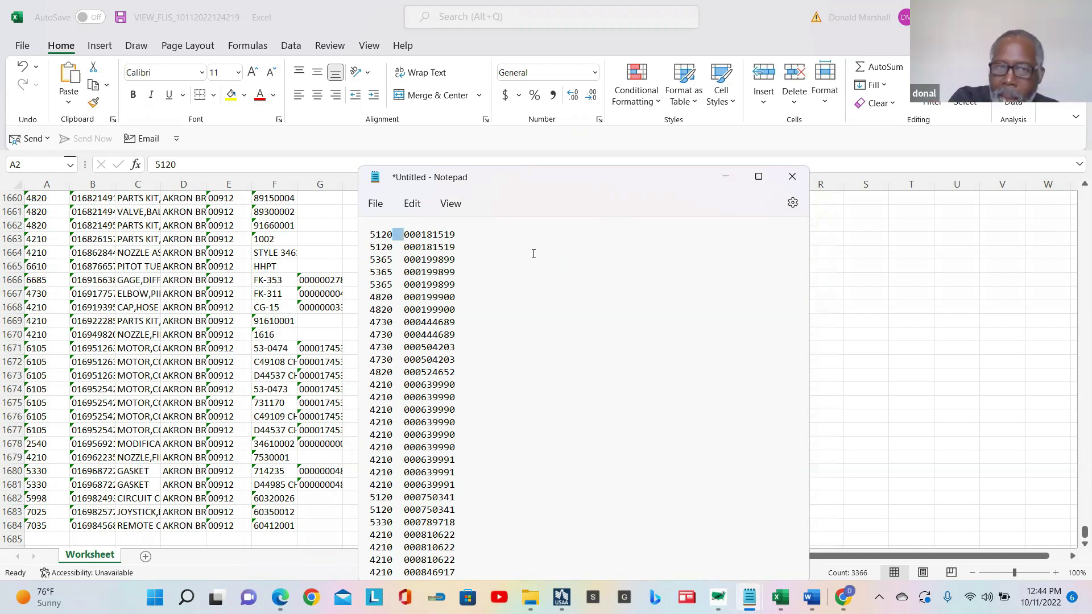
pyautogui.press('Left')
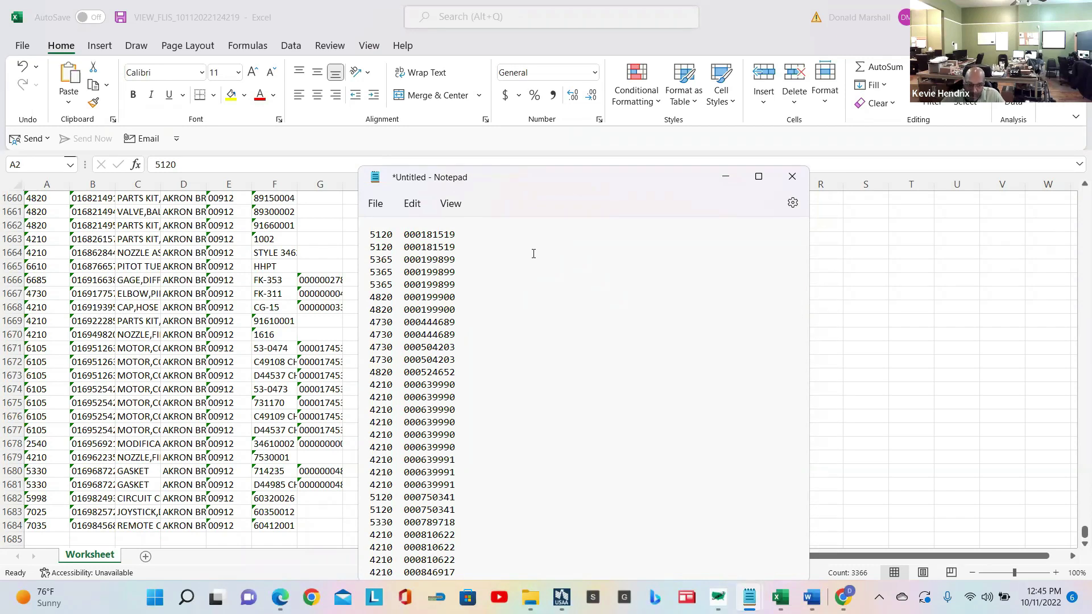
pyautogui.hotkey('shift', 'Right')
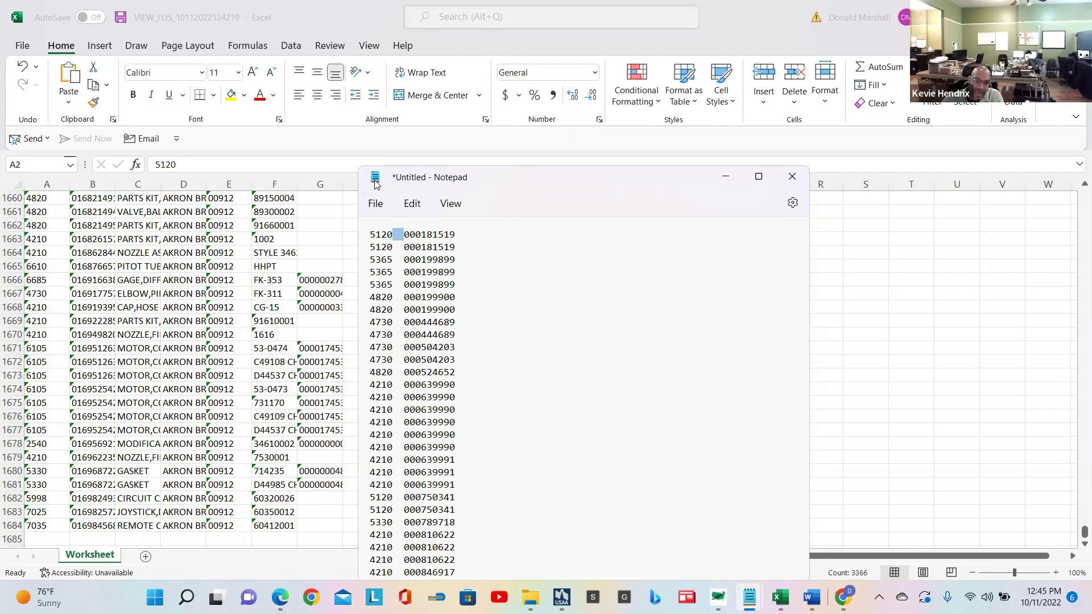
# - Copy the selected tab via the Edit menu and open Replace with an empty Find field
pyautogui.click(376, 204)
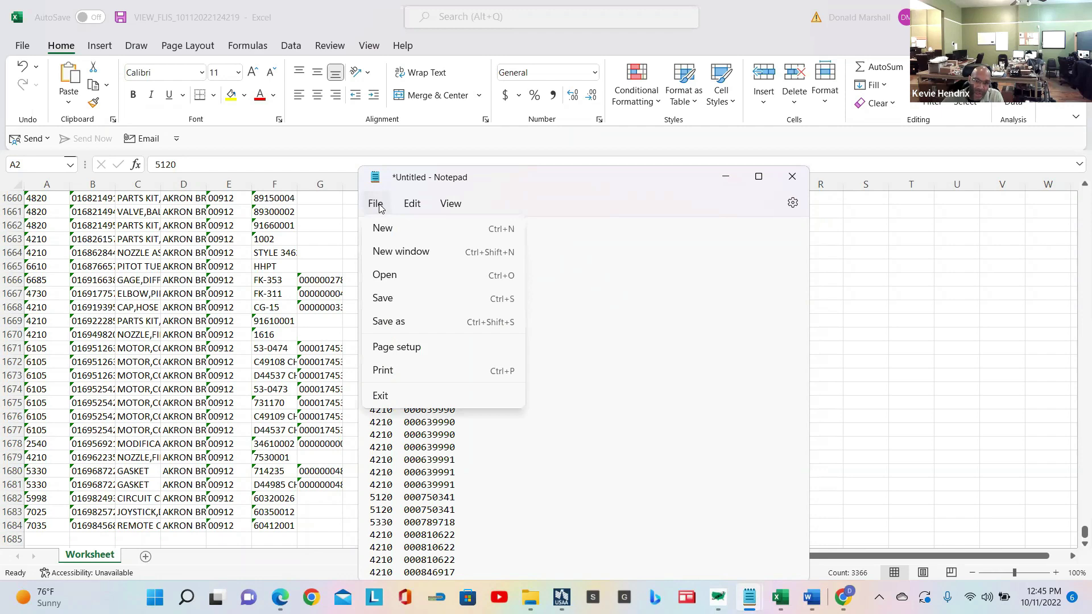
pyautogui.click(412, 204)
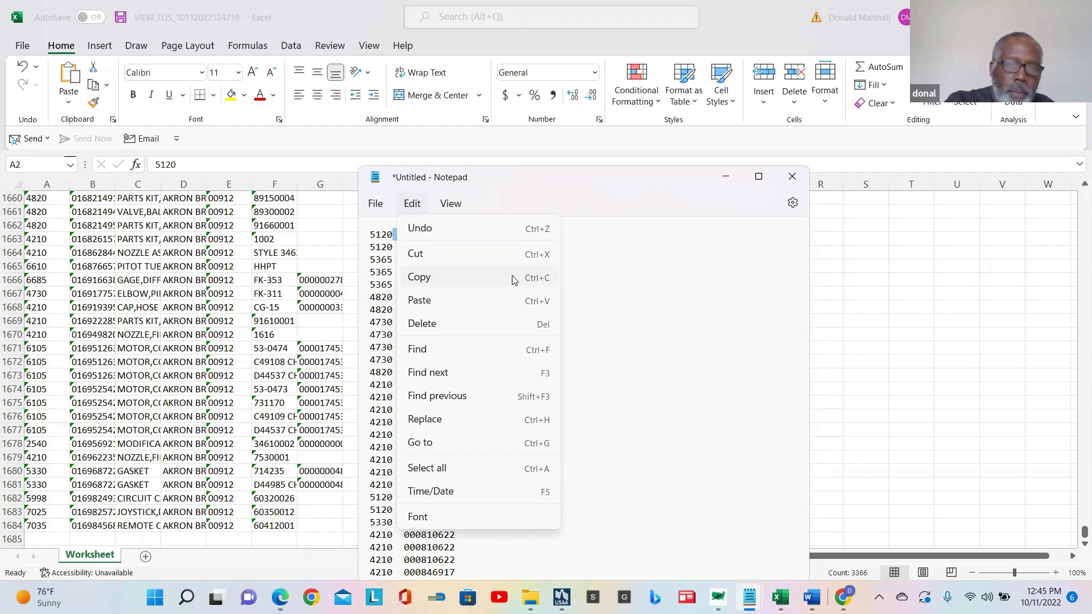
pyautogui.click(415, 277)
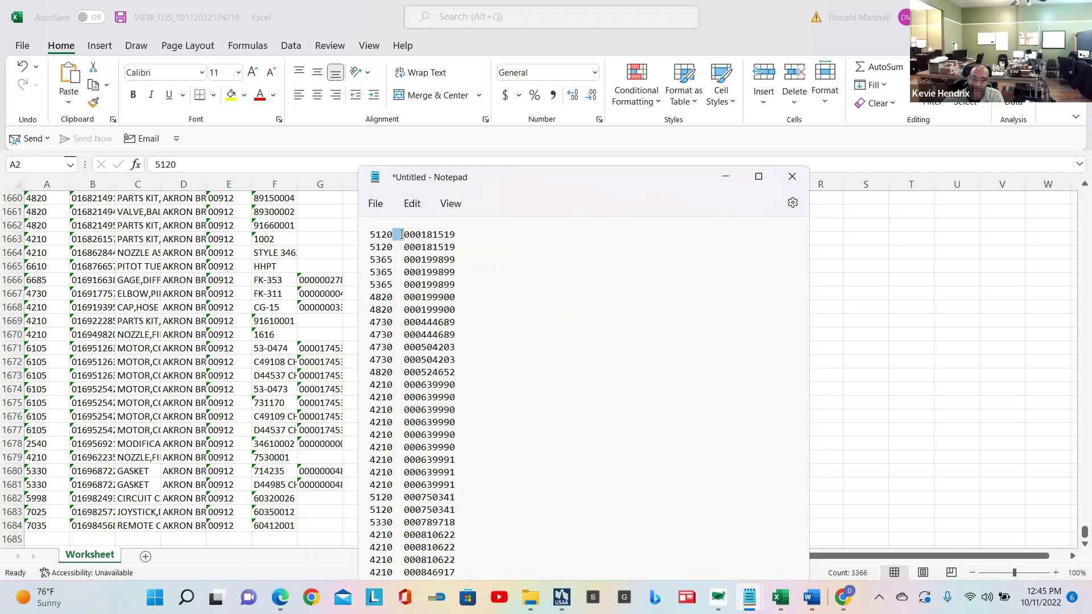
pyautogui.click(381, 234)
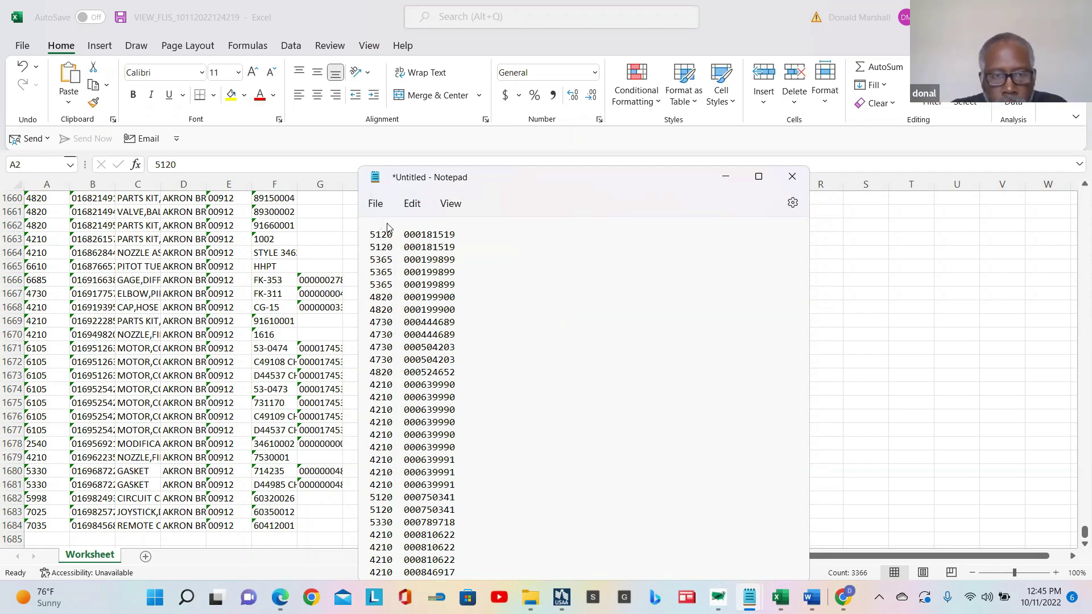
pyautogui.click(414, 205)
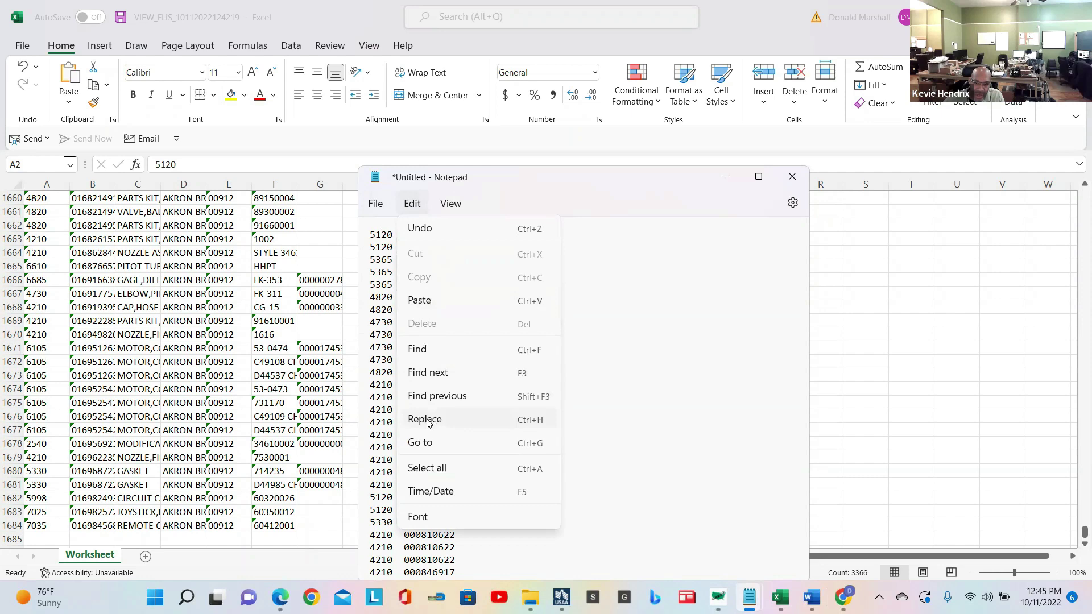
pyautogui.click(425, 419)
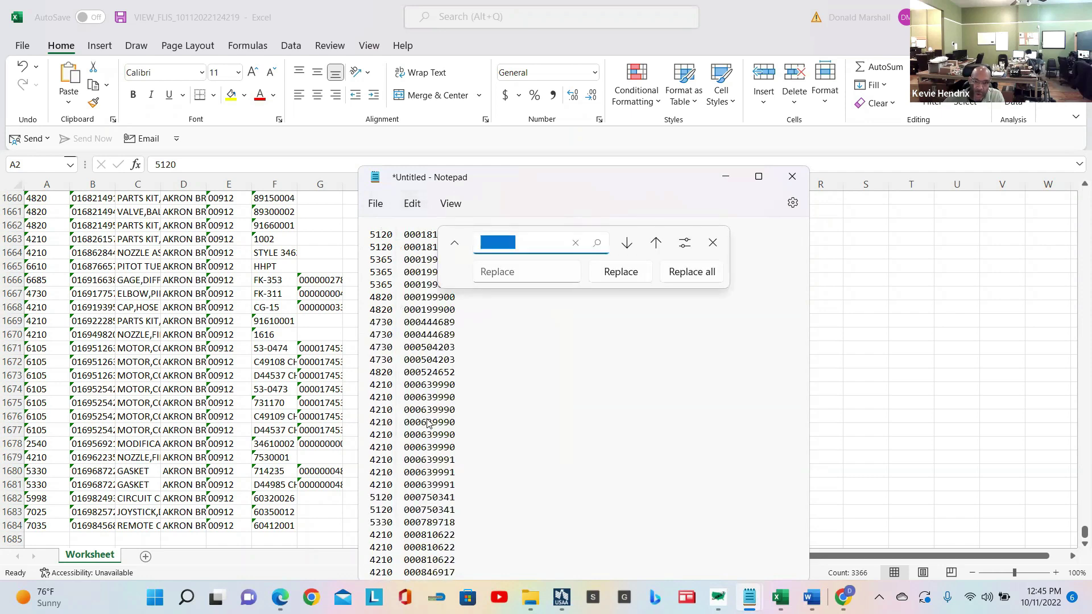
pyautogui.click(535, 246)
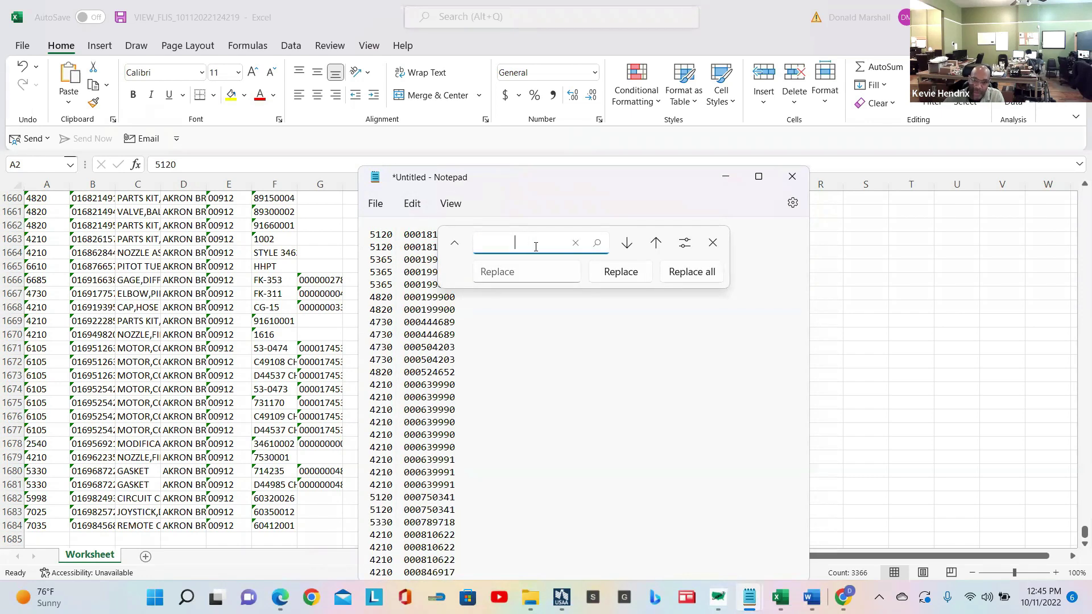
pyautogui.press('BackSpace')
pyautogui.rightClick(505, 244)
pyautogui.click(537, 260)
pyautogui.click(517, 243)
pyautogui.click(513, 269)
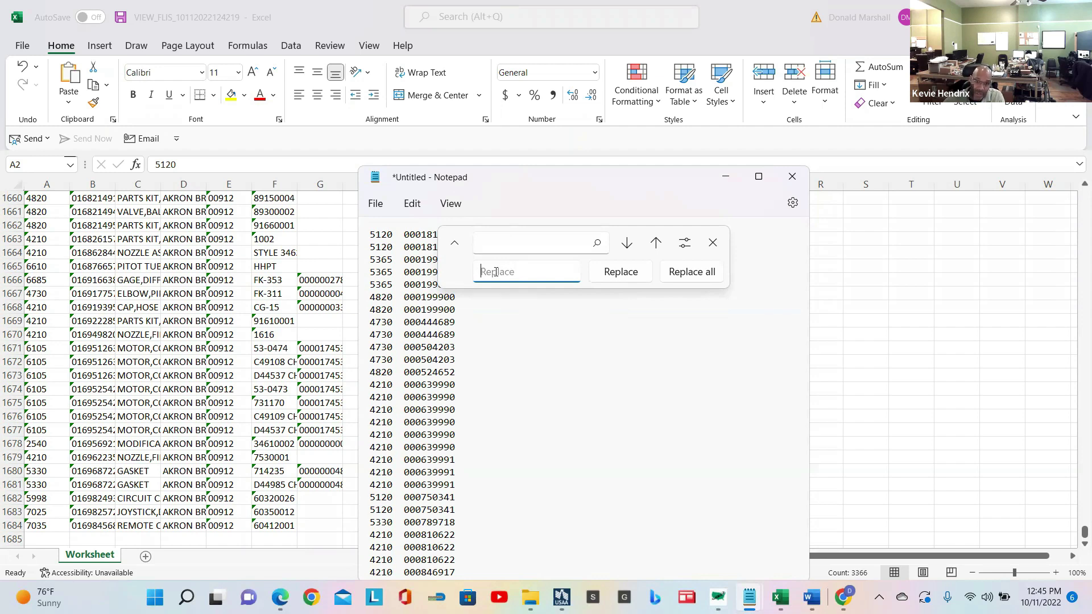
pyautogui.click(703, 273)
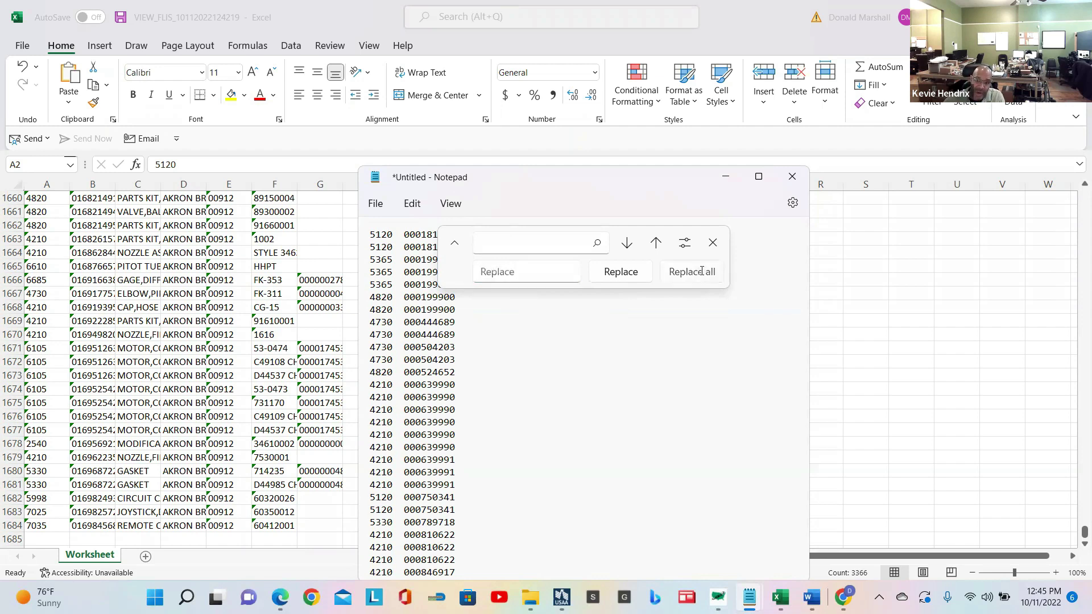
pyautogui.click(713, 242)
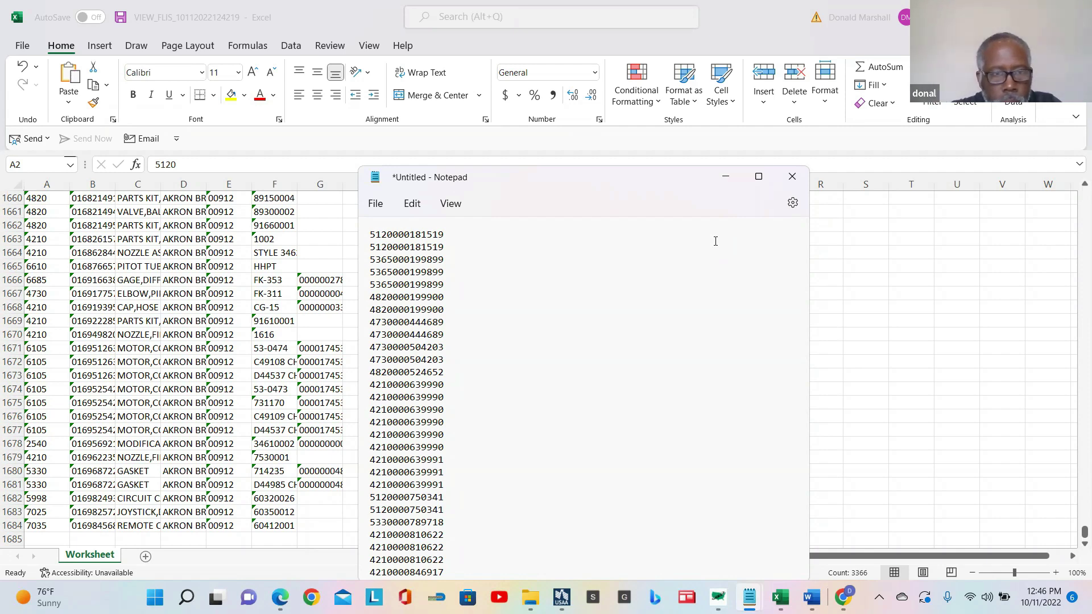
pyautogui.press('Down')
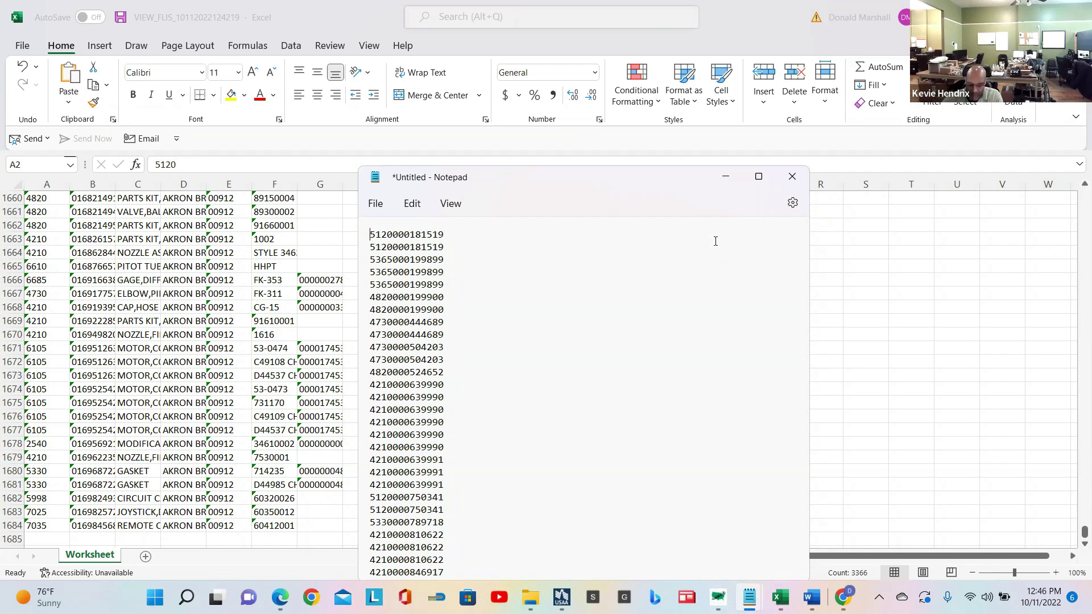
# - Copy the combined NSN list and add a new blank Excel sheet with all cells selected
pyautogui.hotkey('ctrl', 'a')
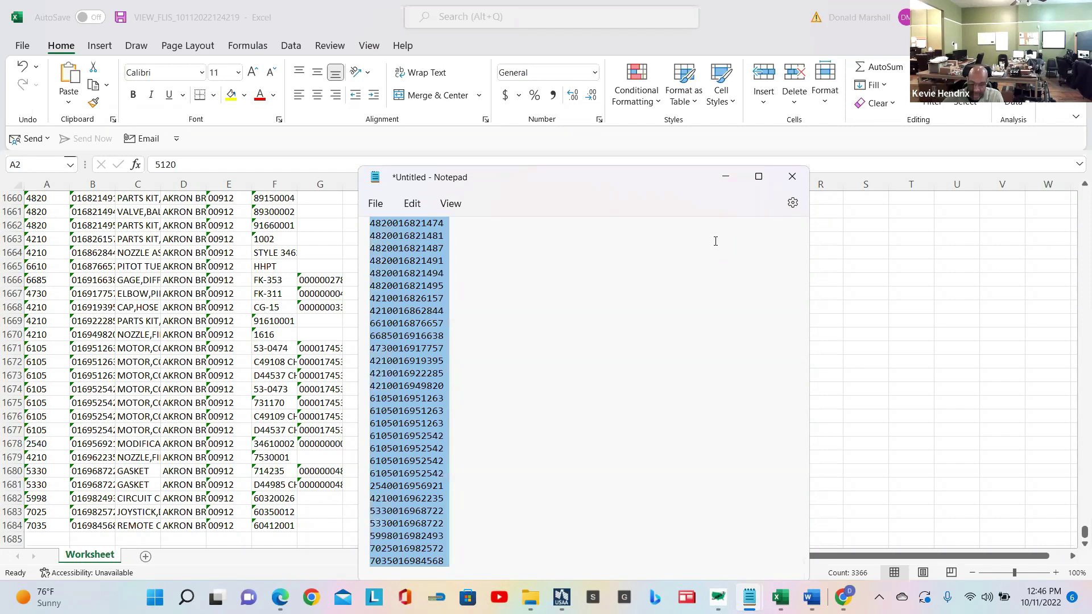
pyautogui.hotkey('ctrl', 'c')
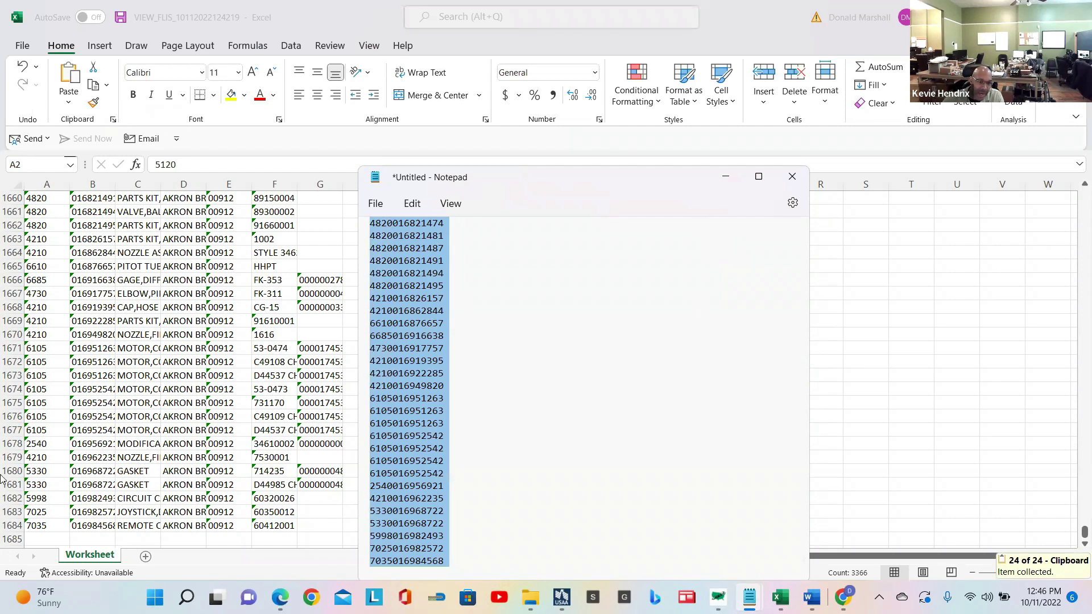
pyautogui.hotkey('alt', 'Tab')
pyautogui.hotkey('ctrl', 'v')
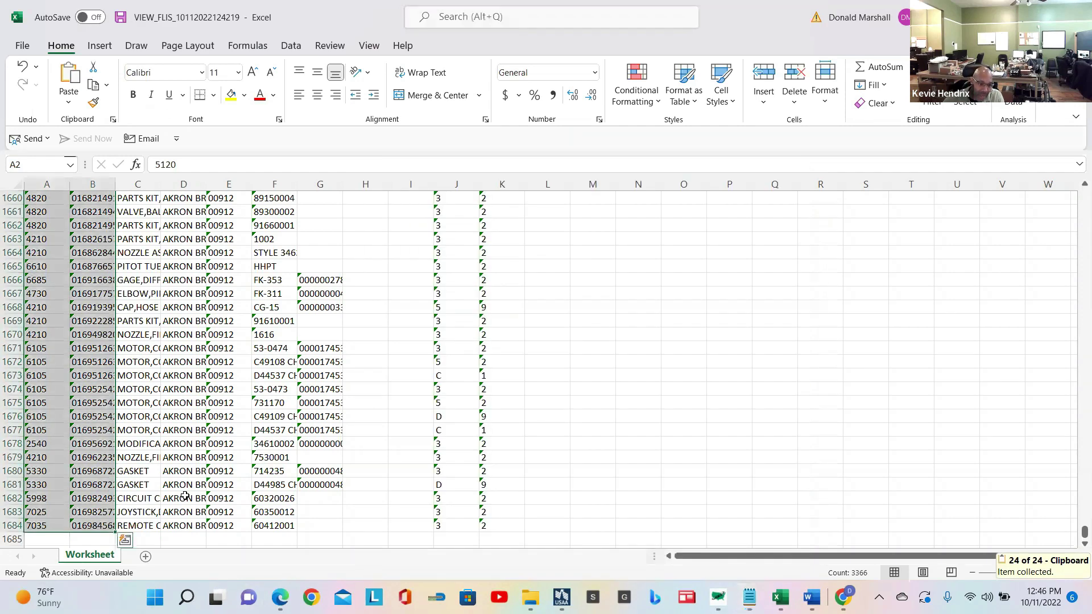
pyautogui.click(146, 558)
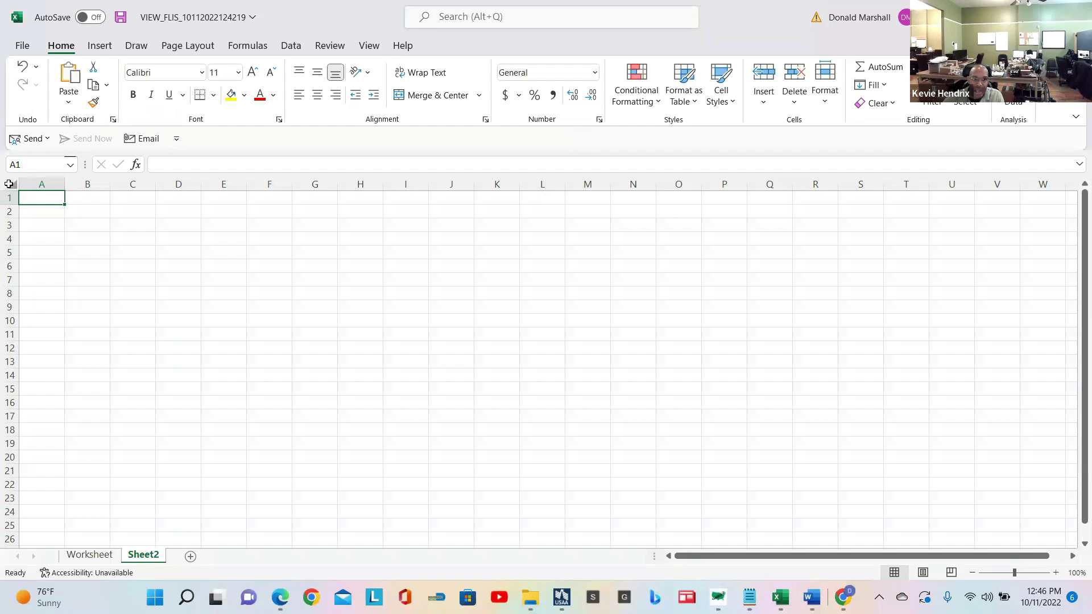
pyautogui.click(9, 184)
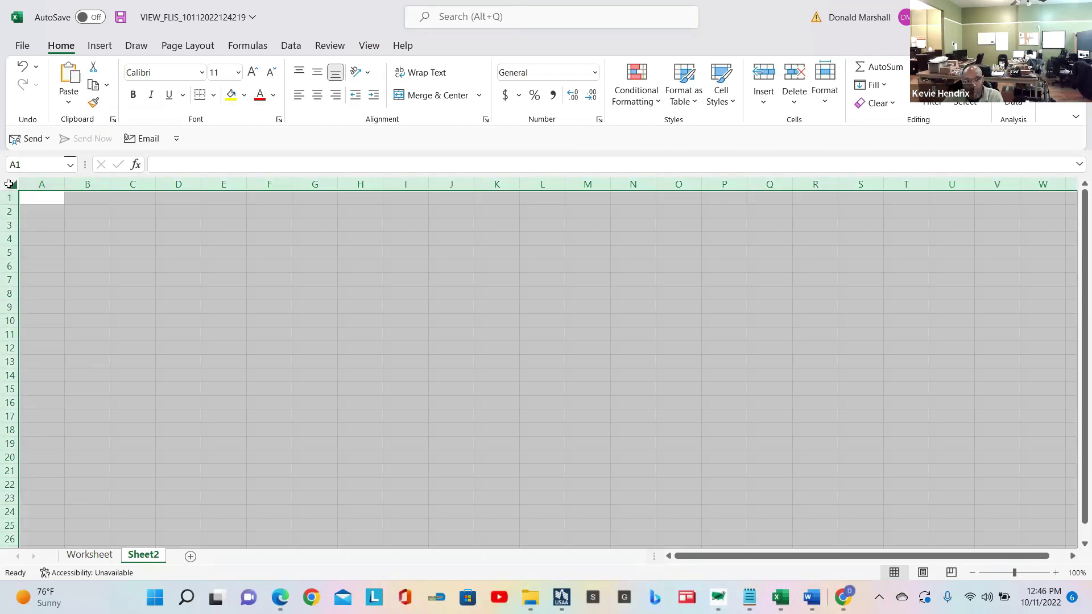
# - Format every cell as Number with 0 decimal places and widen column E
pyautogui.hotkey('ctrl', '1')
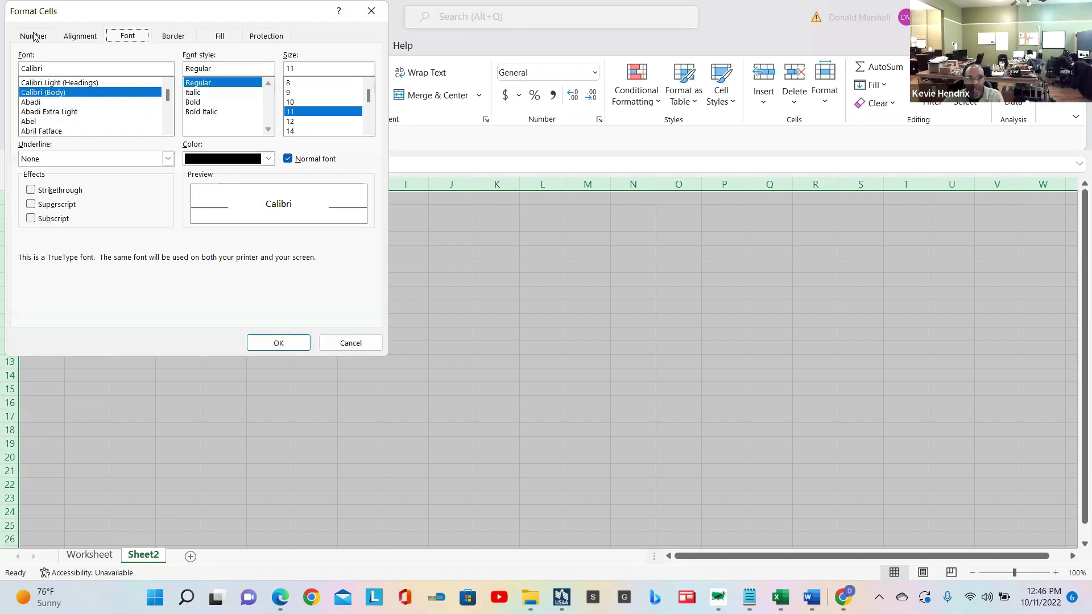
pyautogui.click(74, 37)
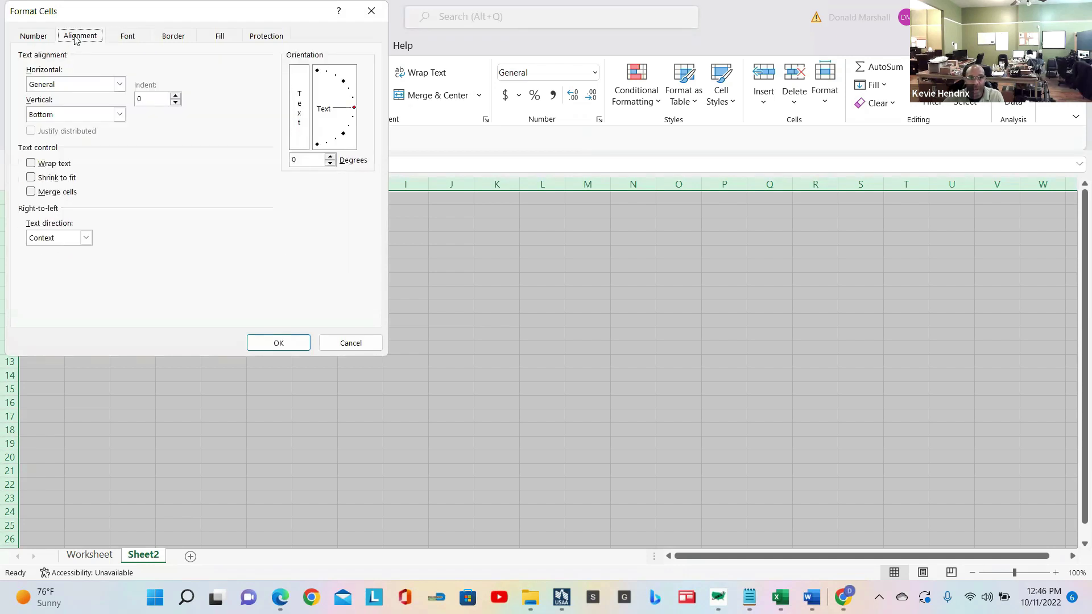
pyautogui.click(36, 39)
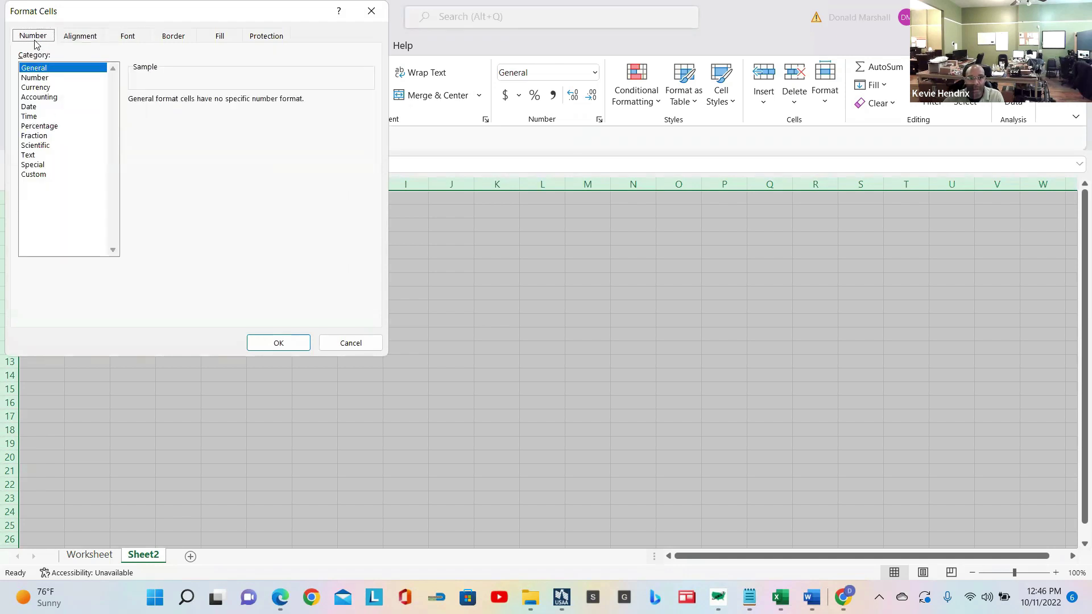
pyautogui.click(41, 79)
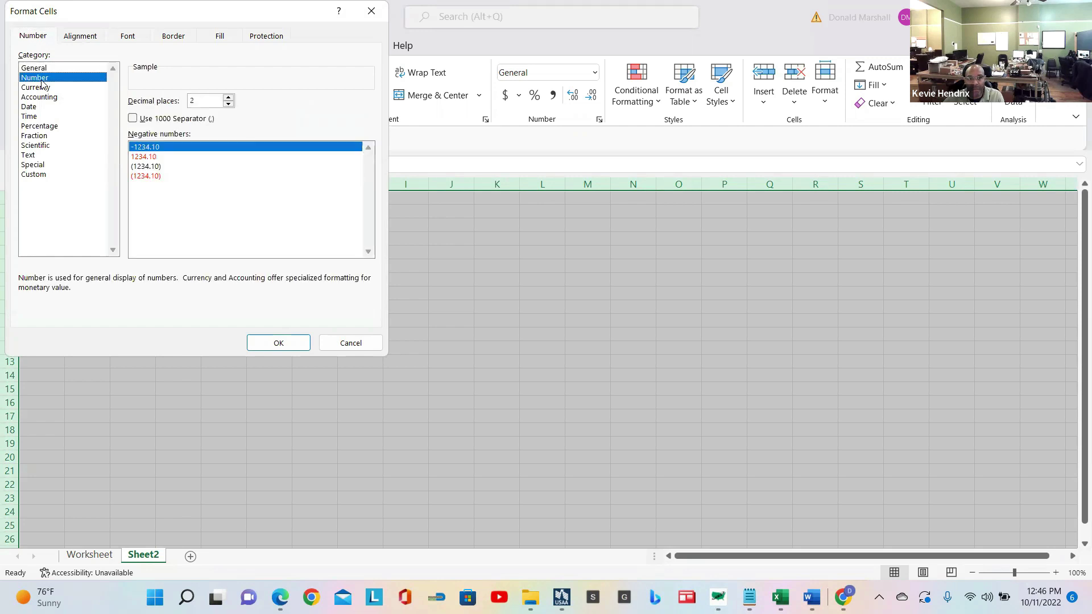
pyautogui.click(228, 105)
pyautogui.click(228, 106)
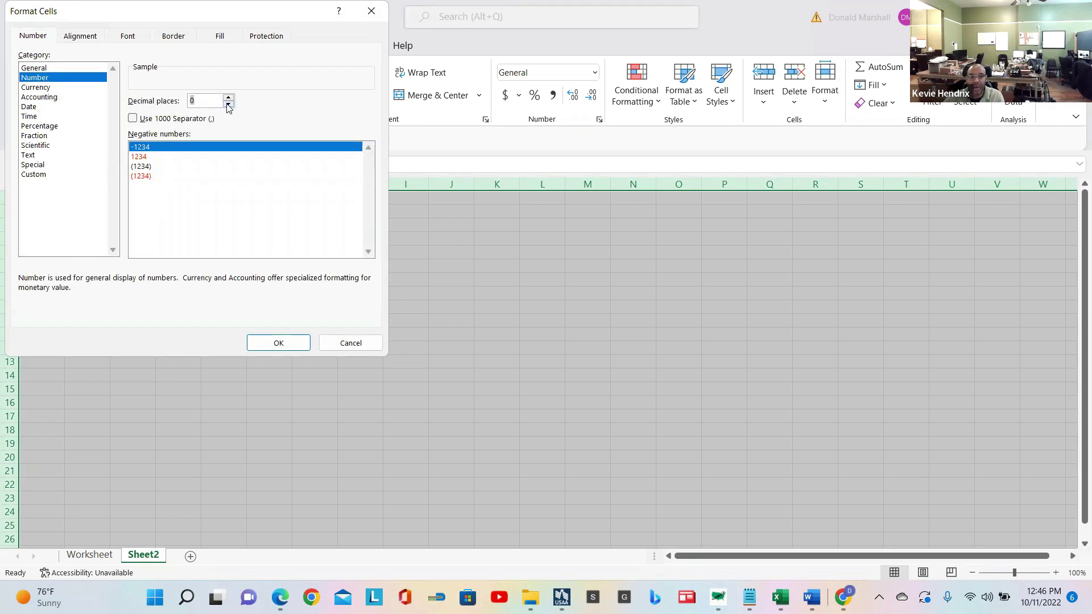
pyautogui.click(278, 342)
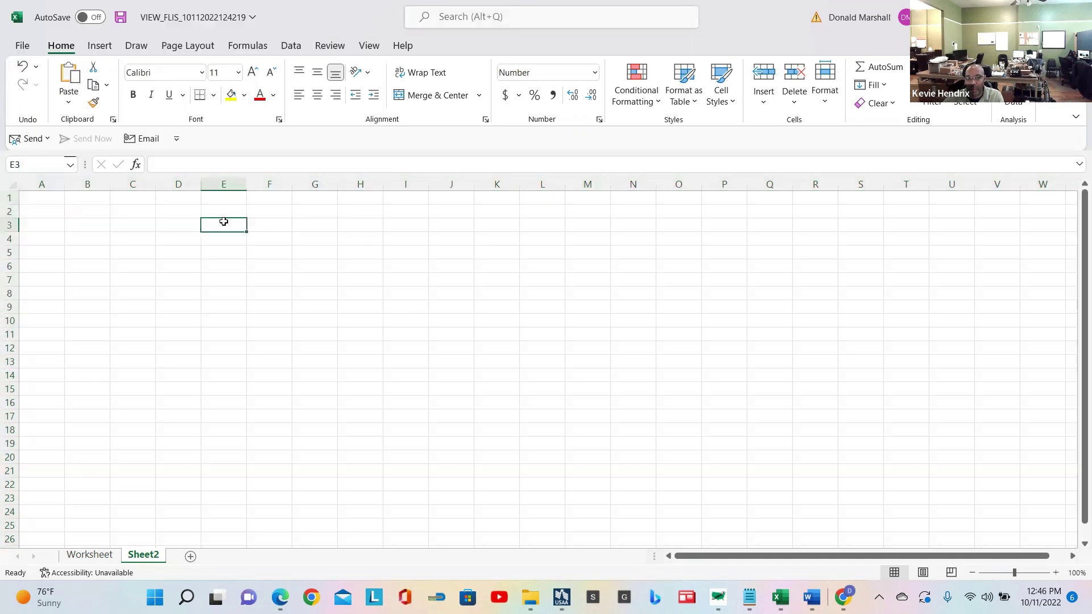
pyautogui.click(224, 223)
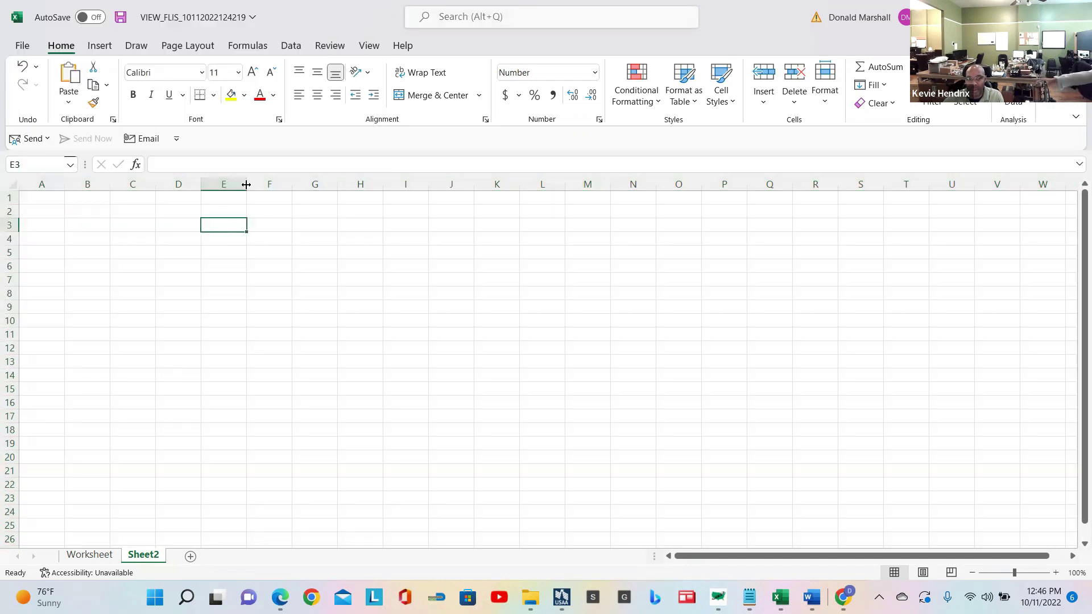
pyautogui.moveTo(246, 184); pyautogui.dragTo(285, 184)
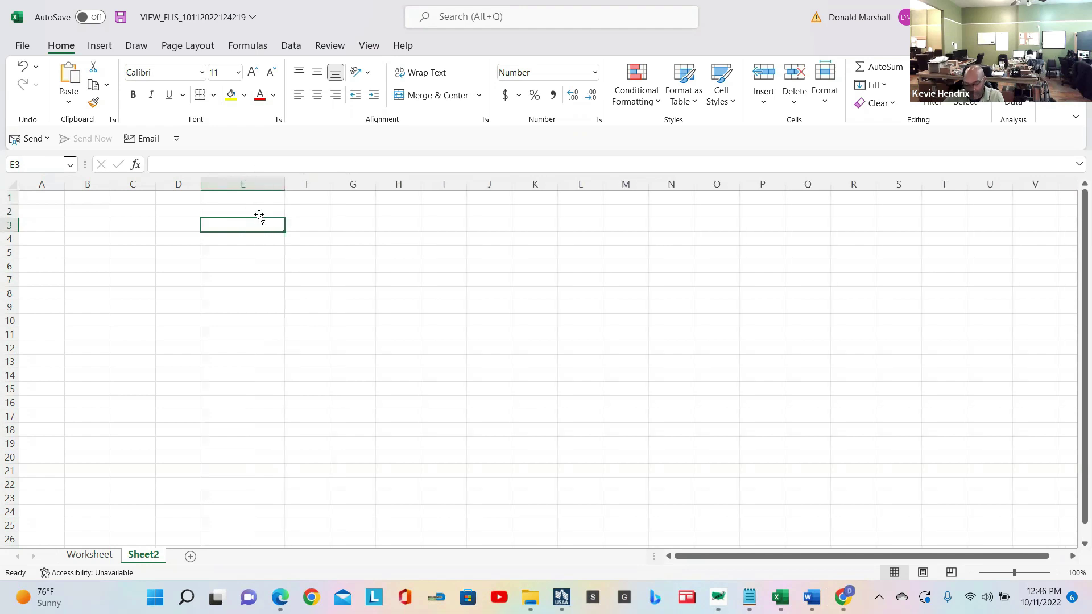
# - Paste the 1683 NSNs from E3 down and centre column E
pyautogui.hotkey('ctrl', 'v')
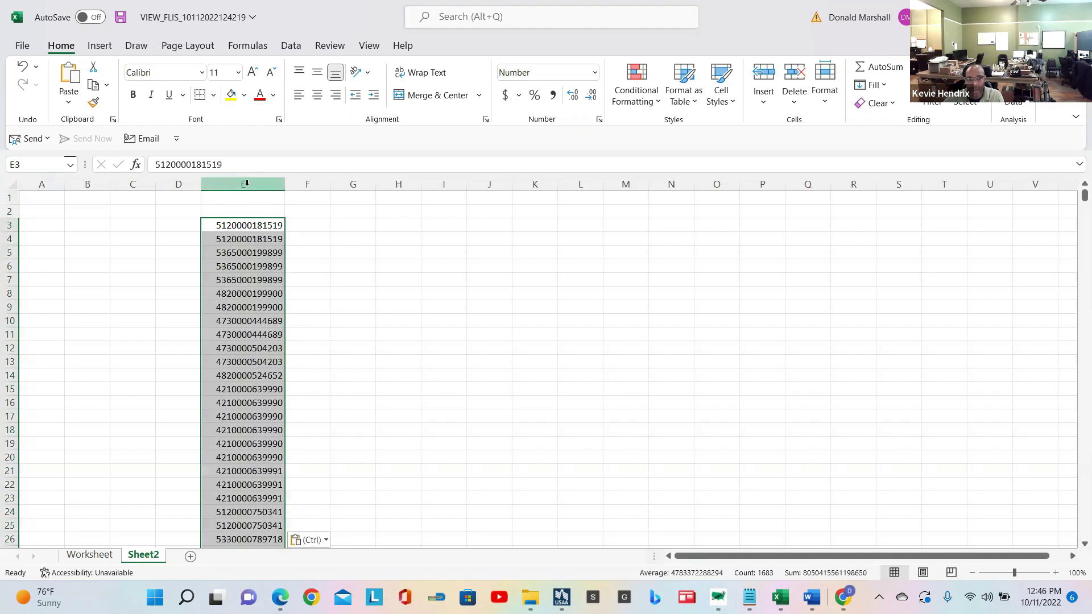
pyautogui.click(250, 183)
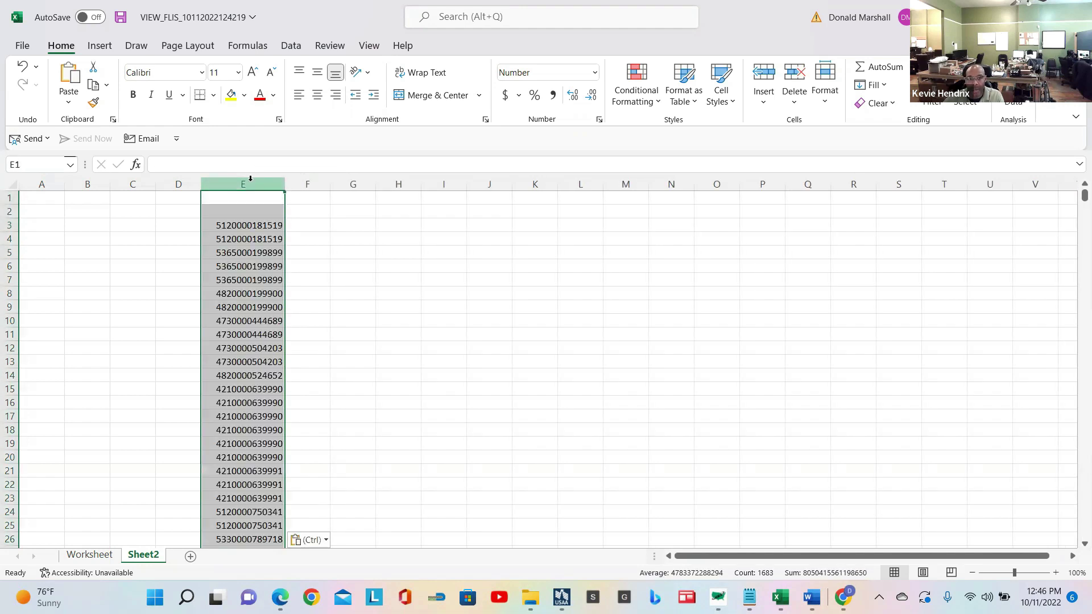
pyautogui.click(319, 96)
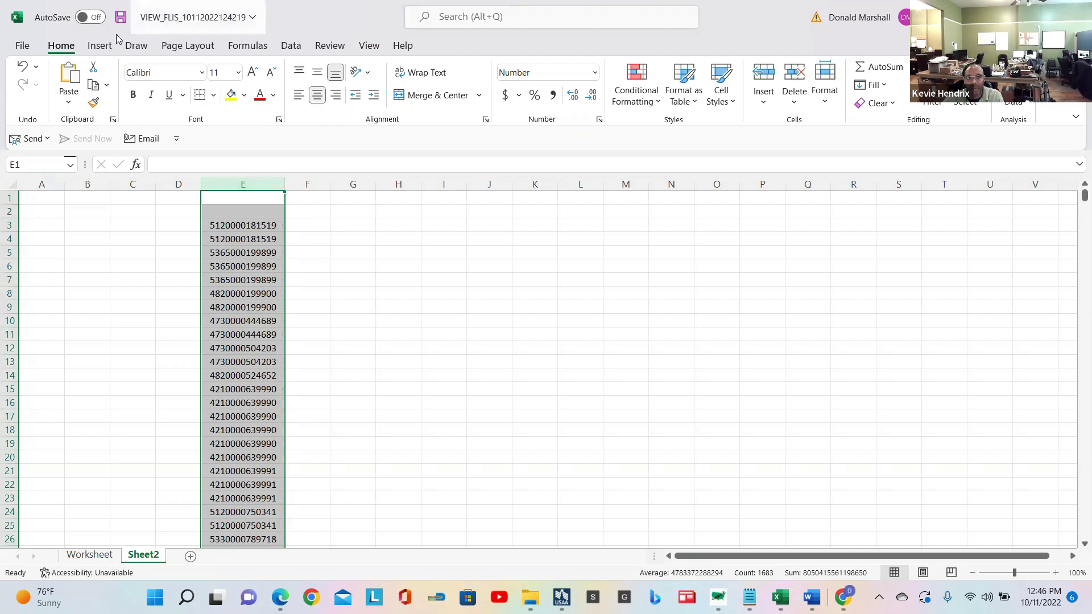
pyautogui.click(291, 46)
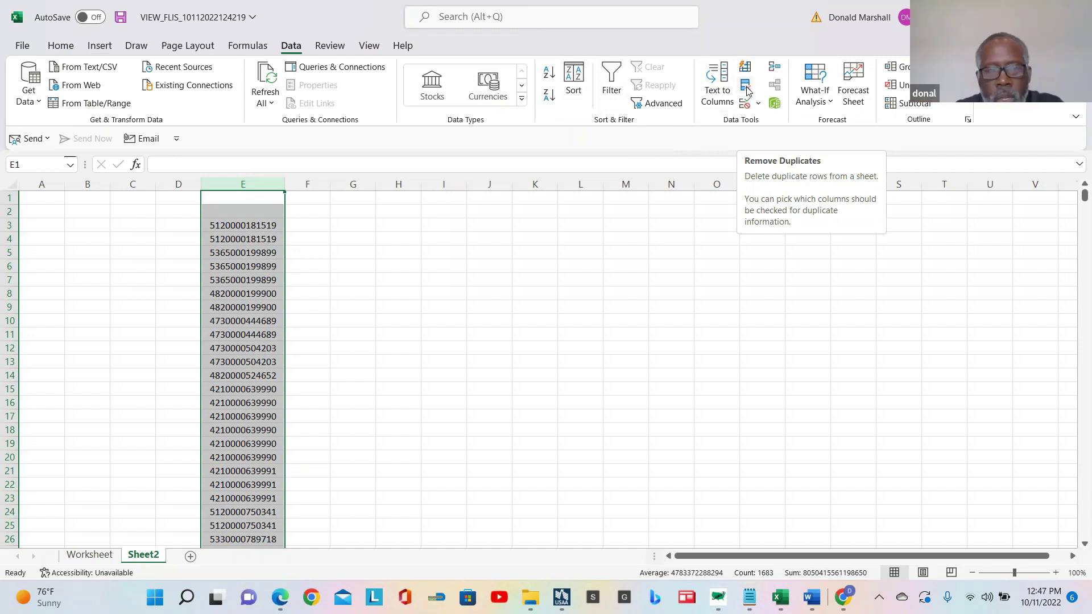
# - Remove duplicate values from column E, leaving 1044 unique NSNs
pyautogui.click(746, 88)
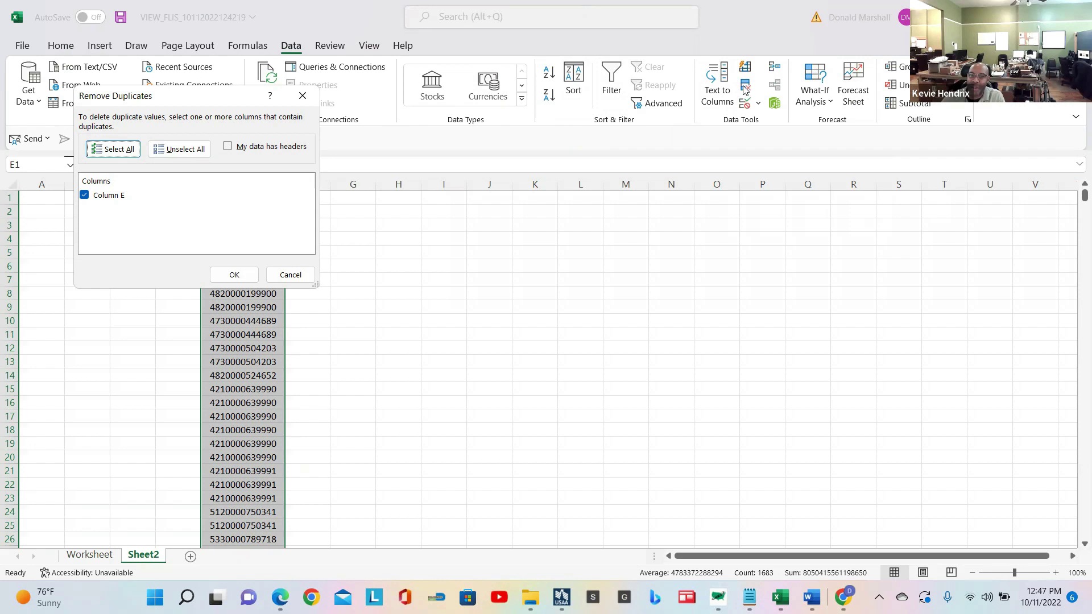
pyautogui.click(238, 274)
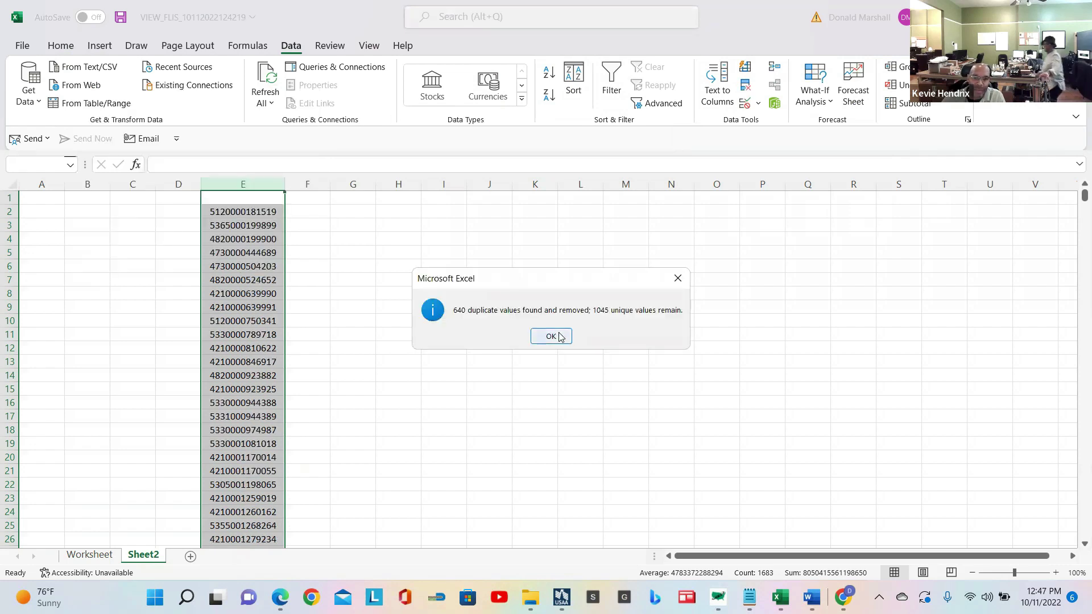
pyautogui.click(559, 336)
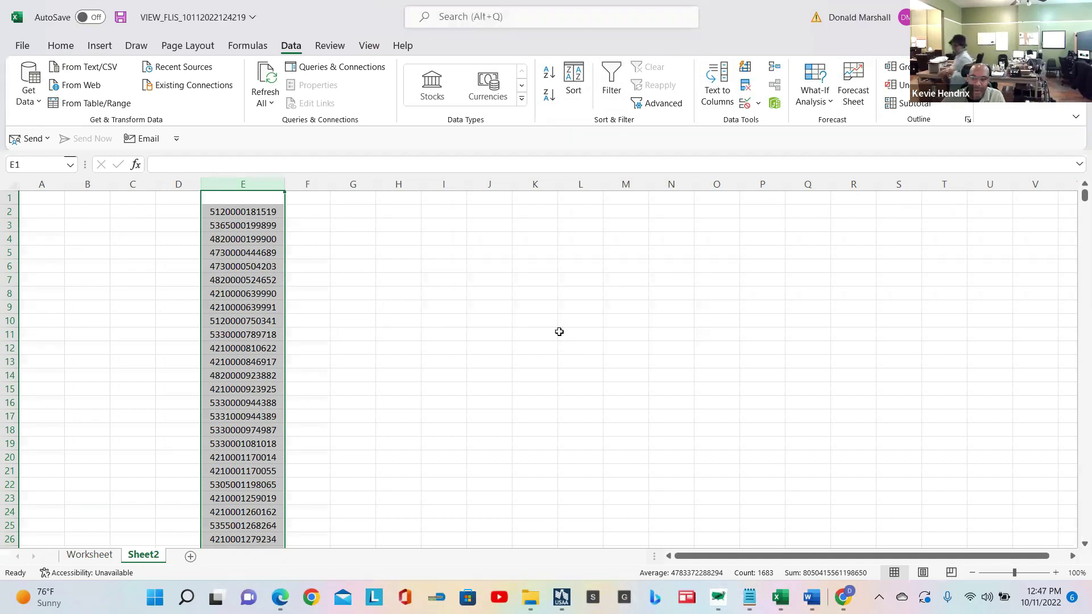
pyautogui.click(240, 180)
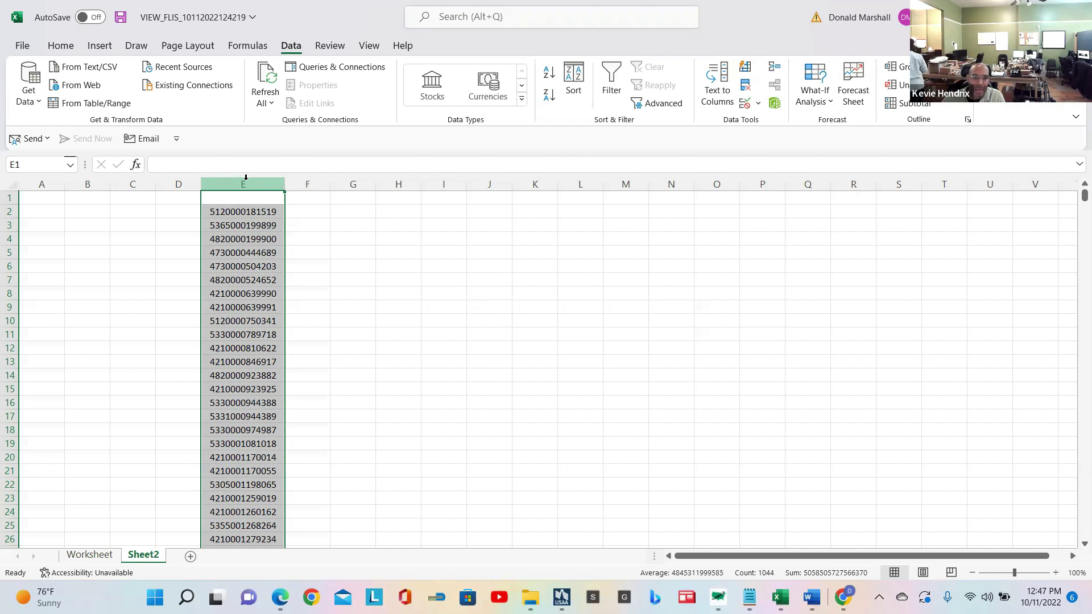
# - Select the NSN list from E2 downward and copy it
pyautogui.click(254, 249)
pyautogui.click(266, 212)
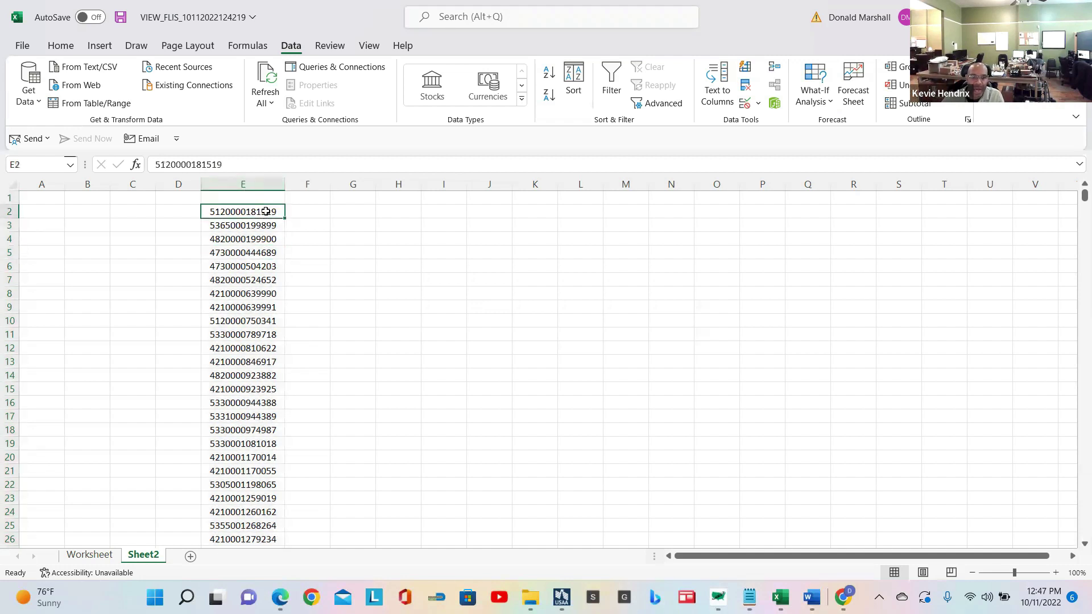
pyautogui.hotkey('ctrl', 'shift', 'Down')
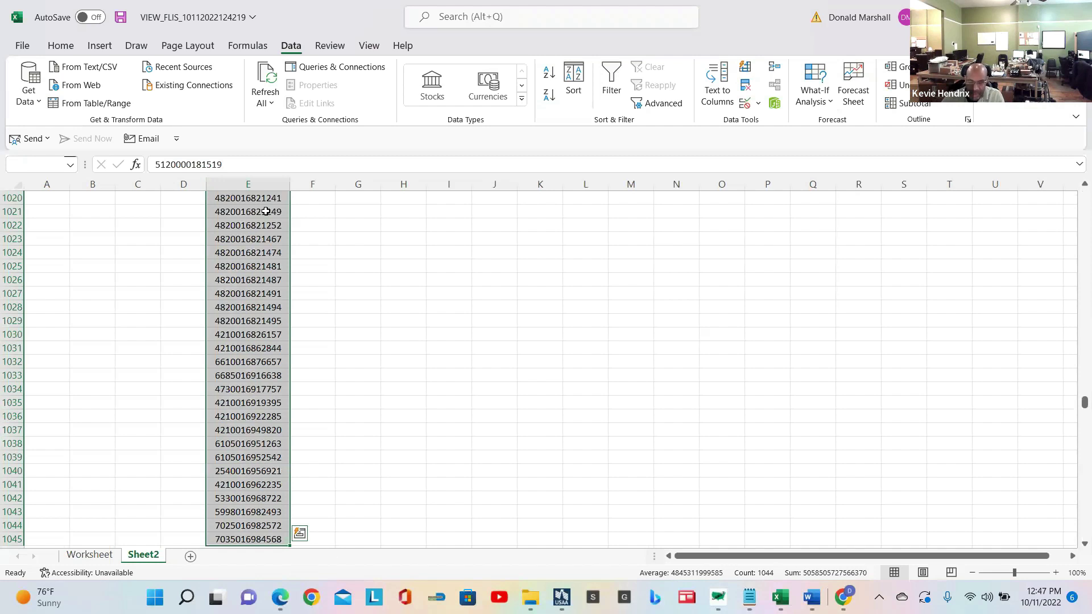
pyautogui.hotkey('ctrl', 'c')
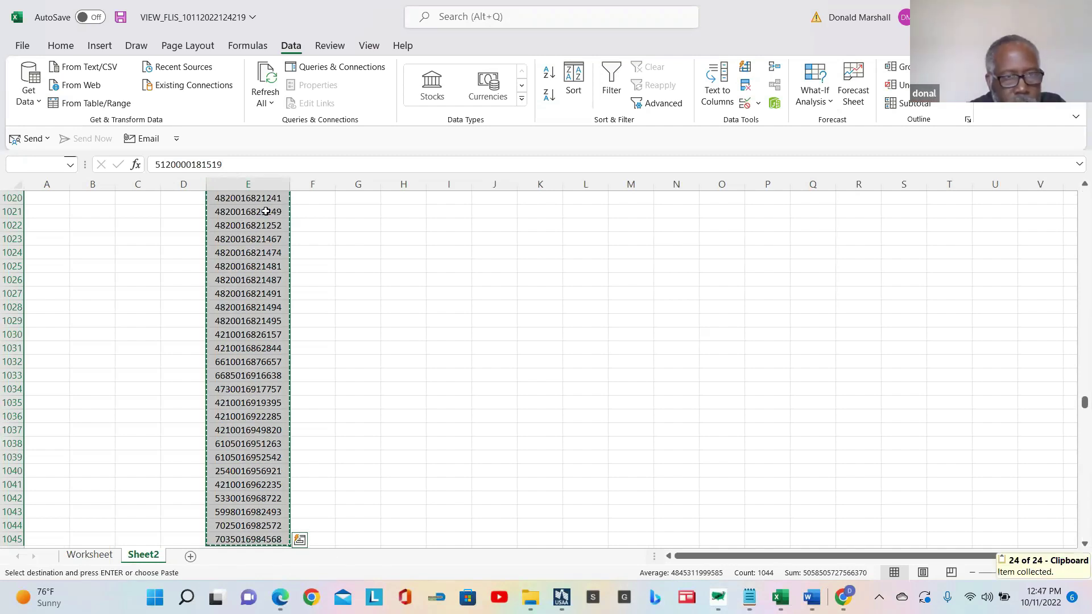
pyautogui.moveTo(844, 597)
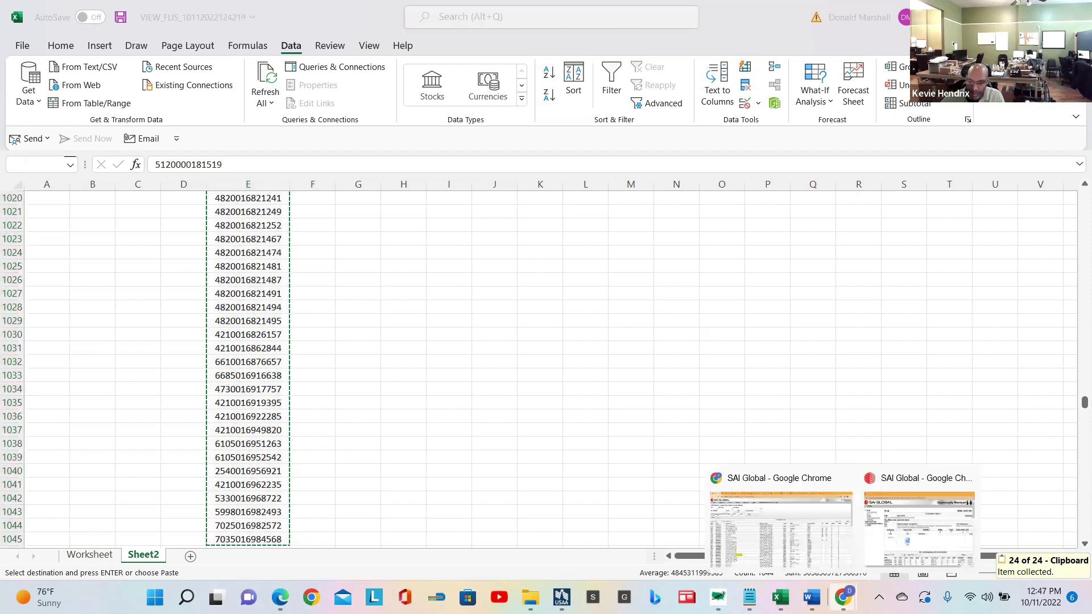
# - In SAI Global's RFQ Search, open the AKRON BRASS CO watchlist's NSN criterion
pyautogui.click(900, 544)
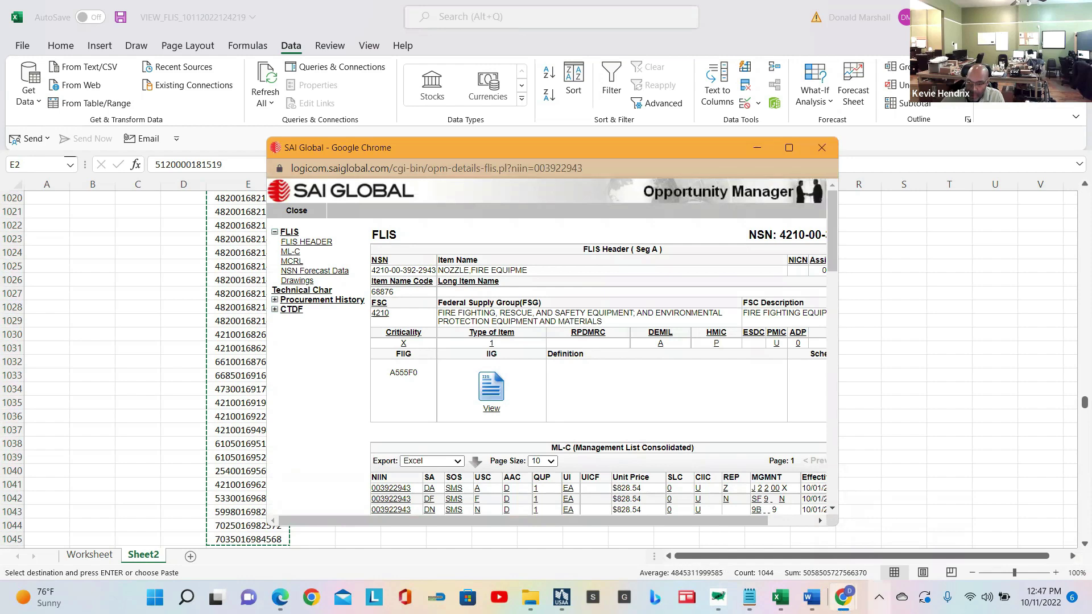
pyautogui.click(843, 597)
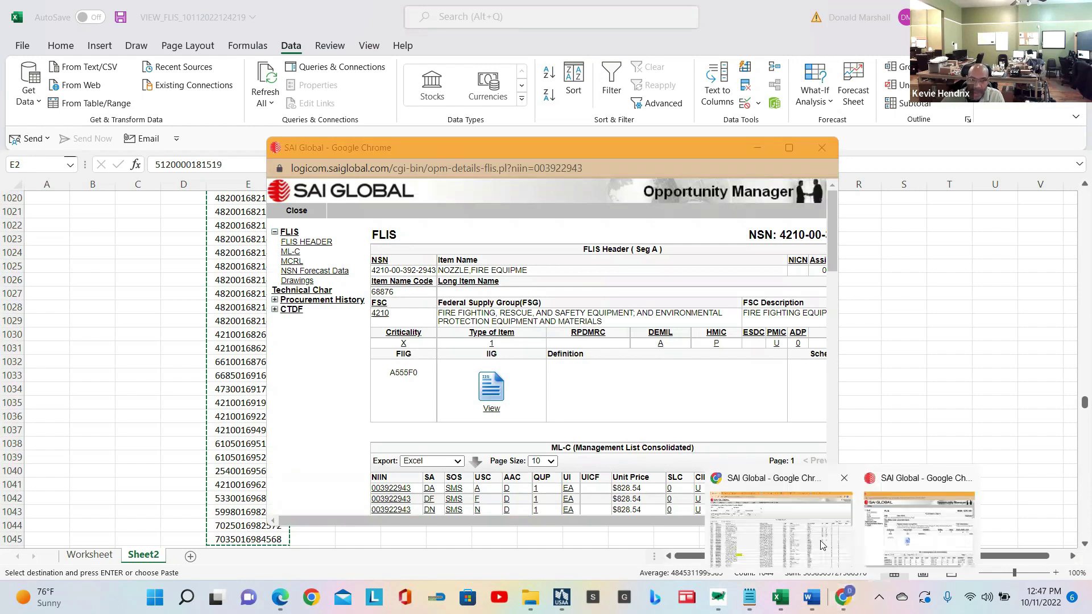
pyautogui.click(823, 545)
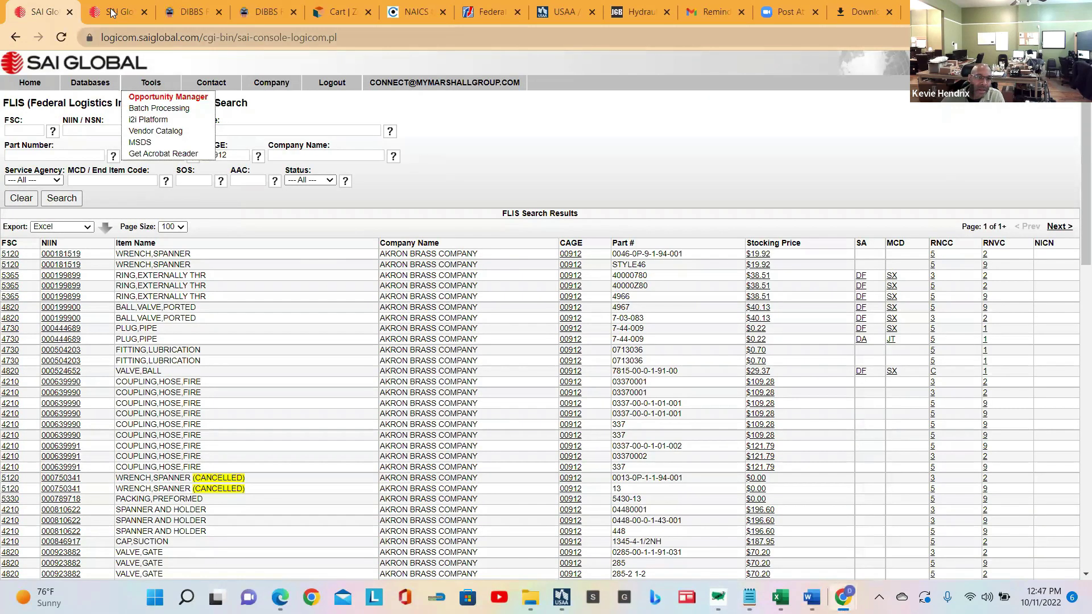
pyautogui.click(112, 13)
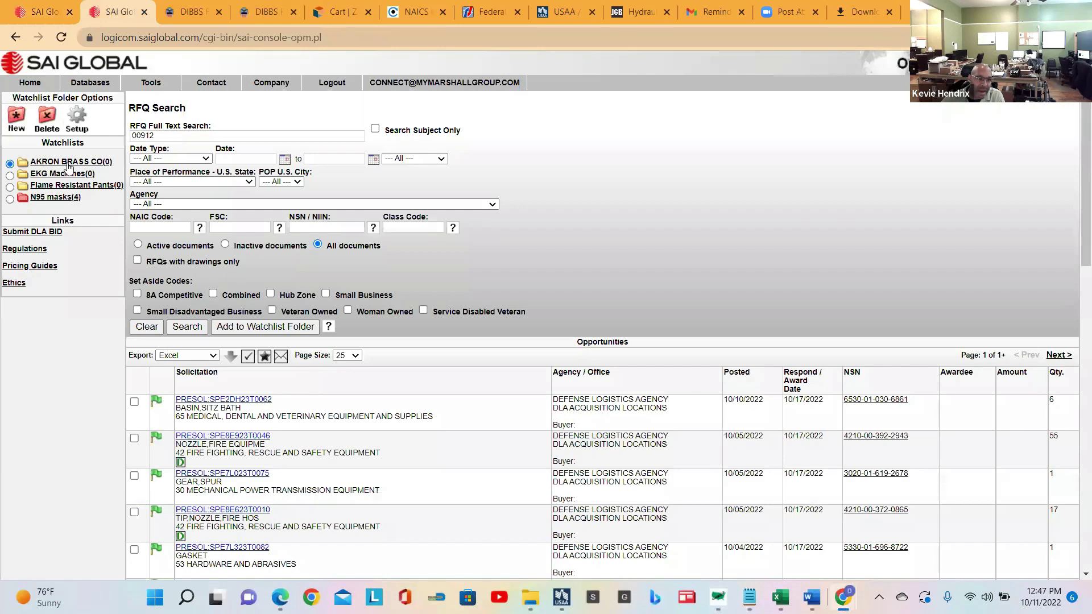
pyautogui.click(77, 116)
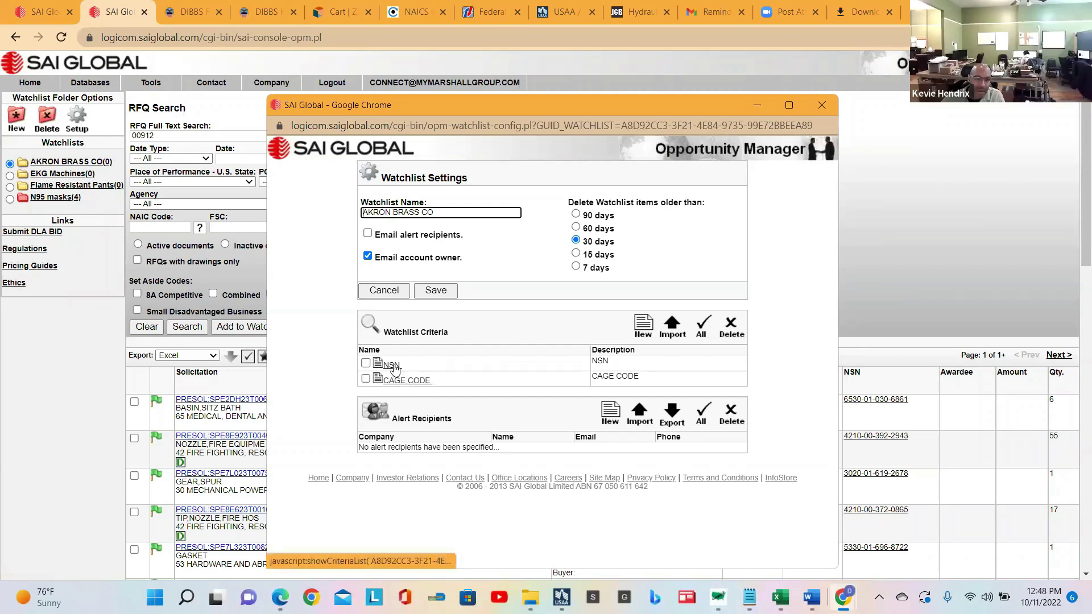
pyautogui.click(392, 365)
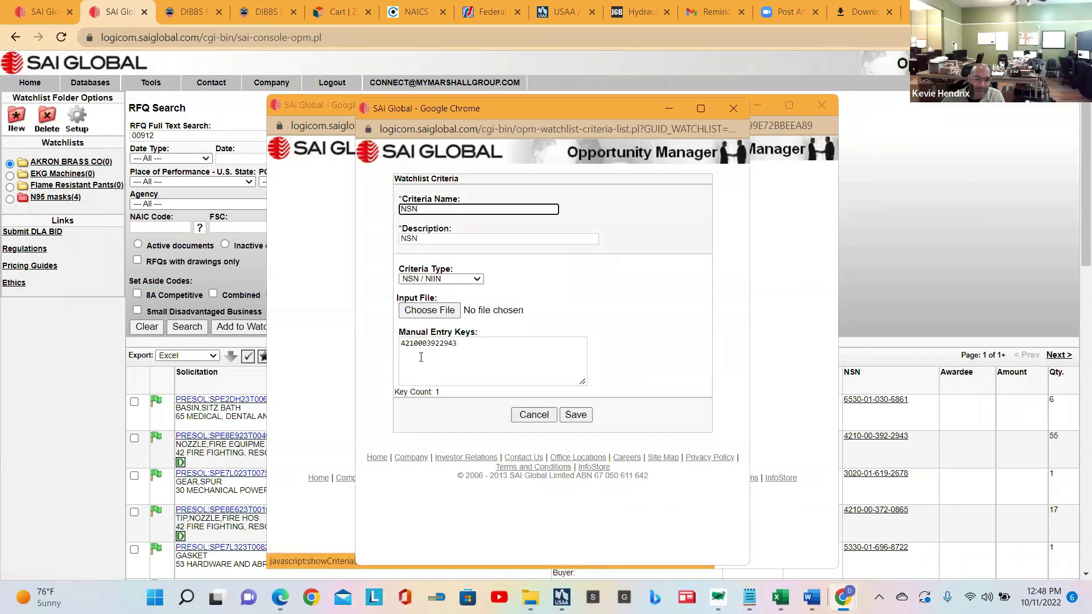
pyautogui.click(421, 356)
pyautogui.hotkey('ctrl', 'v')
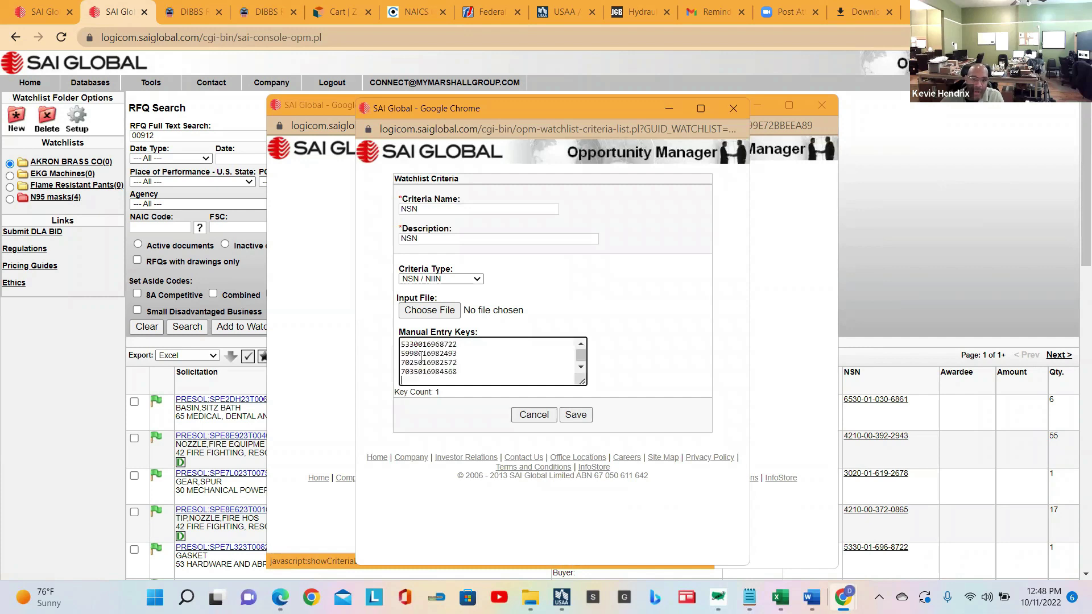
pyautogui.press('BackSpace')
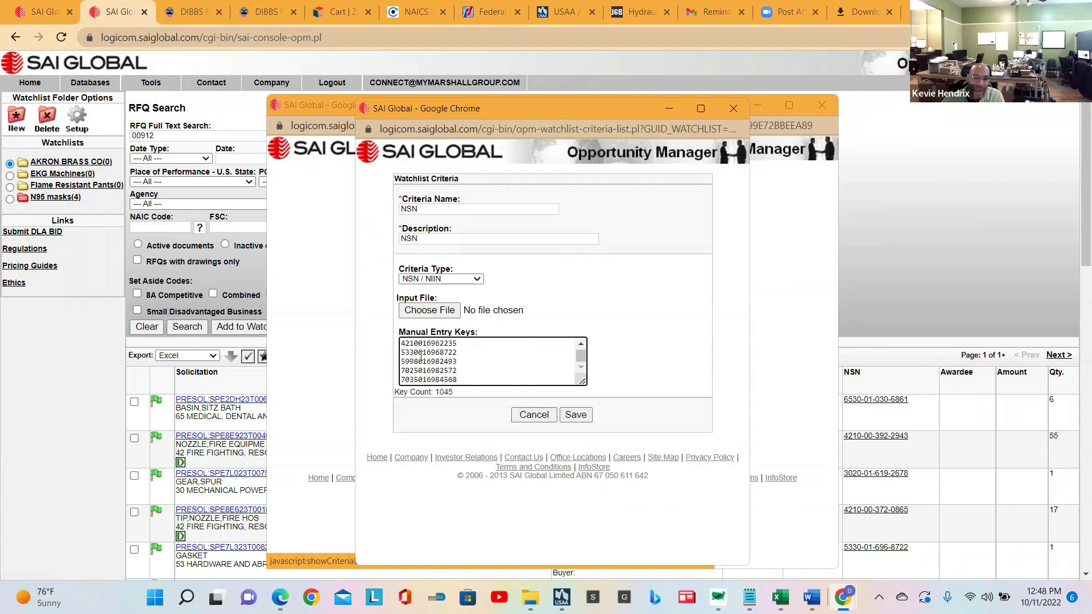
pyautogui.hotkey('ctrl', 'Home')
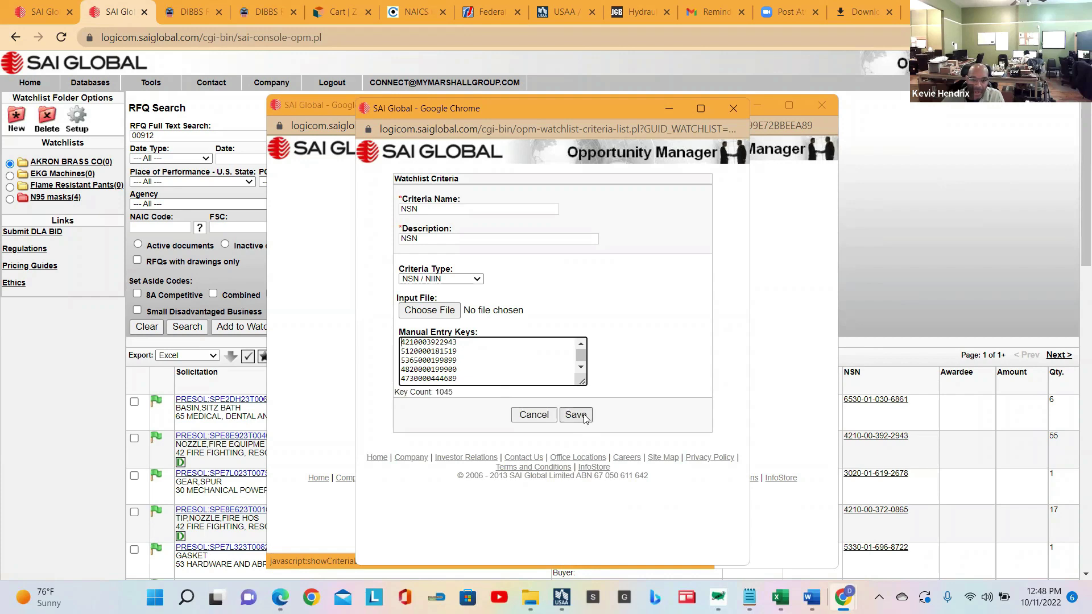
pyautogui.hotkey('shift', 'End')
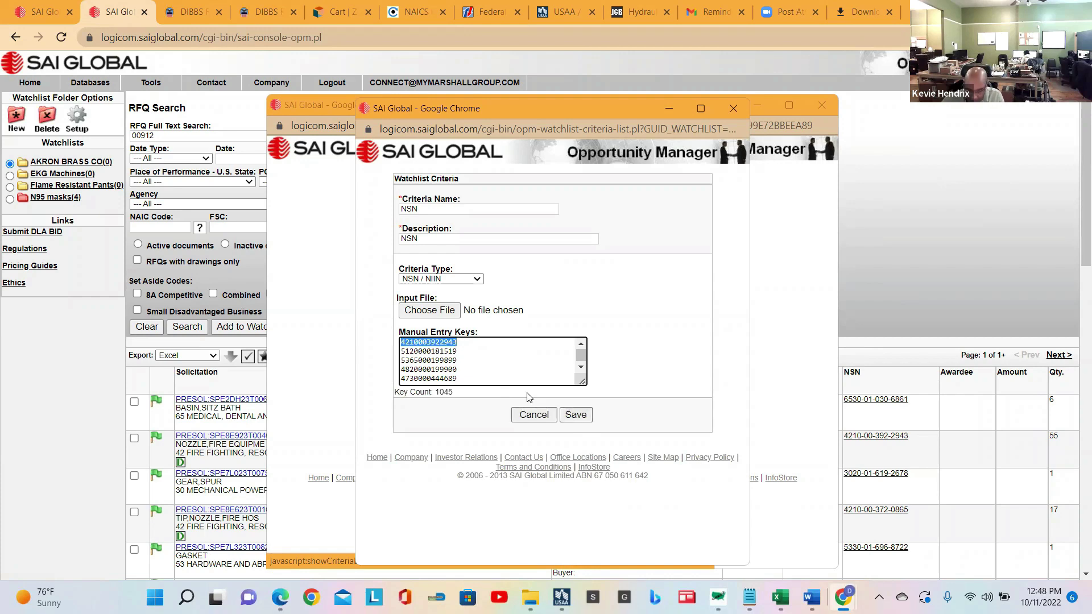
pyautogui.hotkey('ctrl', 'c')
pyautogui.hotkey('ctrl', 'h')
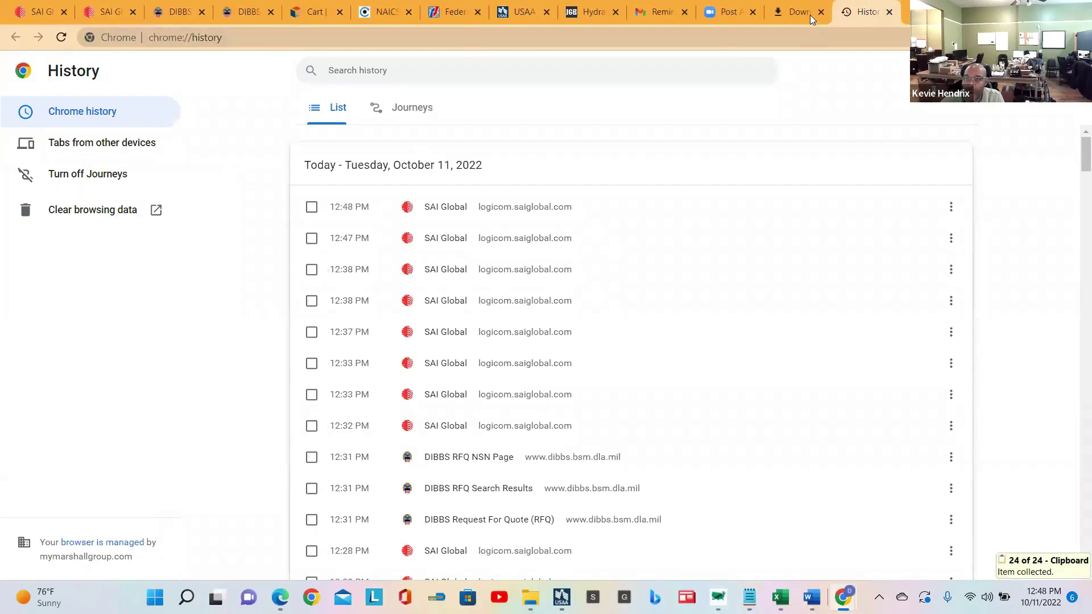
pyautogui.click(890, 12)
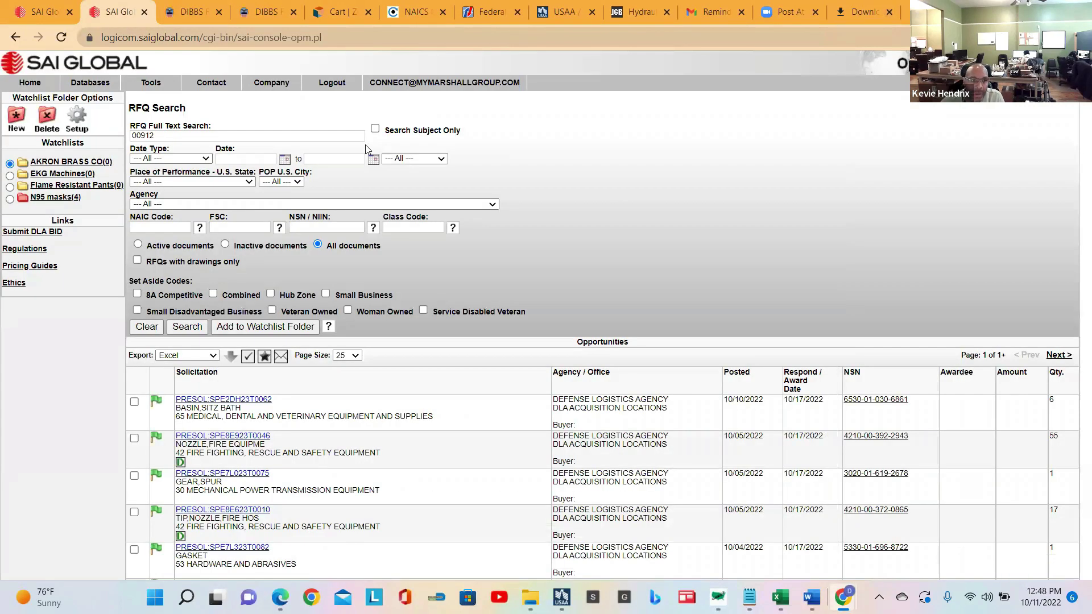
# - Check the FLIS results and nozzle NSN details, then return to the watchlist settings
pyautogui.click(42, 14)
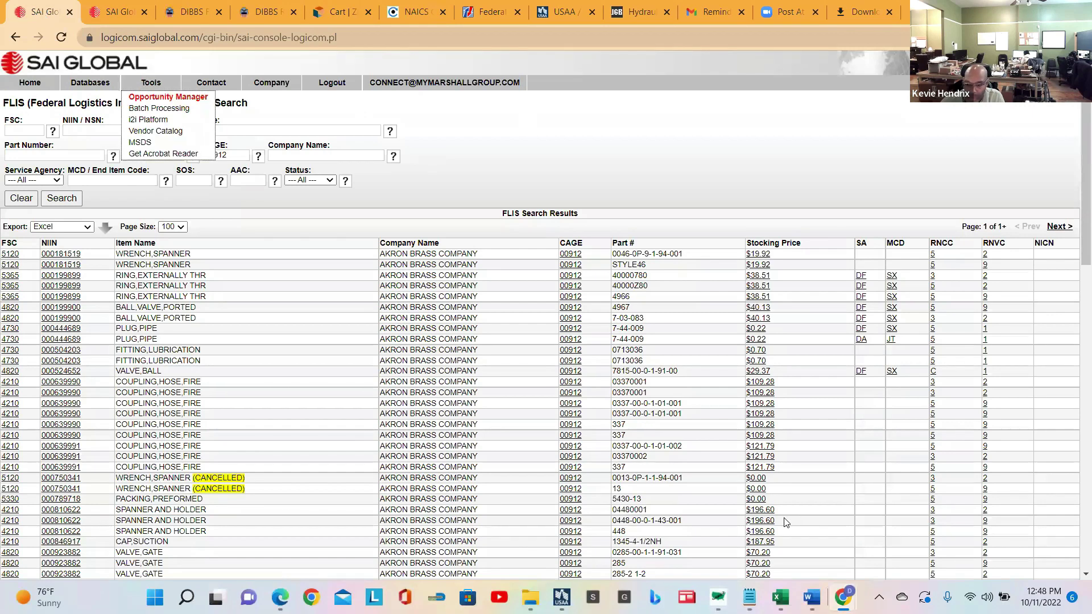
pyautogui.moveTo(842, 597)
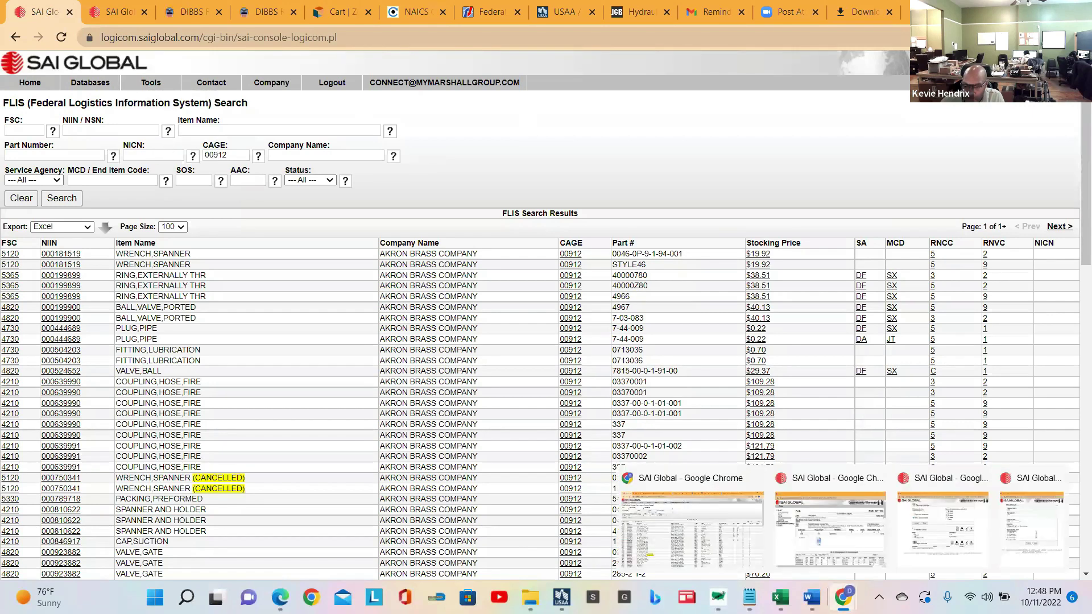
pyautogui.click(931, 535)
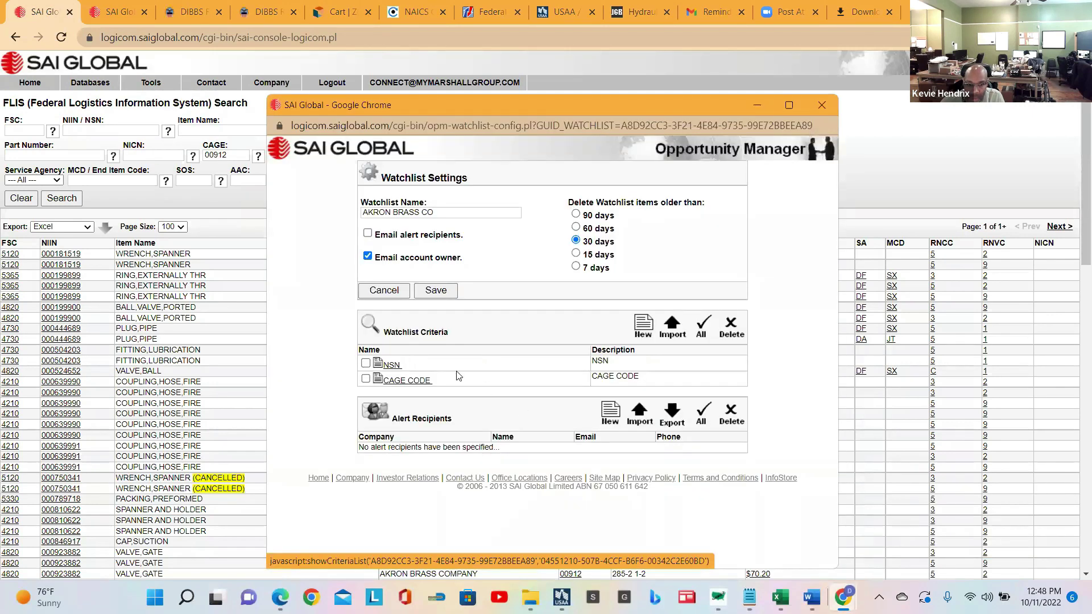
pyautogui.moveTo(849, 594)
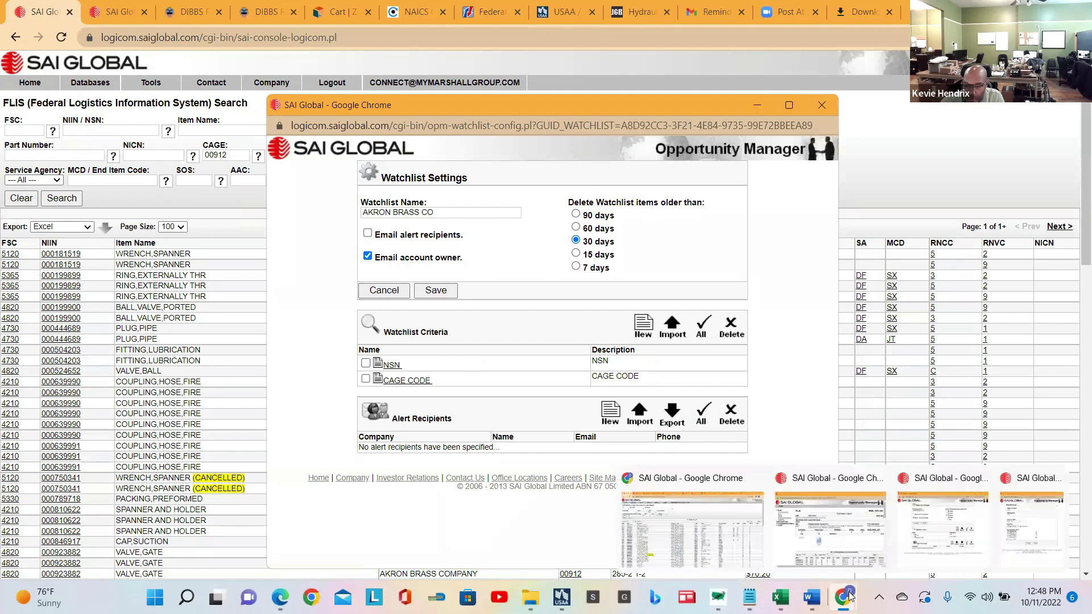
pyautogui.click(845, 535)
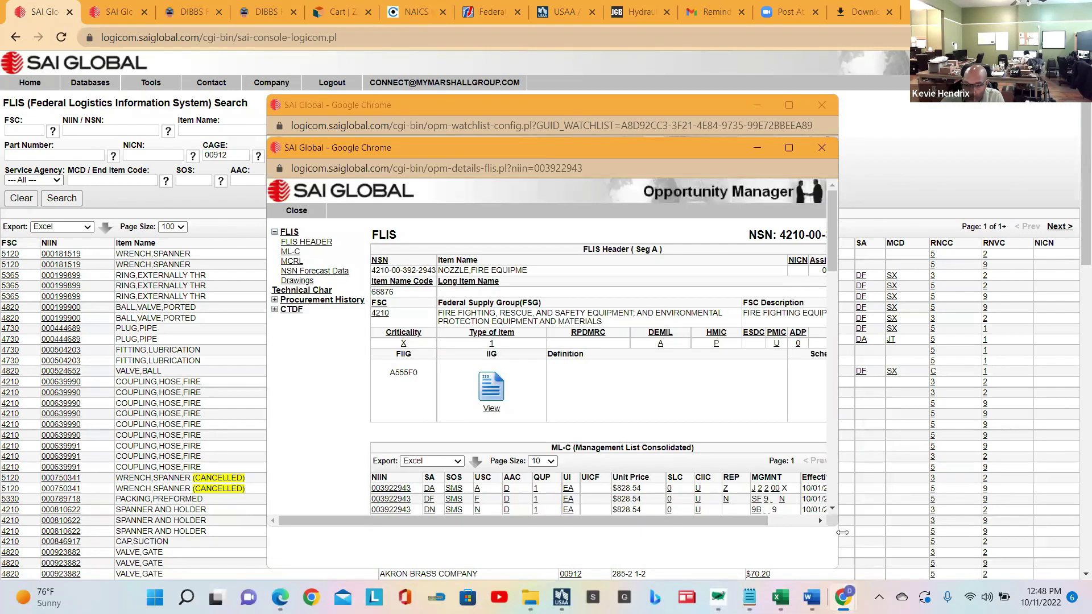
pyautogui.moveTo(843, 597)
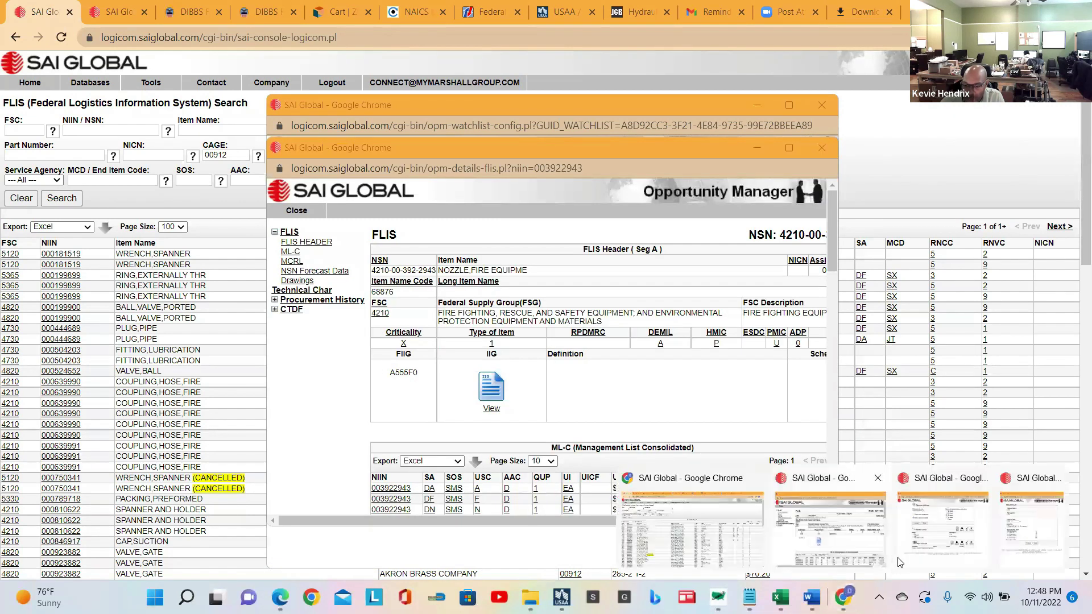
pyautogui.click(931, 542)
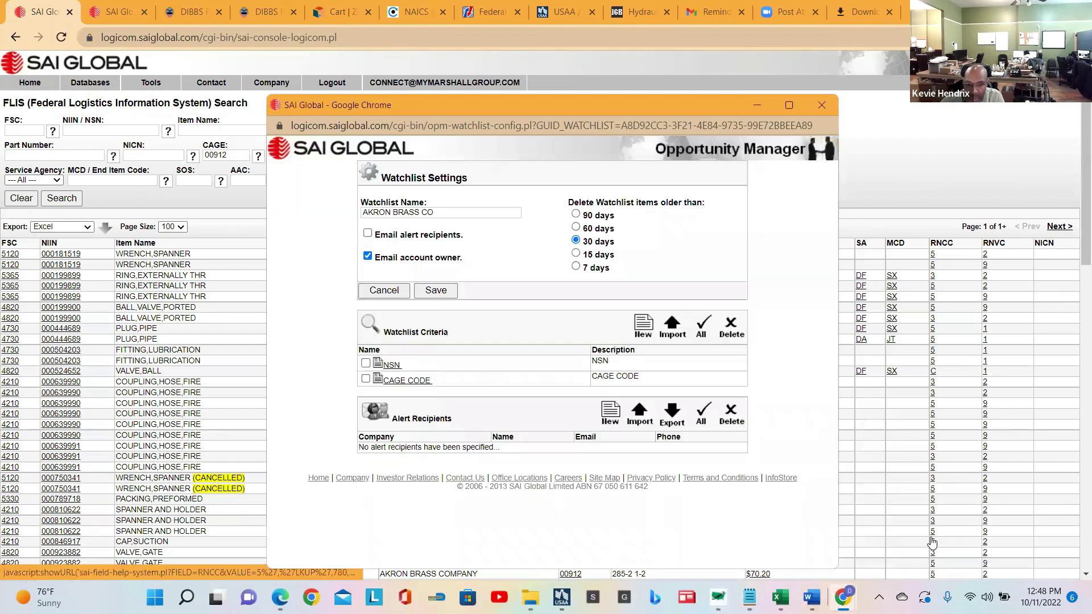
# - Reopen the NSN criterion and add an empty line after the existing key
pyautogui.click(392, 366)
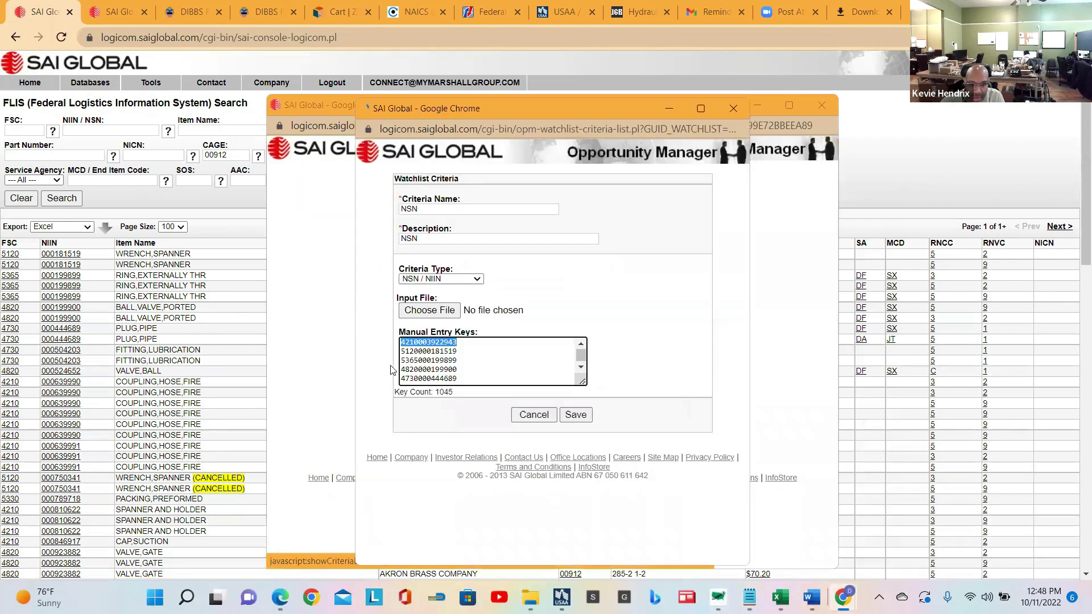
pyautogui.click(461, 343)
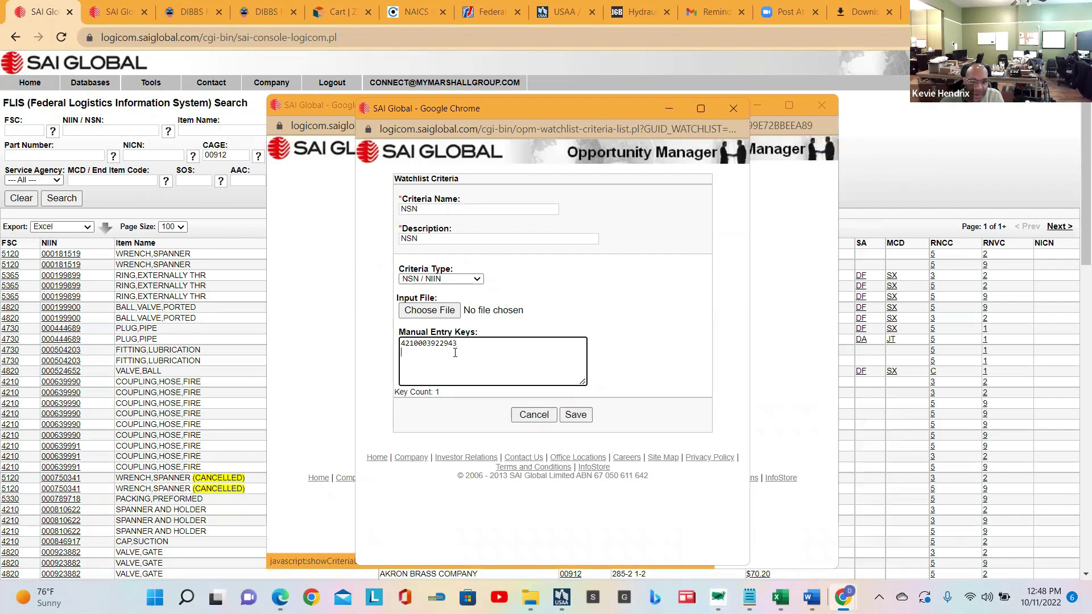
pyautogui.press('Return')
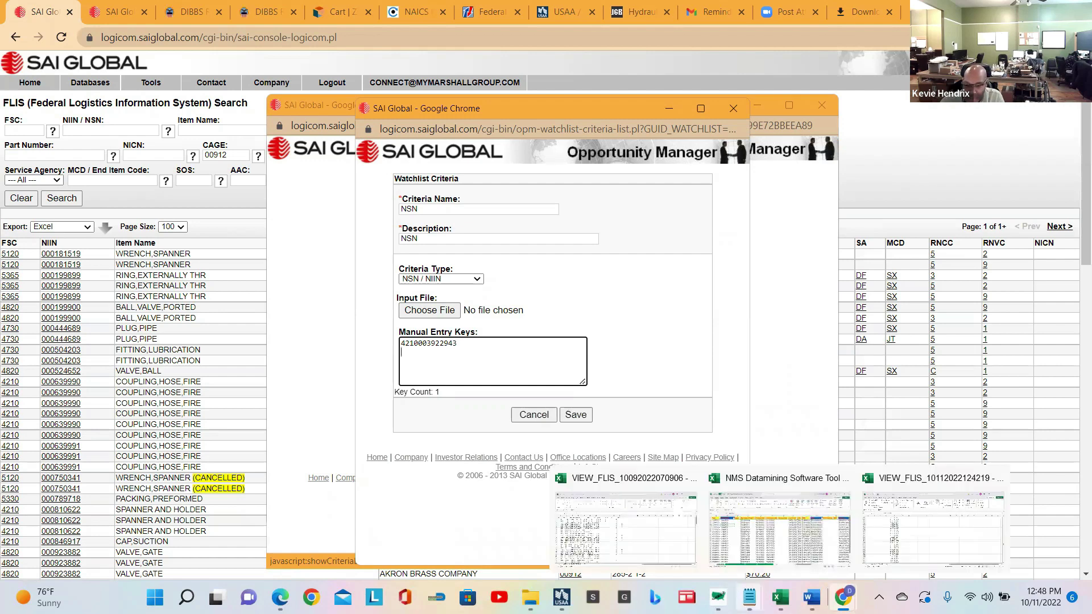
pyautogui.moveTo(781, 597)
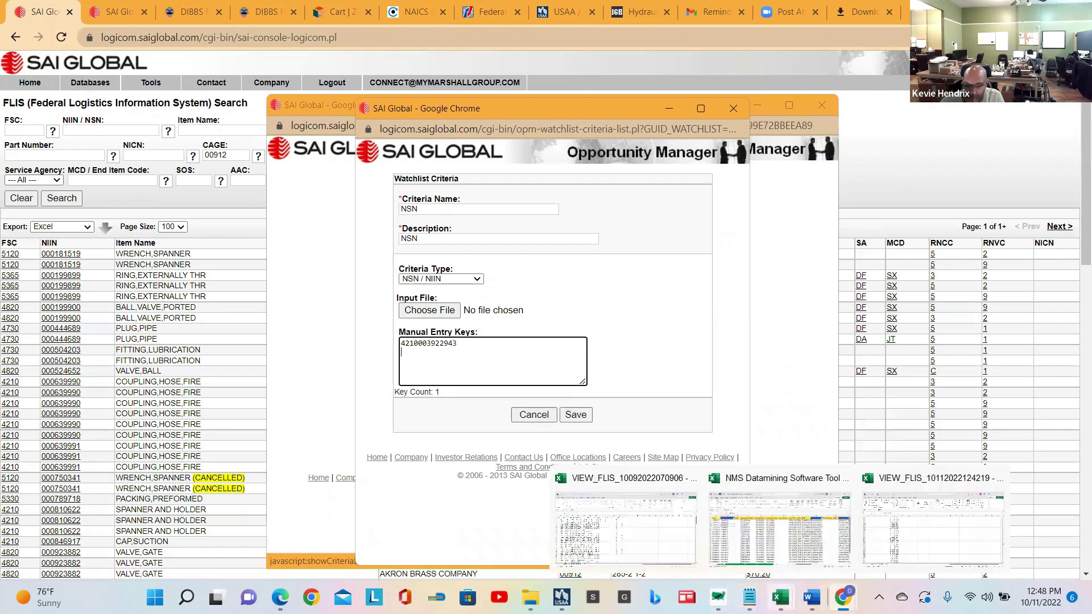
# - Recopy the Excel NSN column and paste it into the NSN criterion's Manual Entry Keys
pyautogui.click(883, 535)
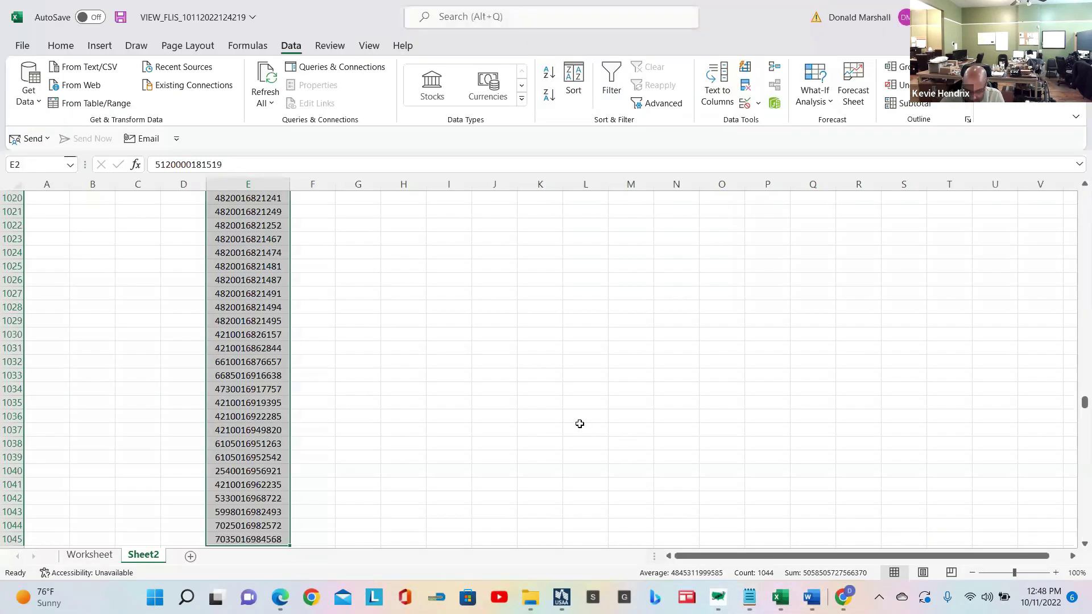
pyautogui.hotkey('ctrl', 'c')
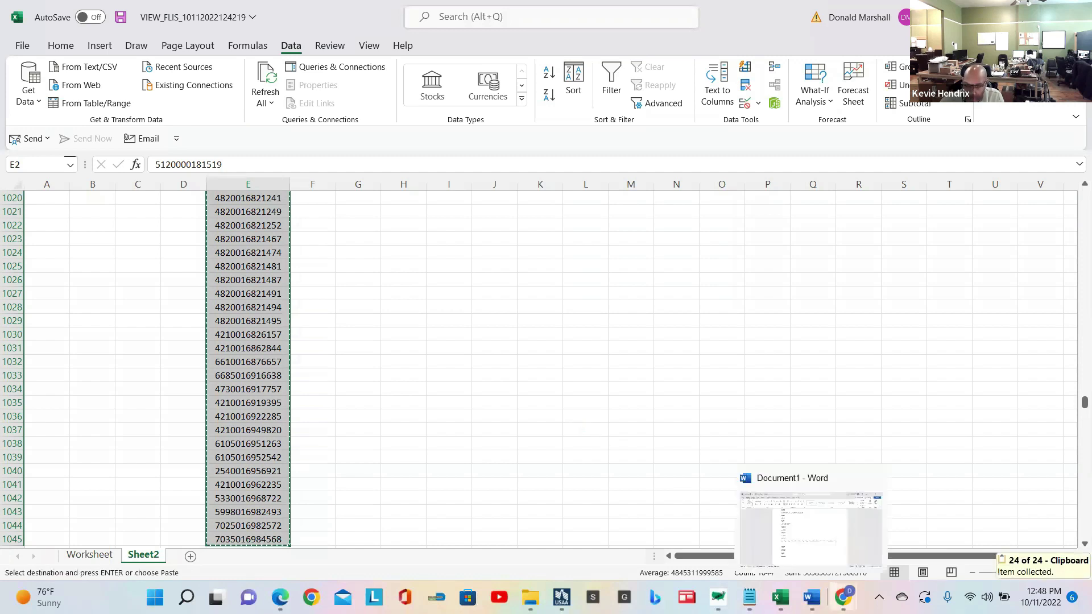
pyautogui.moveTo(843, 598)
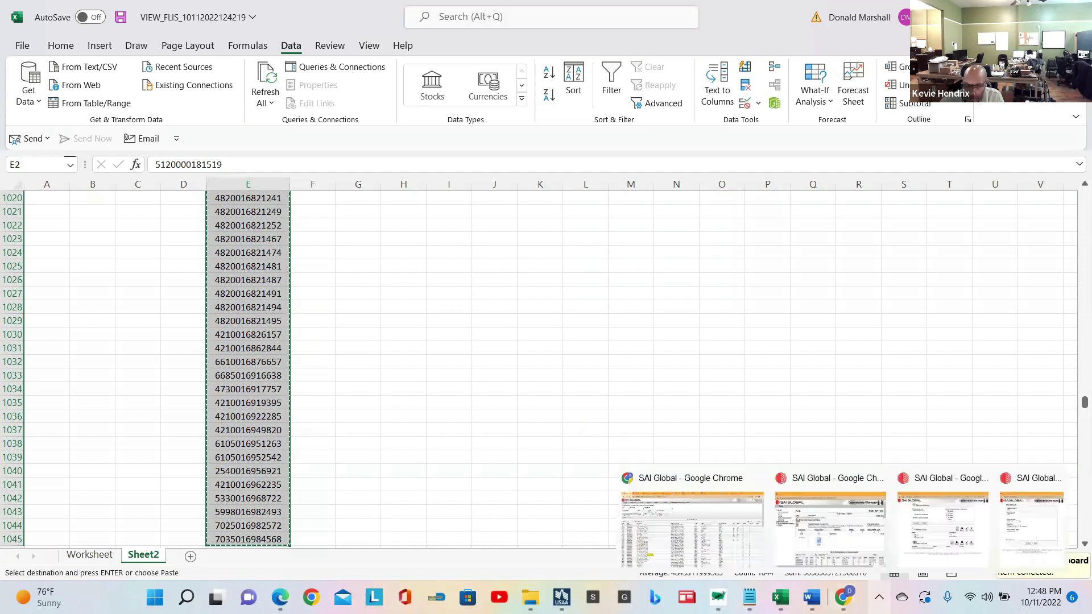
pyautogui.click(918, 545)
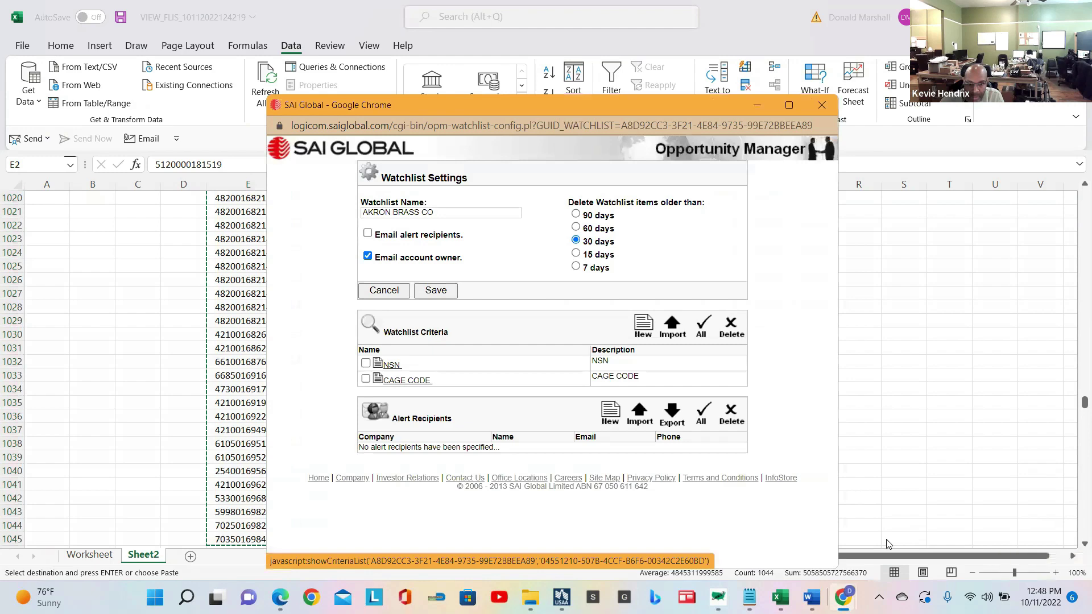
pyautogui.click(397, 370)
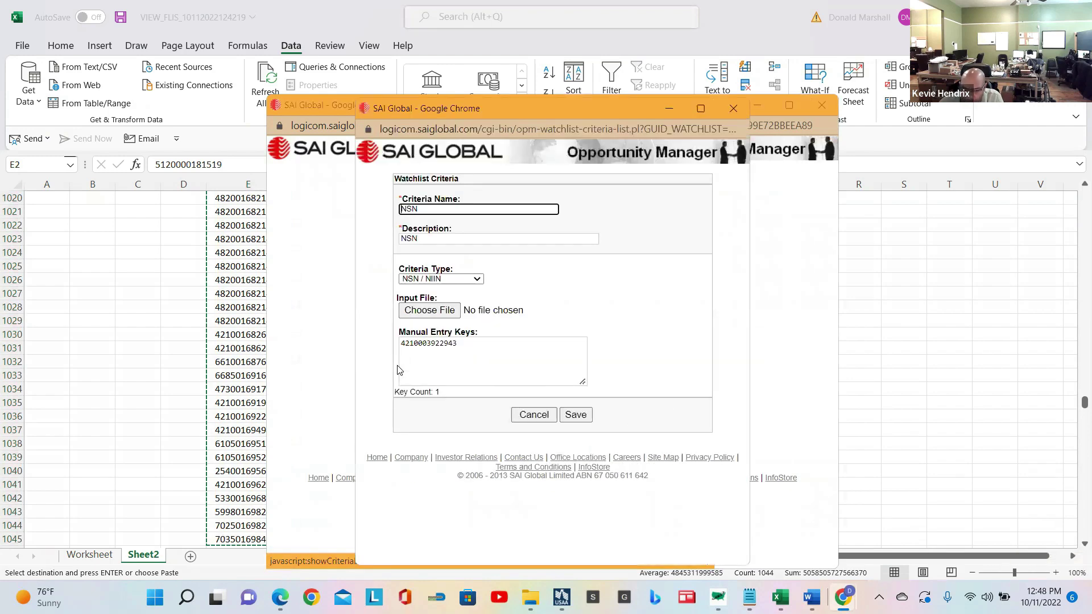
pyautogui.click(452, 357)
pyautogui.hotkey('ctrl', 'v')
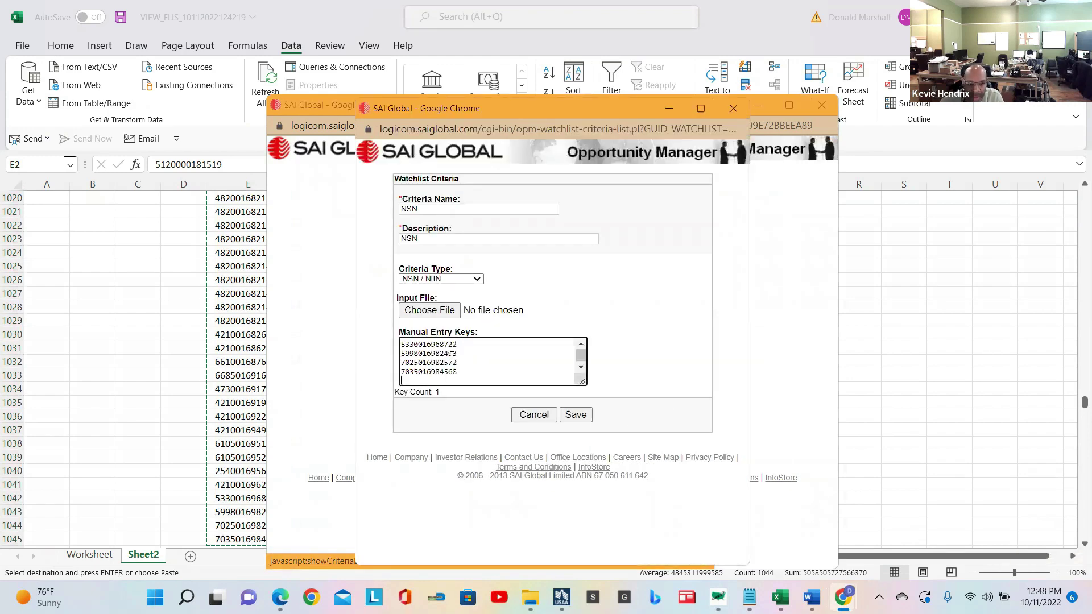
pyautogui.press('BackSpace')
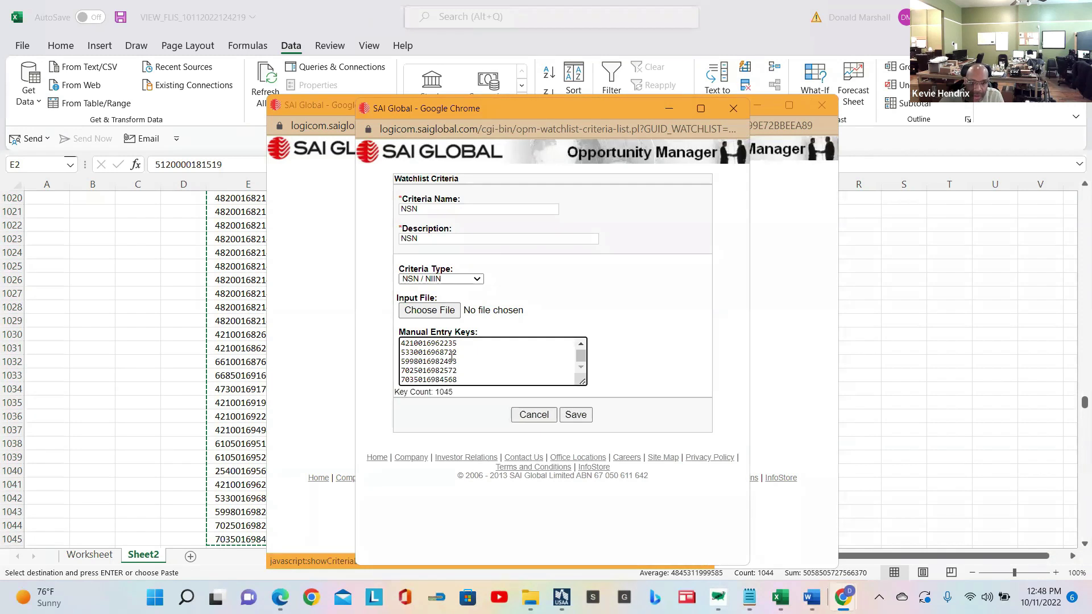
pyautogui.hotkey('ctrl', 'Home')
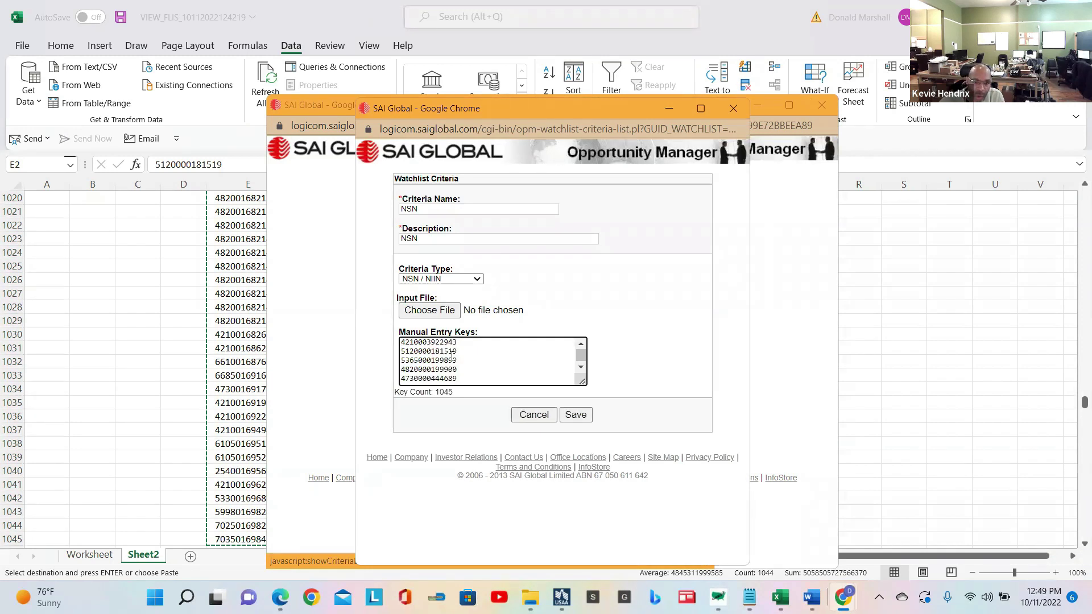
pyautogui.hotkey('shift', 'End')
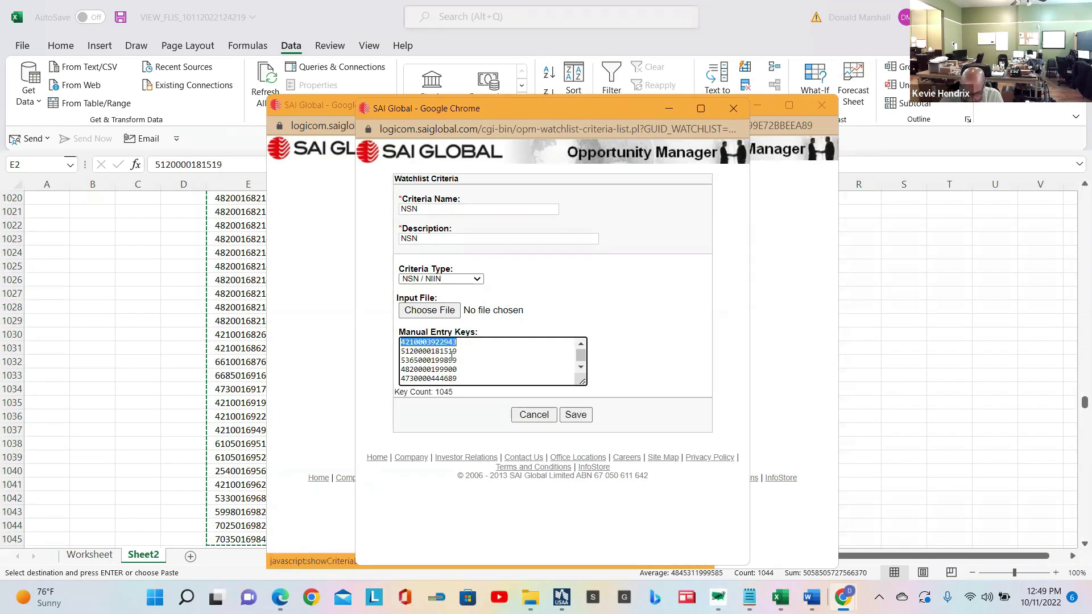
pyautogui.hotkey('ctrl', 'c')
pyautogui.hotkey('ctrl', 'f')
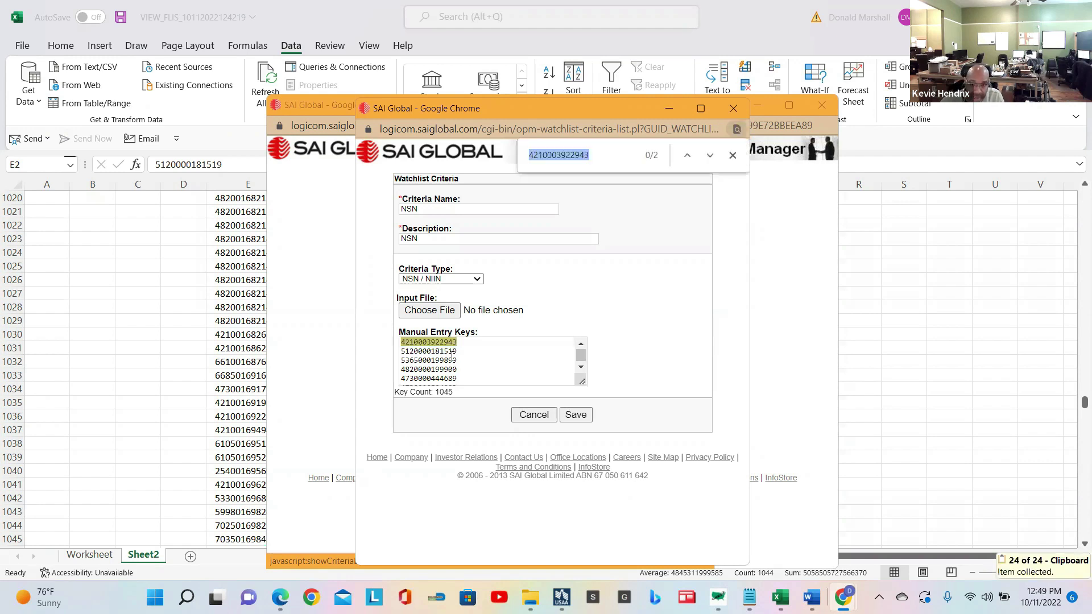
pyautogui.hotkey('ctrl', 'v')
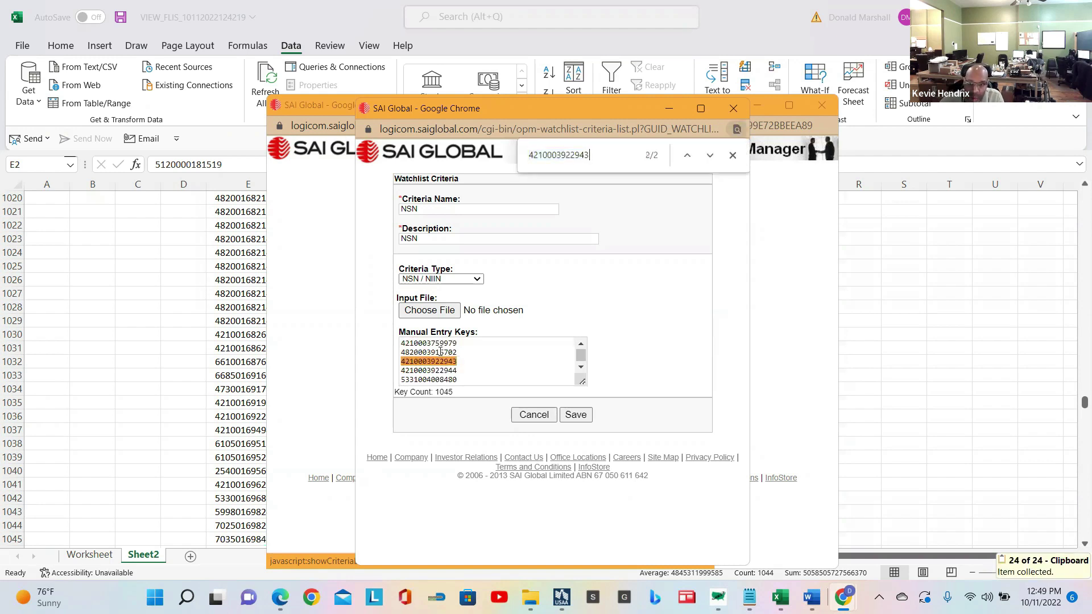
pyautogui.click(446, 364)
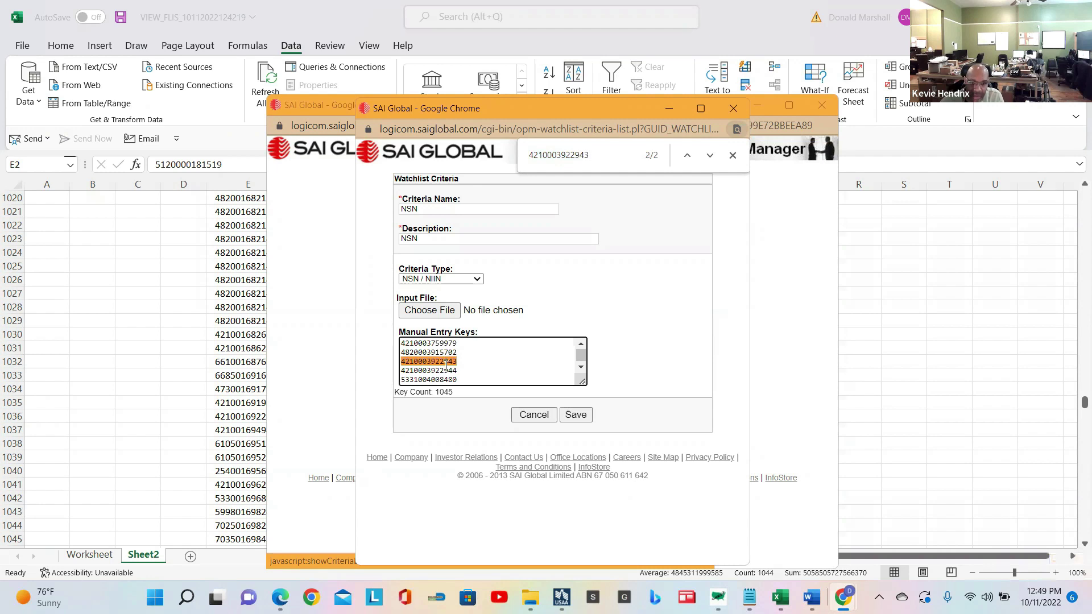
pyautogui.doubleClick(446, 364)
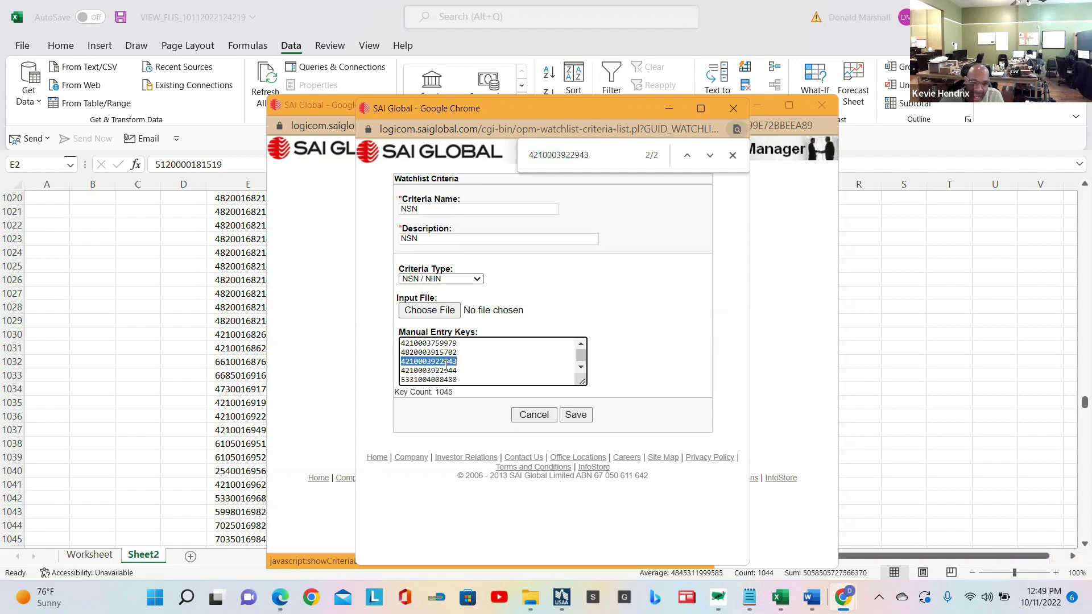
pyautogui.press('BackSpace')
pyautogui.press('Delete')
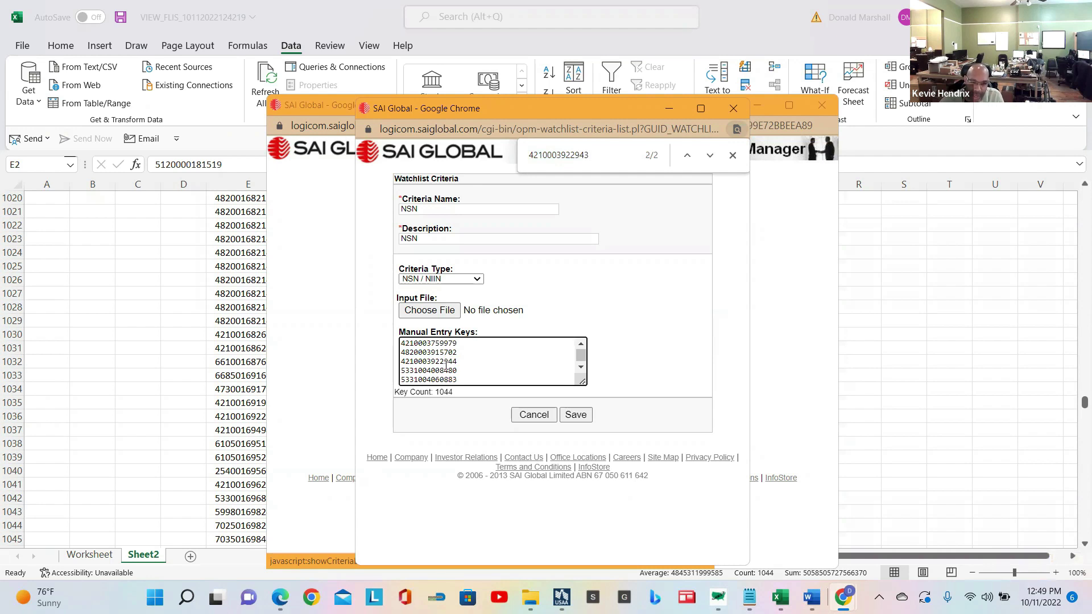
pyautogui.hotkey('ctrl', 'Home')
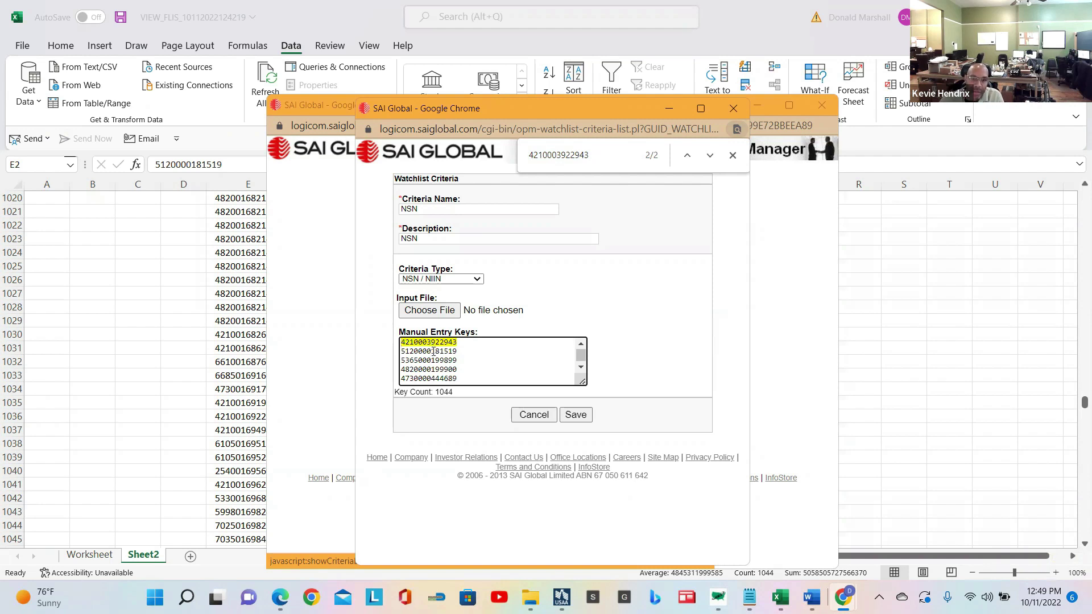
pyautogui.click(576, 416)
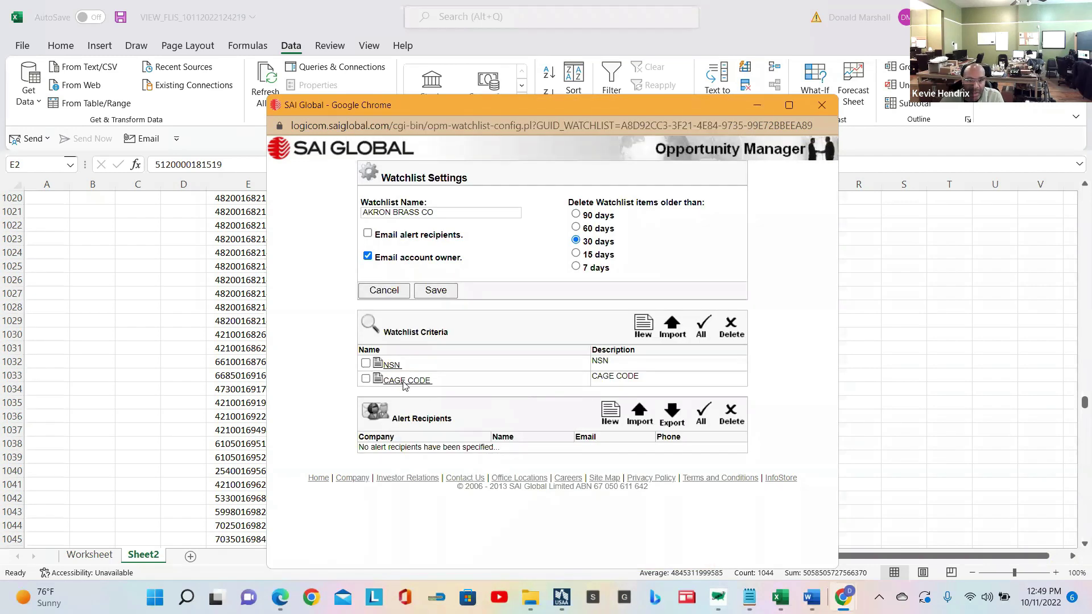
pyautogui.click(436, 291)
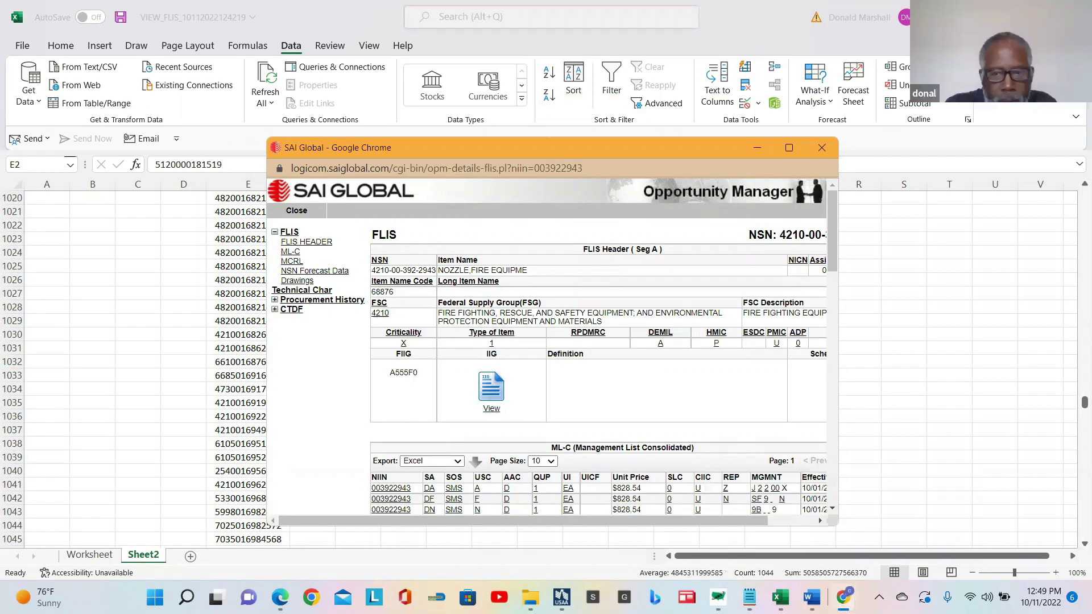
# - Return to the RFQ Search tab and scroll through the 00912 DLA opportunities
pyautogui.click(843, 598)
pyautogui.click(821, 562)
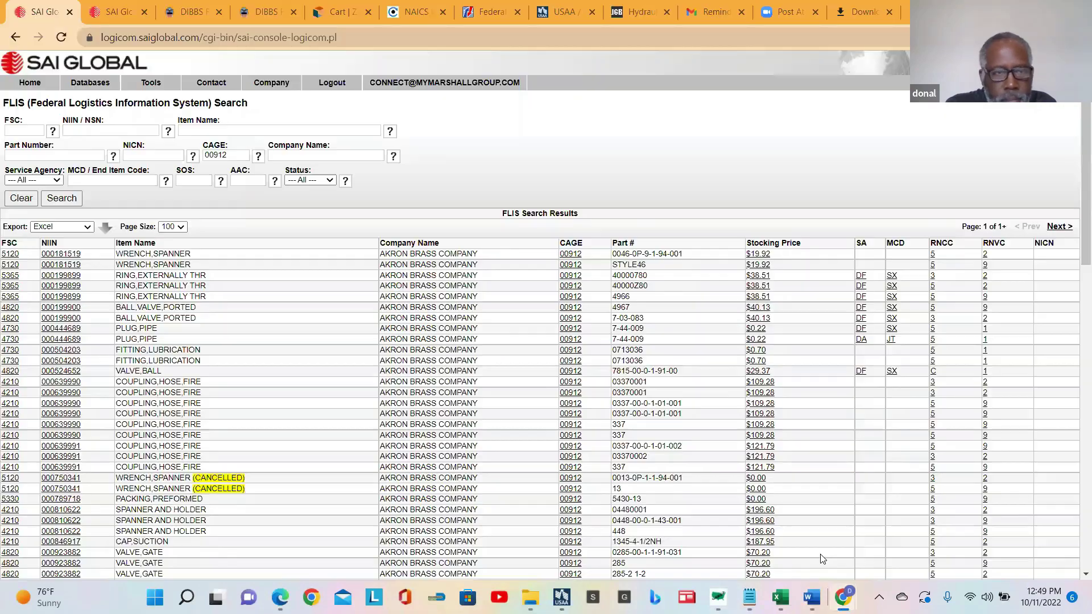
pyautogui.click(102, 13)
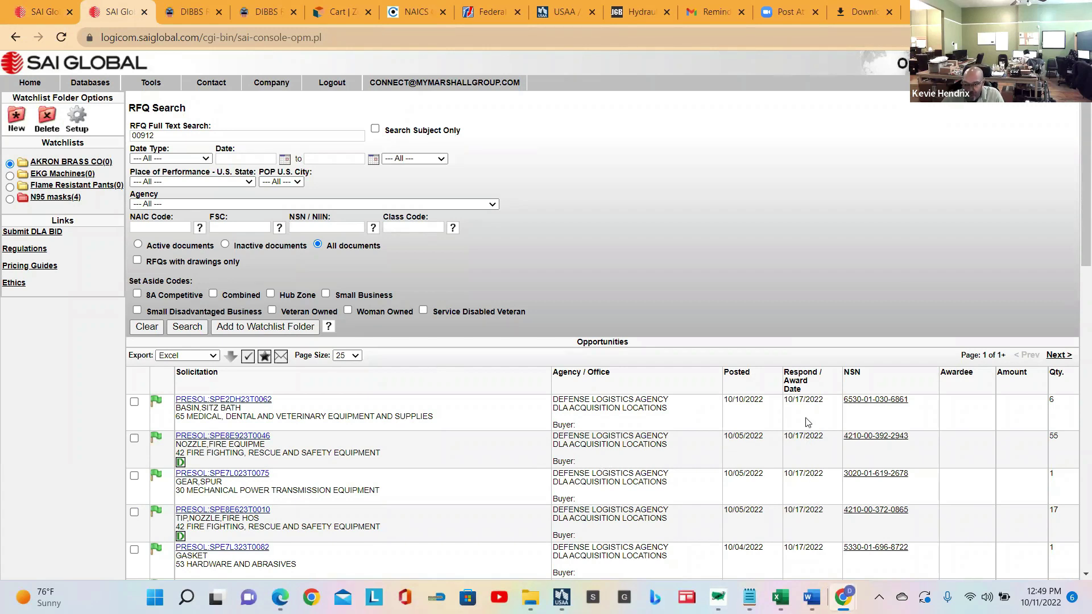
pyautogui.scroll(-2, 809, 416)
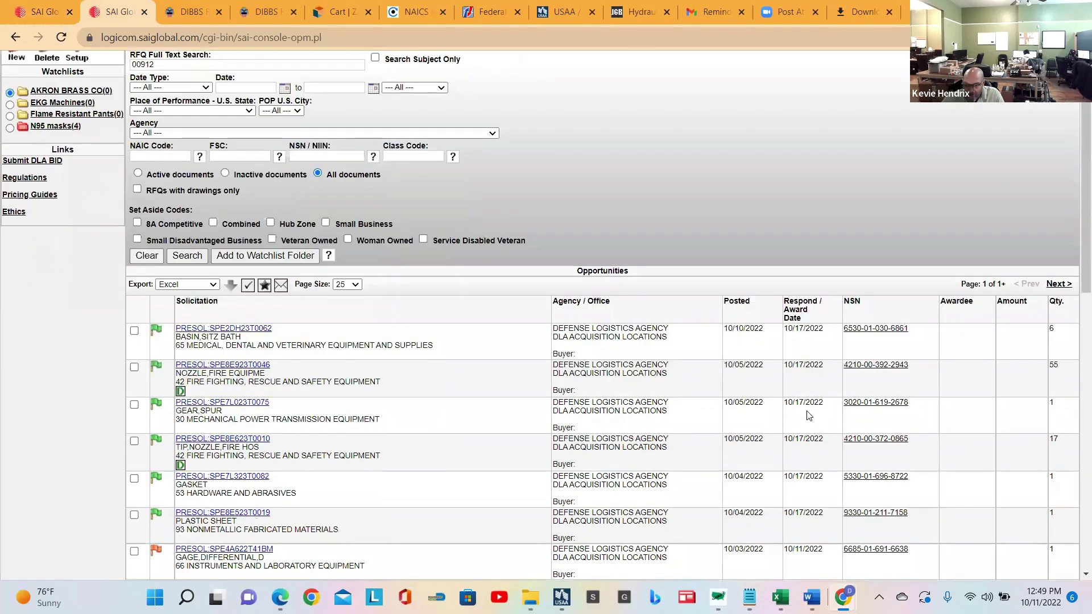
pyautogui.scroll(-1, 809, 415)
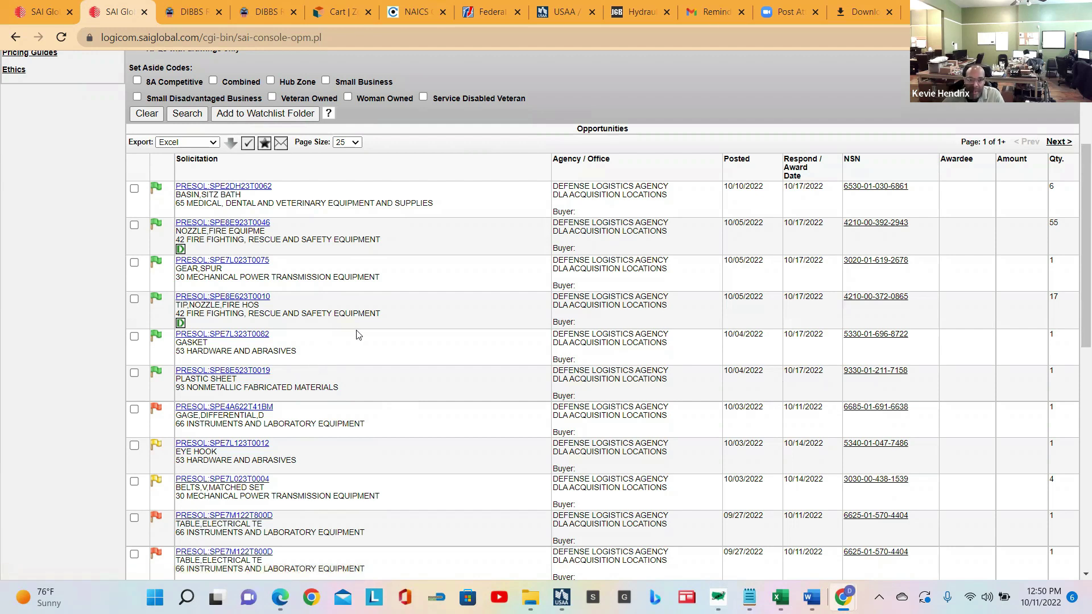
pyautogui.scroll(3, 358, 336)
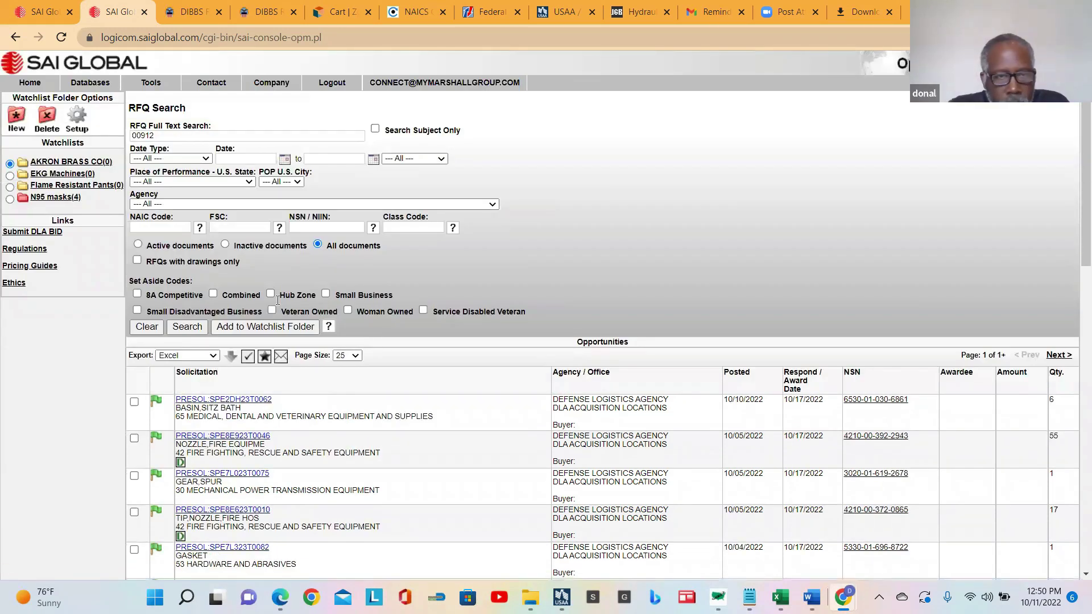
# - Open the Flame Resistant Pants watchlist's Pants criterion, copy CAGE key 04024, and save unchanged
pyautogui.click(73, 189)
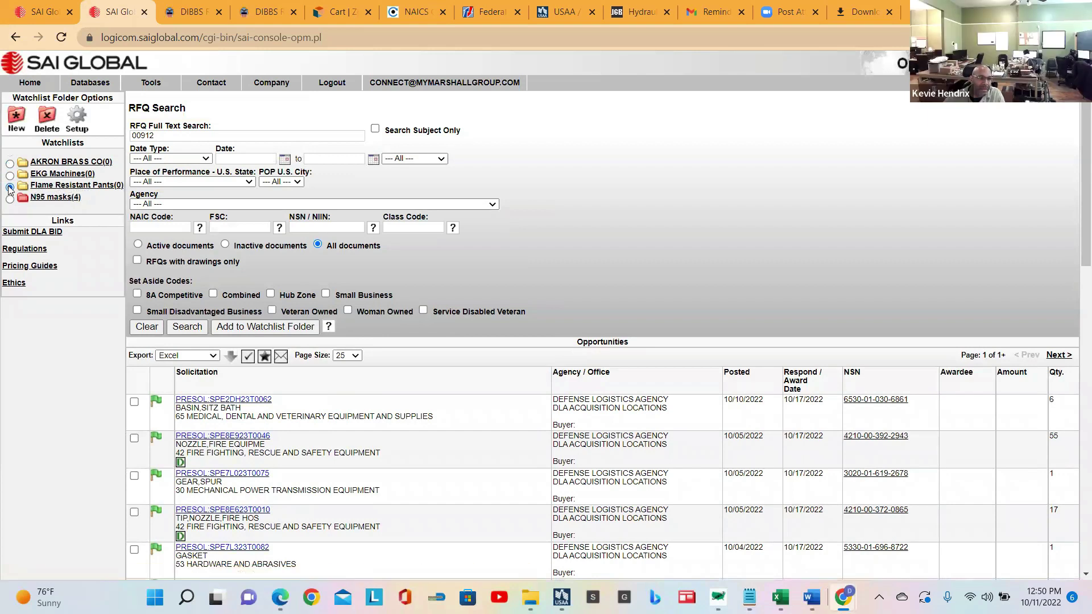
pyautogui.click(73, 189)
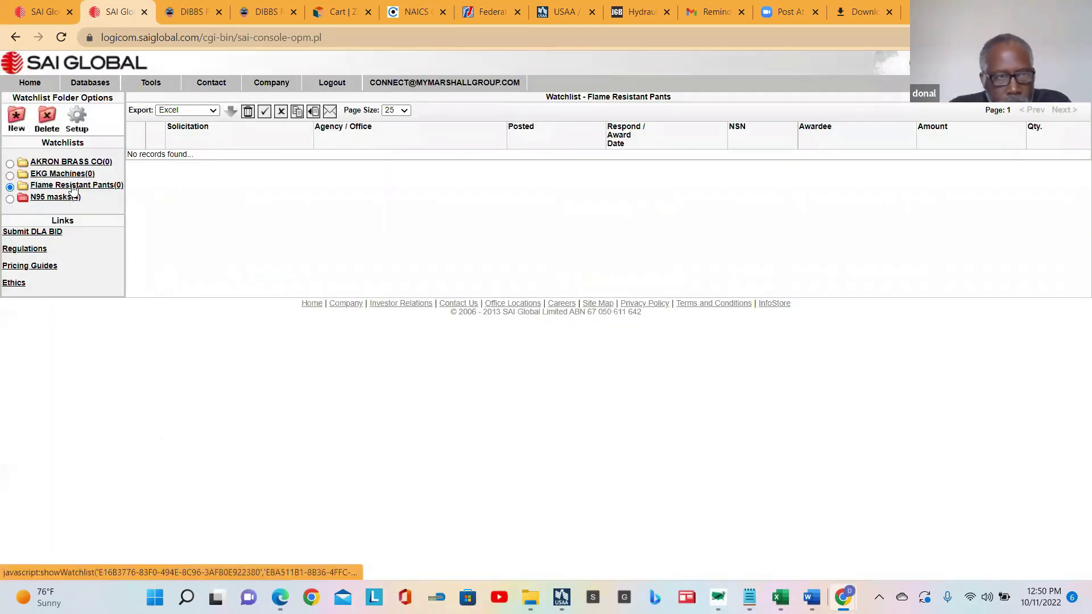
pyautogui.click(80, 116)
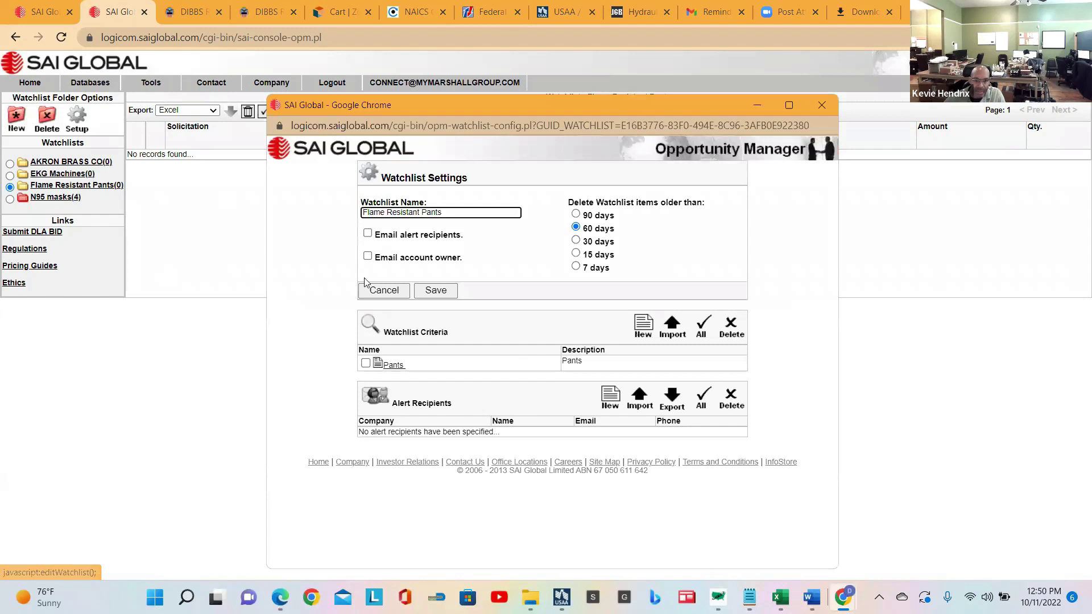
pyautogui.click(393, 365)
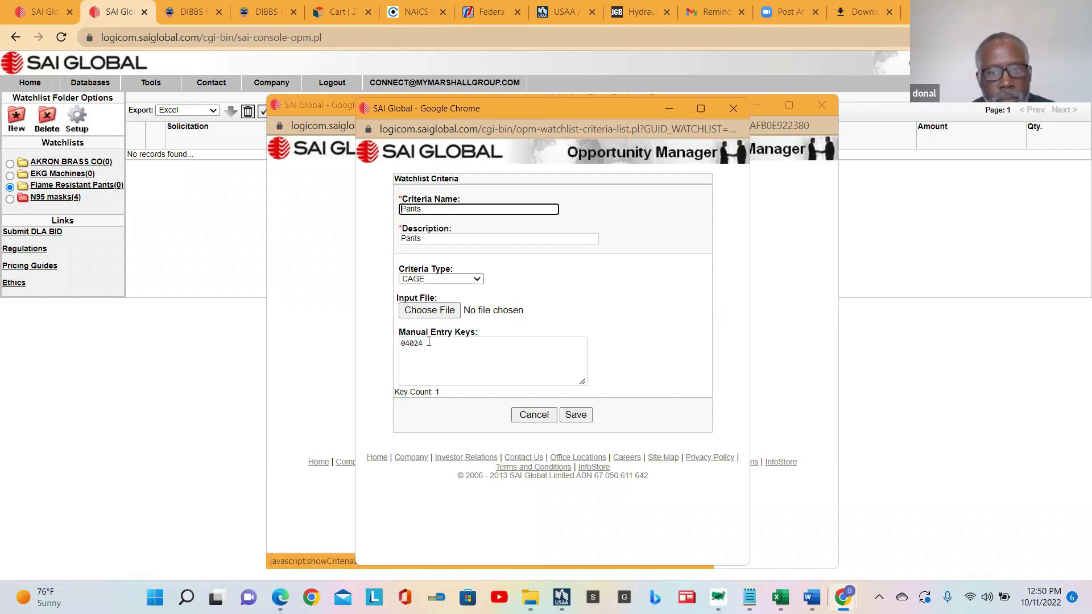
pyautogui.moveTo(436, 343); pyautogui.dragTo(398, 343)
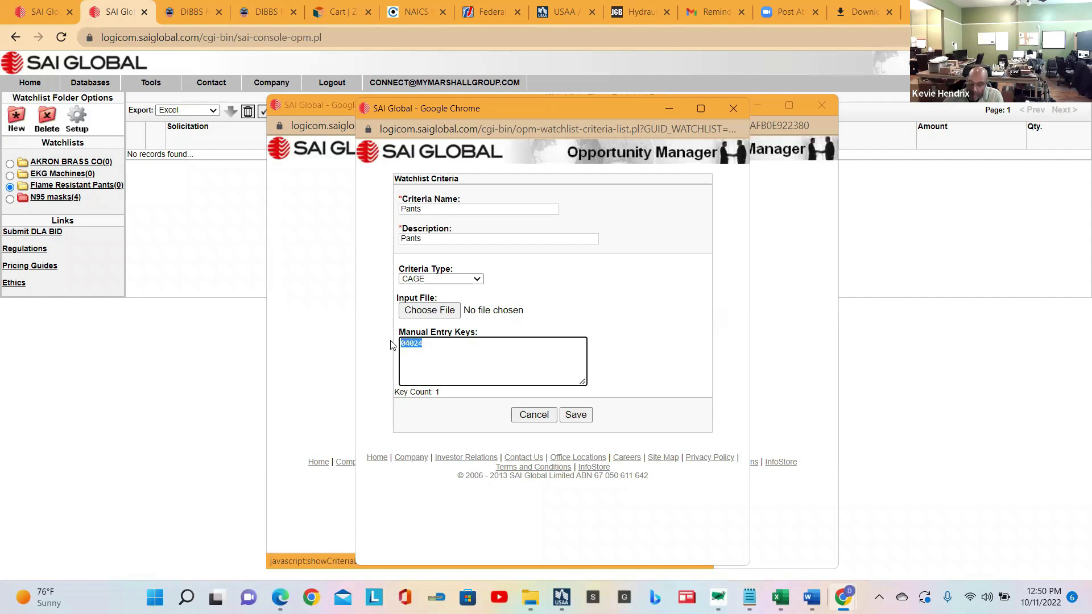
pyautogui.hotkey('ctrl', 'c')
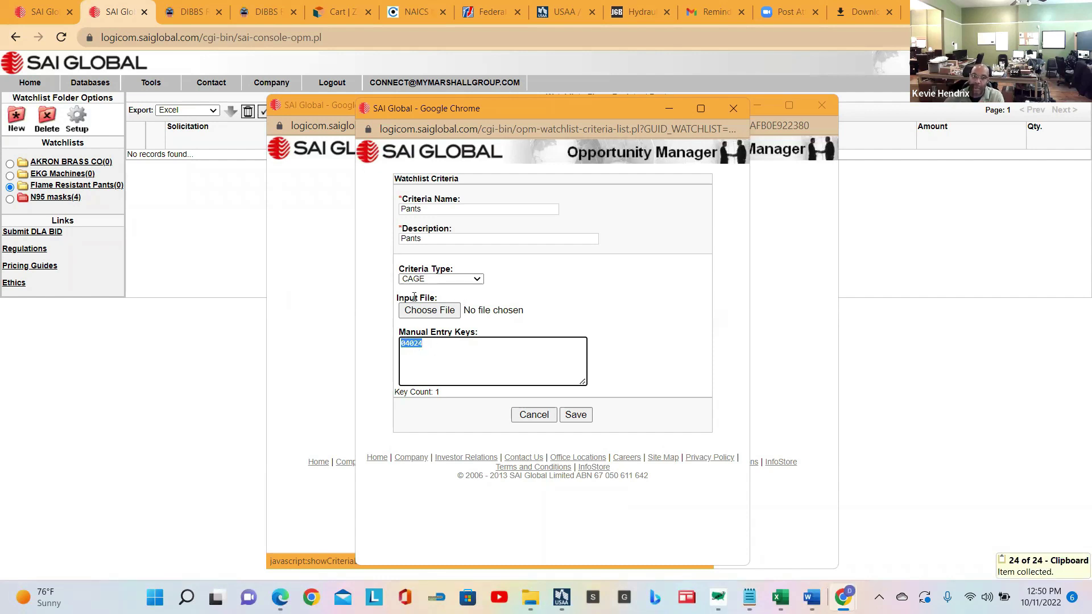
pyautogui.click(576, 416)
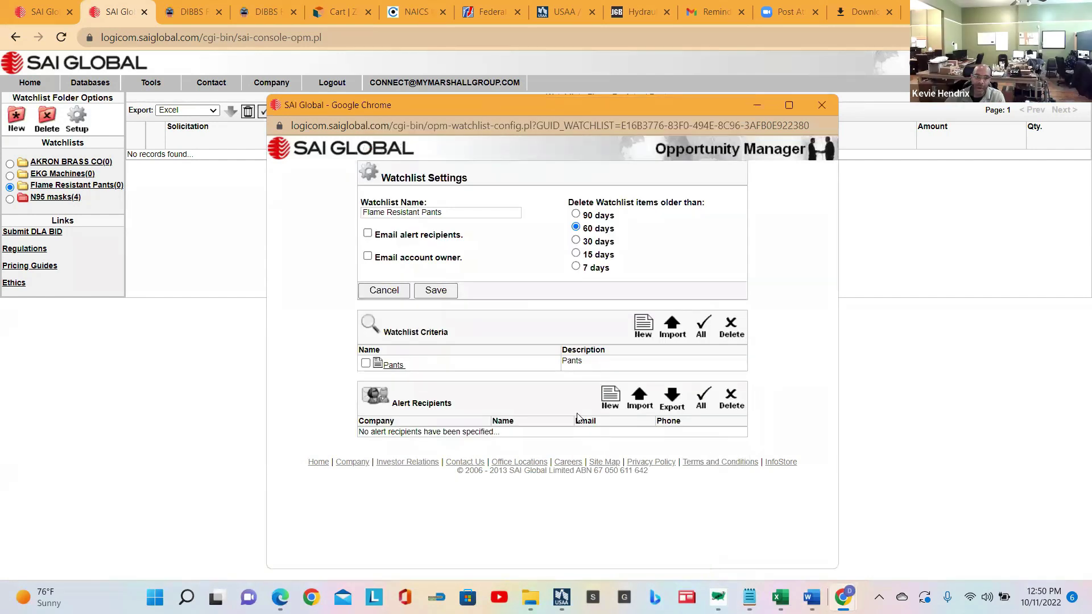
# - Run a FLIS search for CAGE 04024, picked from the autofill suggestions
pyautogui.click(45, 12)
pyautogui.click(43, 12)
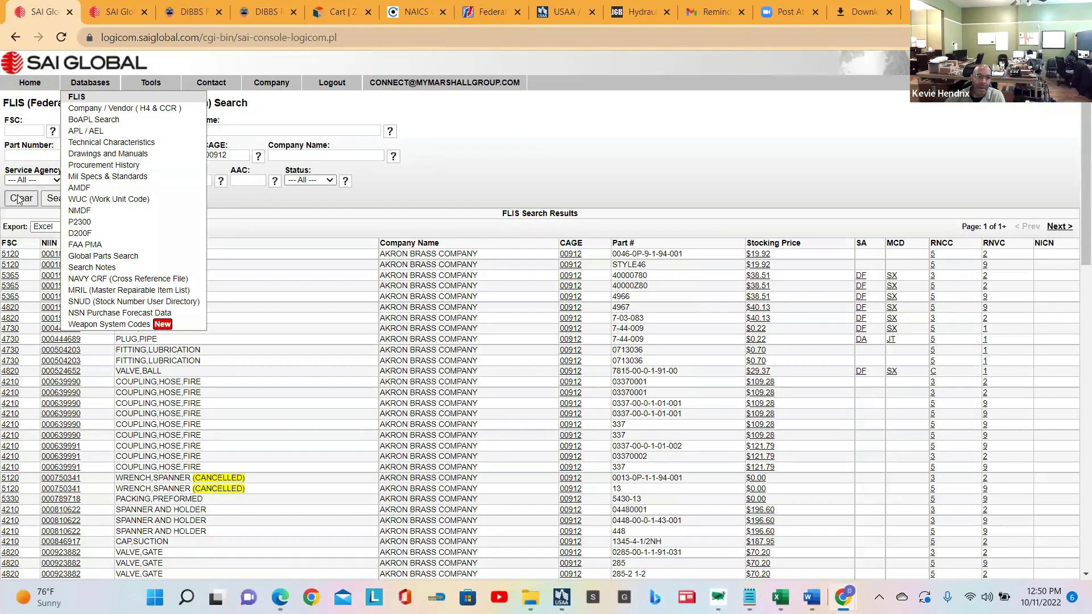
pyautogui.click(220, 155)
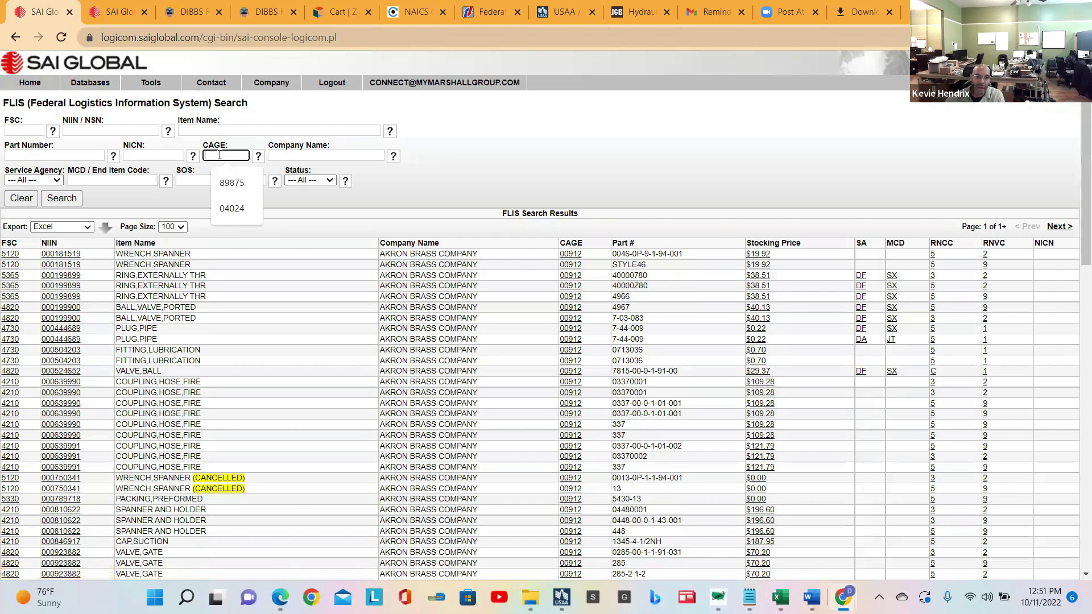
pyautogui.press('Down')
pyautogui.press('Down')
pyautogui.press('Return')
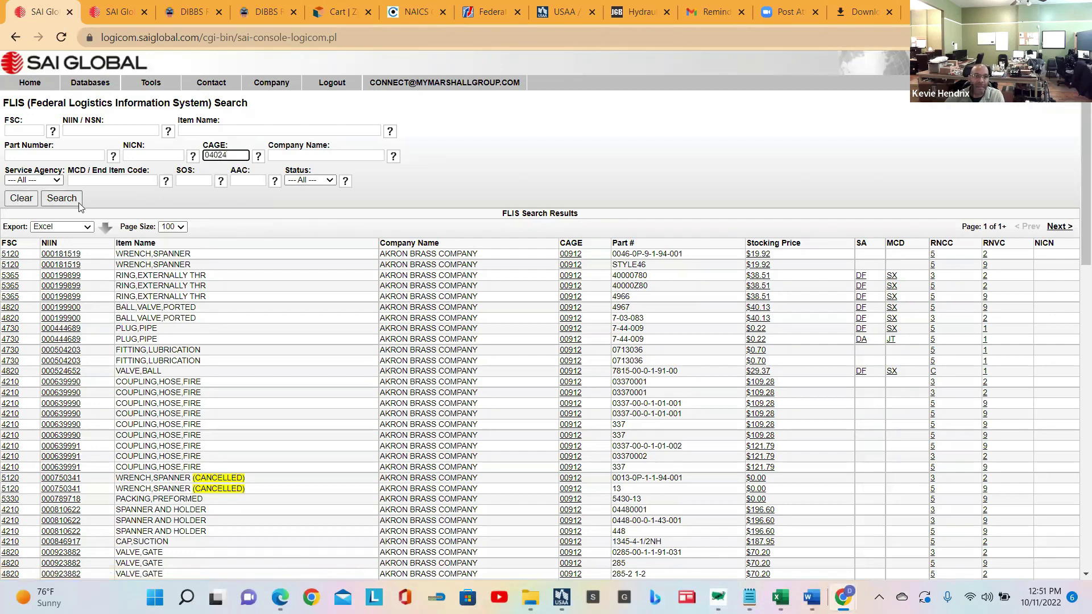
pyautogui.click(56, 197)
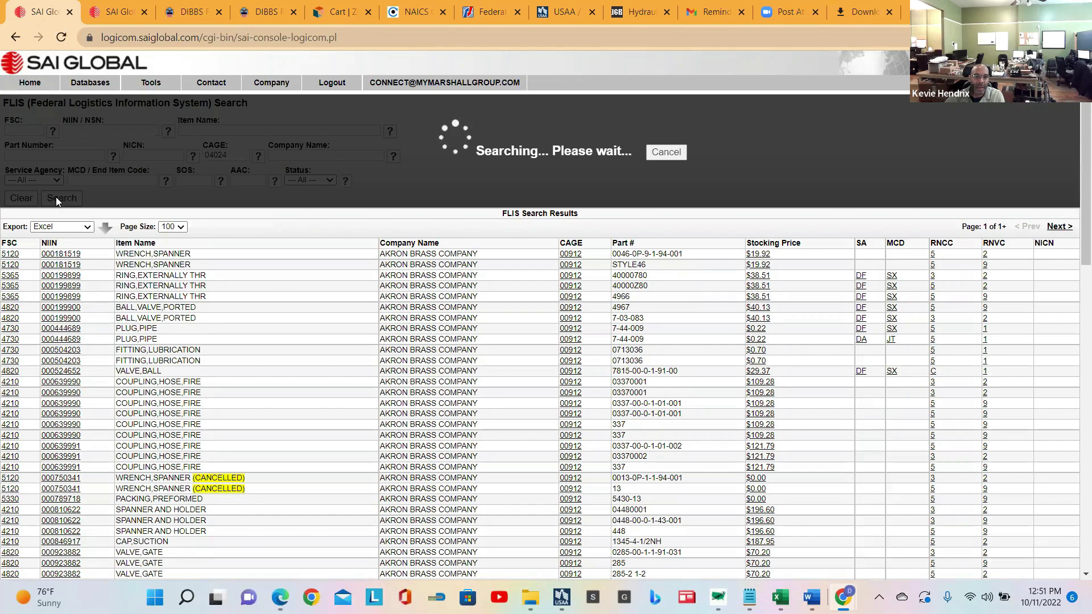
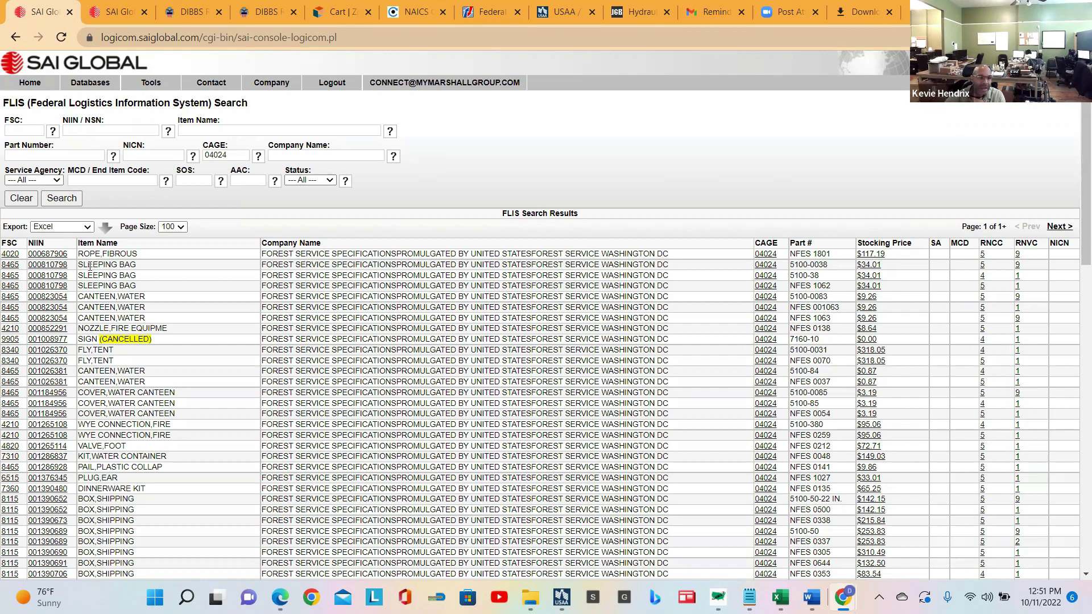
# - Open details for sleeping bag NIIN 000810798 and view its Drawings, Technical Characteristics and Procurement History
pyautogui.click(56, 266)
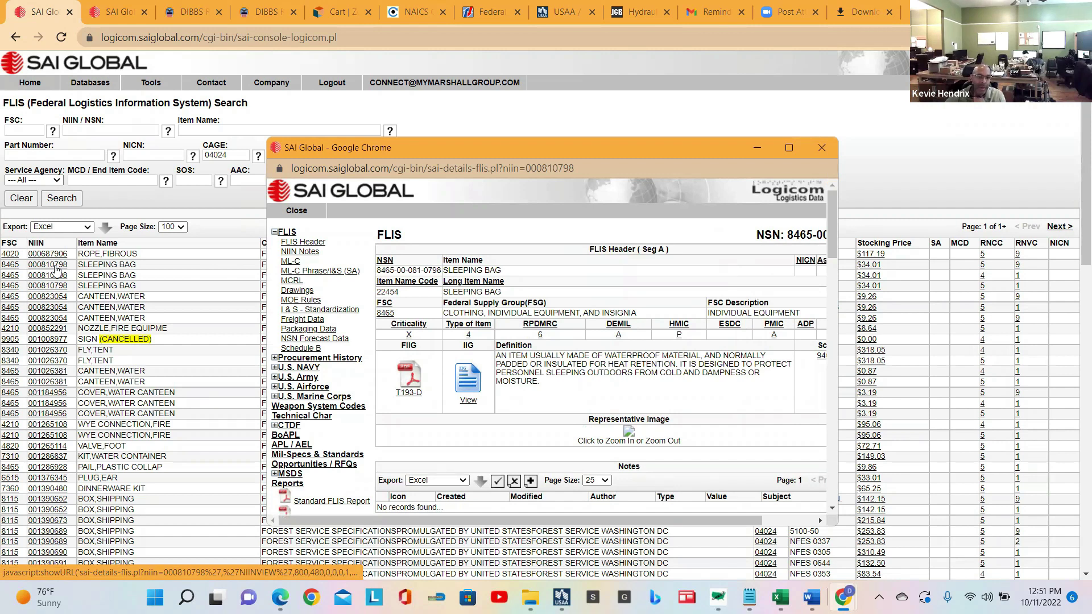
pyautogui.click(297, 290)
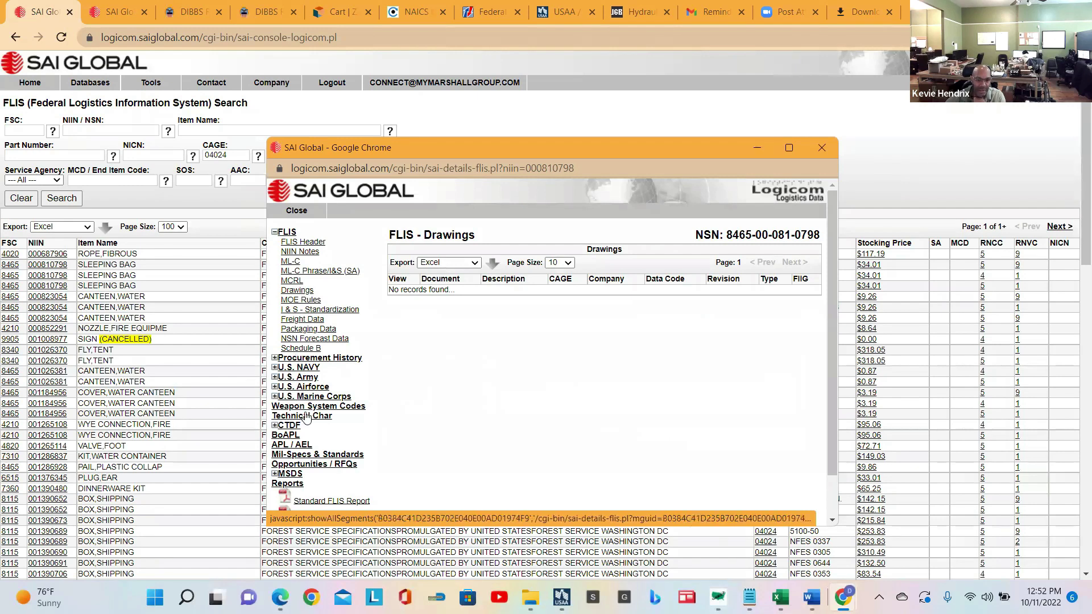
pyautogui.click(302, 415)
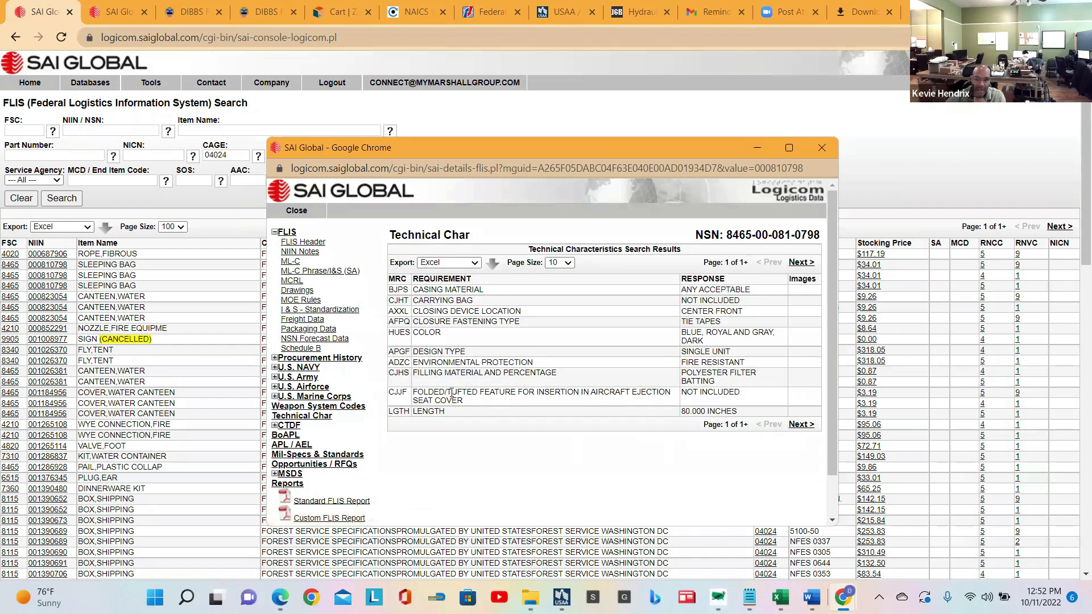
pyautogui.click(330, 361)
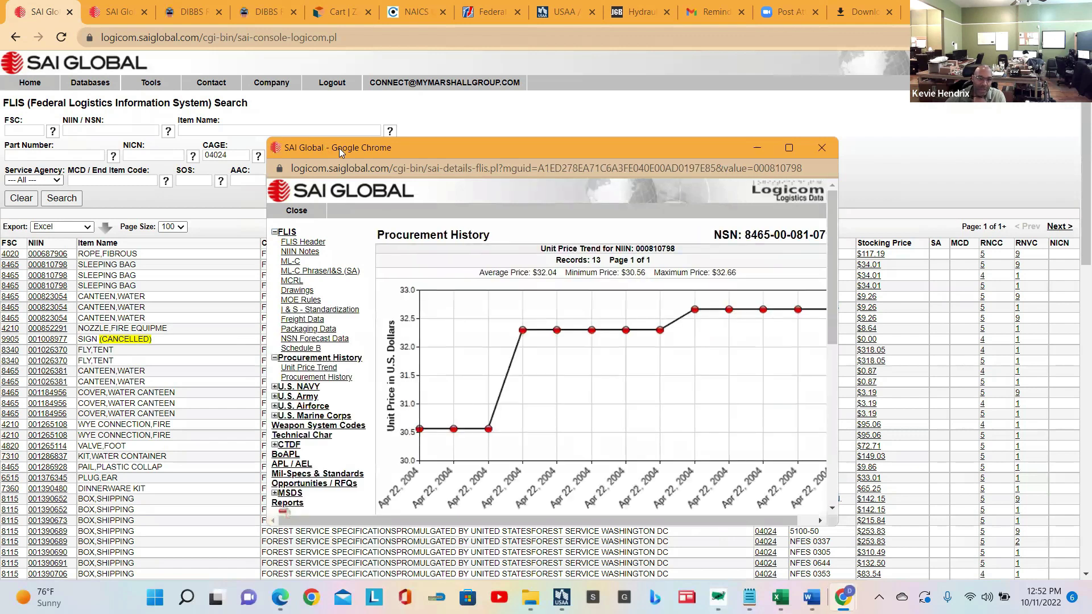
# - Move and enlarge the details window, review the procurement history table, then close it
pyautogui.moveTo(339, 148); pyautogui.dragTo(260, 57)
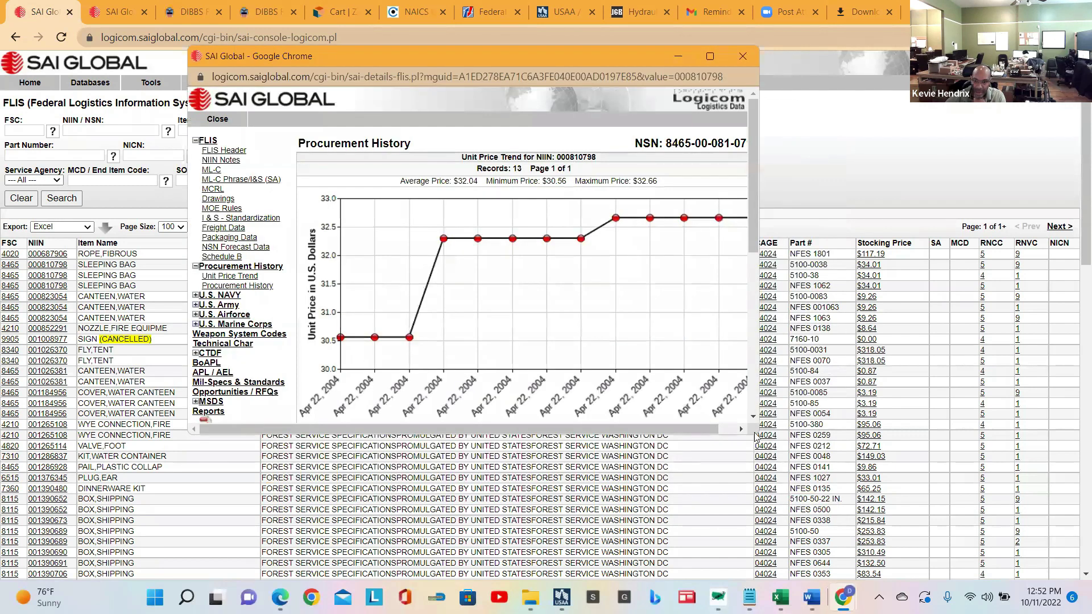
pyautogui.moveTo(753, 431); pyautogui.dragTo(889, 541)
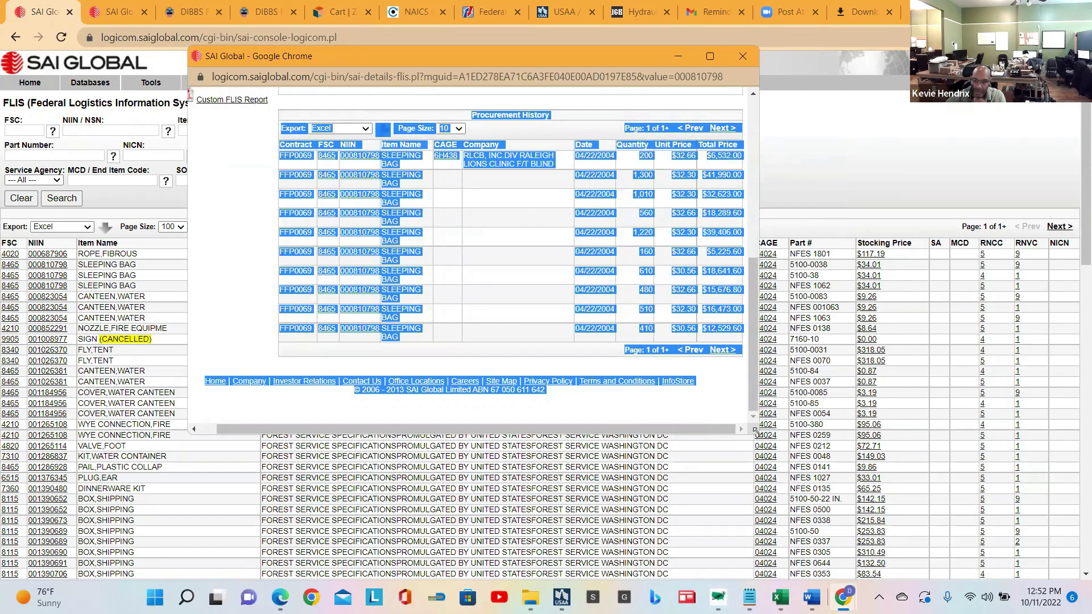
pyautogui.moveTo(755, 430); pyautogui.dragTo(923, 546)
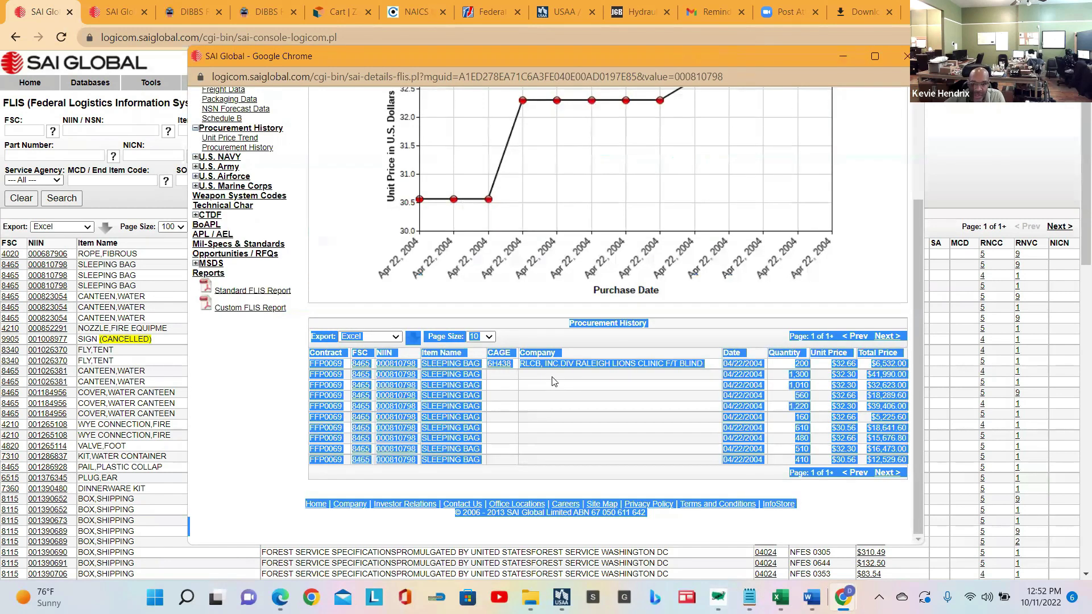
pyautogui.click(553, 381)
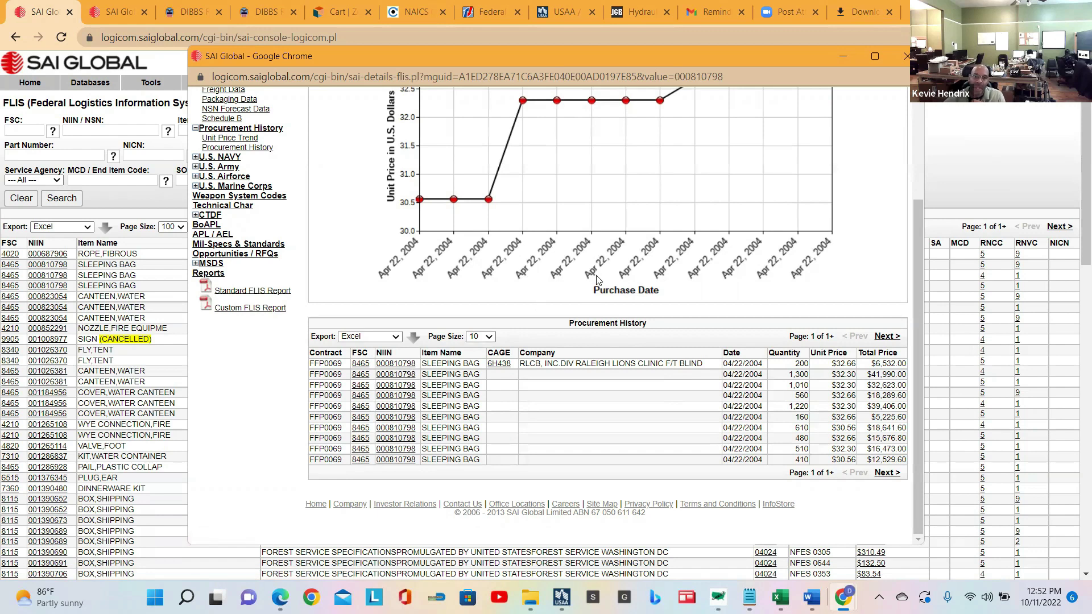
pyautogui.scroll(1, 586, 287)
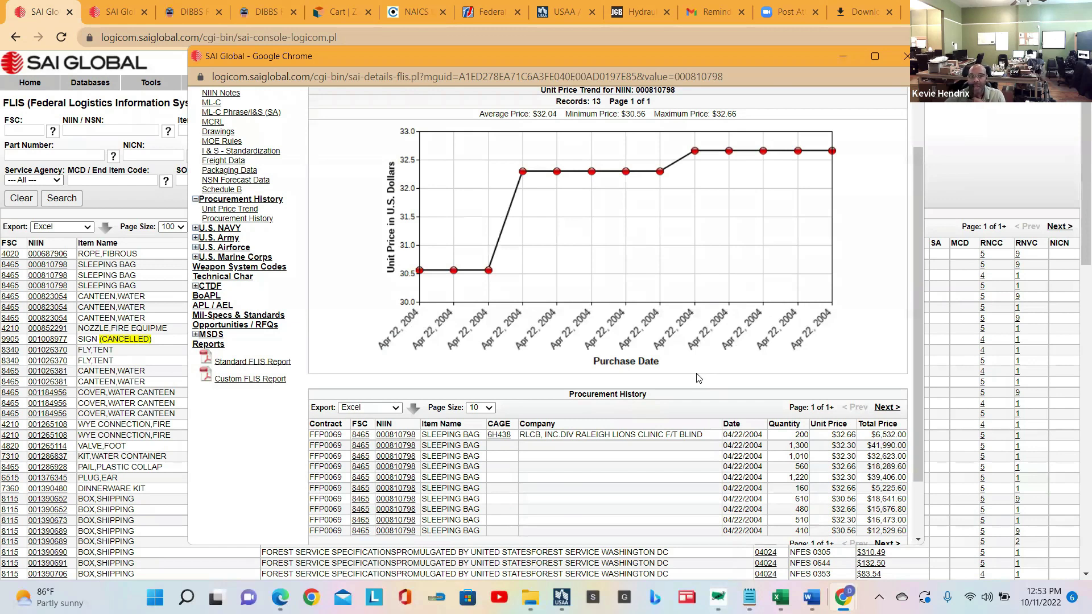
pyautogui.click(138, 278)
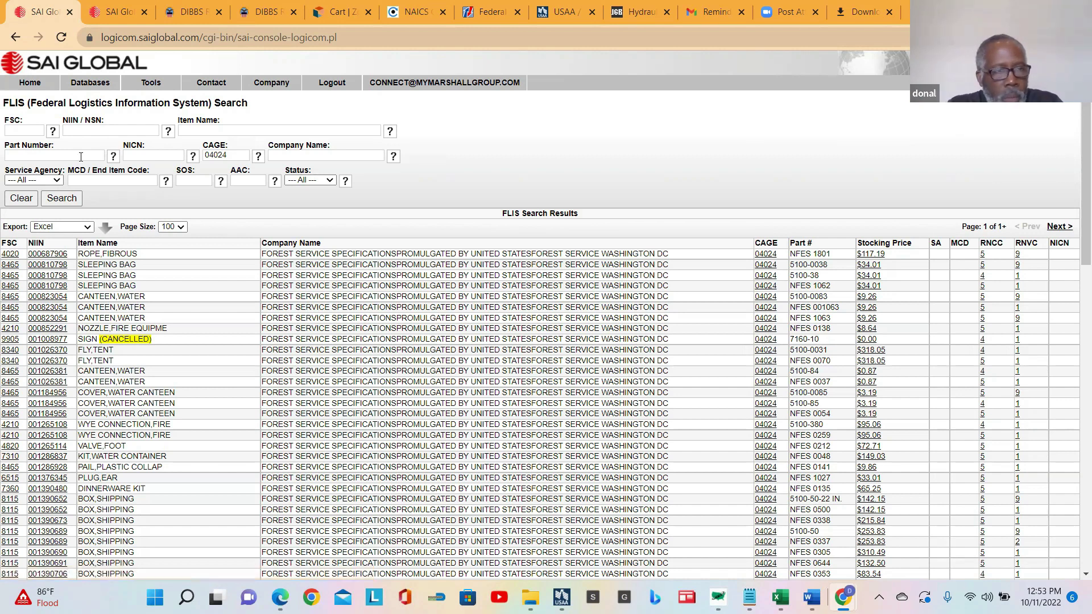
# - Delete the Flame Resistant Pants watchlist on the watchlists page
pyautogui.click(111, 12)
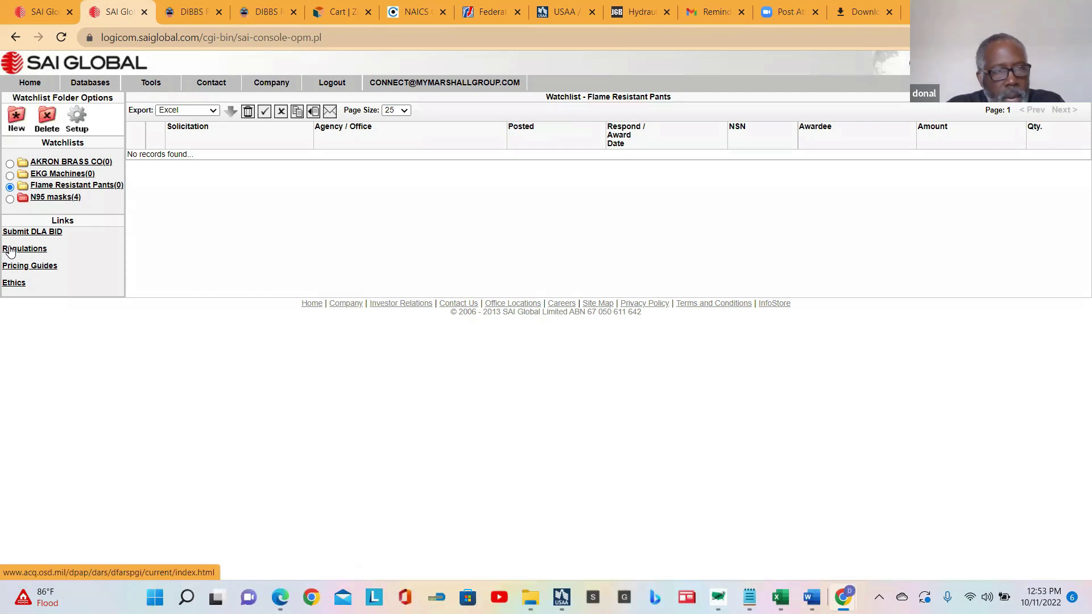
pyautogui.click(47, 117)
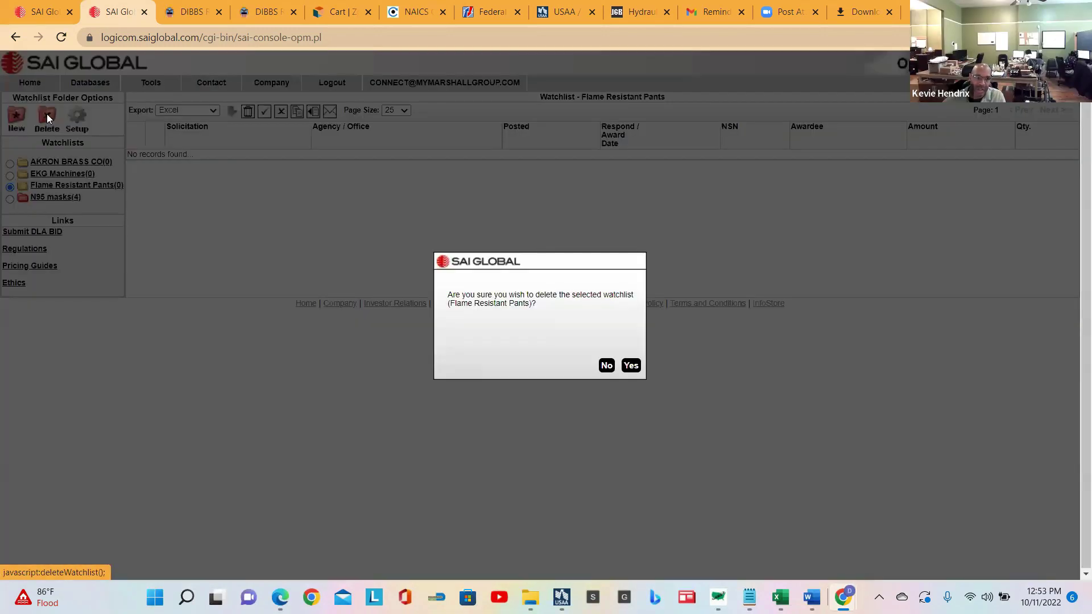
pyautogui.click(630, 365)
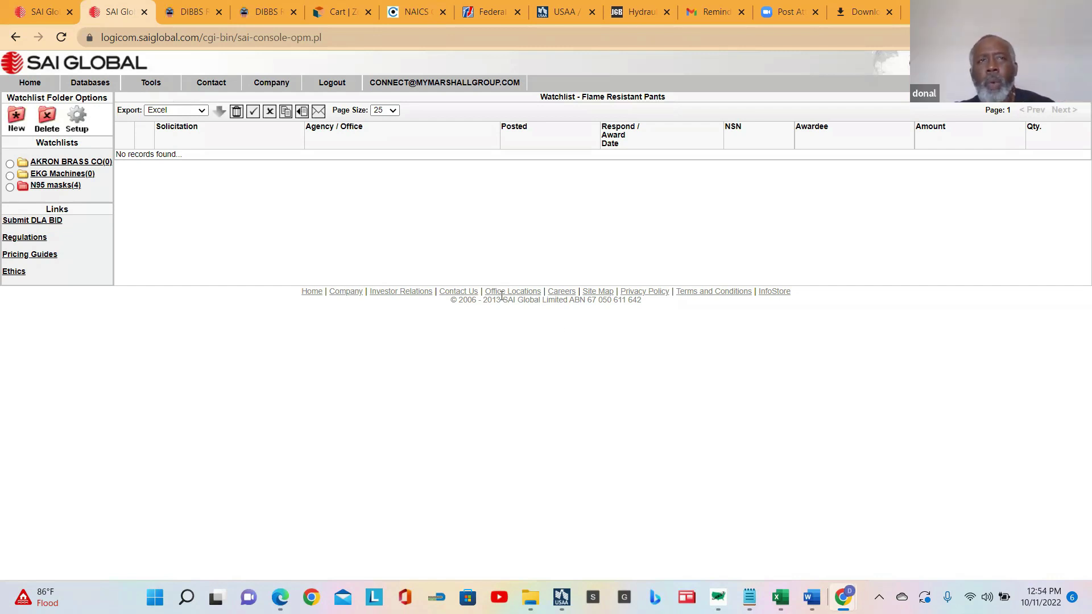
# - Clear the CAGE 04024 criteria and run a FLIS search for company name 'Baxter'
pyautogui.moveTo(108, 83)
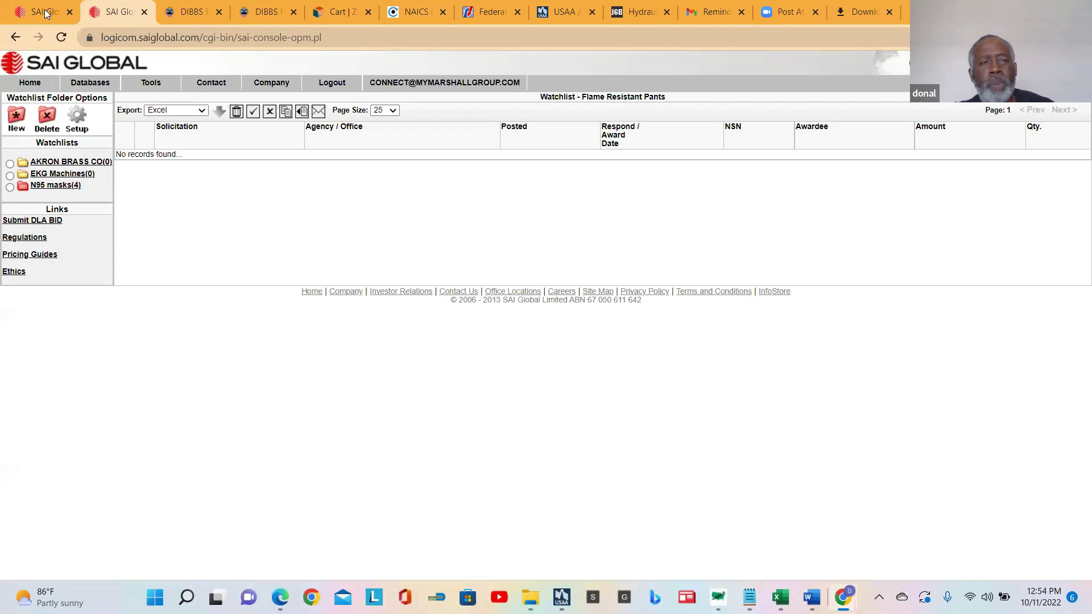
pyautogui.click(46, 12)
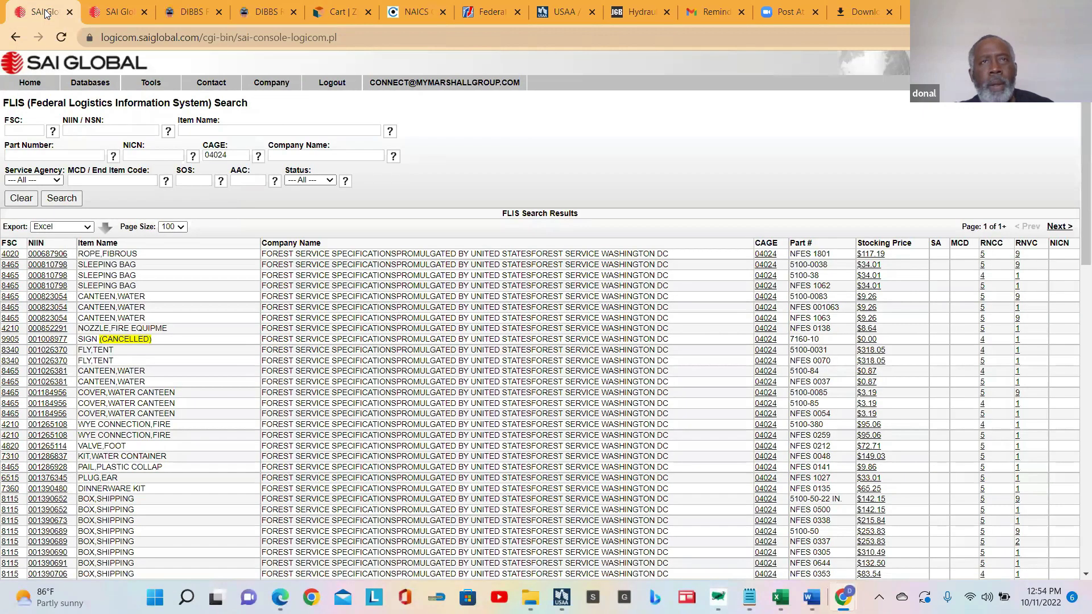
pyautogui.click(21, 198)
pyautogui.click(286, 155)
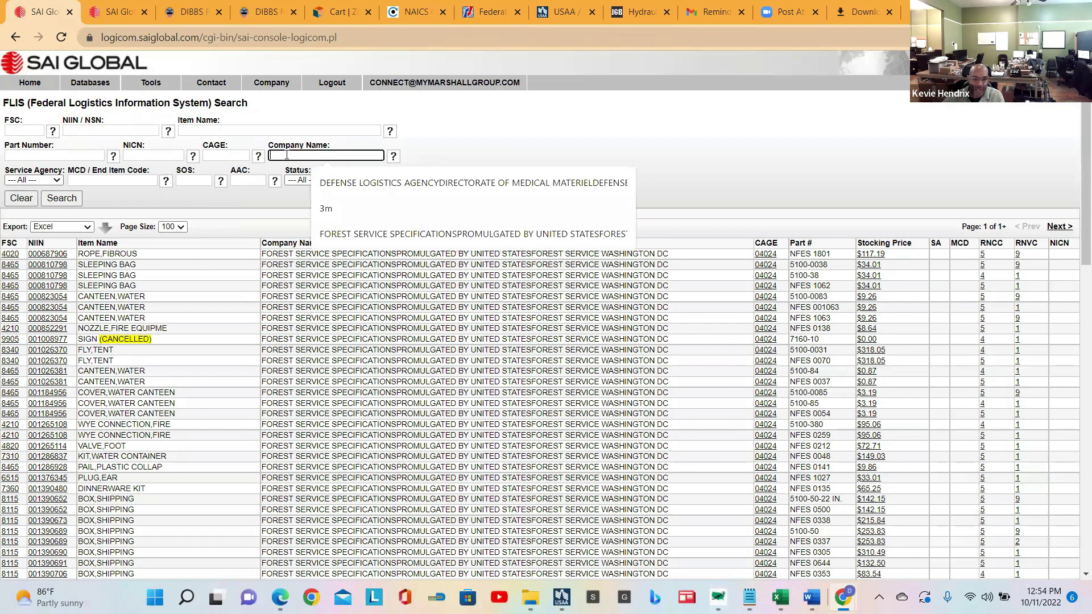
pyautogui.write('Baxter')
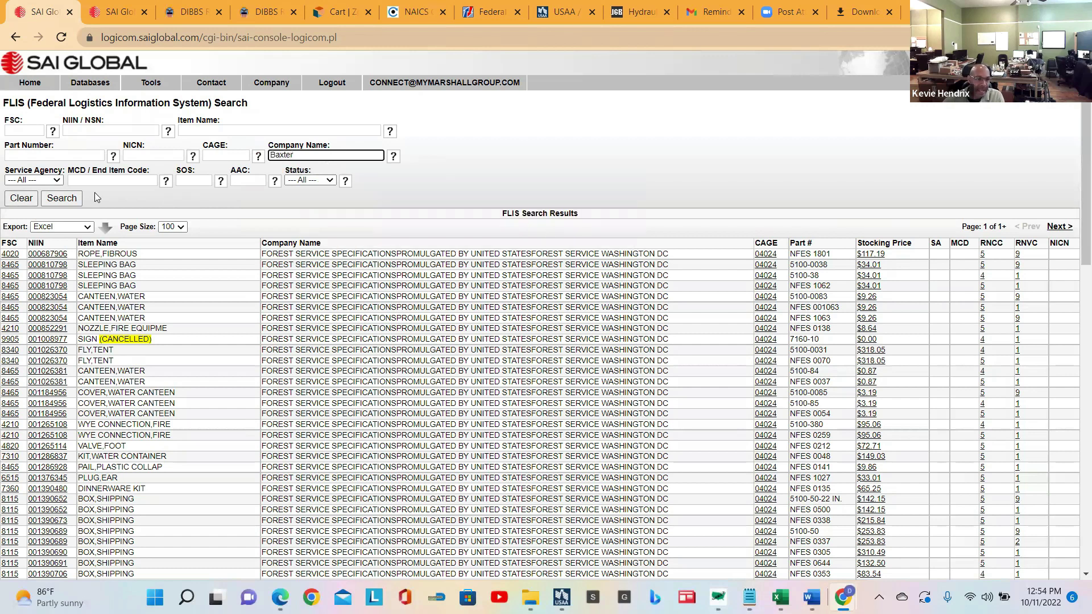
pyautogui.click(60, 197)
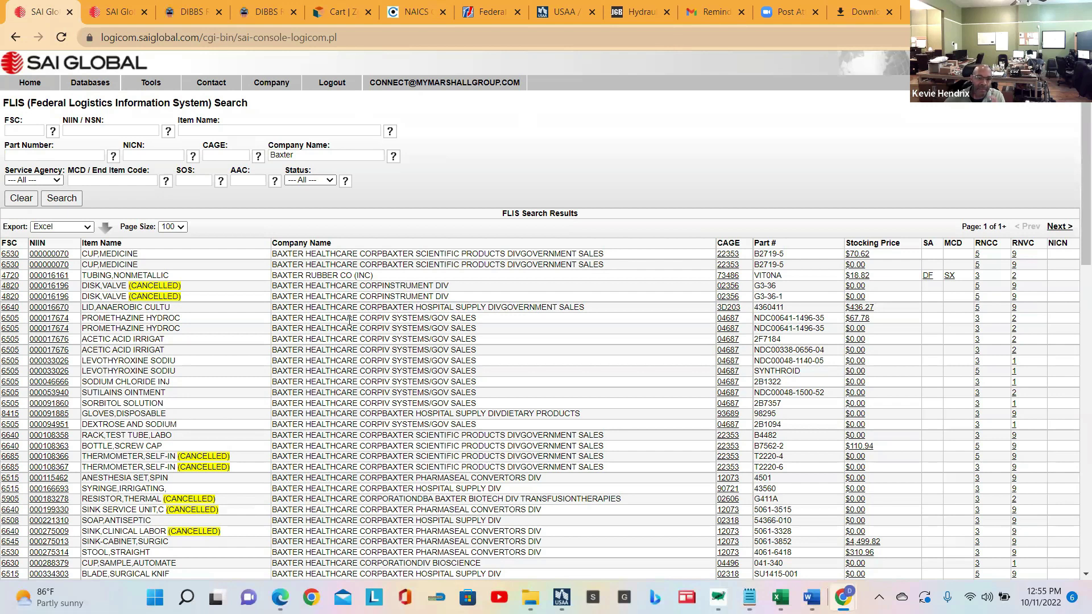
# - Refine the company name to 'Baxter Healthcare', search again, and scroll the results
pyautogui.click(311, 155)
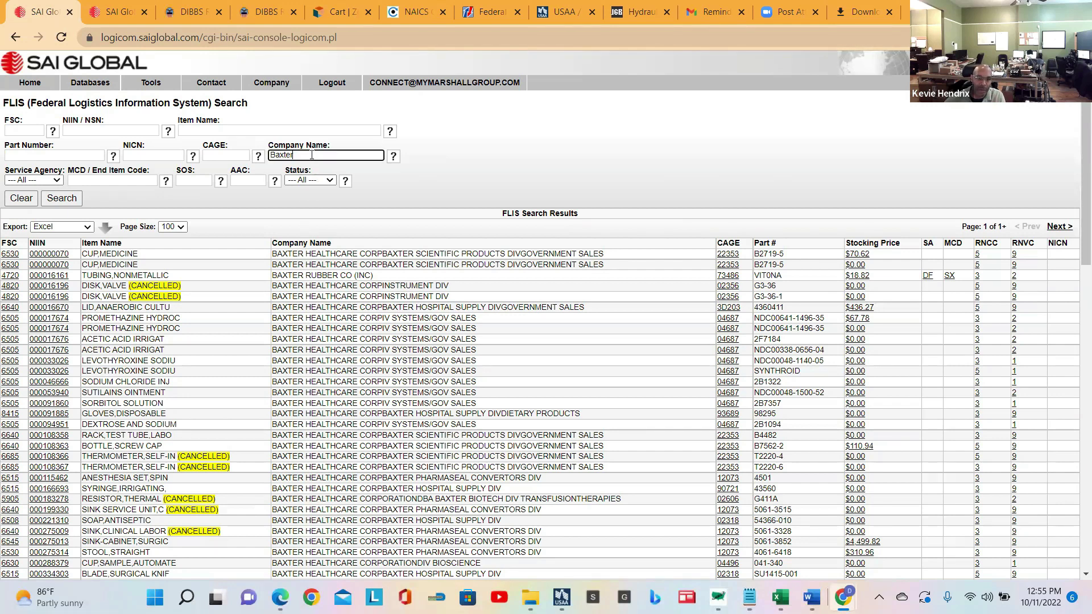
pyautogui.write('Healt')
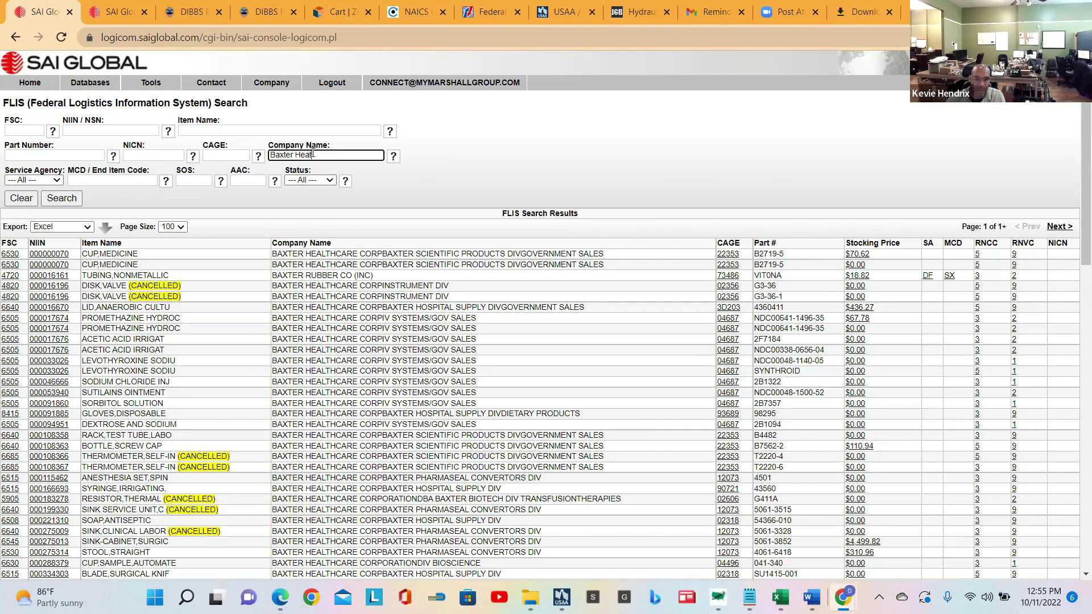
pyautogui.press('BackSpace')
pyautogui.write('althcare')
pyautogui.click(70, 198)
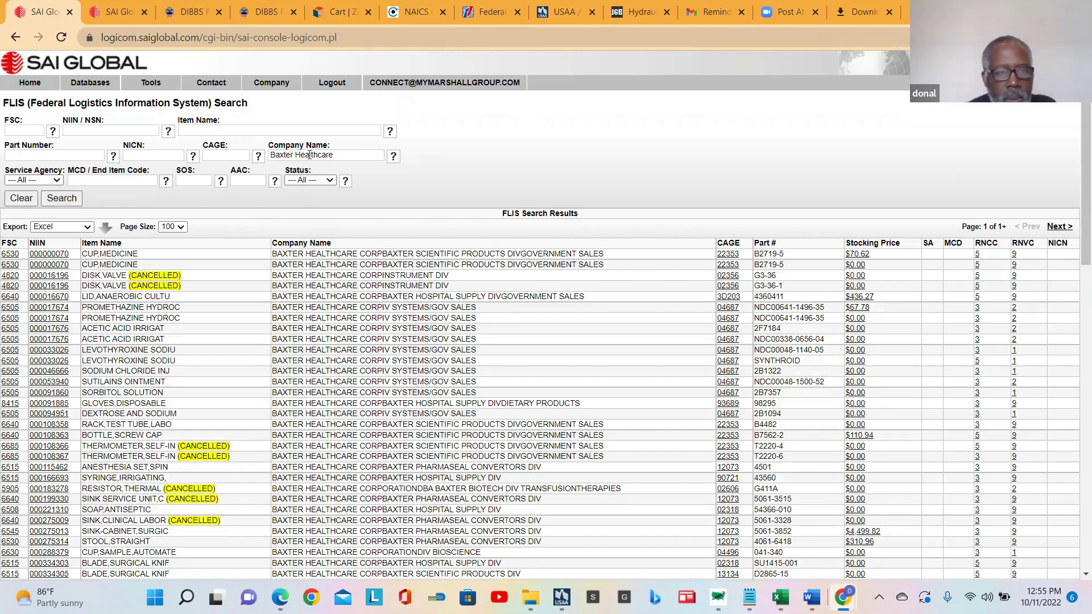
pyautogui.scroll(-1, 345, 325)
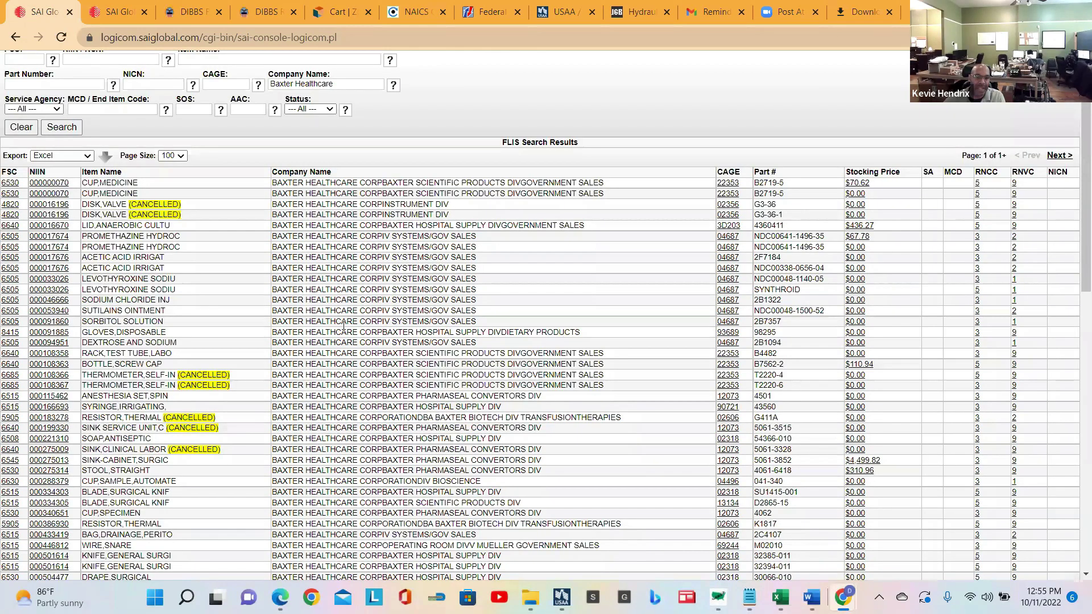
pyautogui.scroll(-6, 344, 325)
pyautogui.scroll(-3, 344, 326)
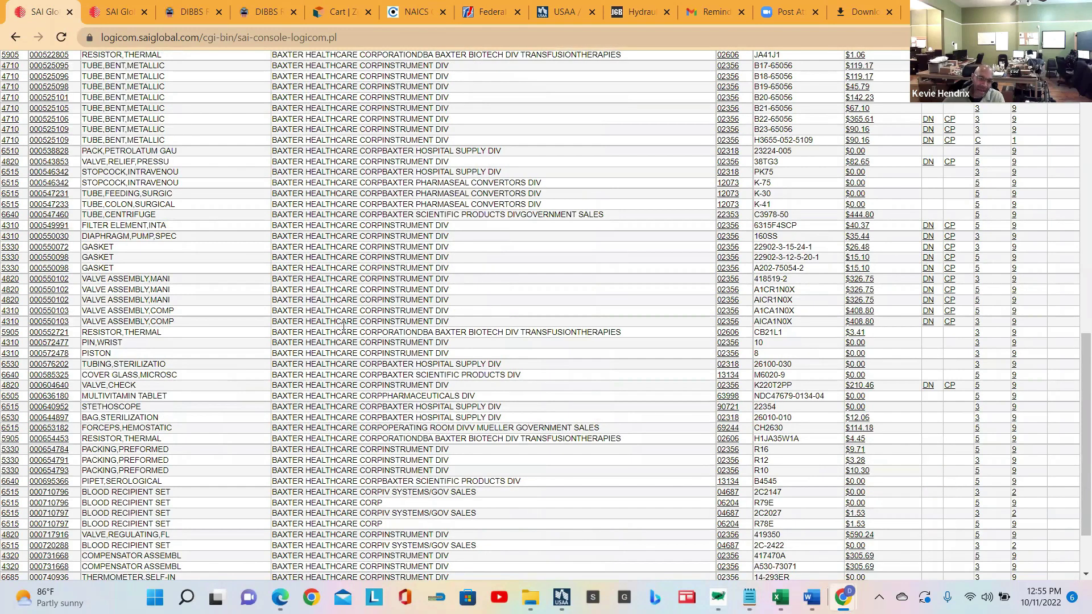
pyautogui.scroll(10, 345, 325)
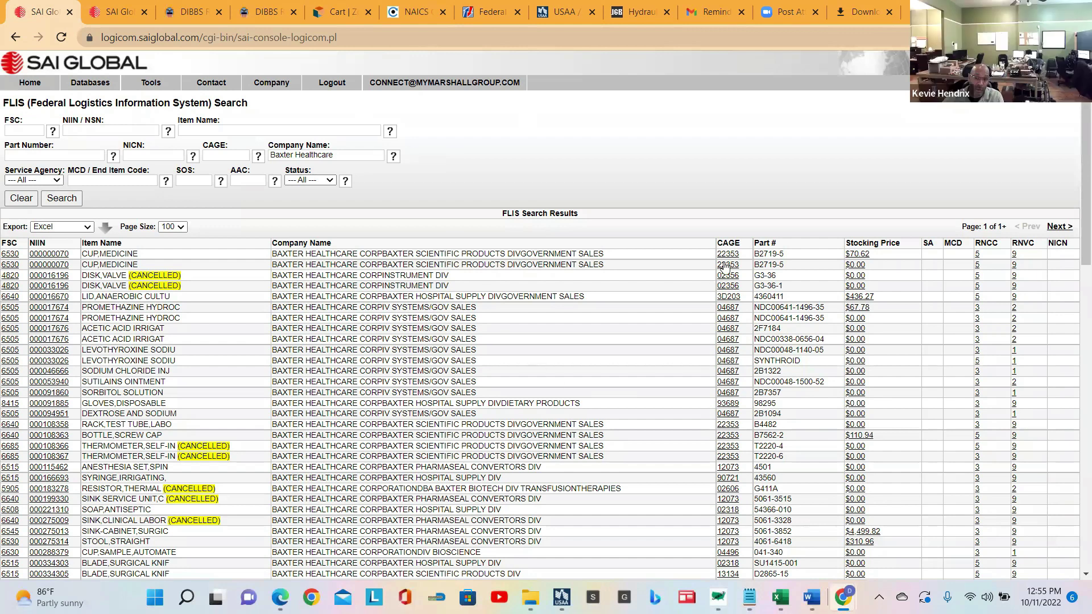
pyautogui.click(727, 254)
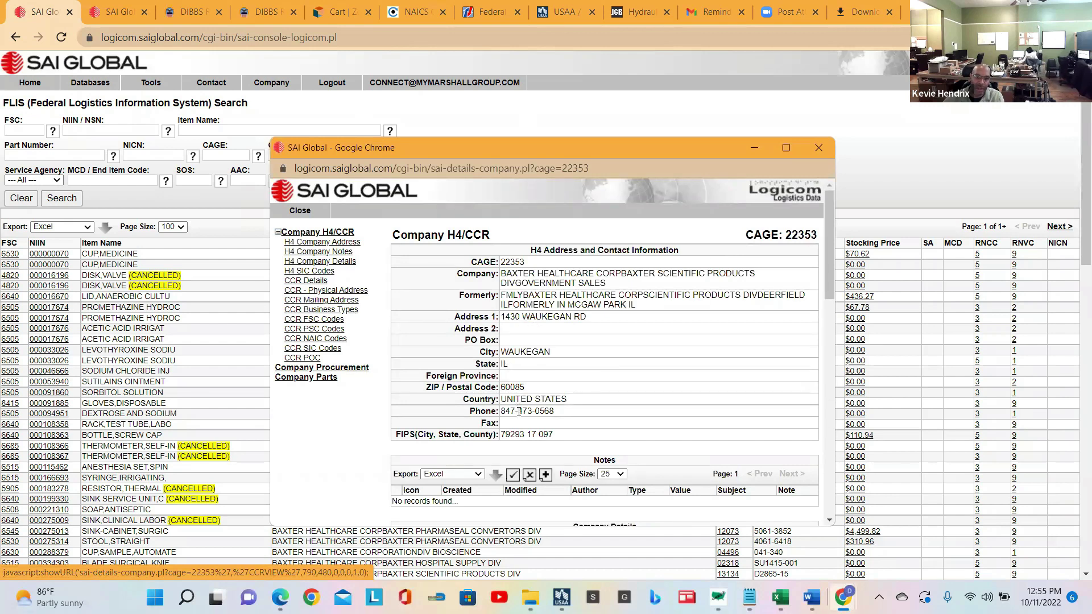
pyautogui.scroll(-15, 591, 387)
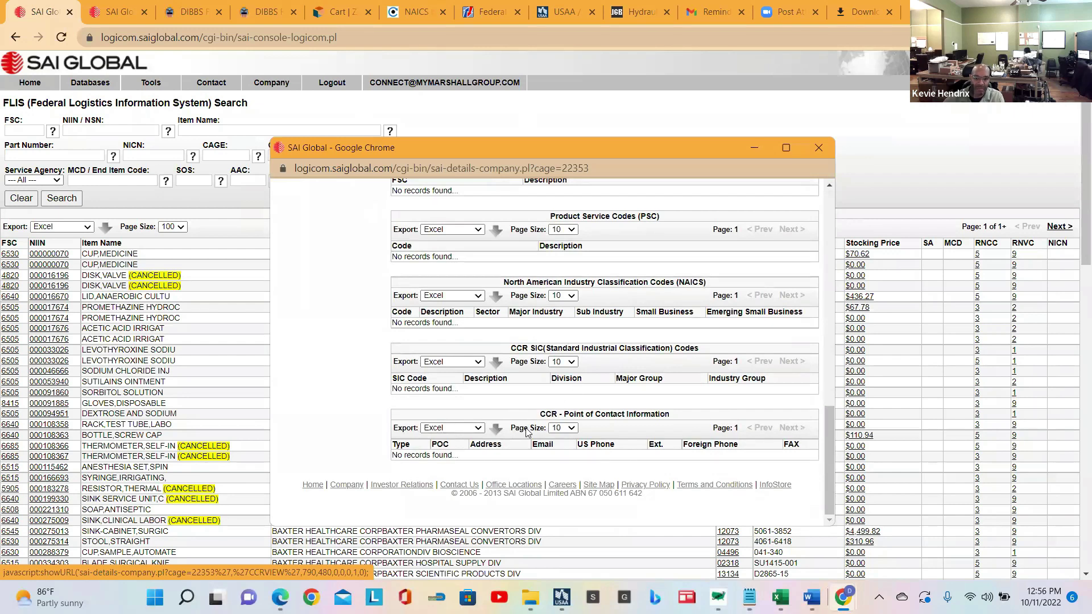
pyautogui.scroll(15, 669, 410)
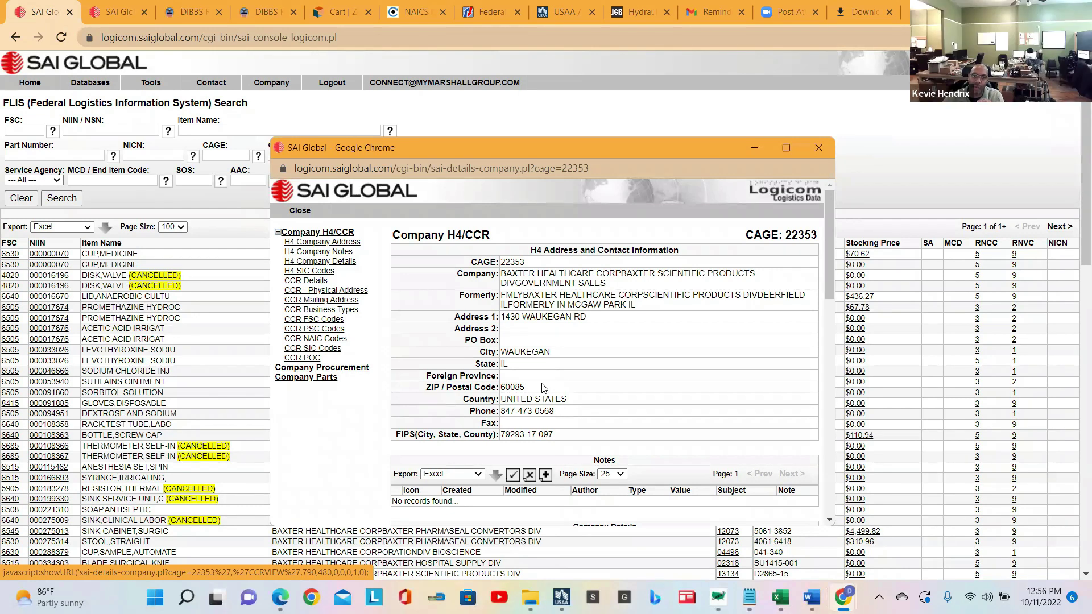
pyautogui.click(820, 148)
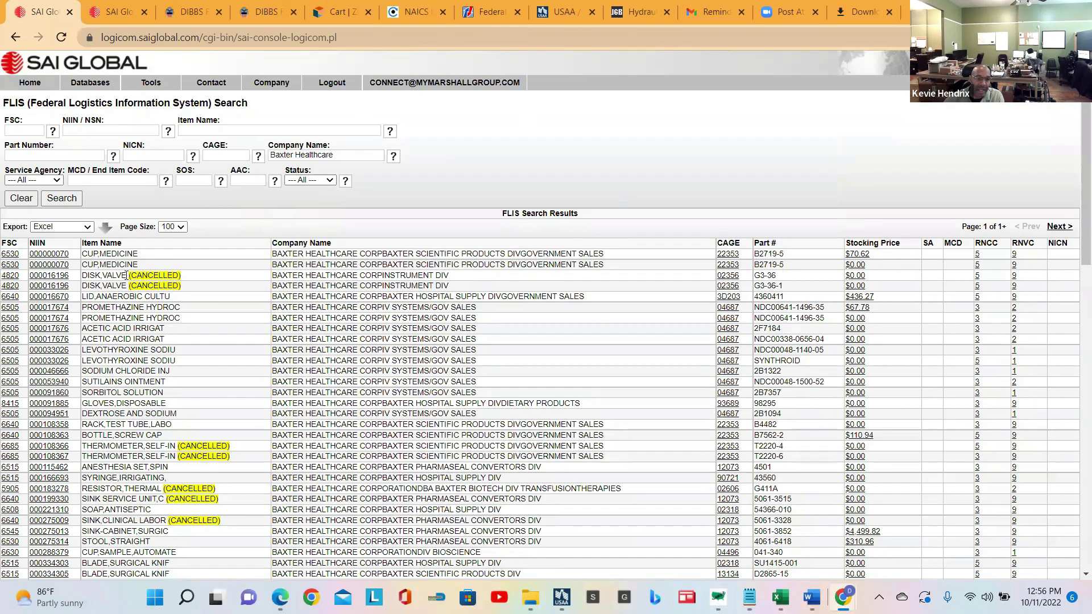
# - Export the Baxter Healthcare results to Excel and open VIEW_FLIS_10112022125635.xls
pyautogui.click(105, 227)
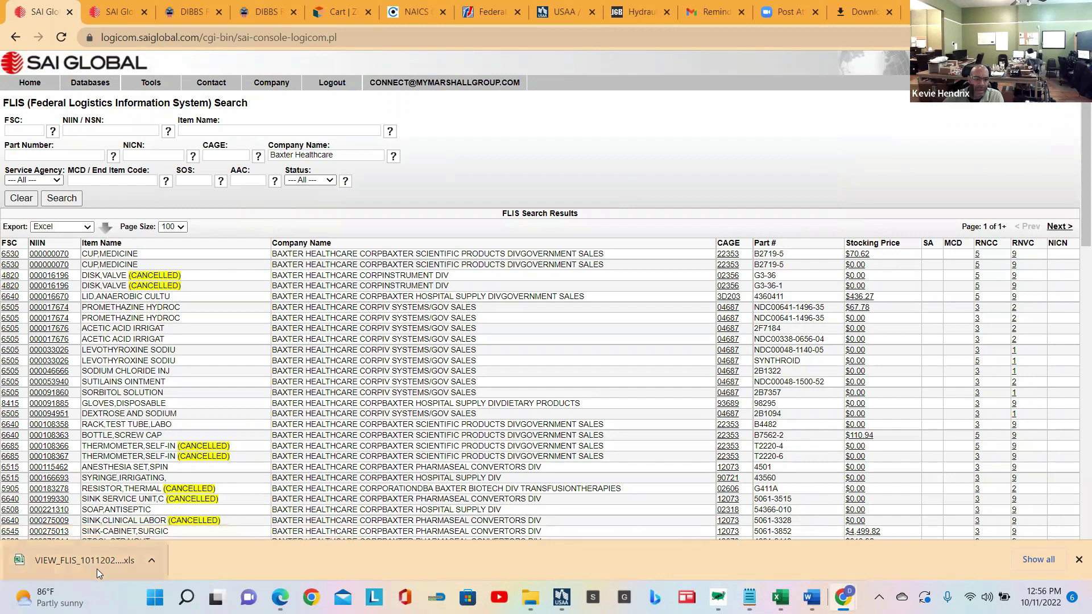
pyautogui.click(72, 562)
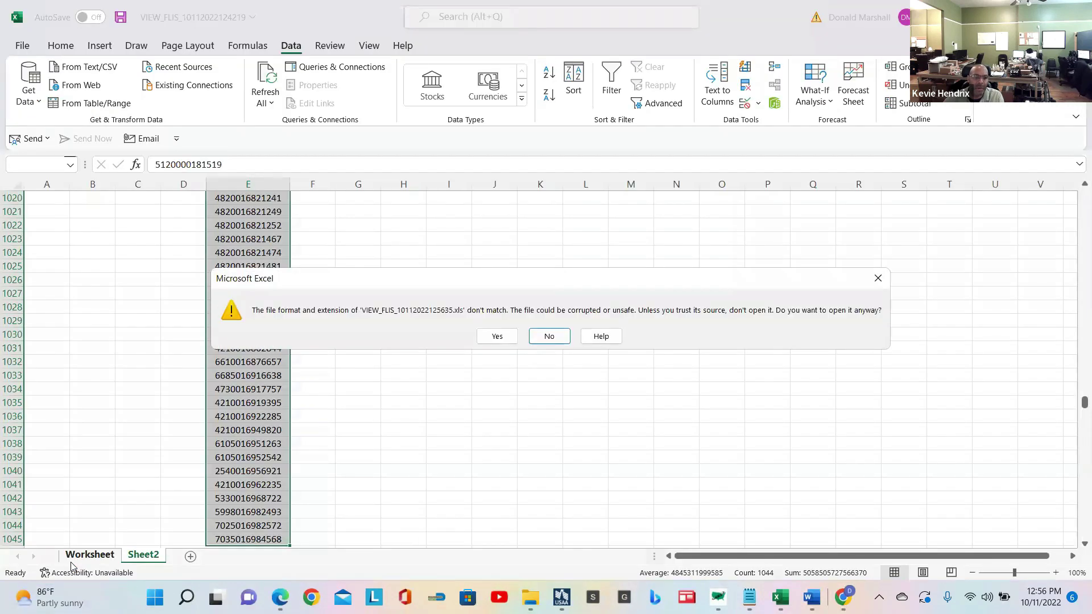
# - Open the file past the format warning, enable editing, and copy FSC and NIIN from A2:B6925
pyautogui.click(498, 336)
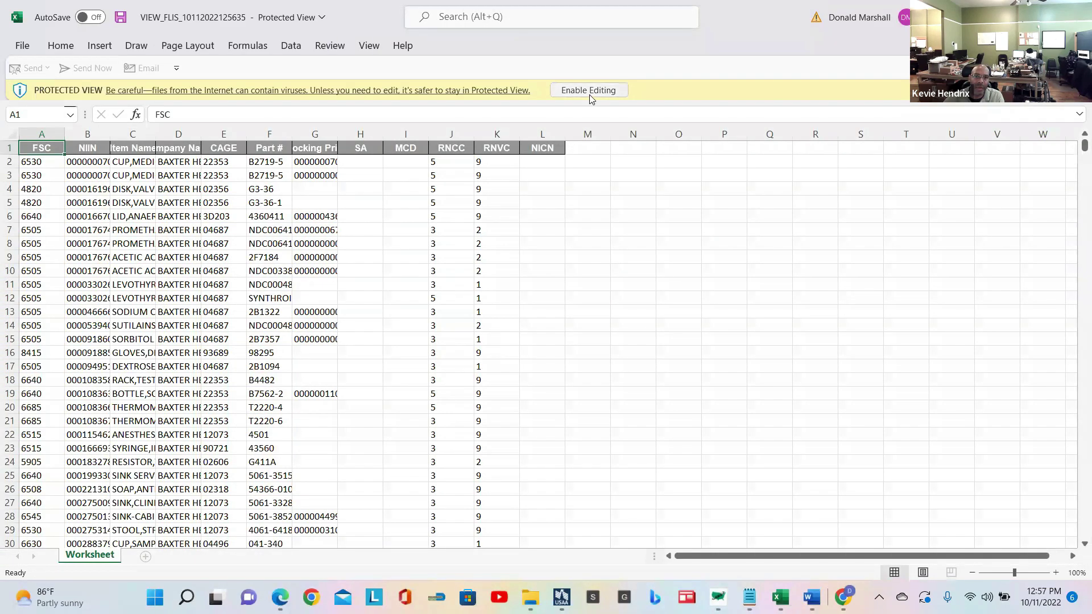
pyautogui.click(589, 89)
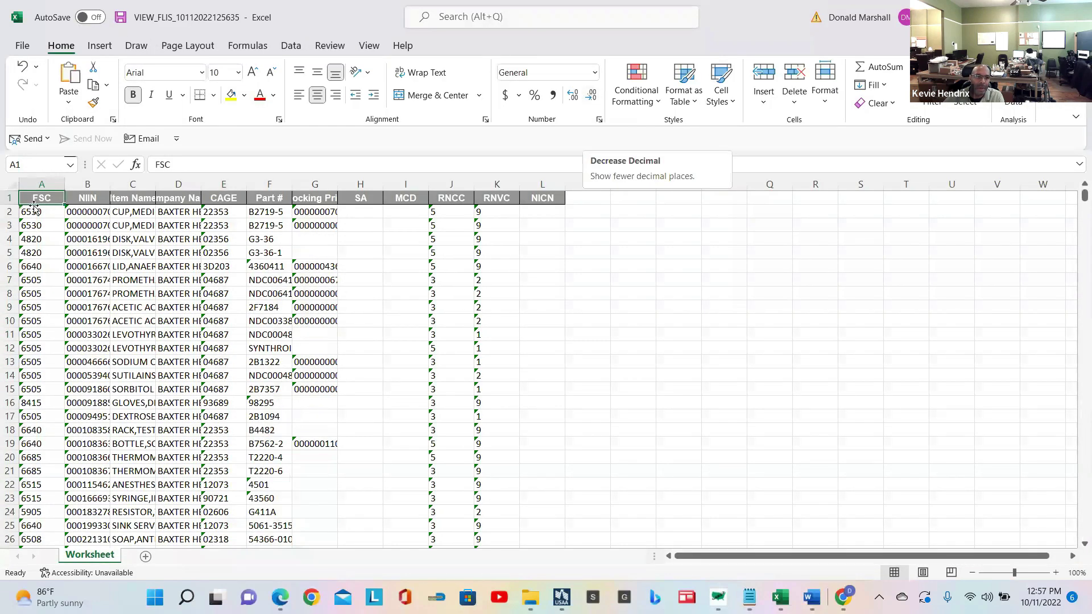
pyautogui.click(38, 213)
pyautogui.press('Up')
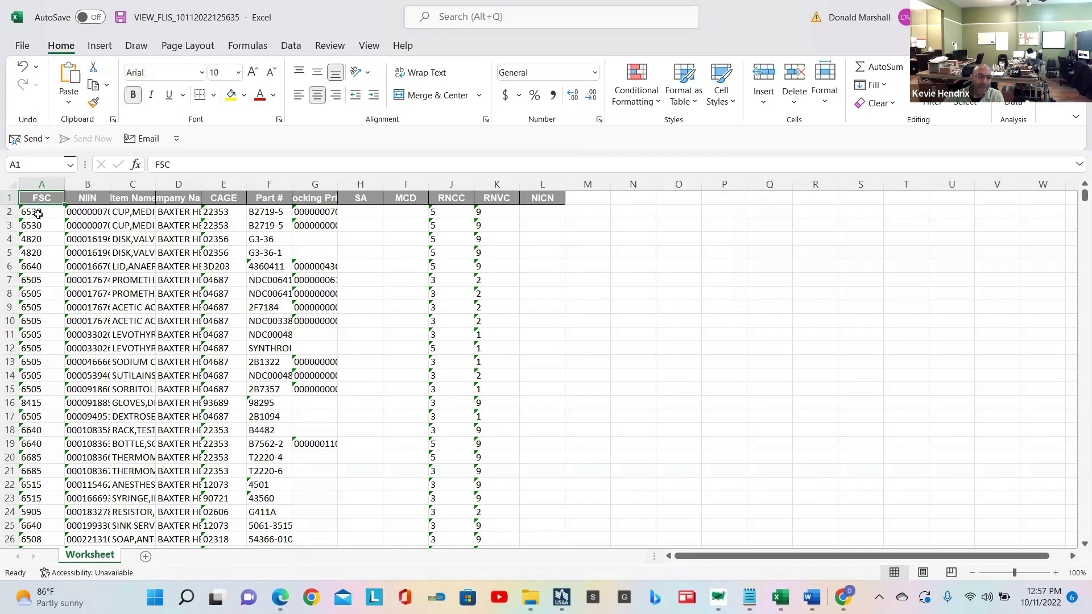
pyautogui.click(38, 213)
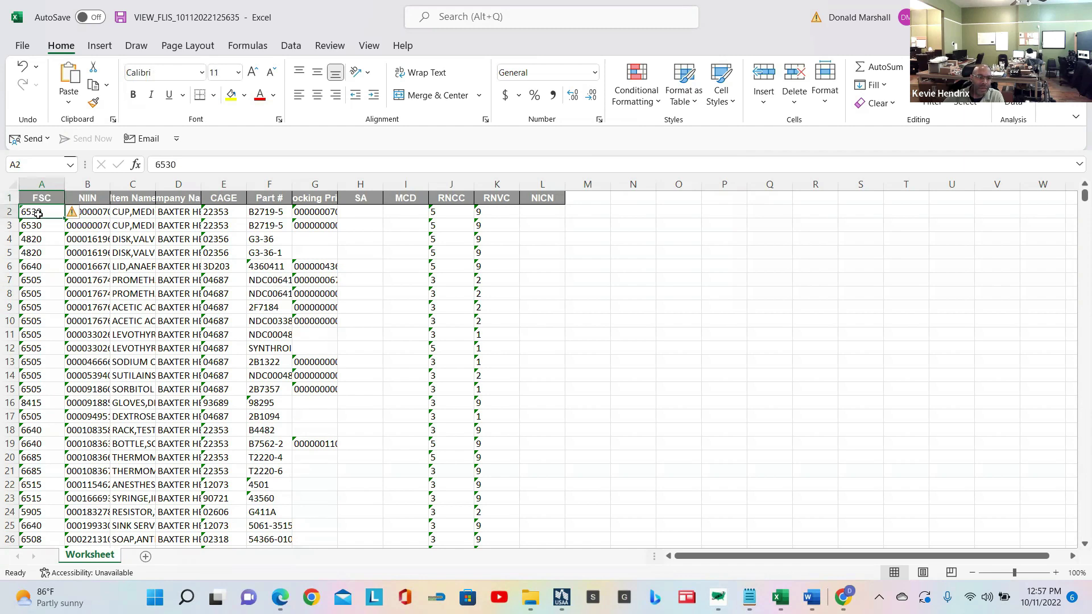
pyautogui.hotkey('shift', 'Right')
pyautogui.hotkey('ctrl', 'shift', 'Down')
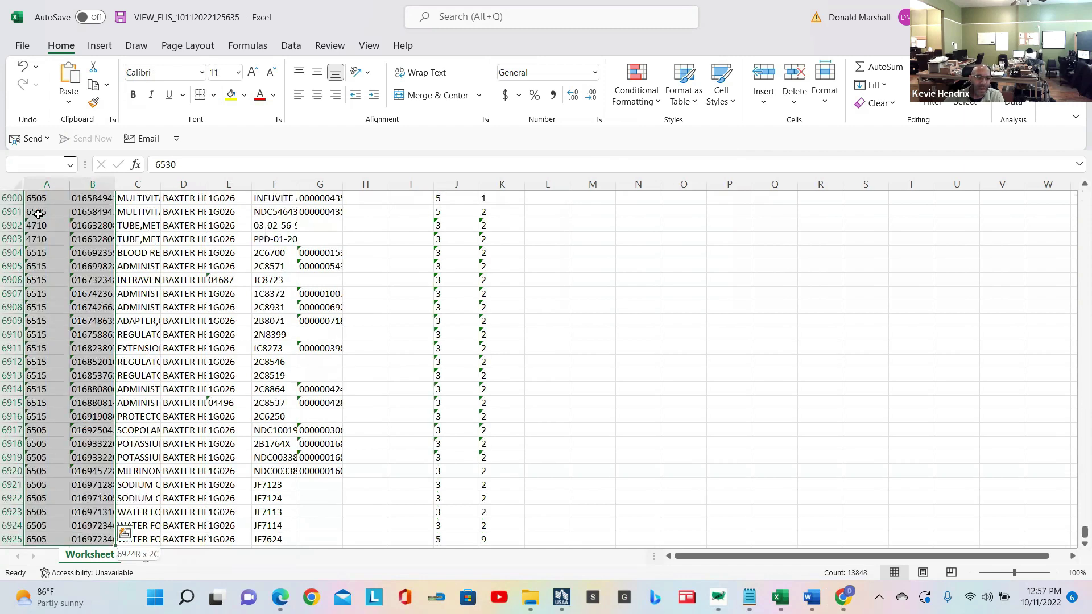
pyautogui.hotkey('shift', 'Down')
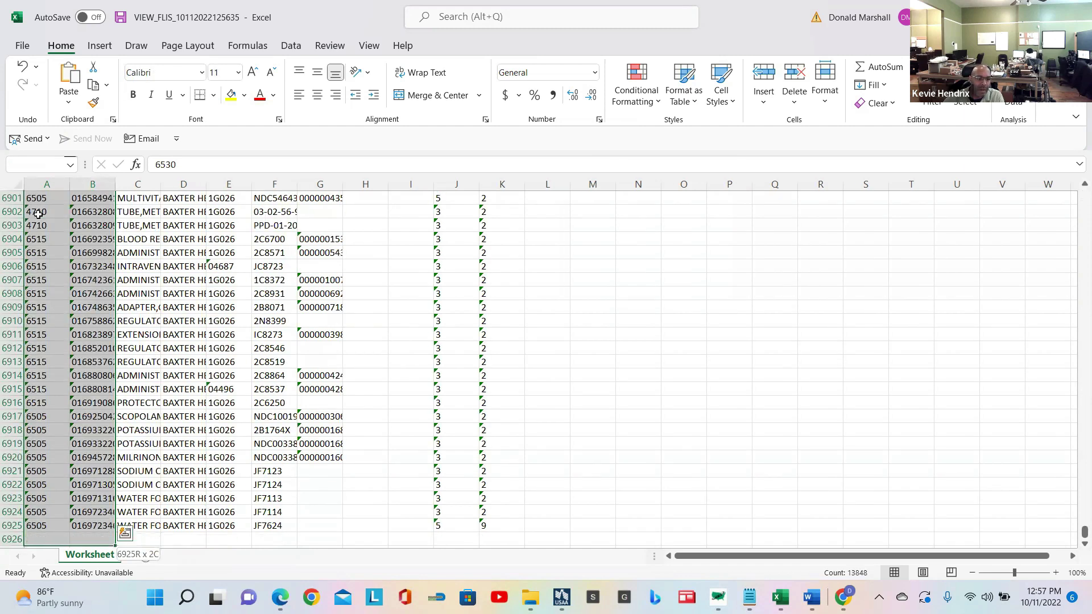
pyautogui.hotkey('shift', 'Up')
pyautogui.hotkey('ctrl', 'c')
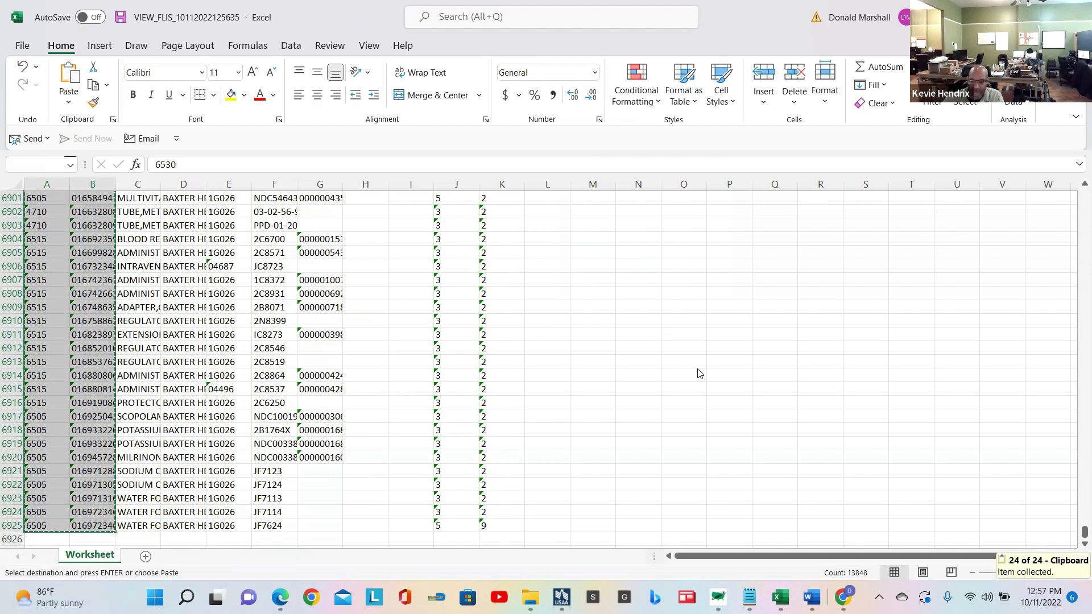
pyautogui.moveTo(750, 597)
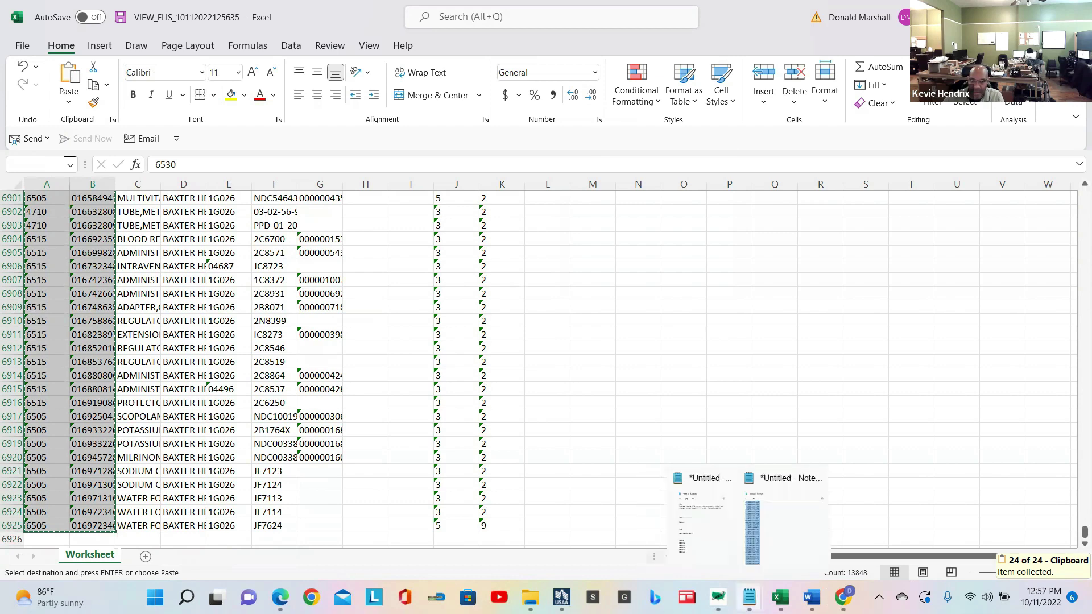
# - Replace Notepad's old list with the pasted pairs, removing tabs to form 13-digit NSNs
pyautogui.click(767, 546)
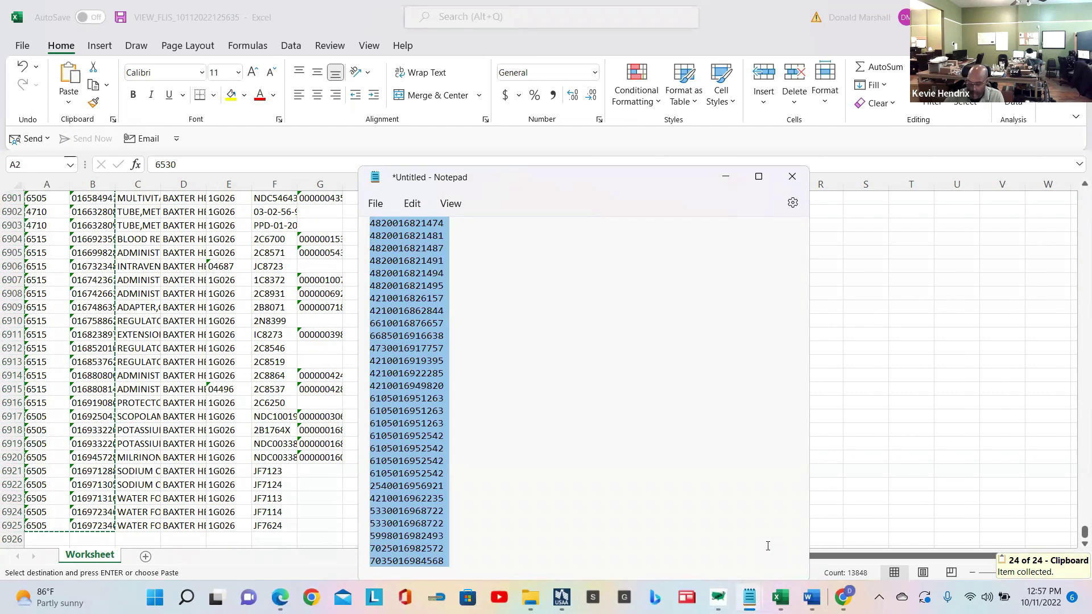
pyautogui.press('Delete')
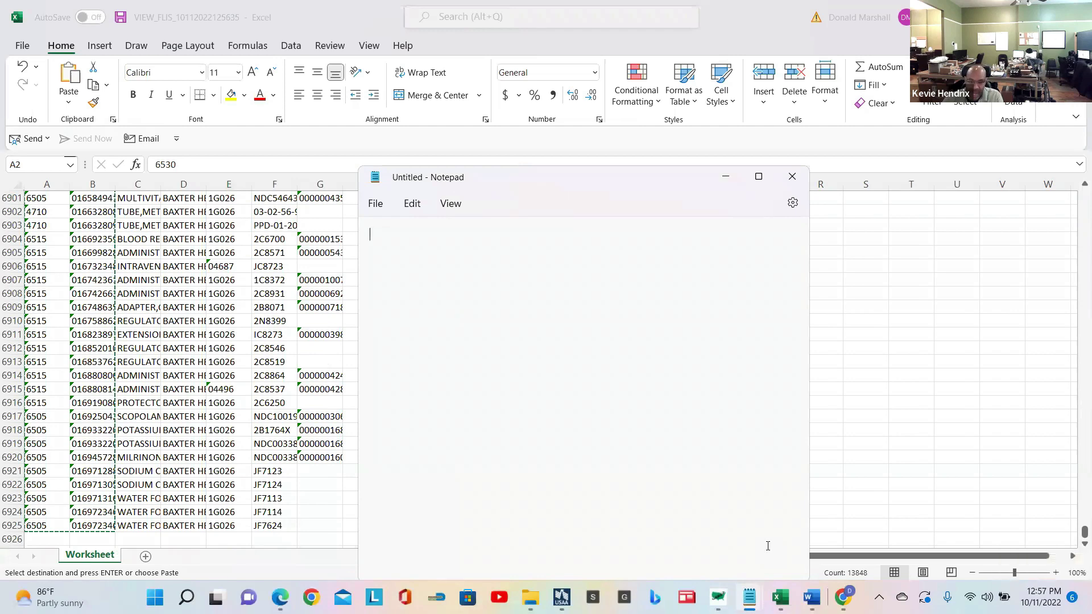
pyautogui.hotkey('ctrl', 'v')
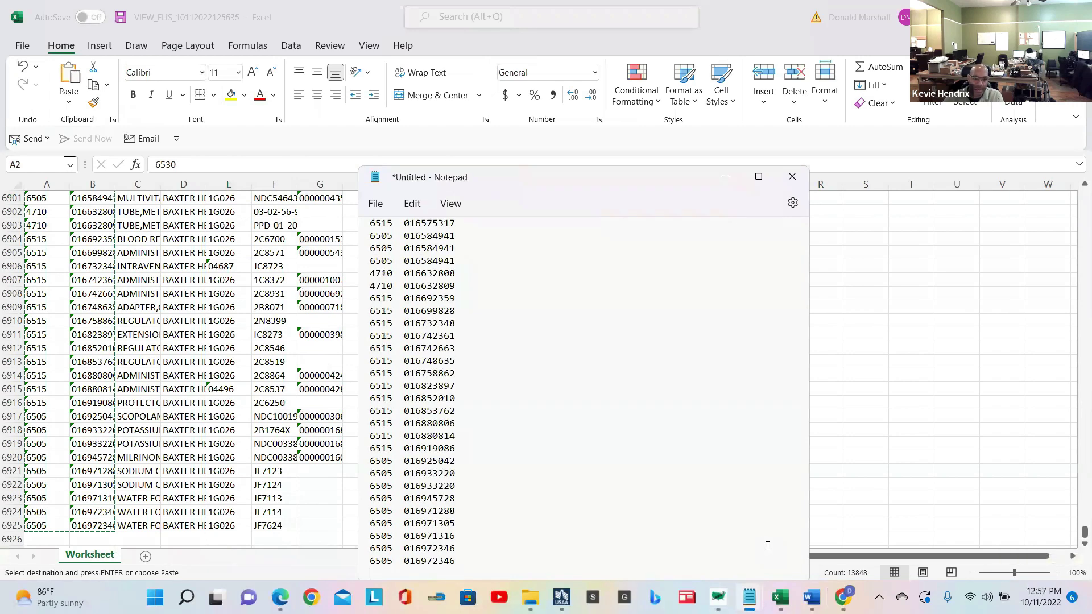
pyautogui.hotkey('ctrl', 'Home')
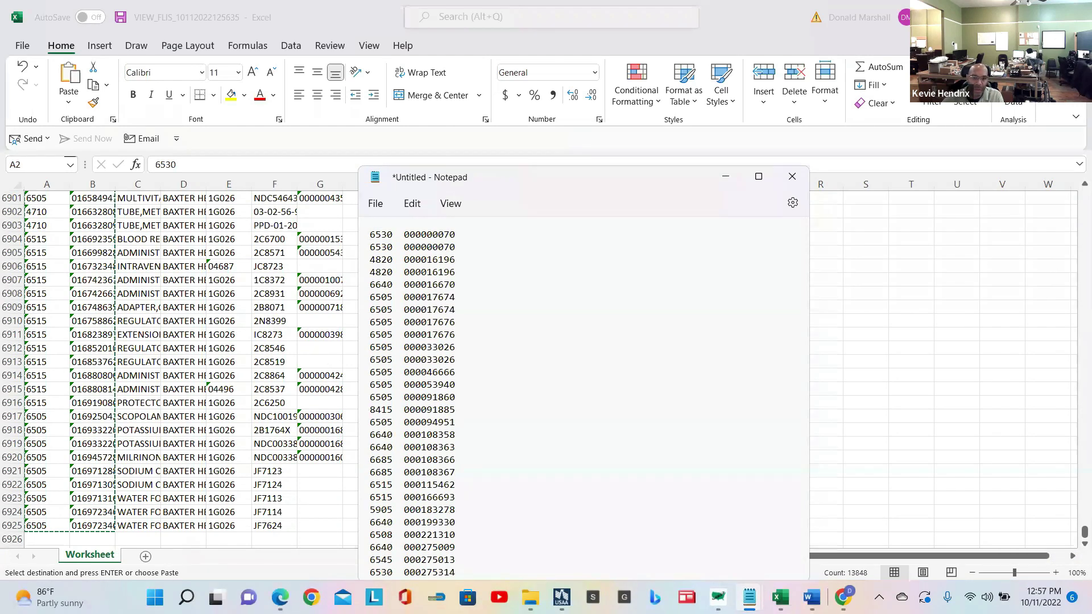
pyautogui.hotkey('ctrl', 'h')
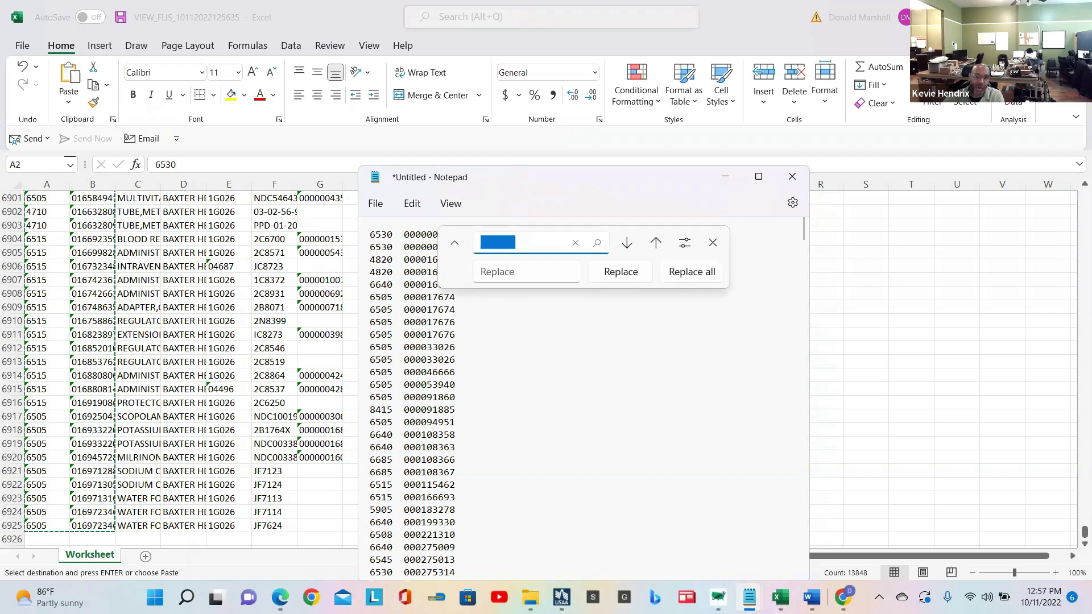
pyautogui.click(704, 271)
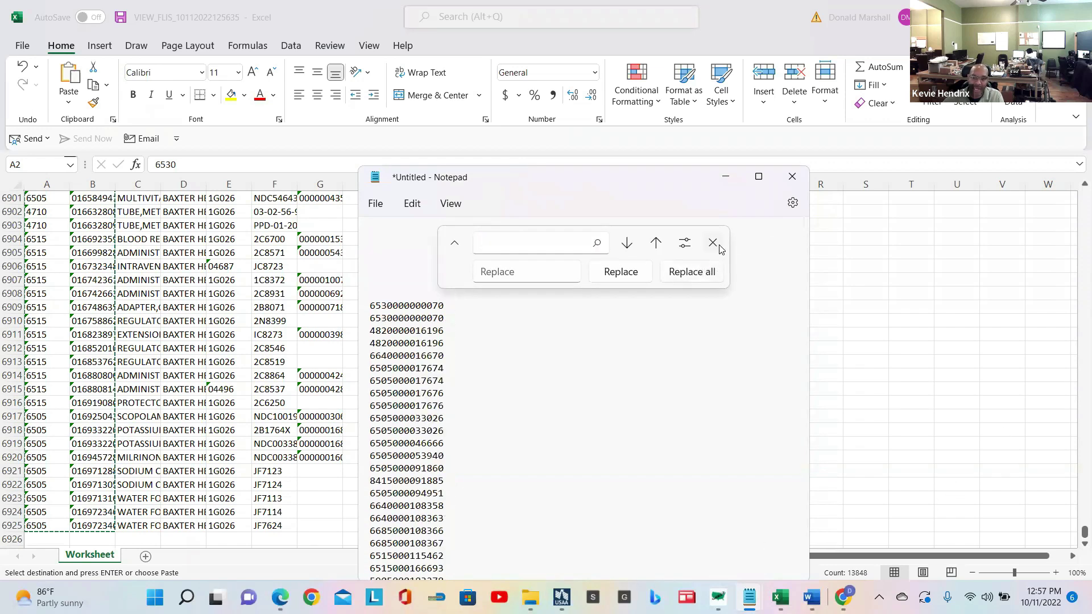
pyautogui.click(712, 244)
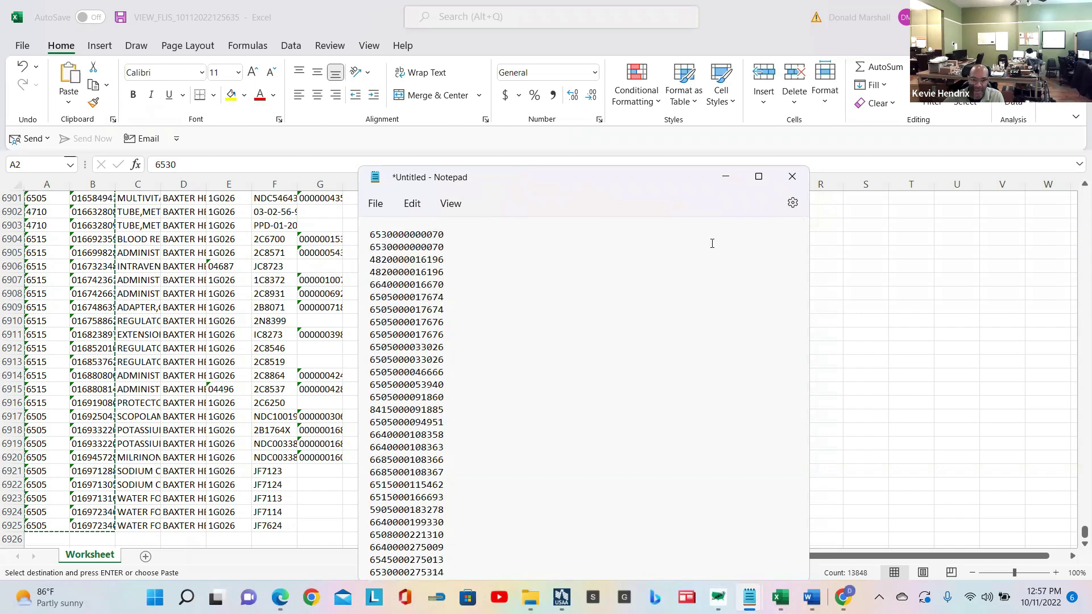
pyautogui.hotkey('ctrl', 'a')
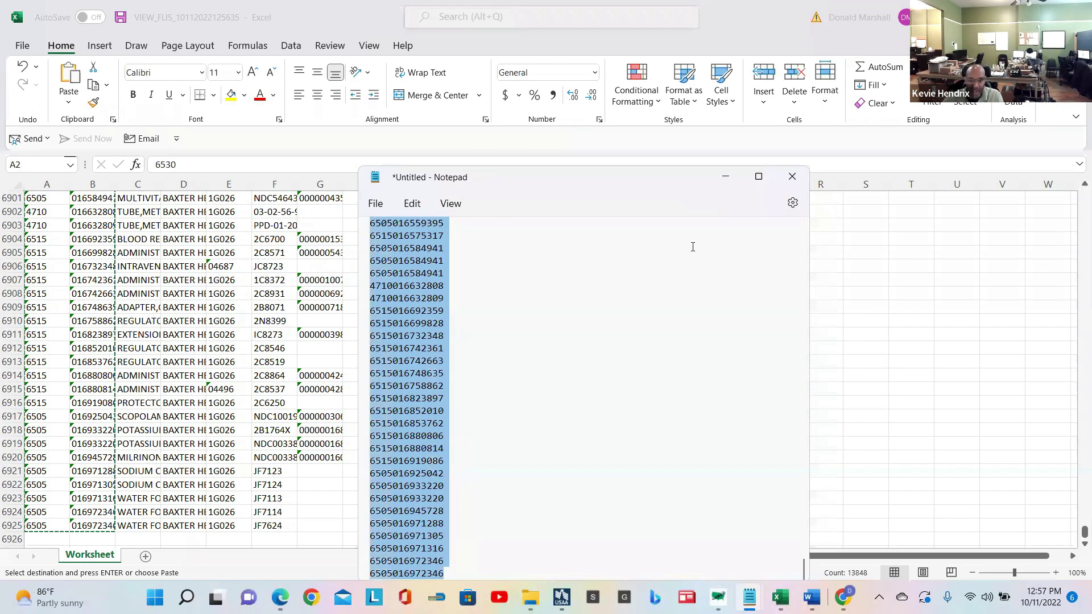
# - Copy the joined NSNs and format a new Sheet2 as Number with 0 decimal places
pyautogui.hotkey('ctrl', 'c')
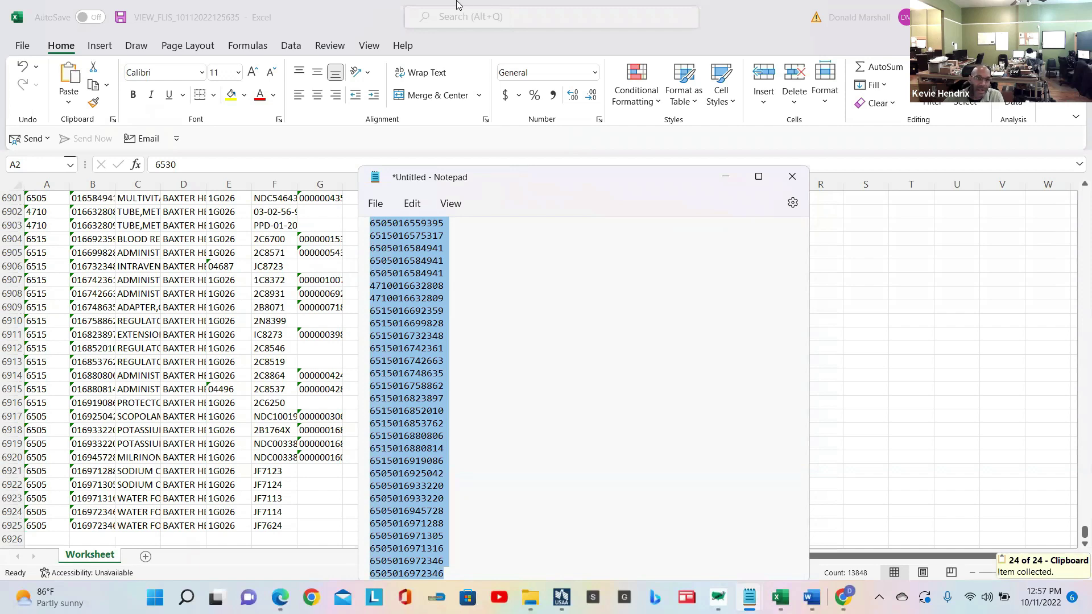
pyautogui.click(270, 14)
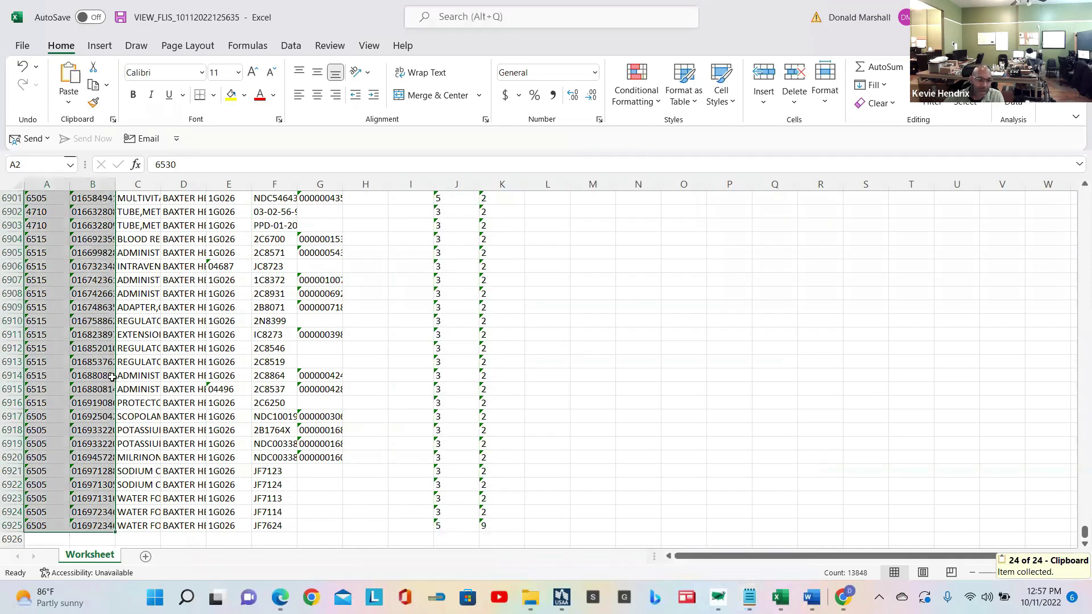
pyautogui.click(145, 557)
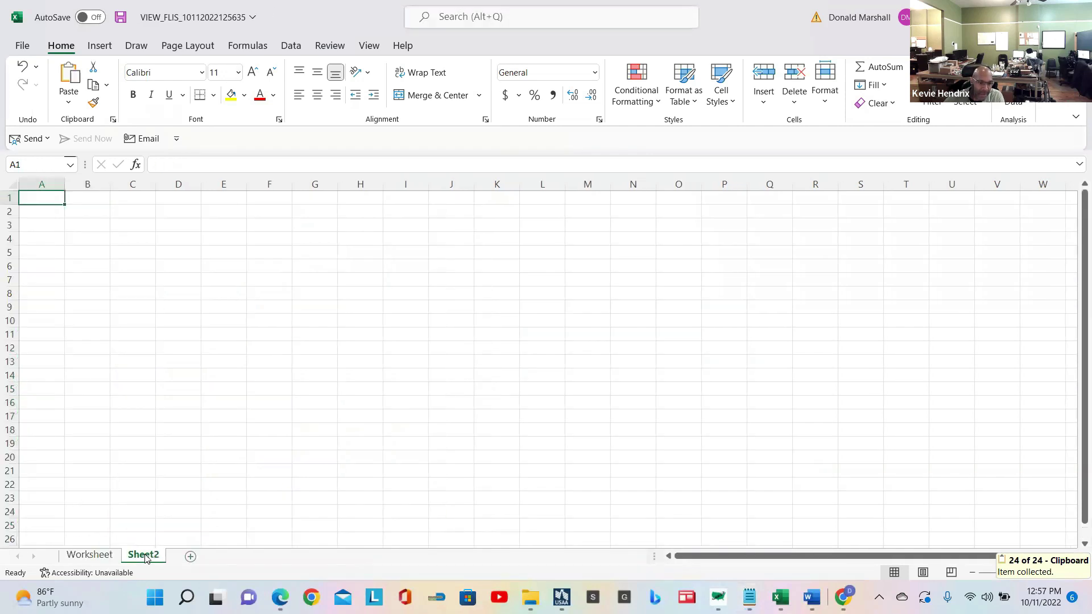
pyautogui.click(10, 184)
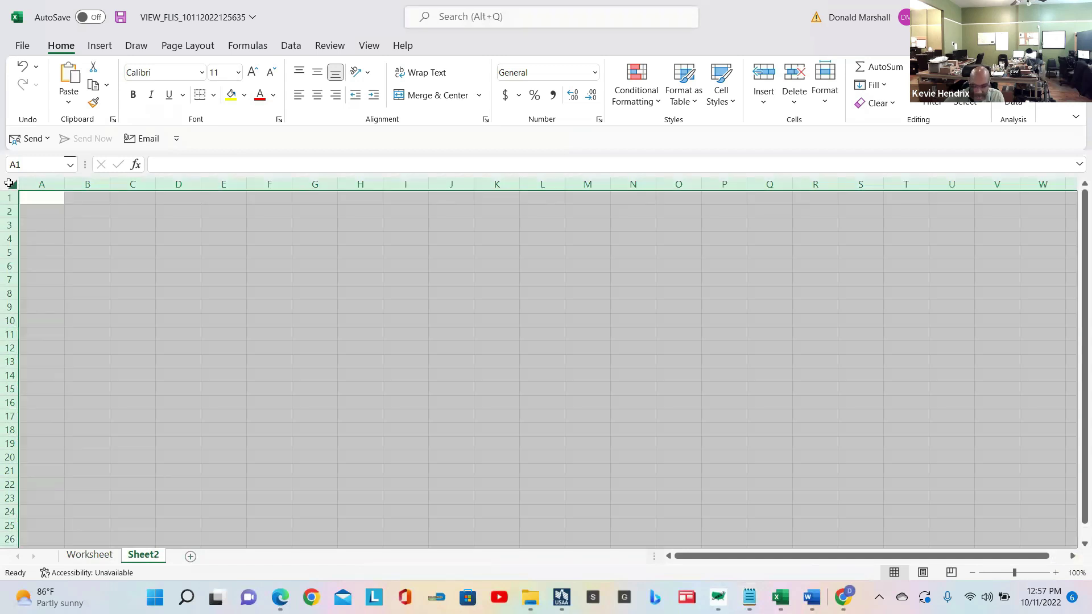
pyautogui.hotkey('ctrl', '1')
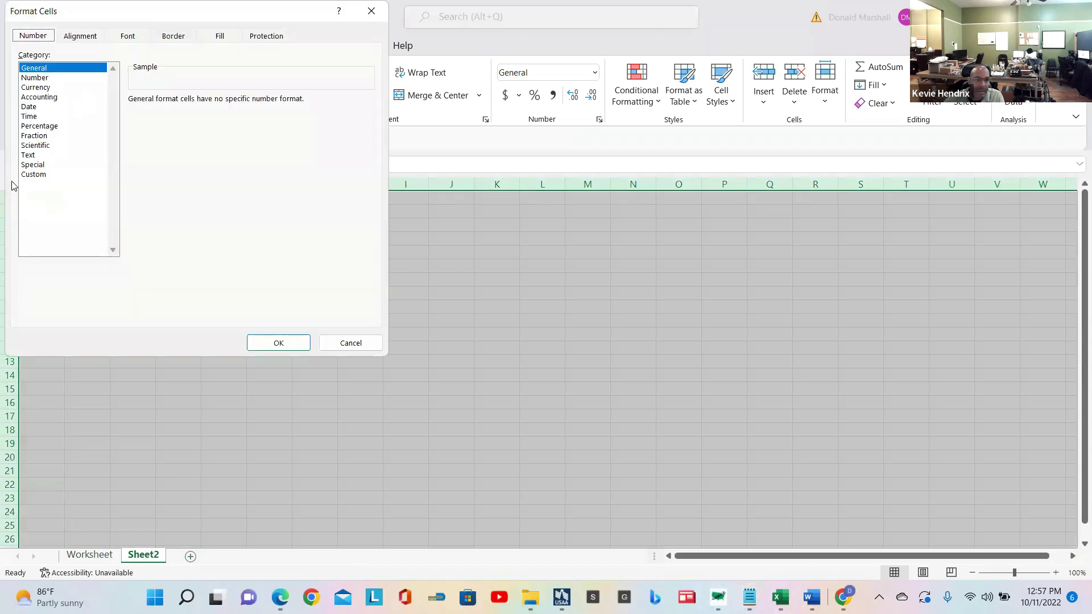
pyautogui.click(36, 77)
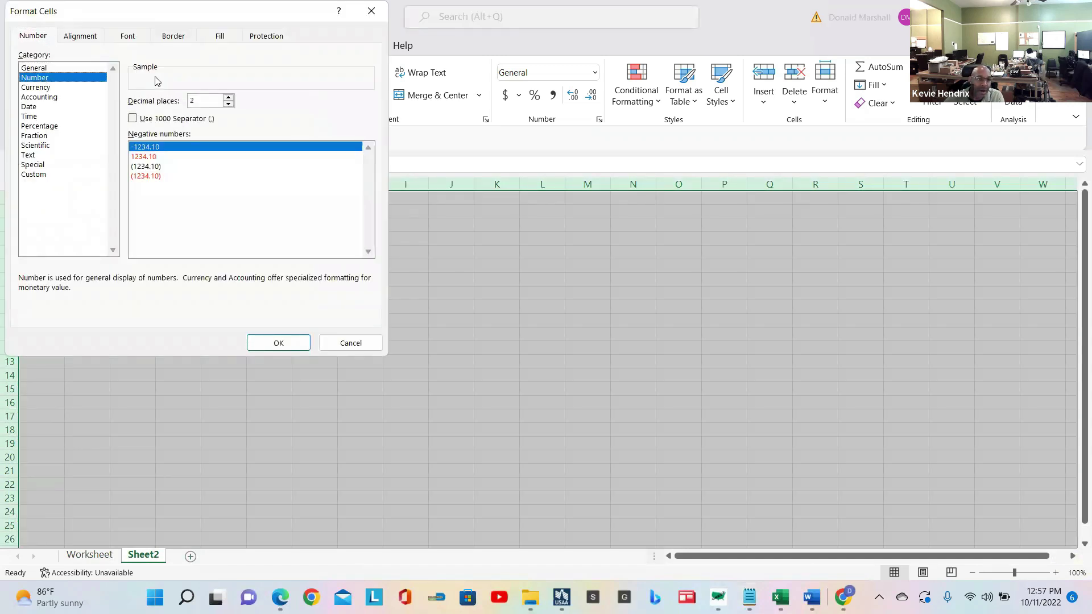
pyautogui.click(228, 105)
pyautogui.click(228, 105)
pyautogui.click(276, 343)
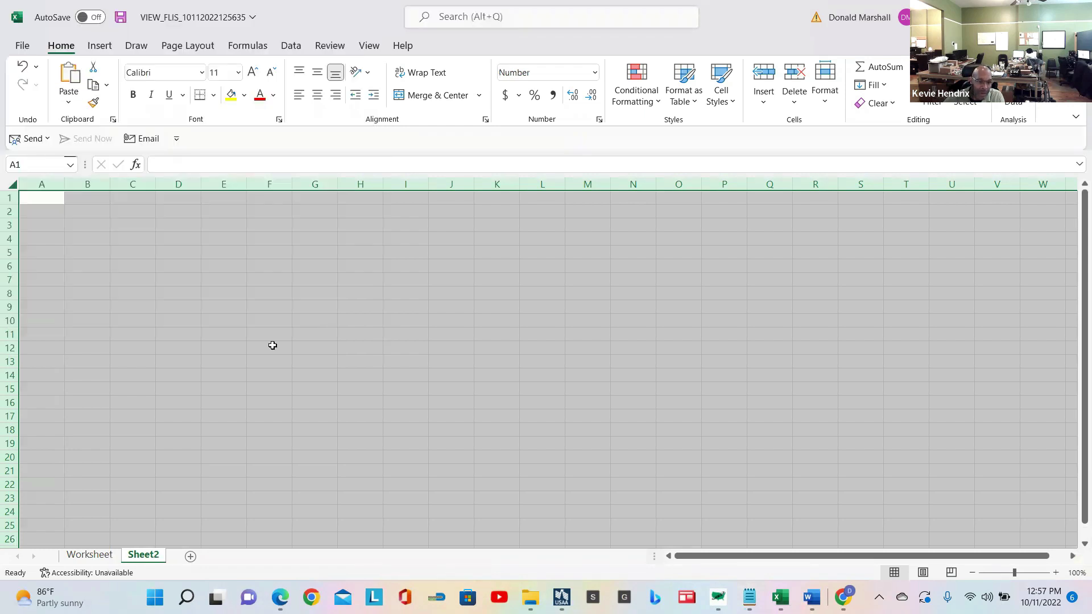
# - Widen column D and paste the 6,924 joined NSNs starting at D3
pyautogui.click(180, 223)
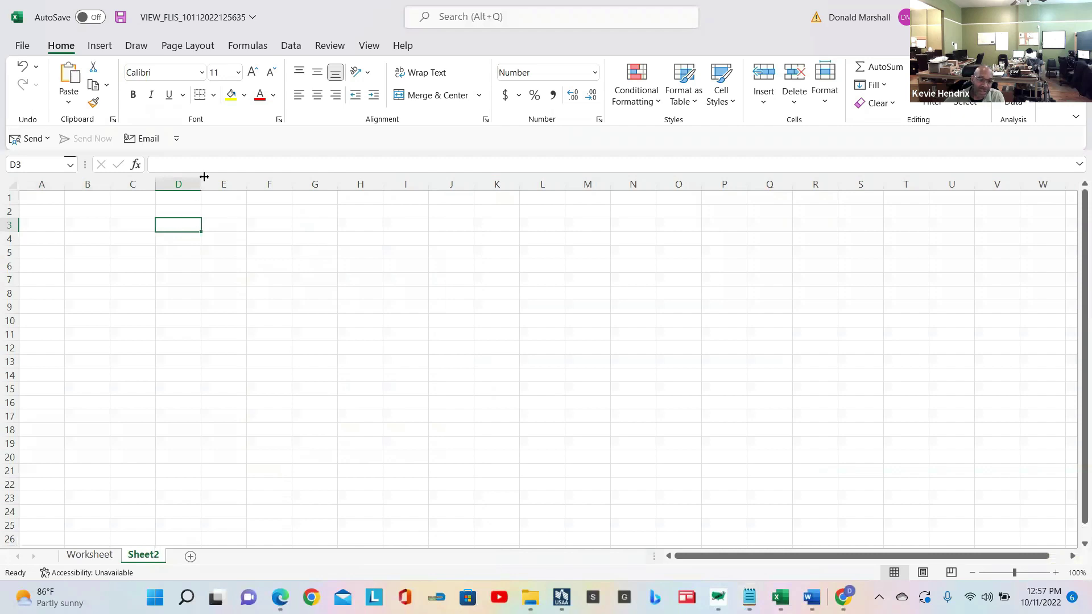
pyautogui.moveTo(204, 177); pyautogui.dragTo(262, 183)
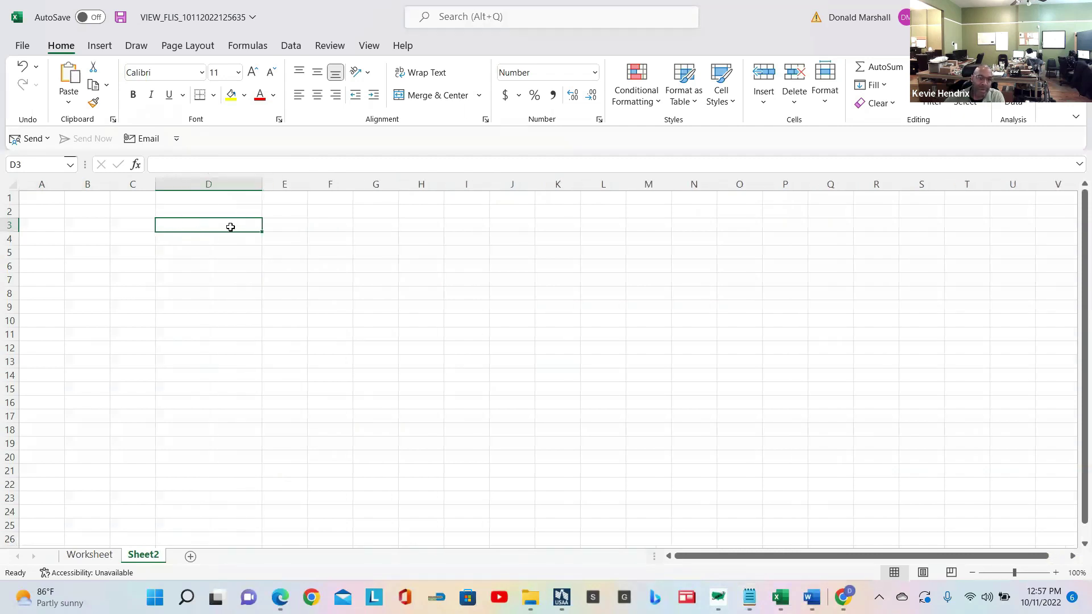
pyautogui.hotkey('ctrl', 'v')
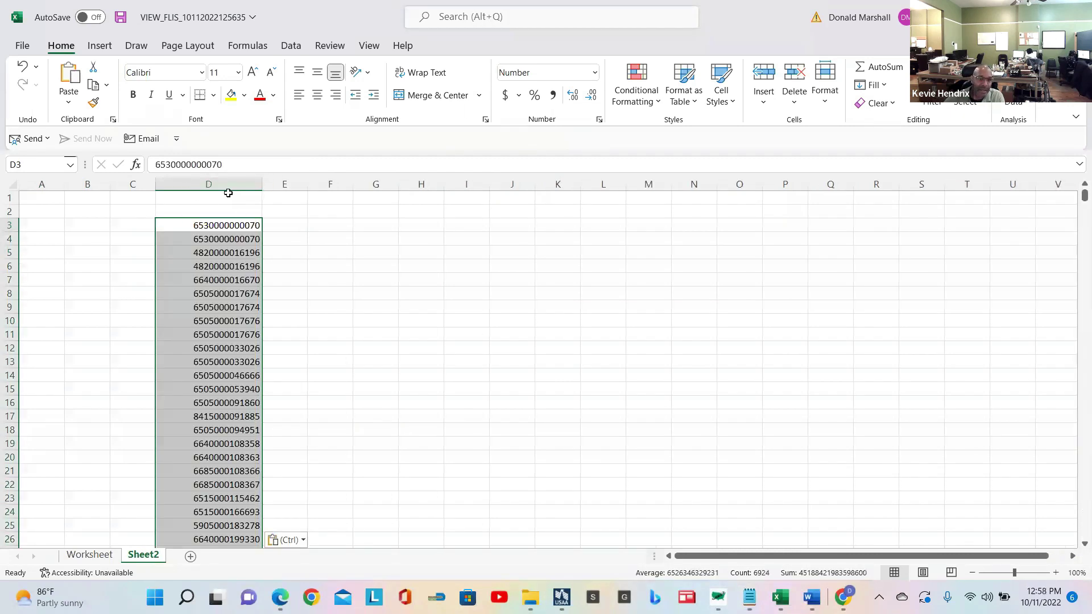
pyautogui.click(230, 180)
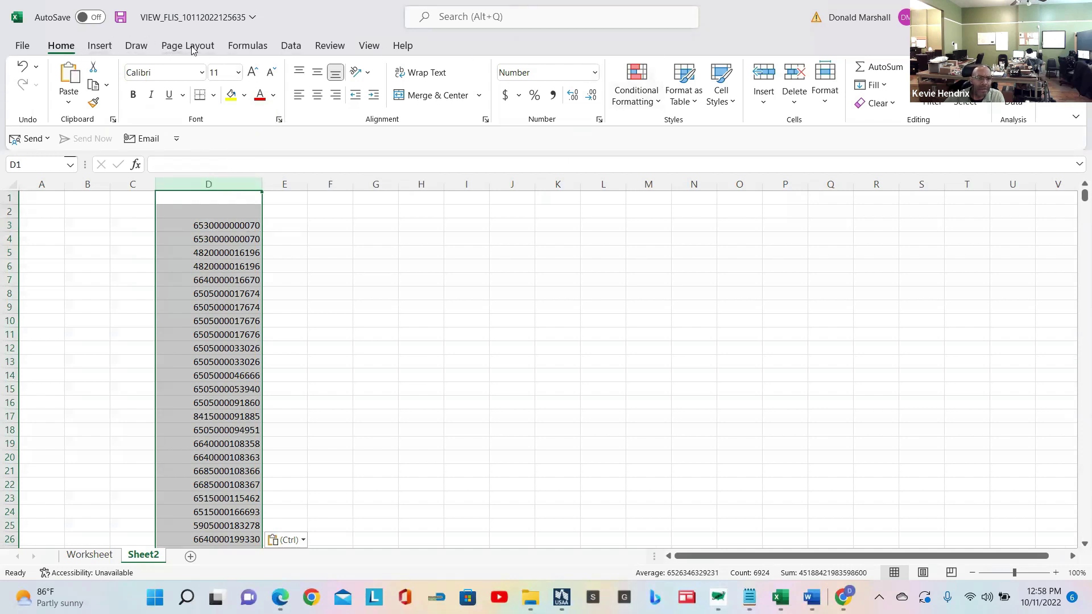
# - Remove the 1,878 duplicate NSNs from column D
pyautogui.click(292, 47)
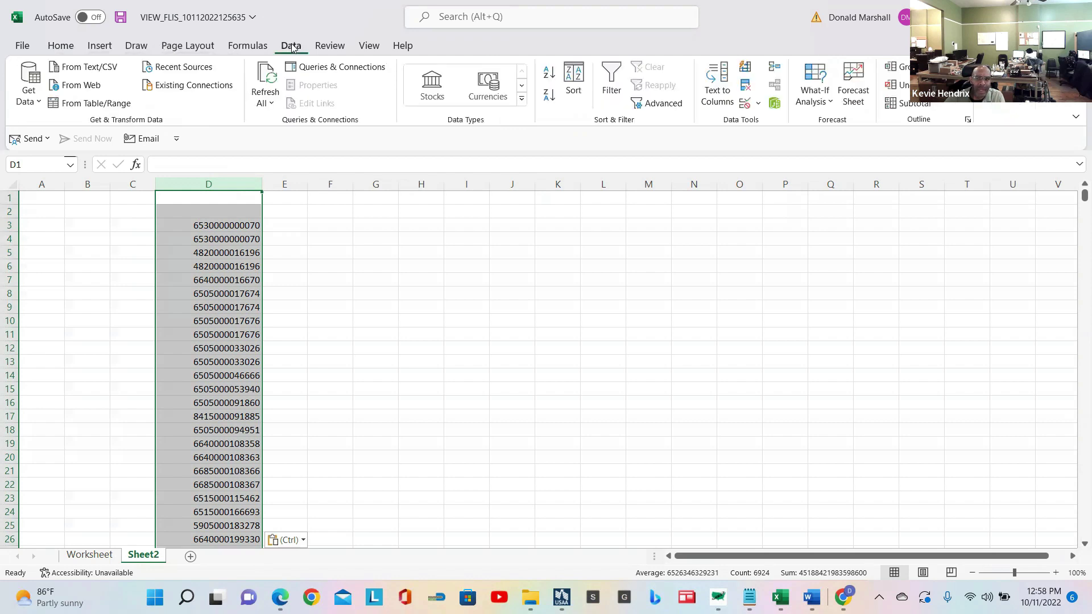
pyautogui.click(747, 87)
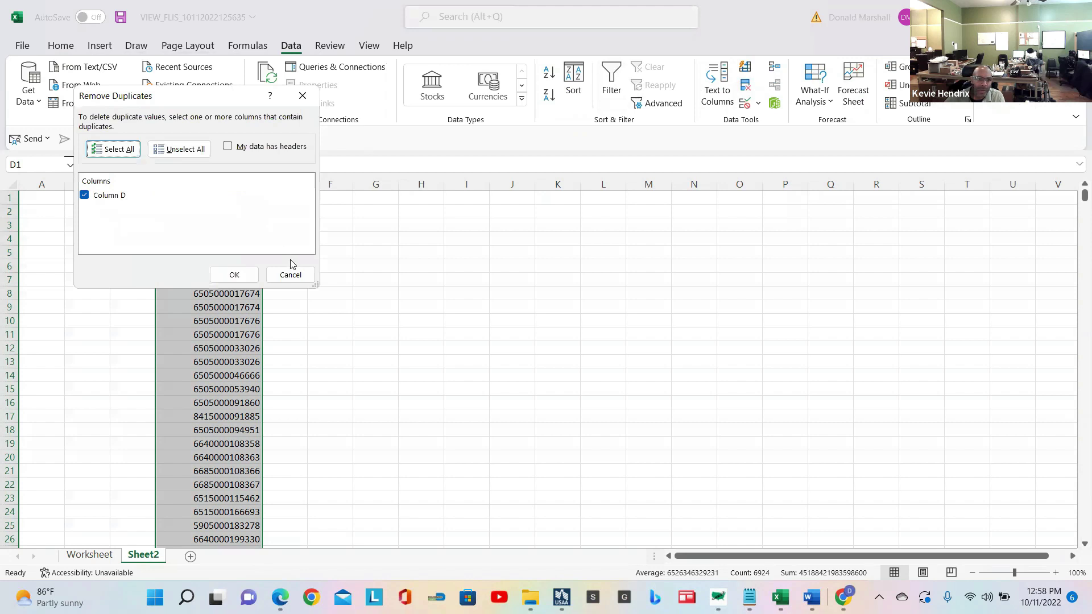
pyautogui.click(238, 277)
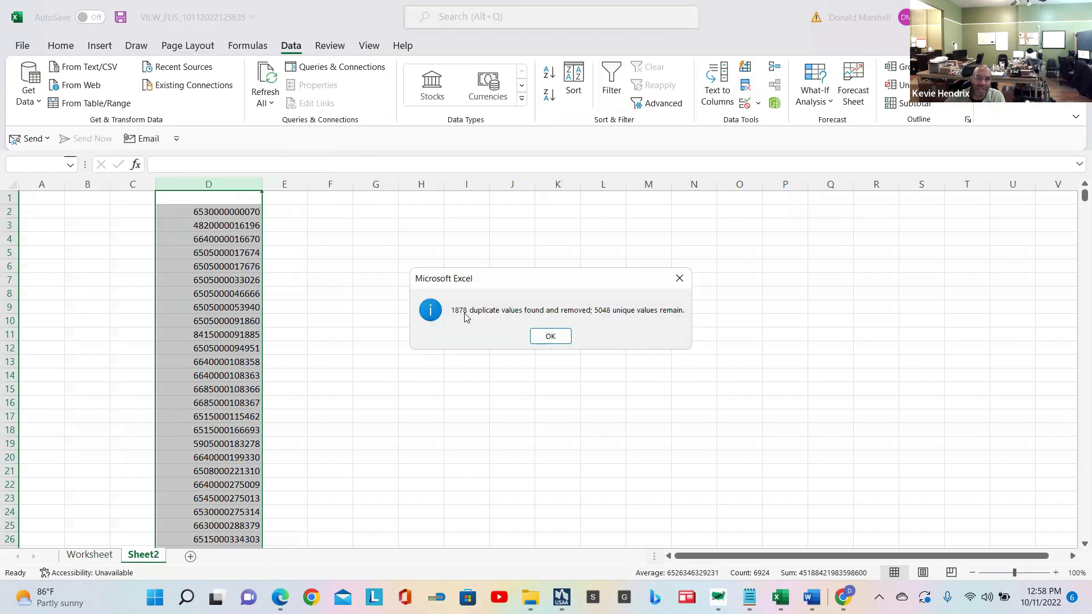
pyautogui.click(552, 336)
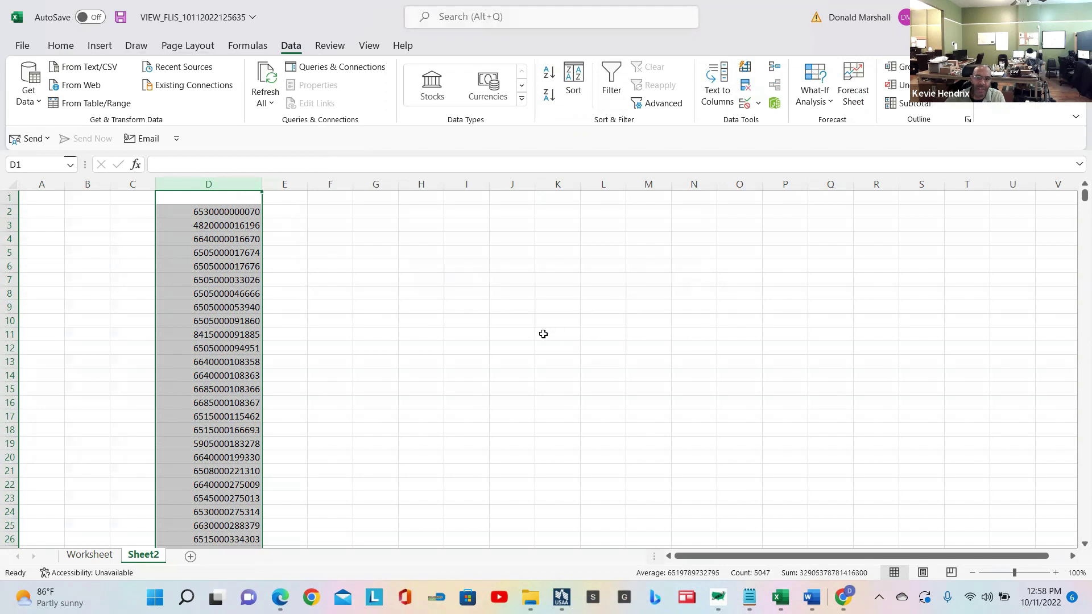
# - Select the 5,047 unique NSNs from D2 down and copy them
pyautogui.click(228, 203)
pyautogui.click(230, 210)
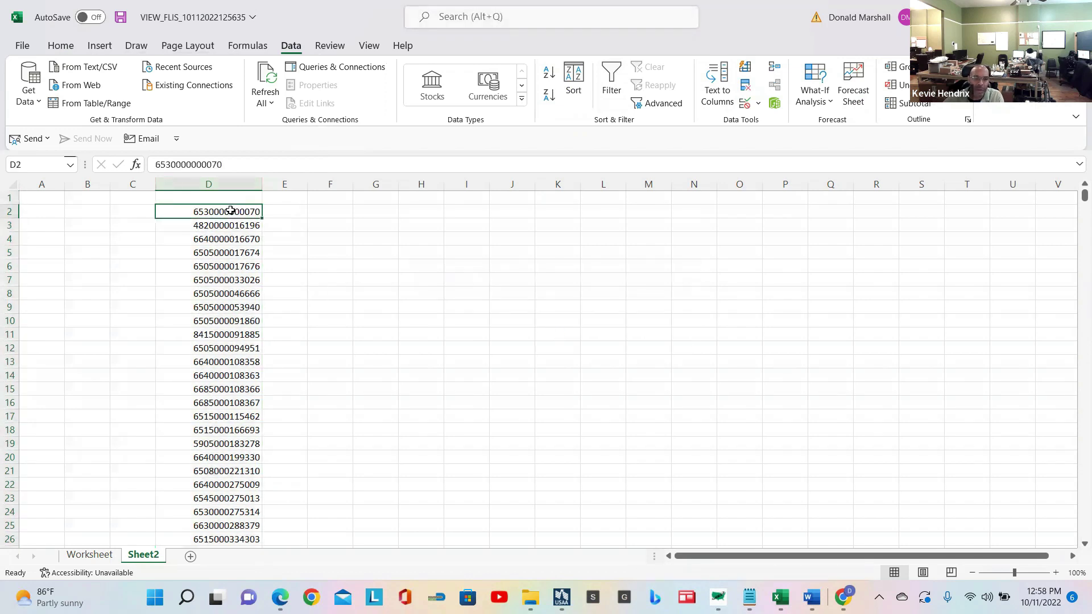
pyautogui.hotkey('ctrl', 'shift', 'Down')
pyautogui.hotkey('ctrl', 'c')
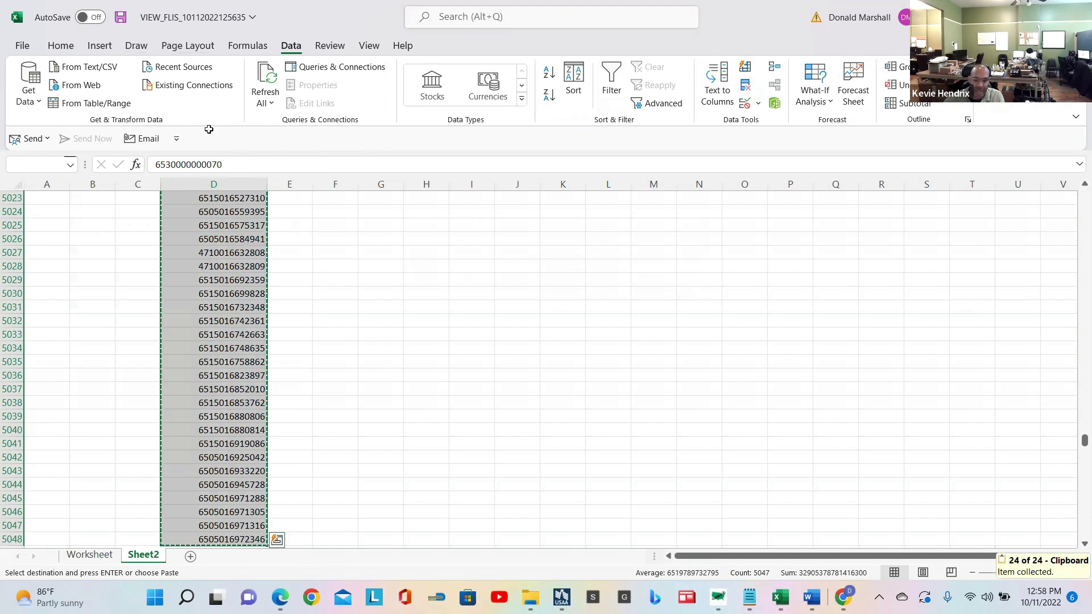
pyautogui.moveTo(842, 597)
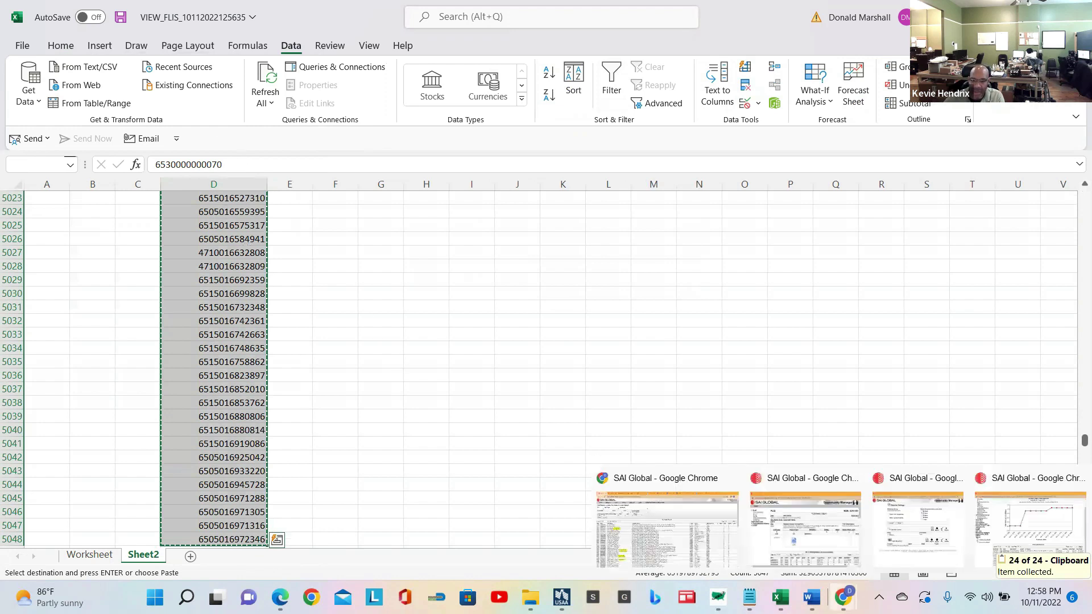
# - Create and save a new watchlist named BAXTER HEALTHCARE, then open its settings
pyautogui.click(709, 539)
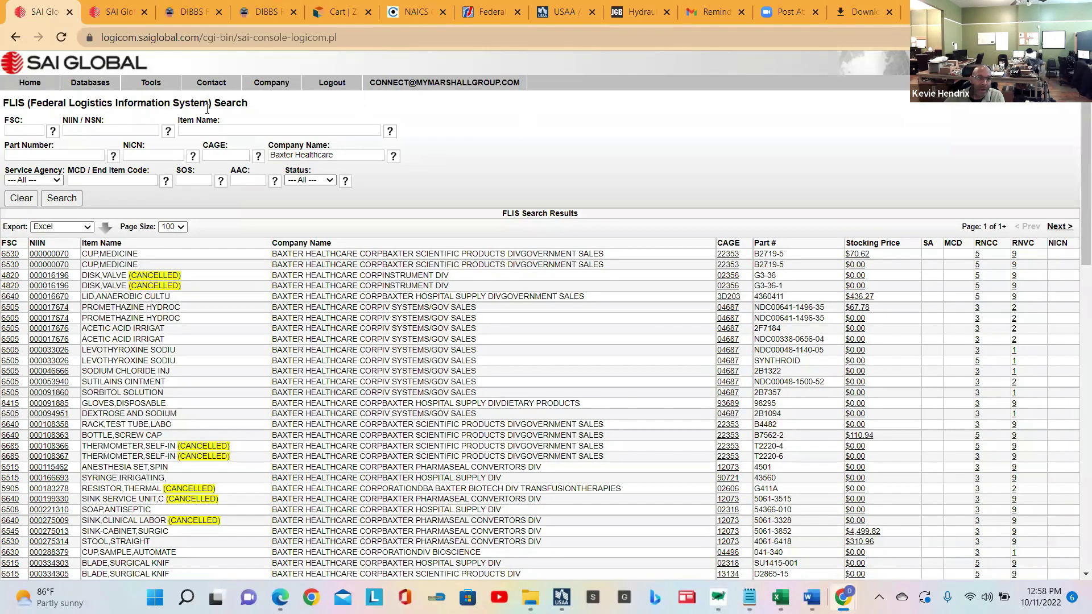
pyautogui.click(112, 11)
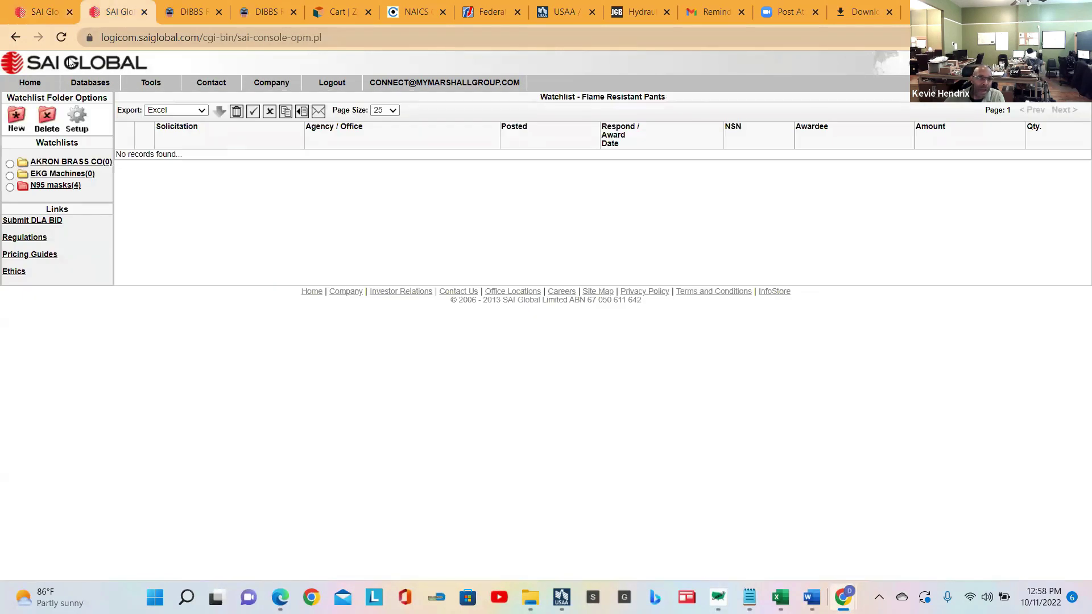
pyautogui.click(16, 119)
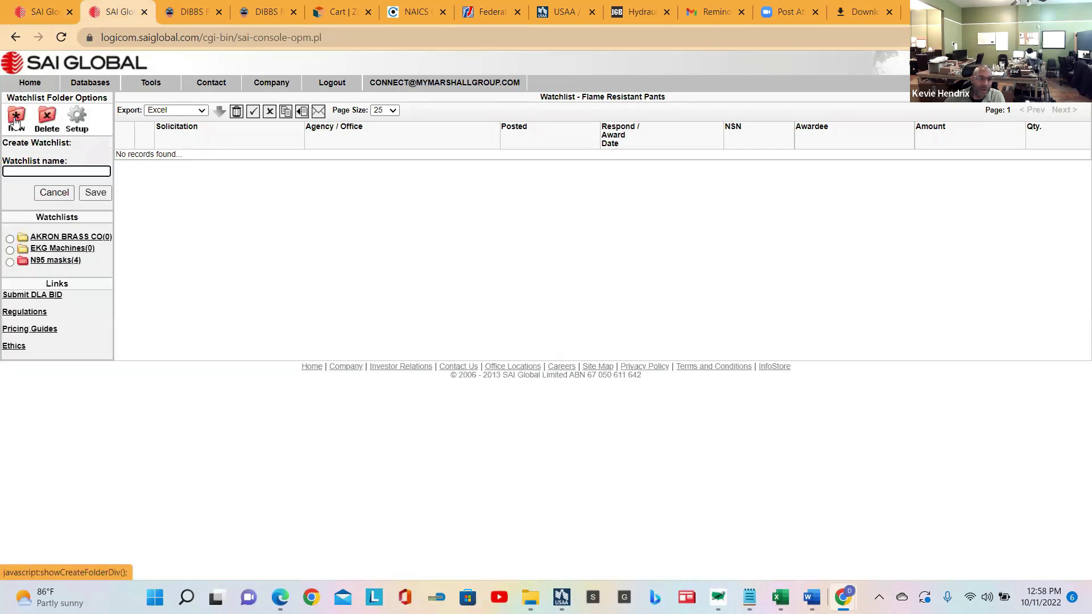
pyautogui.write('BA')
pyautogui.write('XTWE')
pyautogui.write('ER H')
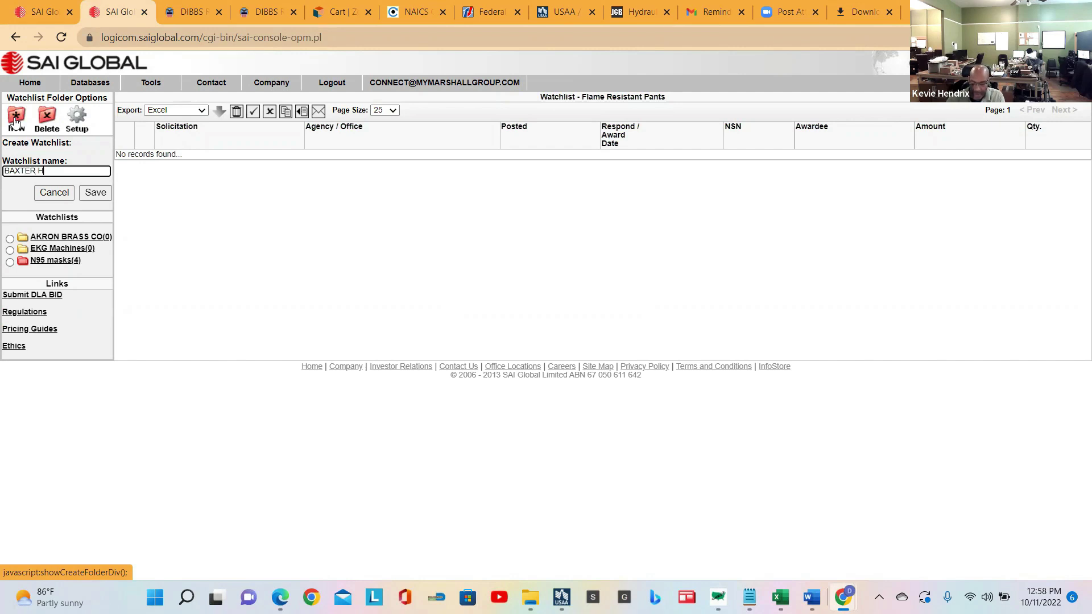
pyautogui.write('EALTHCARE')
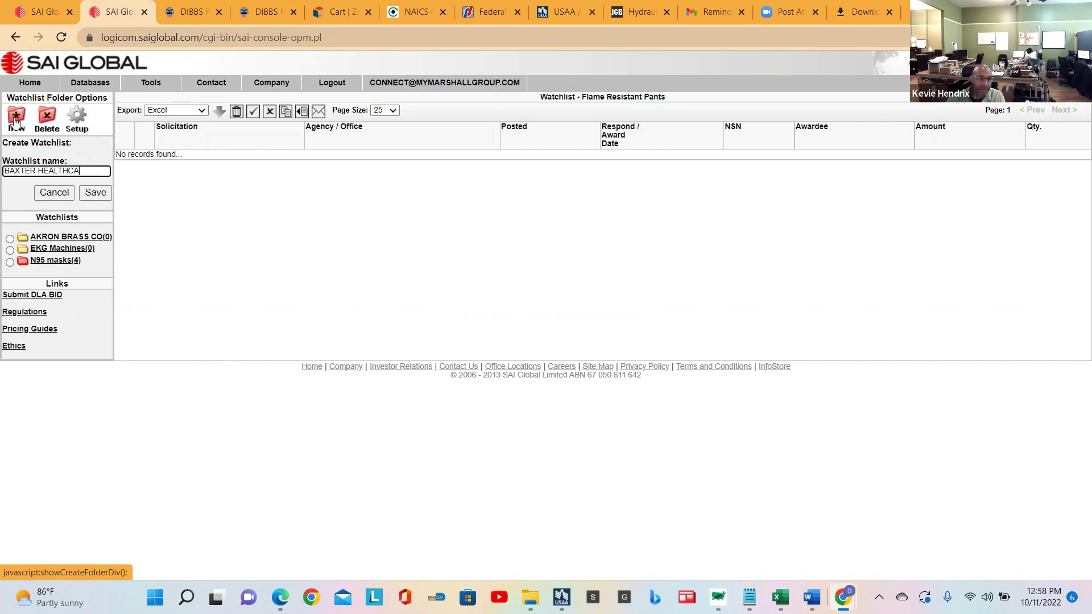
pyautogui.click(93, 197)
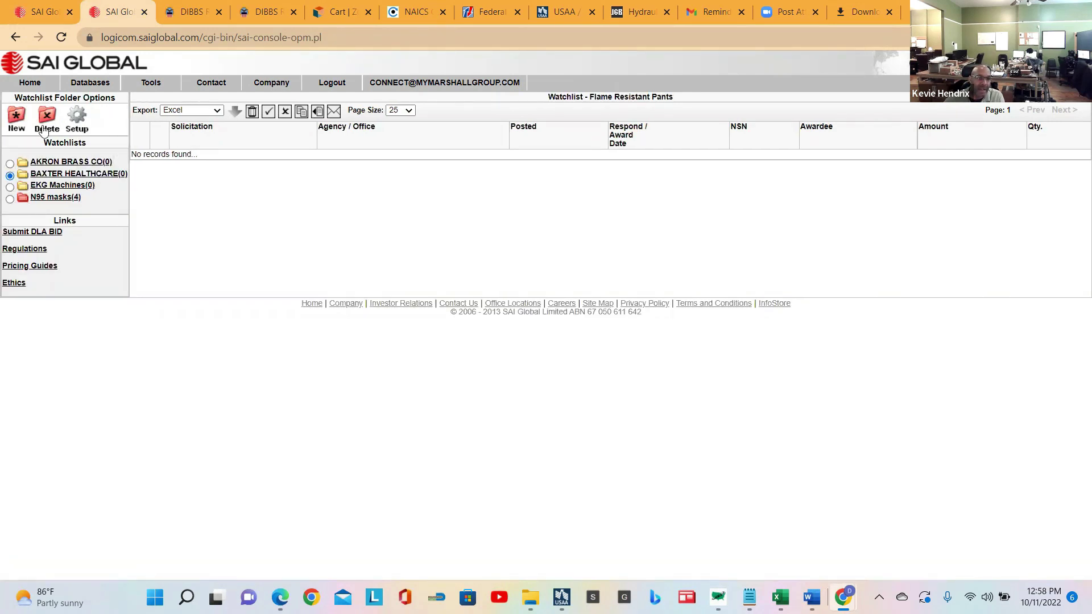
pyautogui.click(78, 118)
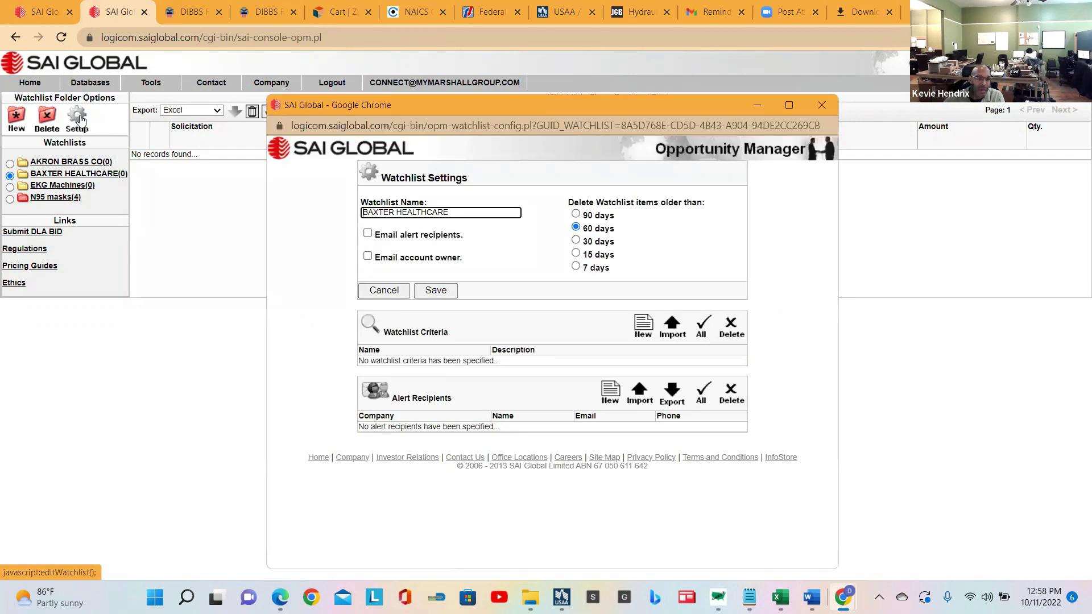
# - Add a watchlist criterion named and described NSN, paste the 5,047 NSN keys without a trailing blank line, and save
pyautogui.click(671, 326)
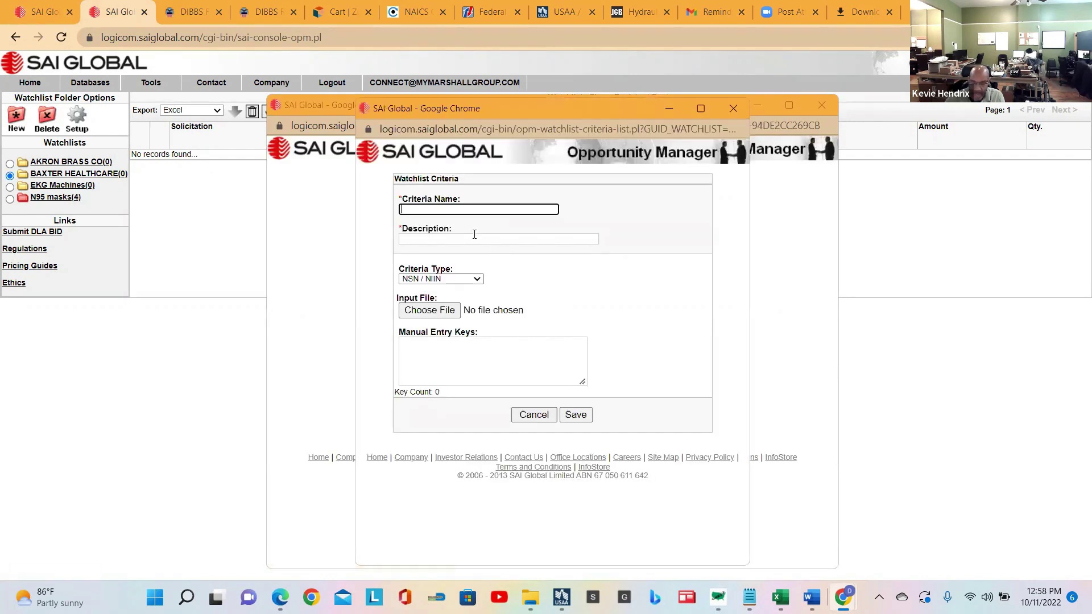
pyautogui.write('NS')
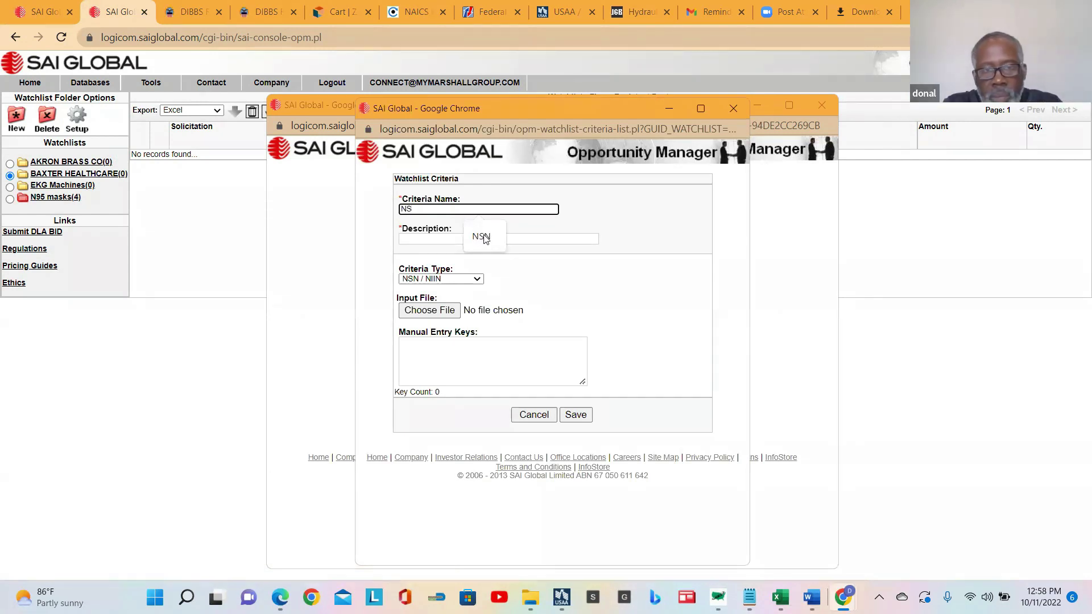
pyautogui.click(483, 238)
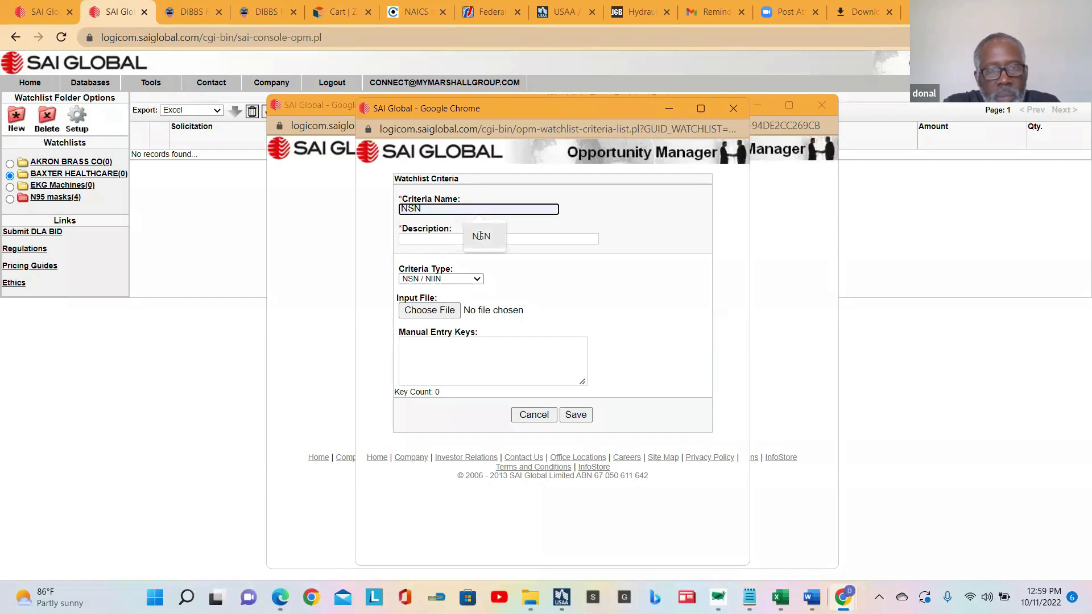
pyautogui.click(428, 239)
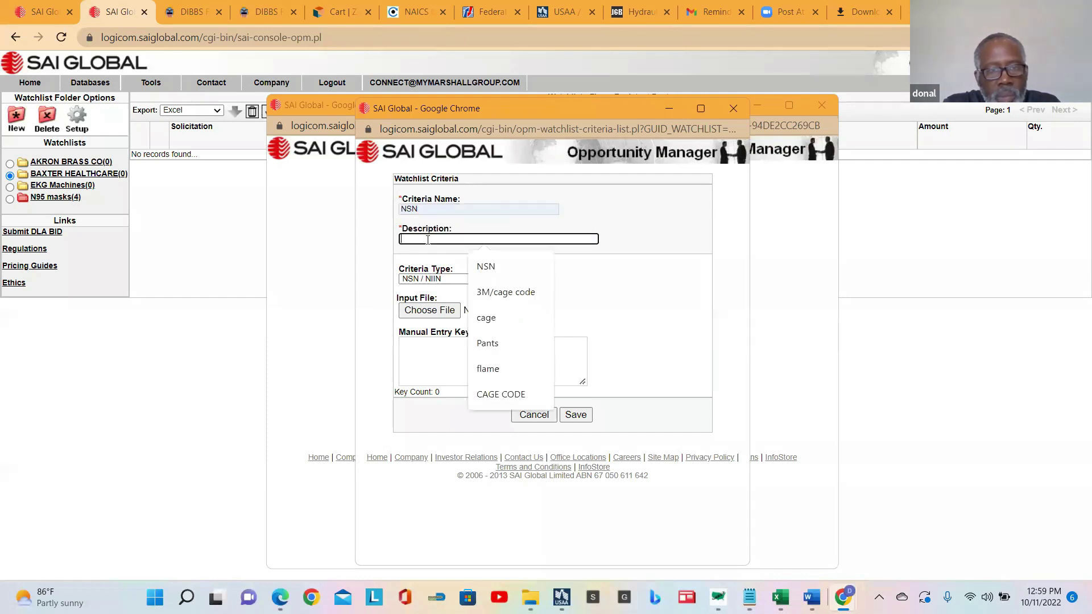
pyautogui.click(487, 266)
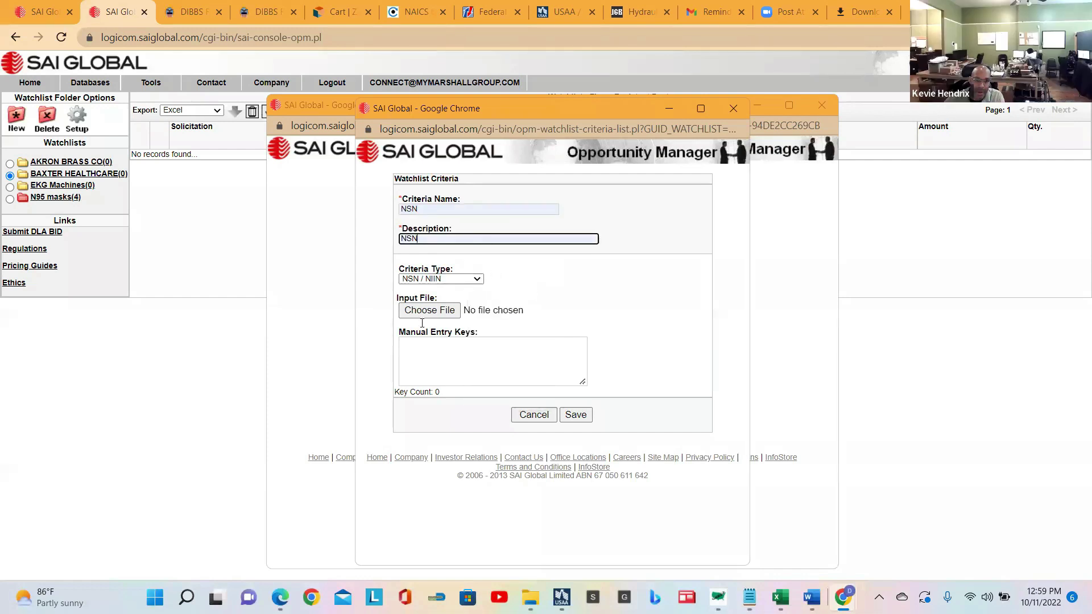
pyautogui.click(434, 356)
pyautogui.hotkey('ctrl', 'v')
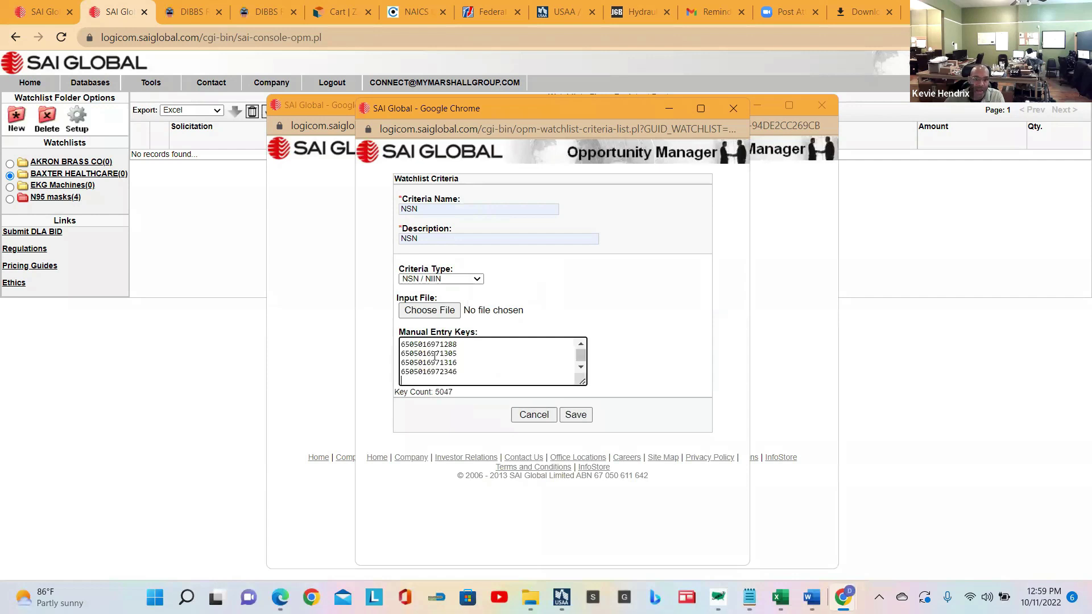
pyautogui.press('BackSpace')
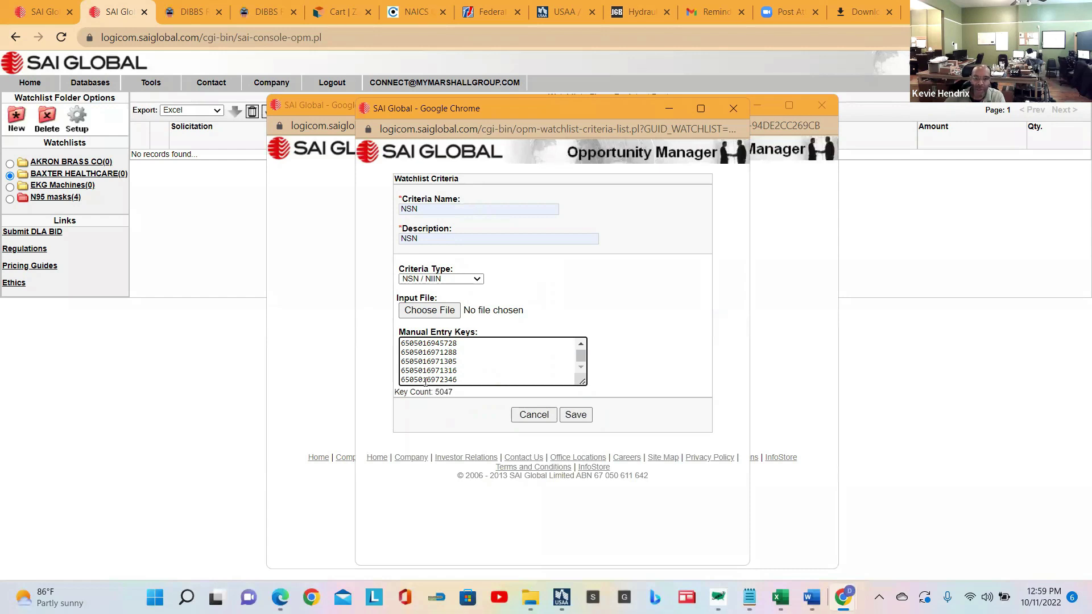
pyautogui.click(572, 417)
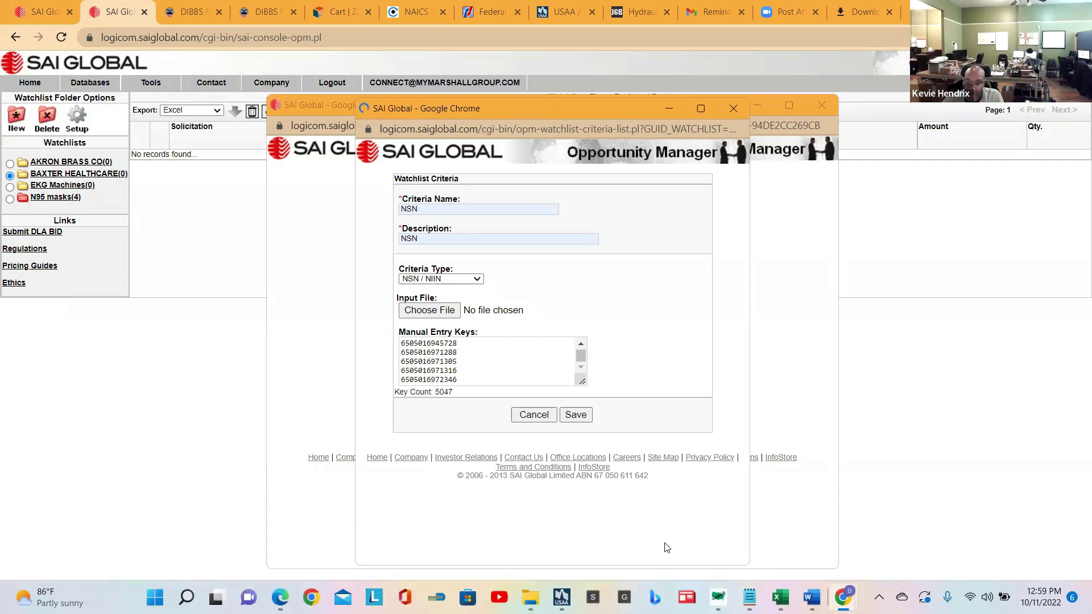
pyautogui.moveTo(780, 597)
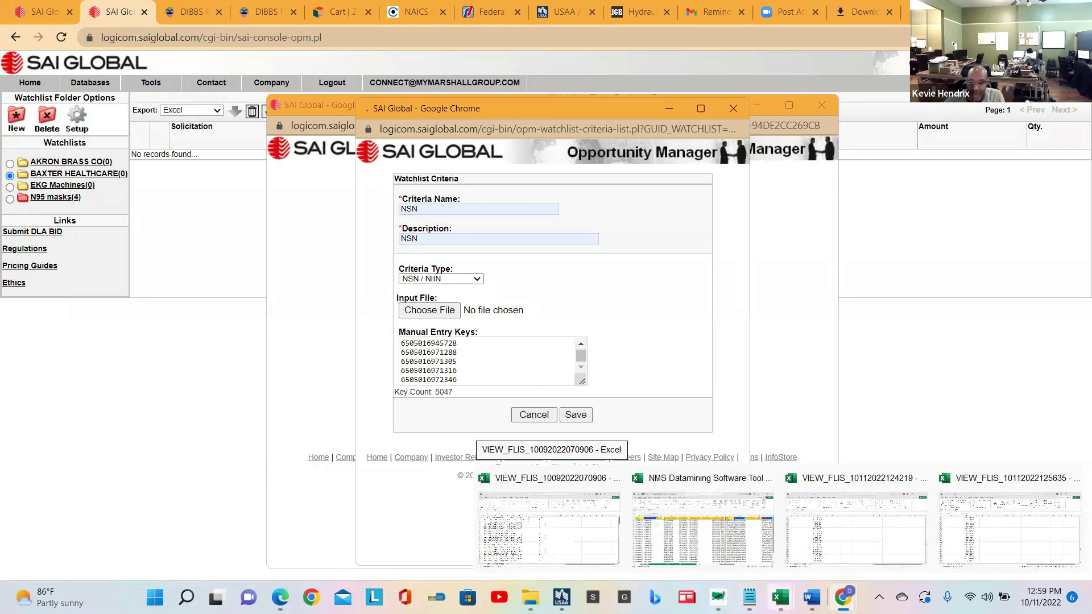
# - Remove duplicate values from the CAGE column E on Worksheet, leaving 92 unique codes
pyautogui.click(952, 531)
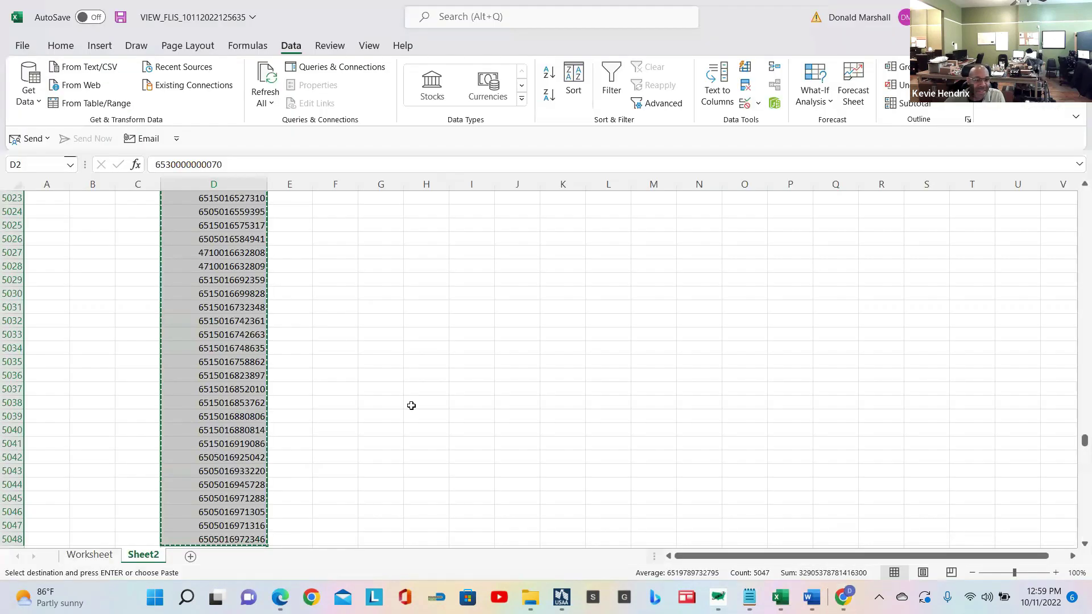
pyautogui.click(96, 558)
pyautogui.click(218, 348)
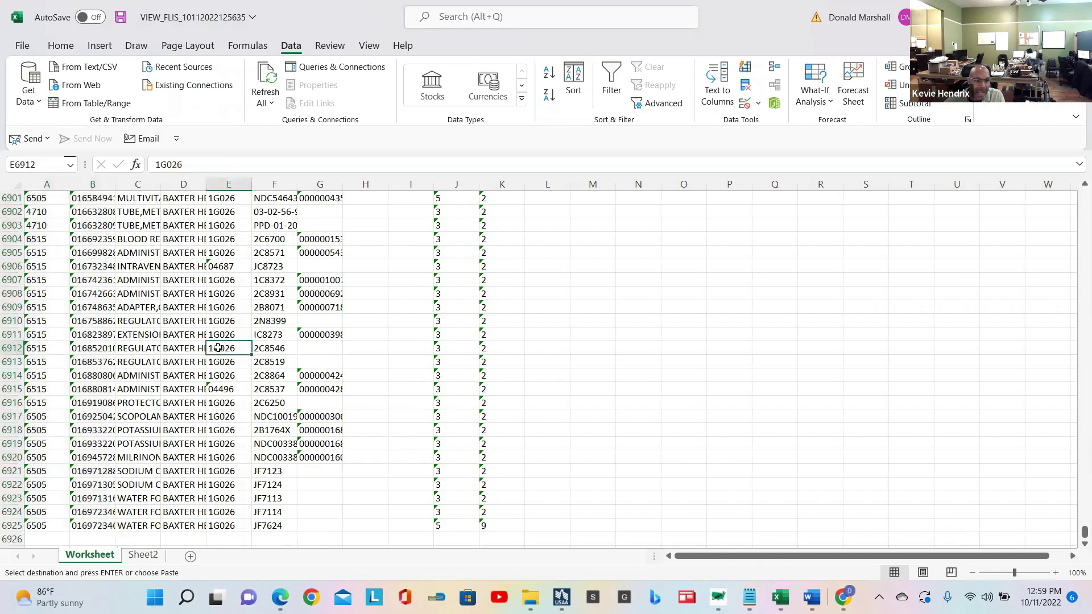
pyautogui.hotkey('ctrl', 'Home')
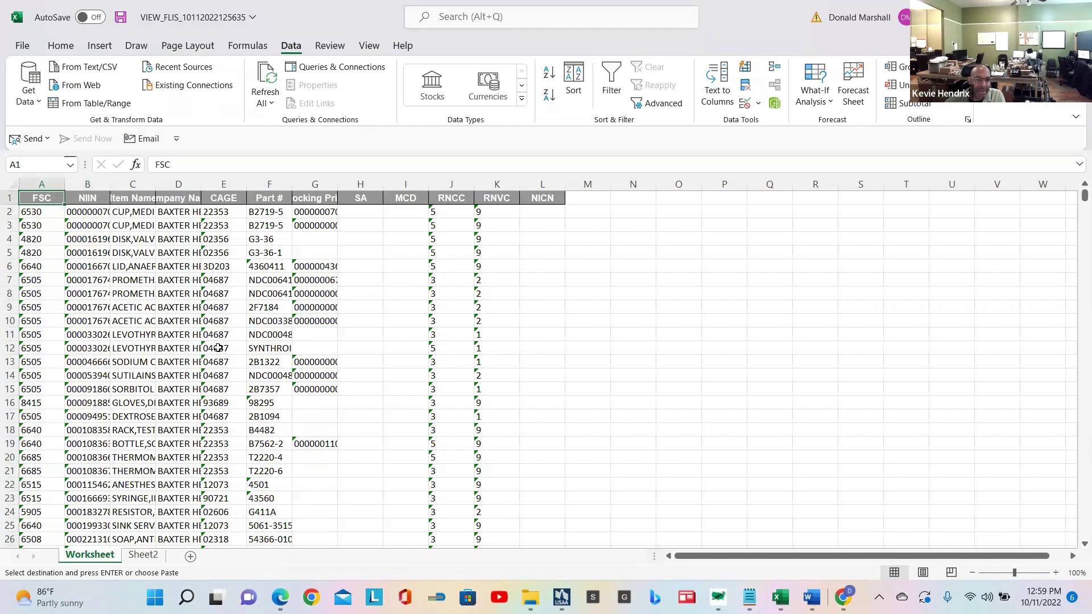
pyautogui.click(225, 180)
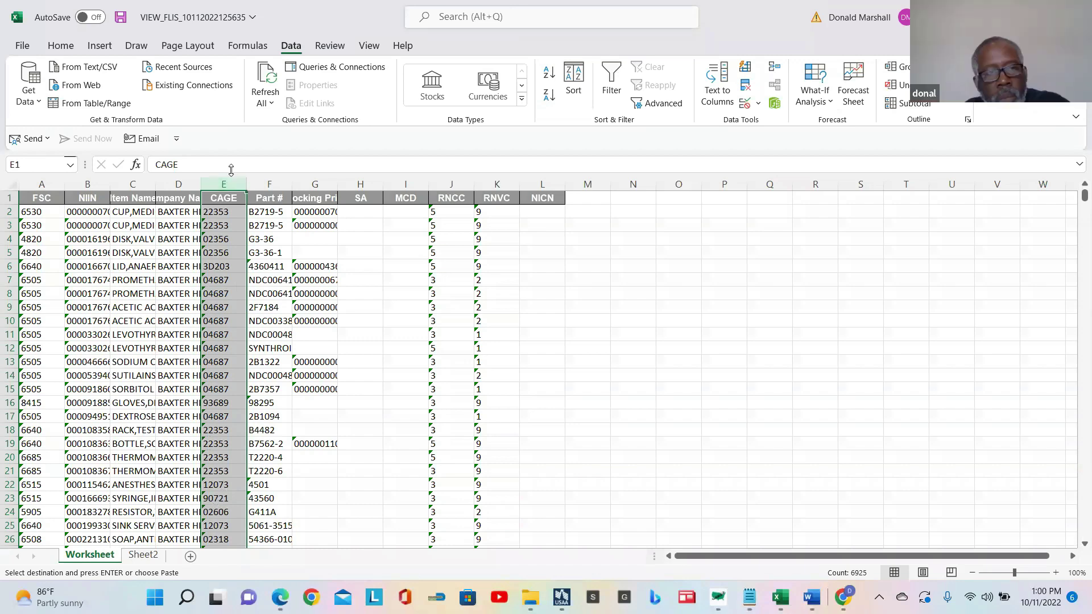
pyautogui.click(747, 86)
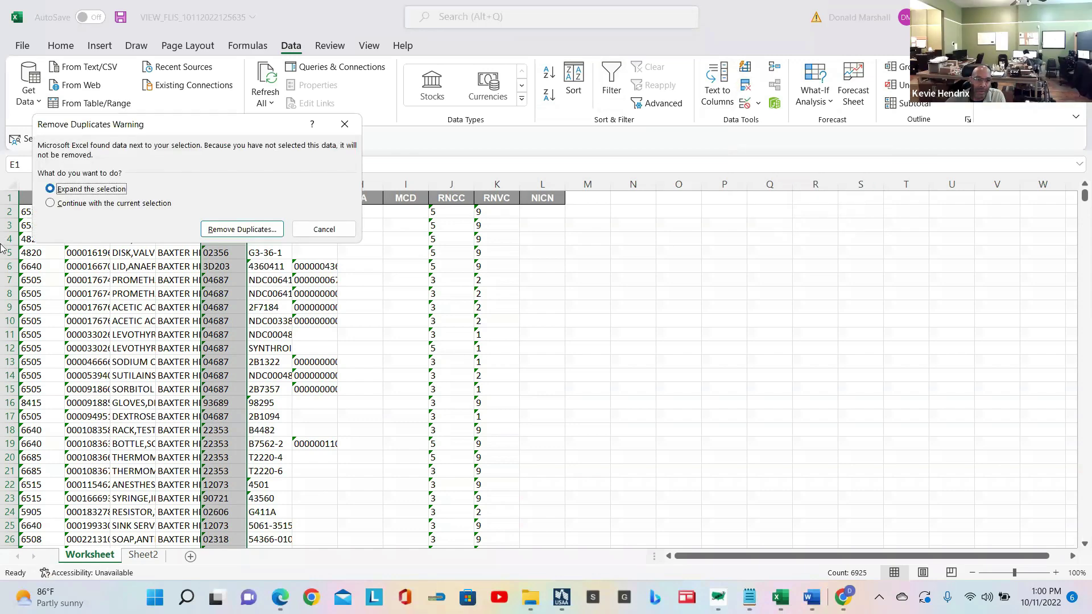
pyautogui.click(74, 206)
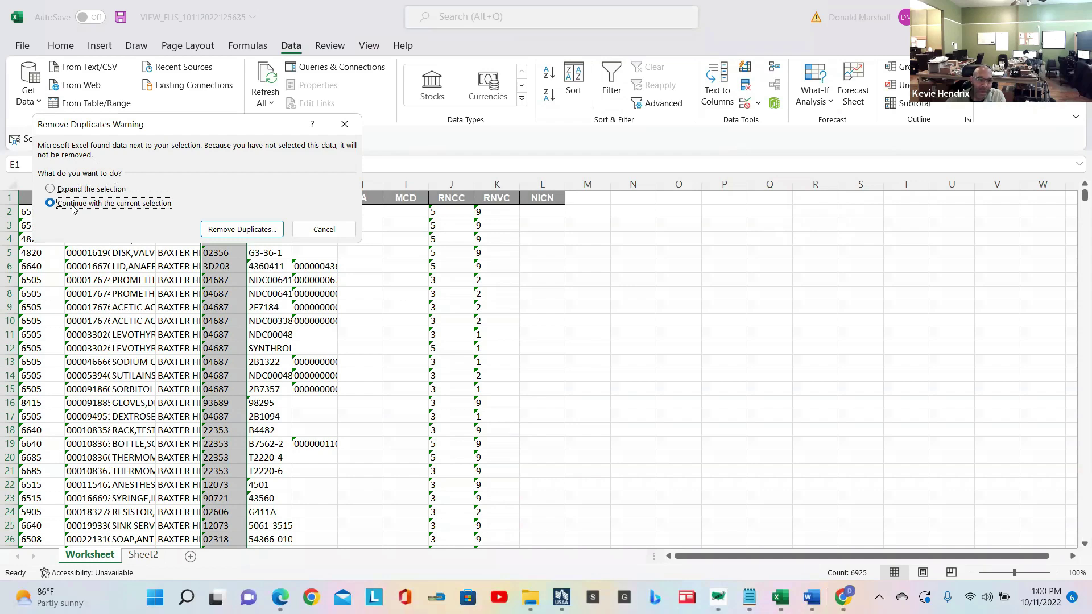
pyautogui.click(250, 229)
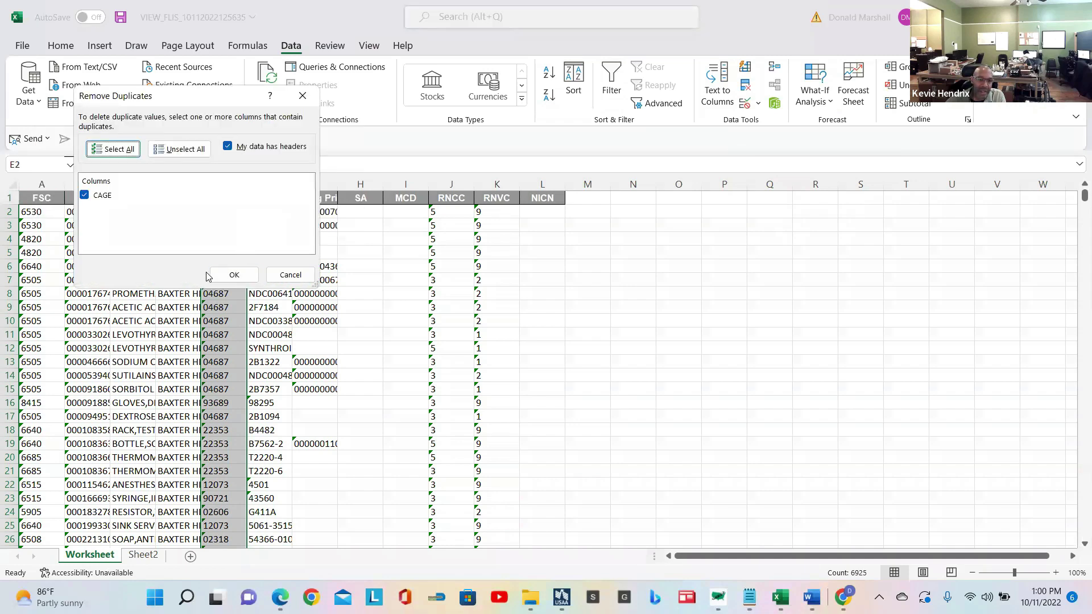
pyautogui.click(235, 275)
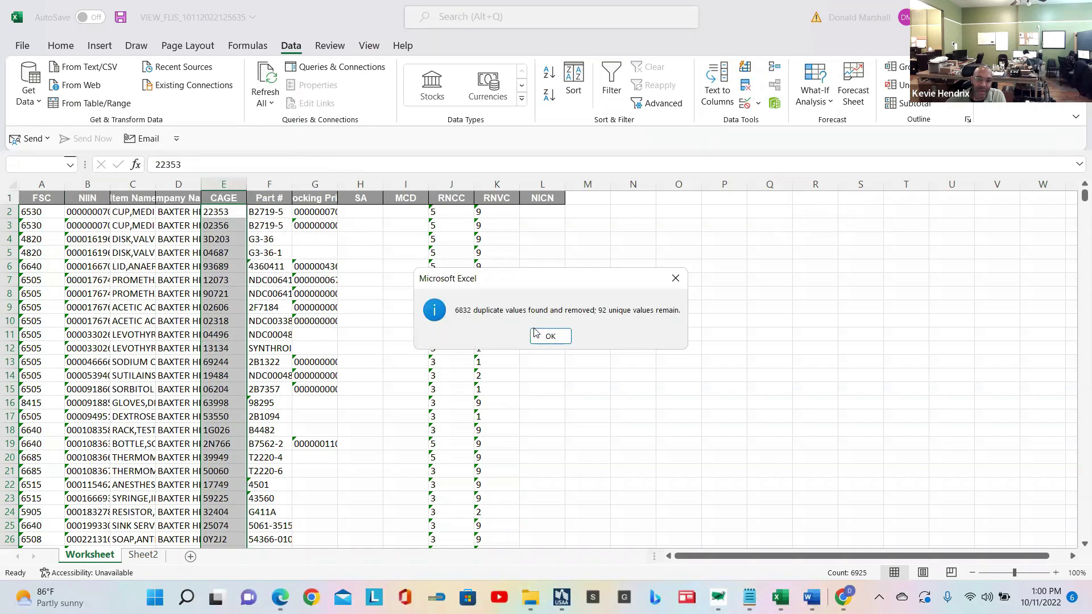
pyautogui.click(551, 337)
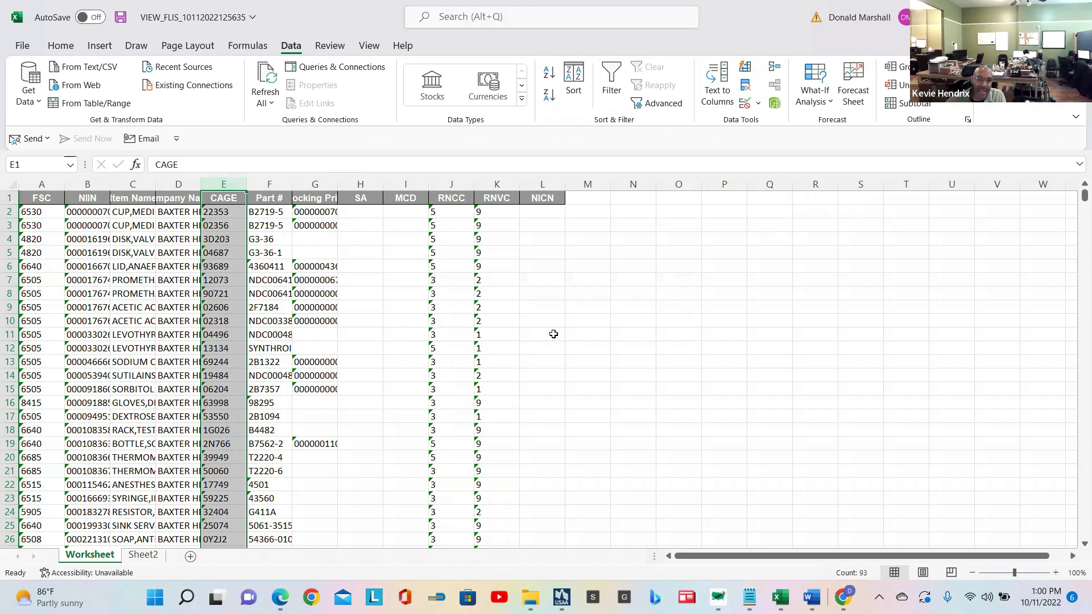
# - Copy the 92 unique CAGE codes in E2:E93
pyautogui.click(235, 209)
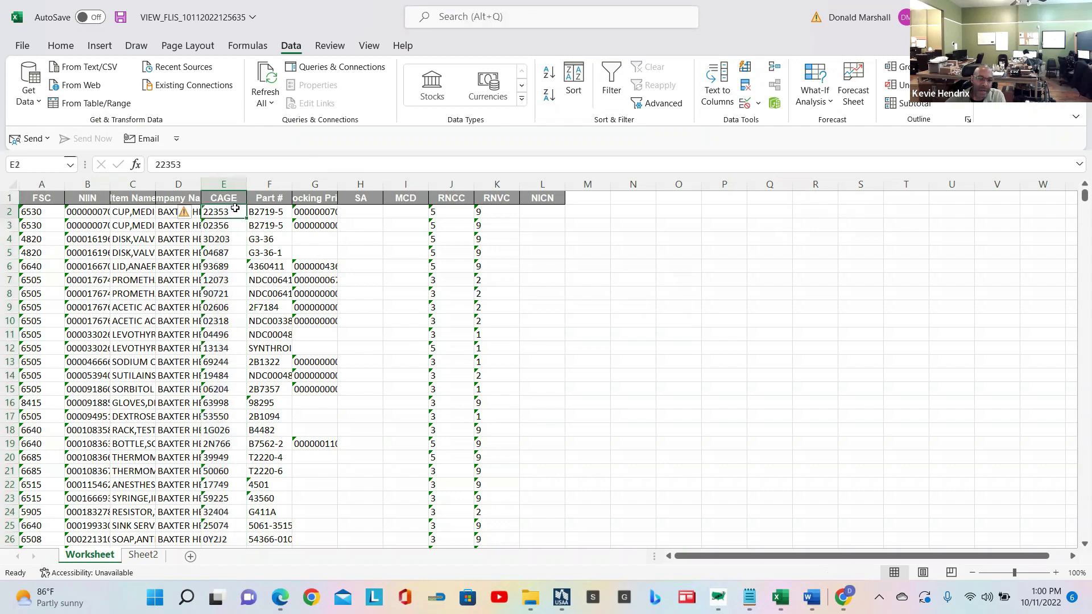
pyautogui.hotkey('ctrl', 'shift', 'Down')
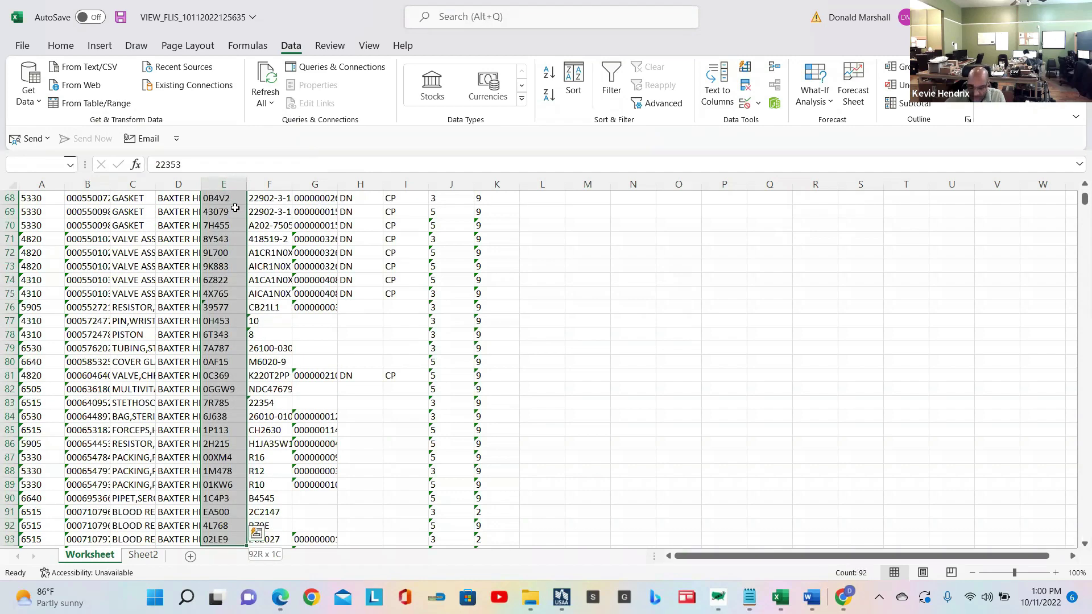
pyautogui.hotkey('ctrl', 'c')
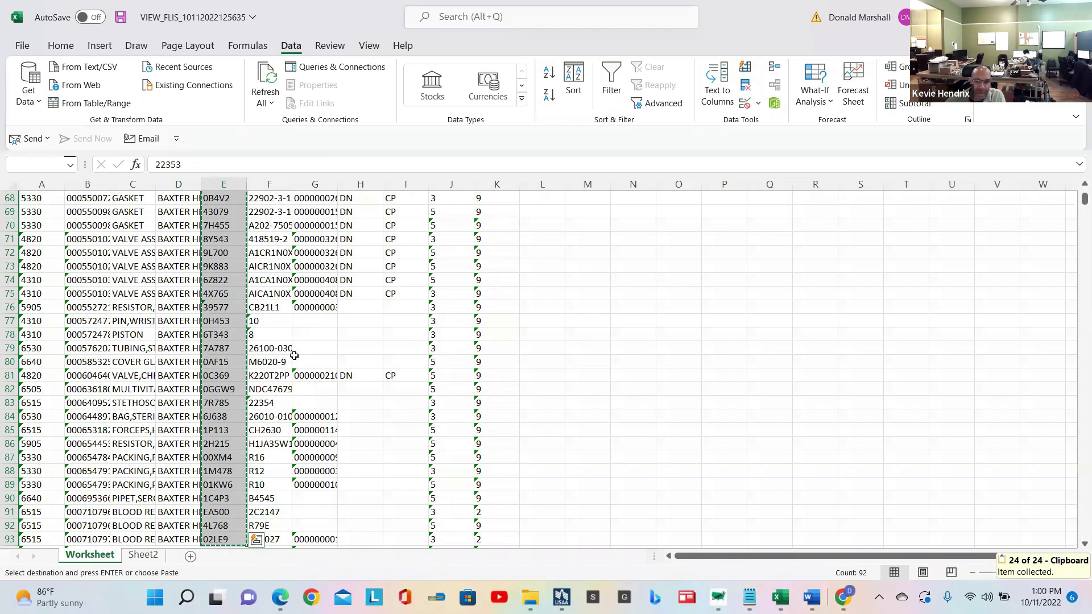
pyautogui.moveTo(842, 598)
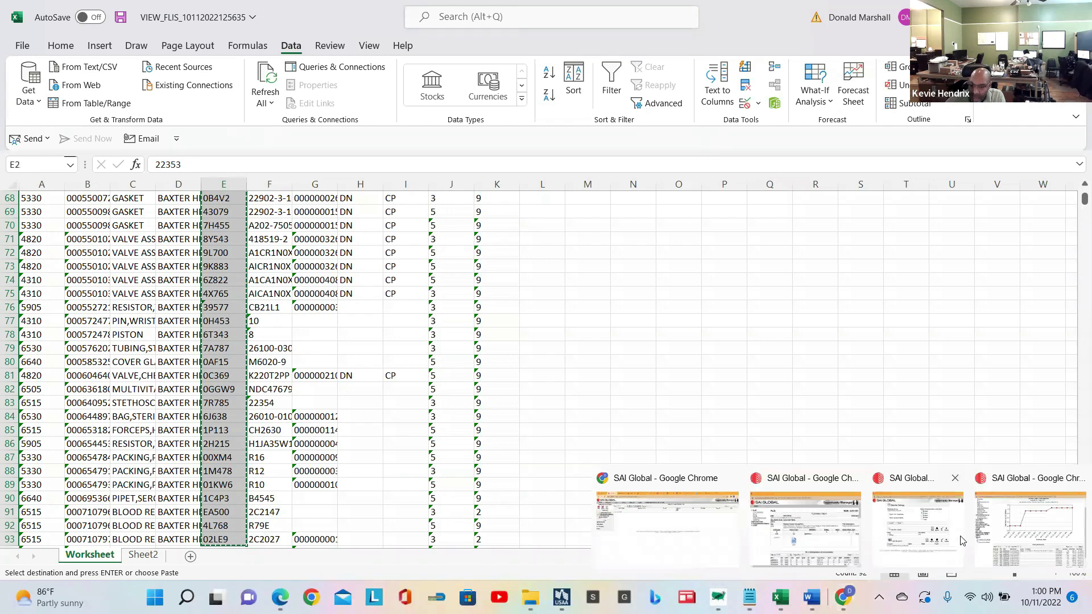
# - Close the Watchlist Settings and FLIS details popups and return to the main watchlist console
pyautogui.click(1030, 529)
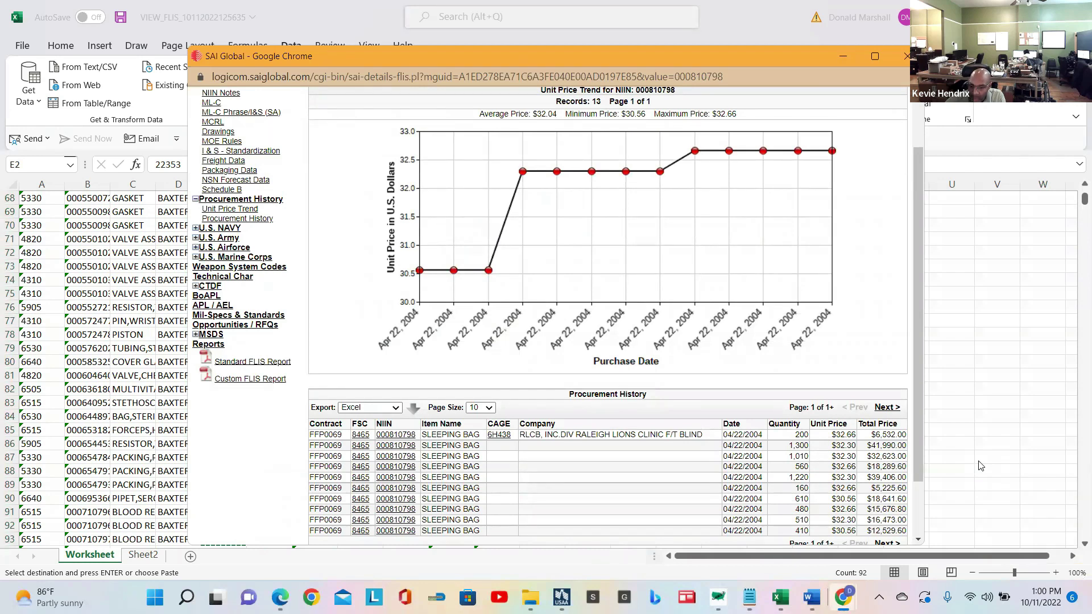
pyautogui.moveTo(848, 595)
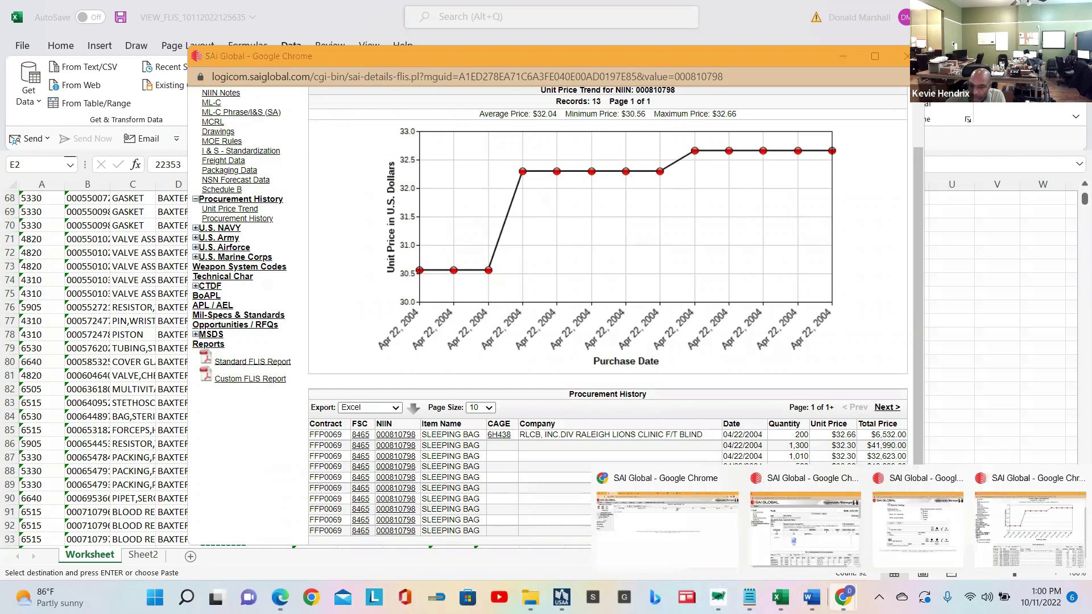
pyautogui.click(902, 523)
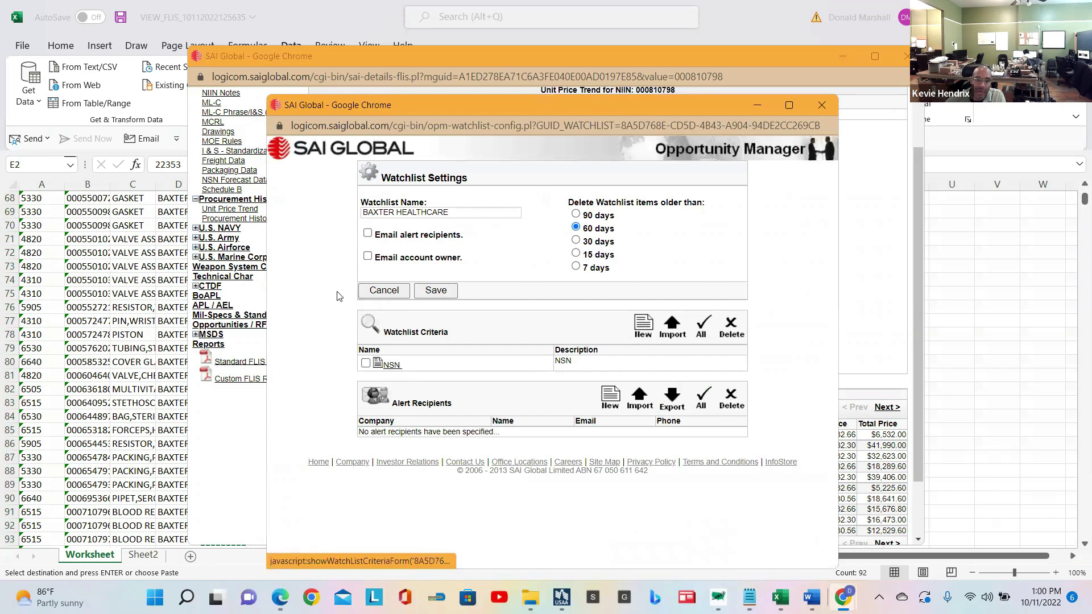
pyautogui.click(436, 292)
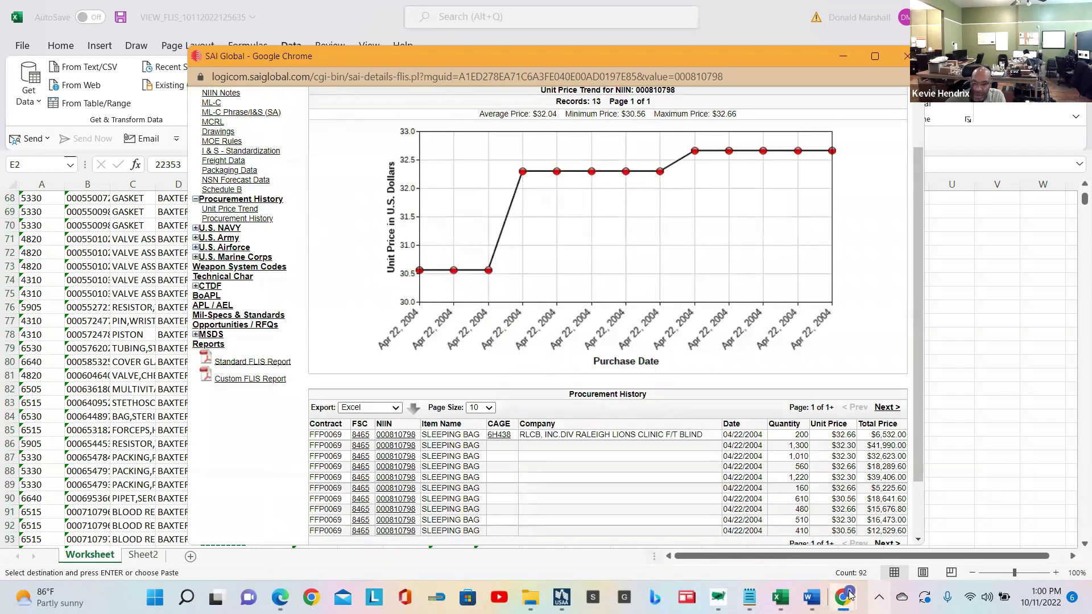
pyautogui.moveTo(850, 595)
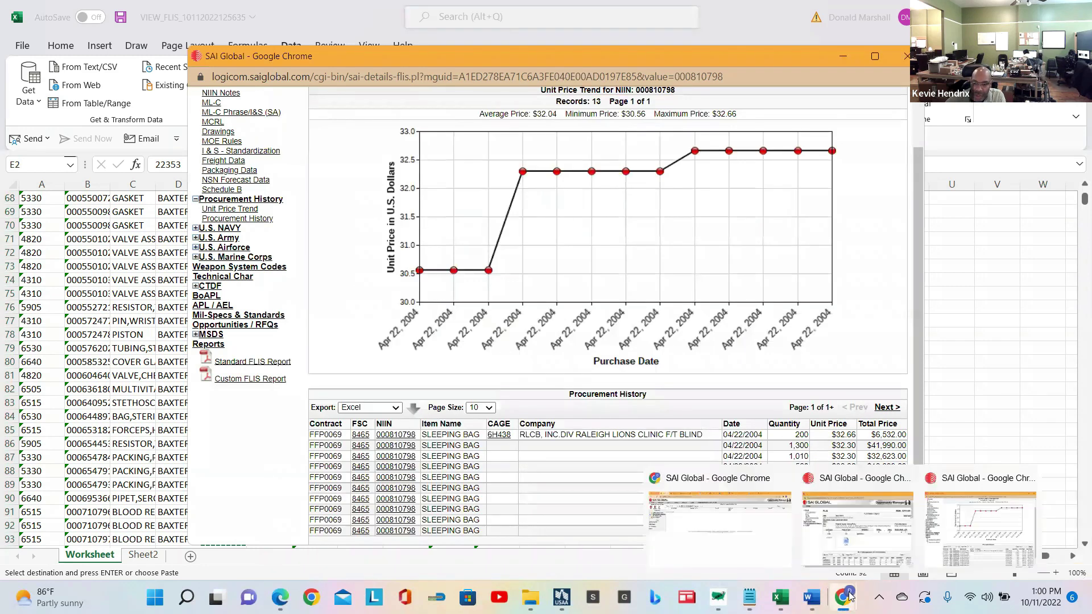
pyautogui.click(865, 522)
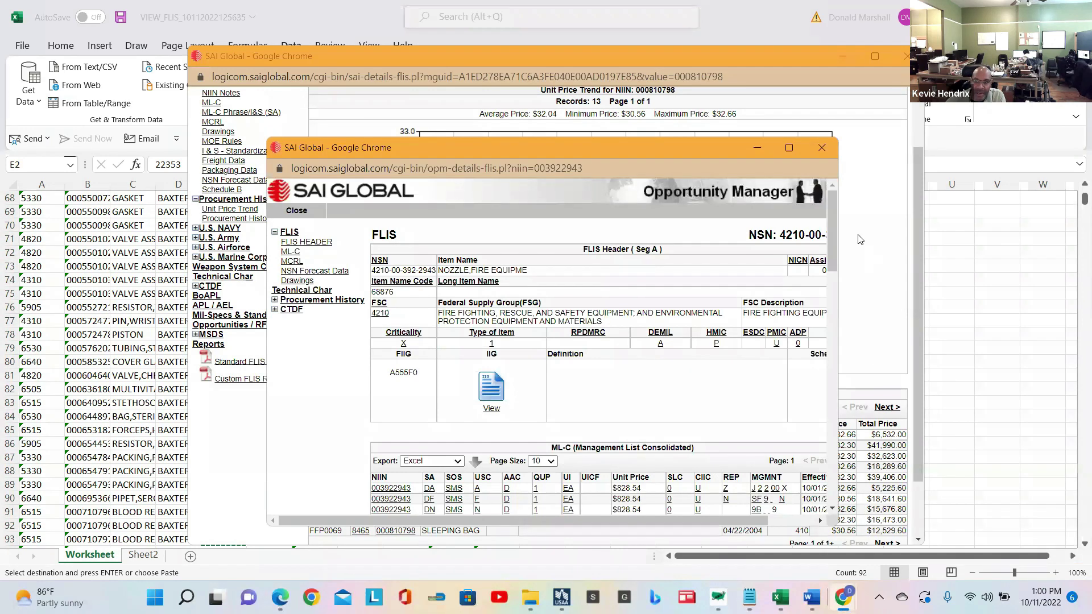
pyautogui.click(822, 148)
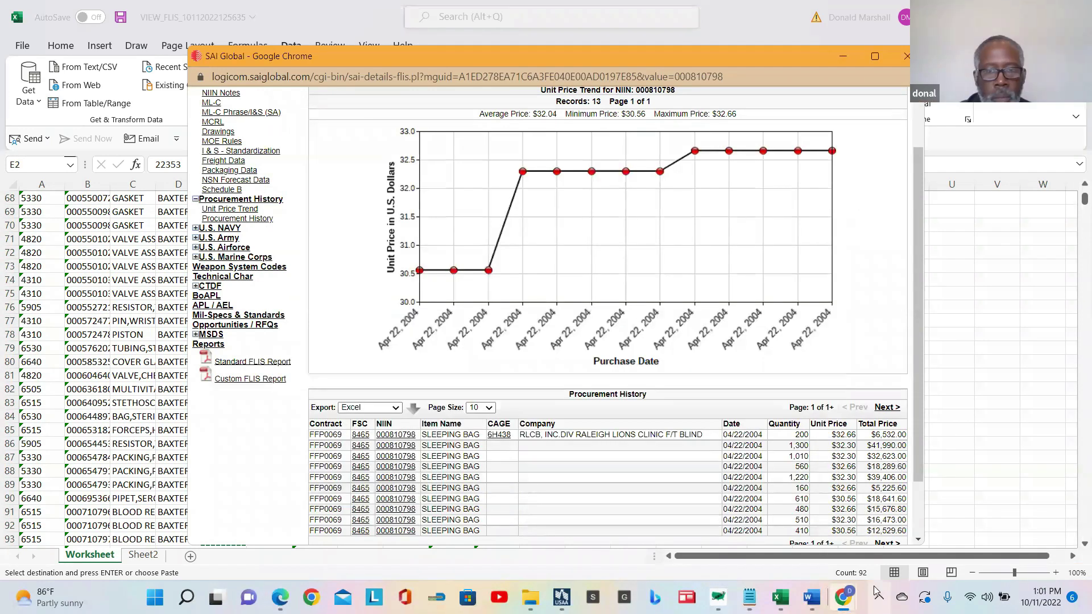
pyautogui.moveTo(844, 597)
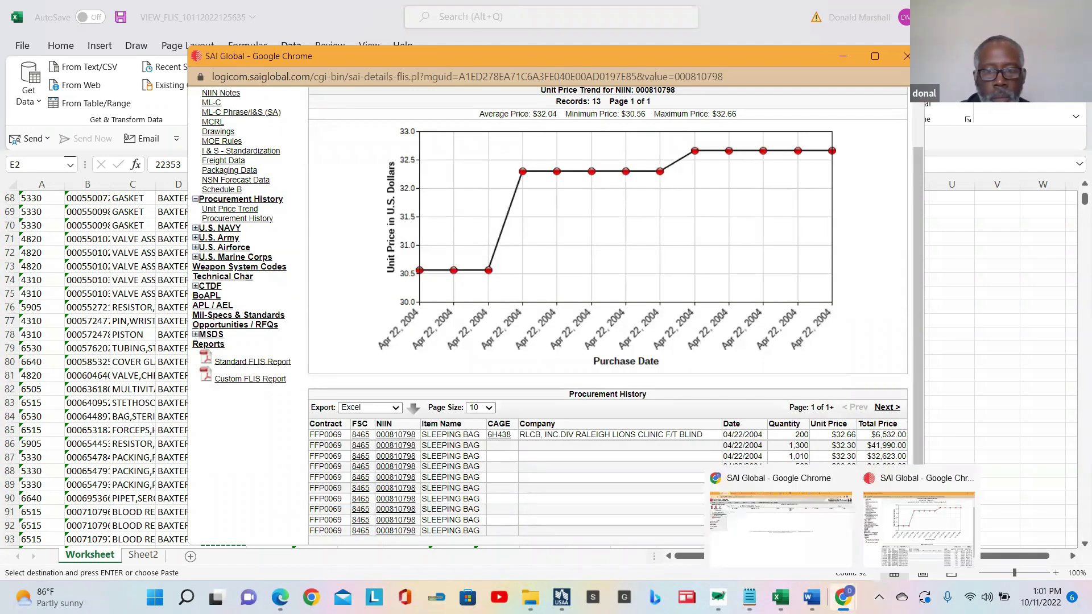
pyautogui.click(799, 524)
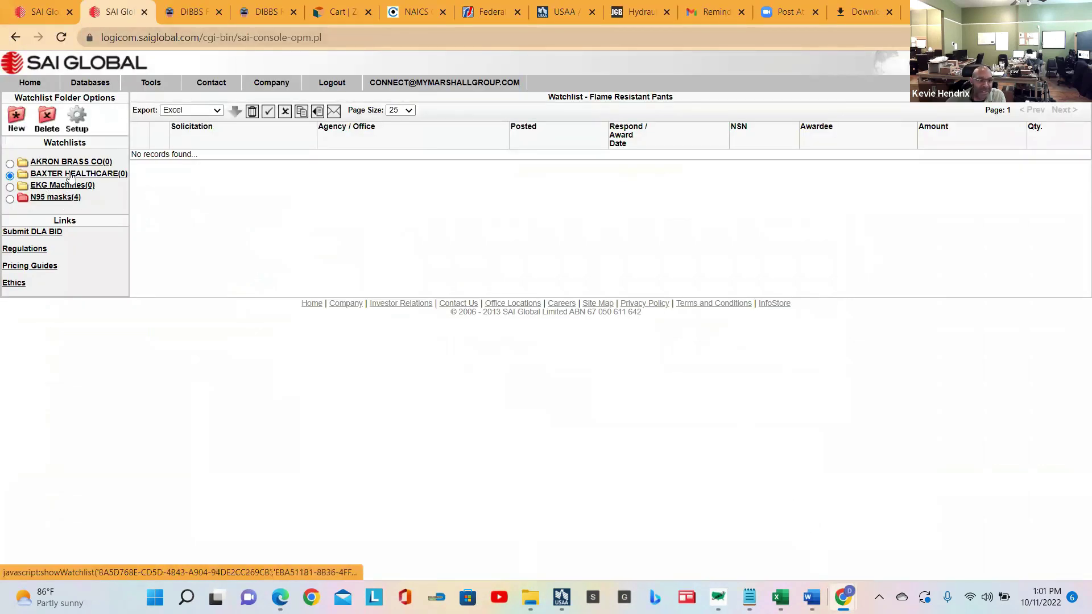
# - Have BAXTER HEALTHCARE alerts emailed to the account owner and start a criterion named and described CAGE CODE
pyautogui.click(79, 119)
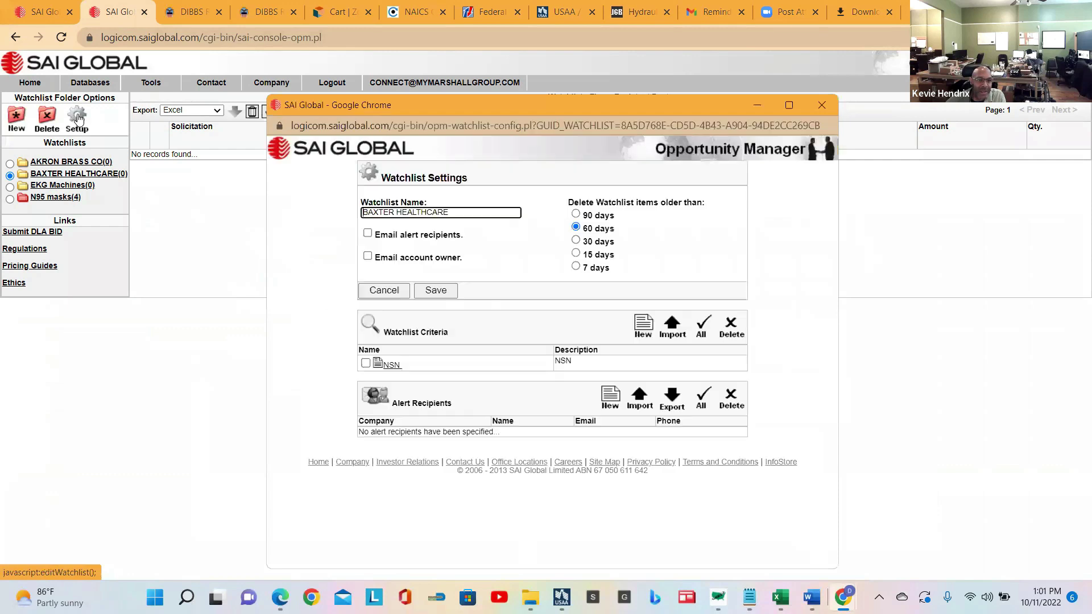
pyautogui.click(367, 257)
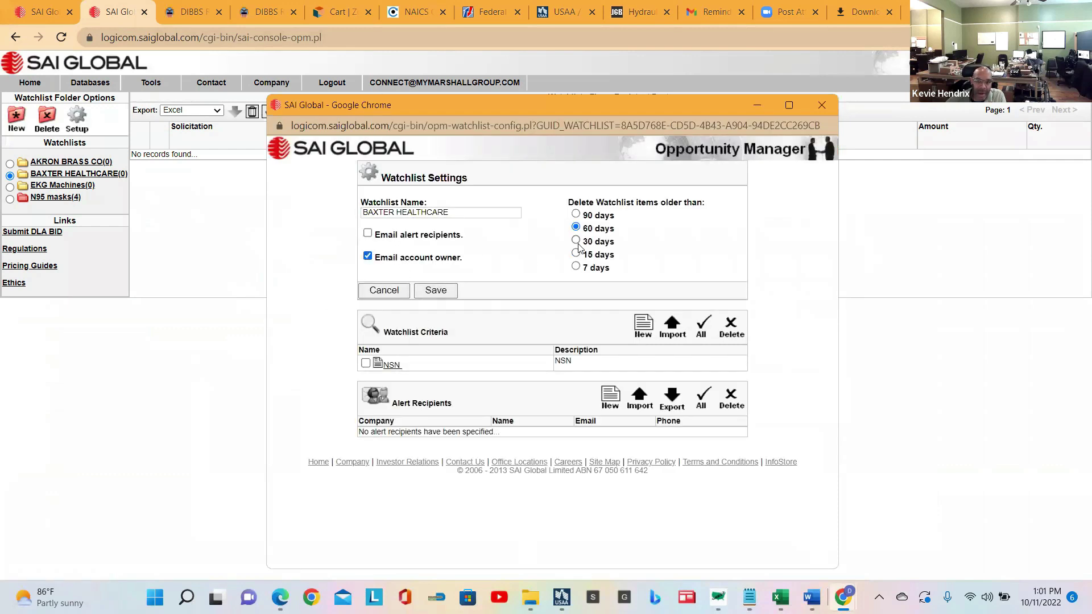
pyautogui.click(672, 325)
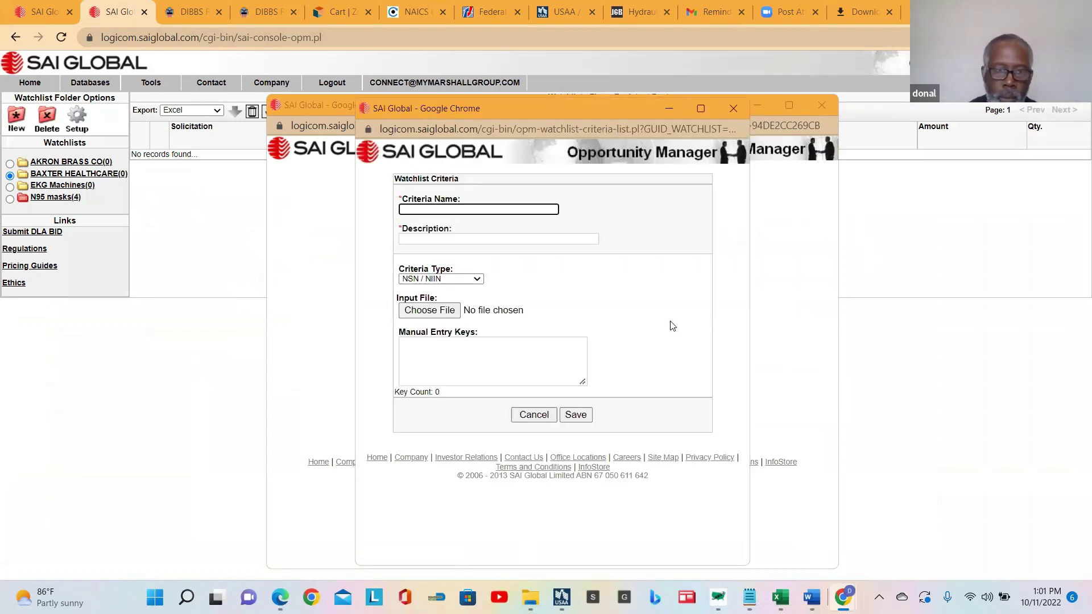
pyautogui.write('C')
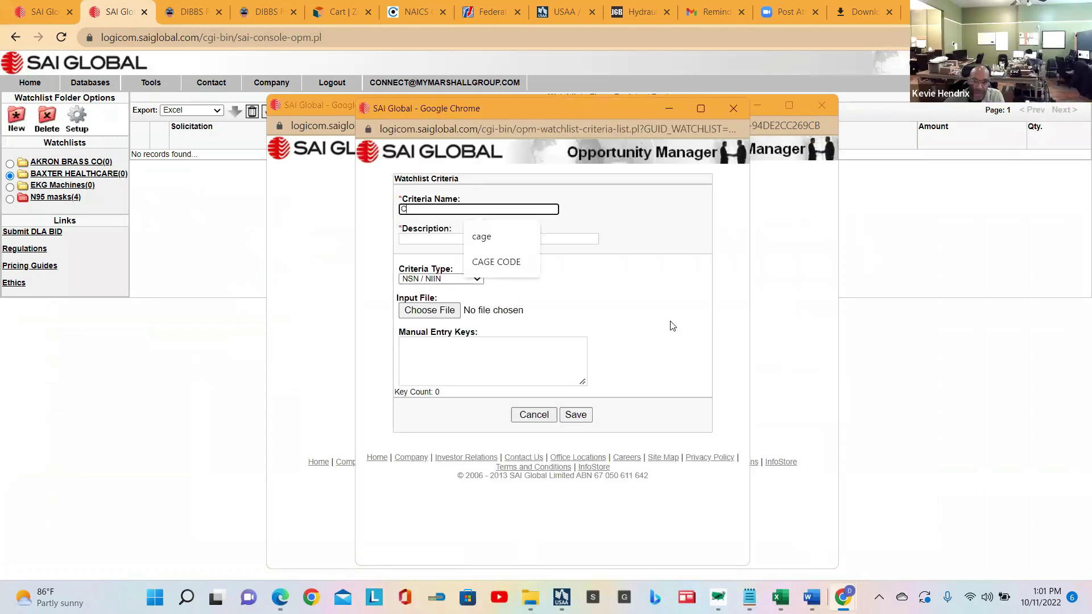
pyautogui.click(508, 265)
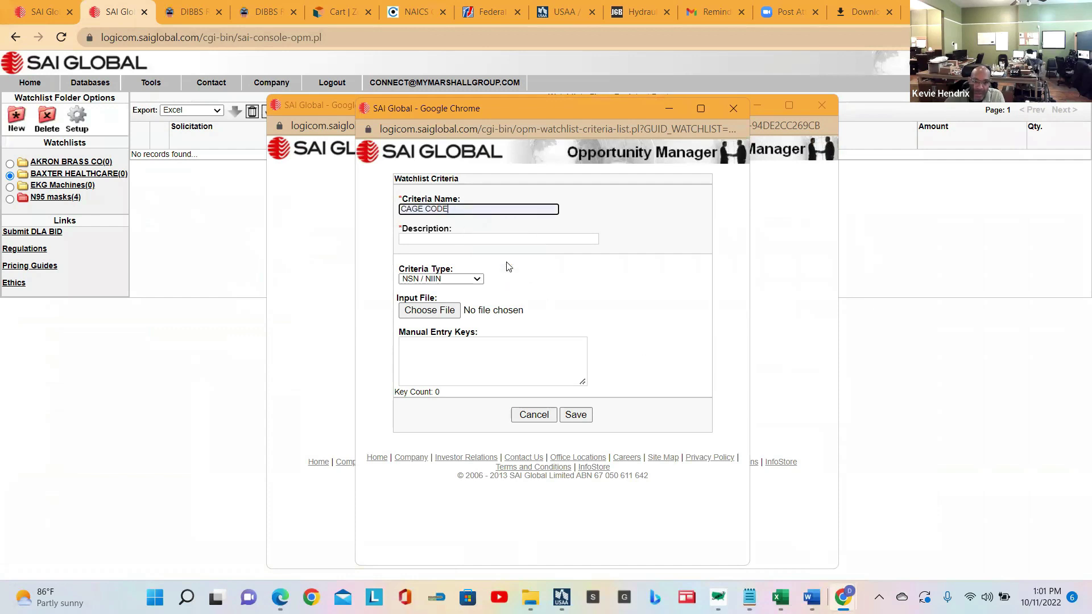
pyautogui.click(441, 240)
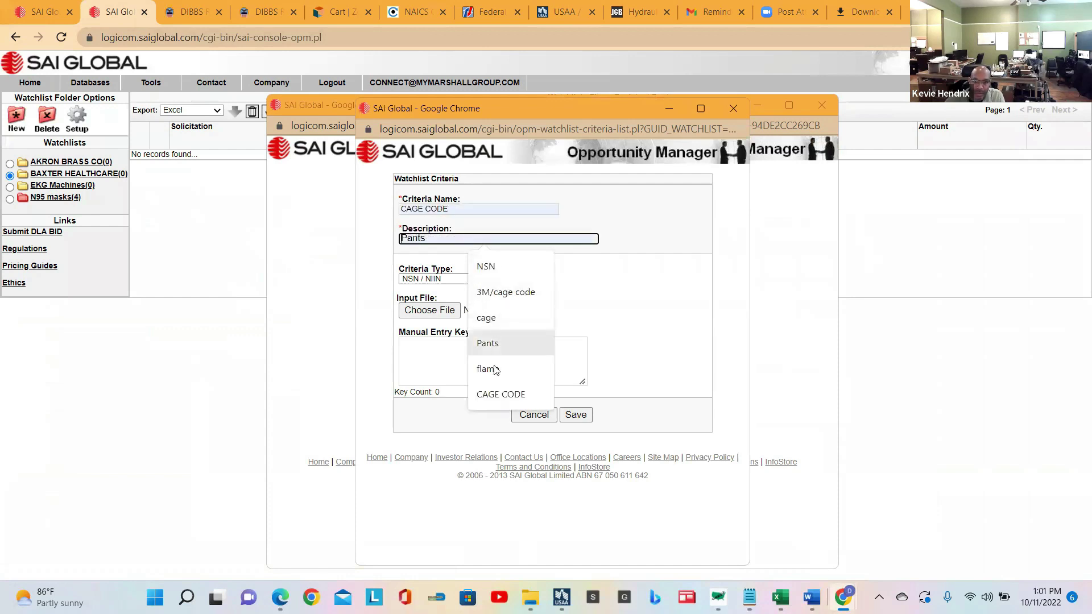
pyautogui.click(499, 394)
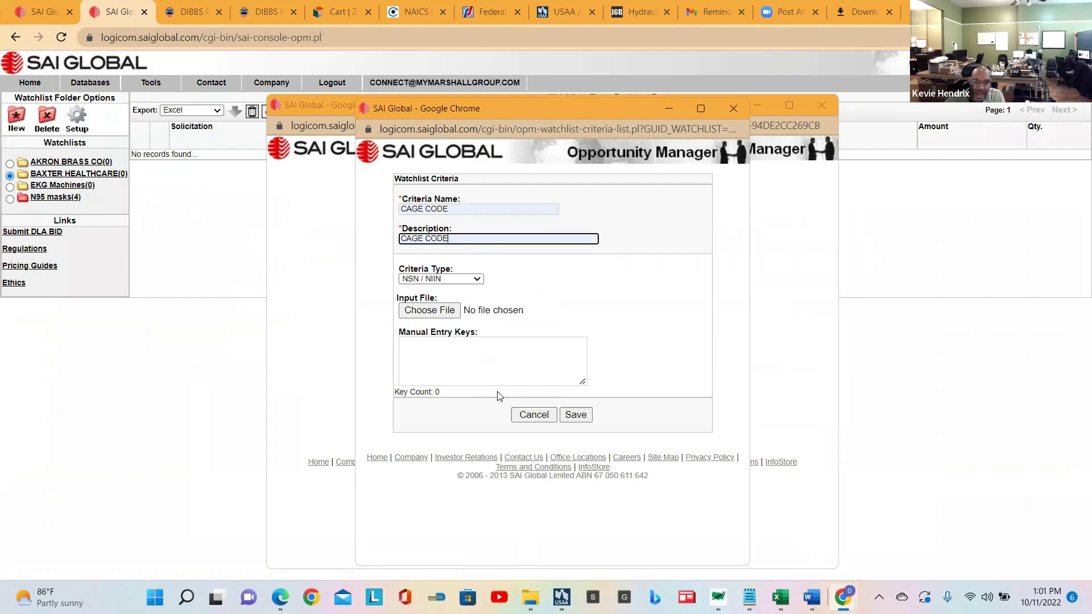
# - Set the criterion type to CAGE, paste the 92 CAGE codes without the trailing blank line, and save
pyautogui.click(445, 280)
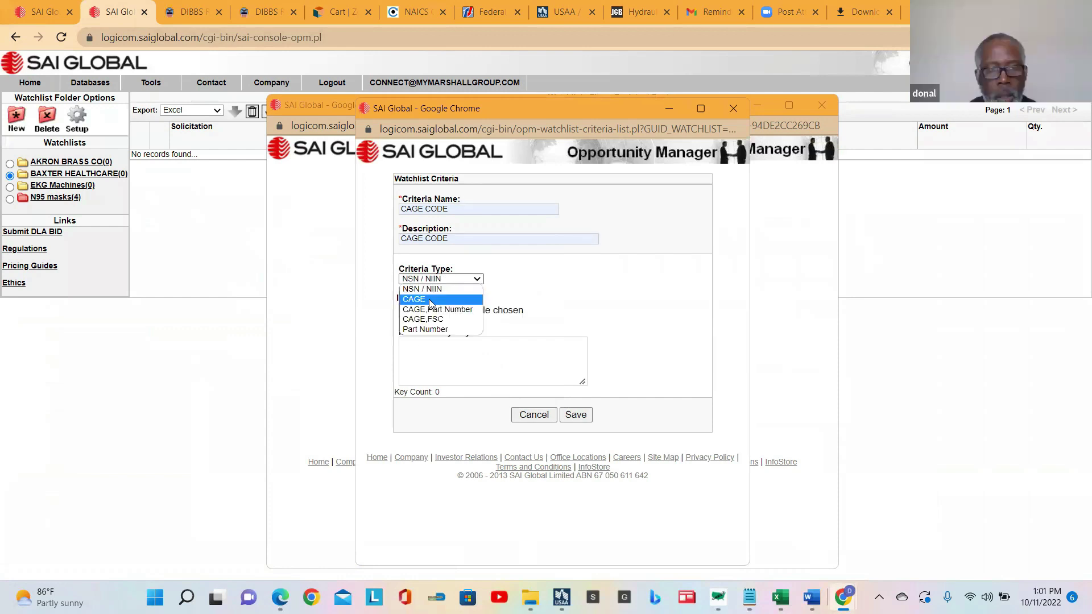
pyautogui.click(429, 299)
pyautogui.click(439, 347)
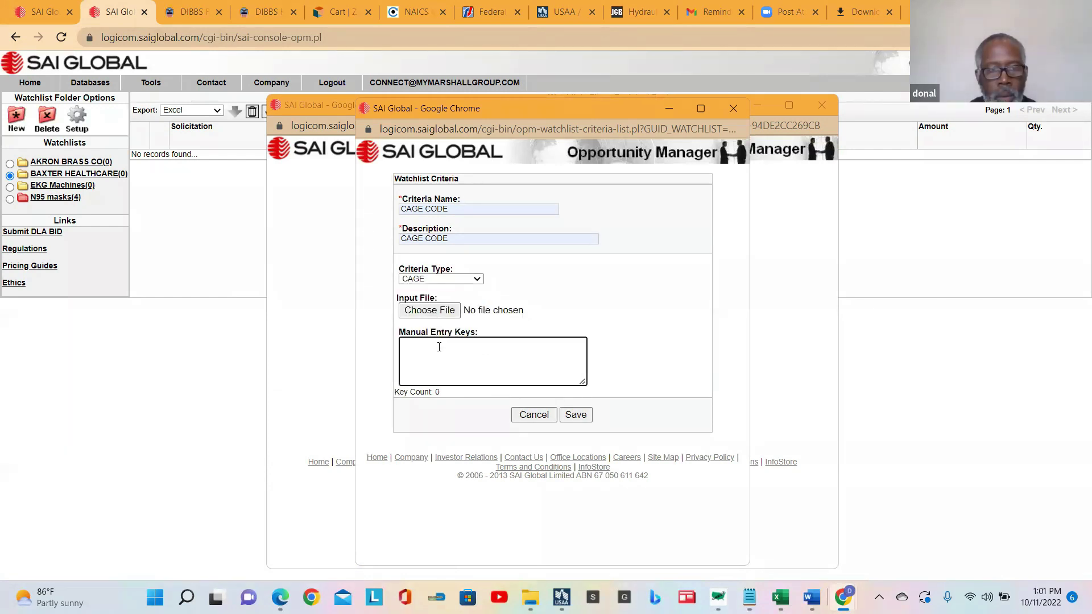
pyautogui.hotkey('ctrl', 'v')
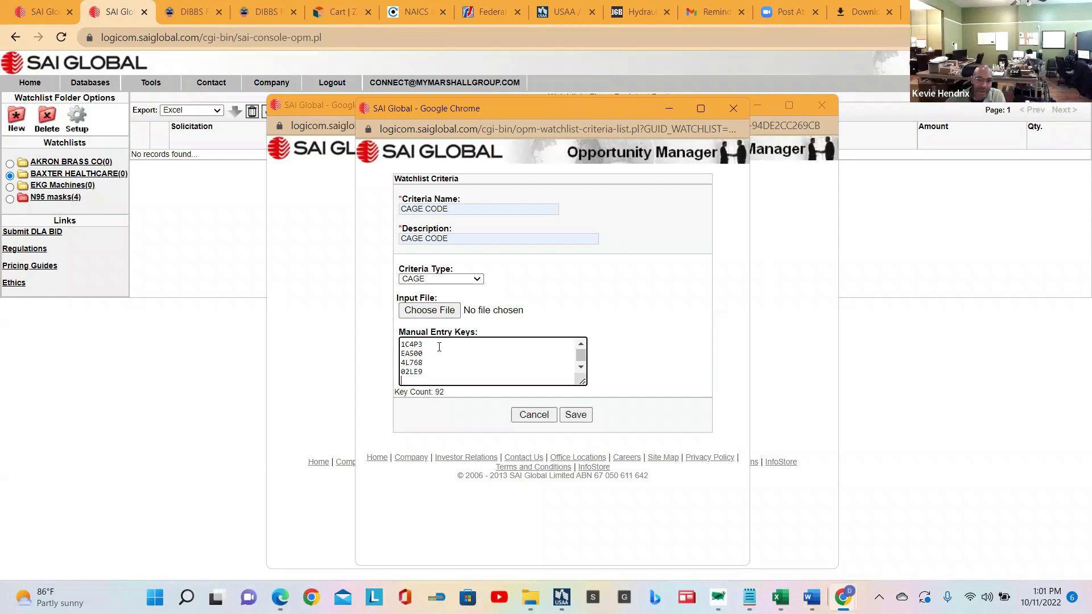
pyautogui.press('BackSpace')
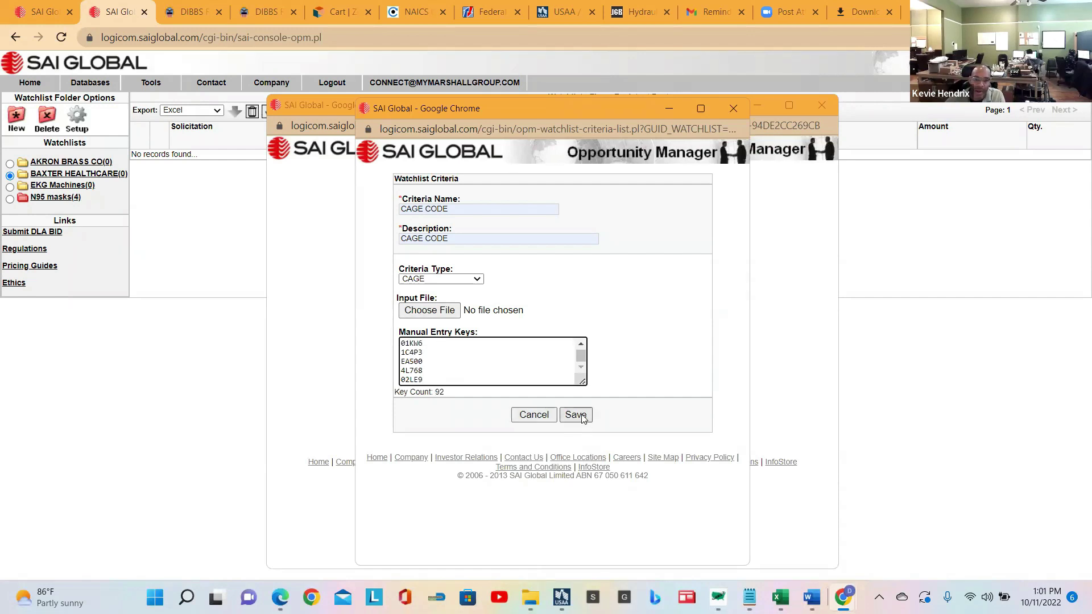
pyautogui.click(581, 417)
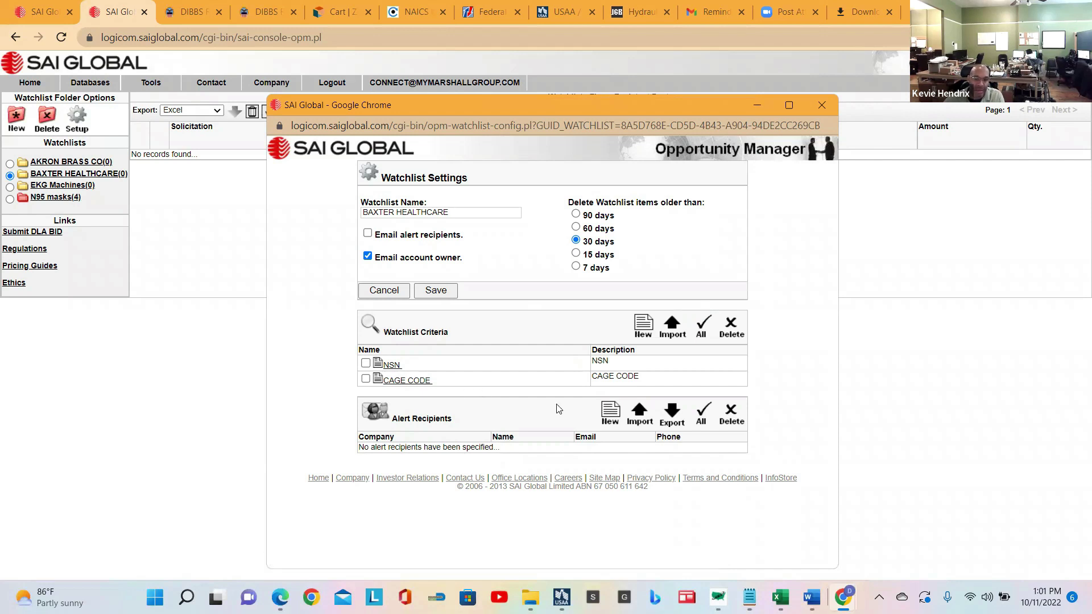
# - Save the BAXTER HEALTHCARE watchlist settings and close the popup
pyautogui.click(446, 292)
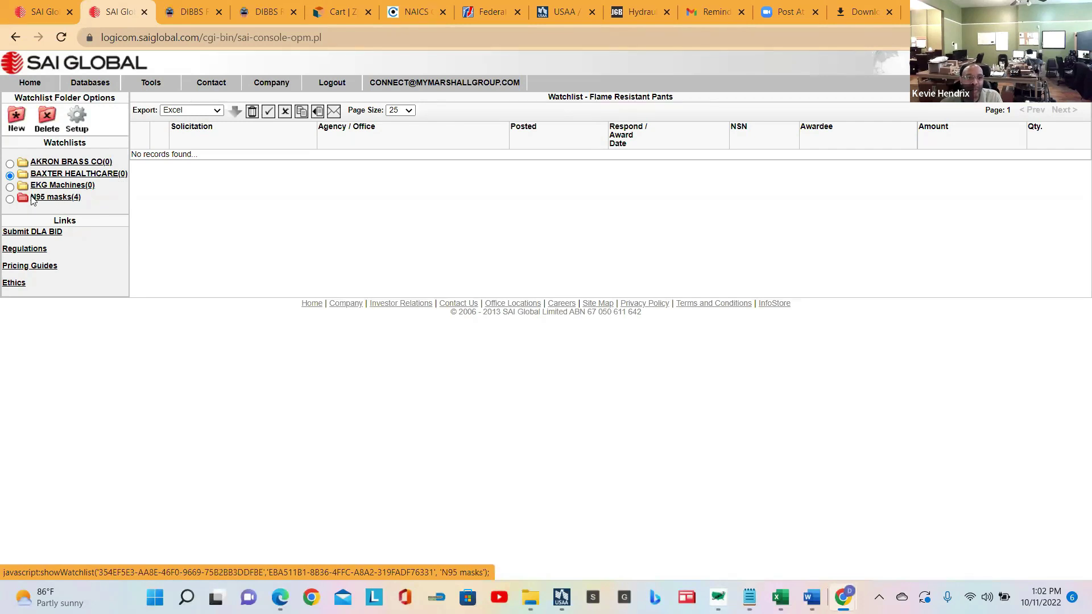
# - Load the N95 masks watchlist's four solicitations, export them to Excel, and open the downloaded .xls
pyautogui.click(11, 200)
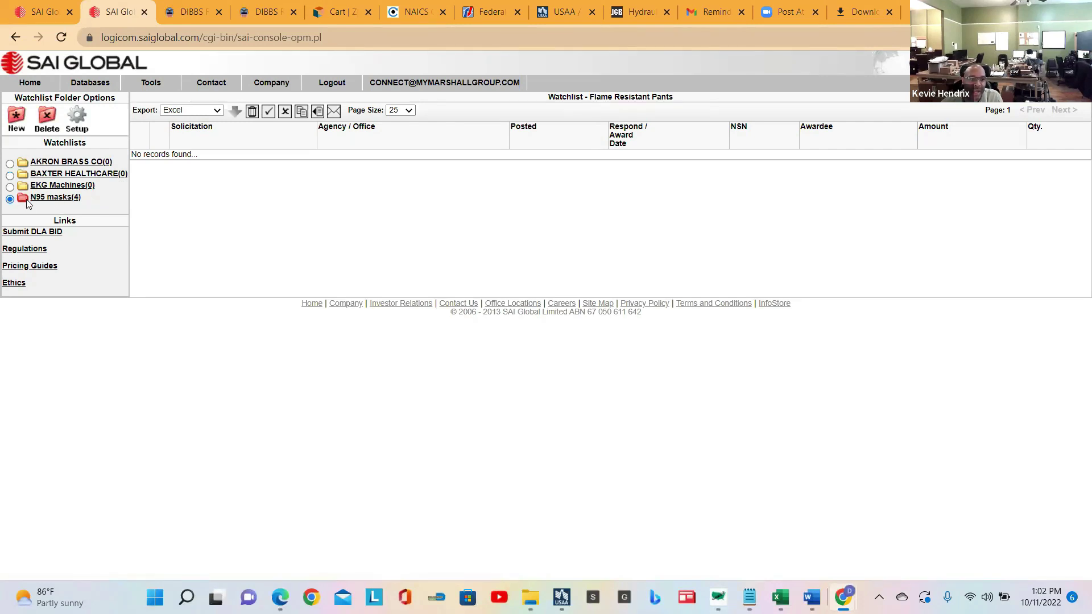
pyautogui.click(56, 199)
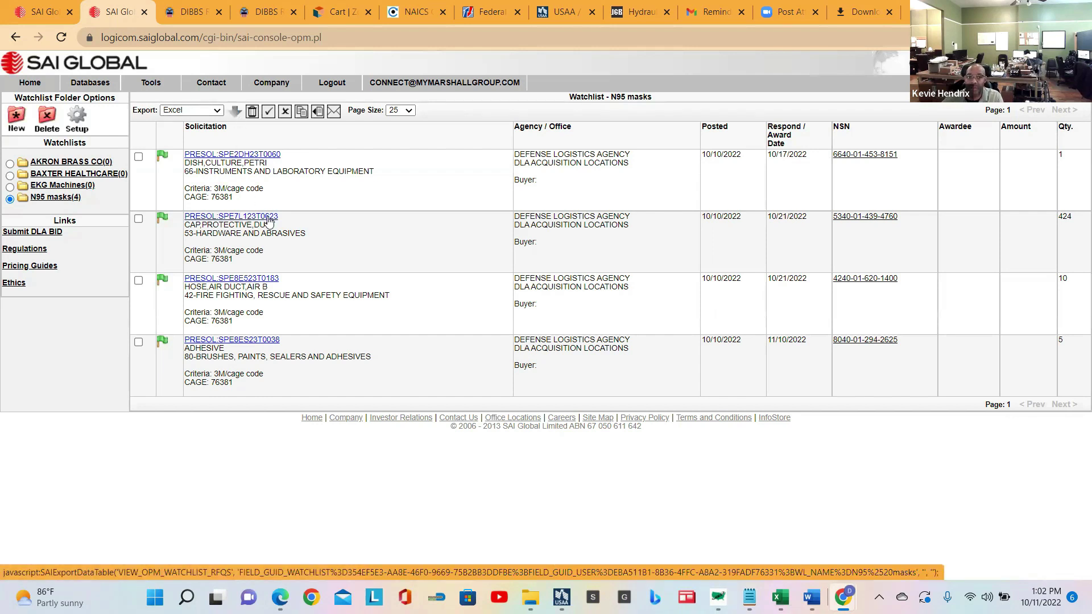
pyautogui.click(235, 112)
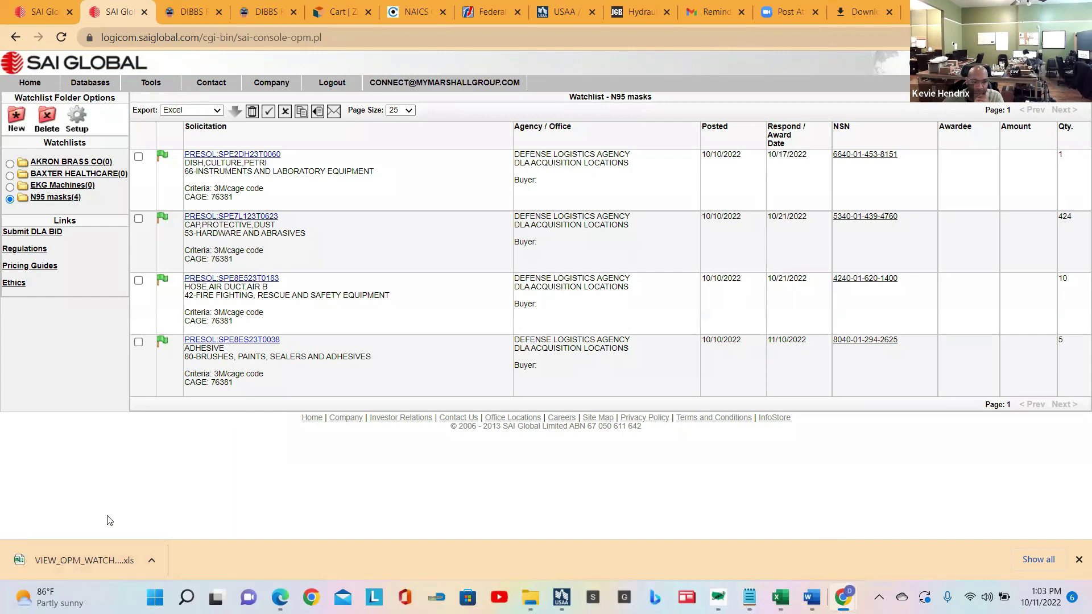
pyautogui.click(93, 562)
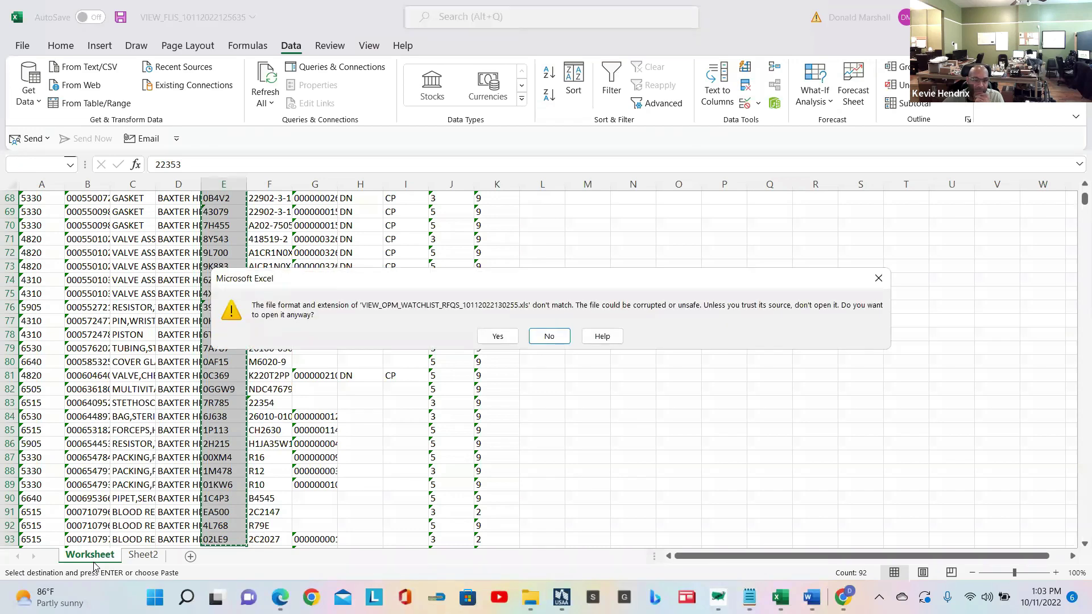
# - Open the exported VIEW_OPM_WATCHLIST_RFQS workbook for editing and copy the four solicitation rows A2:AN5
pyautogui.click(498, 336)
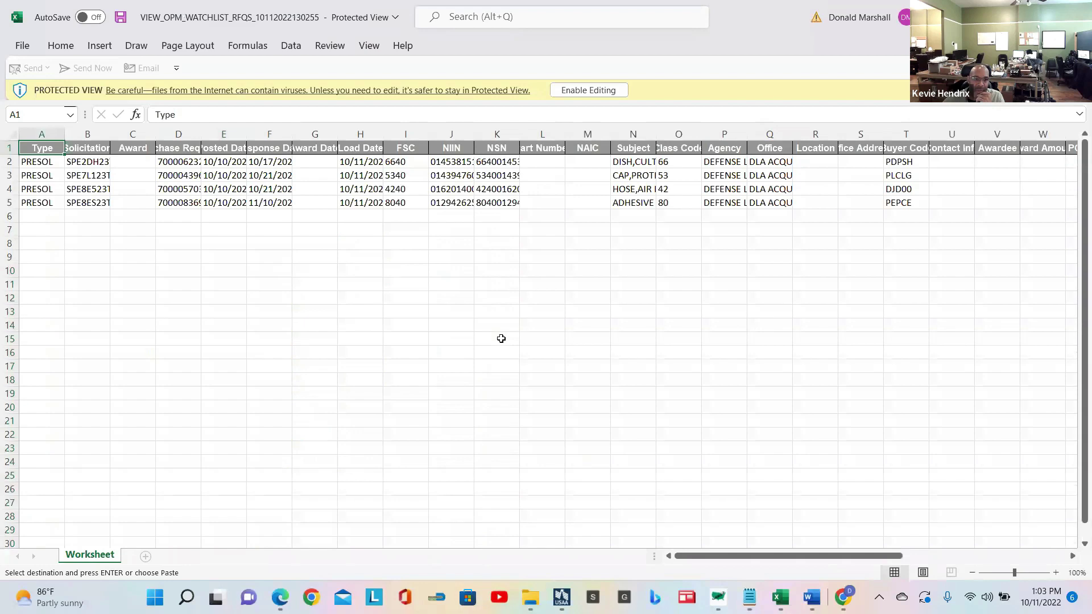
pyautogui.click(586, 91)
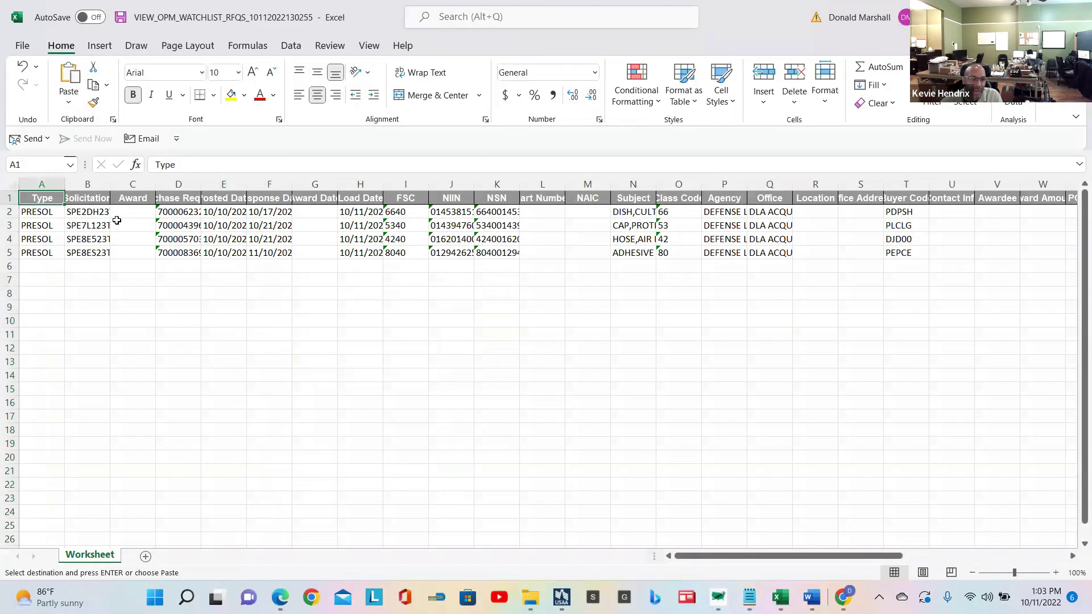
pyautogui.click(46, 214)
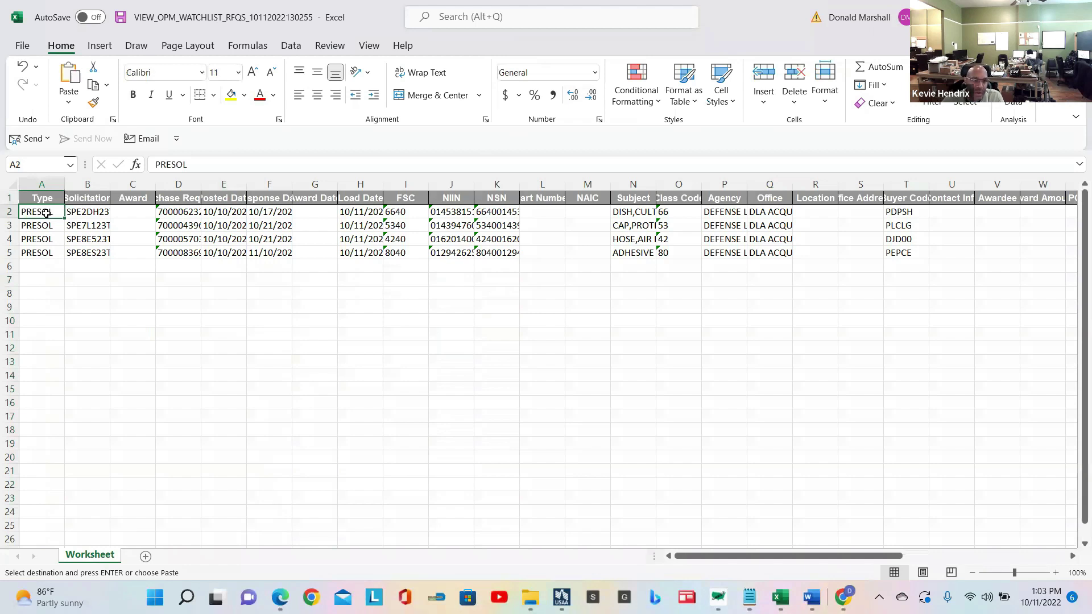
pyautogui.hotkey('shift', 'Down')
pyautogui.hotkey('shift', 'Down')
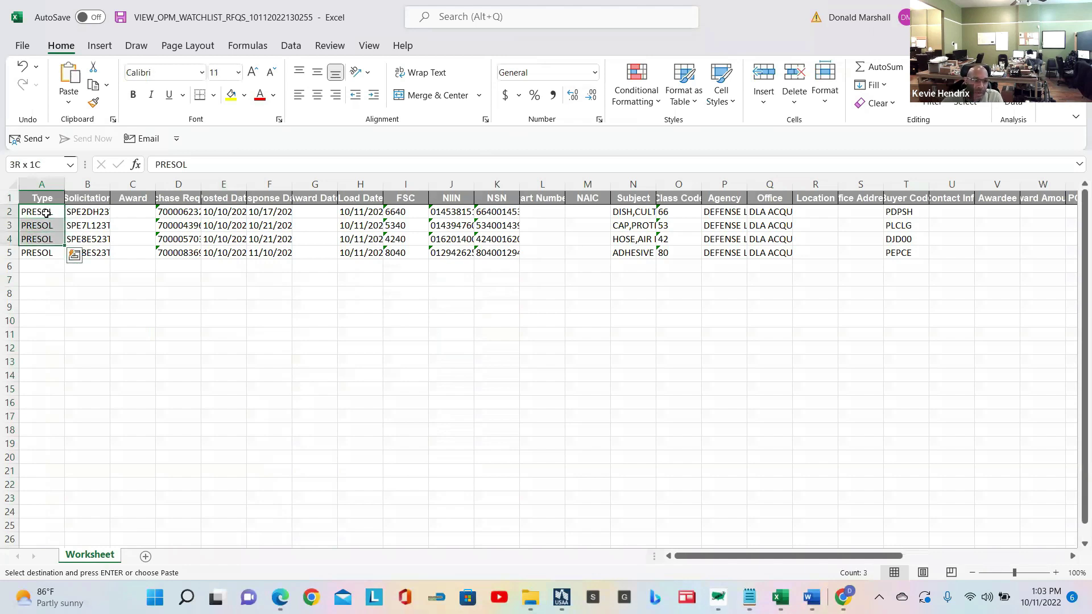
pyautogui.hotkey('shift', 'Down')
pyautogui.hotkey('ctrl', 'shift', 'Right')
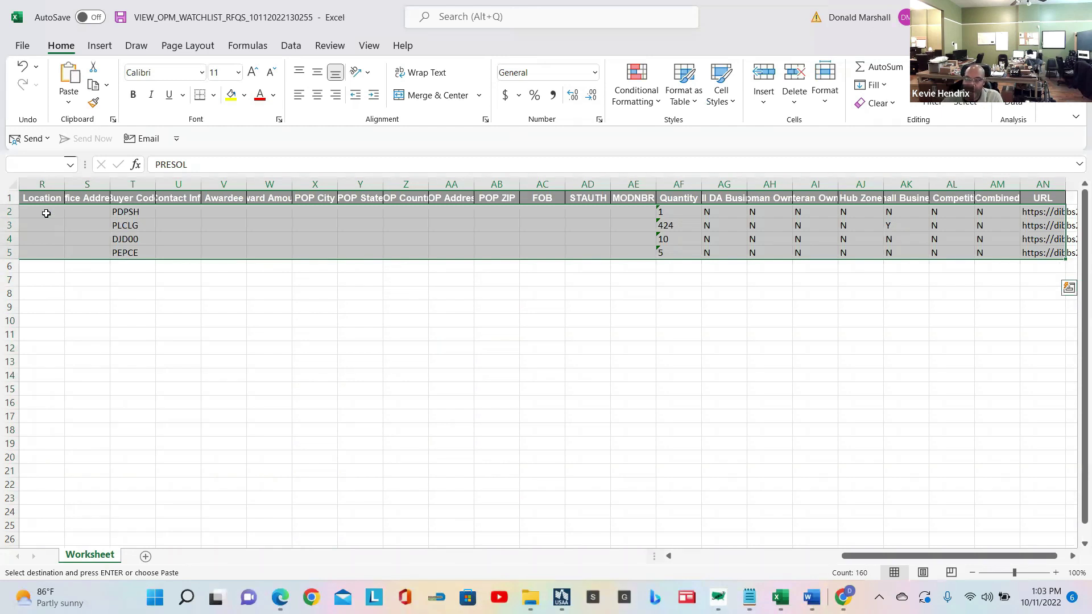
pyautogui.hotkey('ctrl', 'c')
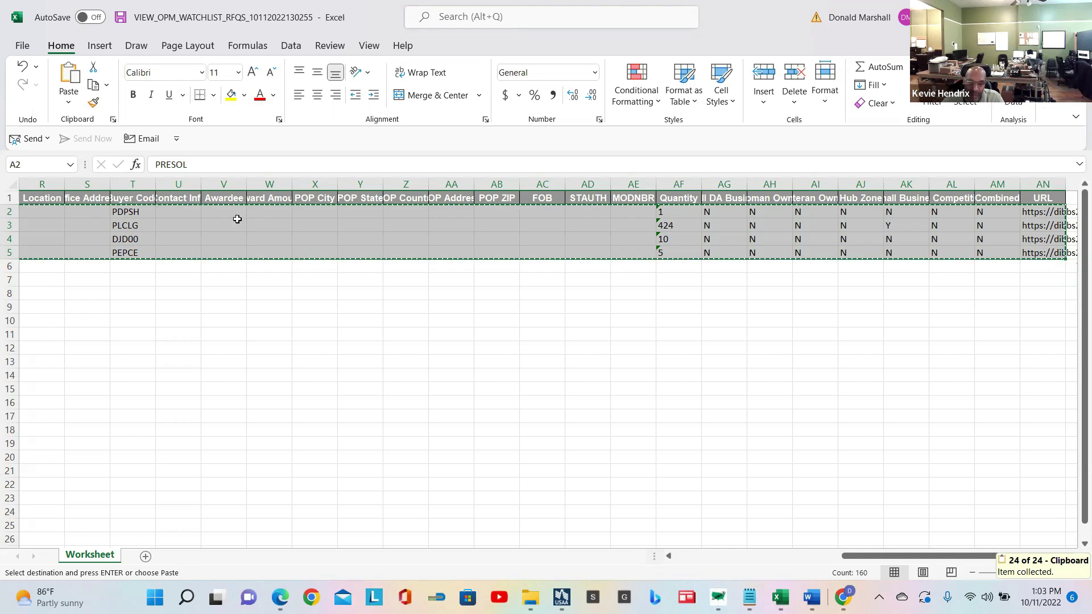
pyautogui.moveTo(780, 598)
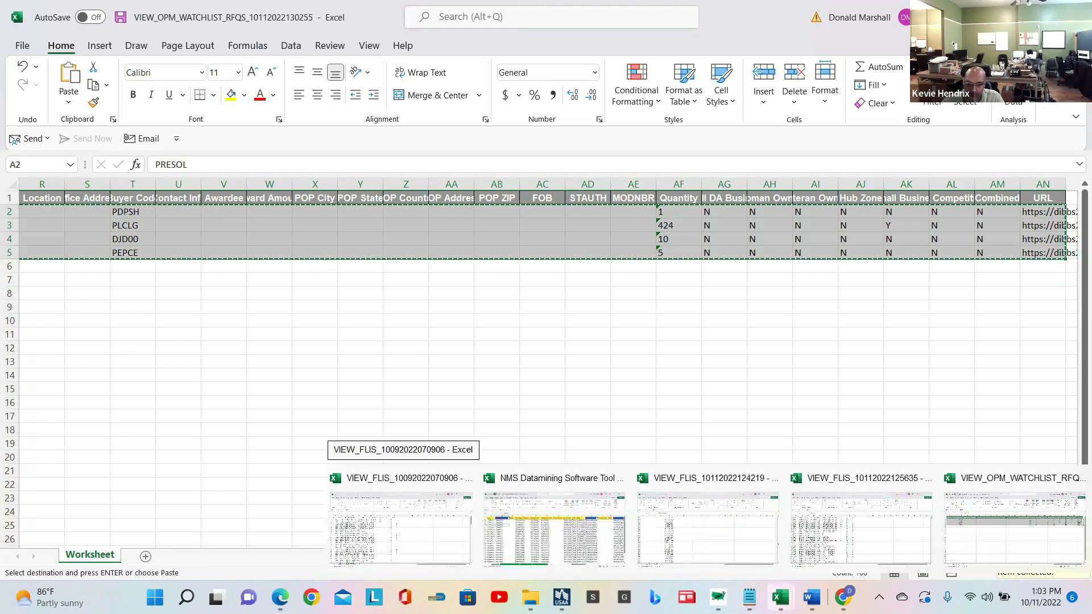
# - Paste the four copied PRESOL rows as values at A2 of the NMS Datamining RAW DATA sheet
pyautogui.click(531, 538)
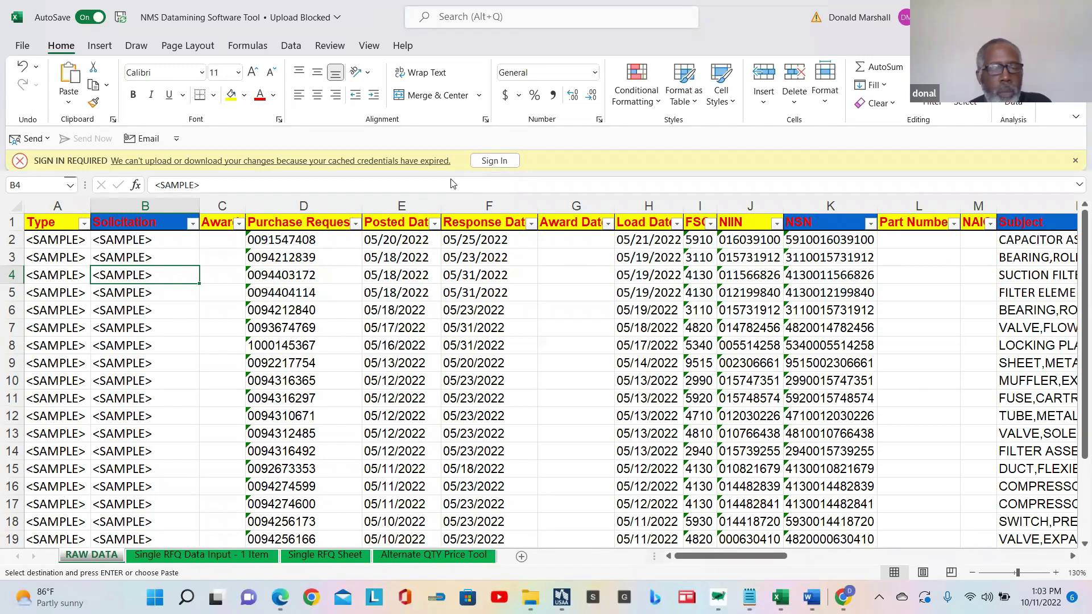
pyautogui.click(1076, 161)
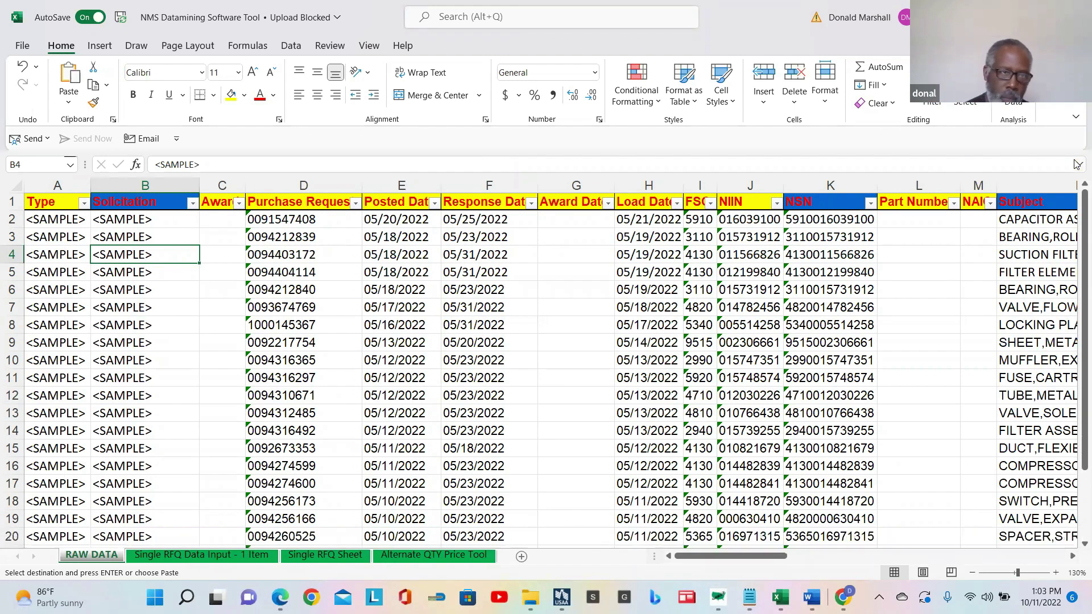
pyautogui.click(60, 221)
pyautogui.press('Up')
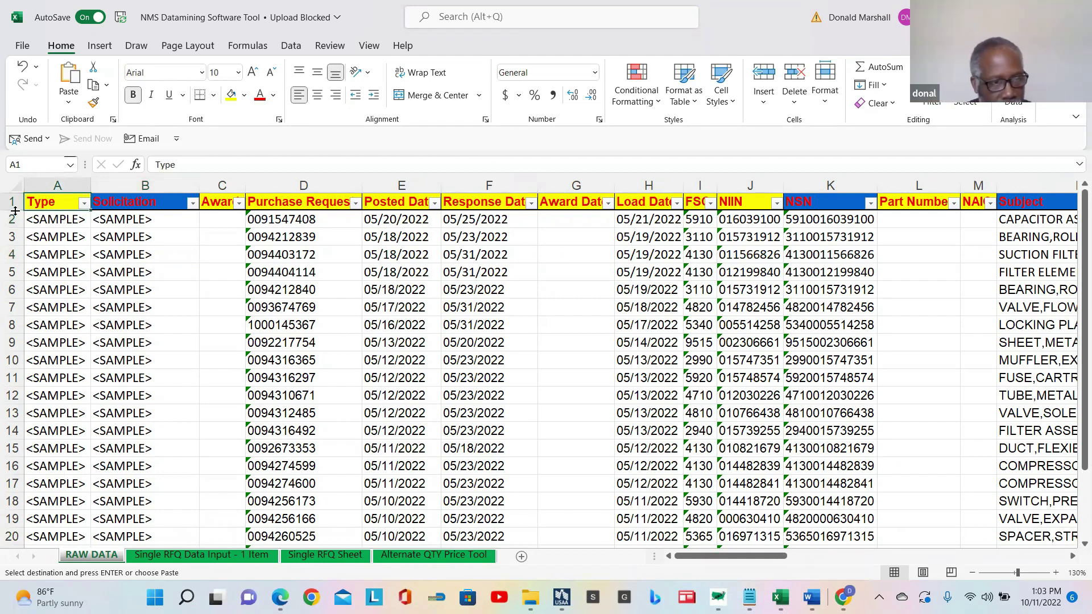
pyautogui.click(50, 220)
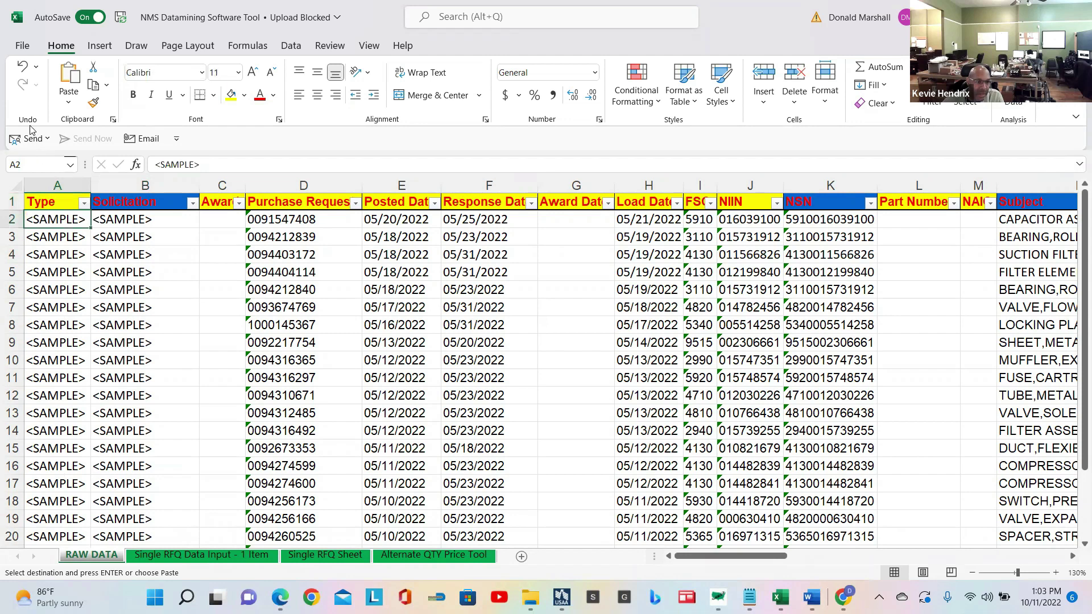
pyautogui.click(68, 102)
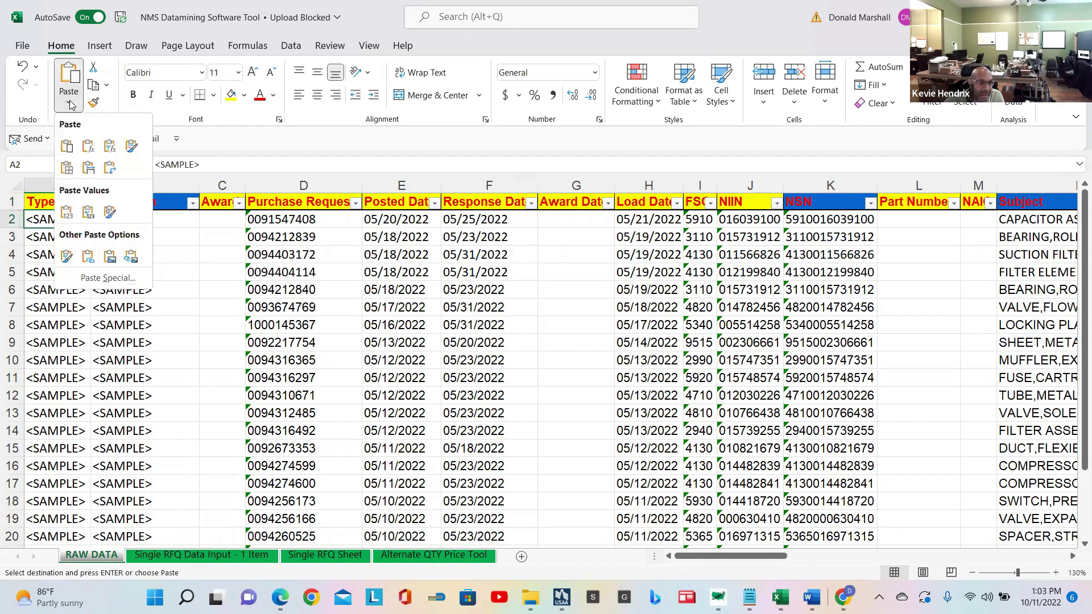
pyautogui.click(67, 212)
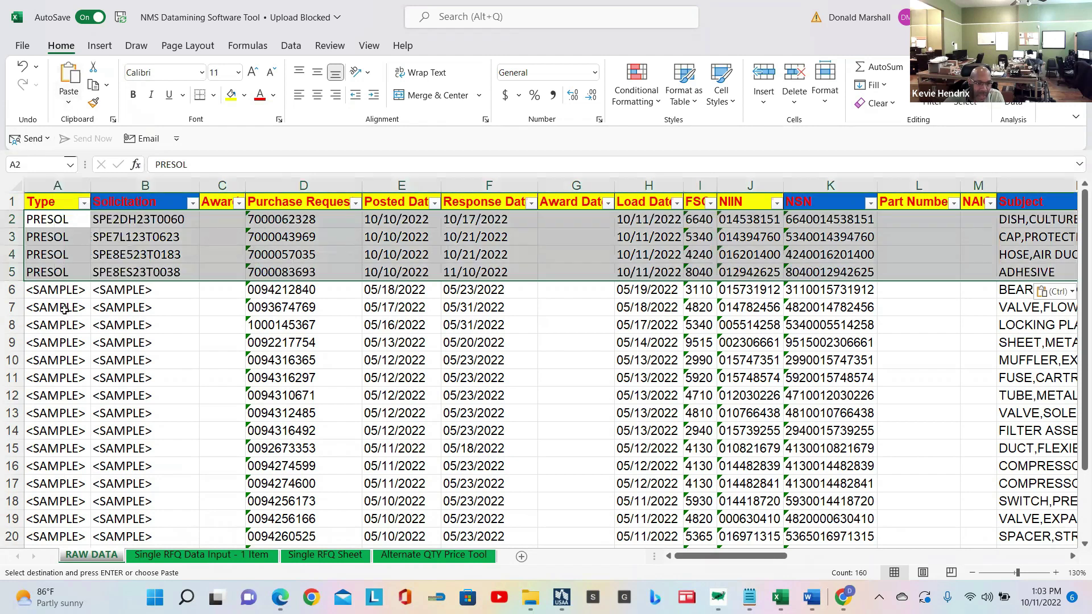
# - Clear the leftover sample rows A6:AN25 below the pasted solicitations
pyautogui.click(60, 289)
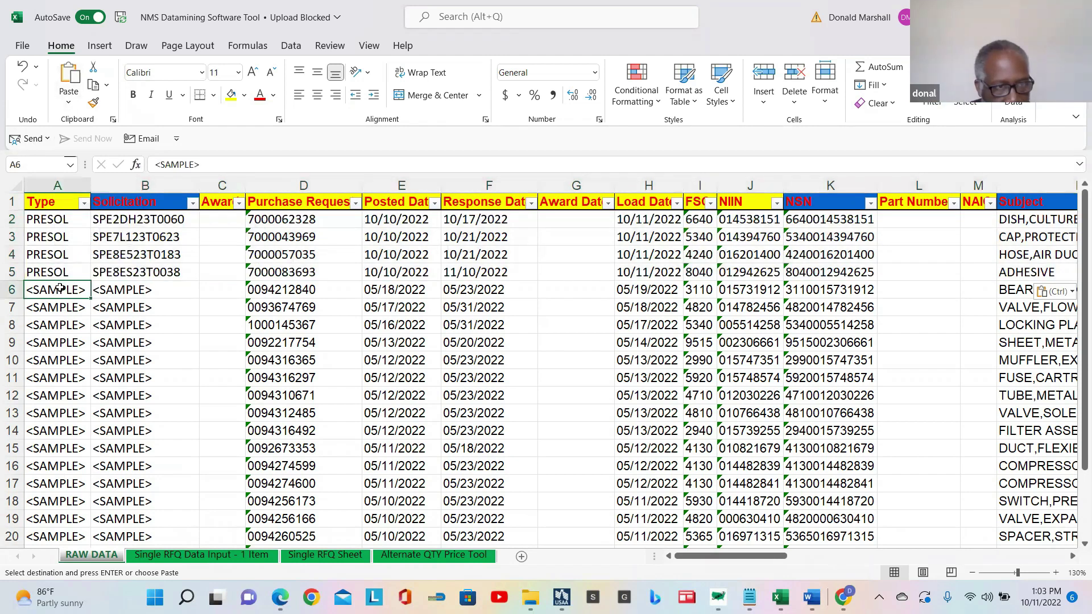
pyautogui.hotkey('ctrl', 'shift', 'Down')
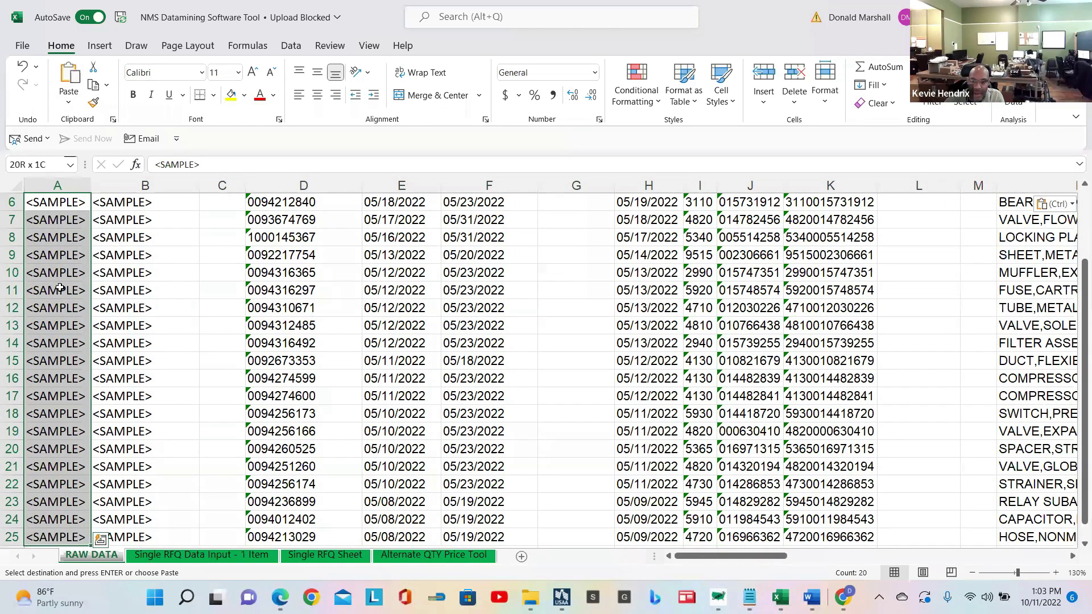
pyautogui.hotkey('ctrl', 'shift', 'Right')
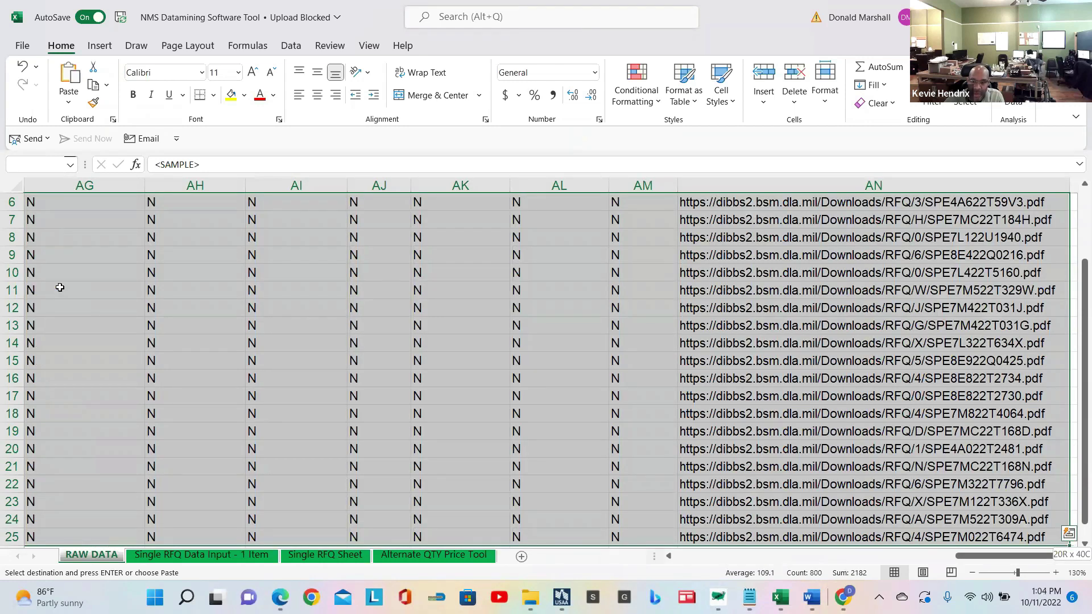
pyautogui.press('Delete')
pyautogui.hotkey('ctrl', 'Home')
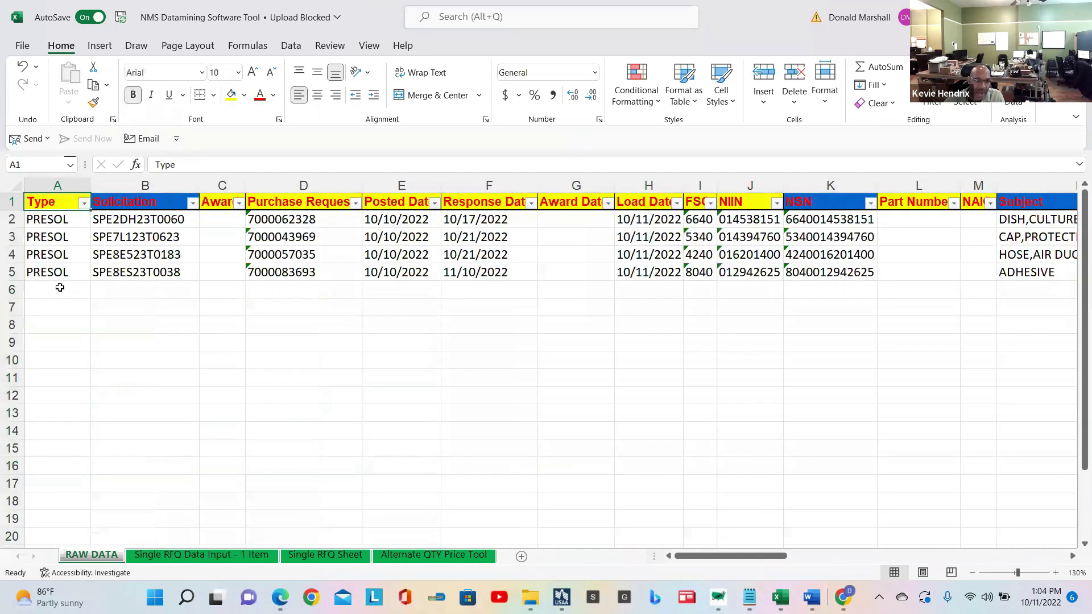
pyautogui.click(141, 219)
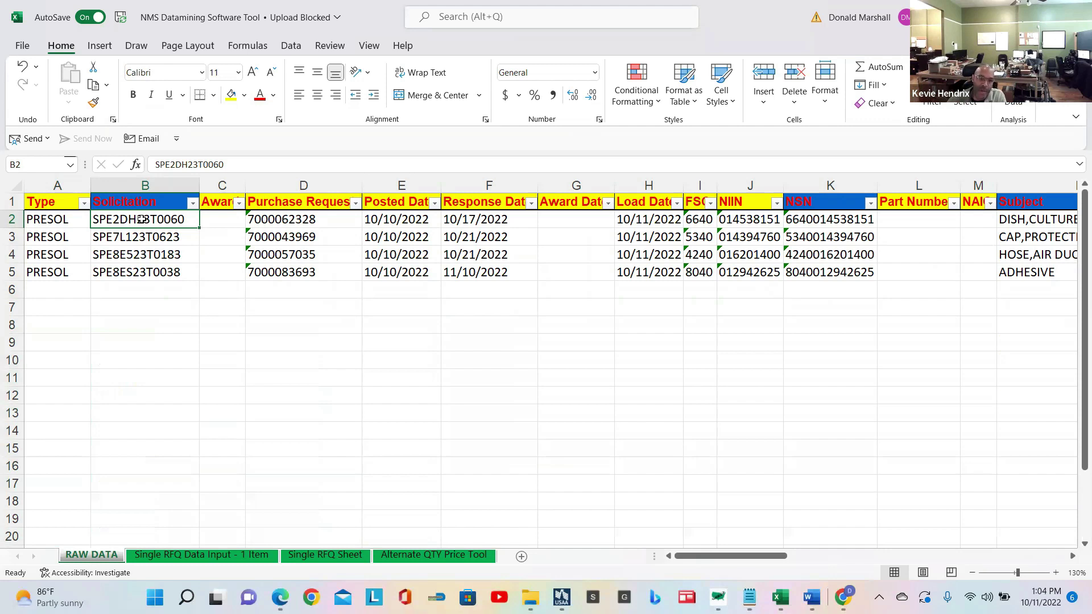
pyautogui.press('Right')
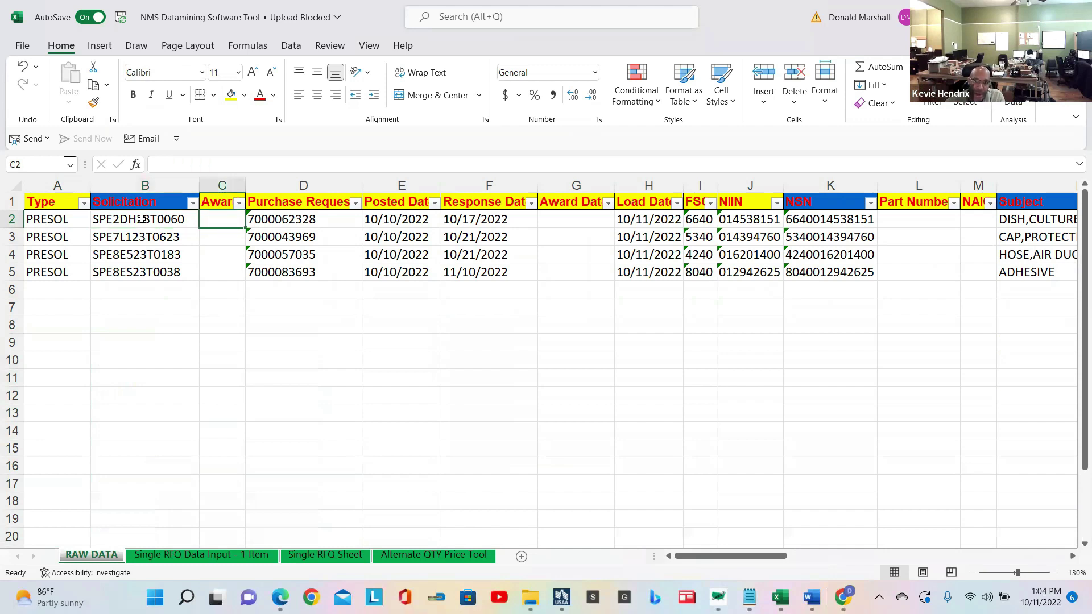
pyautogui.press('Right')
pyautogui.press('Right')
pyautogui.press('Right')
pyautogui.press('Right')
pyautogui.press('Right')
pyautogui.press('Right')
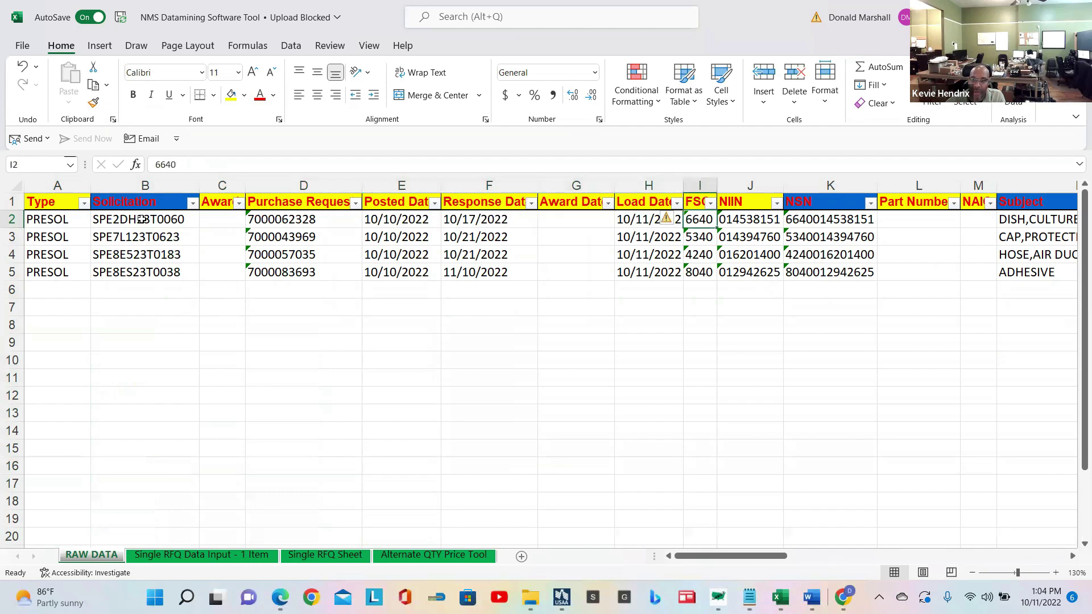
pyautogui.press('Right')
pyautogui.press('Right')
pyautogui.press('Right')
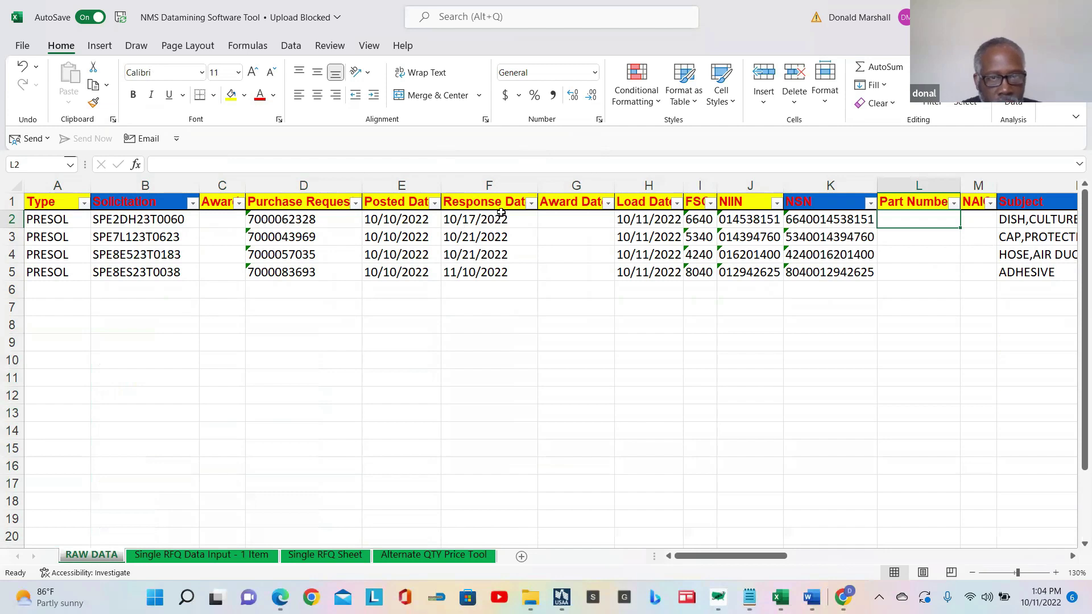
pyautogui.click(531, 205)
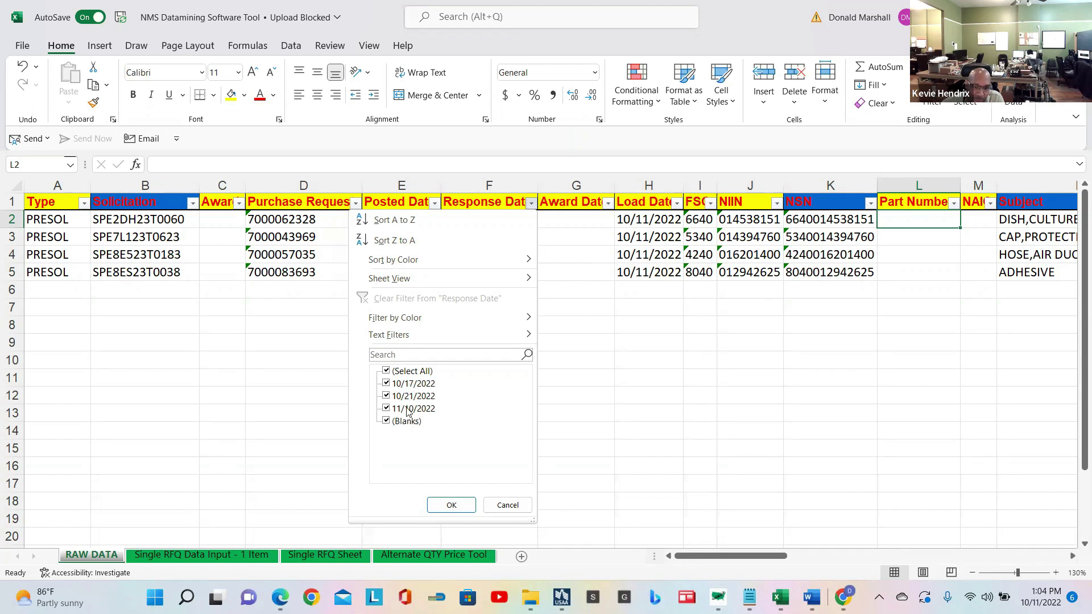
pyautogui.click(508, 506)
pyautogui.click(792, 238)
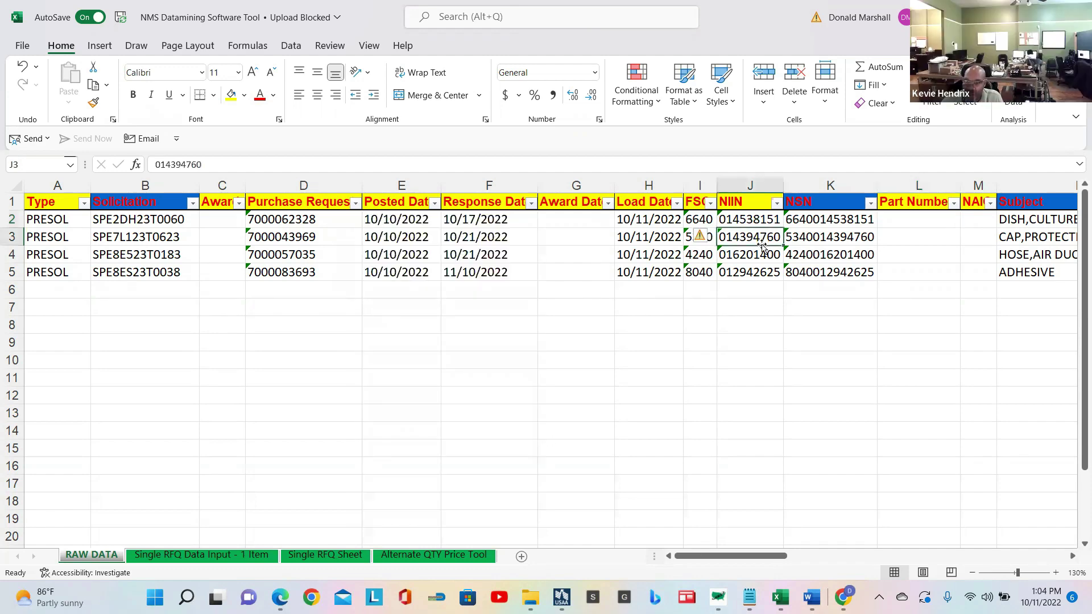
pyautogui.press('Right')
pyautogui.press('Right')
pyautogui.press('Right')
pyautogui.press('Right')
pyautogui.press('Right')
pyautogui.press('Right')
pyautogui.press('Right')
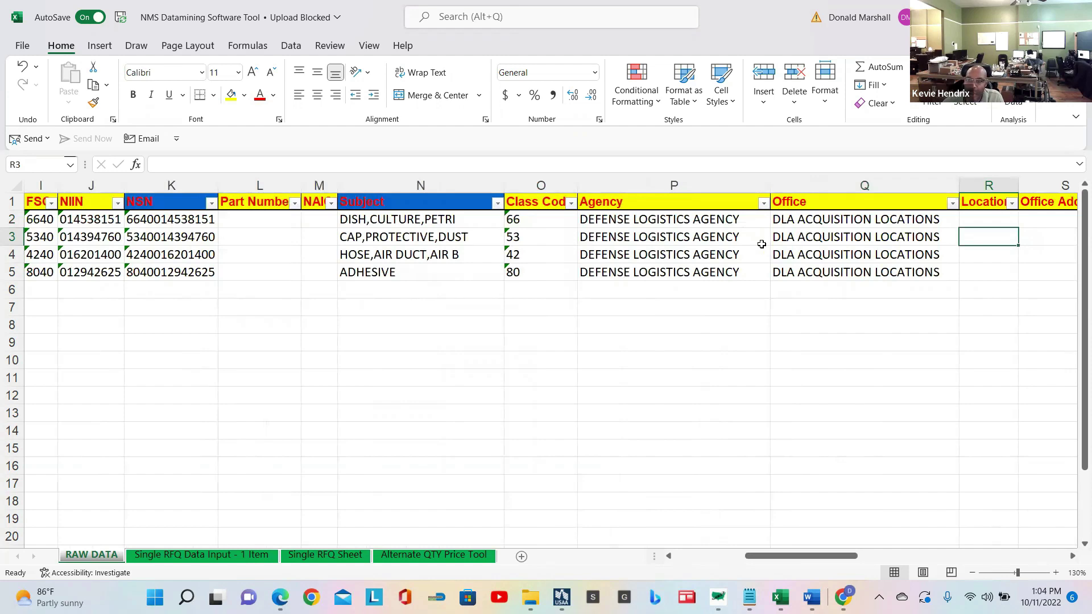
pyautogui.press('Right')
pyautogui.press('Right')
pyautogui.press('Right')
pyautogui.press('Right')
pyautogui.press('Right')
pyautogui.press('Right')
pyautogui.press('Right')
pyautogui.press('Right')
pyautogui.press('Right')
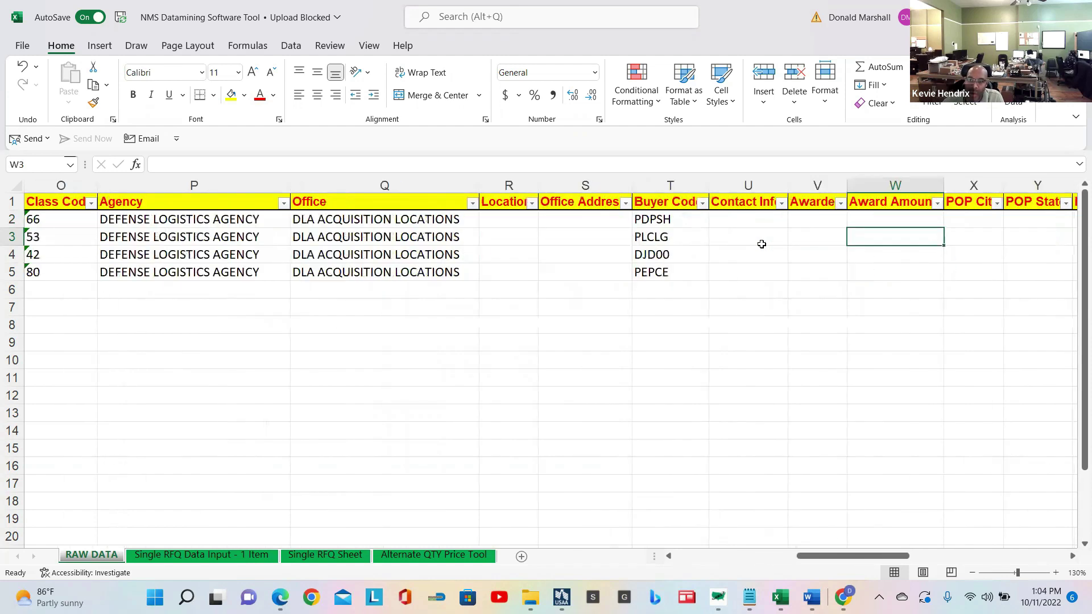
pyautogui.press('Right')
pyautogui.press('Right')
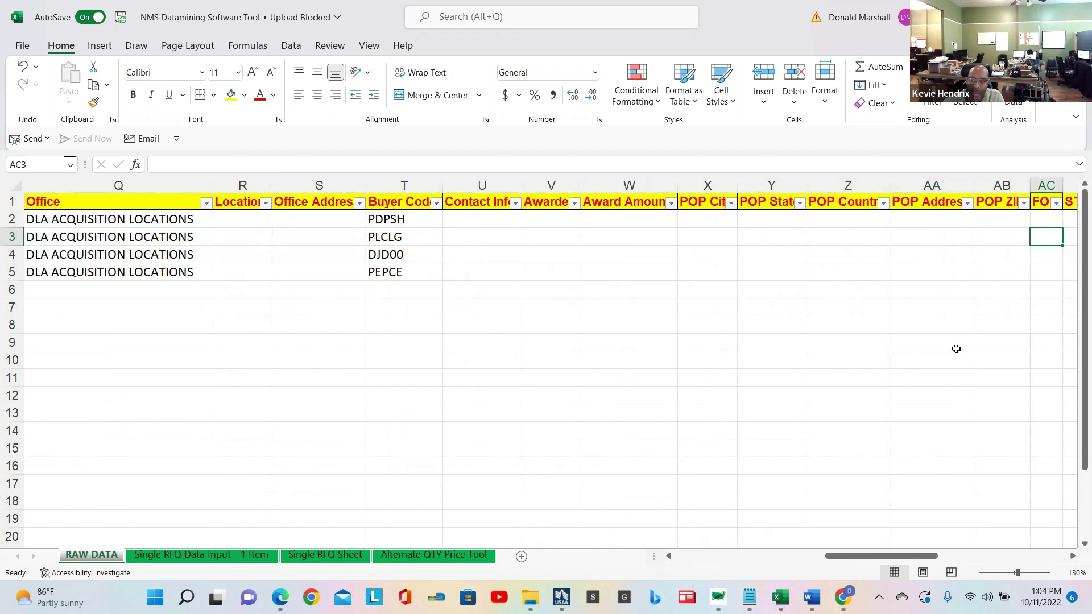
pyautogui.click(421, 237)
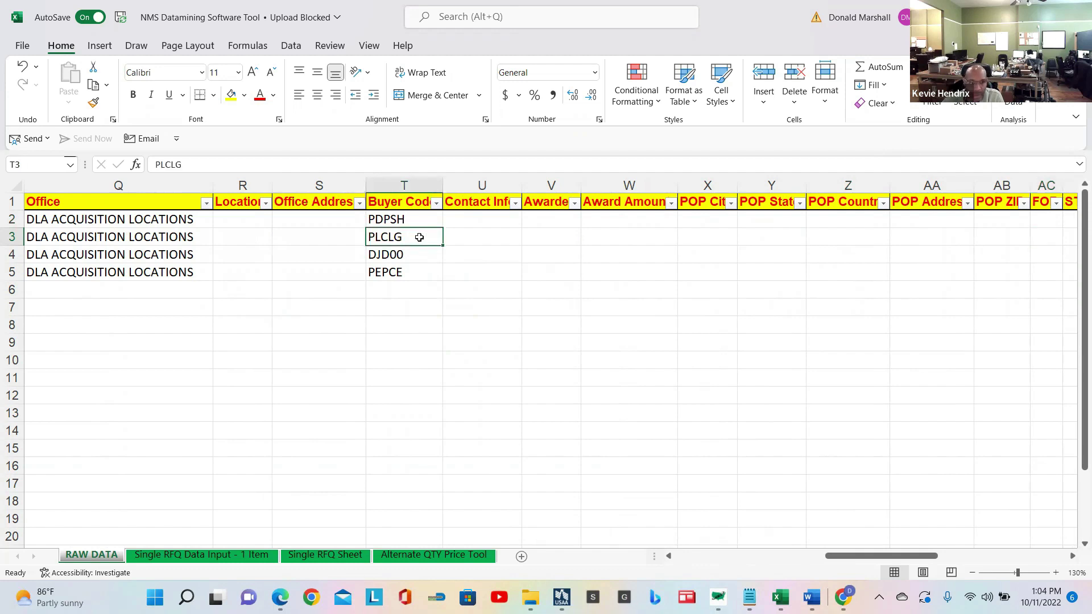
pyautogui.hotkey('ctrl', 'Home')
pyautogui.press('Down')
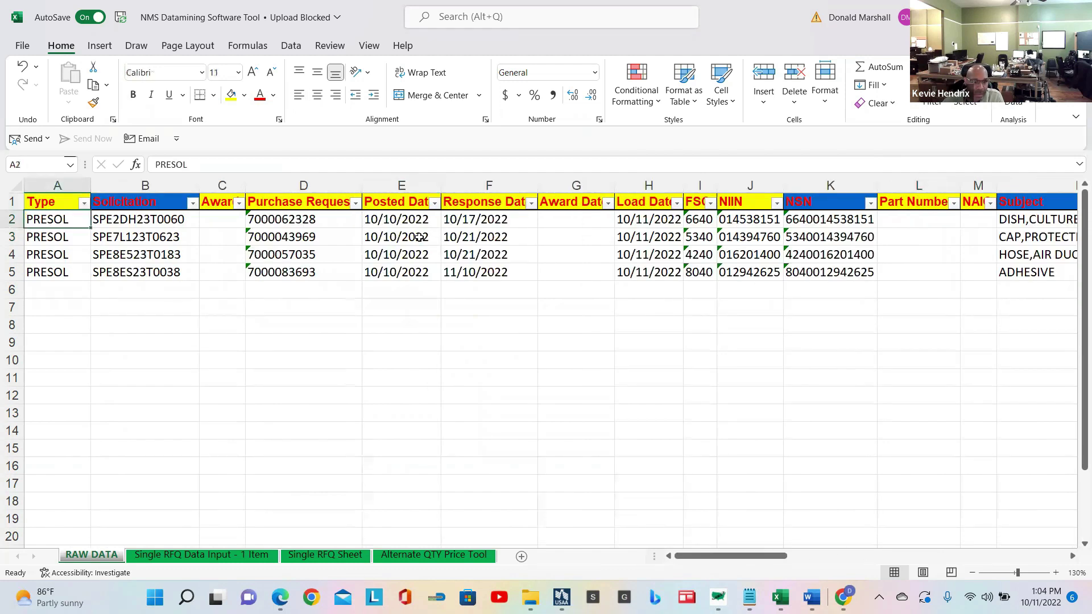
pyautogui.hotkey('ctrl', 'Right')
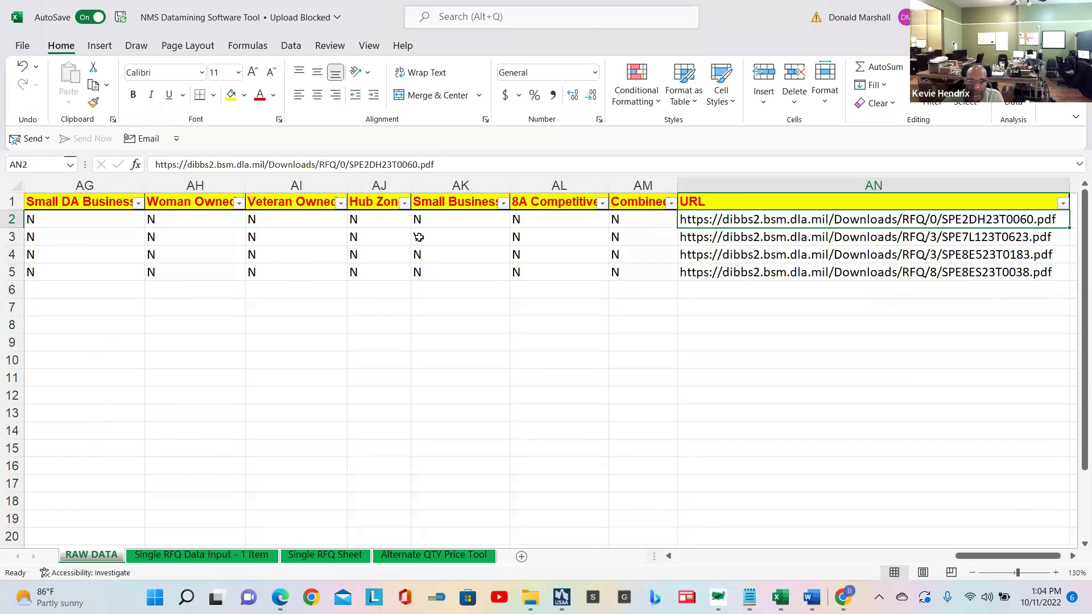
pyautogui.press('Left')
pyautogui.press('Left')
pyautogui.press('Left')
pyautogui.press('Left')
pyautogui.press('Left')
pyautogui.press('Left')
pyautogui.press('Left')
pyautogui.press('Left')
pyautogui.press('Left')
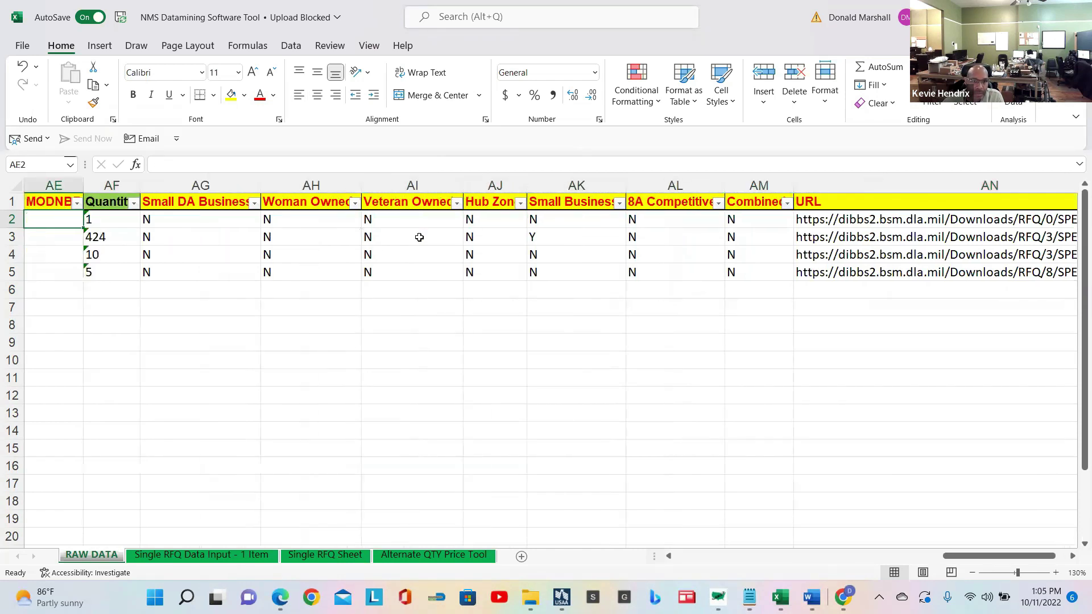
pyautogui.press('Left')
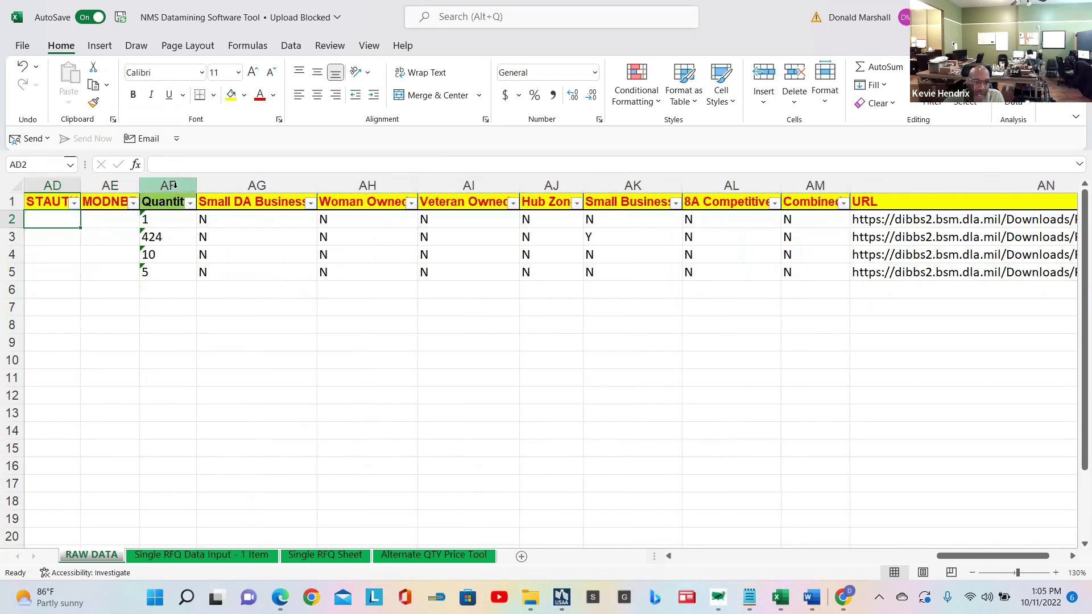
pyautogui.click(179, 182)
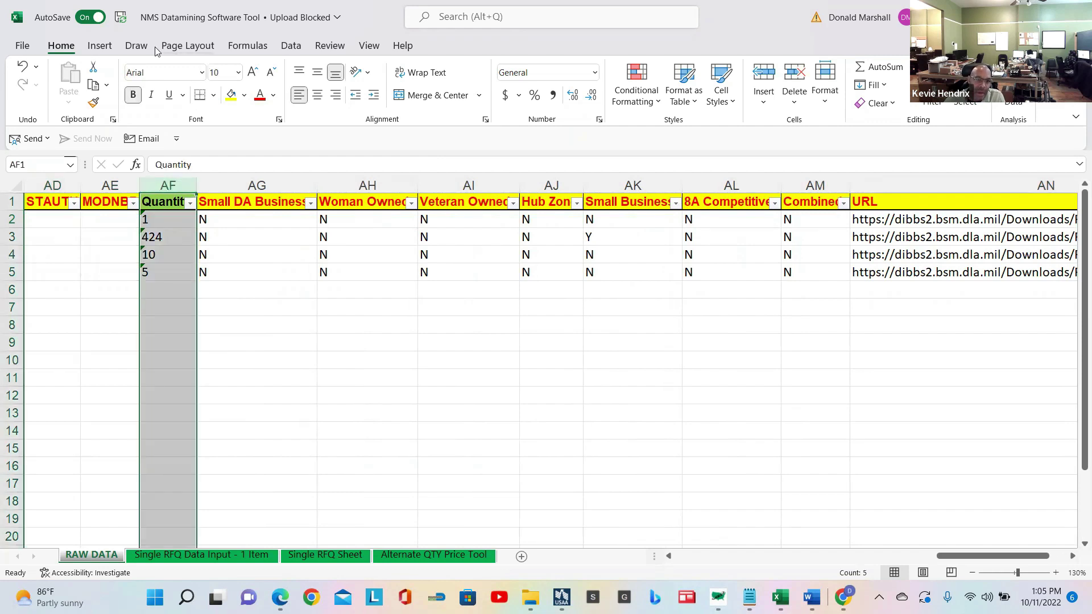
# - Convert the column AF quantities (1, 424, 10, 5) to real numbers with Text to Columns, totalling 440
pyautogui.click(287, 47)
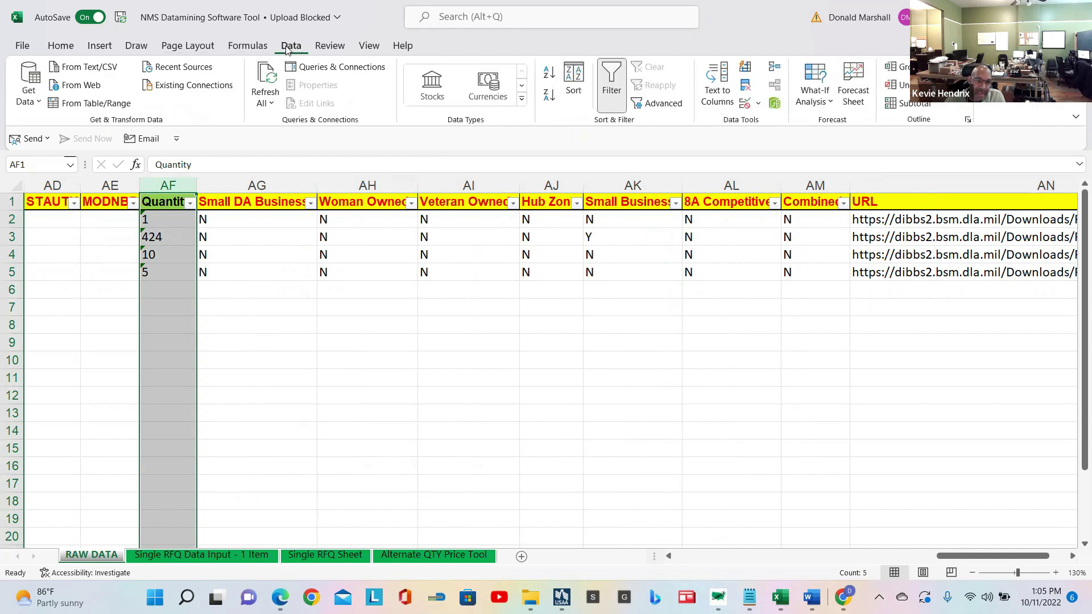
pyautogui.click(718, 86)
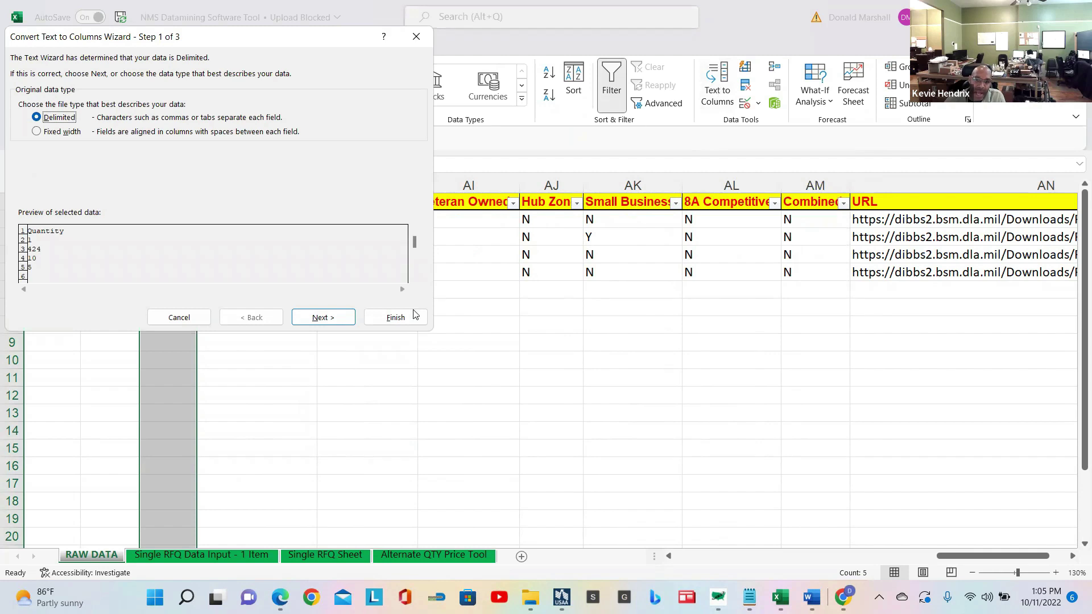
pyautogui.click(395, 318)
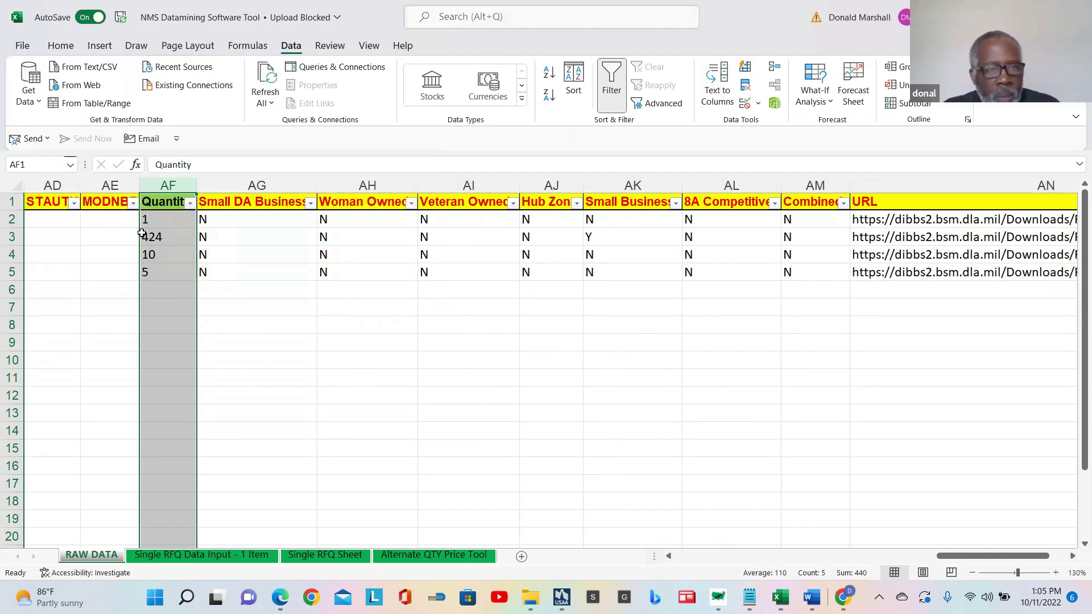
pyautogui.click(153, 271)
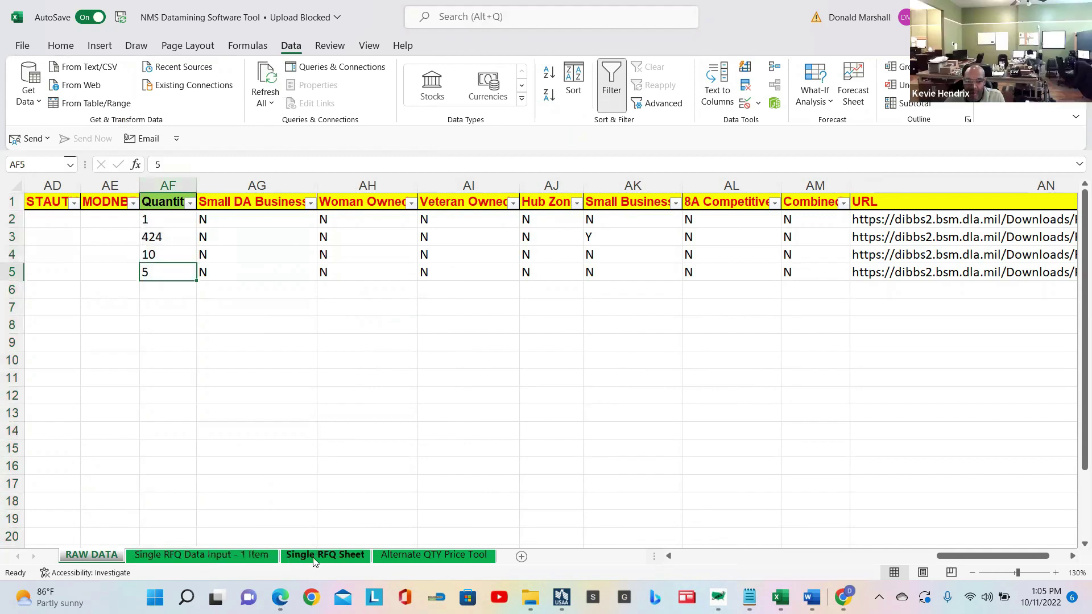
pyautogui.click(153, 220)
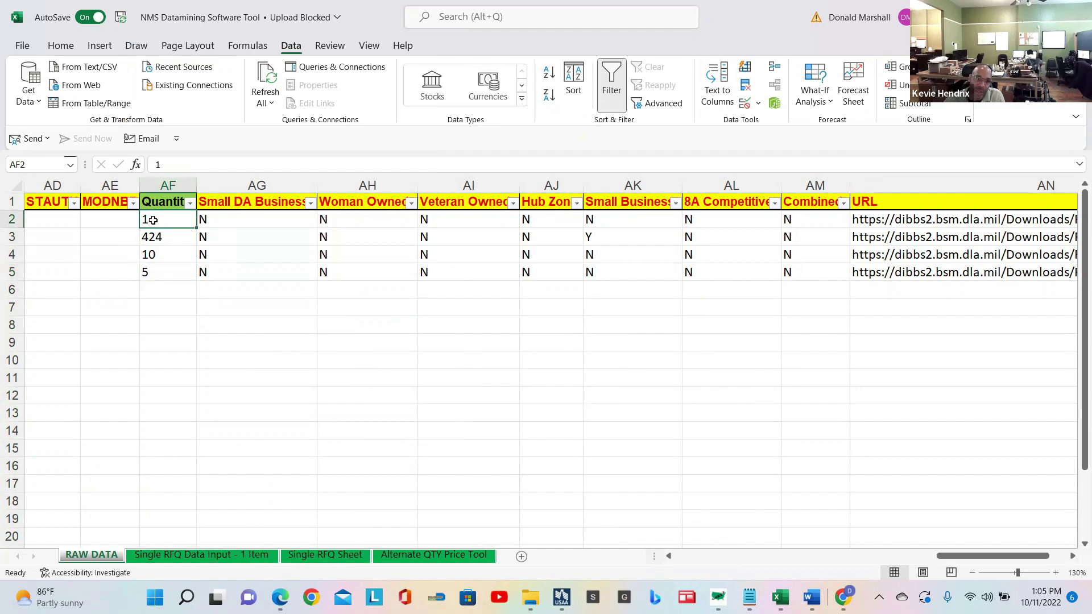
pyautogui.hotkey('ctrl', 'Home')
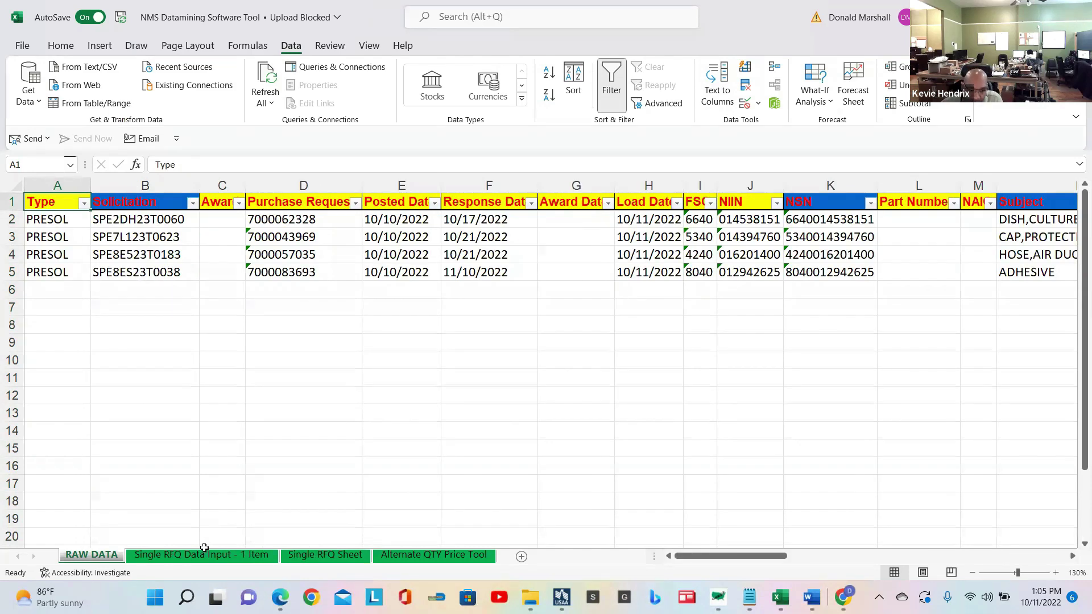
# - On the Single RFQ Data Input - 1 Item sheet, replace <SAMPLE> in E11 with N95 Opps
pyautogui.click(204, 555)
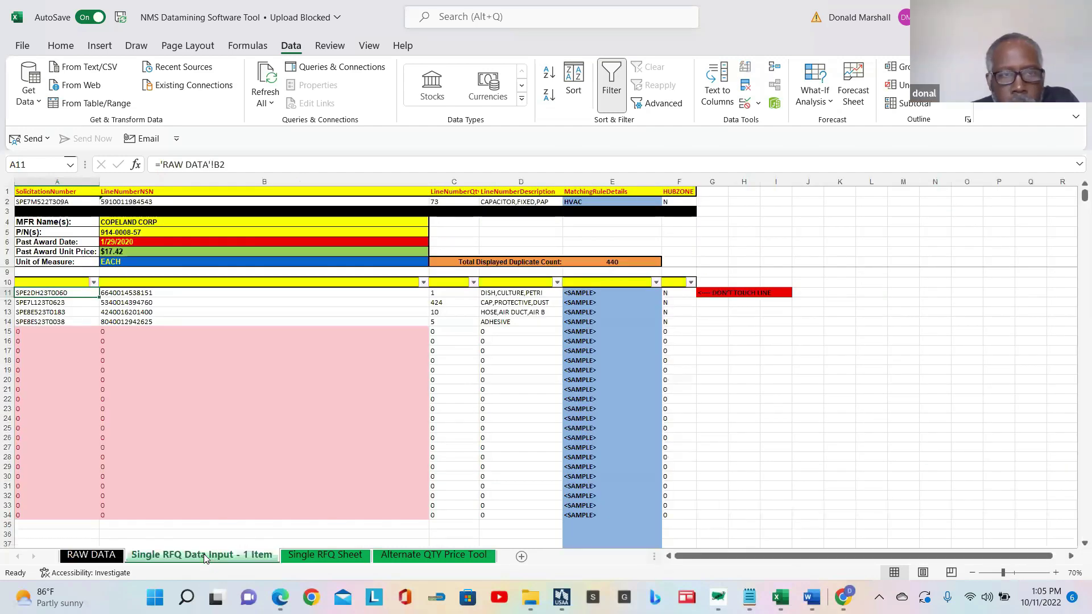
pyautogui.click(65, 298)
pyautogui.click(67, 291)
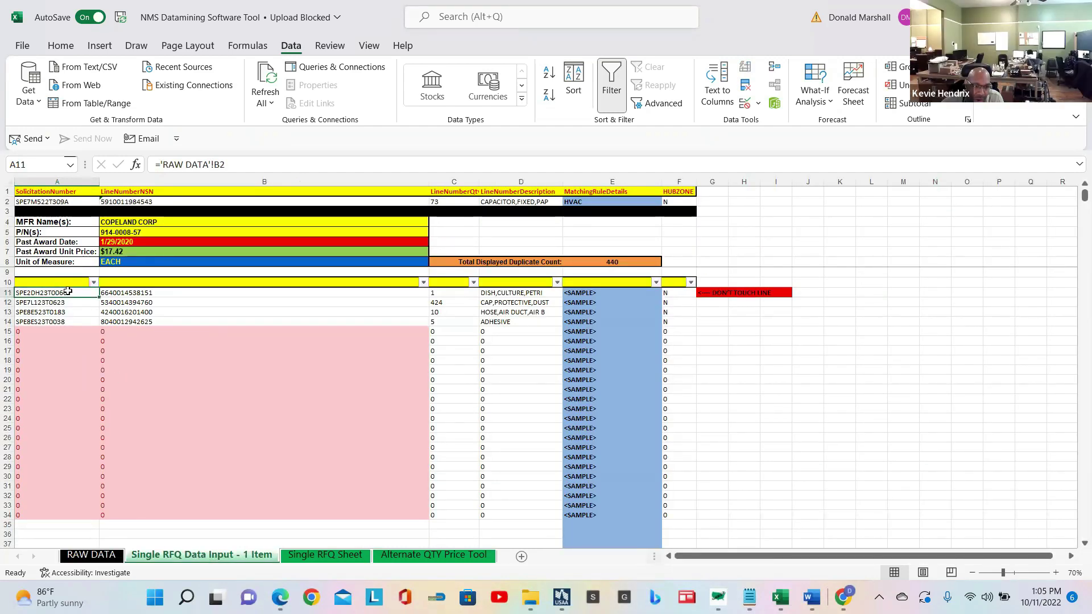
pyautogui.hotkey('shift', 'Right')
pyautogui.hotkey('shift', 'Right')
pyautogui.hotkey('shift', 'Right')
pyautogui.hotkey('shift', 'Right')
pyautogui.hotkey('shift', 'Right')
pyautogui.hotkey('shift', 'Right')
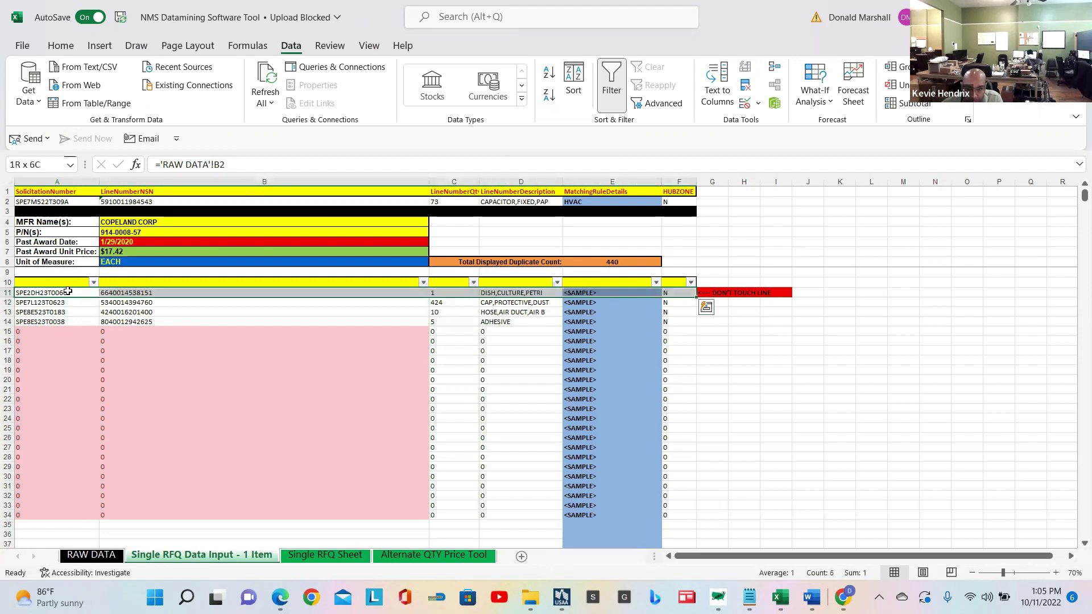
pyautogui.hotkey('shift', 'Left')
pyautogui.hotkey('shift', 'Left')
pyautogui.hotkey('shift', 'Left')
pyautogui.hotkey('shift', 'Left')
pyautogui.hotkey('shift', 'Left')
pyautogui.hotkey('shift', 'Left')
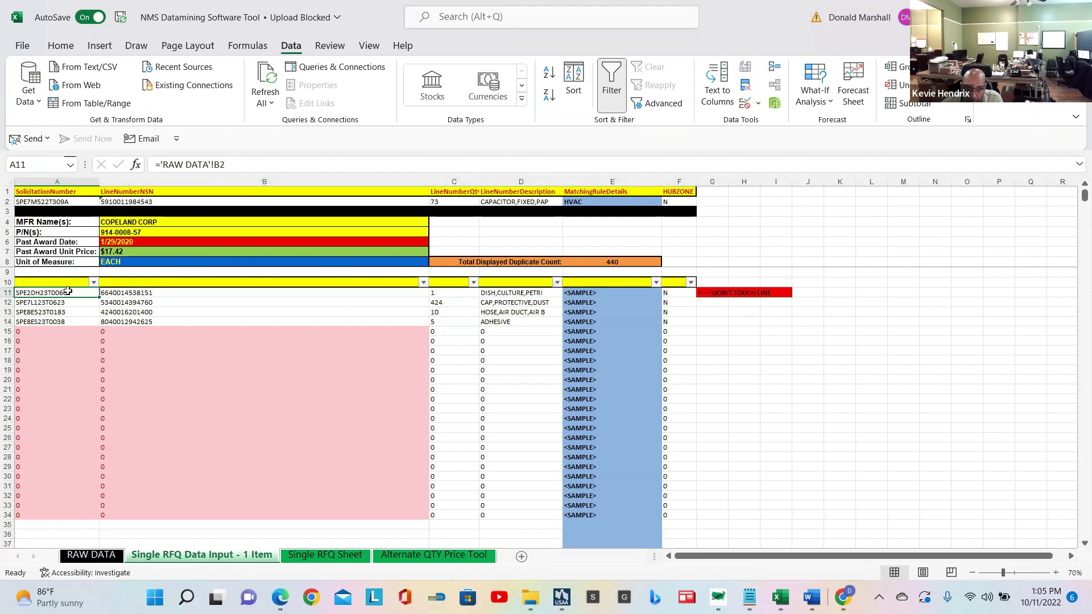
pyautogui.press('Right')
pyautogui.press('Right')
pyautogui.press('Right')
pyautogui.press('Right')
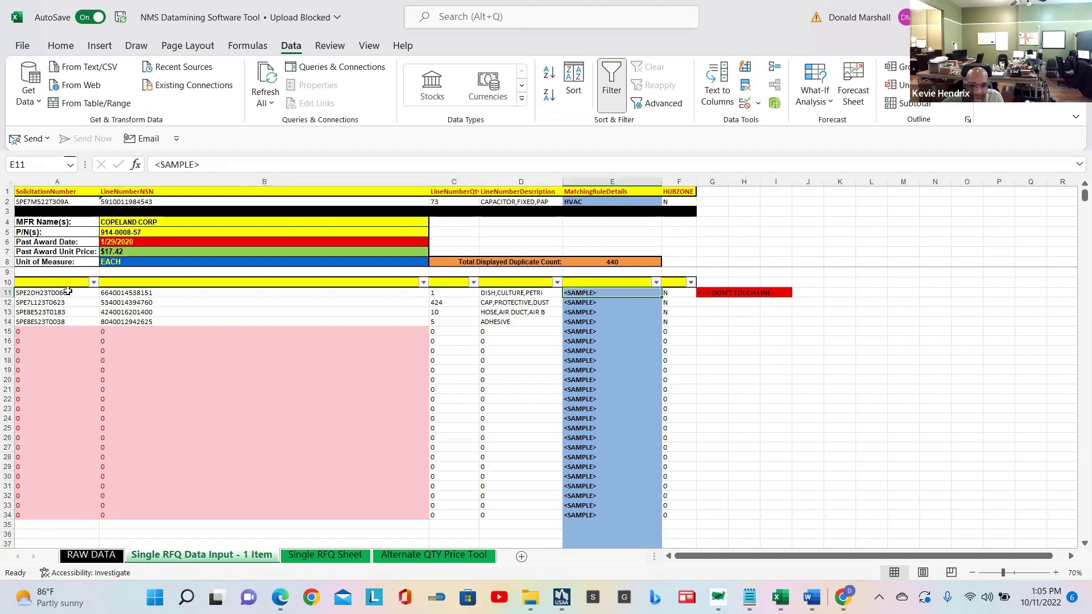
pyautogui.write('N')
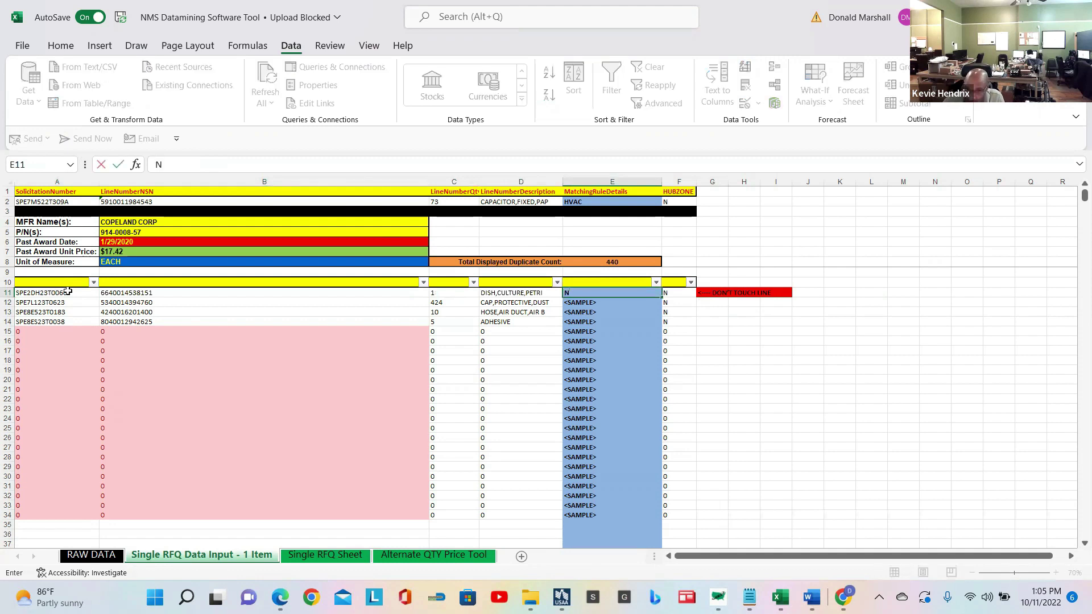
pyautogui.write('95')
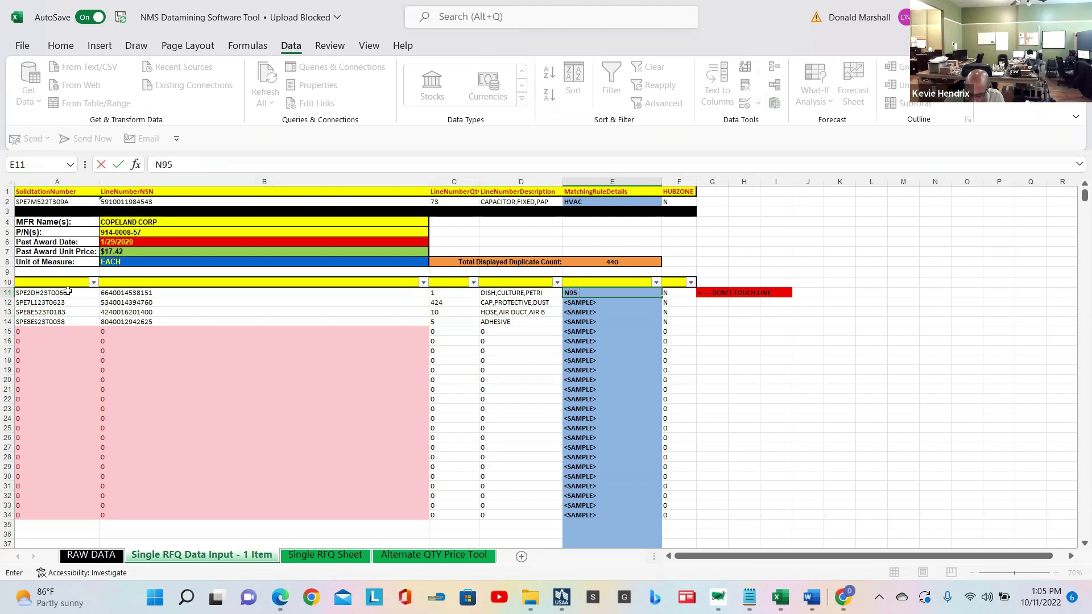
pyautogui.write(' Opps')
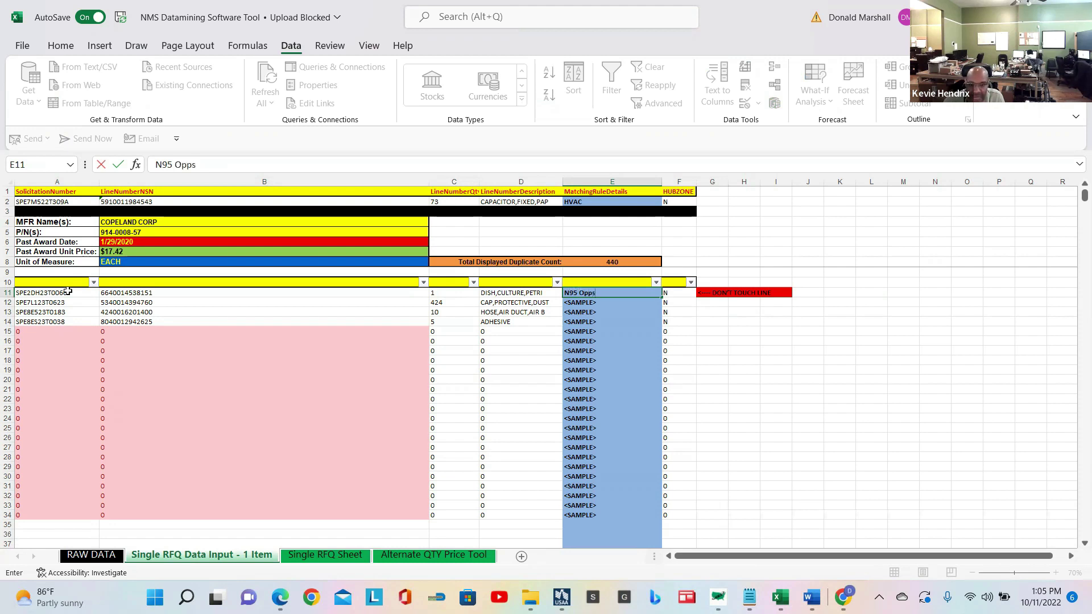
pyautogui.press('Return')
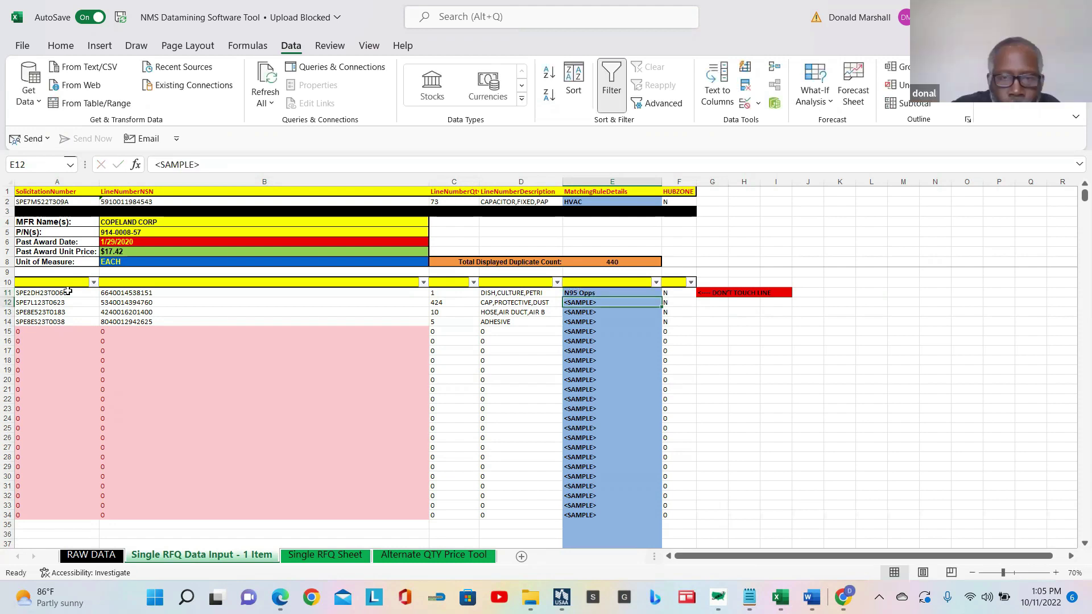
pyautogui.press('Up')
pyautogui.press('Left')
pyautogui.press('Left')
pyautogui.press('Left')
pyautogui.press('Left')
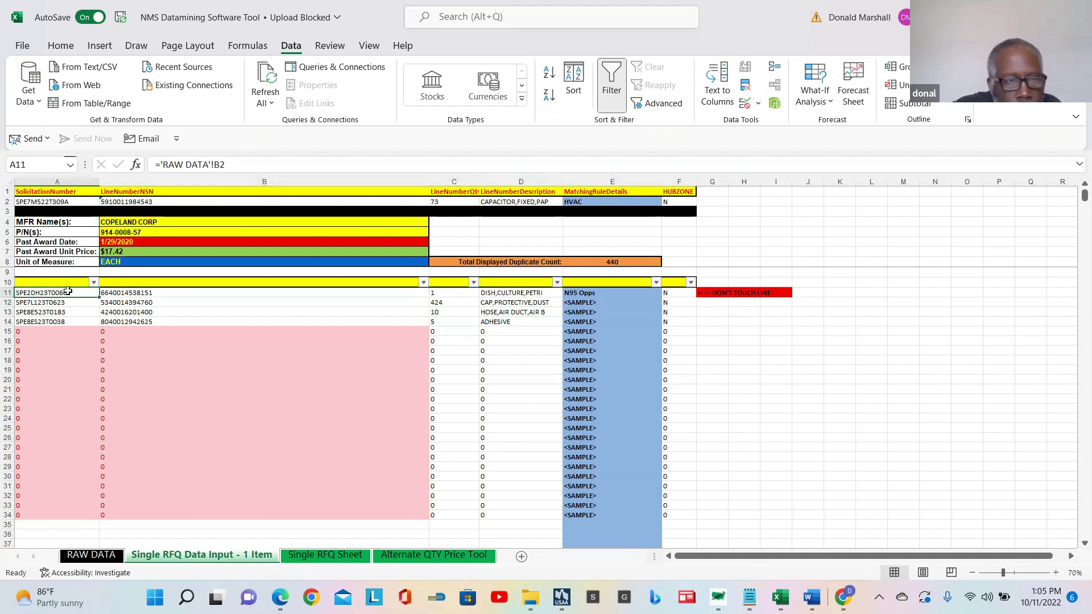
pyautogui.hotkey('shift', 'Right')
pyautogui.hotkey('shift', 'Right')
pyautogui.hotkey('shift', 'Right')
pyautogui.hotkey('shift', 'Right')
pyautogui.hotkey('shift', 'Right')
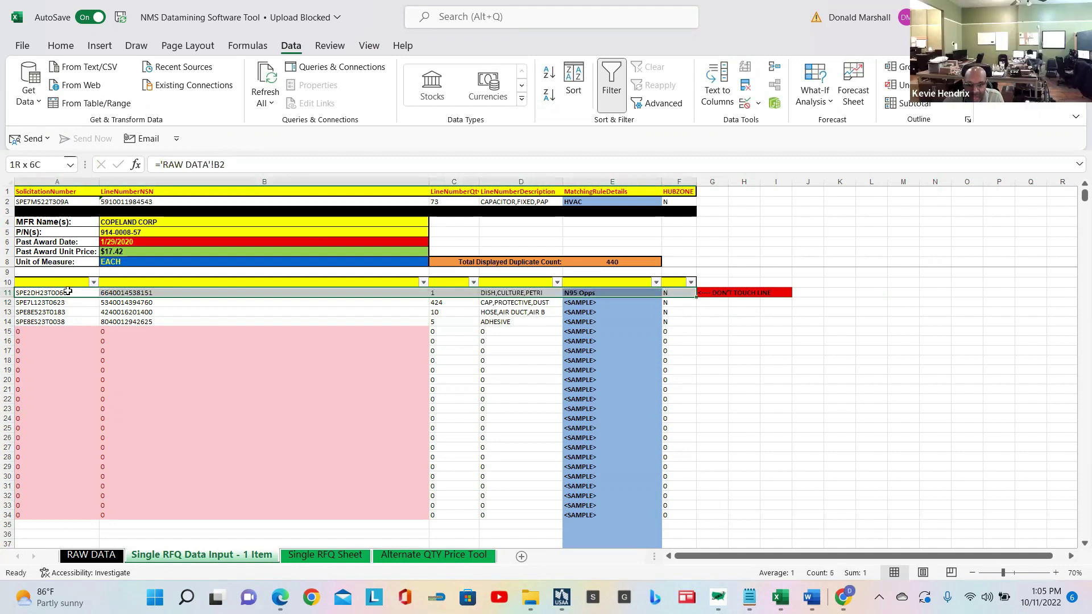
# - Copy the first listing row A11:F11 down into rows 12–22
pyautogui.hotkey('ctrl', 'c')
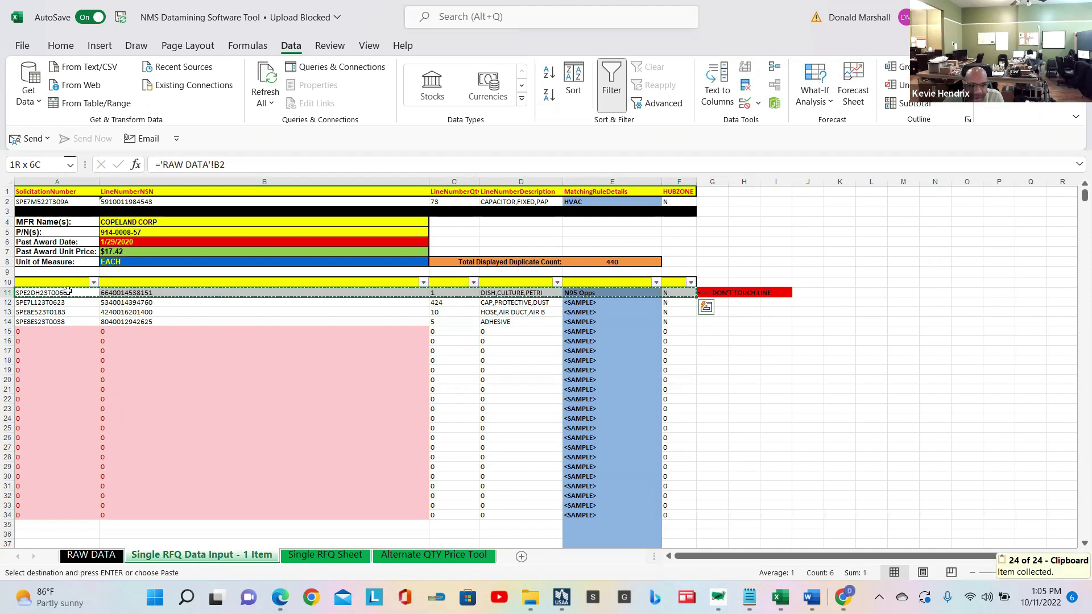
pyautogui.press('Down')
pyautogui.hotkey('shift', 'Down')
pyautogui.hotkey('shift', 'Down')
pyautogui.hotkey('shift', 'Down')
pyautogui.hotkey('shift', 'Down')
pyautogui.hotkey('shift', 'Down')
pyautogui.hotkey('shift', 'Down')
pyautogui.hotkey('shift', 'Down')
pyautogui.hotkey('shift', 'Down')
pyautogui.hotkey('shift', 'Down')
pyautogui.hotkey('shift', 'Down')
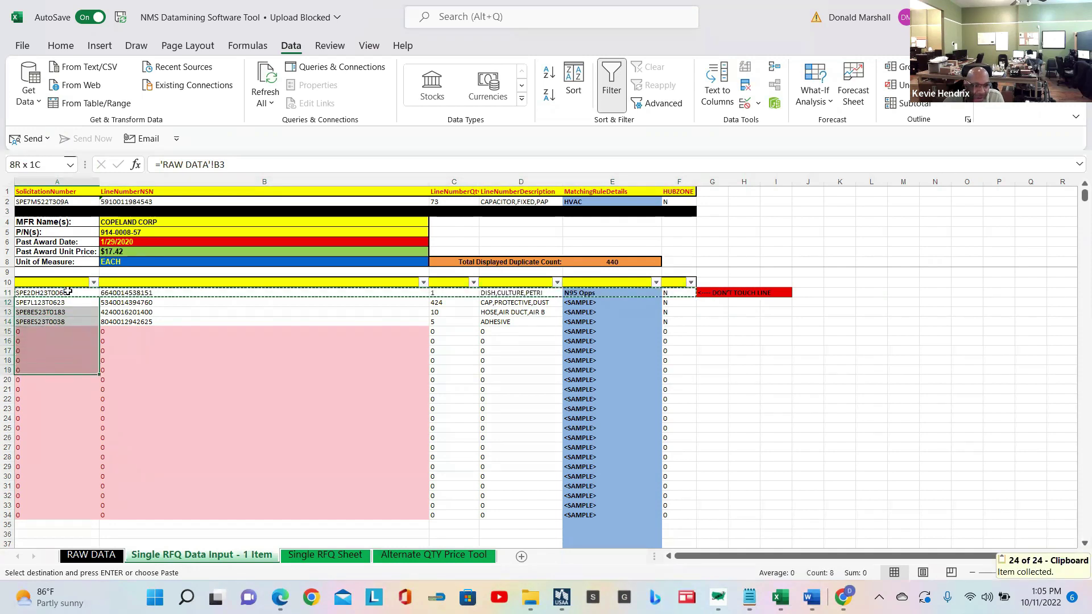
pyautogui.hotkey('ctrl', 'v')
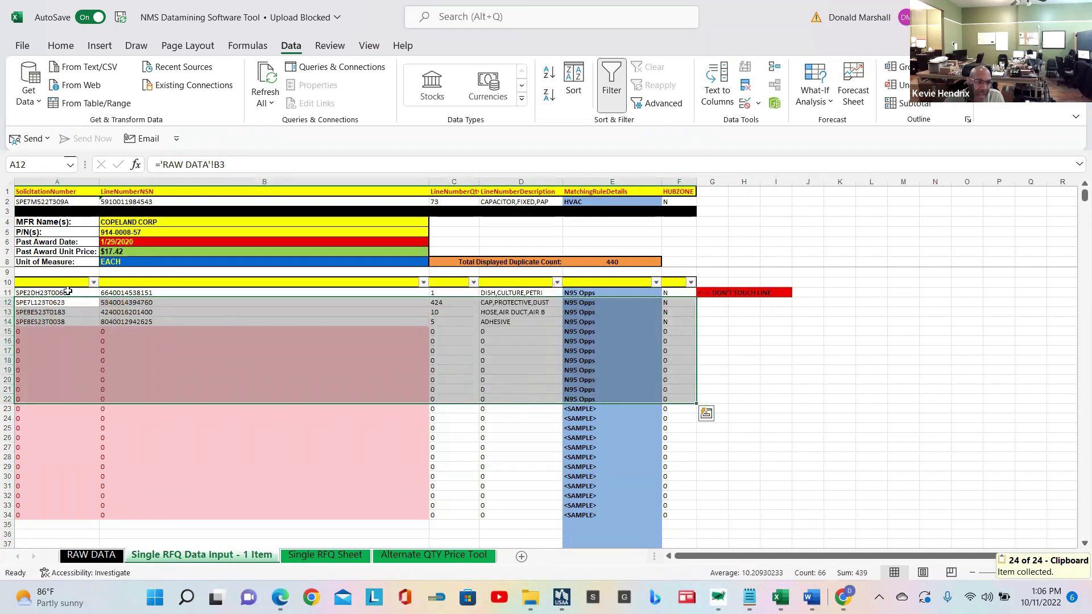
# - Clear the leftover filler rows 15–34 across columns A to F
pyautogui.press('Down')
pyautogui.press('Down')
pyautogui.press('Down')
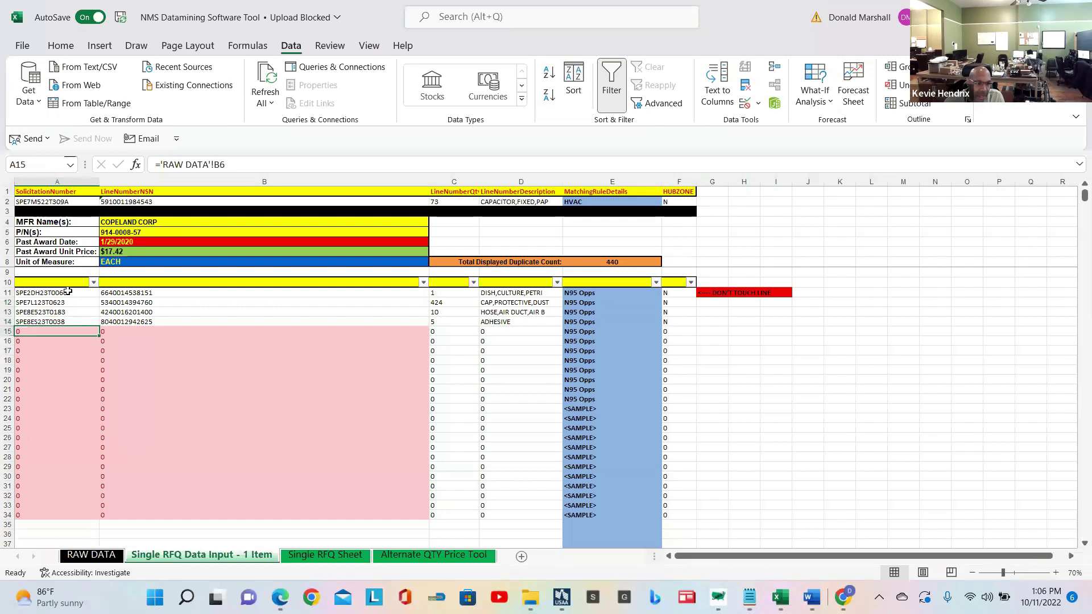
pyautogui.hotkey('ctrl', 'shift', 'Down')
pyautogui.hotkey('ctrl', 'shift', 'Right')
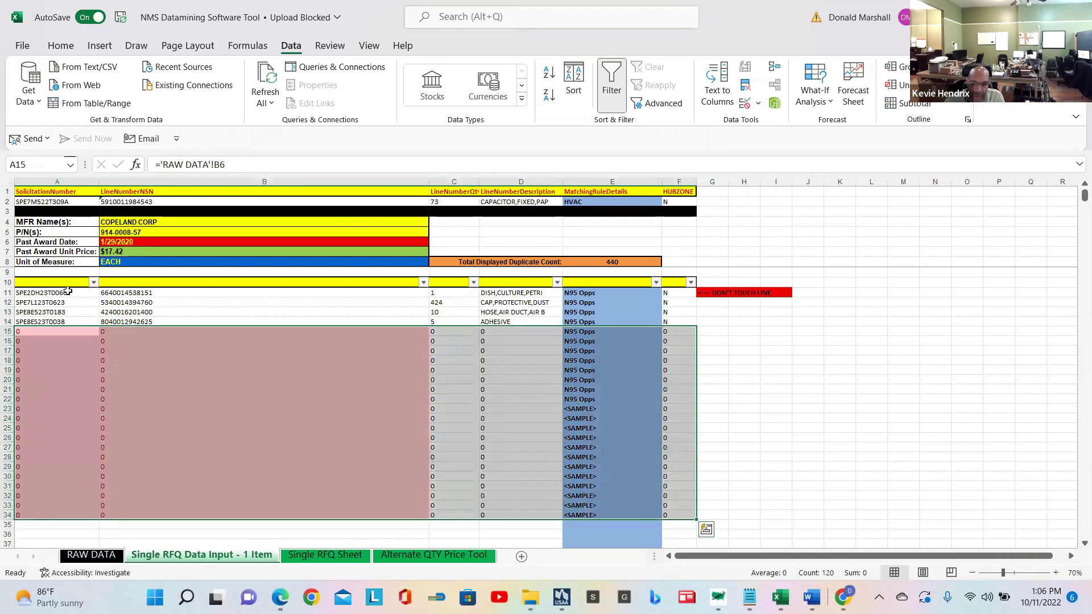
pyautogui.press('Delete')
pyautogui.press('Up')
pyautogui.press('Up')
pyautogui.press('Up')
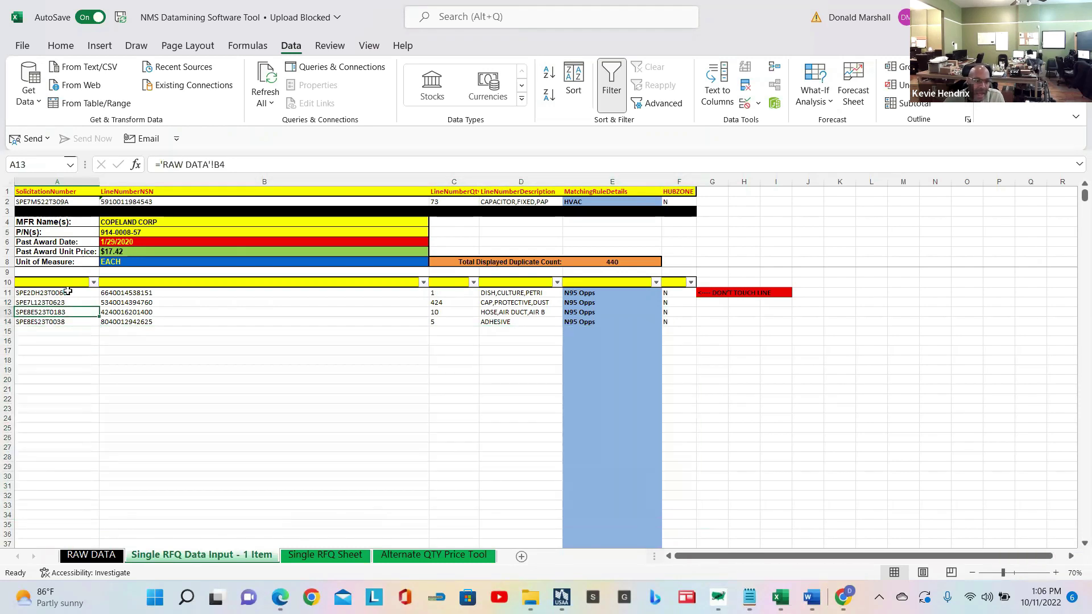
pyautogui.click(728, 292)
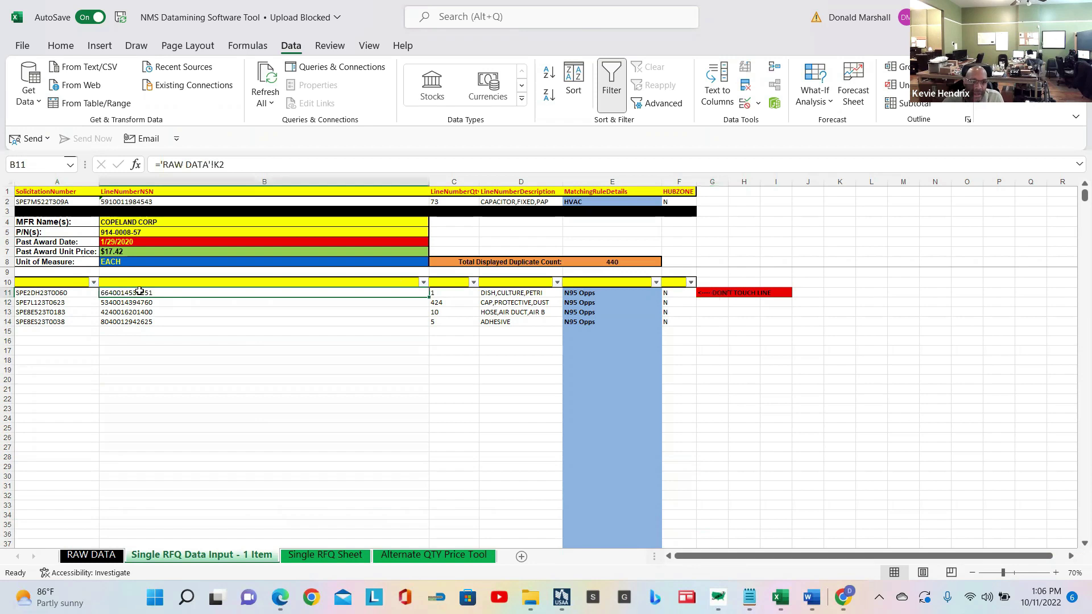
pyautogui.press('Left')
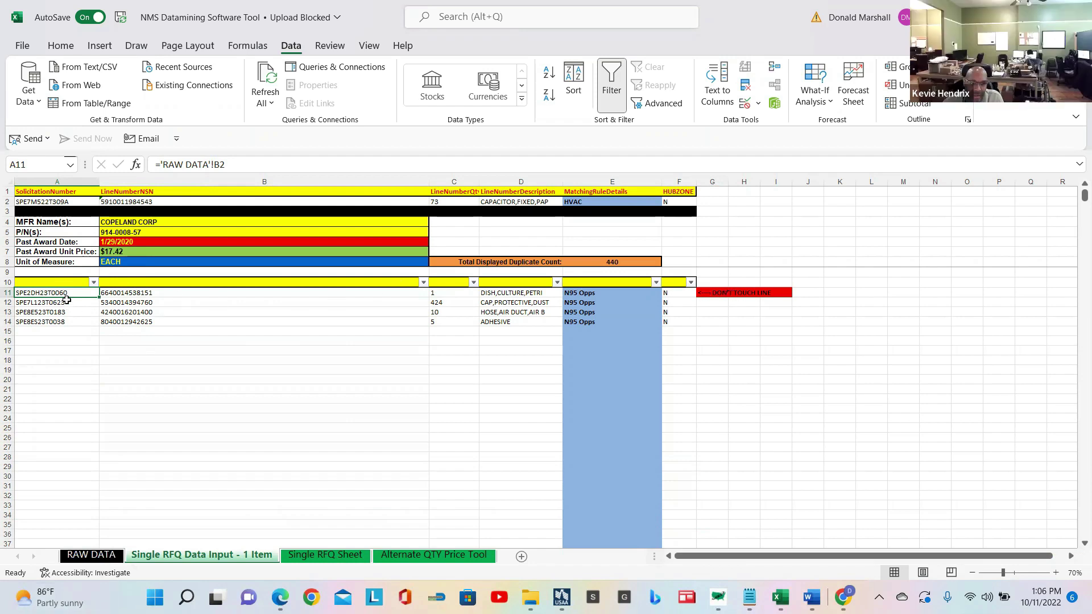
# - Copy row 11 (A–F) and paste it into rows 12–20
pyautogui.hotkey('shift', 'Right')
pyautogui.hotkey('shift', 'Right')
pyautogui.hotkey('shift', 'Right')
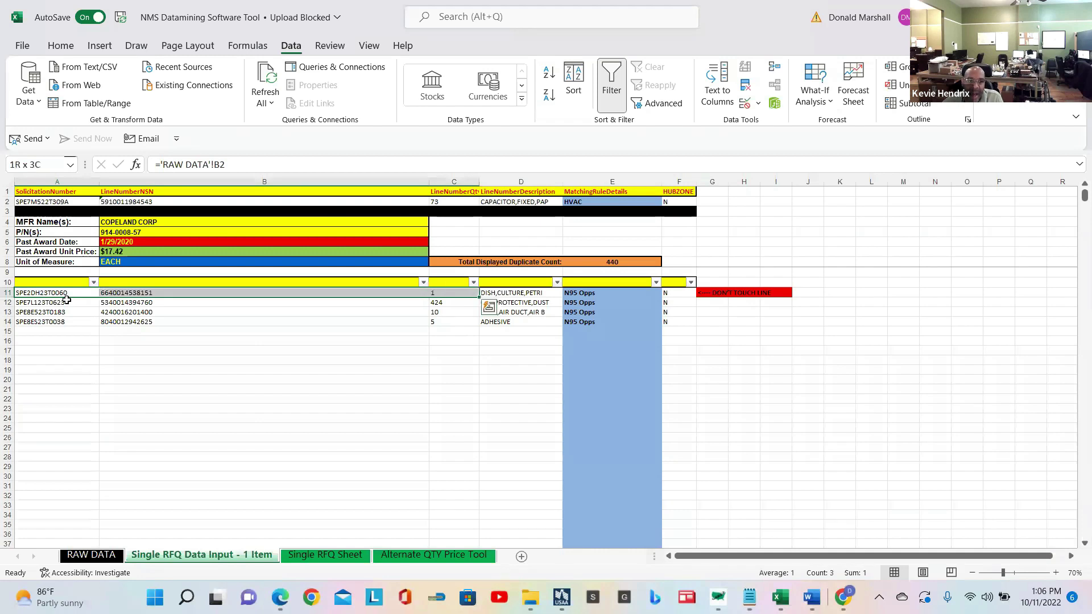
pyautogui.hotkey('shift', 'Right')
pyautogui.hotkey('shift', 'Right')
pyautogui.hotkey('shift', 'Right')
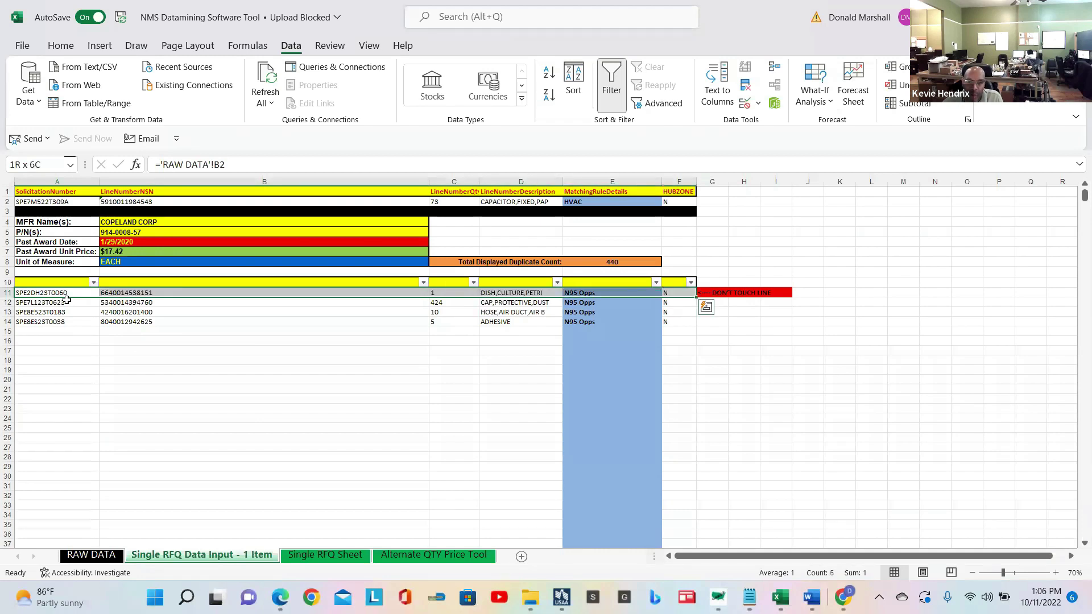
pyautogui.hotkey('shift', 'Left')
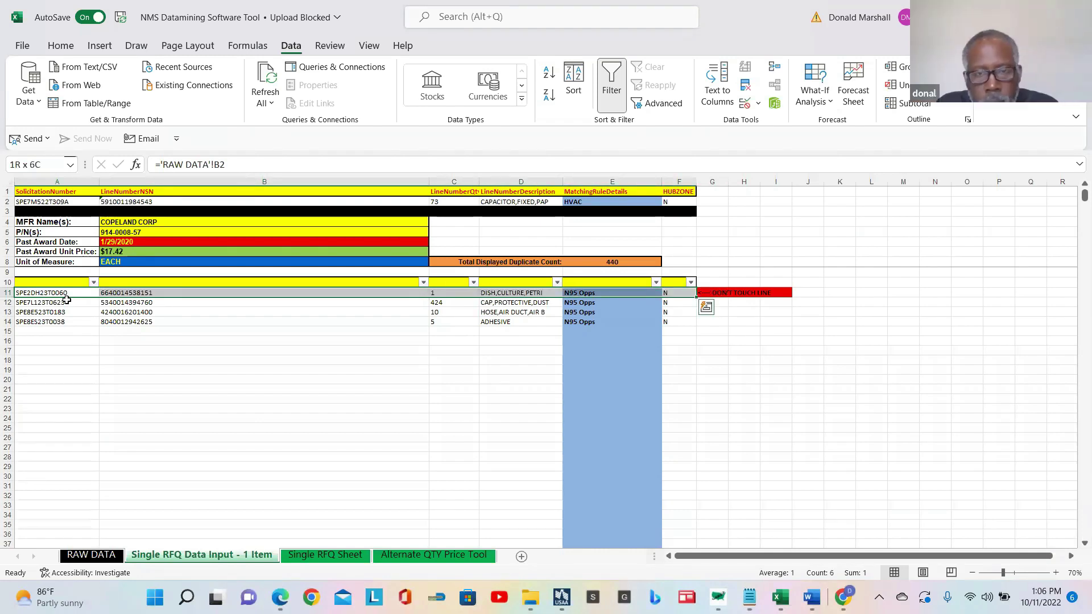
pyautogui.hotkey('ctrl', 'c')
pyautogui.press('Down')
pyautogui.hotkey('shift', 'Down')
pyautogui.hotkey('shift', 'Down')
pyautogui.hotkey('shift', 'Down')
pyautogui.hotkey('shift', 'Down')
pyautogui.hotkey('shift', 'Down')
pyautogui.hotkey('shift', 'Down')
pyautogui.hotkey('shift', 'Down')
pyautogui.hotkey('shift', 'Down')
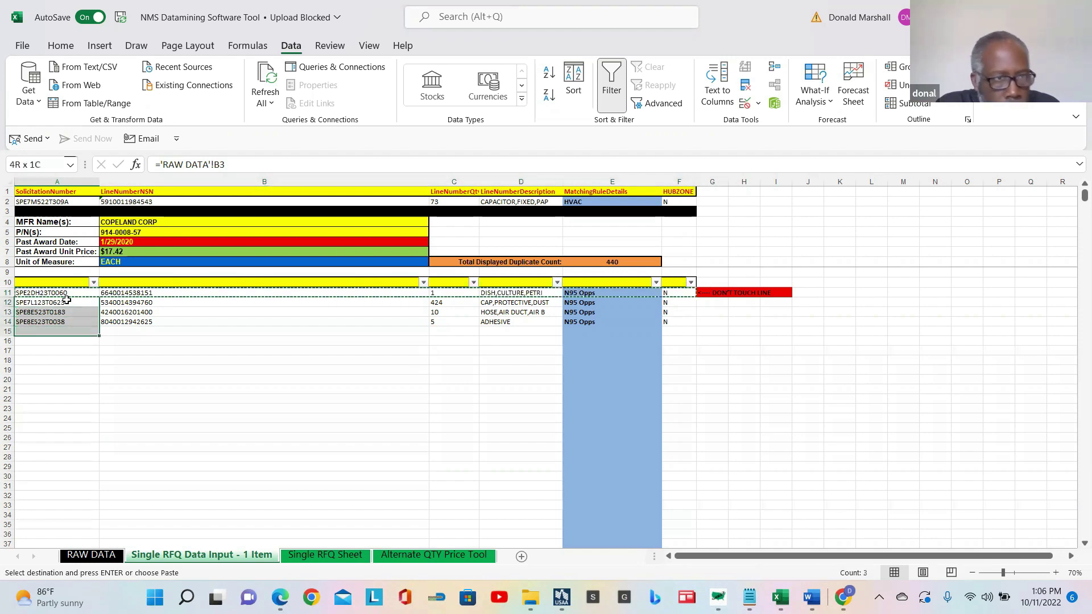
pyautogui.press('Return')
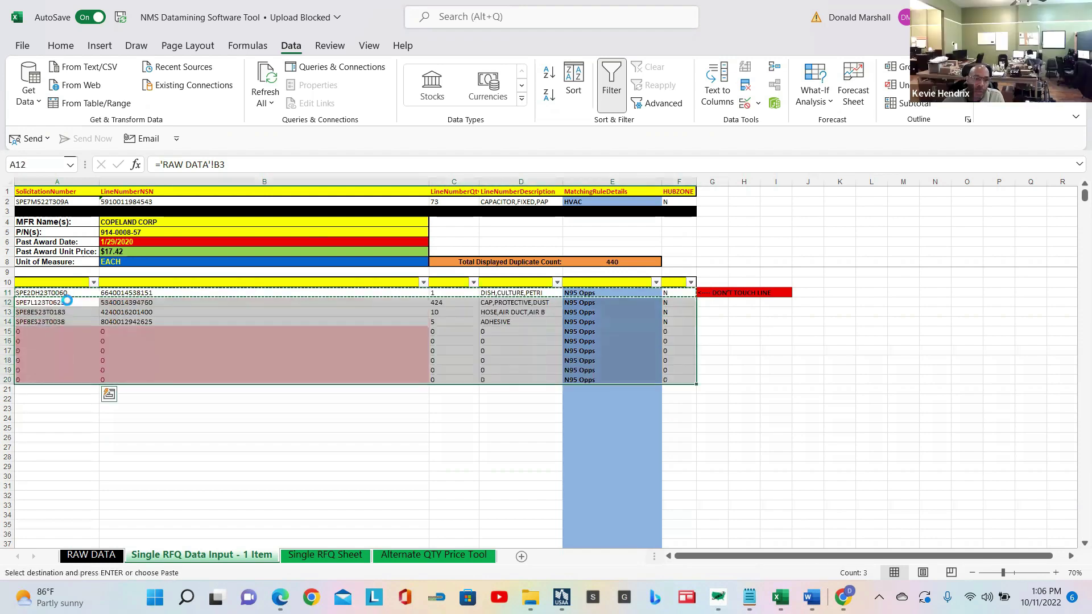
pyautogui.click(67, 300)
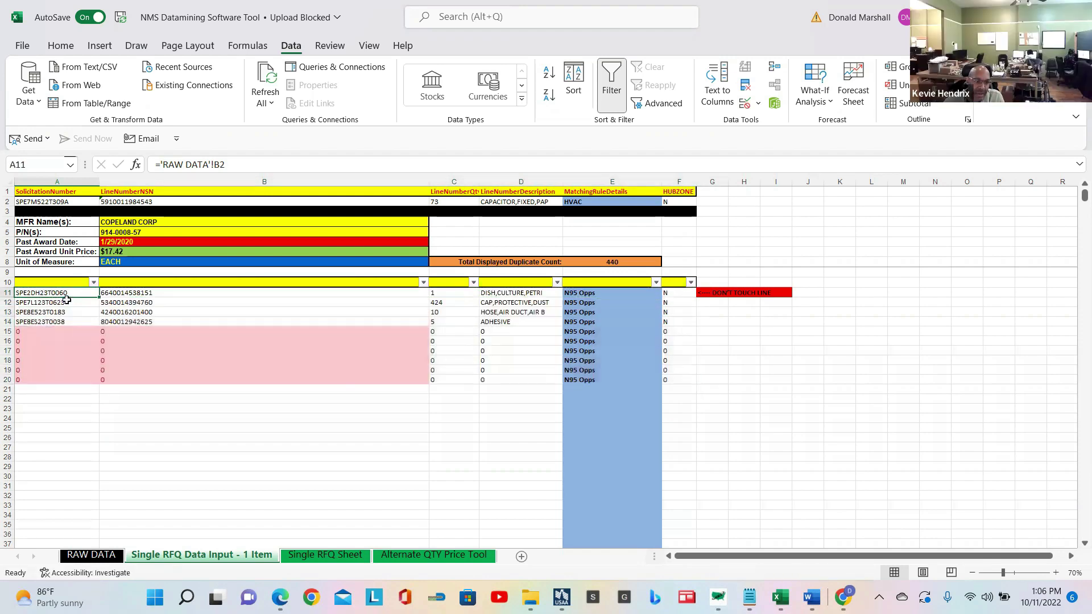
# - Clear the surplus rows 15–20 across columns A to F
pyautogui.press('Down')
pyautogui.press('Down')
pyautogui.press('Down')
pyautogui.press('Down')
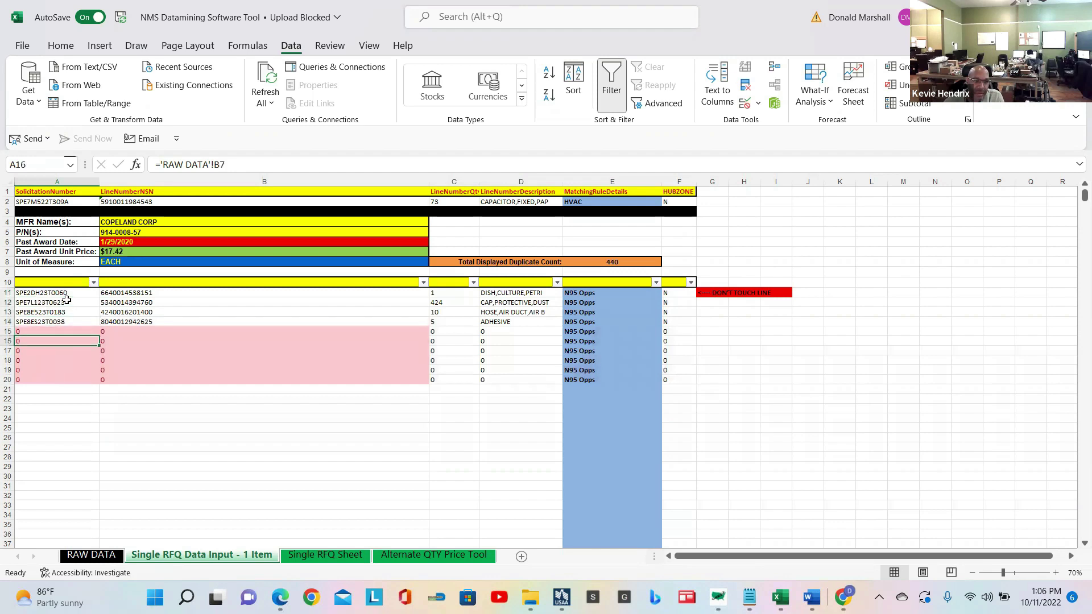
pyautogui.hotkey('shift', 'Down')
pyautogui.hotkey('shift', 'Down')
pyautogui.hotkey('shift', 'Down')
pyautogui.hotkey('shift', 'Down')
pyautogui.press('Up')
pyautogui.hotkey('shift', 'Down')
pyautogui.hotkey('shift', 'Down')
pyautogui.hotkey('shift', 'Down')
pyautogui.hotkey('shift', 'Down')
pyautogui.hotkey('shift', 'Down')
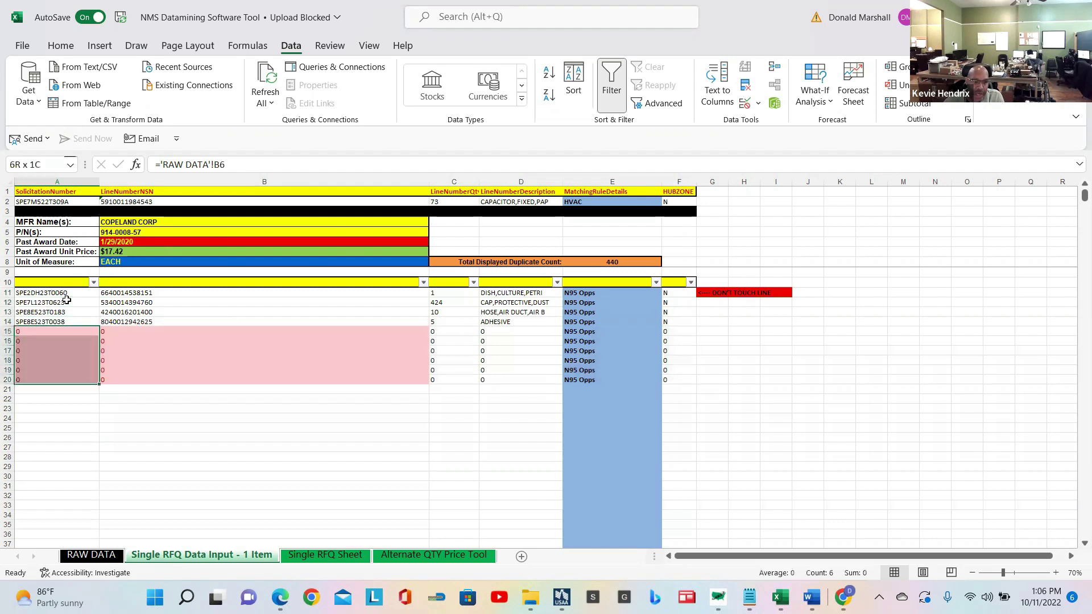
pyautogui.hotkey('shift', 'Right')
pyautogui.hotkey('shift', 'Right')
pyautogui.hotkey('shift', 'Right')
pyautogui.hotkey('shift', 'Right')
pyautogui.hotkey('shift', 'Right')
pyautogui.press('Delete')
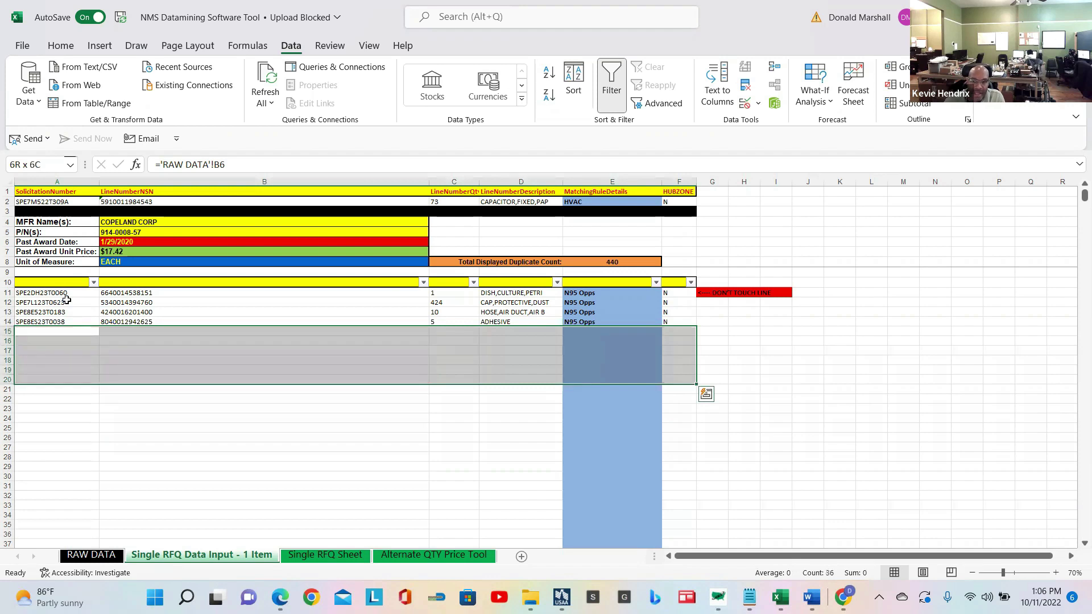
pyautogui.press('Up')
pyautogui.press('Up')
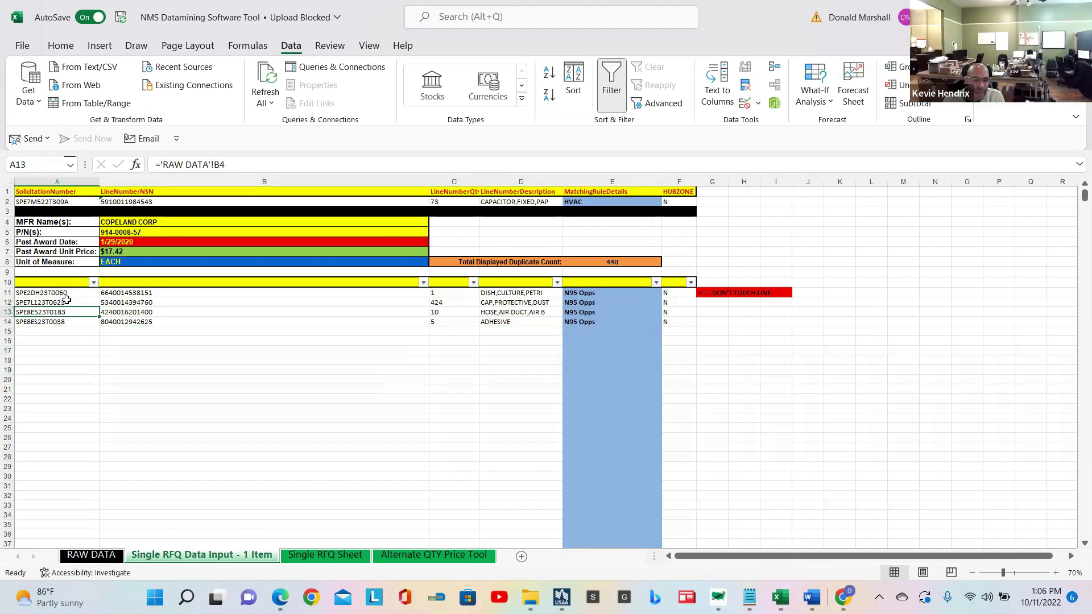
pyautogui.press('Up')
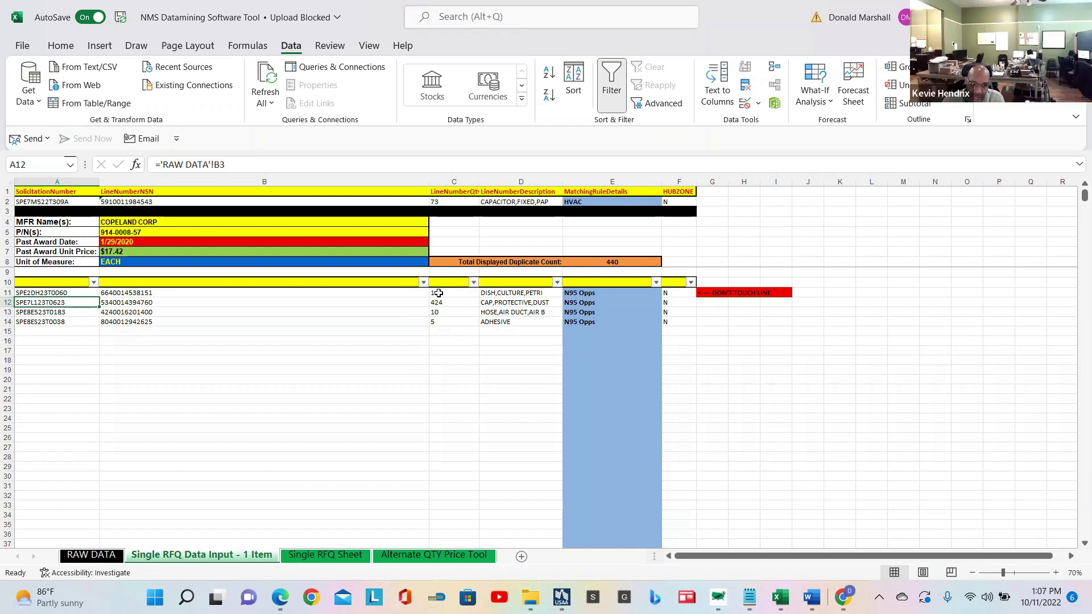
# - Copy the second listing row A12:F12
pyautogui.click(407, 301)
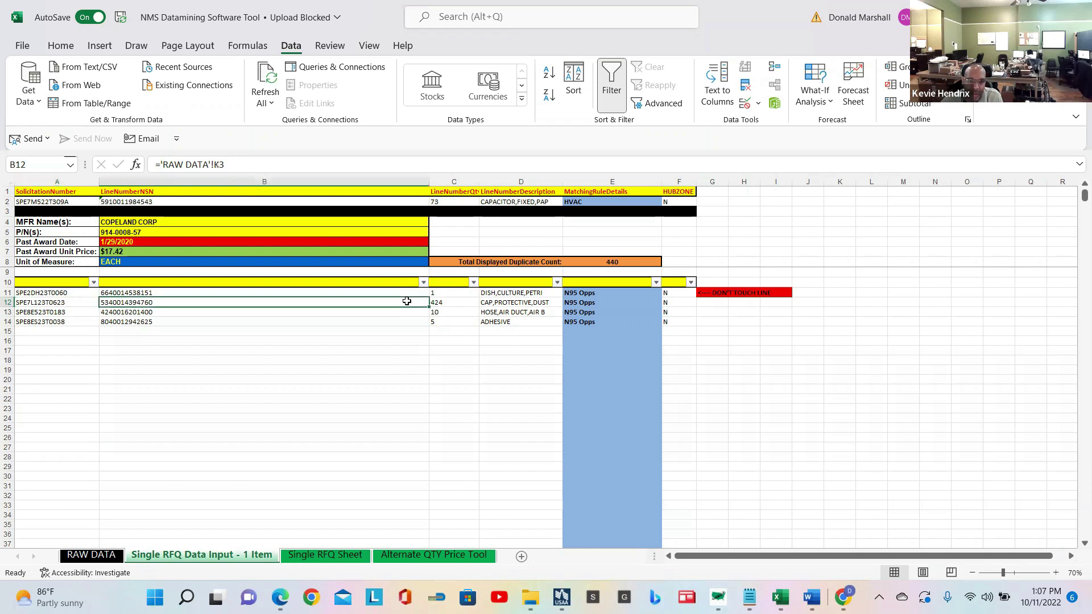
pyautogui.press('Left')
pyautogui.hotkey('shift', 'Right')
pyautogui.hotkey('shift', 'Right')
pyautogui.hotkey('shift', 'Right')
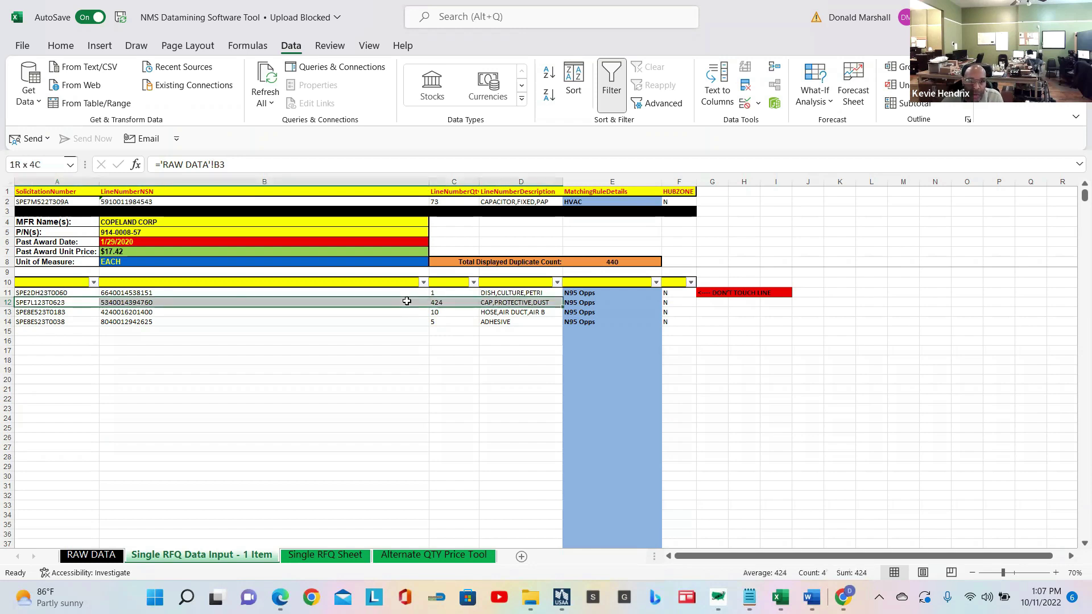
pyautogui.hotkey('shift', 'Right')
pyautogui.hotkey('shift', 'Right')
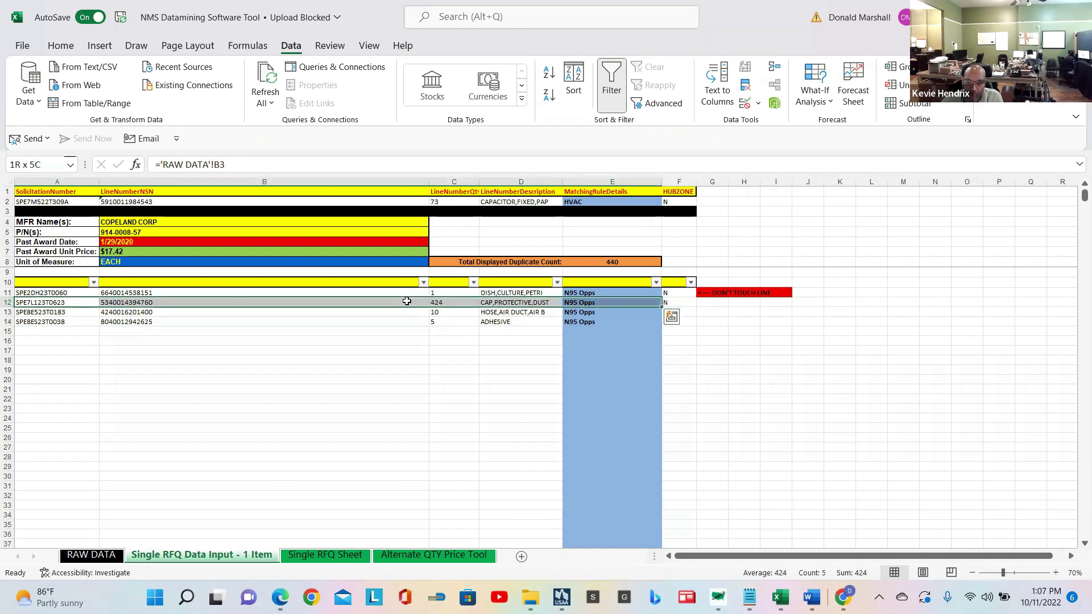
pyautogui.hotkey('ctrl', 'c')
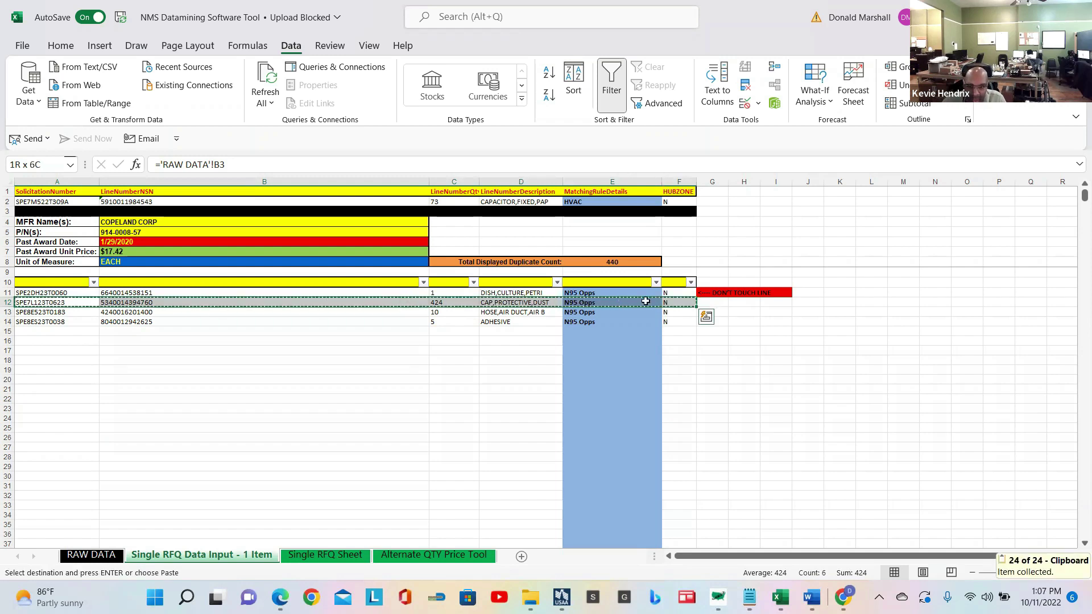
# - Paste the copied row 12 as values into row 2, bringing in SPE7L123T0623
pyautogui.click(67, 200)
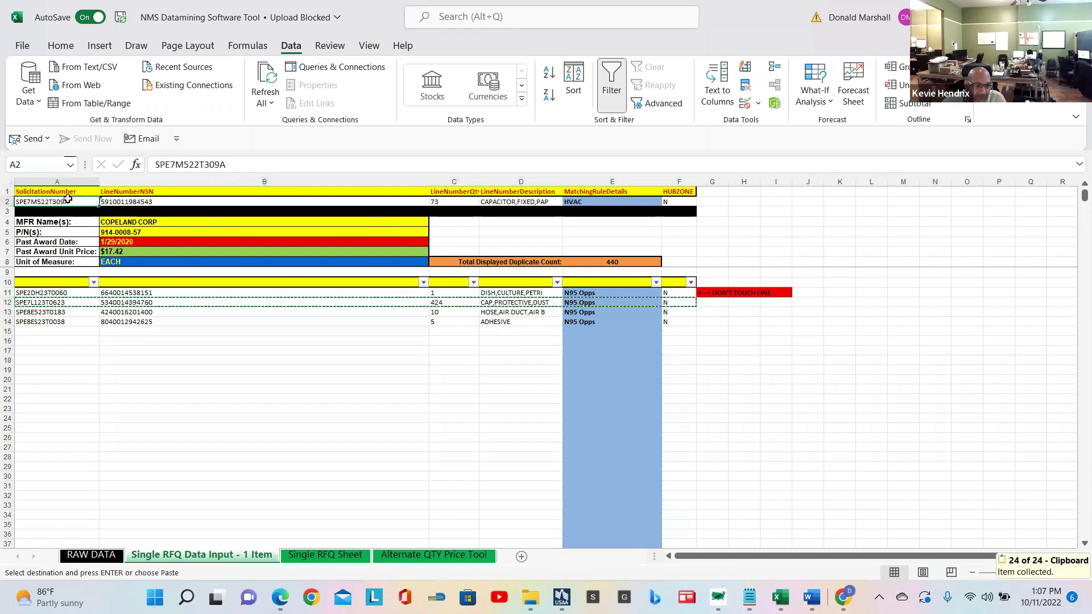
pyautogui.click(60, 46)
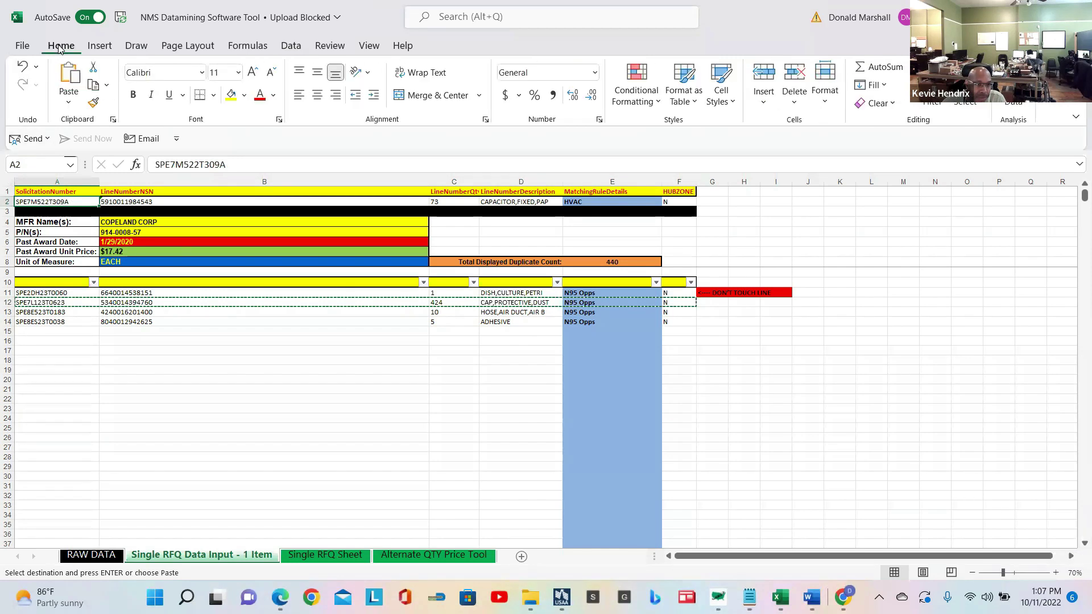
pyautogui.click(71, 104)
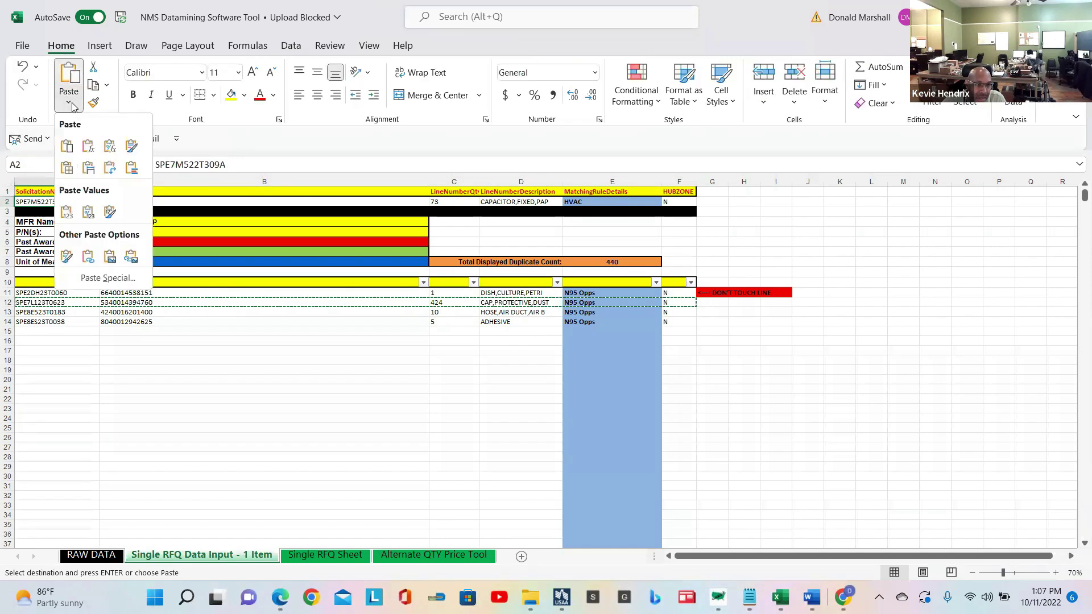
pyautogui.click(67, 212)
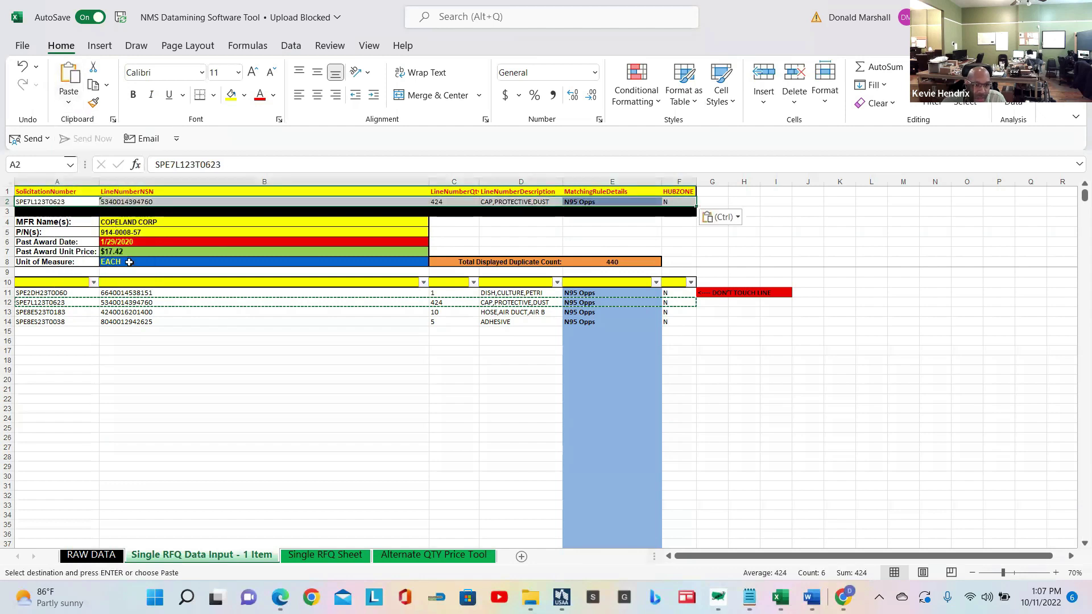
# - Clear the contents of row 12 across columns A to F
pyautogui.click(119, 301)
pyautogui.press('Left')
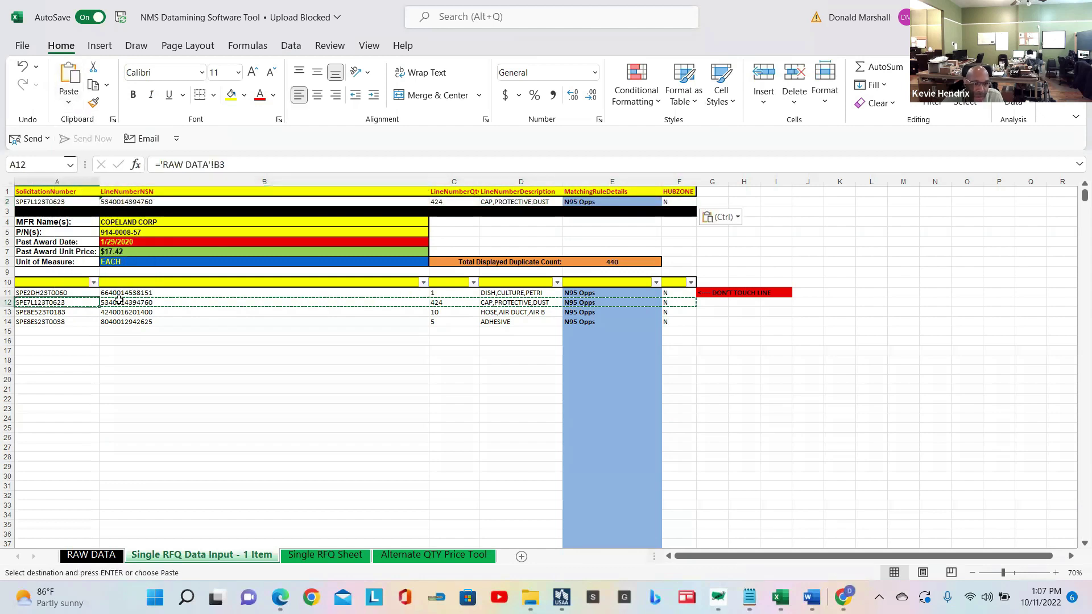
pyautogui.hotkey('shift', 'Right')
pyautogui.hotkey('shift', 'Right')
pyautogui.hotkey('shift', 'Right')
pyautogui.hotkey('shift', 'Right')
pyautogui.hotkey('shift', 'Right')
pyautogui.hotkey('shift', 'Right')
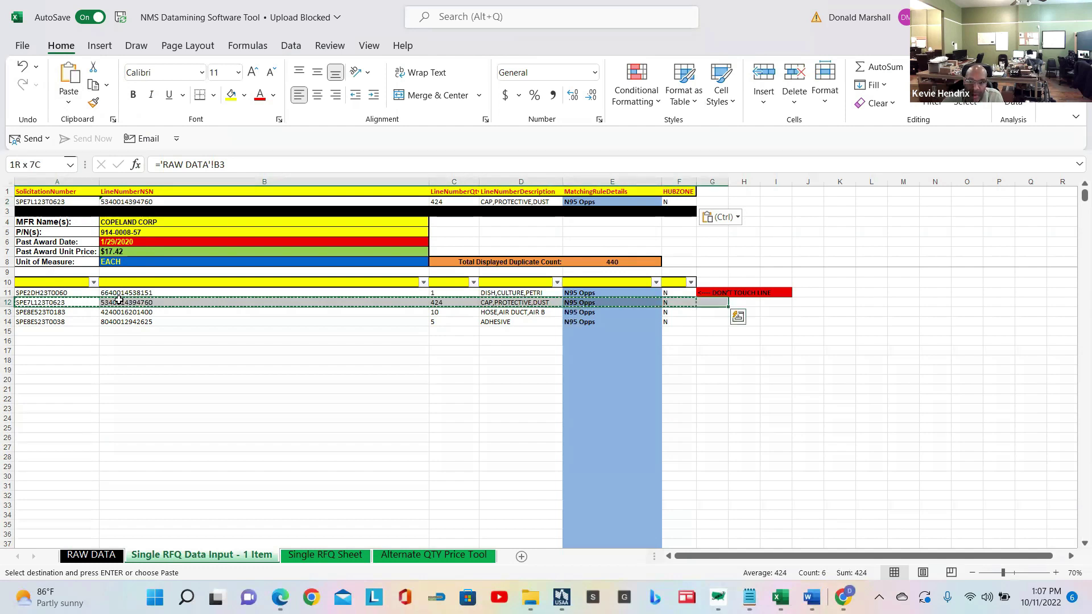
pyautogui.hotkey('shift', 'Left')
pyautogui.press('Delete')
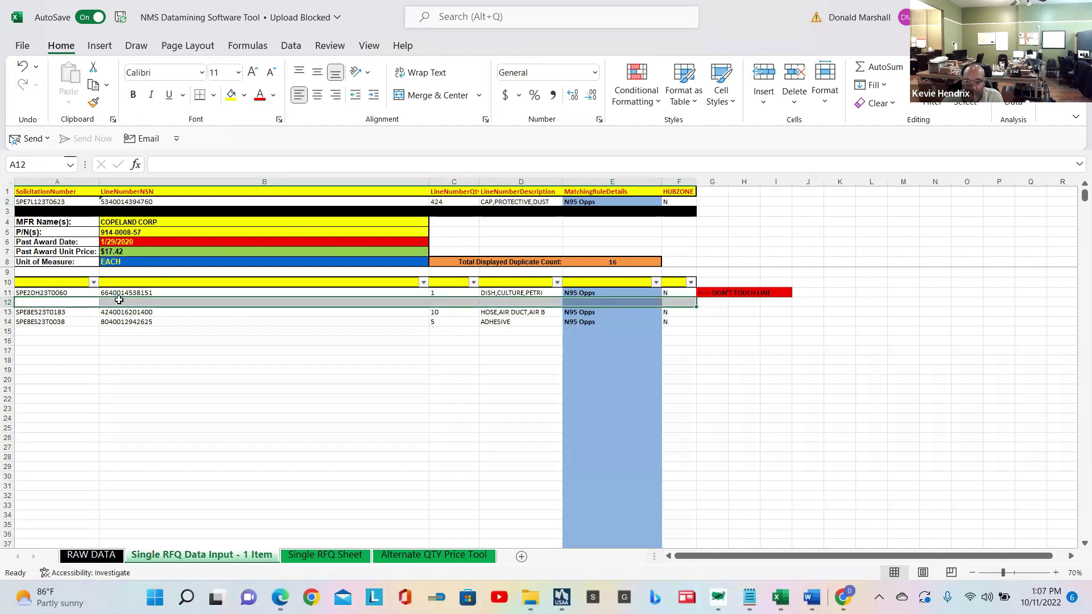
pyautogui.click(64, 322)
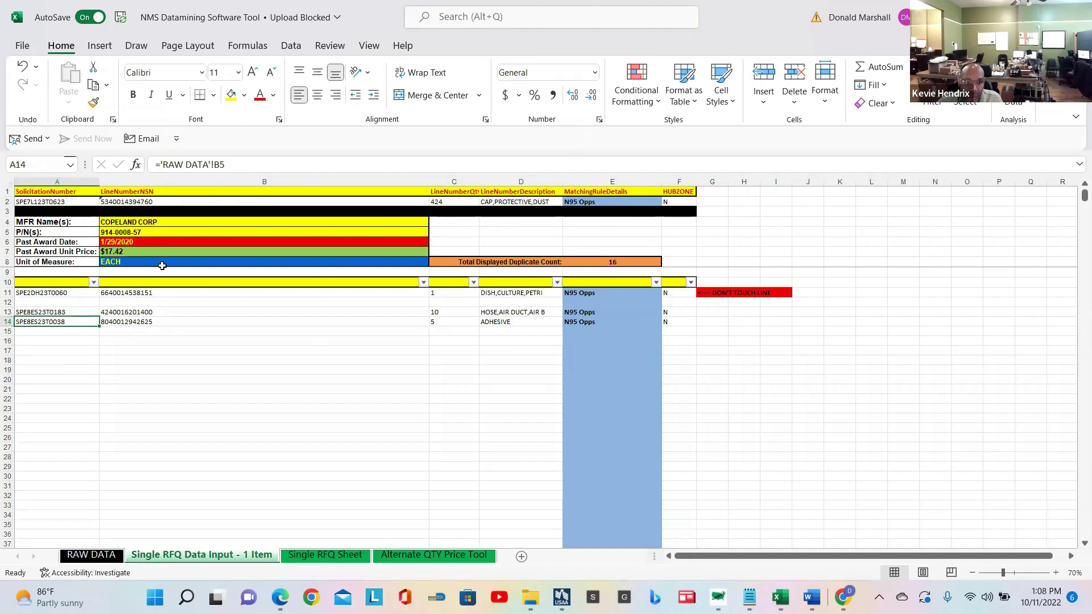
pyautogui.click(54, 302)
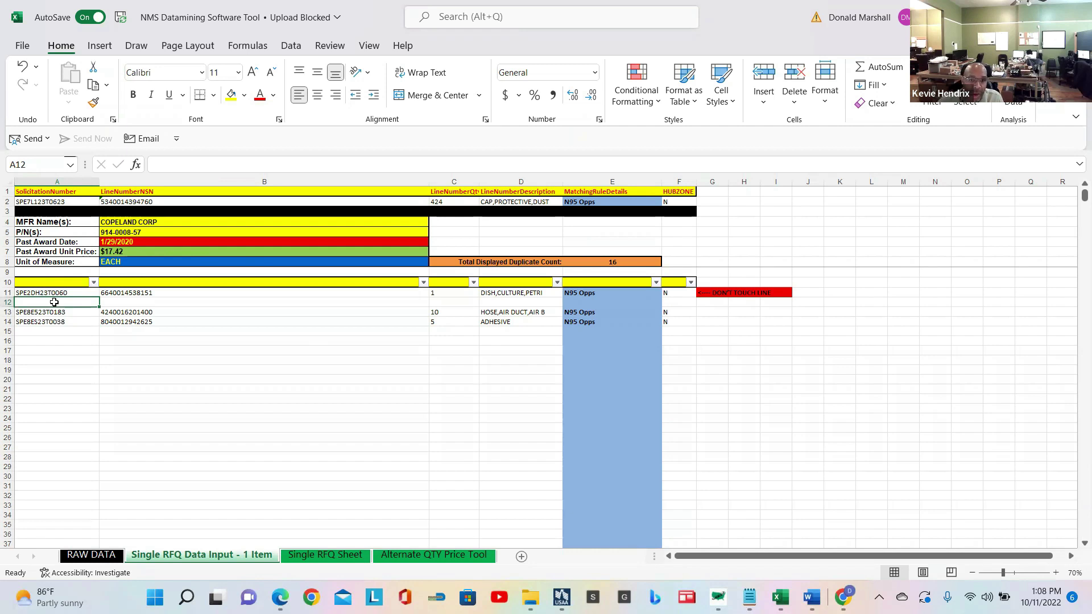
pyautogui.click(61, 201)
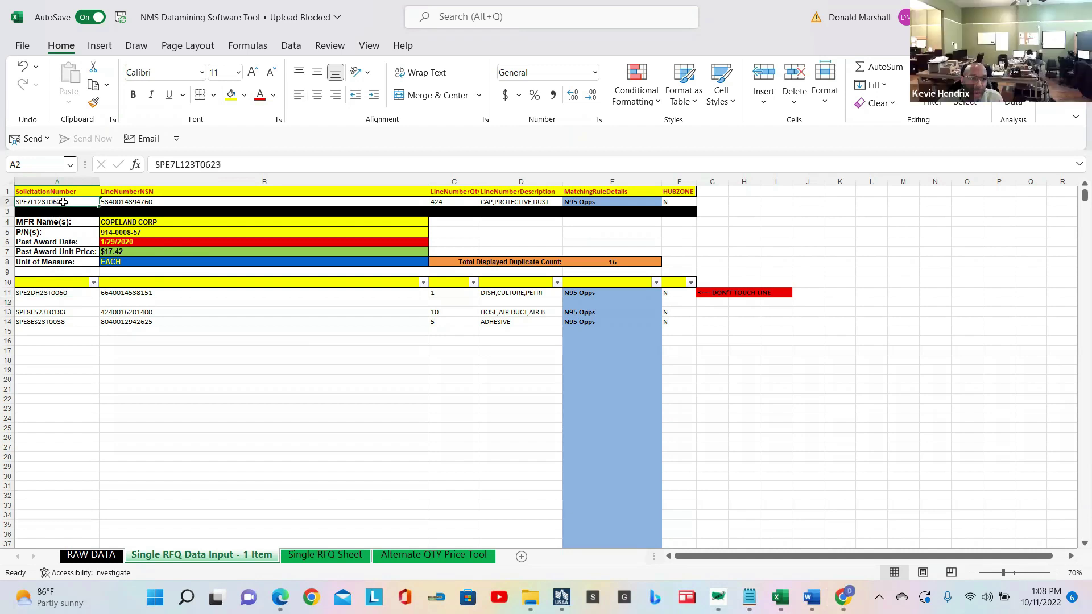
pyautogui.click(137, 202)
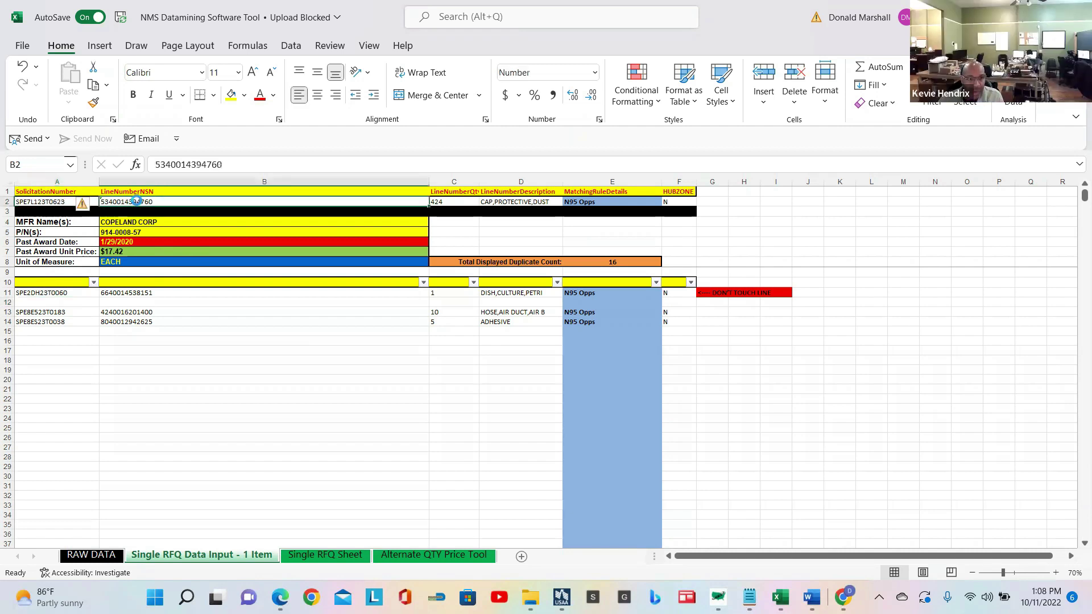
pyautogui.hotkey('ctrl', 'c')
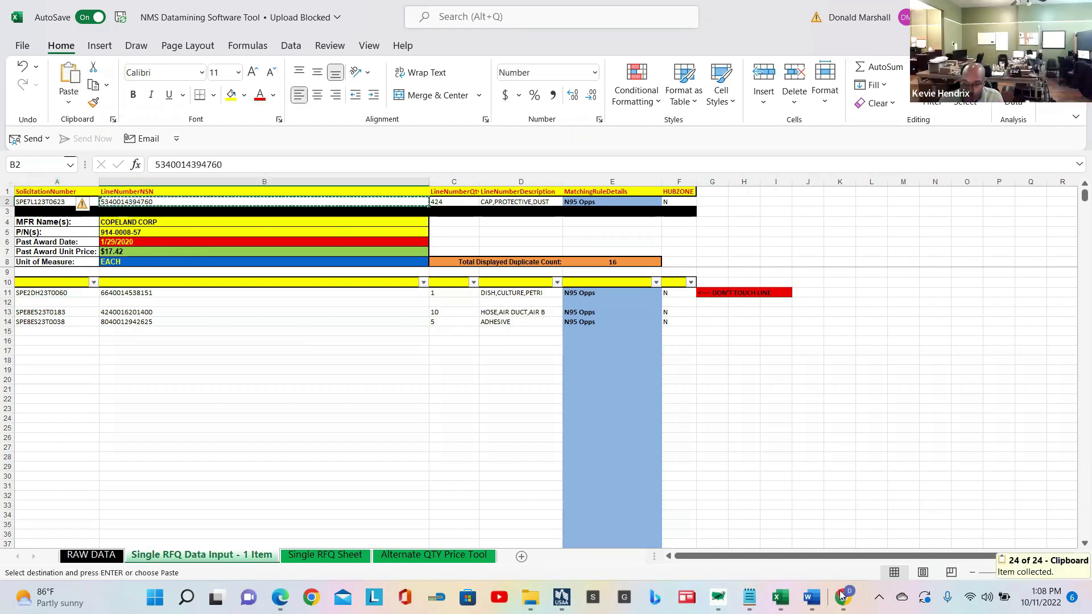
pyautogui.moveTo(841, 595)
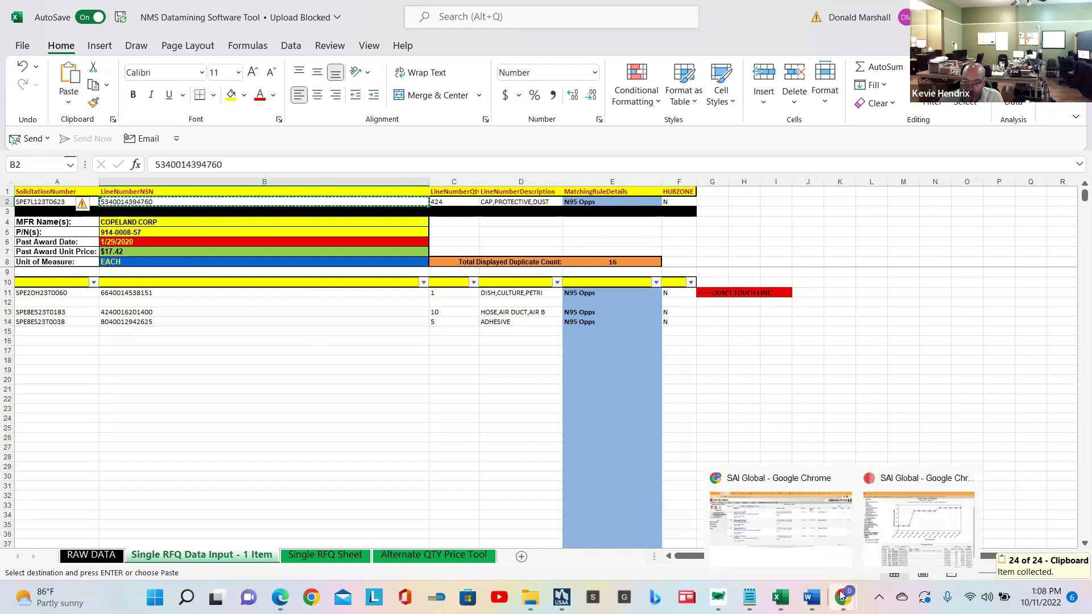
pyautogui.click(816, 542)
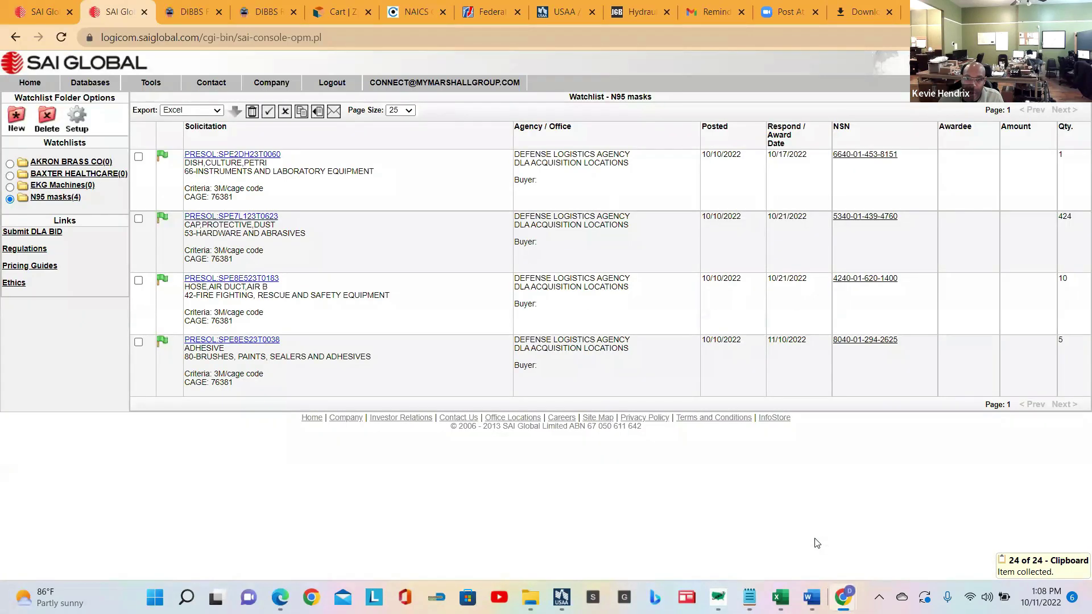
pyautogui.click(50, 14)
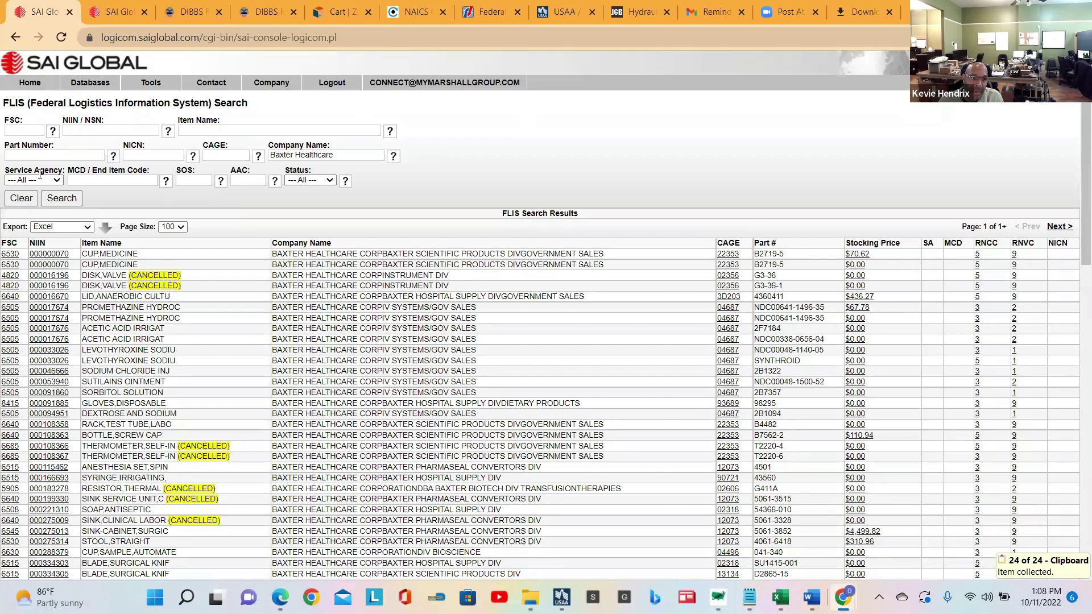
pyautogui.click(18, 199)
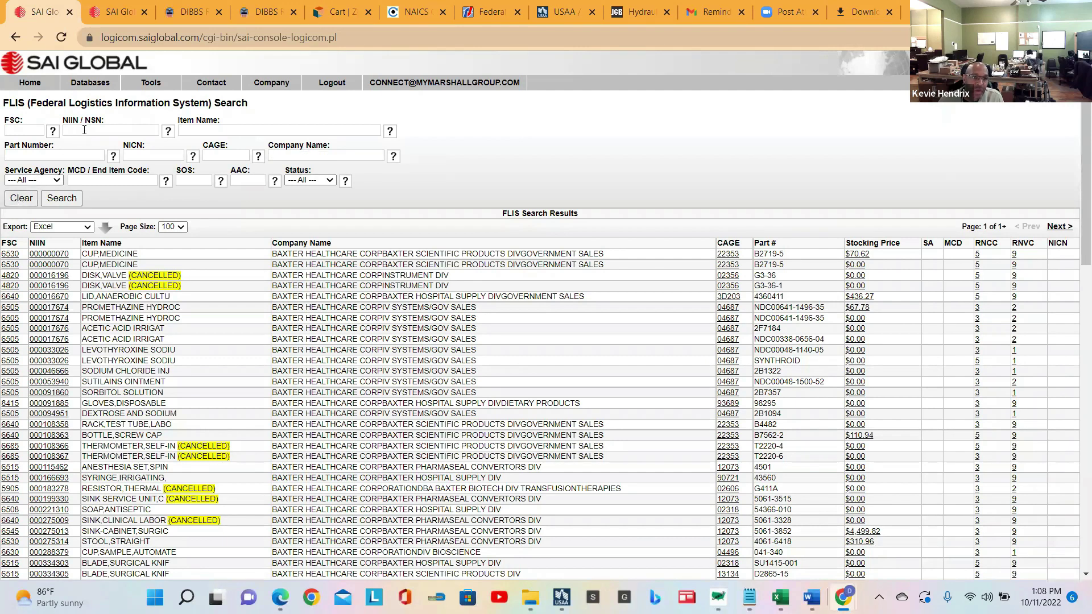
pyautogui.click(84, 130)
pyautogui.hotkey('ctrl', 'v')
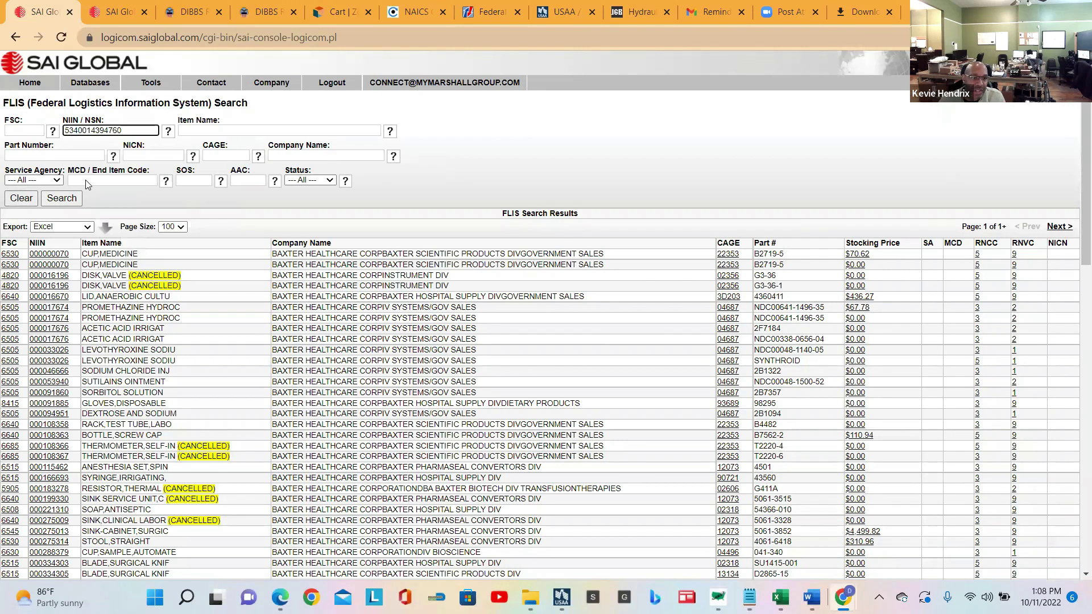
pyautogui.click(70, 202)
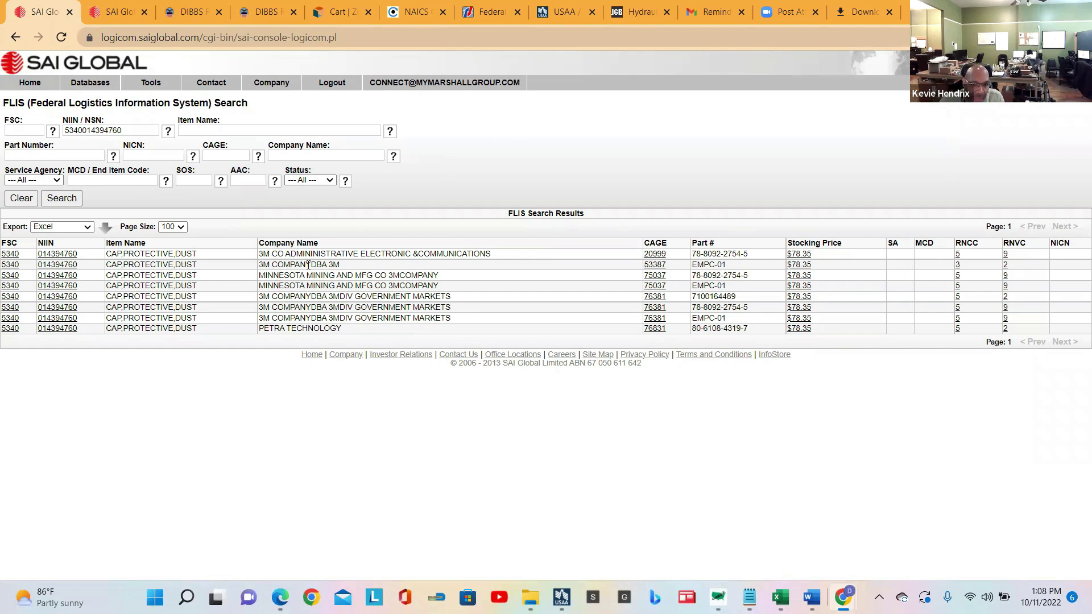
# - Copy the supplier name '3M COMPANY' from the FLIS results
pyautogui.moveTo(310, 265); pyautogui.dragTo(259, 268)
pyautogui.hotkey('ctrl', 'c')
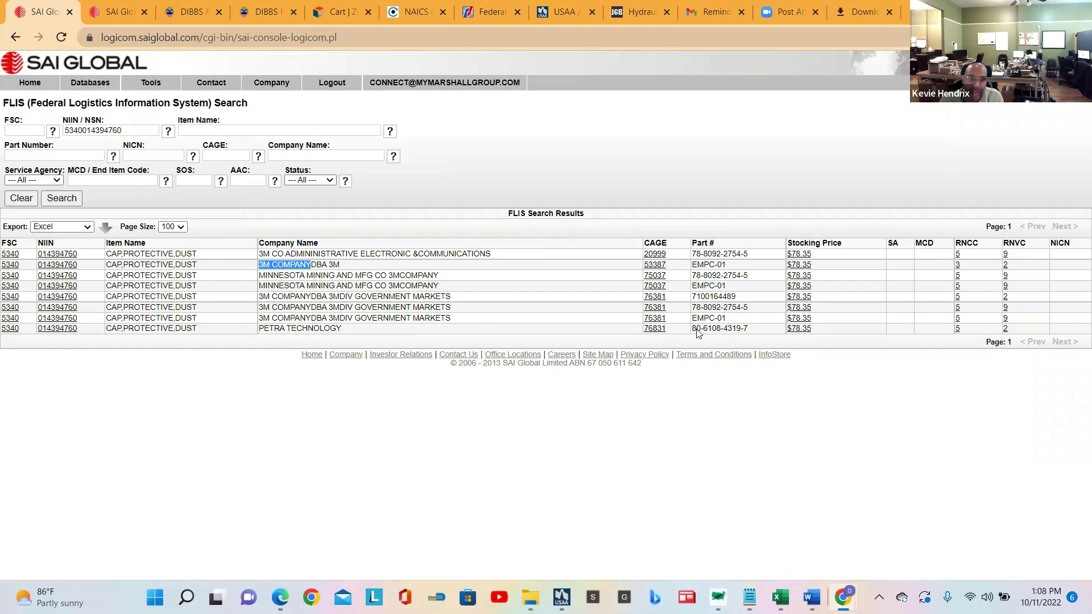
pyautogui.click(108, 14)
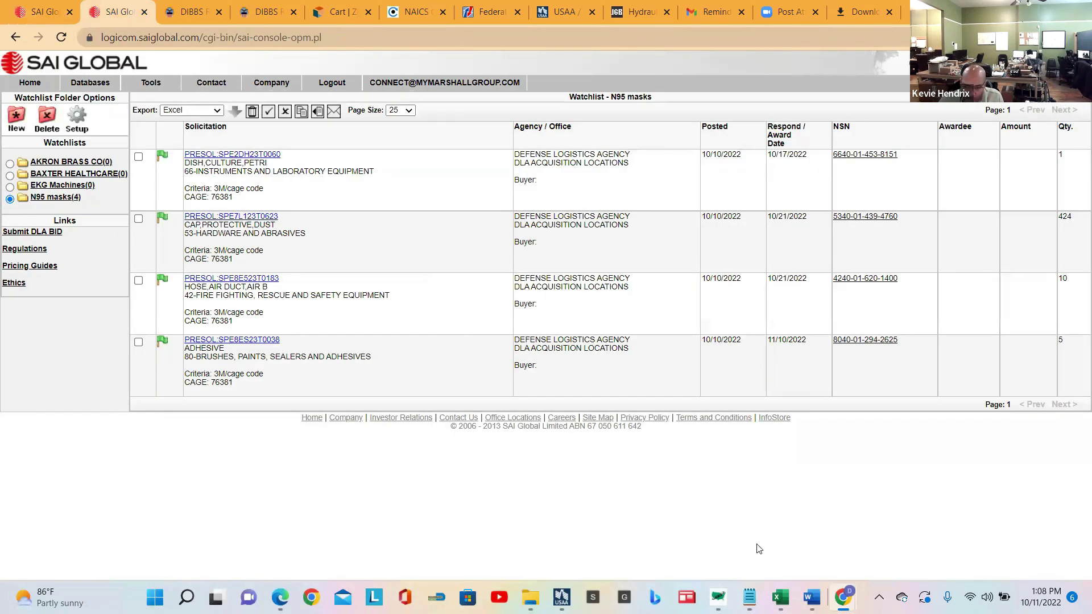
pyautogui.moveTo(780, 593)
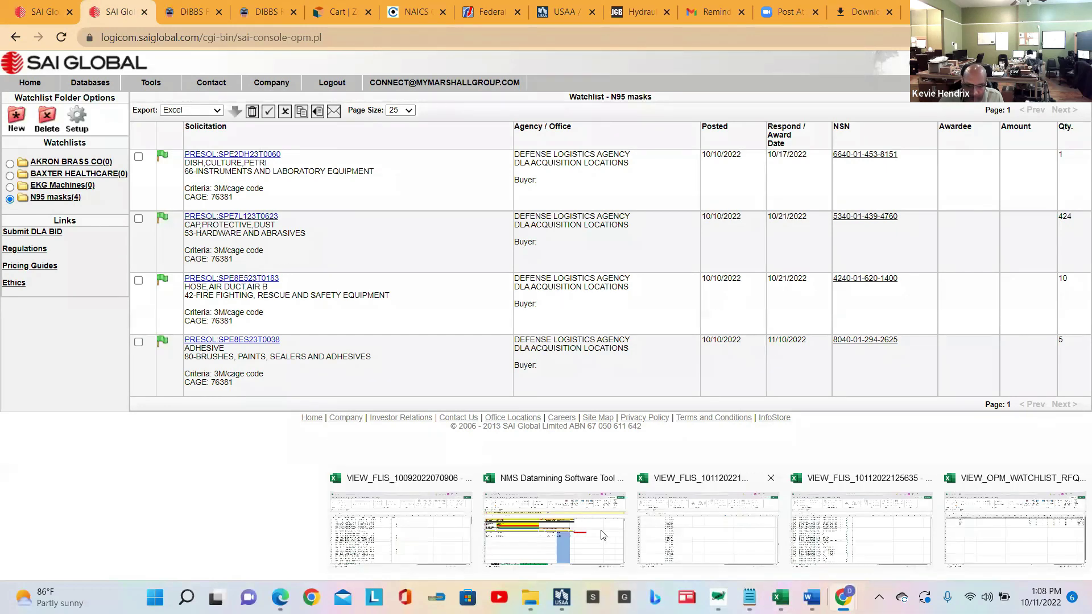
# - Replace COPELAND CORP with 3M COMPANY in the MFR Name cell B4
pyautogui.click(529, 532)
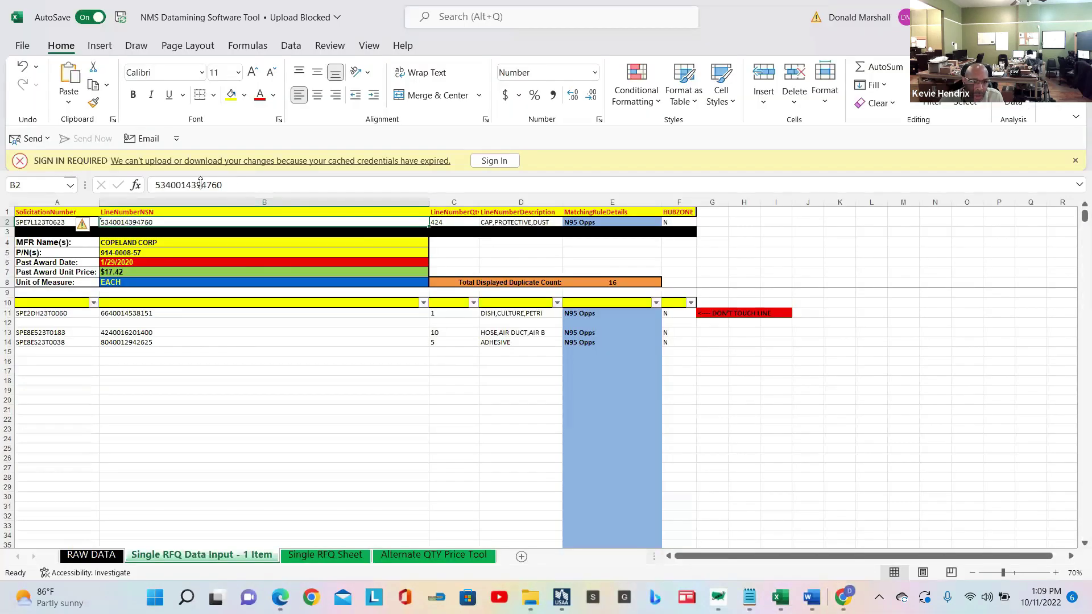
pyautogui.click(146, 242)
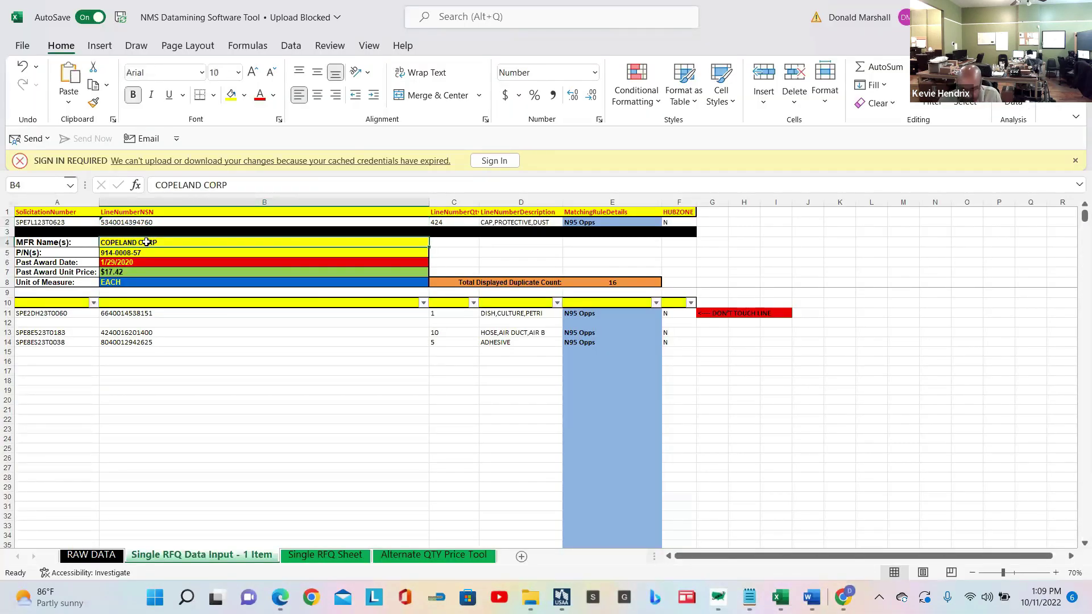
pyautogui.doubleClick(148, 243)
pyautogui.hotkey('ctrl', 'v')
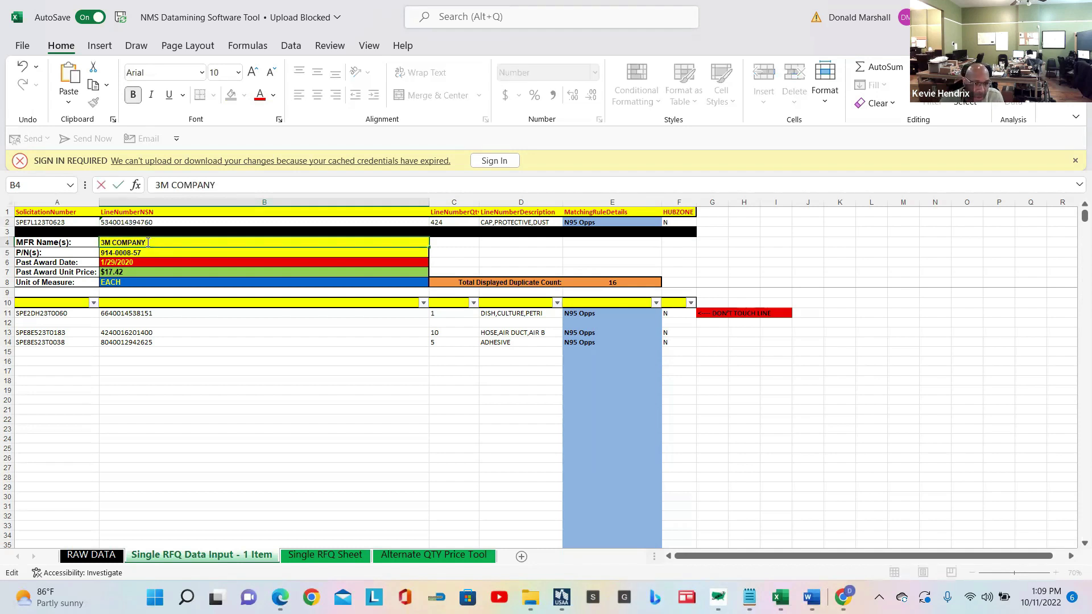
pyautogui.press('Return')
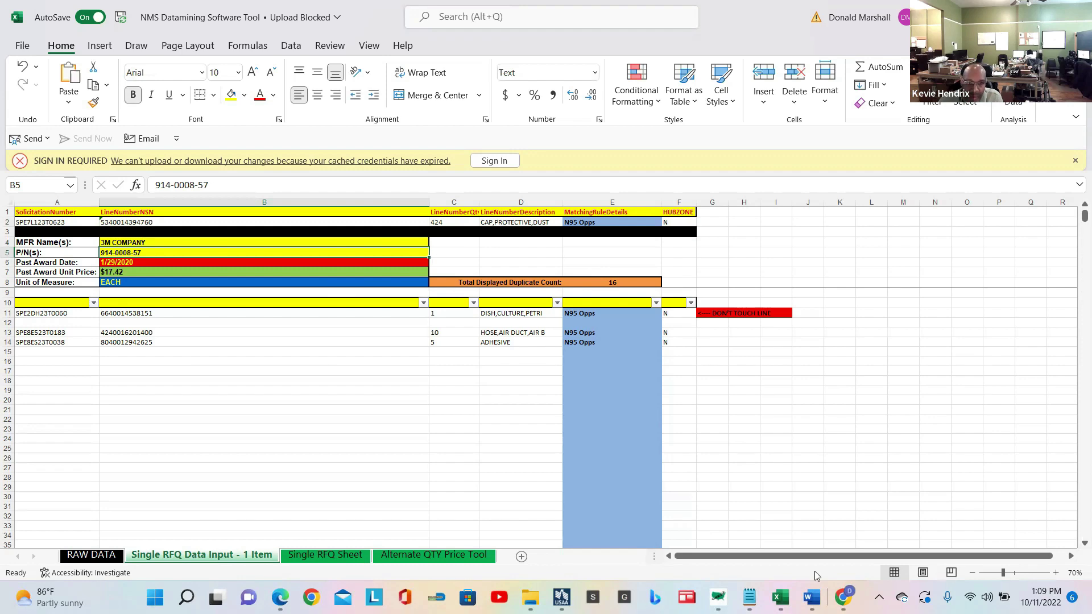
pyautogui.hotkey('alt', 'Tab')
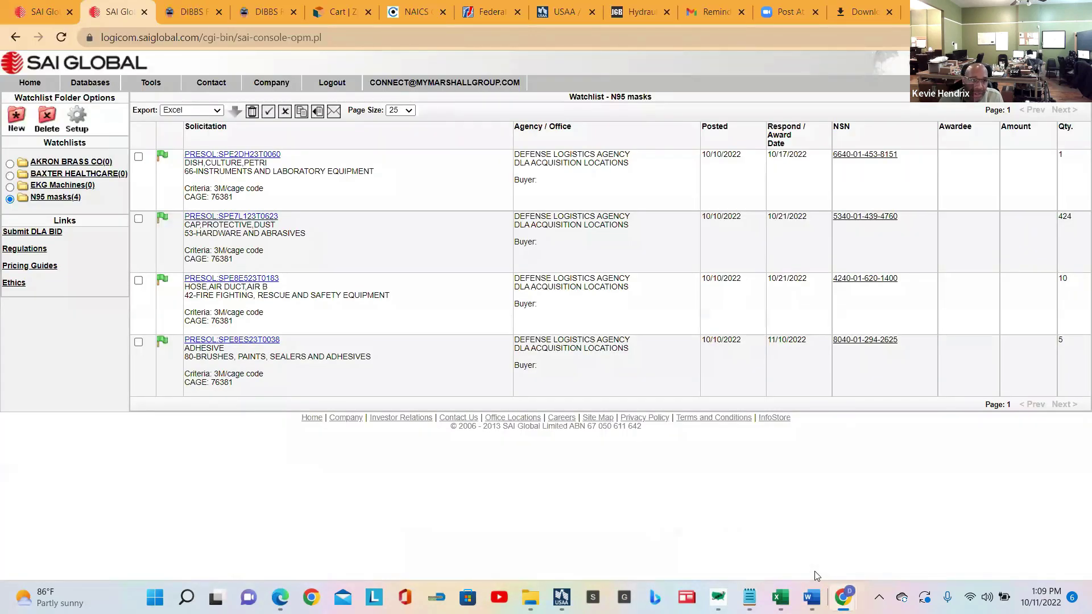
pyautogui.click(33, 12)
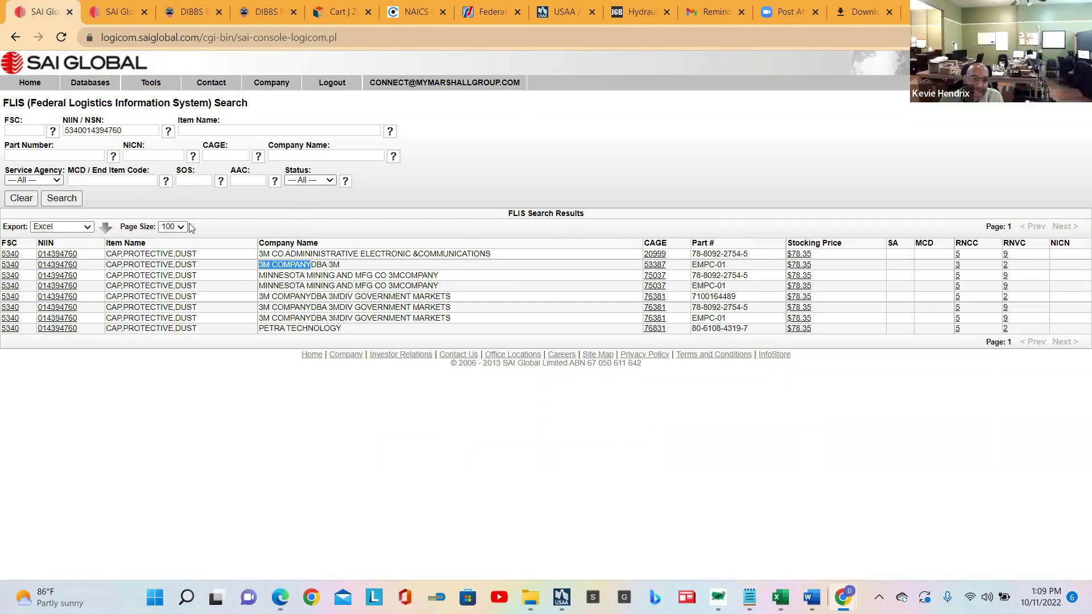
pyautogui.doubleClick(105, 130)
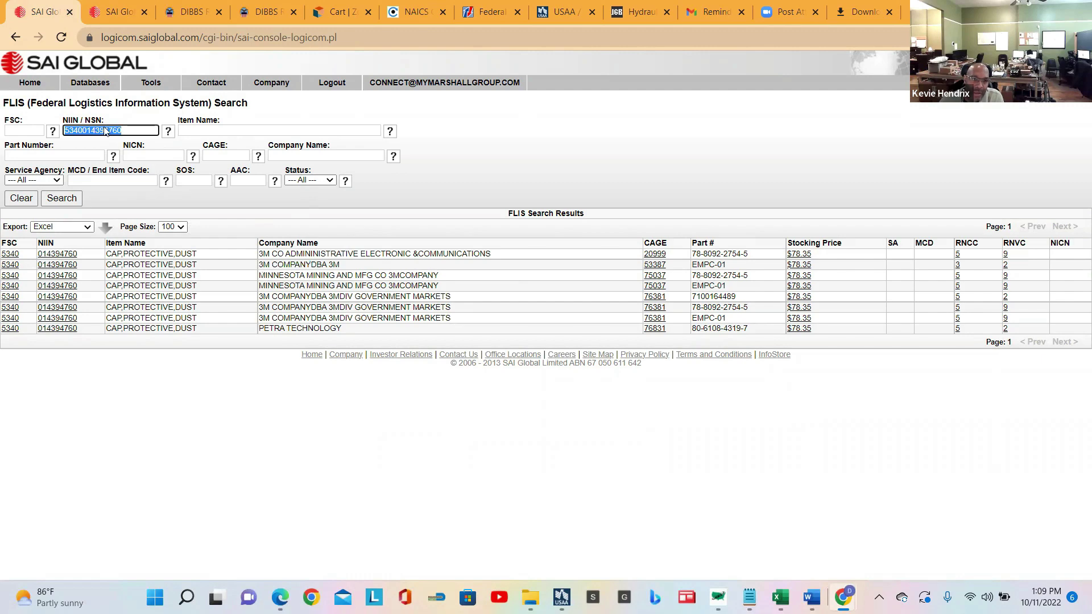
pyautogui.hotkey('ctrl', 'c')
pyautogui.click(118, 13)
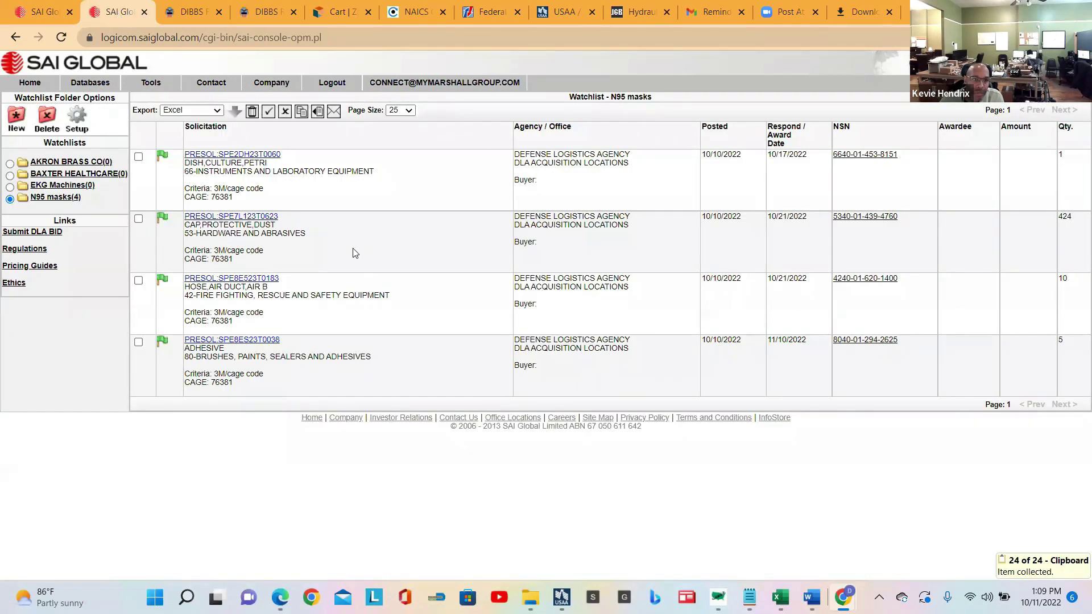
pyautogui.click(37, 85)
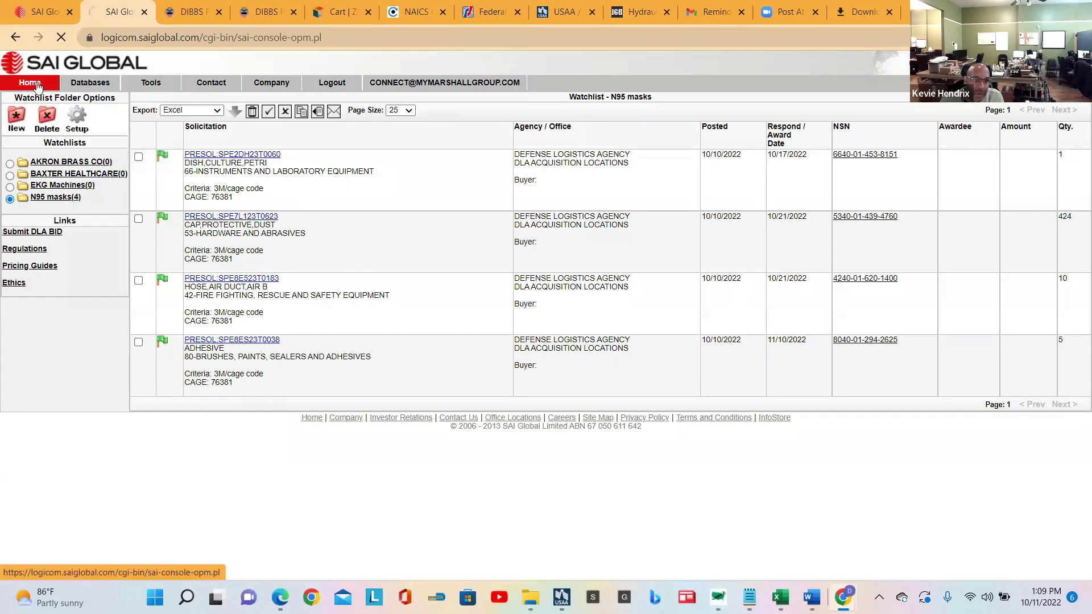
pyautogui.moveTo(90, 82)
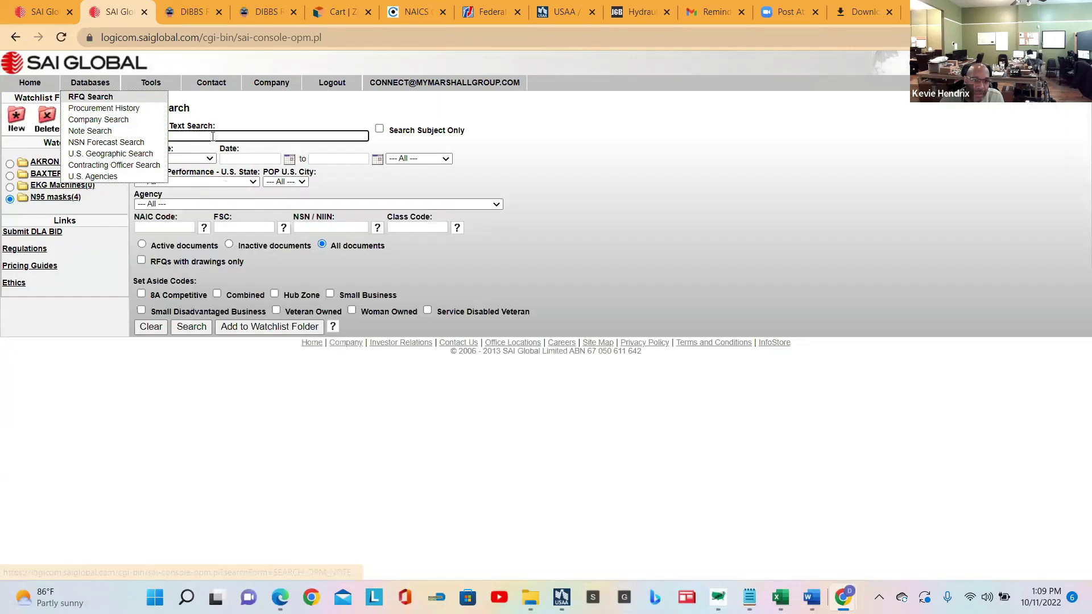
pyautogui.click(214, 135)
pyautogui.hotkey('ctrl', 'v')
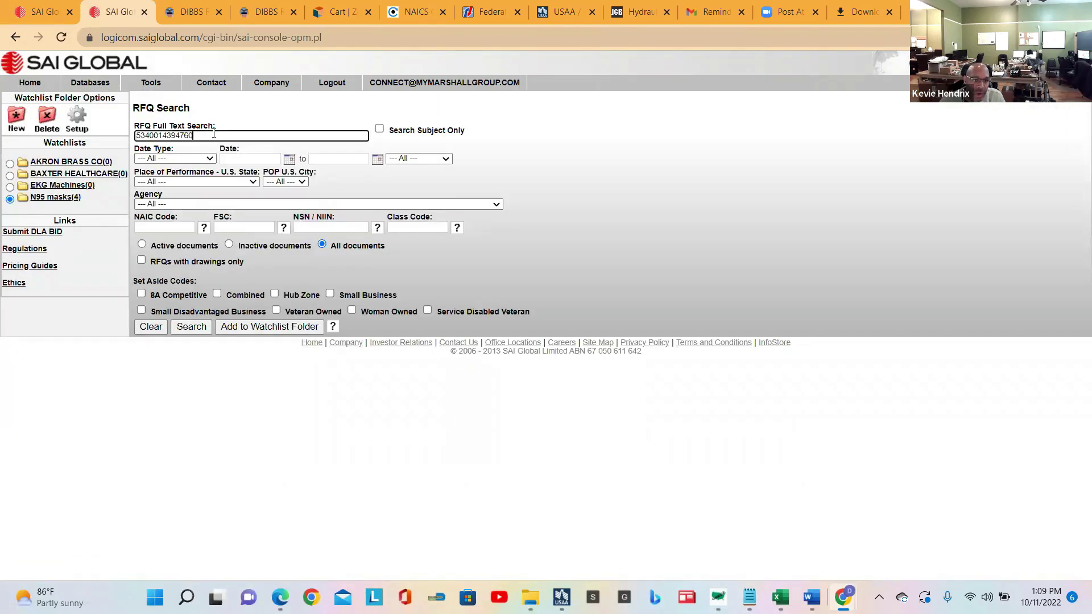
pyautogui.click(194, 326)
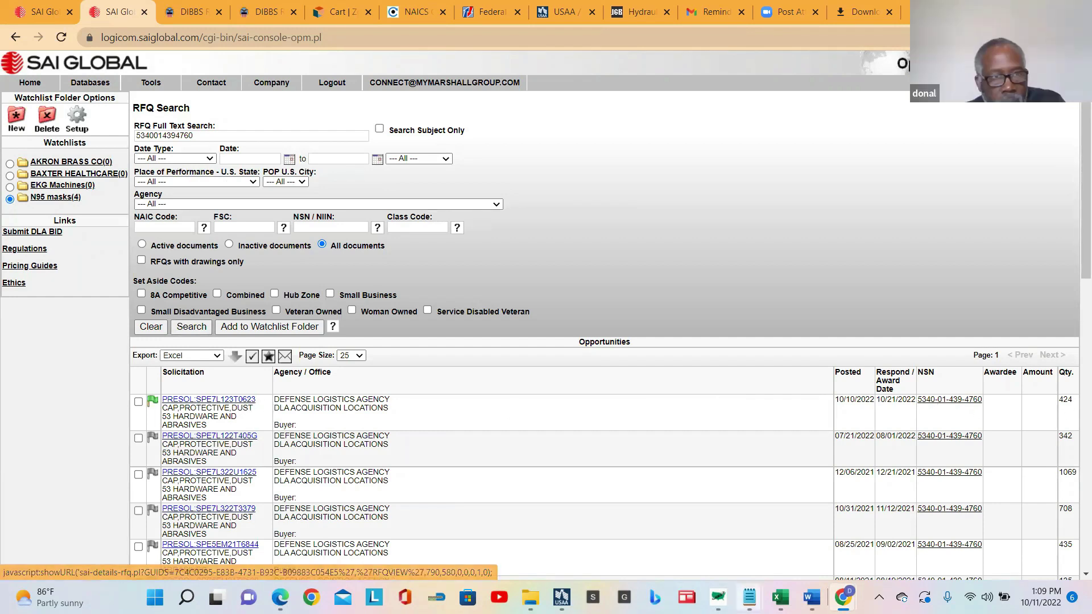
pyautogui.moveTo(780, 597)
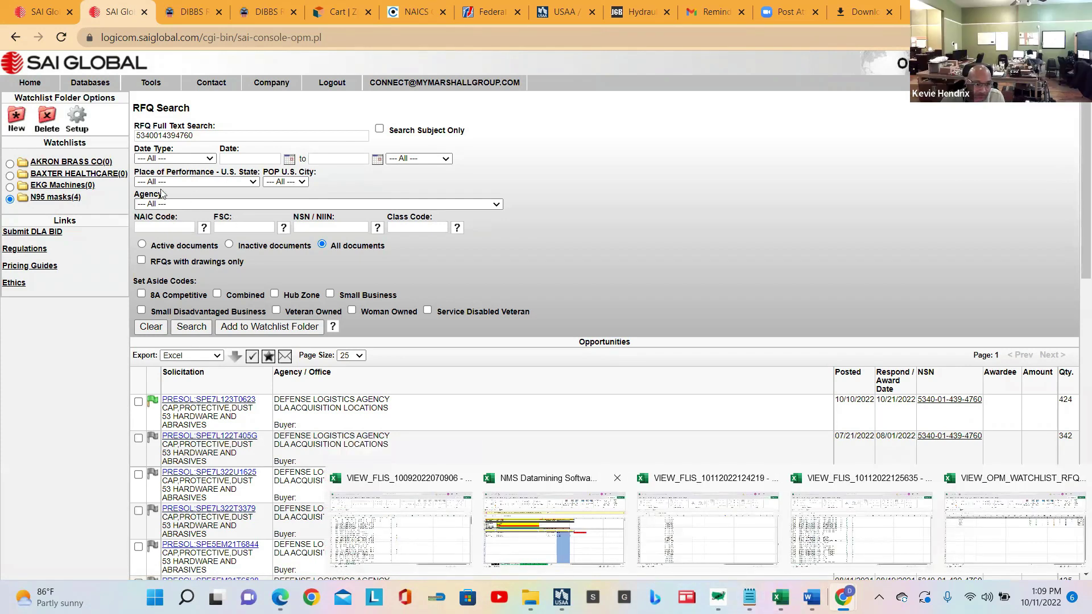
# - Bring the NMS Datamining workbook forward and check solicitation SPE7L123T0623 in cell A2
pyautogui.click(555, 529)
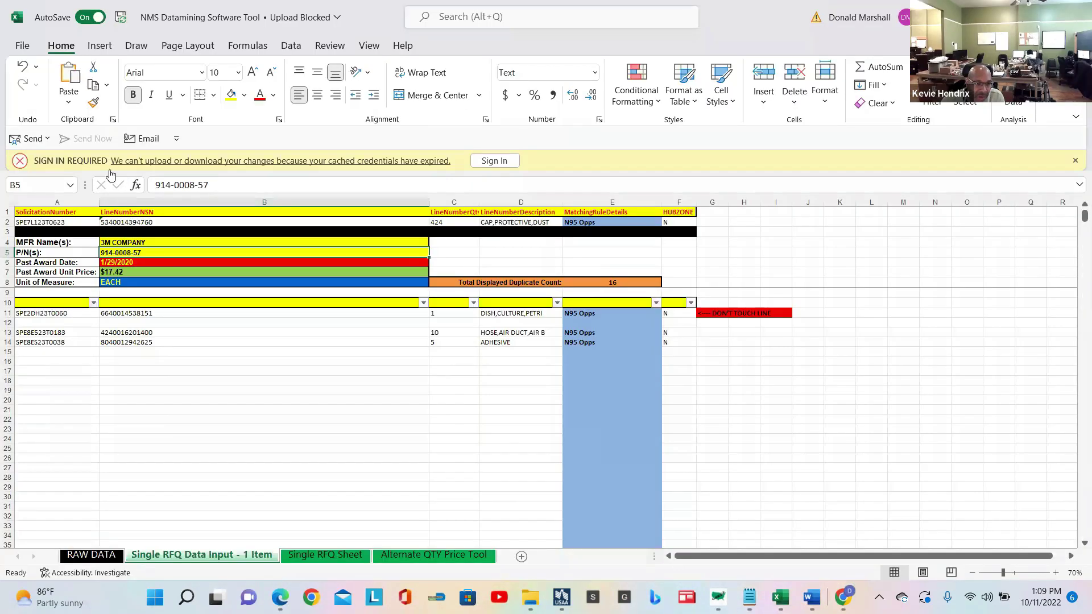
pyautogui.click(59, 222)
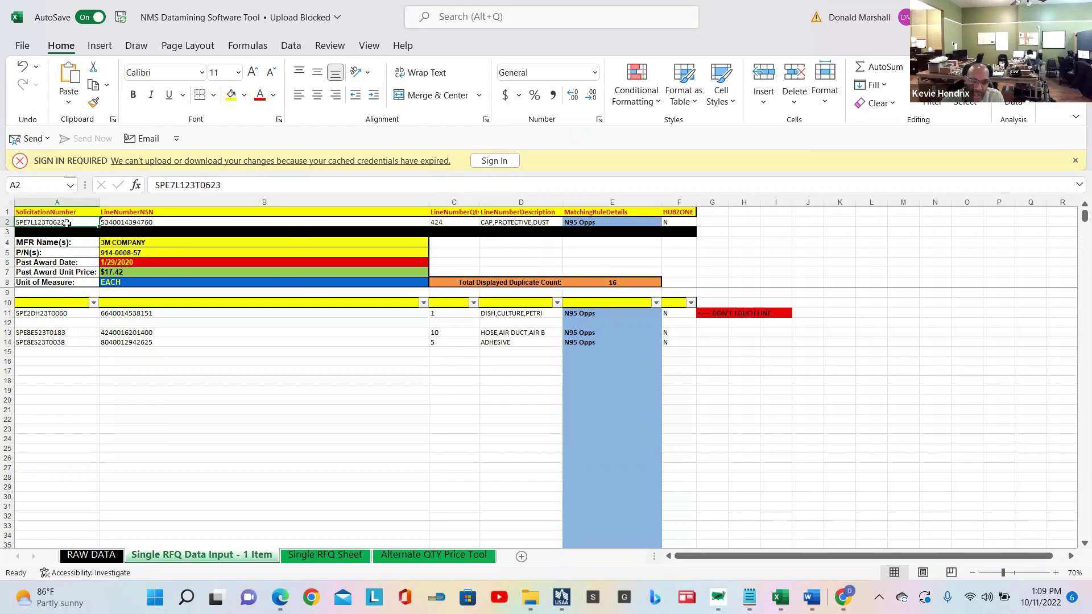
pyautogui.moveTo(843, 598)
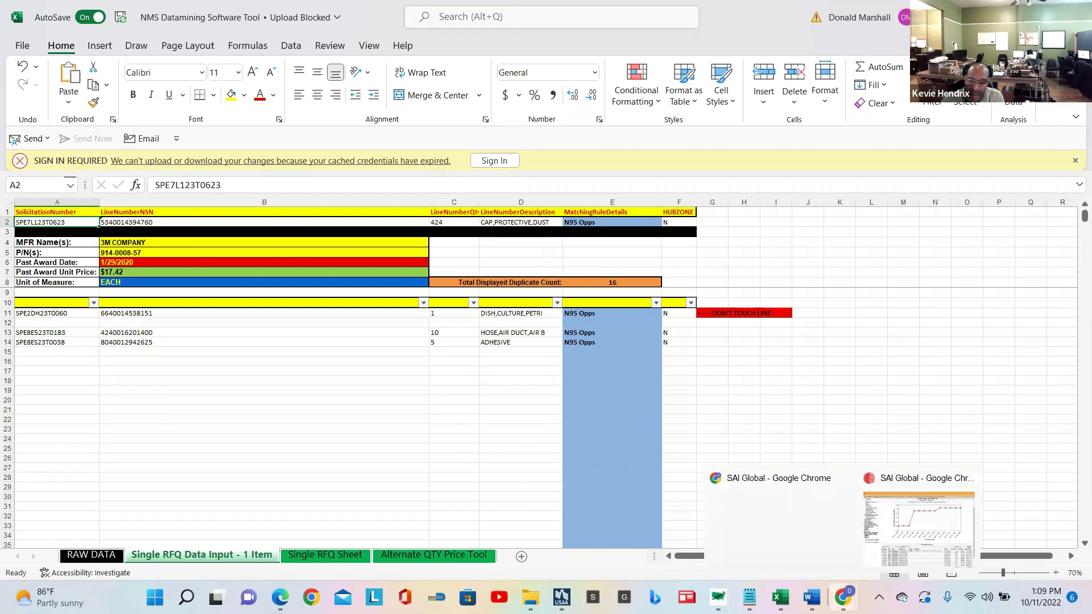
# - Copy solicitation number SPE7L123T0623 and open its detail window
pyautogui.click(780, 517)
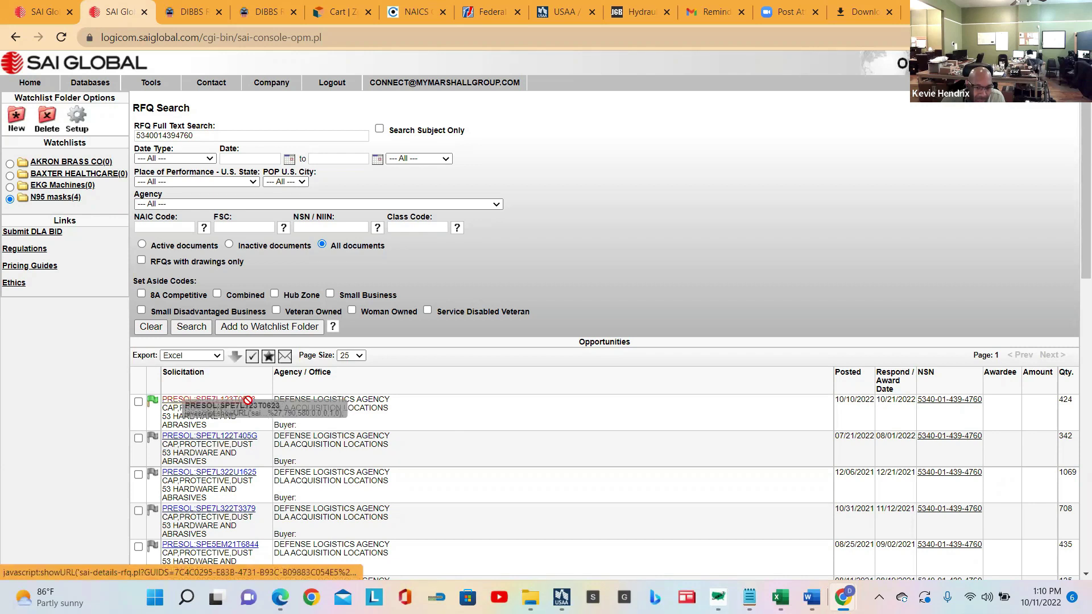
pyautogui.moveTo(272, 401); pyautogui.dragTo(195, 399)
pyautogui.hotkey('ctrl', 'c')
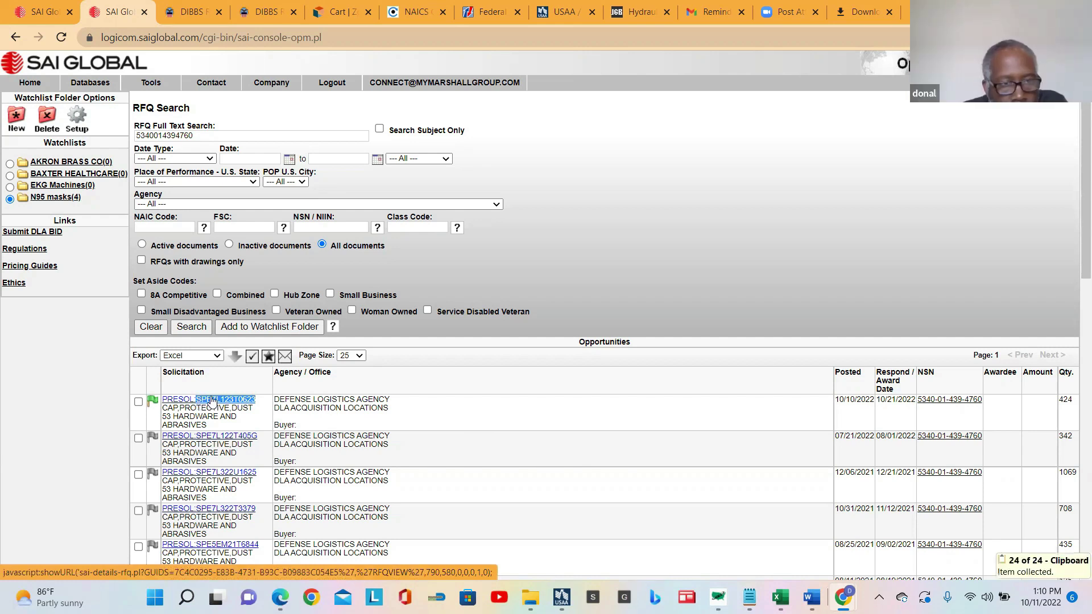
pyautogui.click(221, 402)
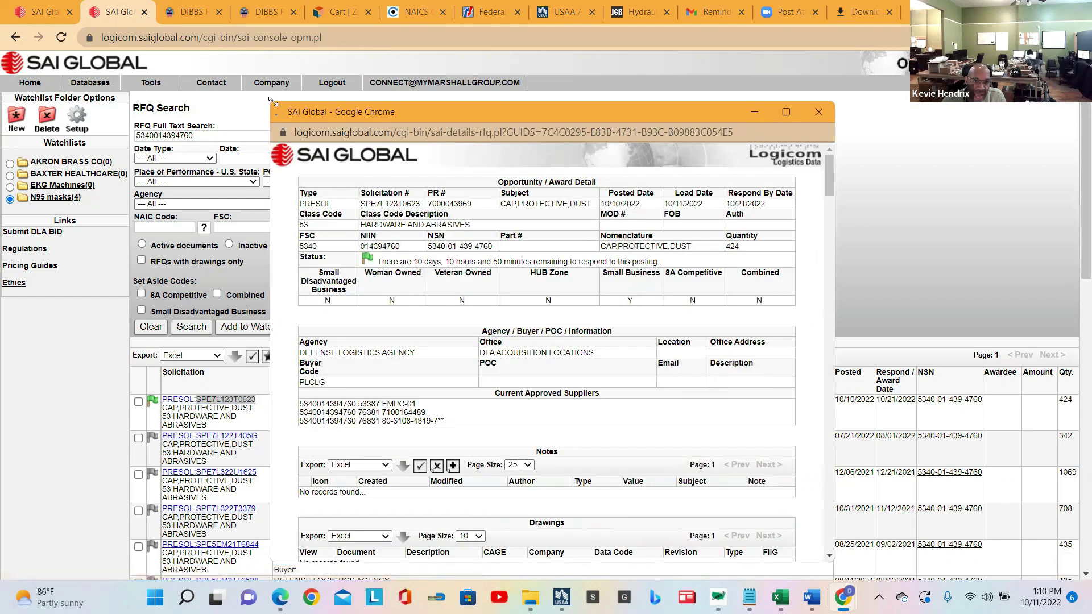
# - Enlarge the RFQ detail window and scroll the notice down to Section B
pyautogui.moveTo(273, 103); pyautogui.dragTo(232, 82)
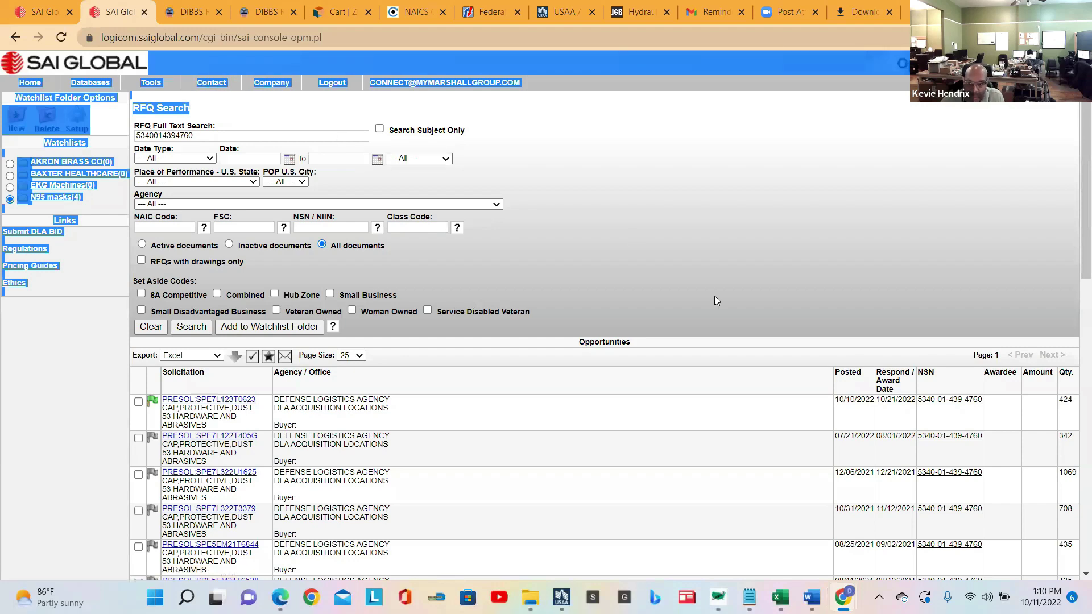
pyautogui.moveTo(842, 597)
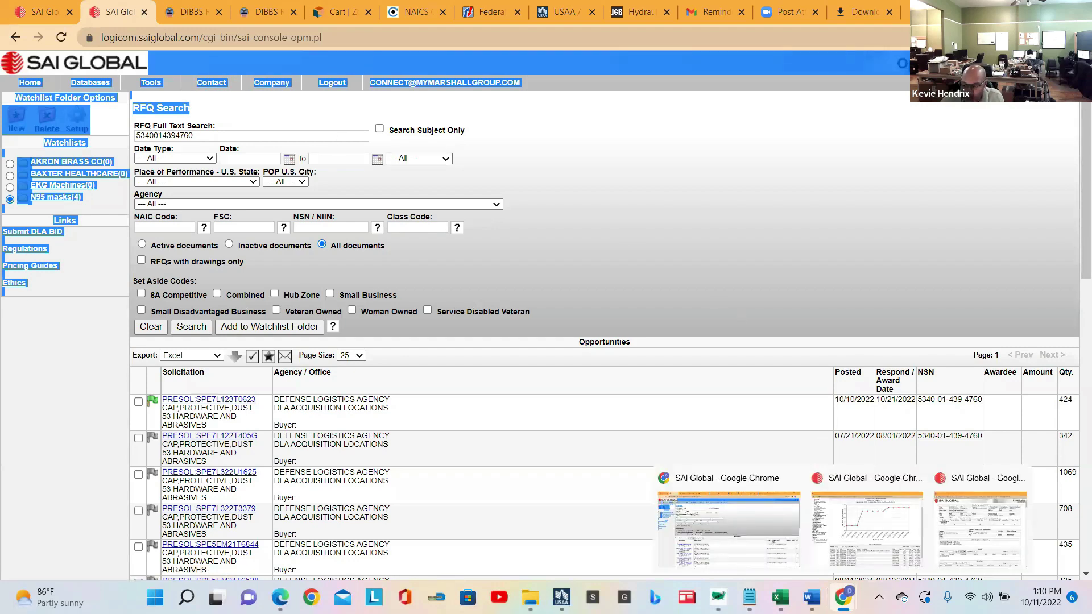
pyautogui.click(956, 543)
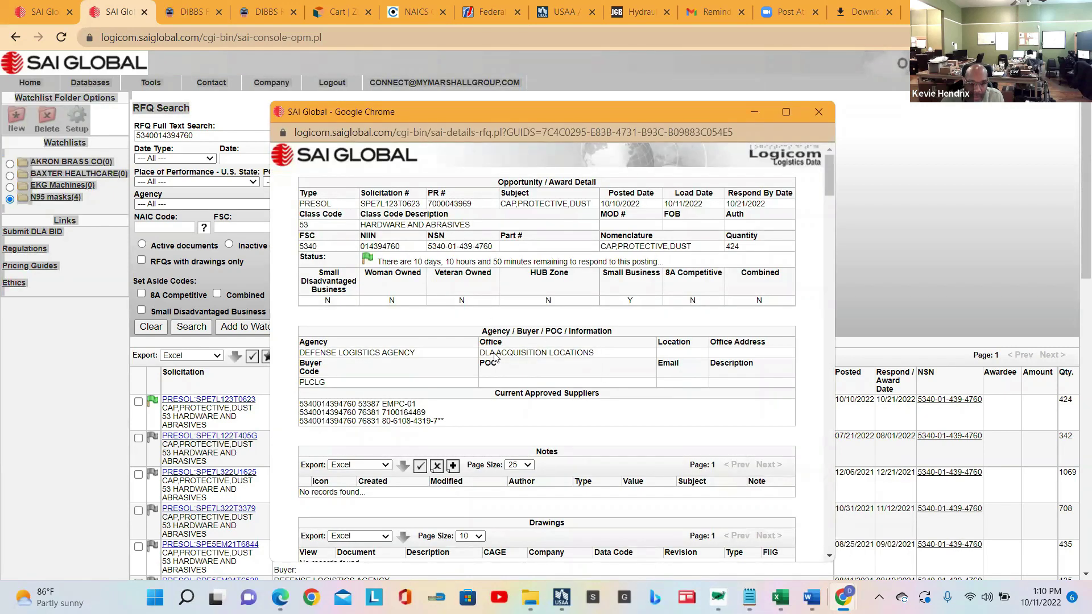
pyautogui.scroll(-2, 495, 357)
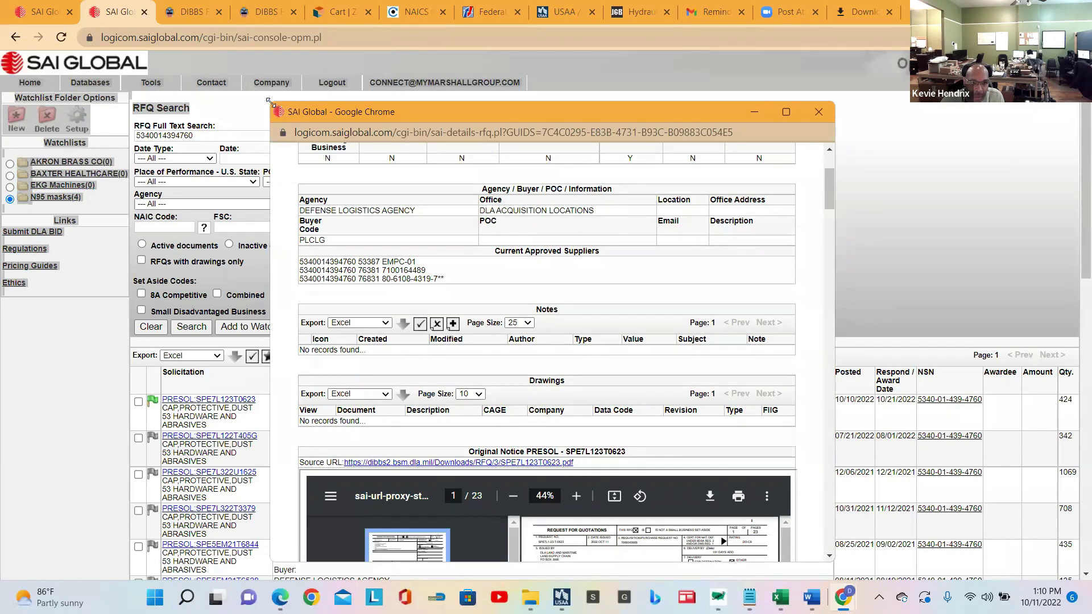
pyautogui.moveTo(271, 103); pyautogui.dragTo(124, 51)
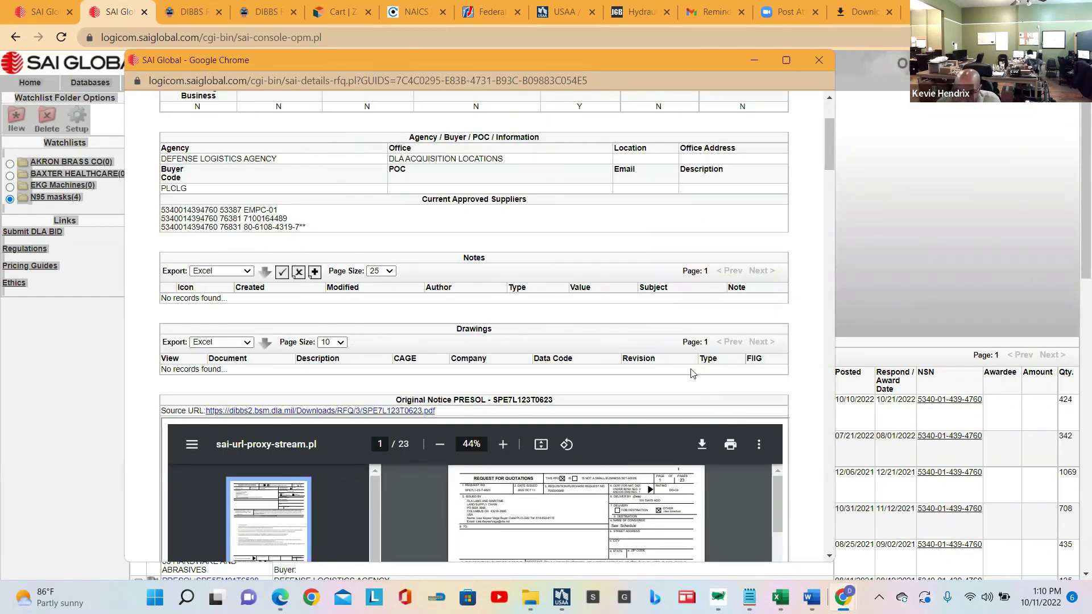
pyautogui.scroll(-2, 674, 381)
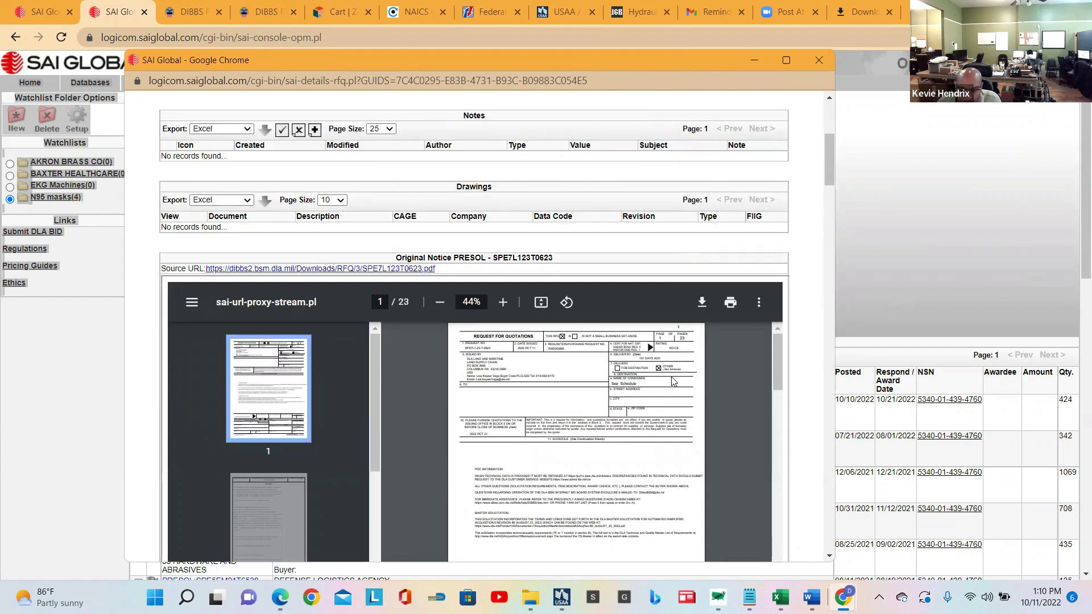
pyautogui.scroll(-1, 675, 381)
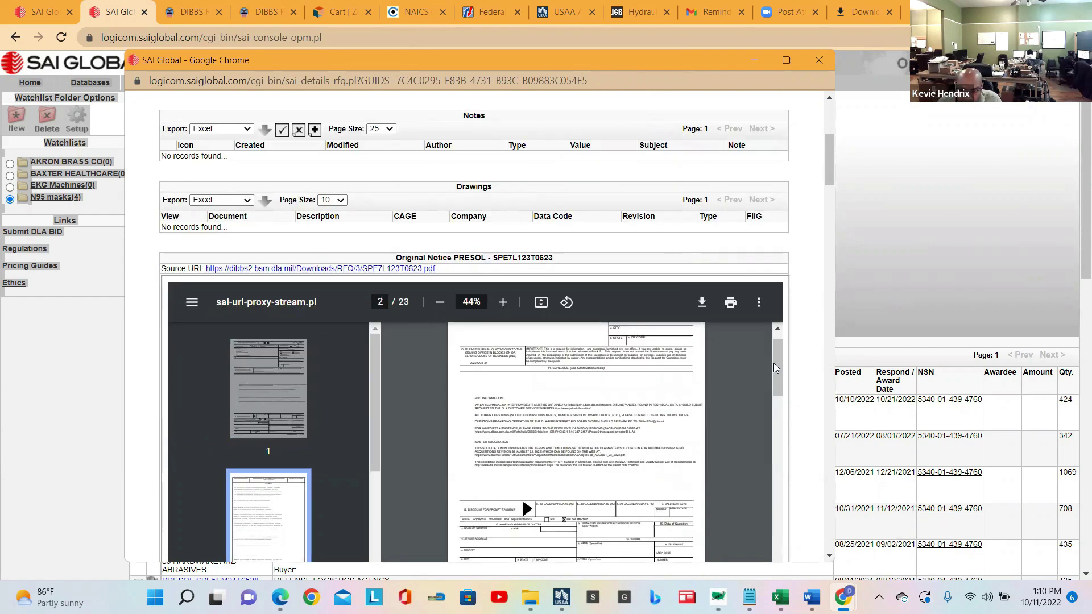
pyautogui.moveTo(779, 360); pyautogui.dragTo(780, 404)
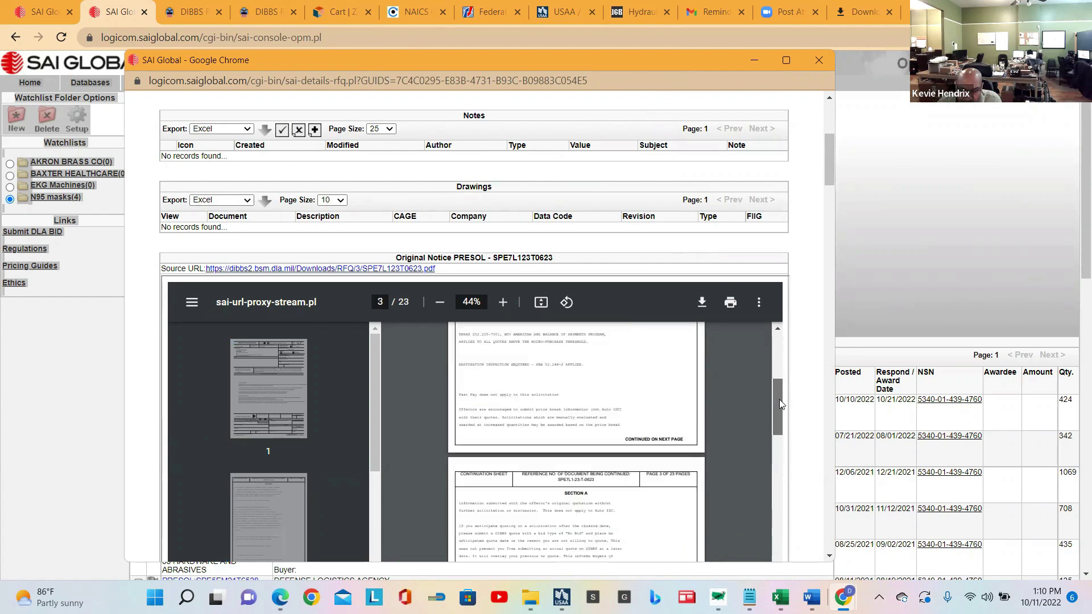
pyautogui.keyDown('ctrl'); pyautogui.scroll(3, 688, 401); pyautogui.keyUp('ctrl')
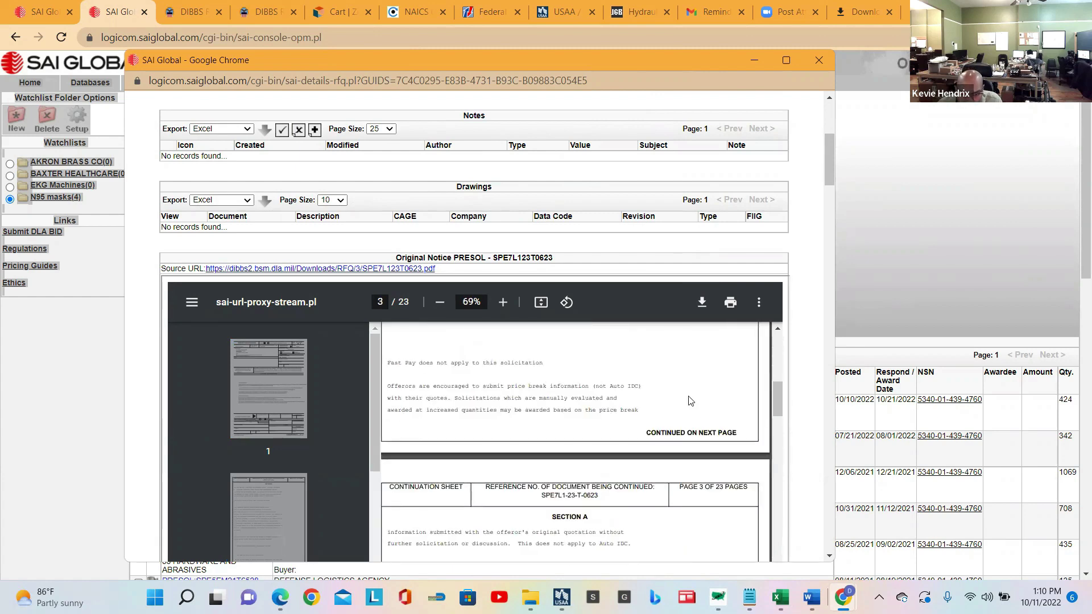
pyautogui.scroll(-6, 688, 398)
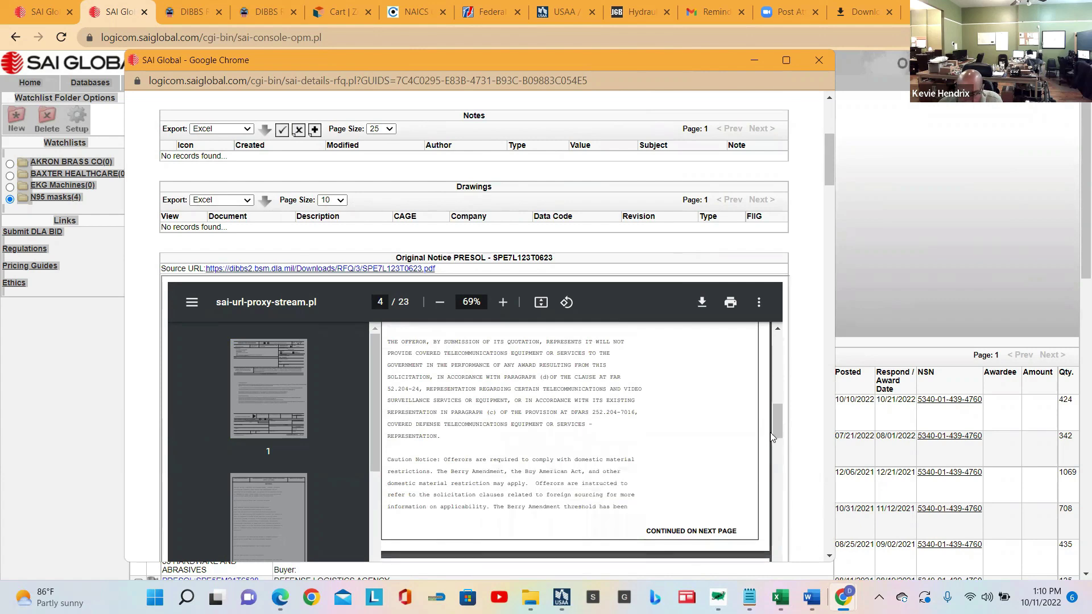
pyautogui.moveTo(783, 426); pyautogui.dragTo(771, 492)
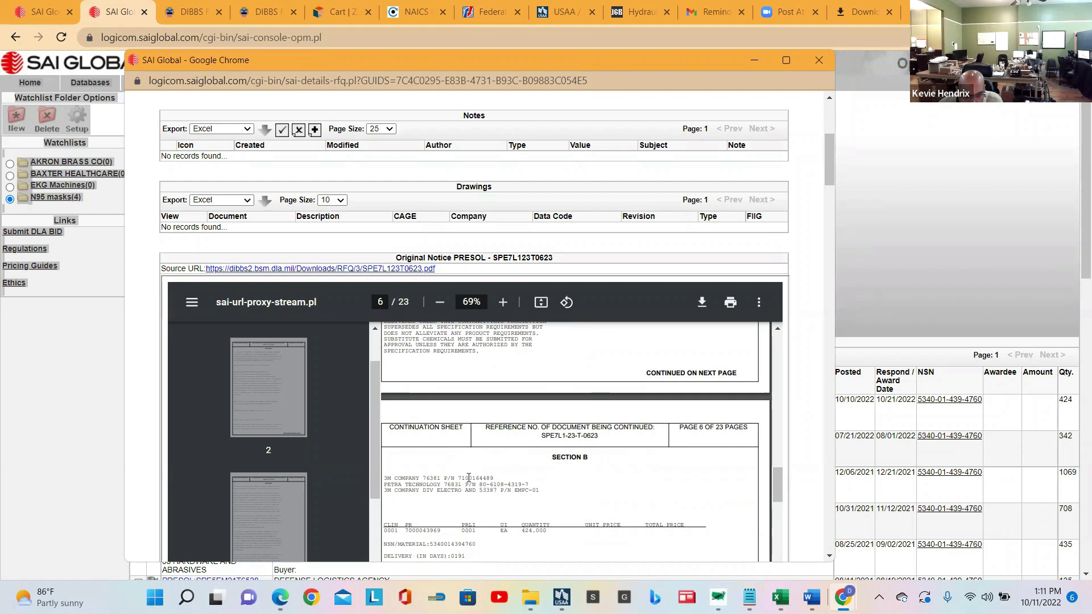
# - Copy the three approved-source part-number lines from Section B
pyautogui.moveTo(384, 479); pyautogui.dragTo(548, 492)
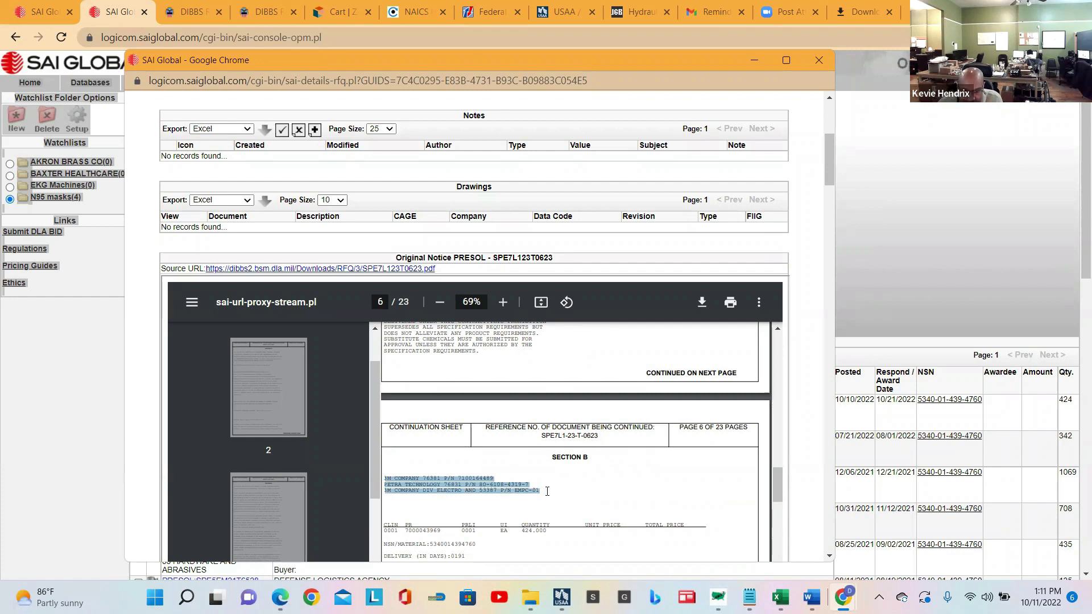
pyautogui.hotkey('ctrl', 'c')
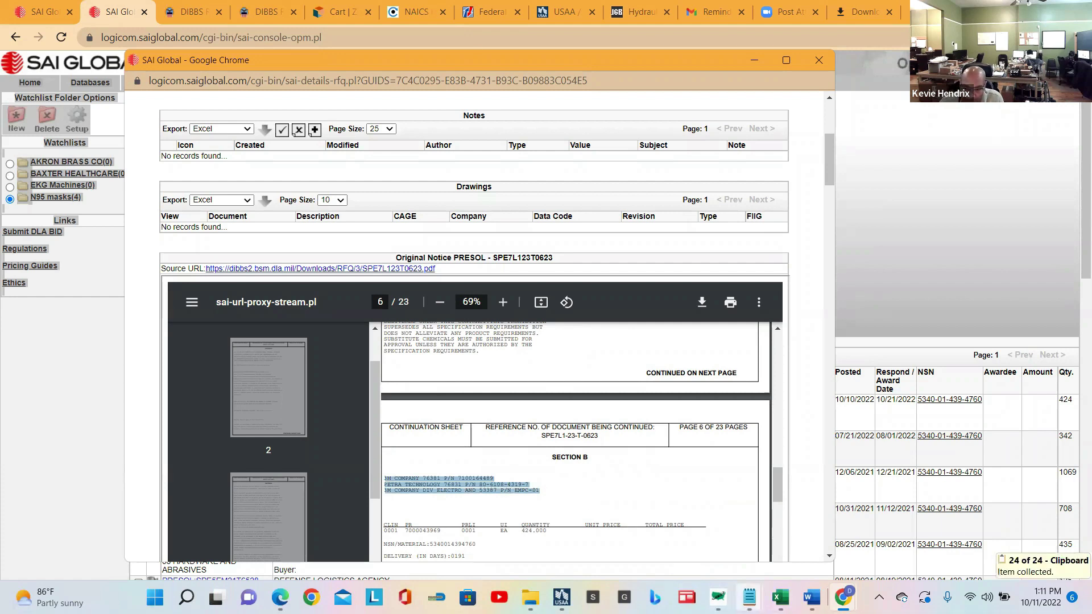
pyautogui.moveTo(749, 597)
pyautogui.click(772, 547)
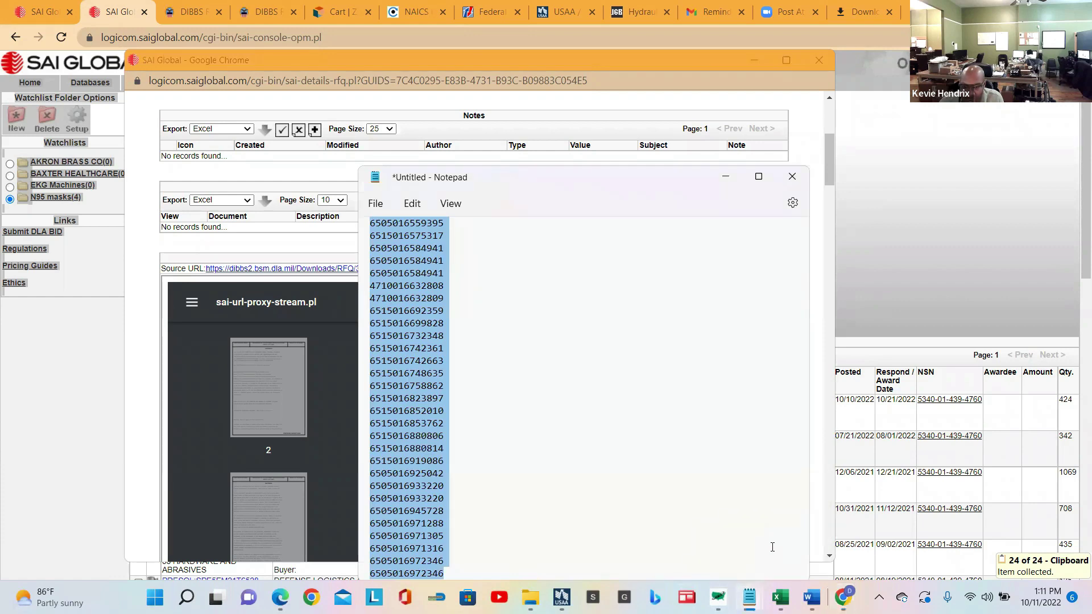
pyautogui.press('Delete')
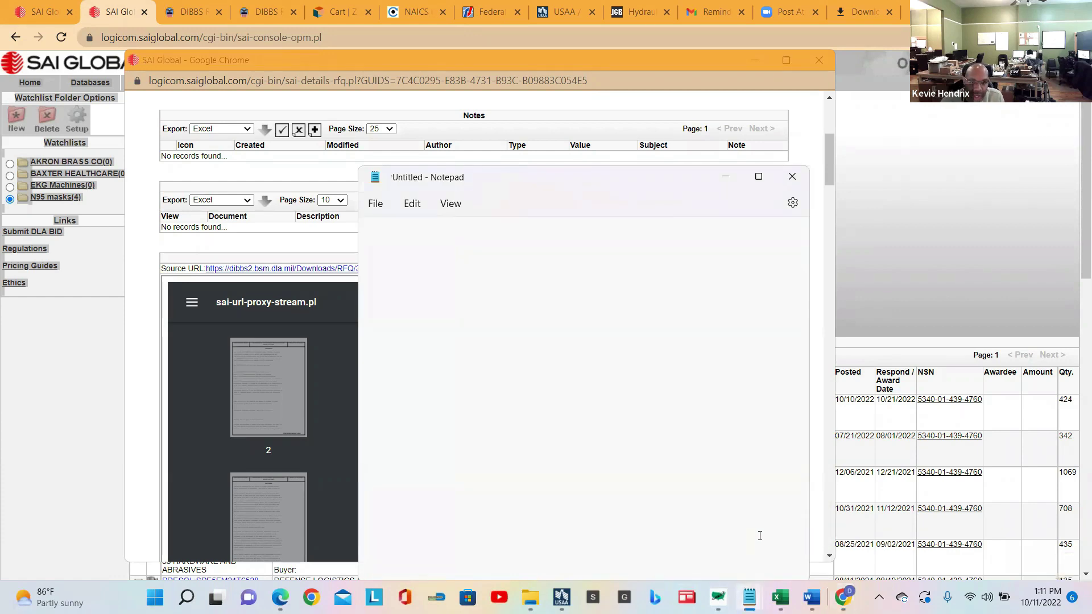
pyautogui.hotkey('ctrl', 'v')
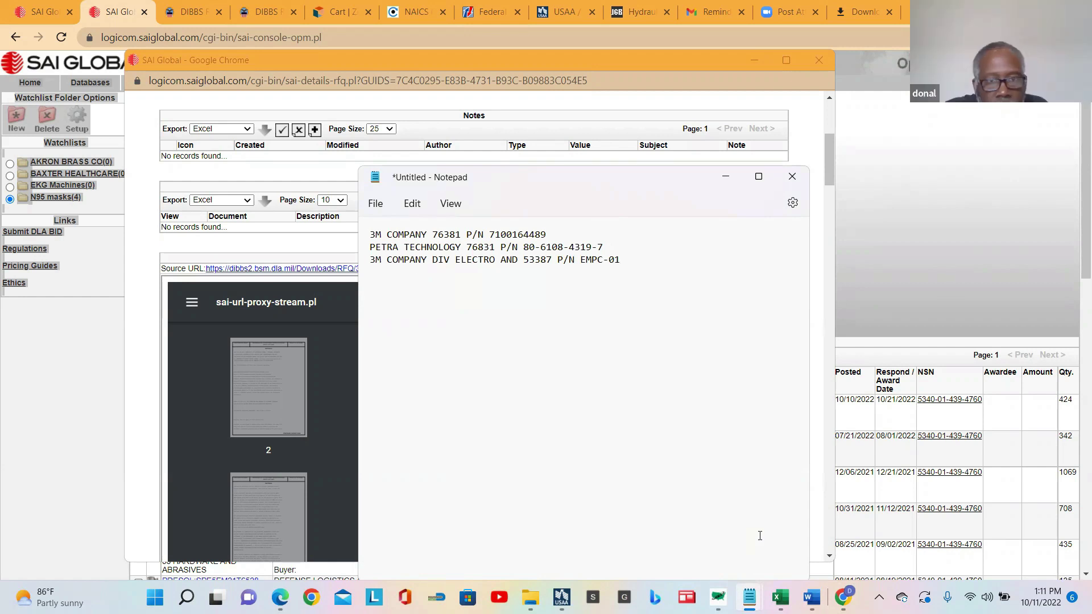
pyautogui.hotkey('ctrl', 'Left')
pyautogui.hotkey('shift', 'End')
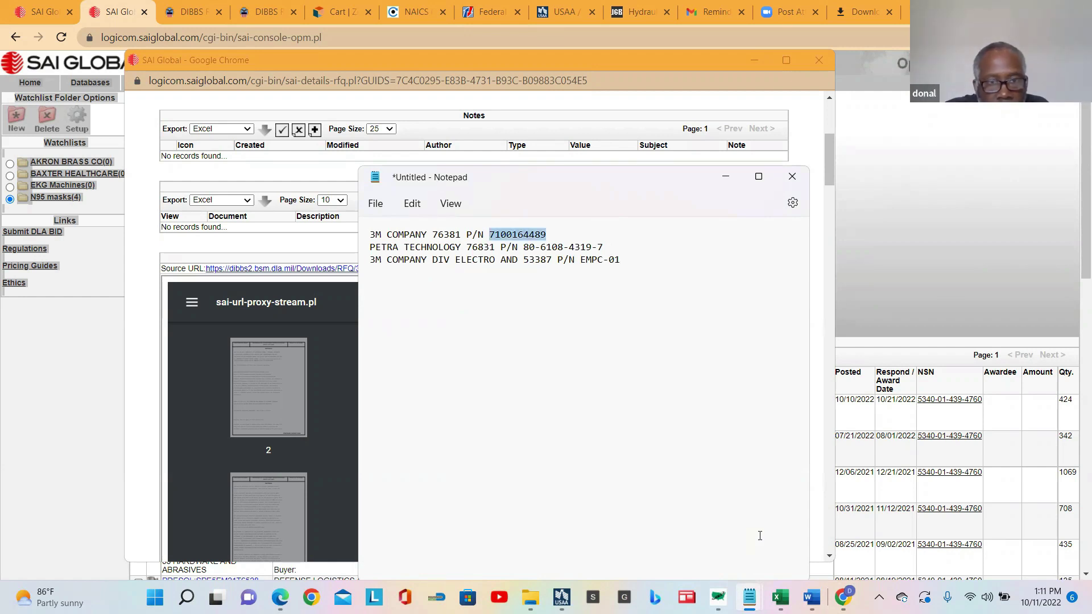
pyautogui.hotkey('ctrl', 'c')
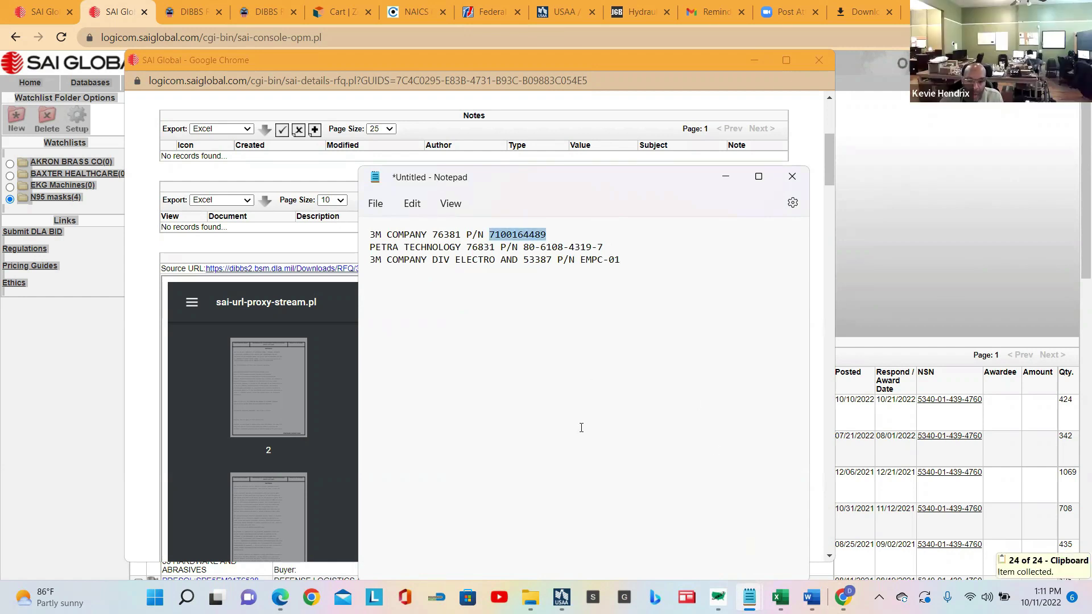
pyautogui.click(780, 597)
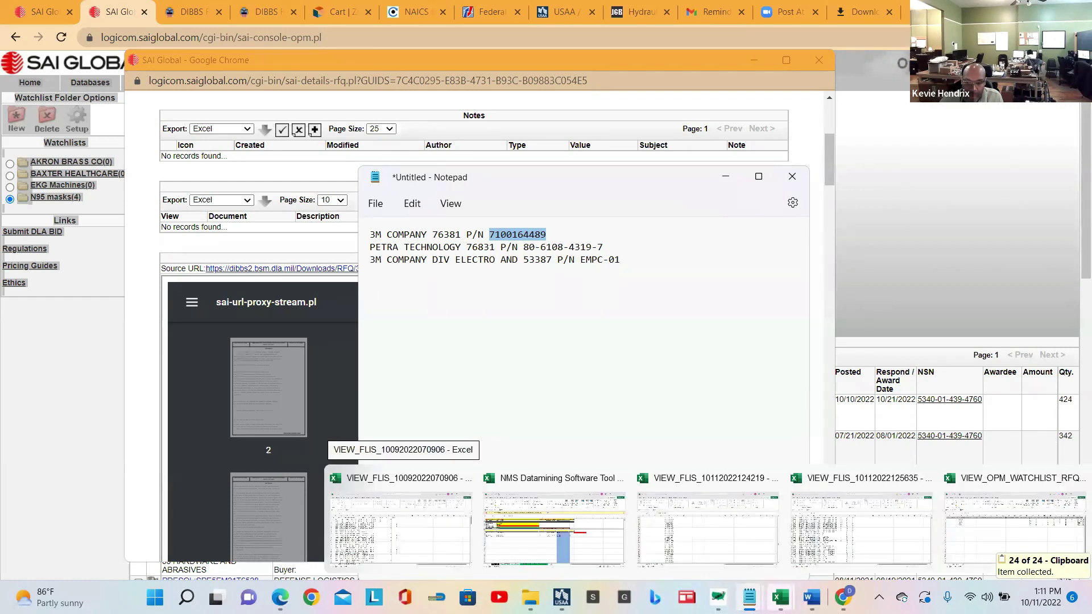
pyautogui.click(560, 540)
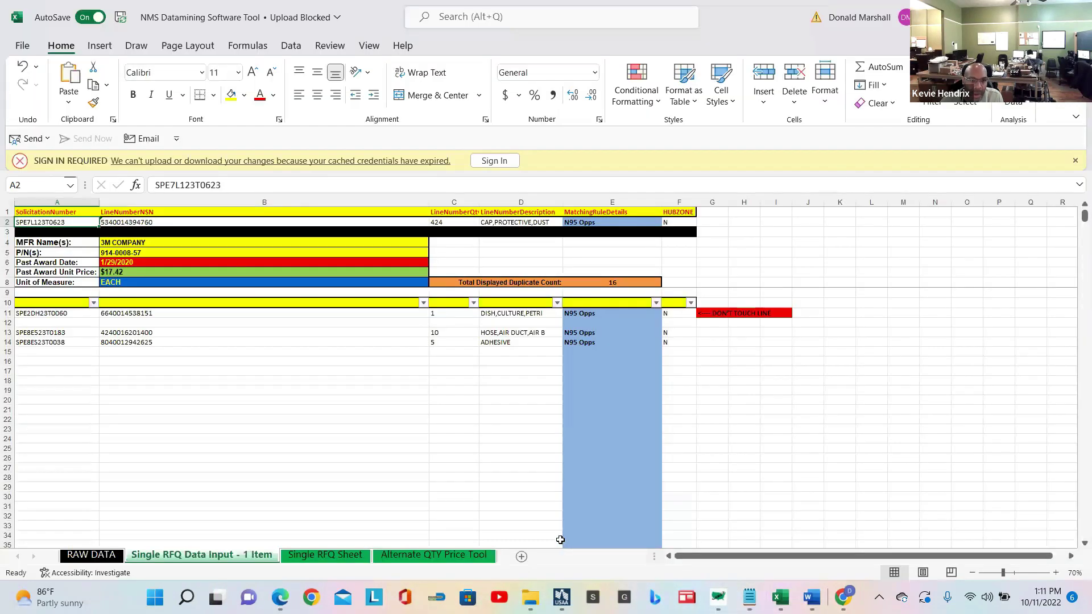
pyautogui.press('Down')
pyautogui.press('Down')
pyautogui.press('Down')
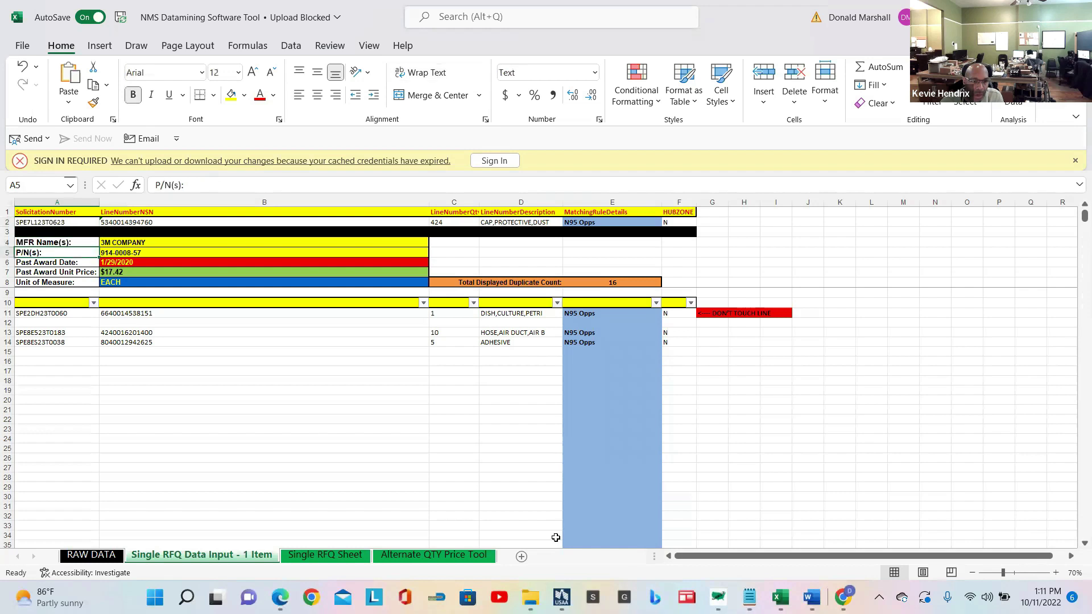
pyautogui.press('Right')
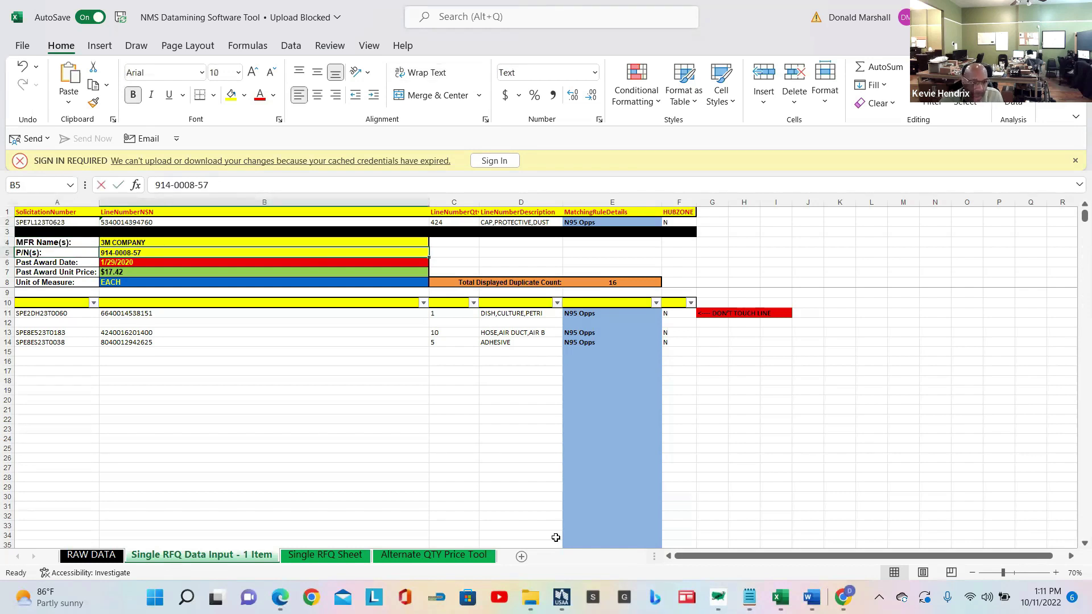
pyautogui.press('F2')
pyautogui.hotkey('shift', 'Home')
pyautogui.hotkey('ctrl', 'v')
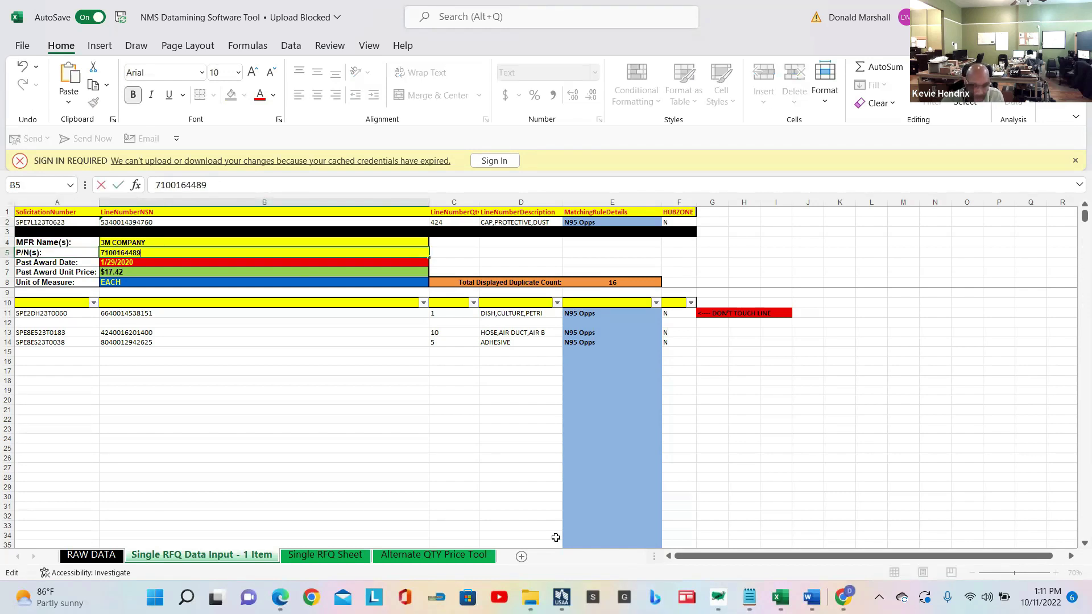
pyautogui.write(', or')
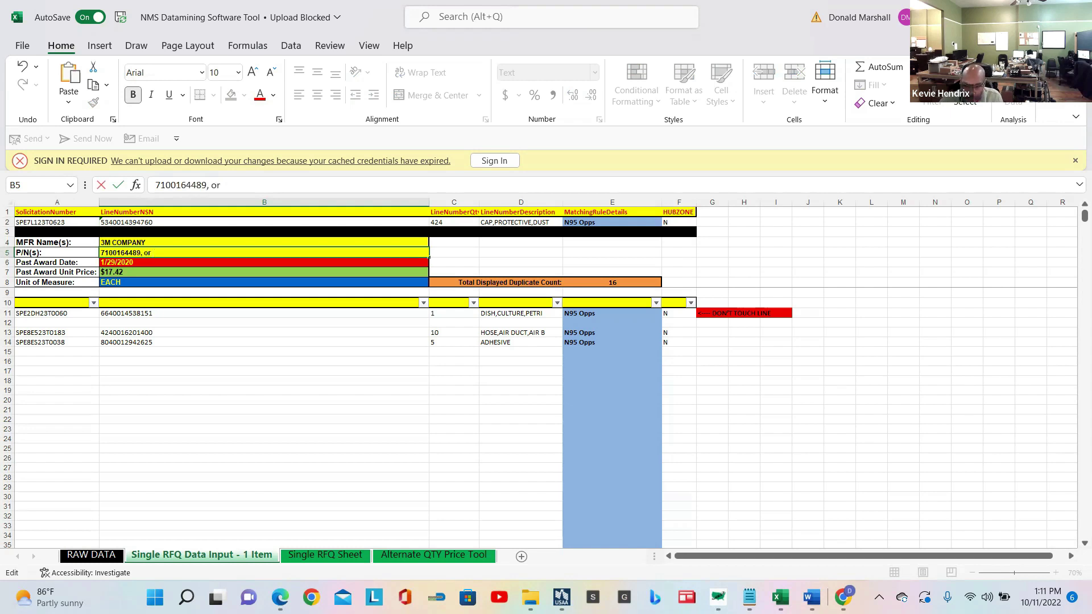
# - Copy EMPC-01 from the Notepad notes and append it to cell B5, followed by ', or'
pyautogui.moveTo(749, 597)
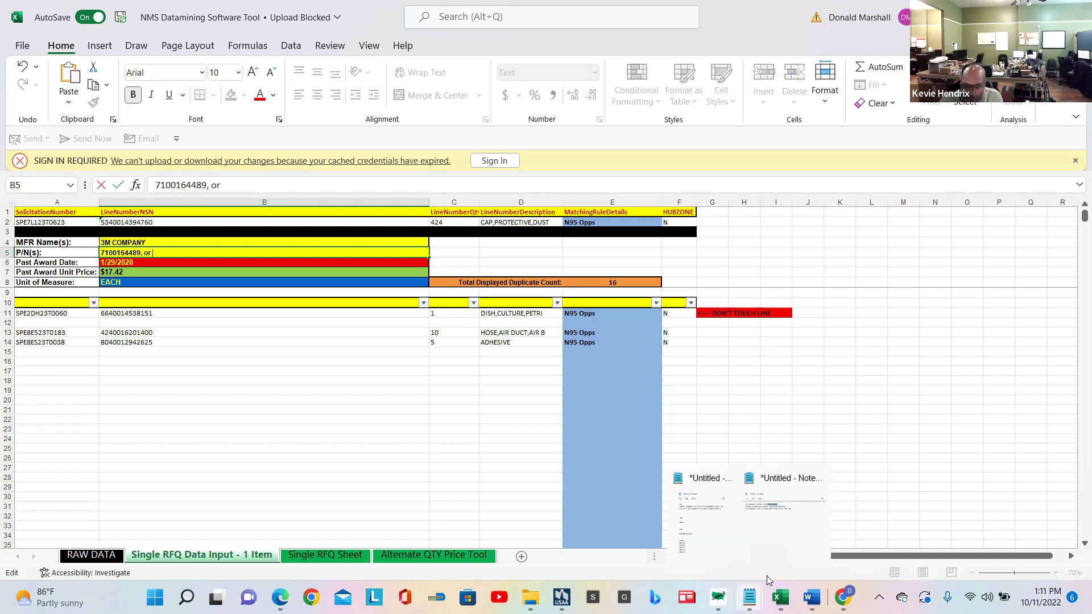
pyautogui.click(785, 546)
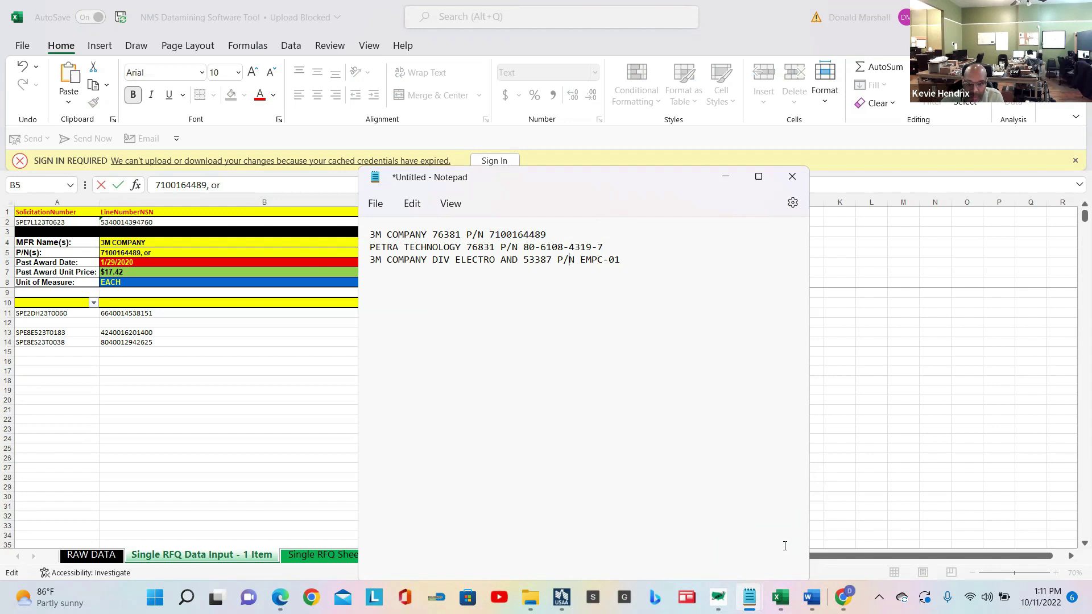
pyautogui.hotkey('ctrl', 'shift', 'Left')
pyautogui.hotkey('ctrl', 'c')
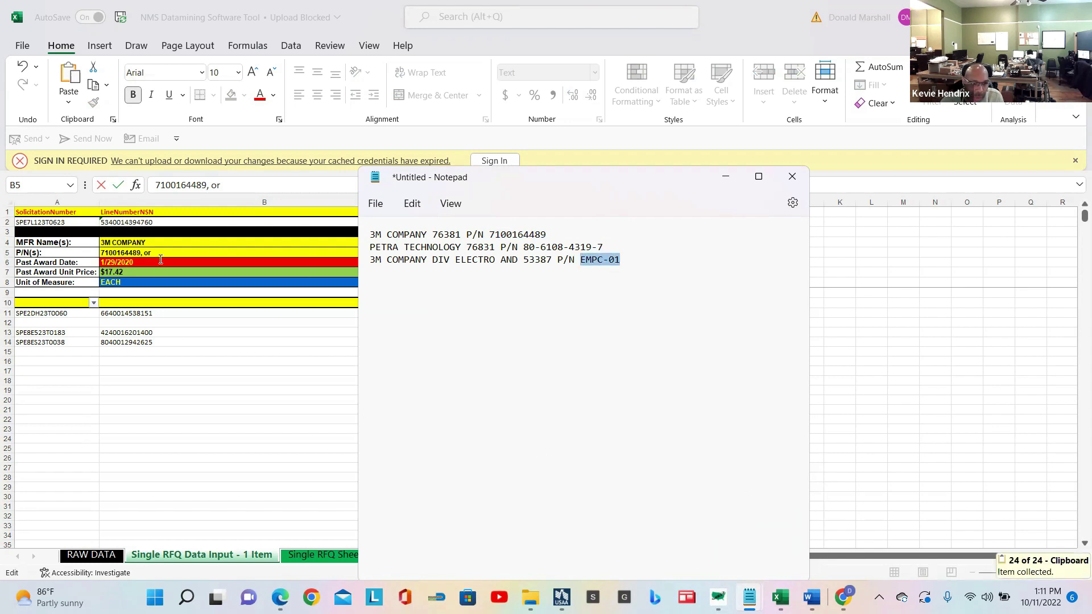
pyautogui.click(162, 251)
pyautogui.hotkey('ctrl', 'v')
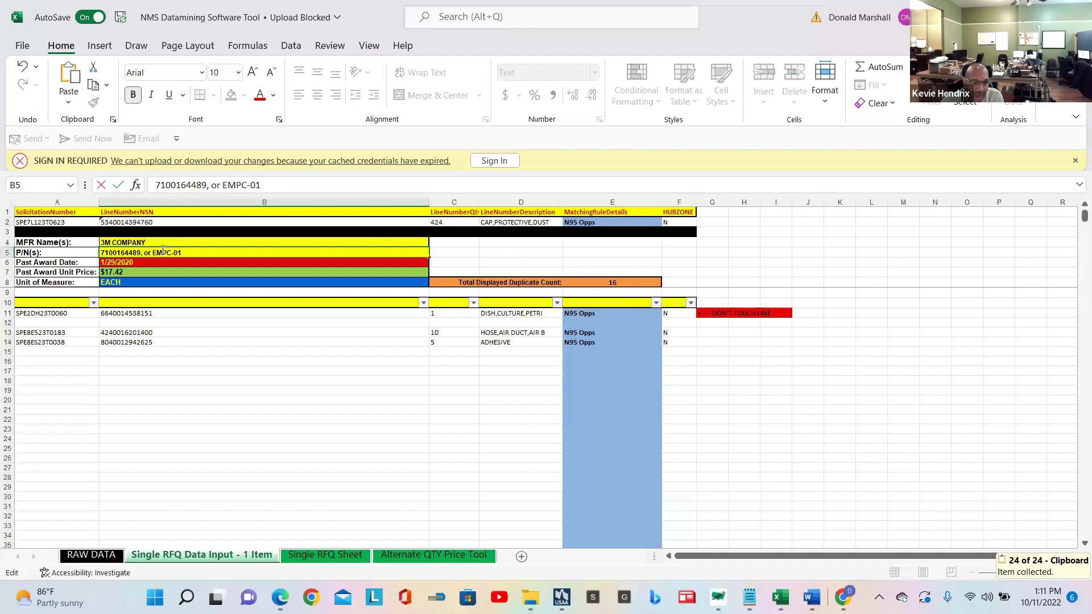
pyautogui.write(', or')
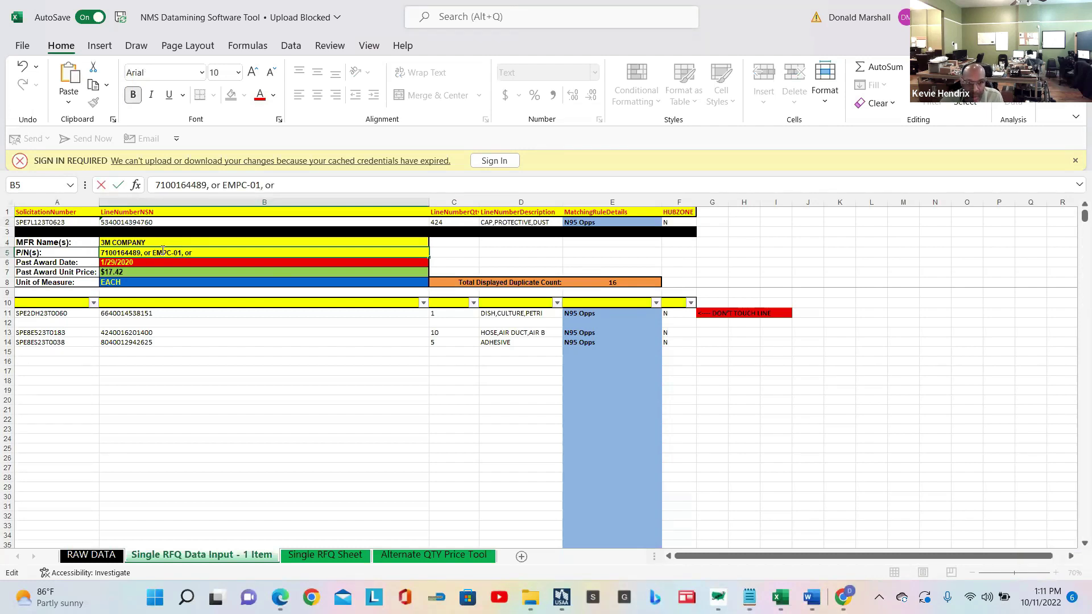
pyautogui.hotkey('alt', 'Tab')
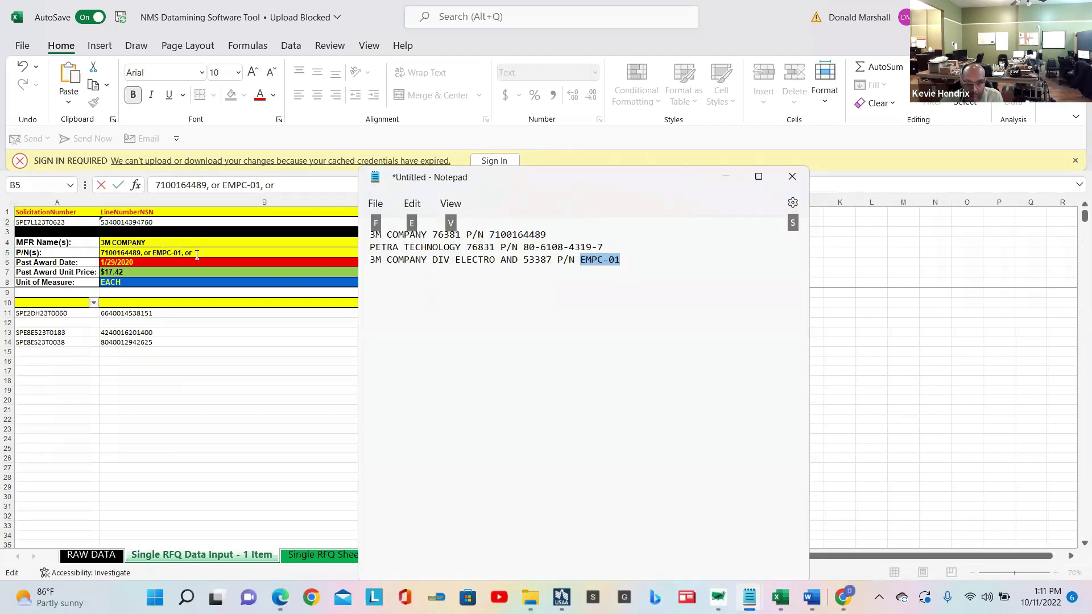
pyautogui.click(529, 246)
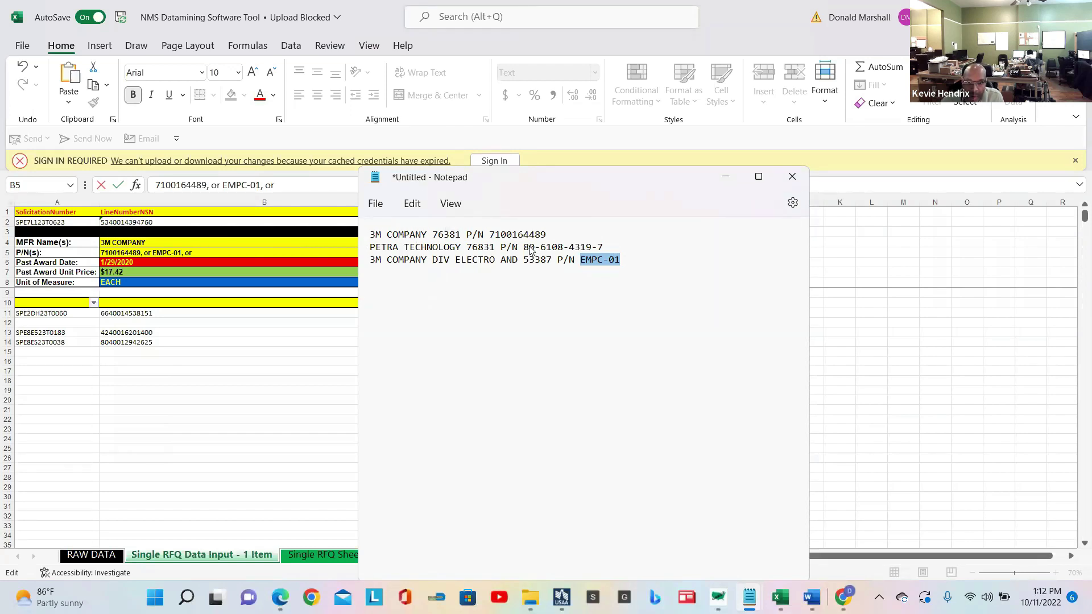
pyautogui.click(525, 247)
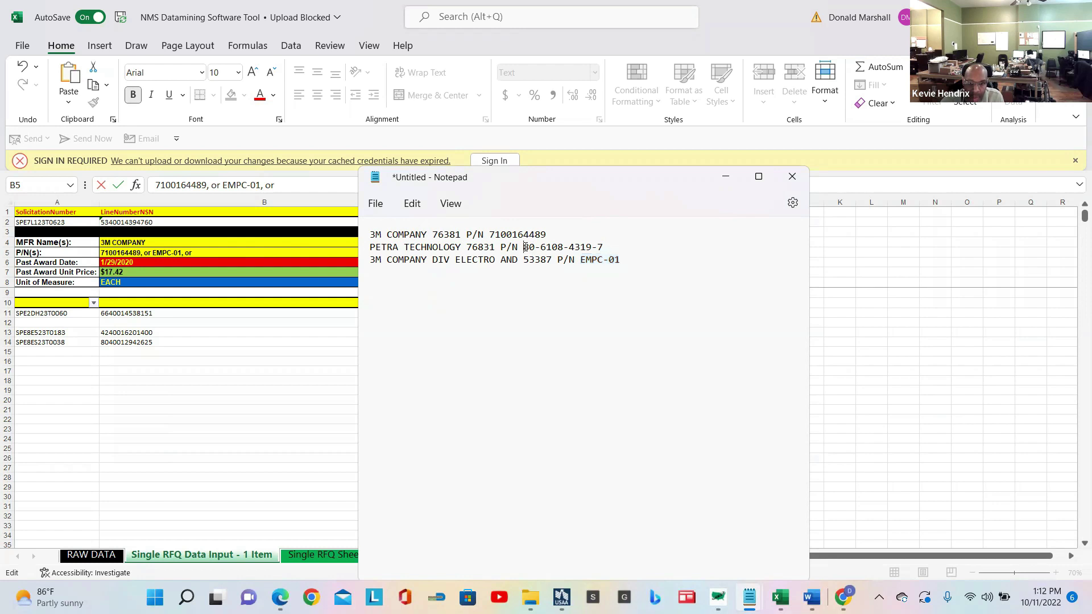
pyautogui.hotkey('shift', 'End')
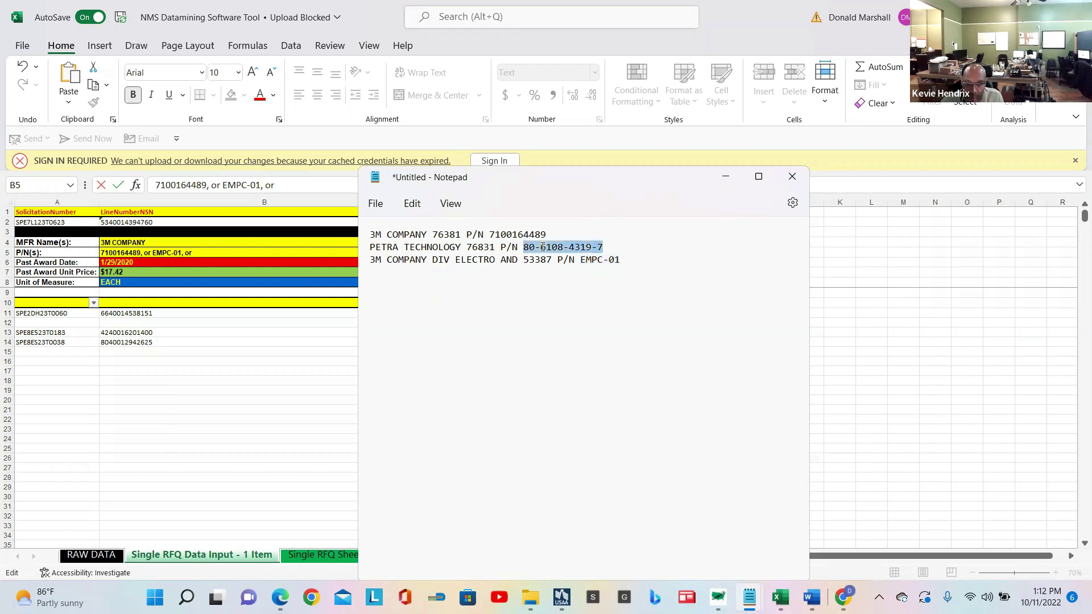
pyautogui.hotkey('ctrl', 'c')
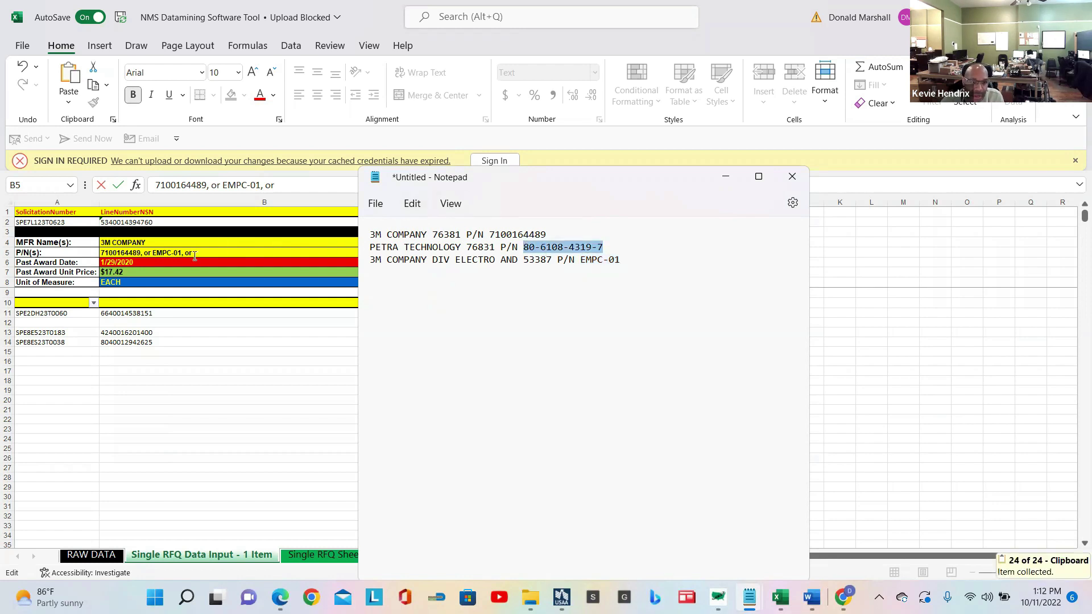
pyautogui.click(199, 253)
pyautogui.hotkey('ctrl', 'v')
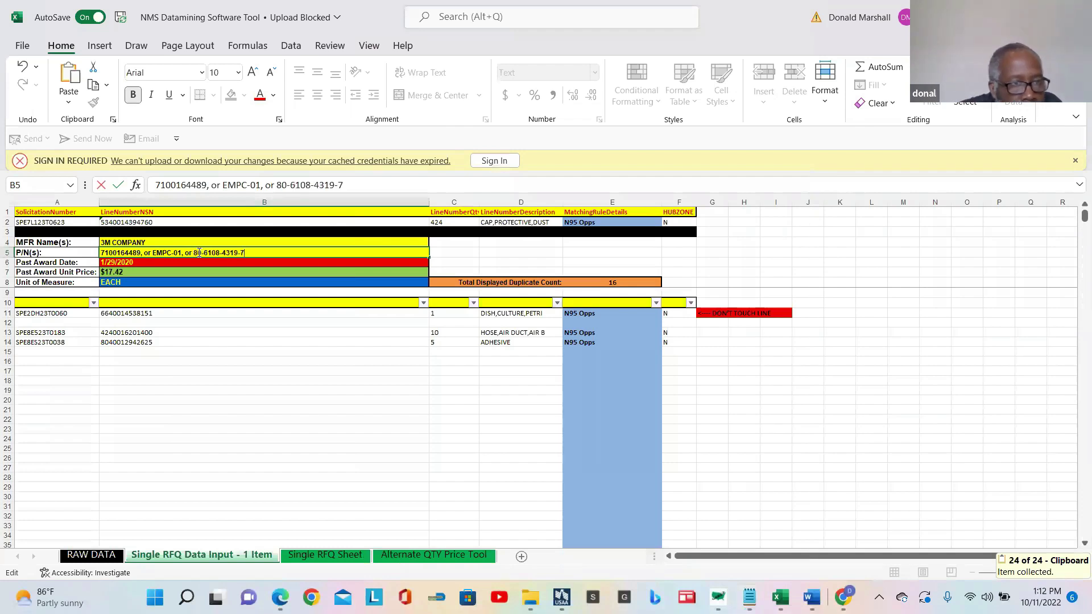
pyautogui.press('Return')
pyautogui.click(197, 252)
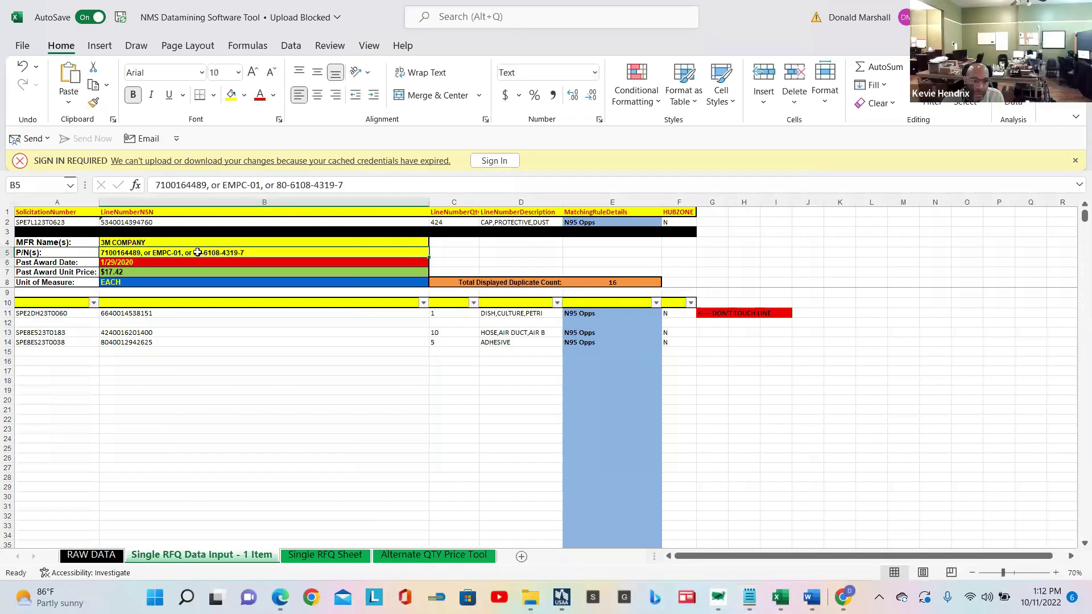
pyautogui.press('Up')
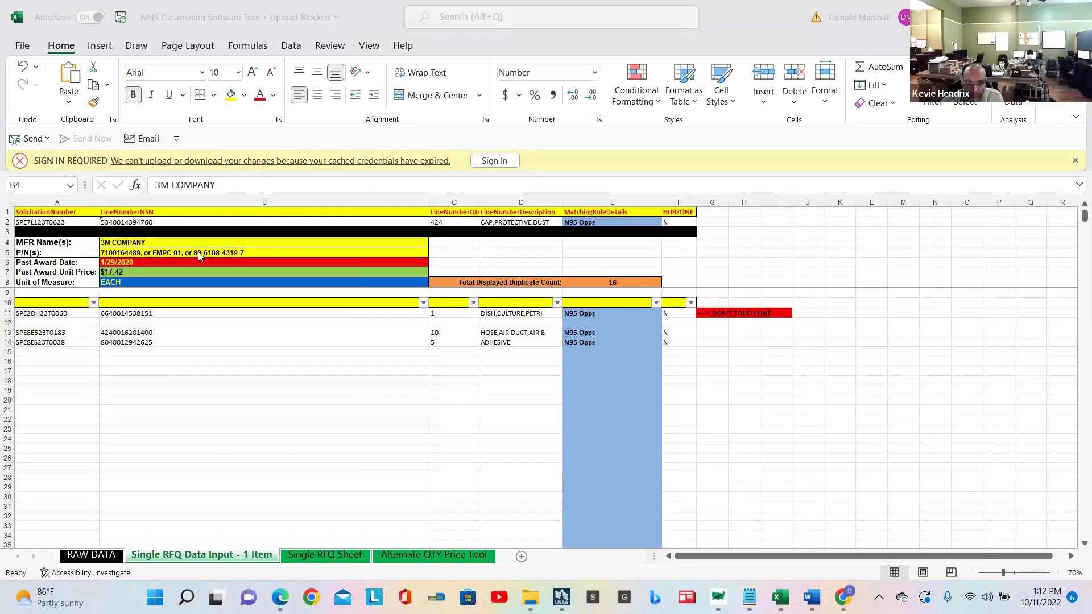
# - Copy PETRA TECHNOLOGY from Notepad and append it to B4 as '3M COMPANY, or PETRA TECHNOLOGY'
pyautogui.hotkey('alt', 'Tab')
pyautogui.click(421, 247)
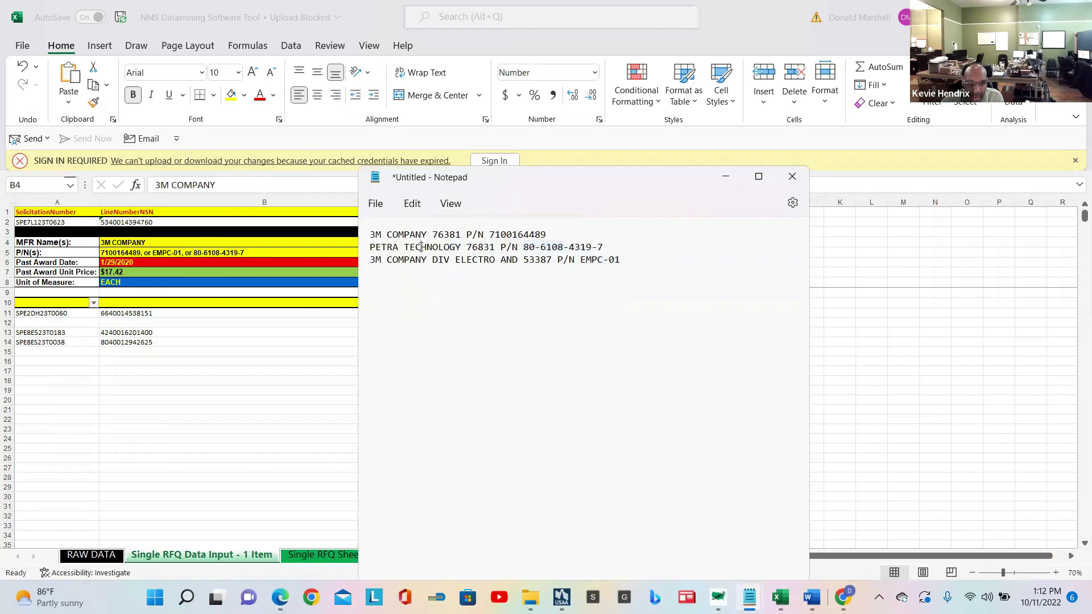
pyautogui.press('Home')
pyautogui.hotkey('shift', 'Right')
pyautogui.hotkey('shift', 'Right')
pyautogui.hotkey('shift', 'Right')
pyautogui.hotkey('shift', 'Right')
pyautogui.hotkey('shift', 'Right')
pyautogui.hotkey('shift', 'Right')
pyautogui.hotkey('shift', 'Right')
pyautogui.hotkey('shift', 'Right')
pyautogui.hotkey('shift', 'Right')
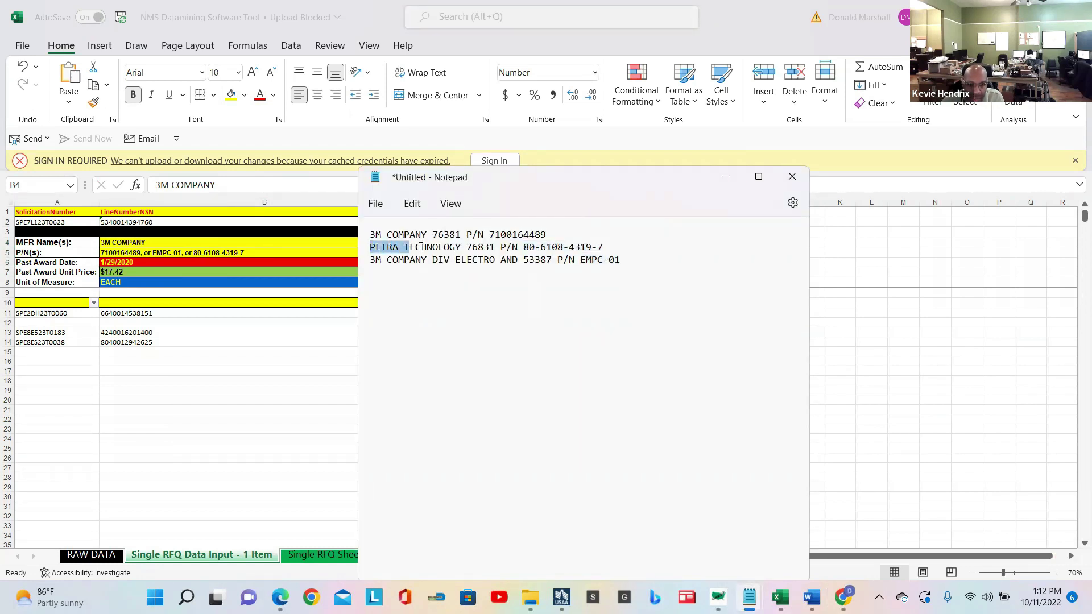
pyautogui.hotkey('shift', 'Right')
pyautogui.hotkey('shift', 'Right')
pyautogui.hotkey('shift', 'Right')
pyautogui.hotkey('shift', 'Right')
pyautogui.hotkey('shift', 'Right')
pyautogui.hotkey('shift', 'Right')
pyautogui.hotkey('shift', 'Right')
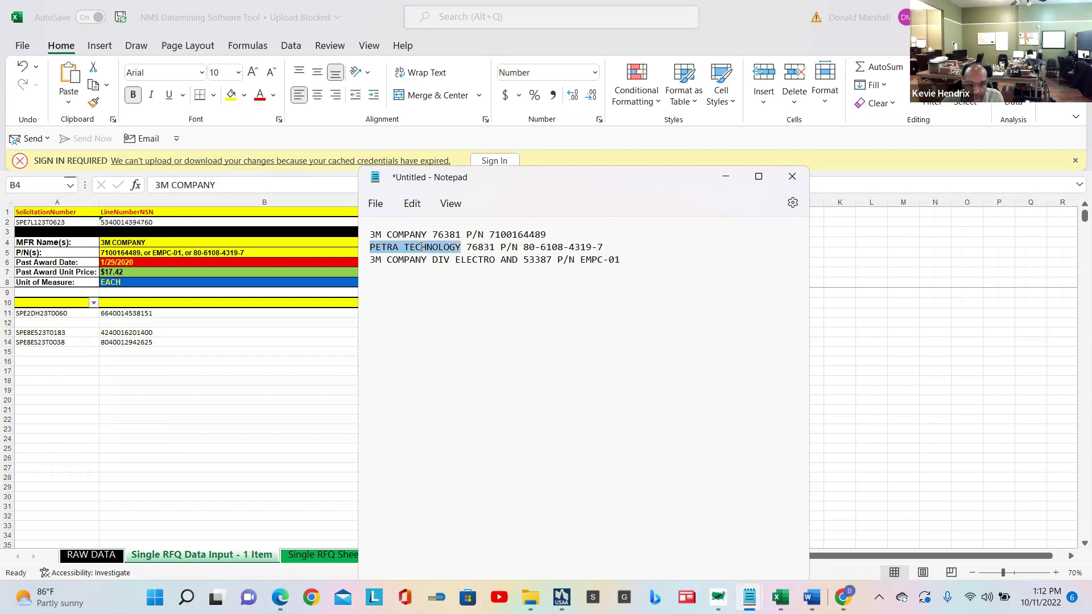
pyautogui.hotkey('ctrl', 'c')
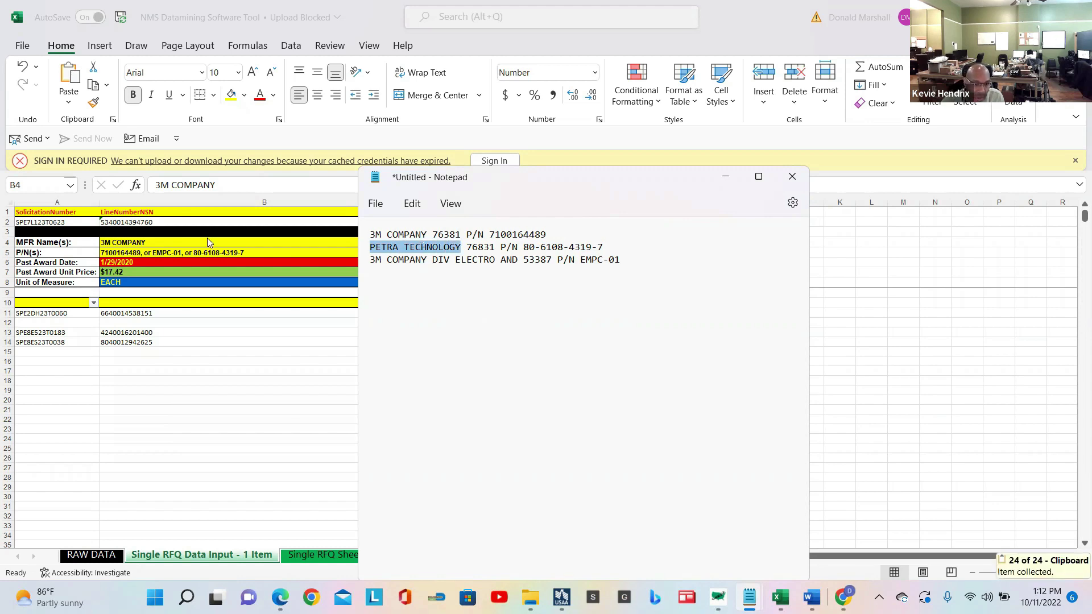
pyautogui.click(201, 243)
pyautogui.doubleClick(201, 243)
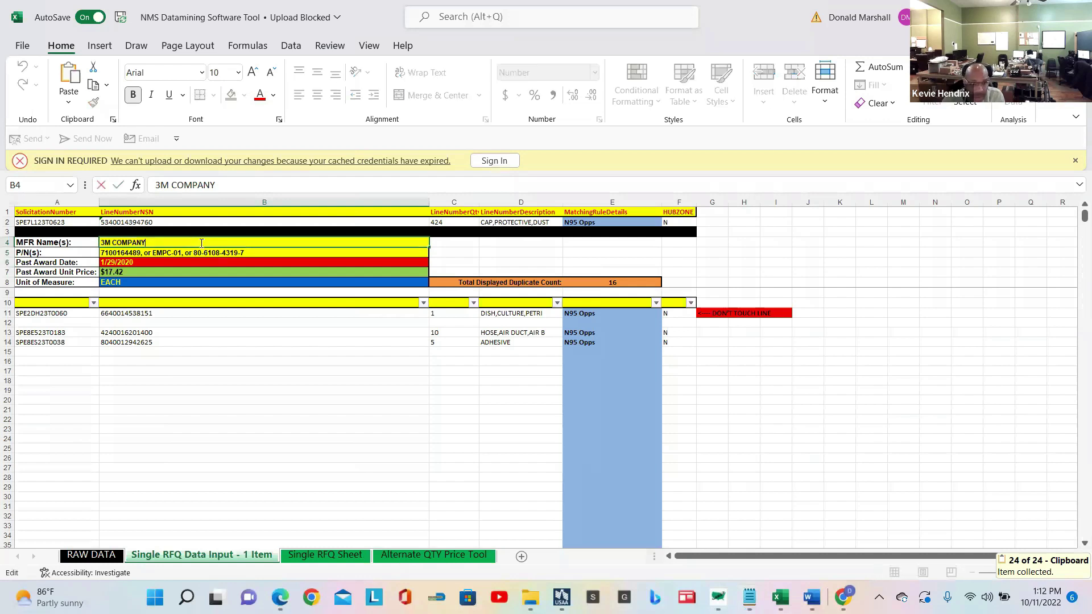
pyautogui.write(', or')
pyautogui.hotkey('ctrl', 'v')
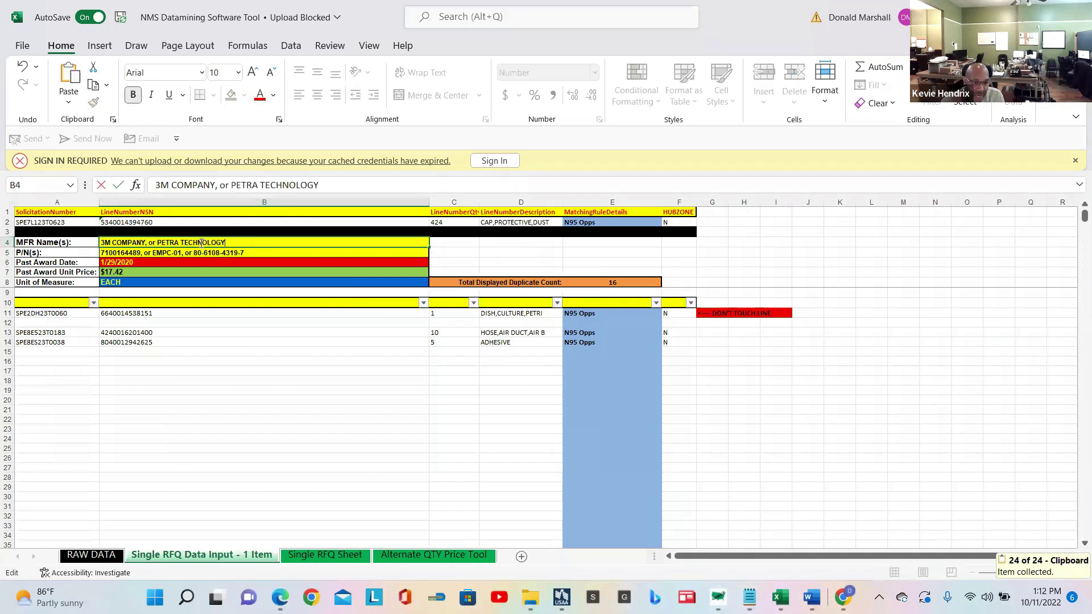
pyautogui.press('Return')
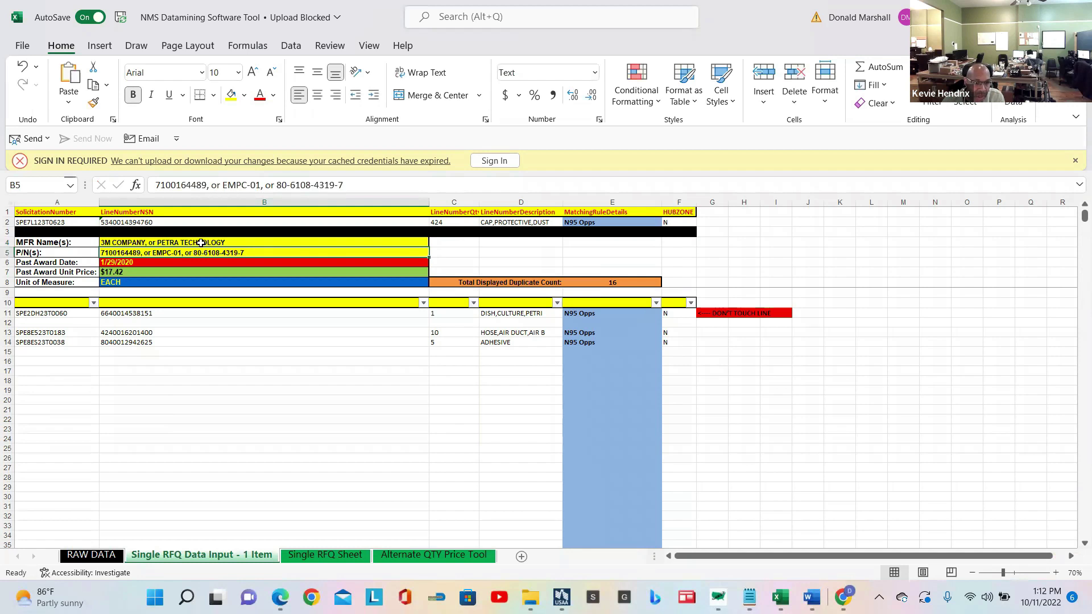
pyautogui.press('Return')
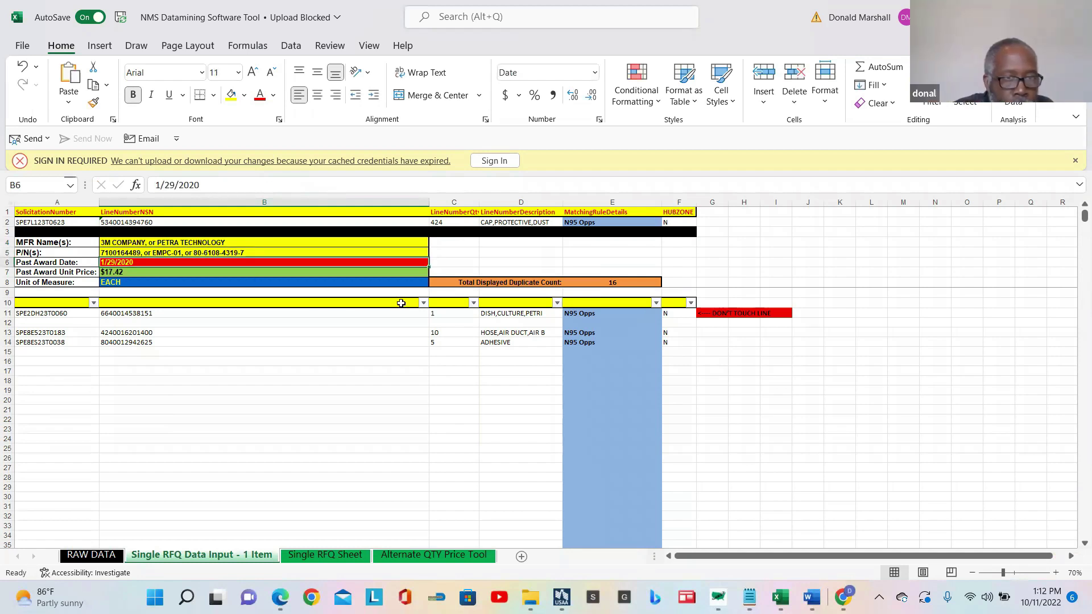
pyautogui.moveTo(842, 597)
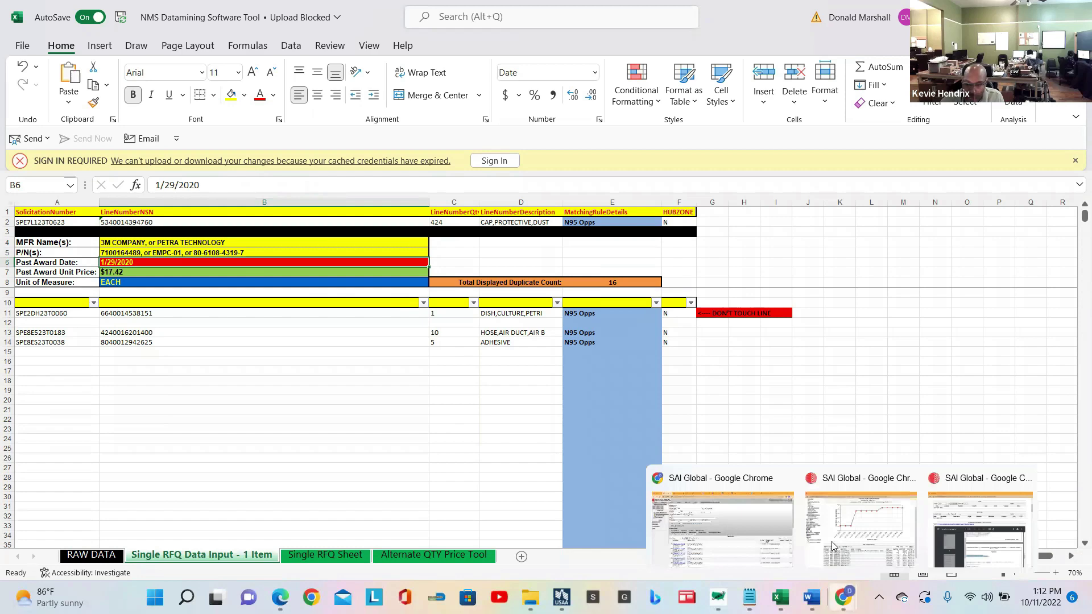
pyautogui.click(738, 533)
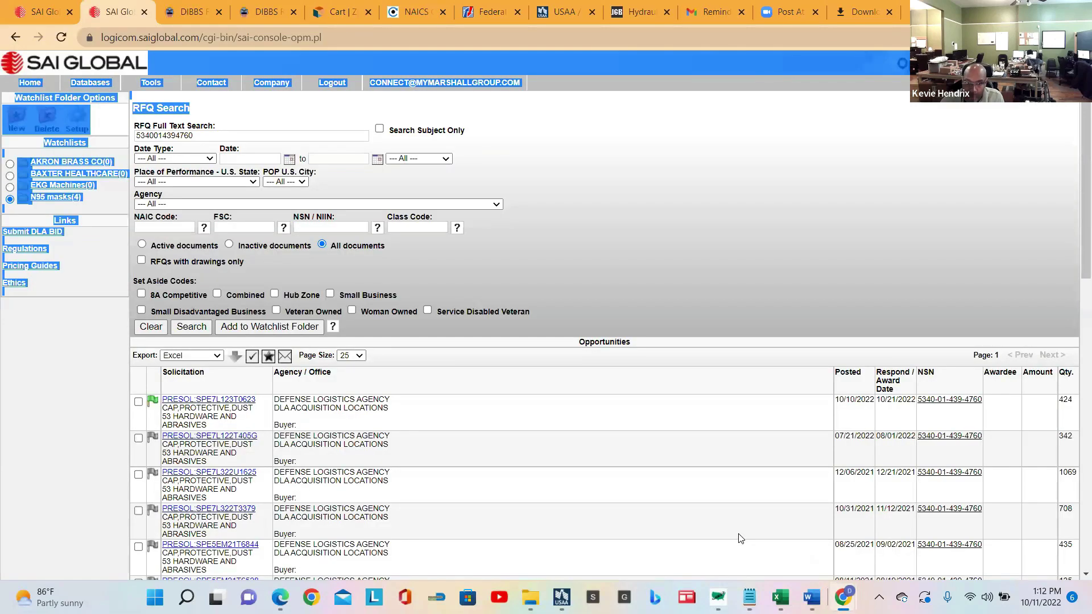
pyautogui.click(36, 12)
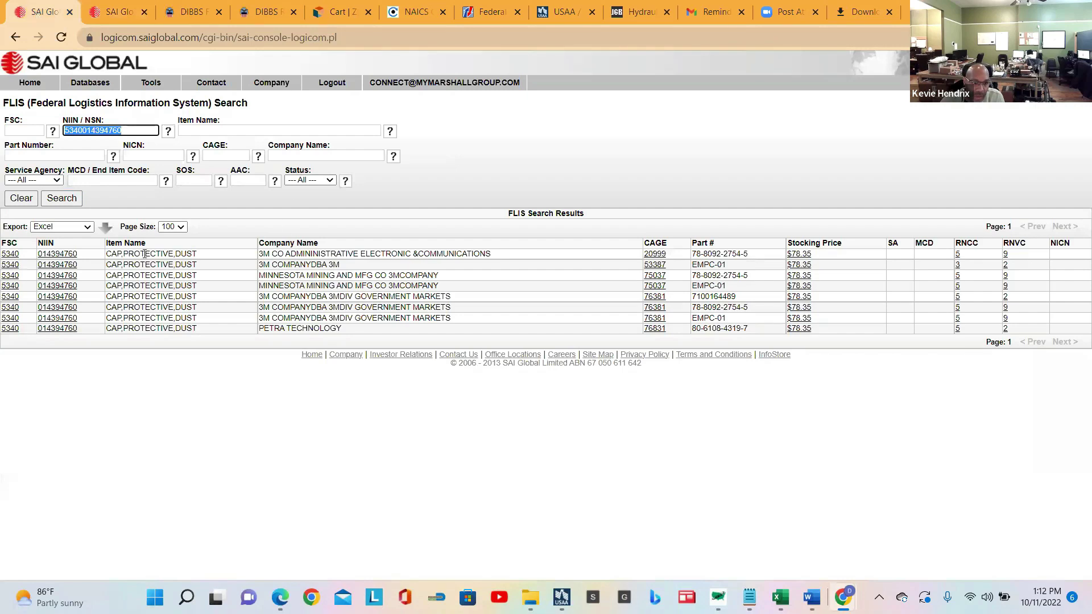
pyautogui.click(65, 259)
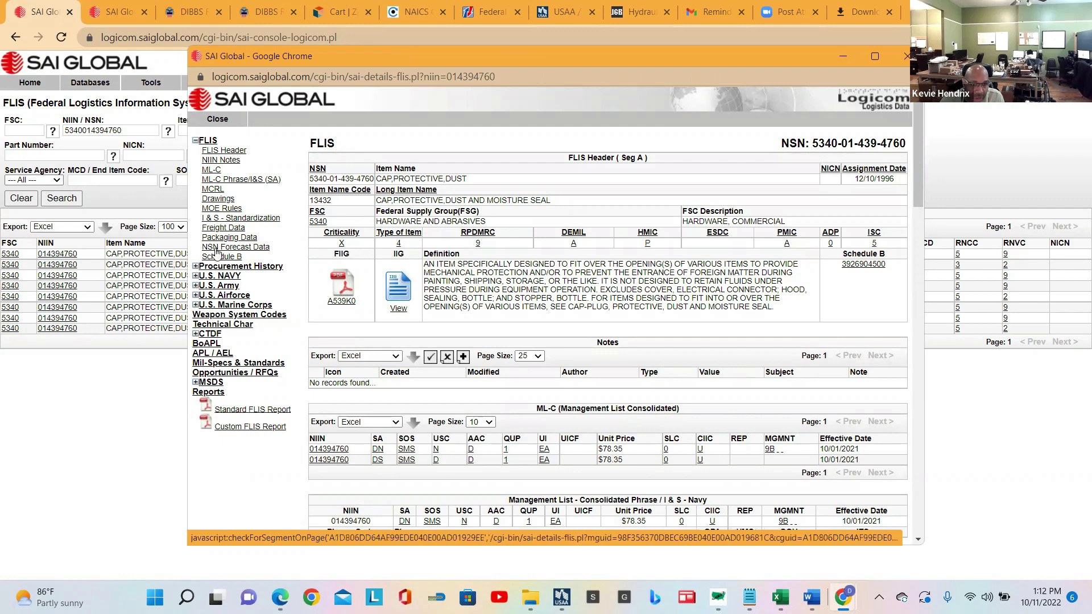
pyautogui.click(232, 270)
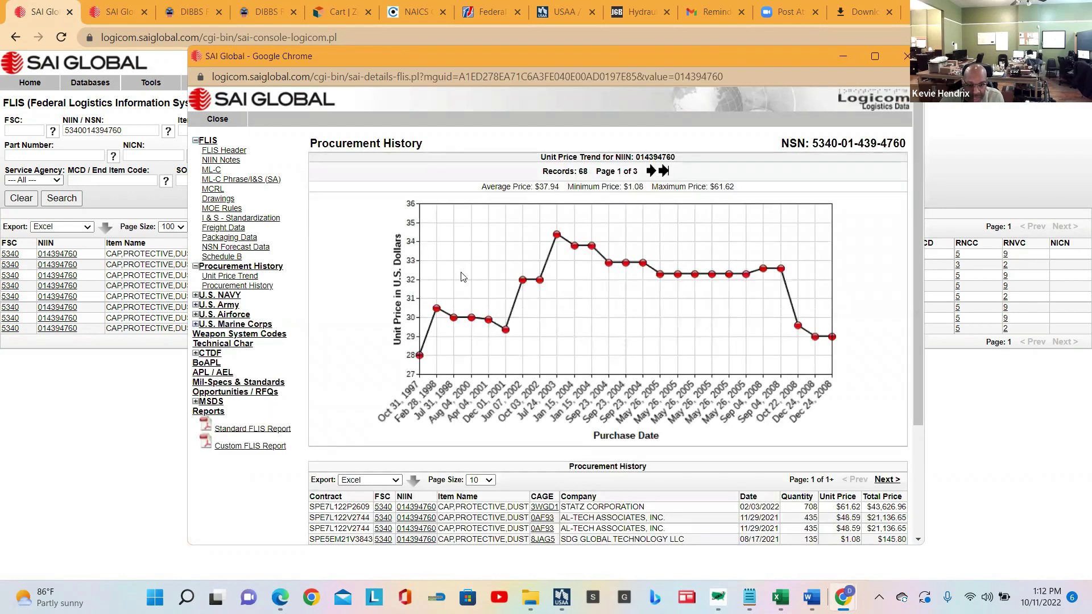
pyautogui.scroll(-1, 462, 277)
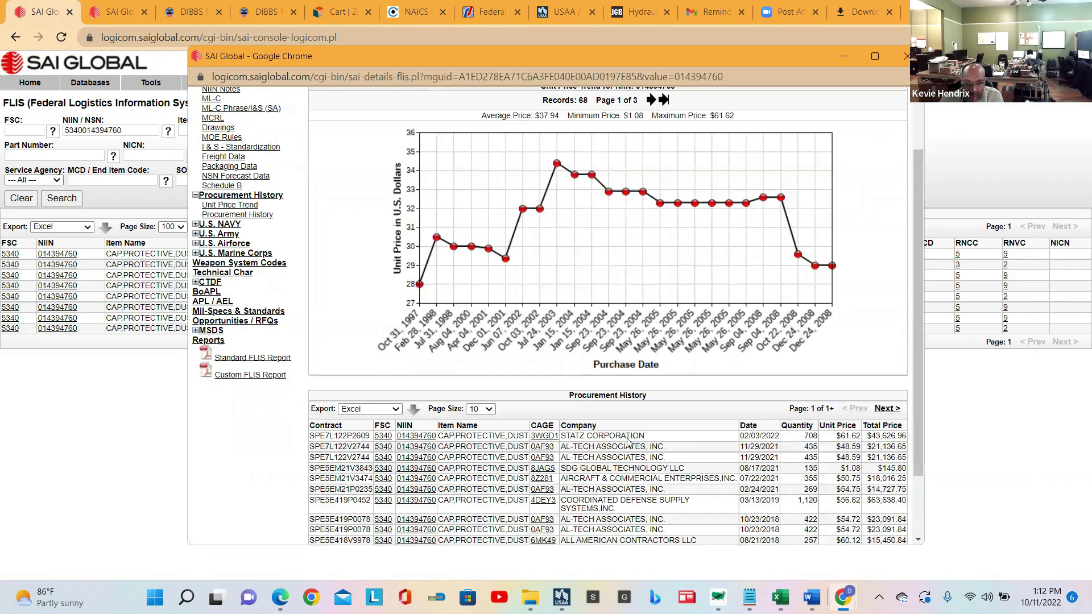
pyautogui.scroll(-1, 626, 444)
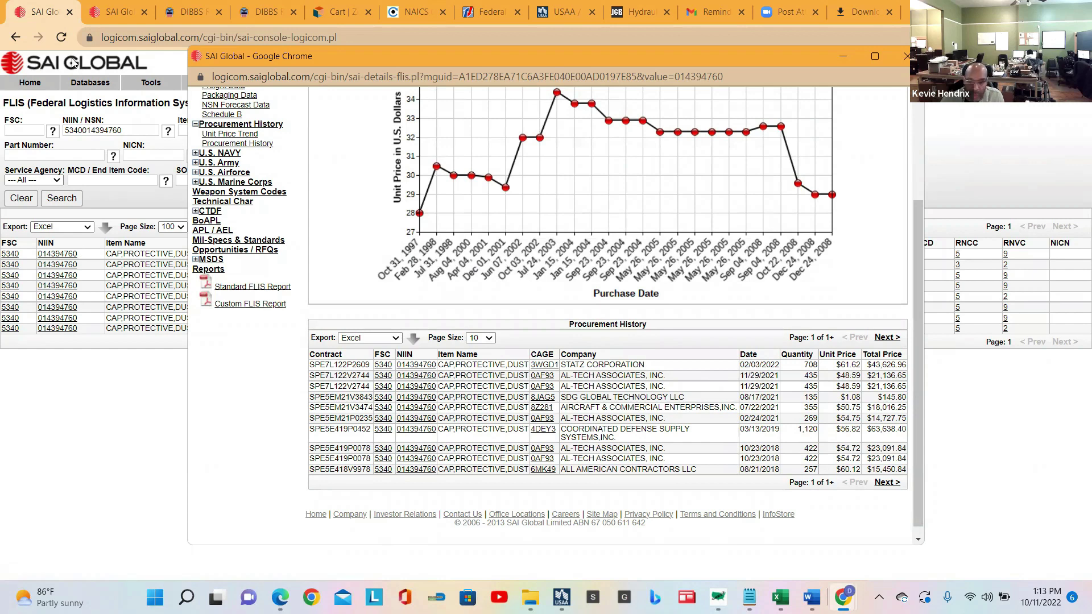
# - Bring the NMS Datamining Software Tool workbook to the front from the Excel taskbar preview
pyautogui.moveTo(780, 597)
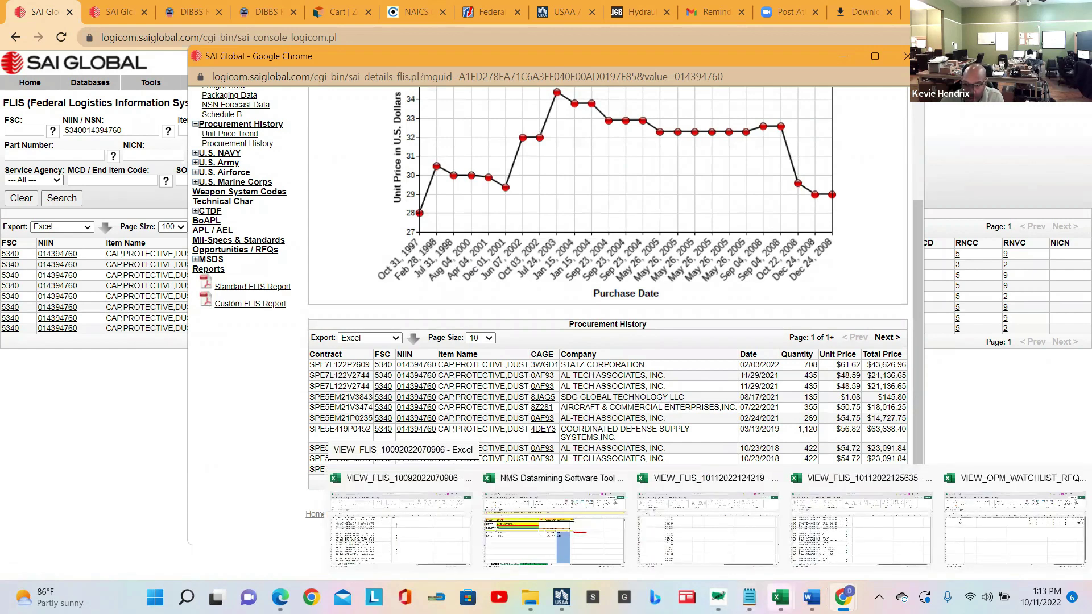
pyautogui.click(583, 543)
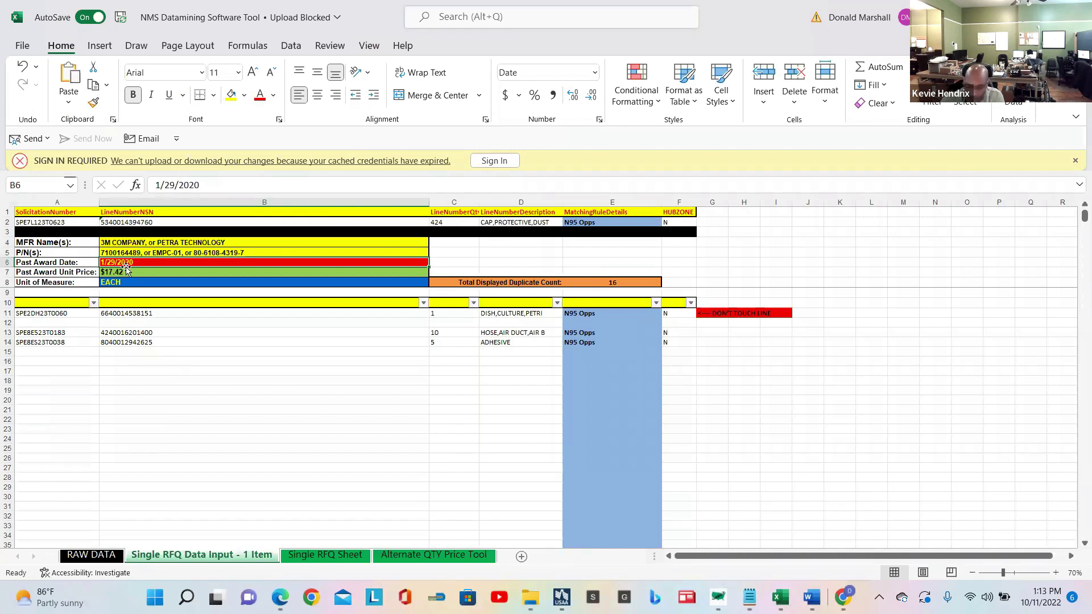
# - Enter past award date 02/03/2022 and past award unit price 61.62, then switch to the Single RFQ Sheet
pyautogui.write('02/')
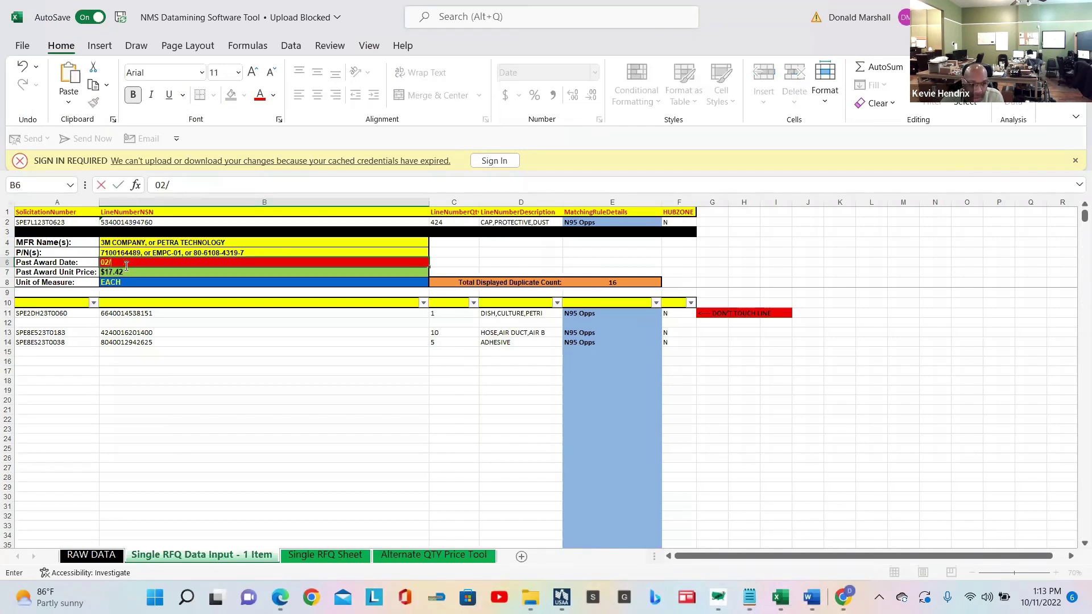
pyautogui.write('03/2022')
pyautogui.press('Return')
pyautogui.write('64.6')
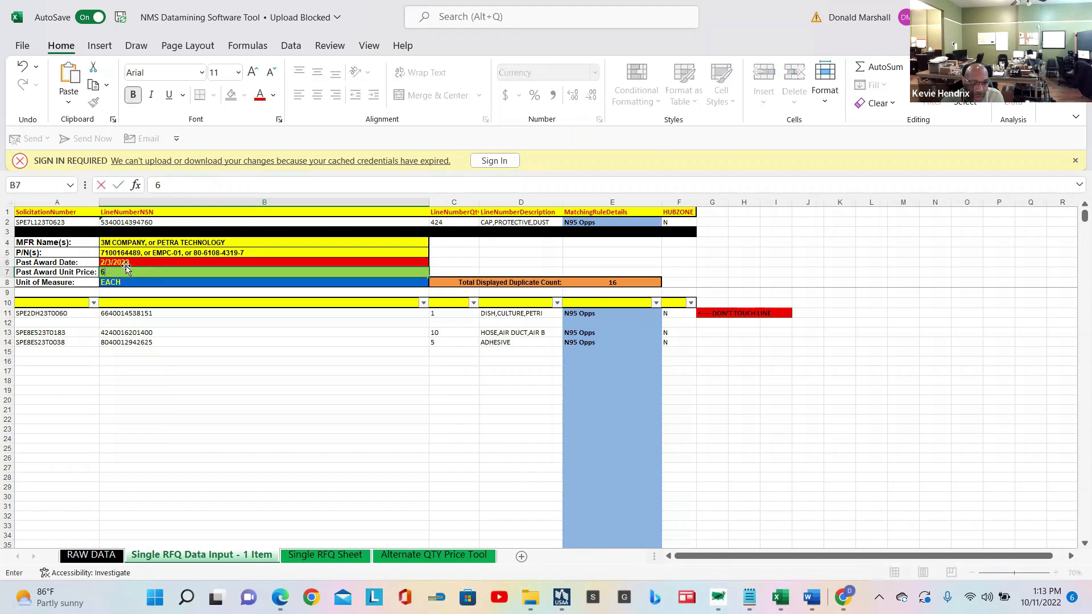
pyautogui.press('BackSpace')
pyautogui.press('BackSpace')
pyautogui.press('BackSpace')
pyautogui.write('0')
pyautogui.press('BackSpace')
pyautogui.write('1.62')
pyautogui.press('Return')
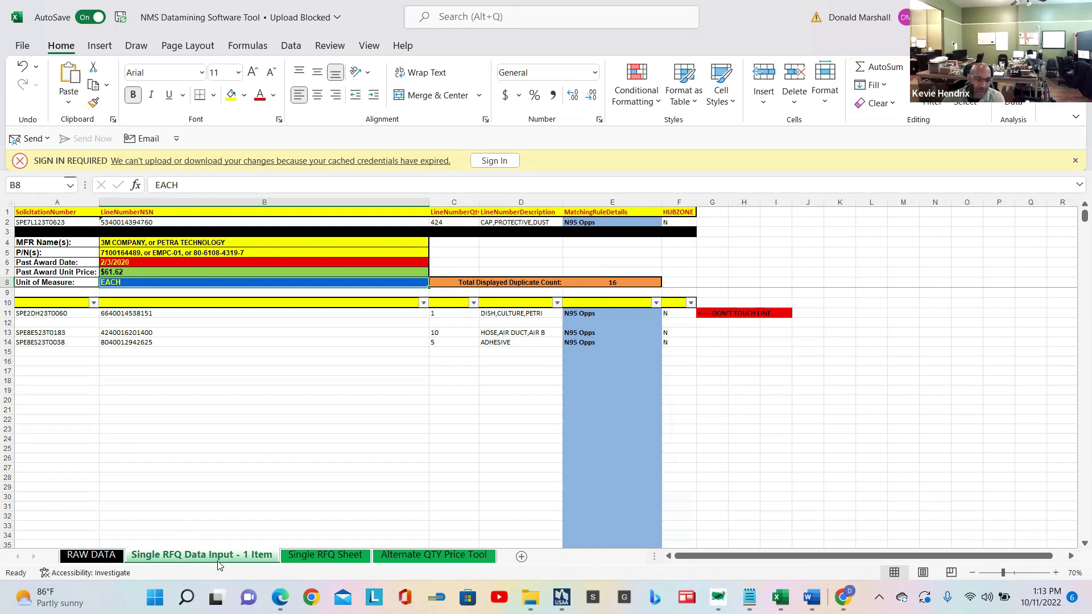
pyautogui.click(304, 560)
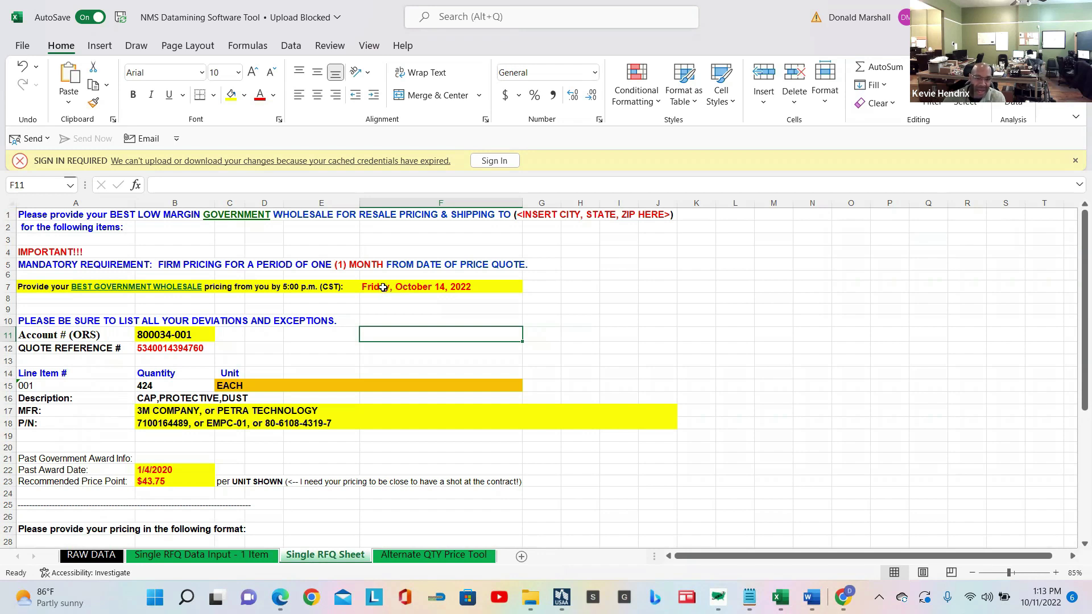
# - Change the F7 quote deadline formula from =TODAY()+3 to =TODAY()+2
pyautogui.click(382, 288)
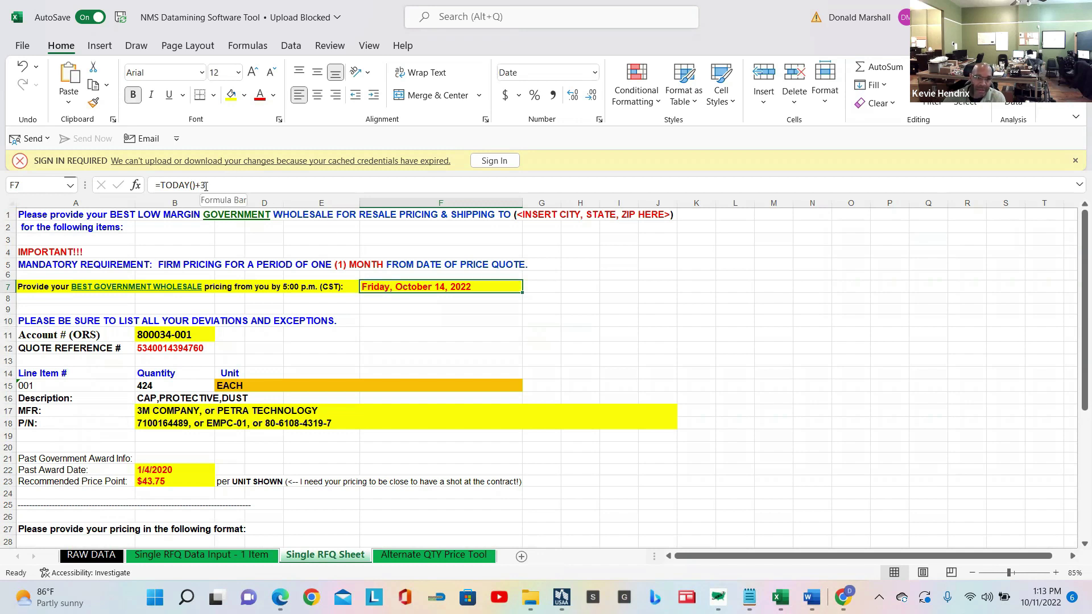
pyautogui.click(206, 186)
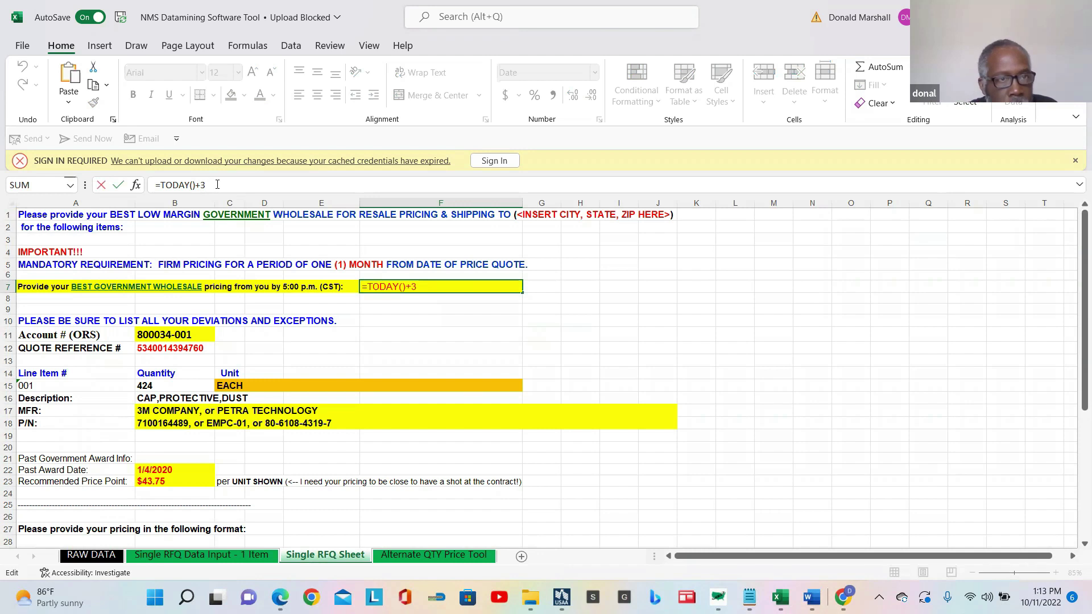
pyautogui.press('BackSpace')
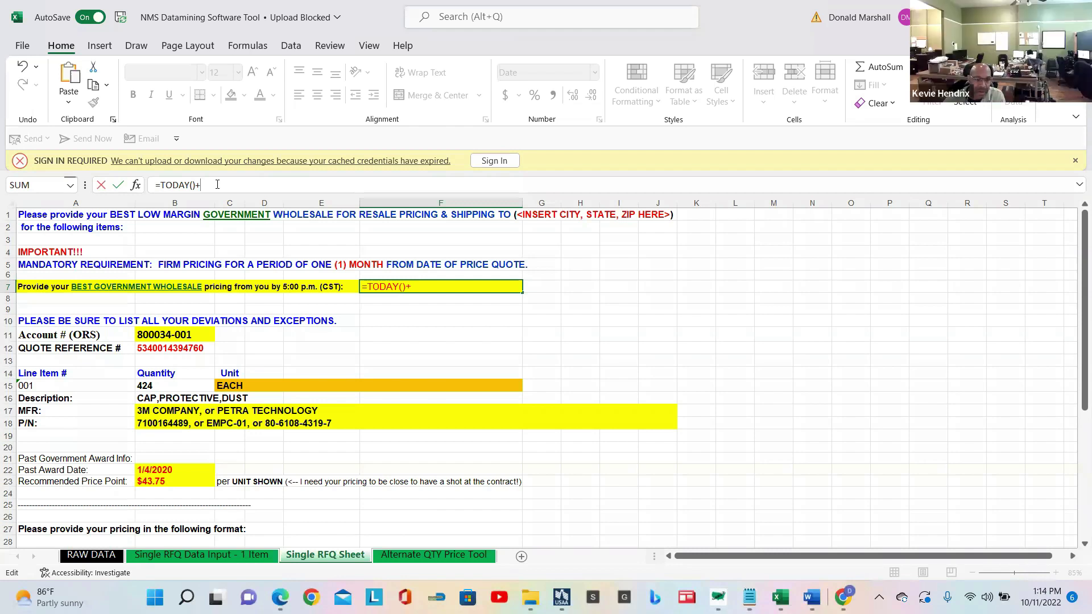
pyautogui.write('22')
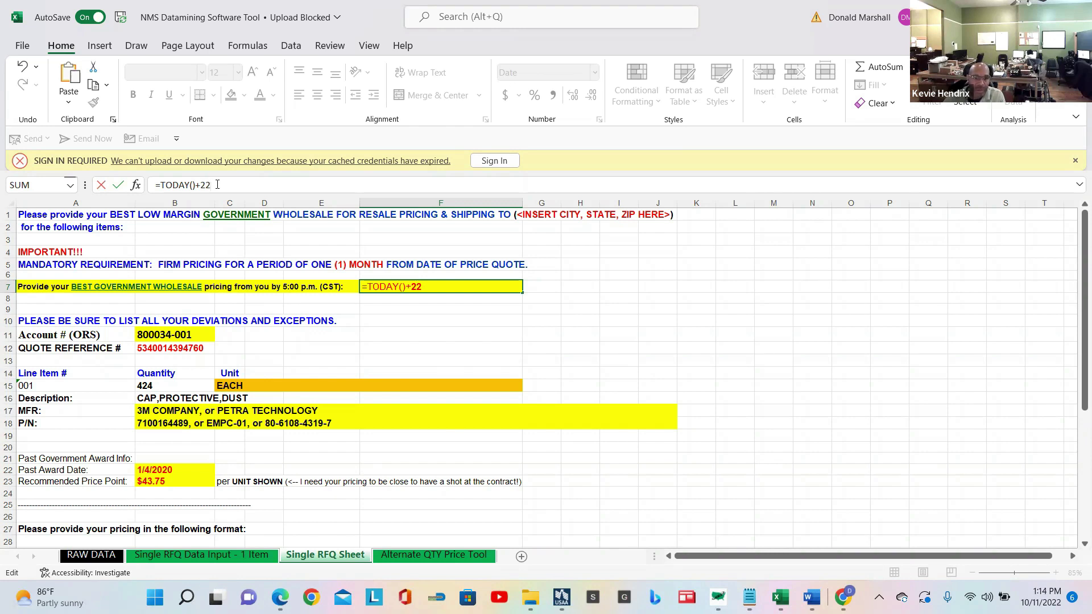
pyautogui.press('Return')
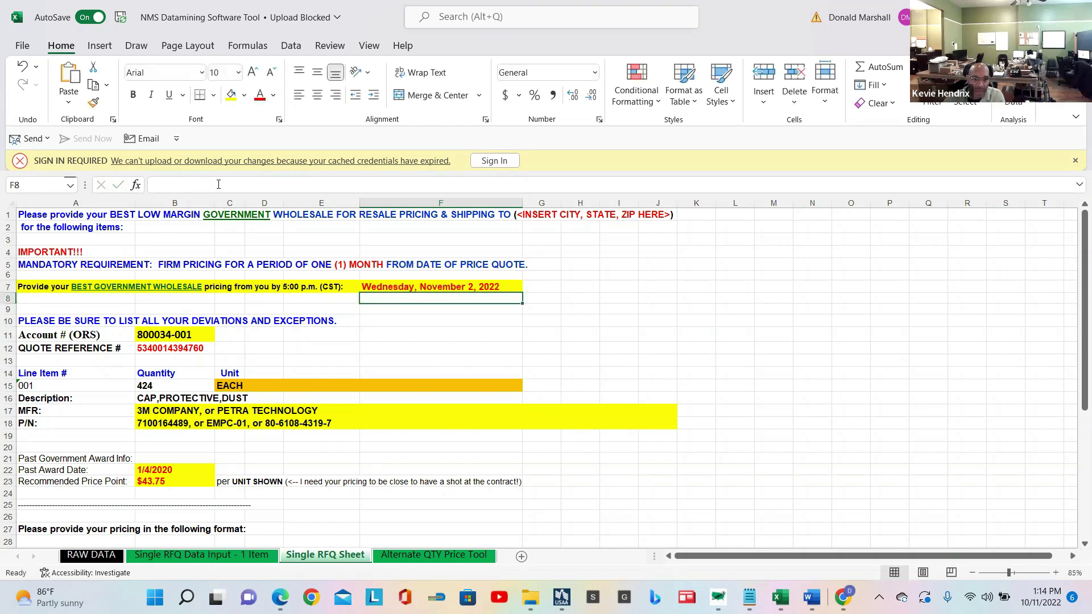
pyautogui.press('Up')
pyautogui.click(219, 185)
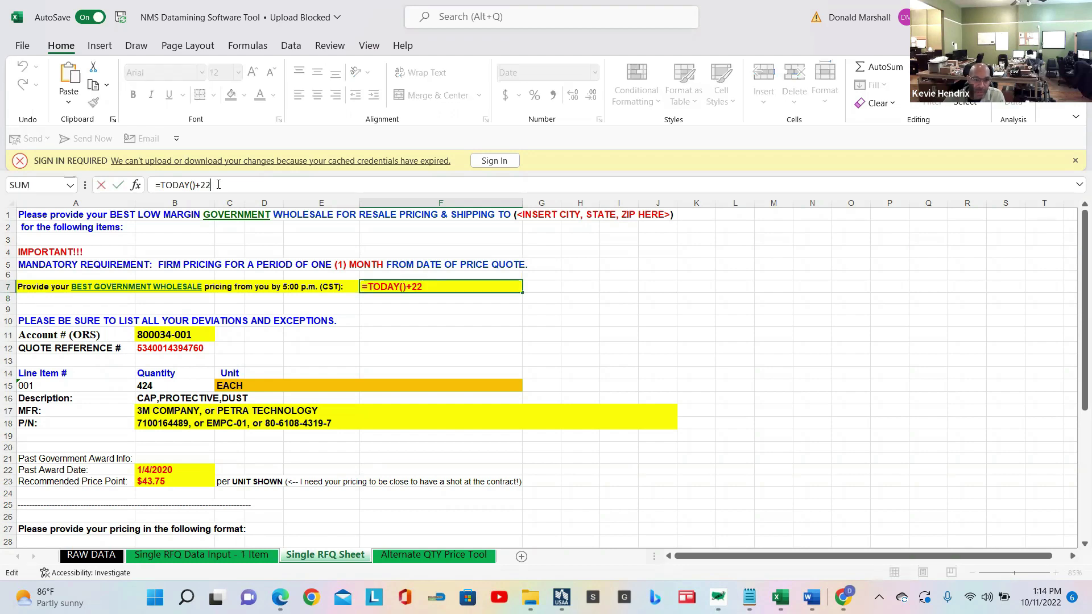
pyautogui.press('BackSpace')
pyautogui.press('Return')
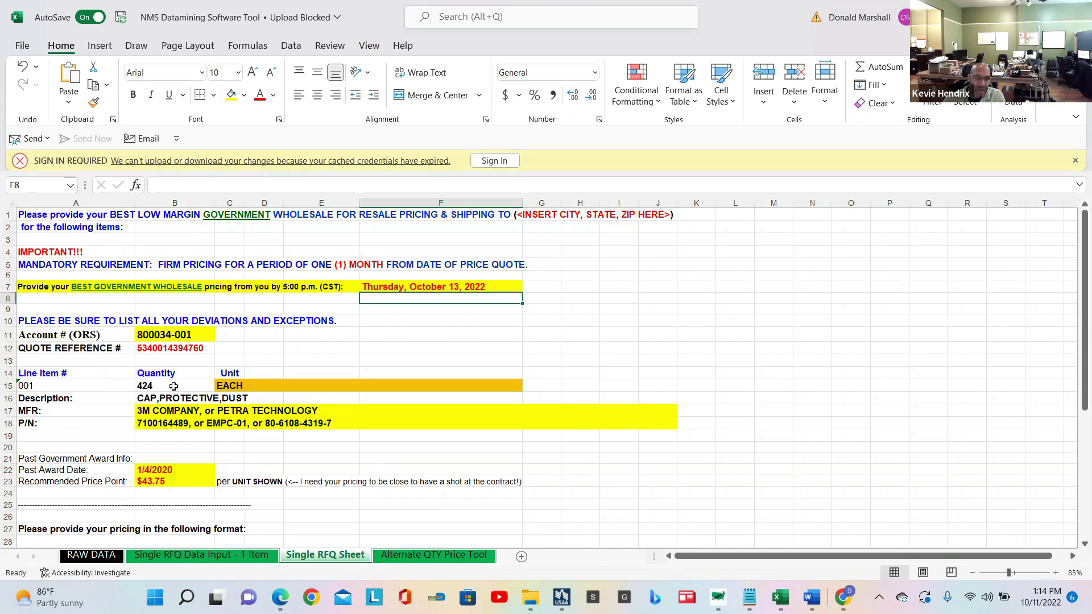
pyautogui.click(161, 334)
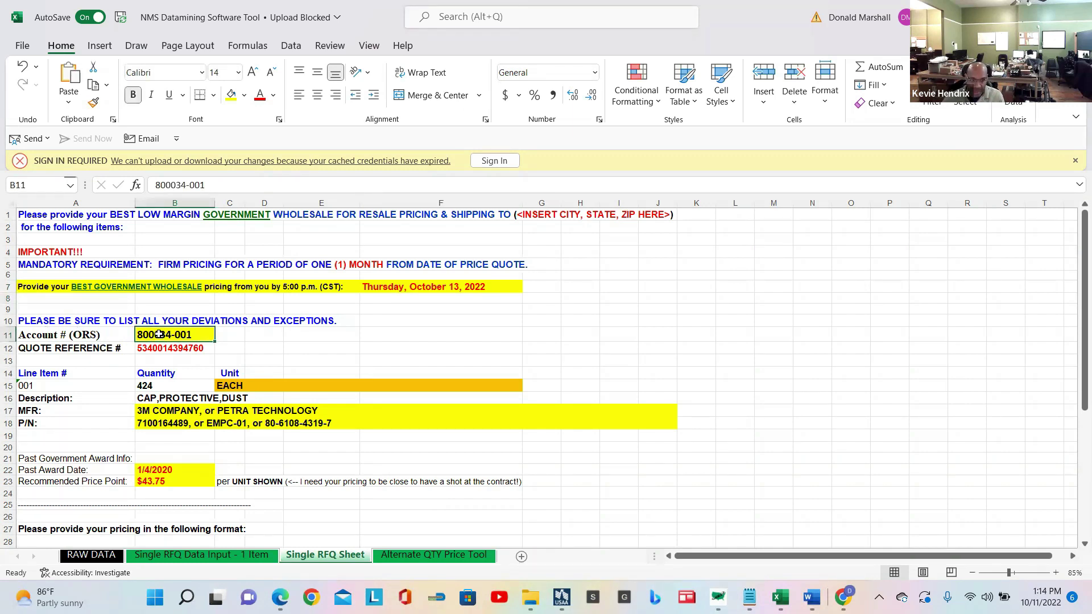
pyautogui.click(157, 349)
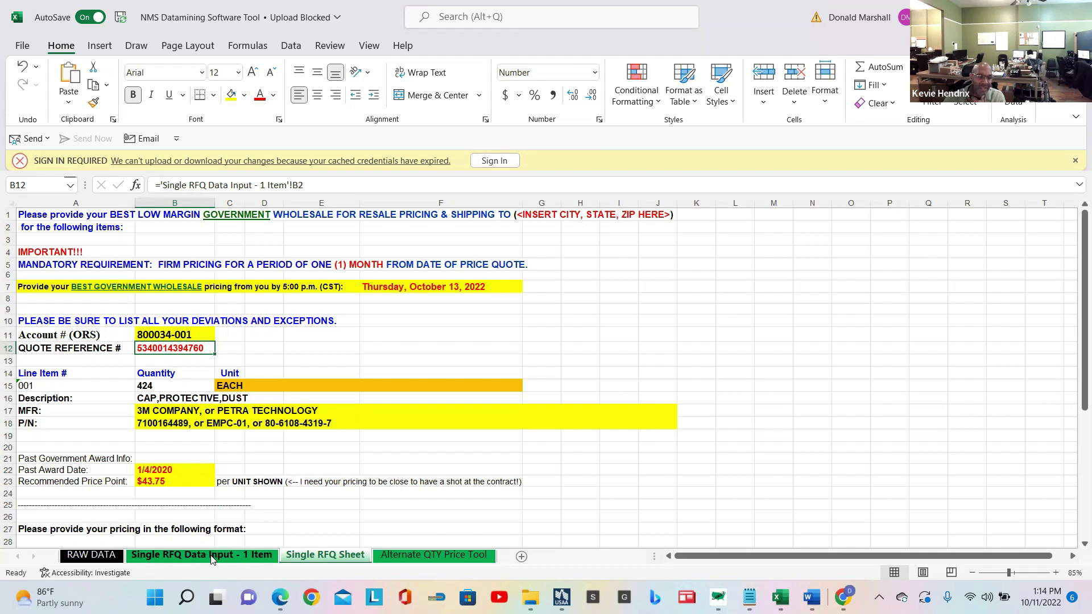
pyautogui.click(161, 472)
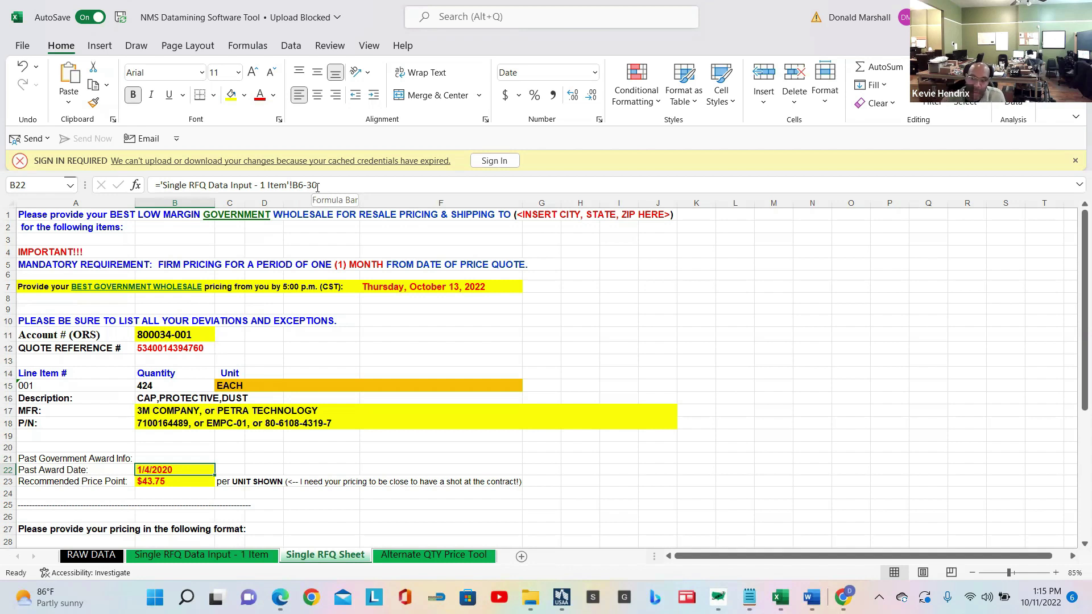
pyautogui.click(162, 481)
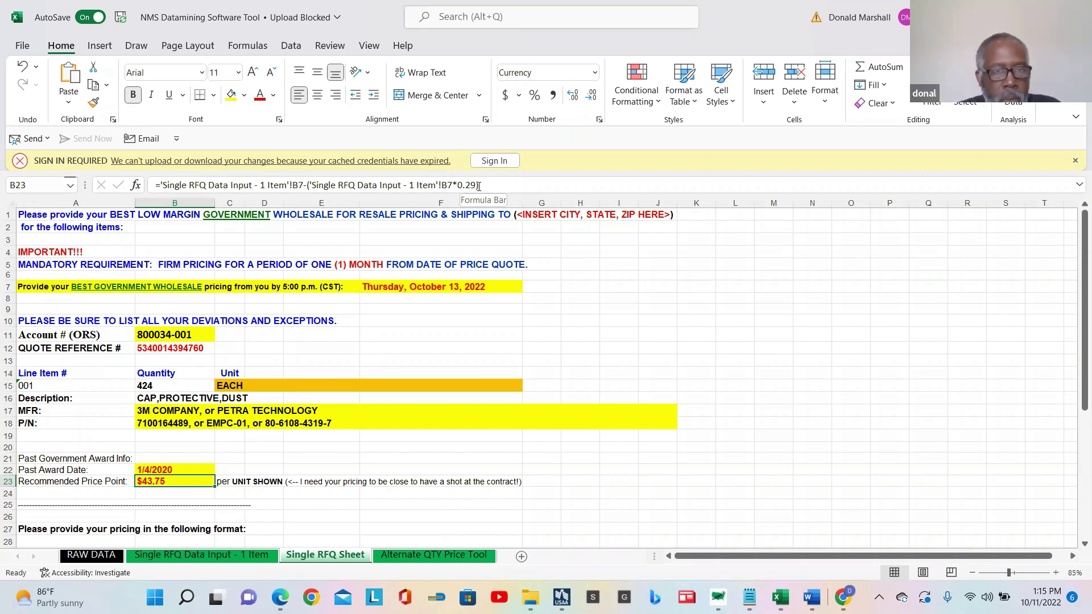
# - Replace the 0.29 discount in B23's formula so the Recommended Price Point becomes $52.38
pyautogui.click(478, 186)
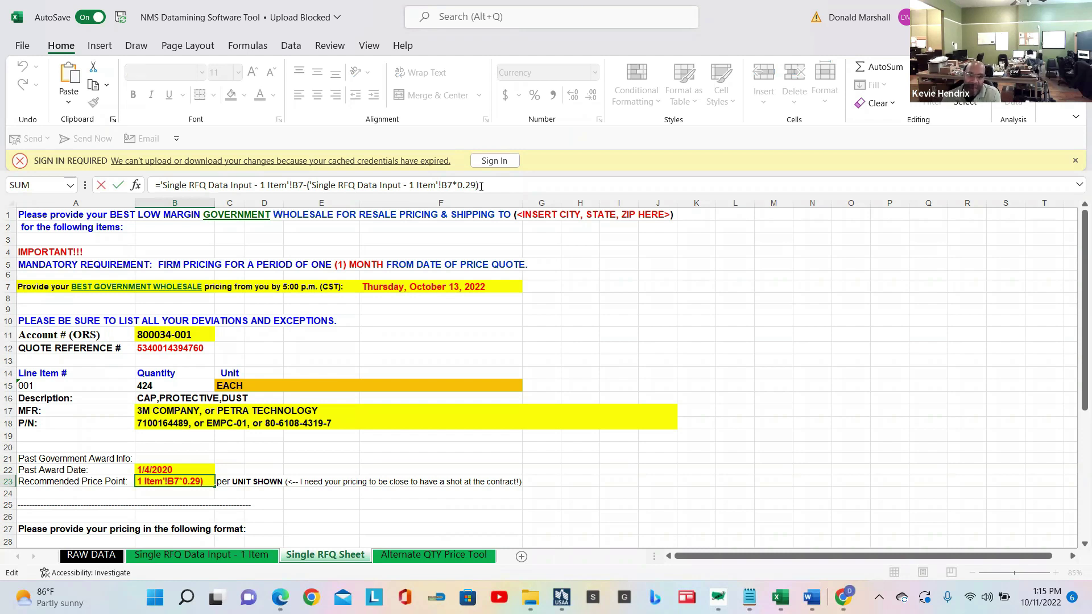
pyautogui.press('BackSpace')
pyautogui.press('BackSpace')
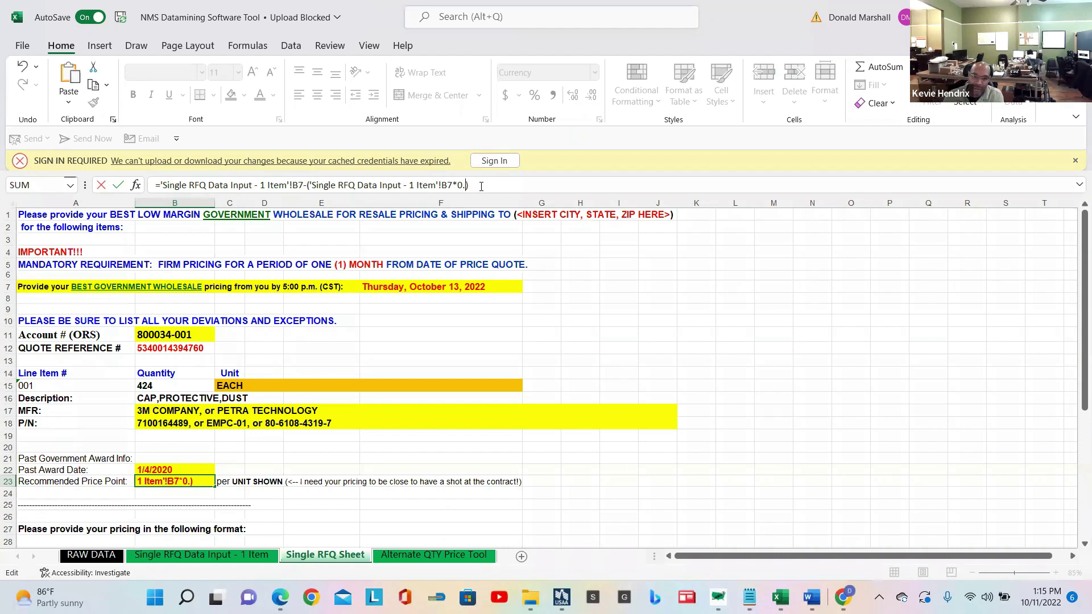
pyautogui.write('25')
pyautogui.press('Return')
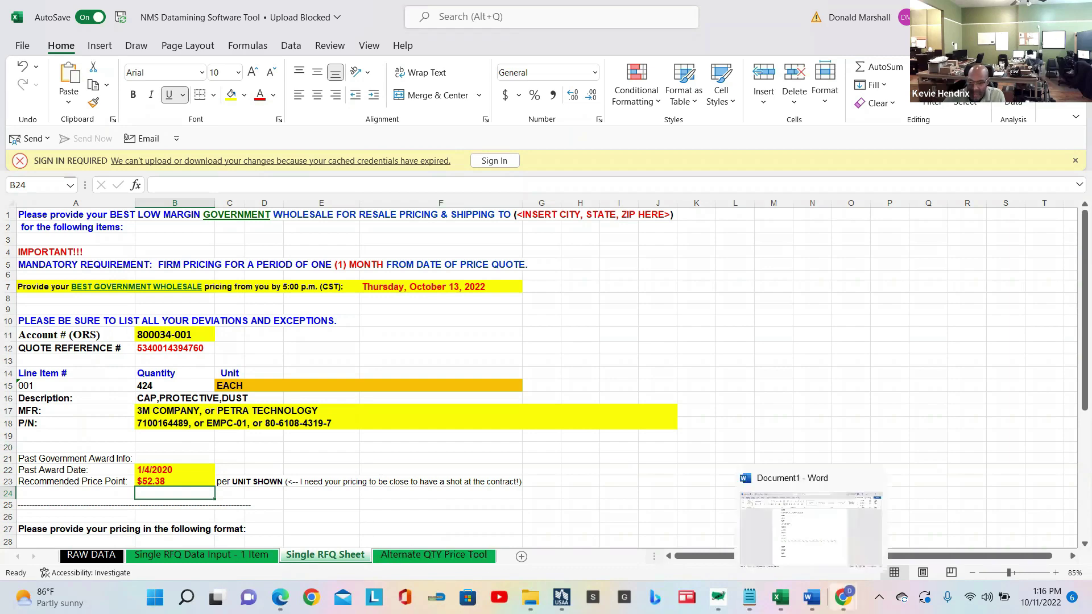
pyautogui.moveTo(842, 597)
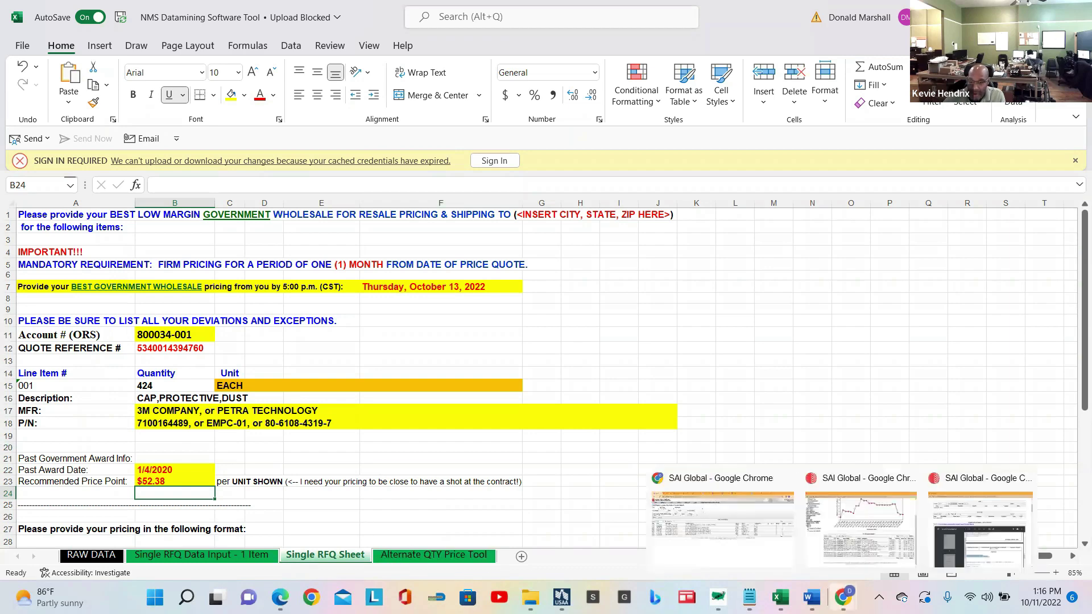
# - Return to the FLIS search results and open company details for CAGE 76831, PETRA TECHNOLOGY
pyautogui.click(858, 534)
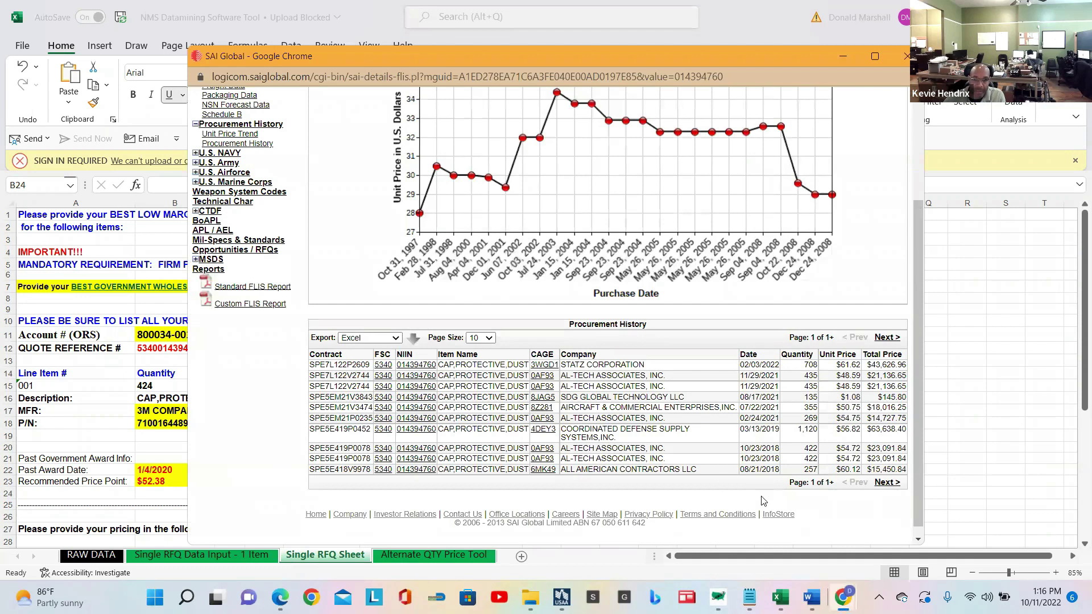
pyautogui.moveTo(812, 598)
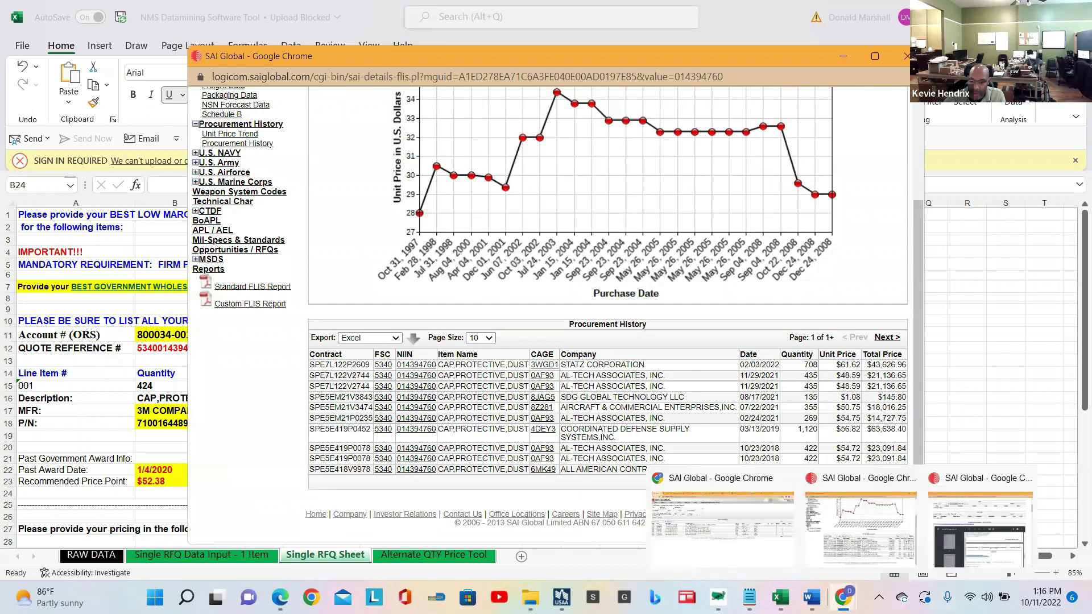
pyautogui.click(738, 545)
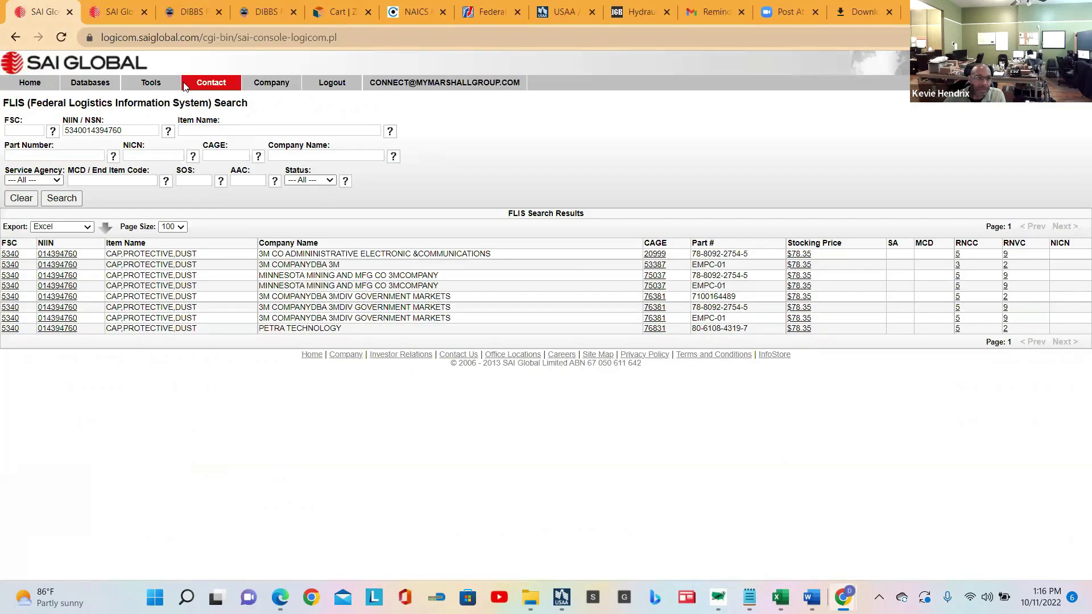
pyautogui.click(113, 9)
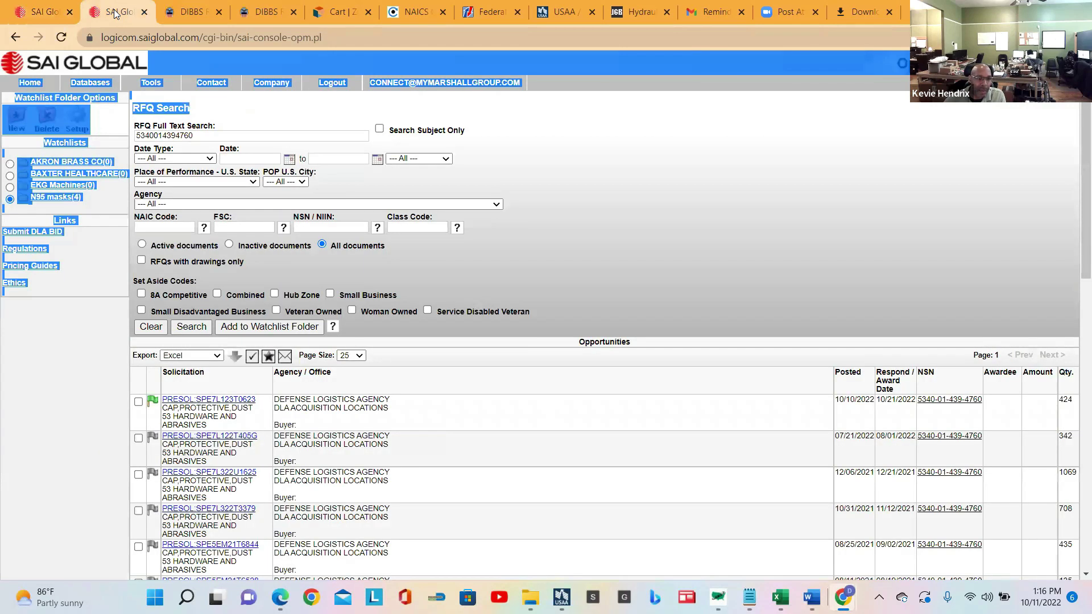
pyautogui.click(63, 15)
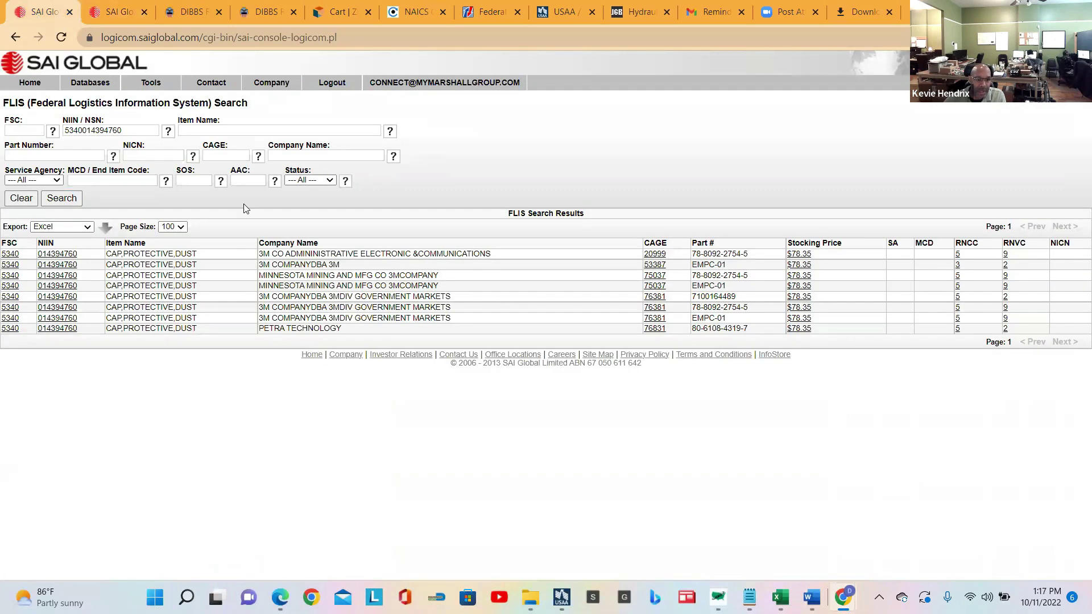
pyautogui.click(655, 329)
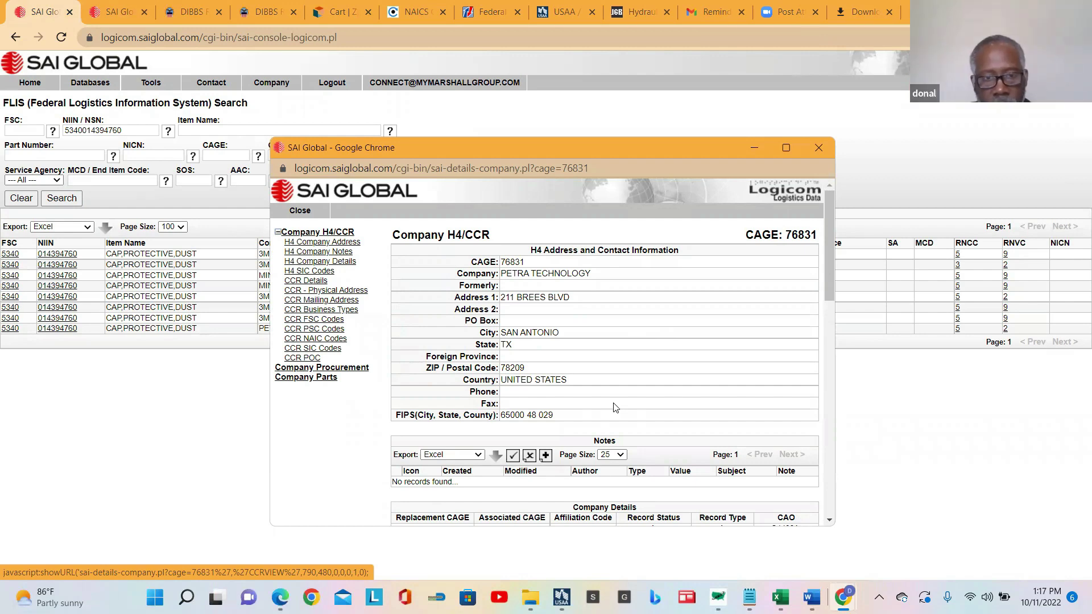
# - Review the CAGE 76831 company details, then close the popup
pyautogui.scroll(-3, 614, 408)
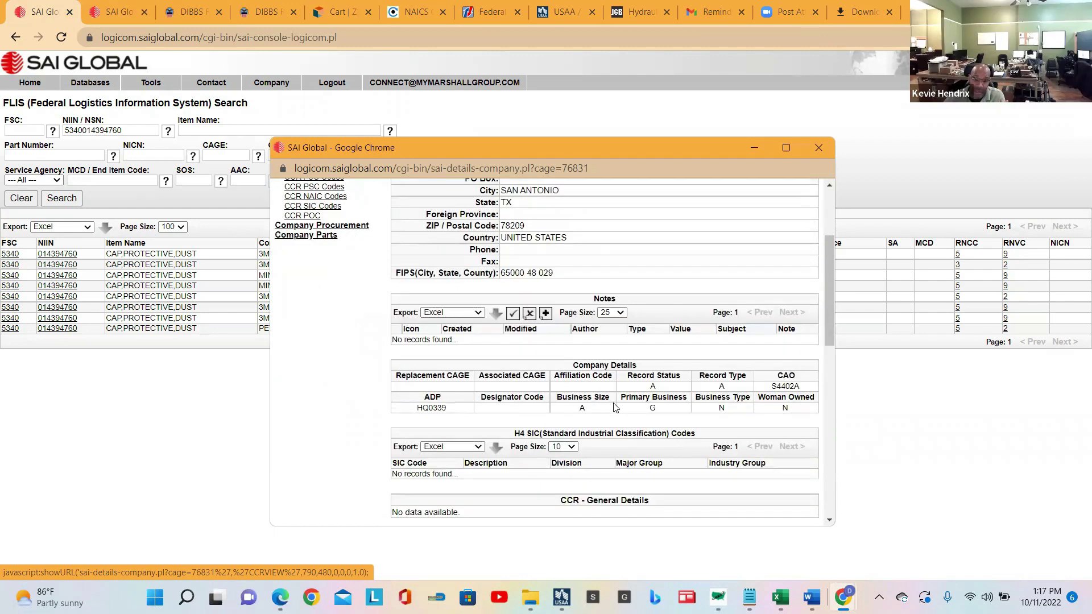
pyautogui.scroll(-10, 614, 408)
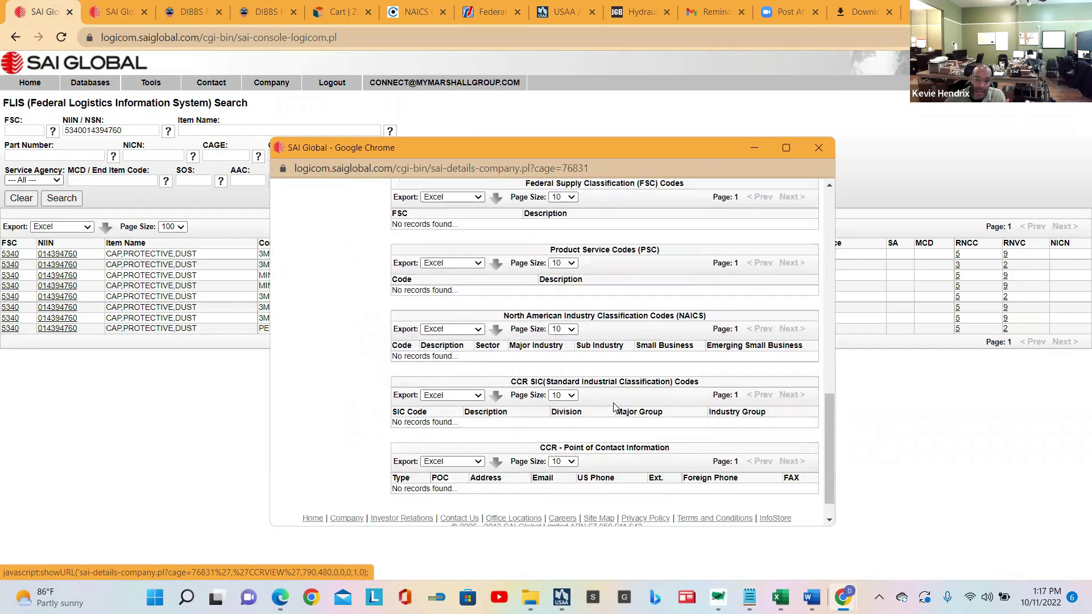
pyautogui.scroll(-1, 614, 408)
pyautogui.scroll(15, 614, 407)
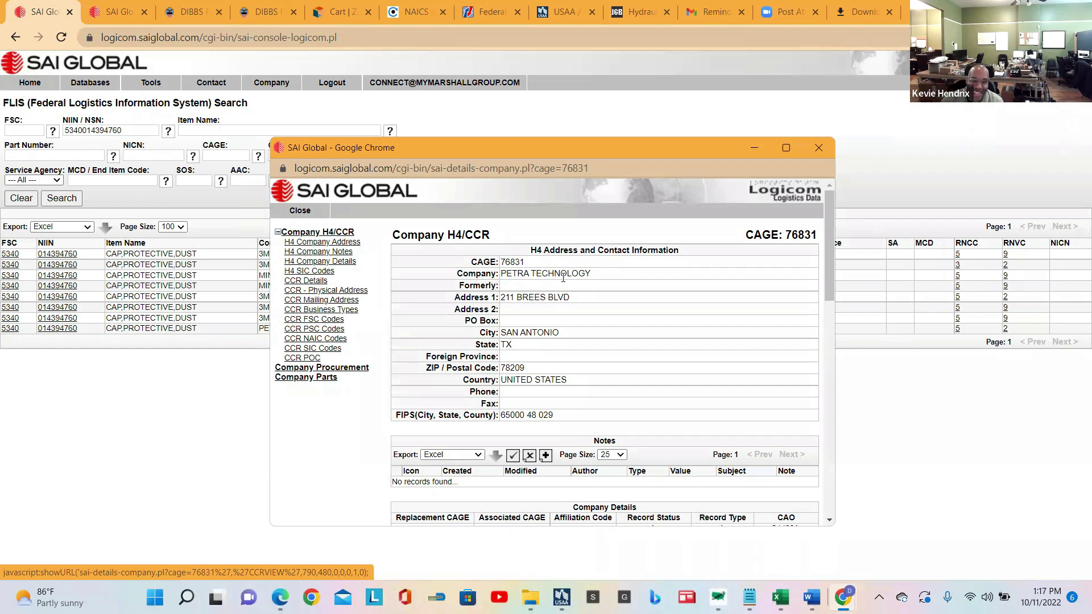
pyautogui.click(820, 149)
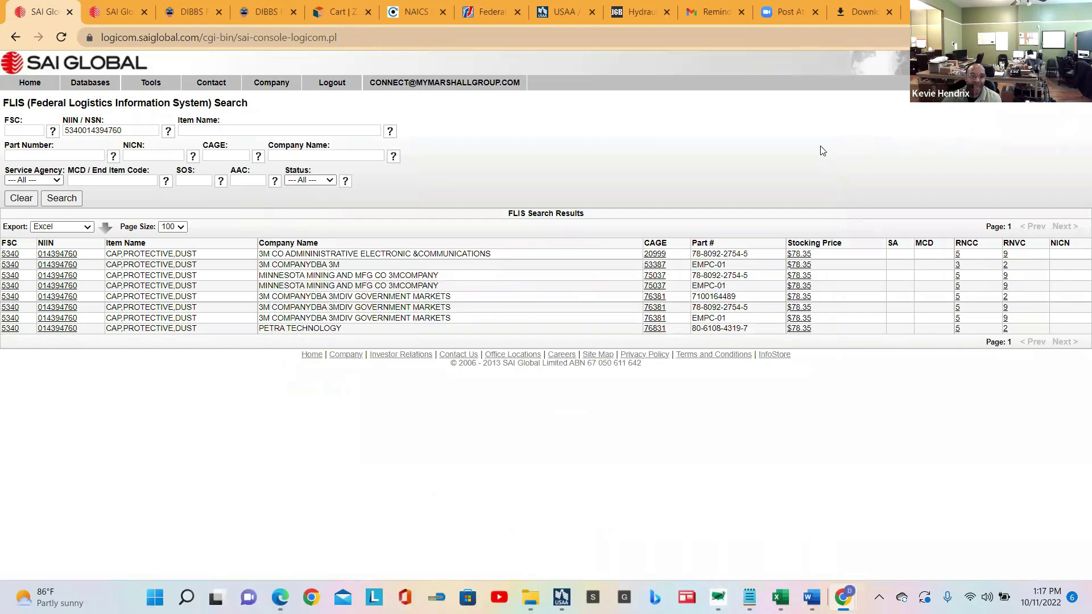
# - Go to the RFQ search page and open the N95 masks watchlist with its four solicitations
pyautogui.click(111, 12)
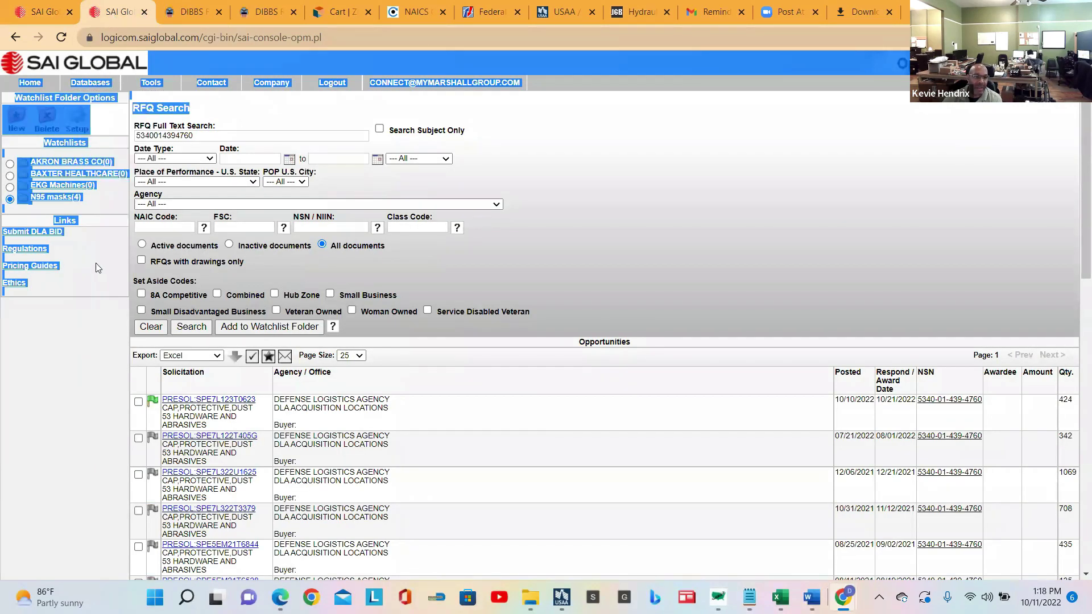
pyautogui.click(84, 379)
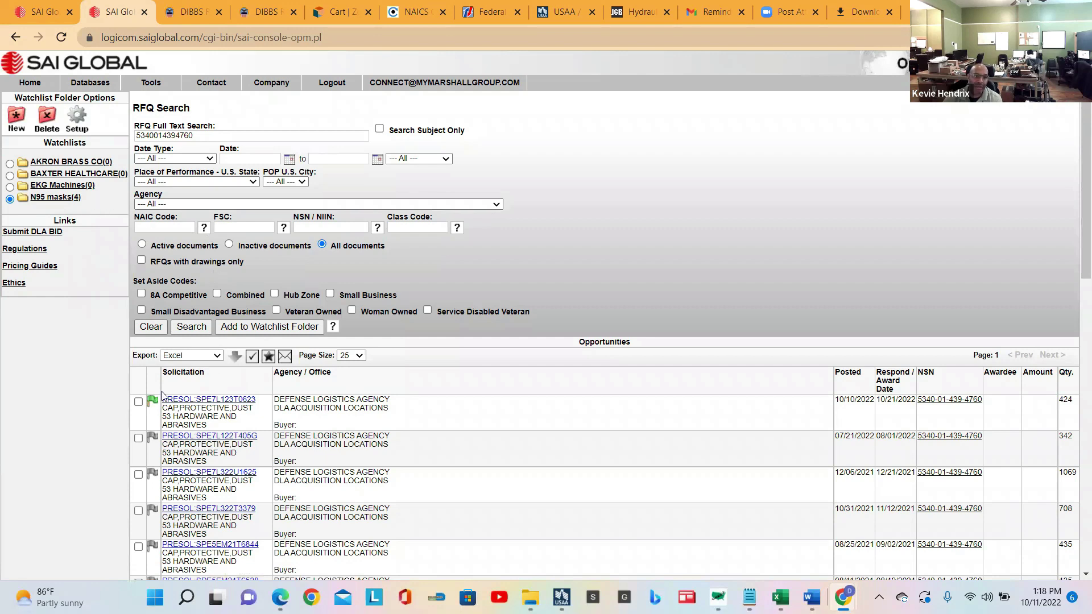
pyautogui.click(55, 198)
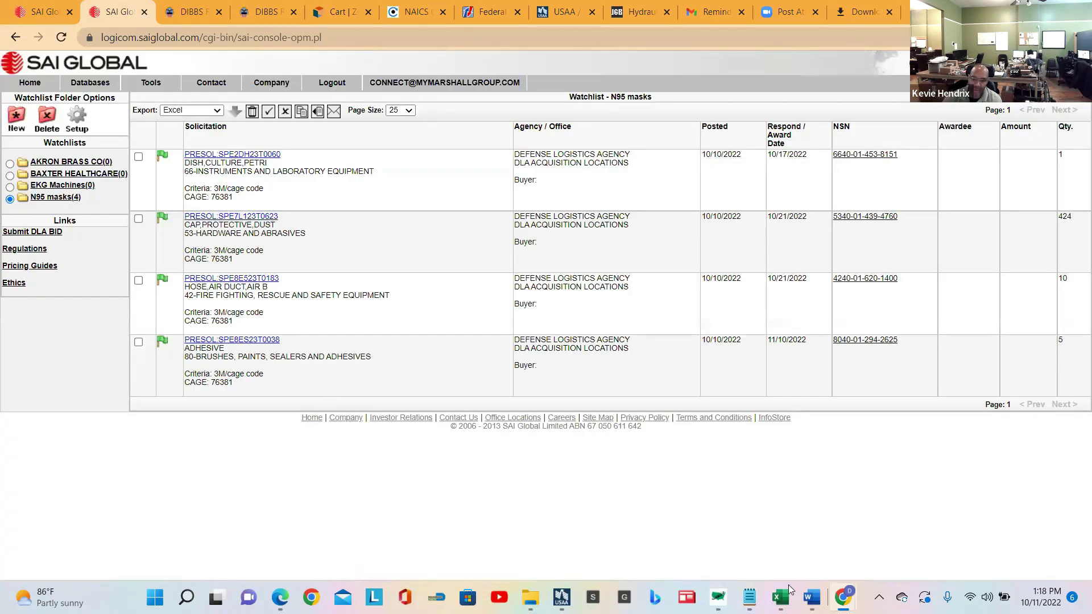
pyautogui.moveTo(782, 595)
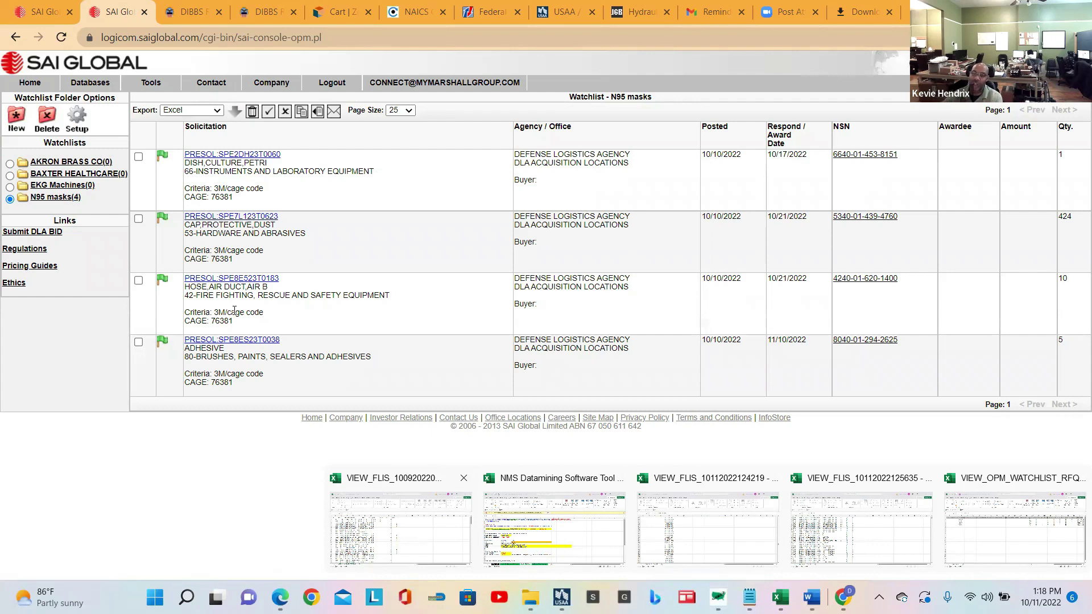
# - Empty all four items from the N95 masks watchlist and return to the NMS Datamining workbook
pyautogui.click(253, 111)
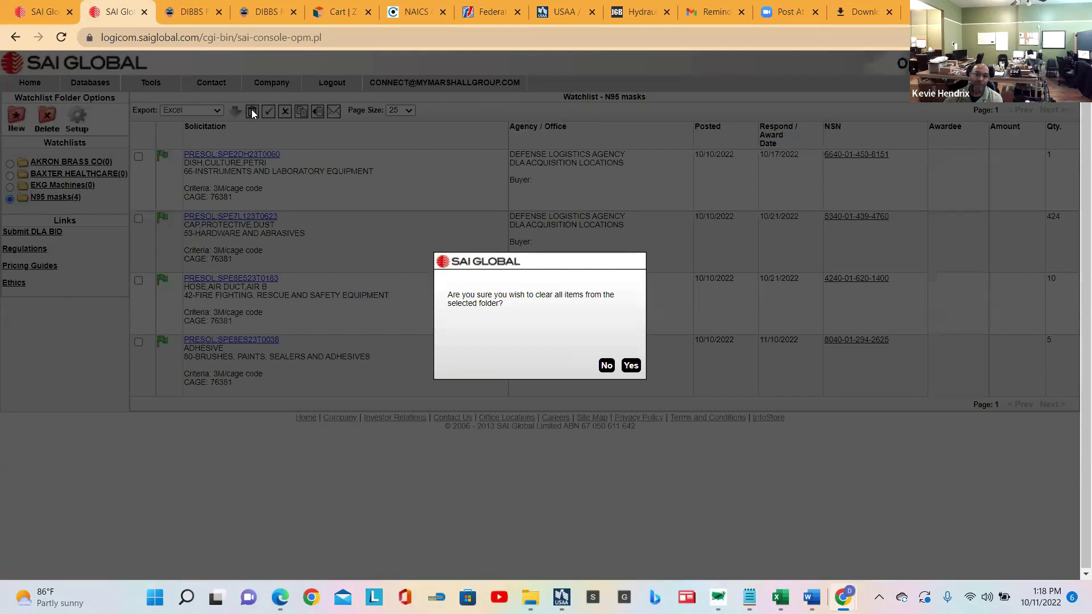
pyautogui.click(631, 366)
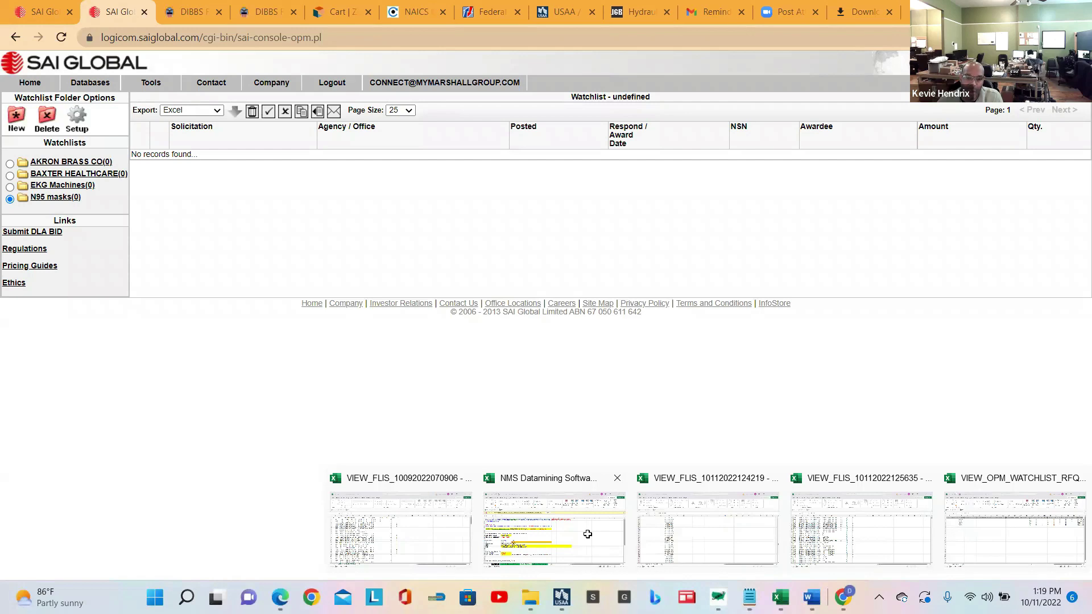
pyautogui.click(588, 534)
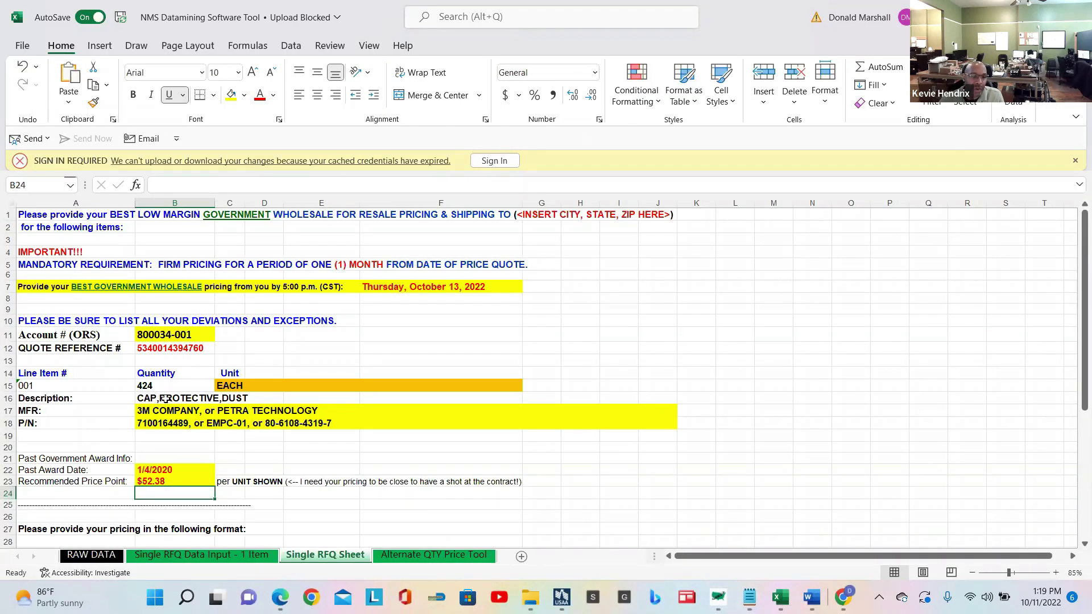
# - Copy the entire Single RFQ Sheet into a new untitled Notepad note, then go back to Excel
pyautogui.click(46, 216)
pyautogui.hotkey('shift', 'Right')
pyautogui.hotkey('shift', 'Right')
pyautogui.hotkey('shift', 'Right')
pyautogui.hotkey('shift', 'Right')
pyautogui.hotkey('shift', 'Right')
pyautogui.hotkey('shift', 'Right')
pyautogui.hotkey('shift', 'Right')
pyautogui.hotkey('shift', 'Right')
pyautogui.hotkey('shift', 'Right')
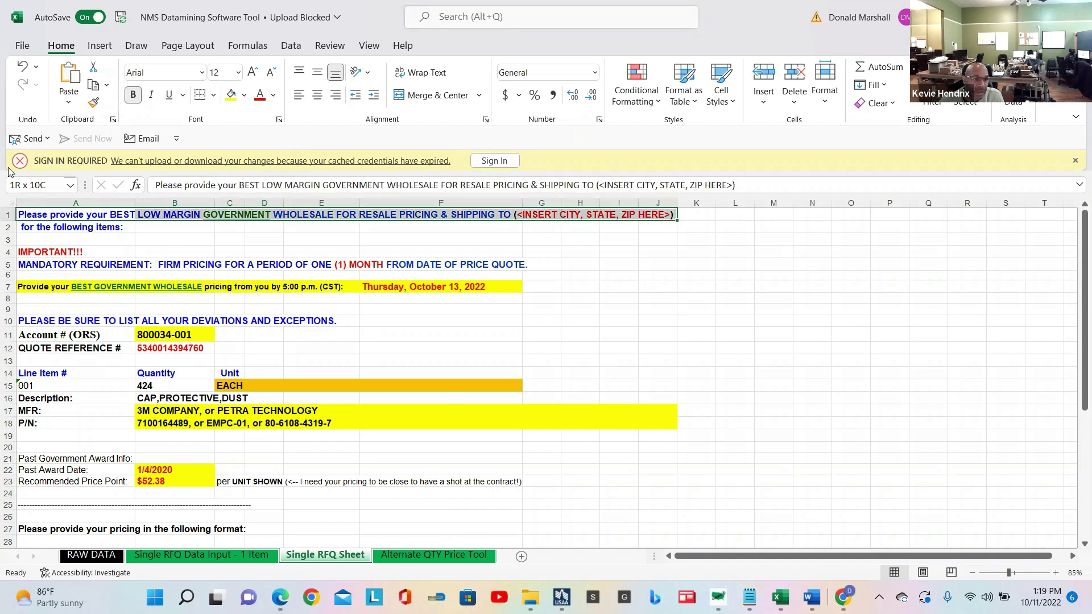
pyautogui.click(7, 202)
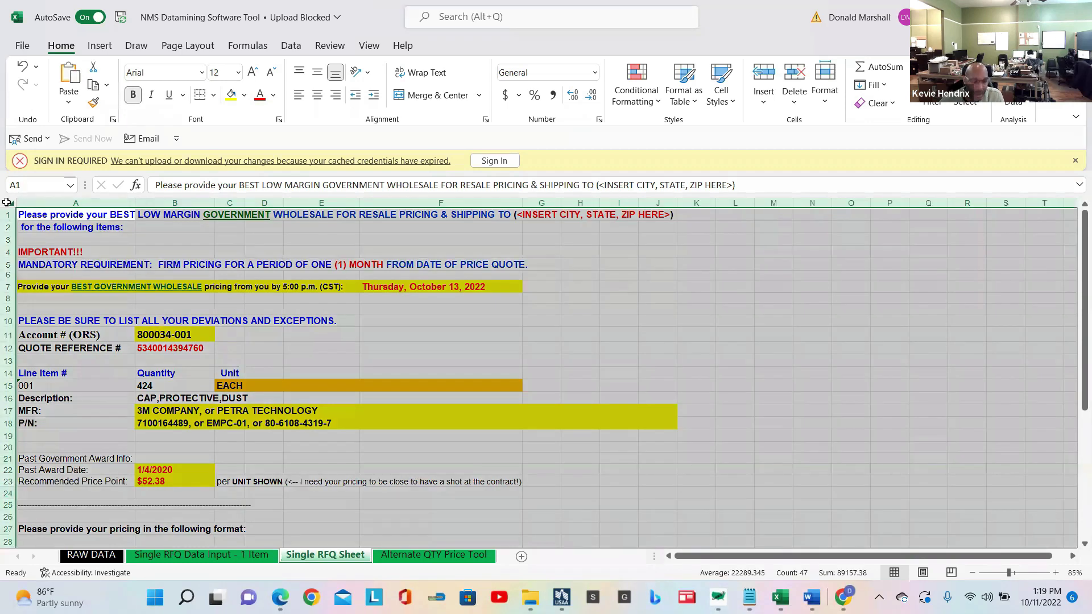
pyautogui.hotkey('ctrl', 'c')
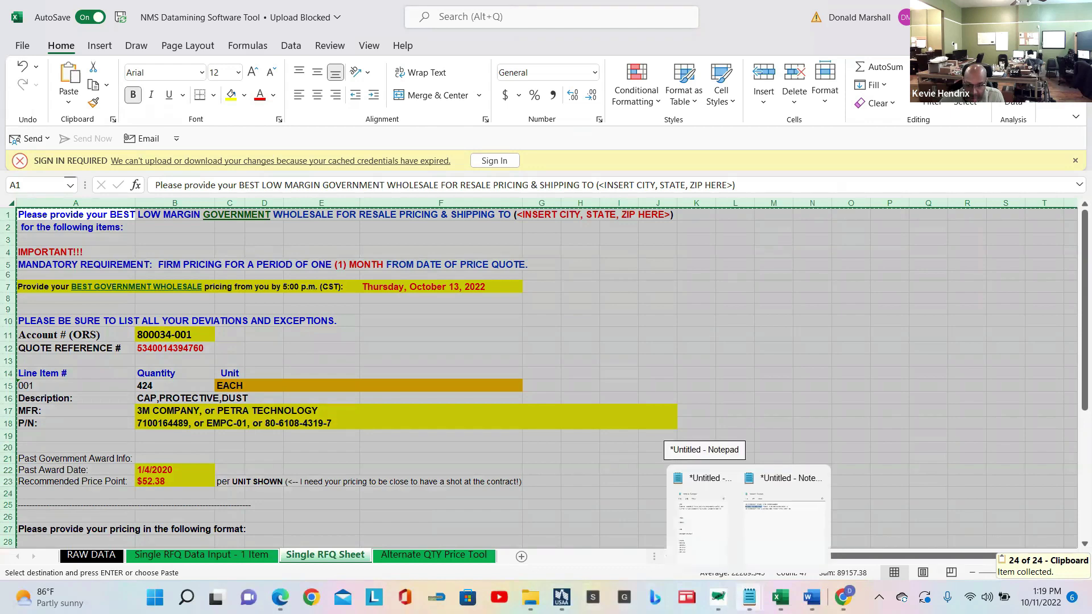
pyautogui.rightClick(749, 598)
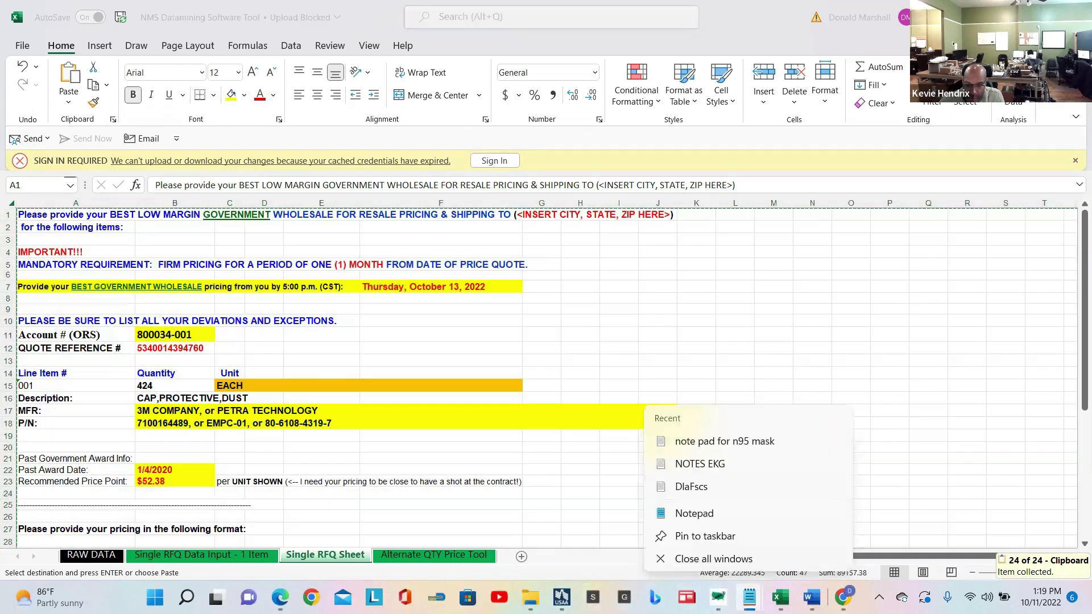
pyautogui.click(713, 514)
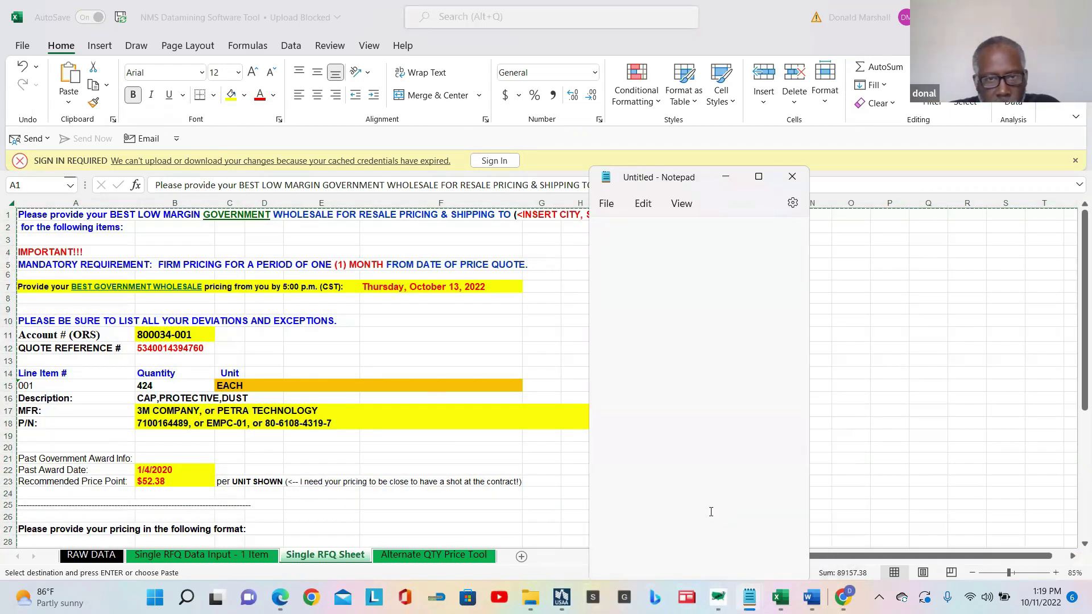
pyautogui.hotkey('ctrl', 'v')
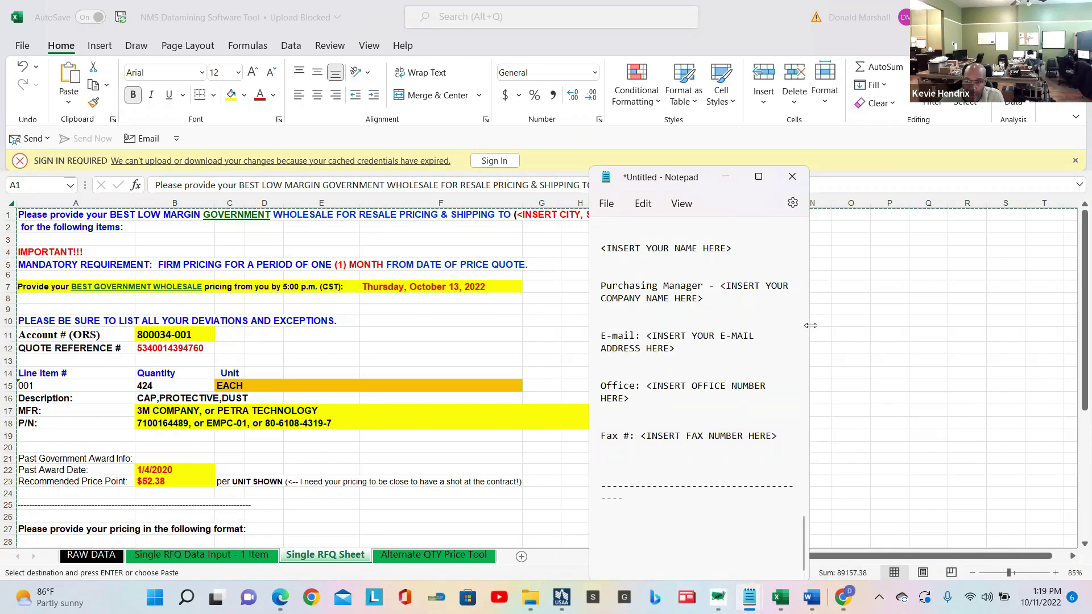
pyautogui.moveTo(810, 325); pyautogui.dragTo(974, 326)
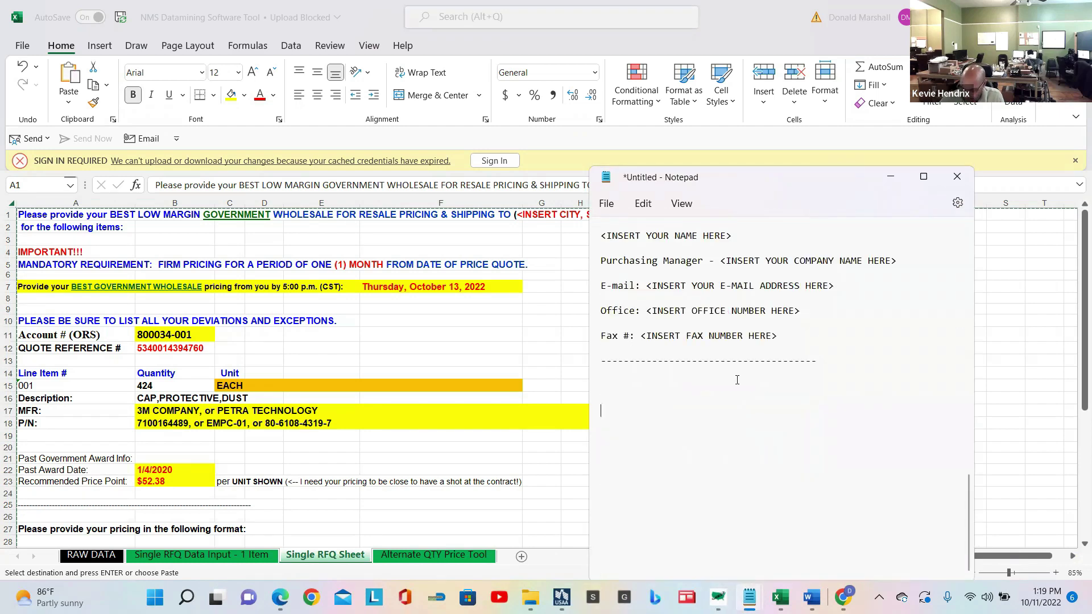
pyautogui.hotkey('ctrl', 'v')
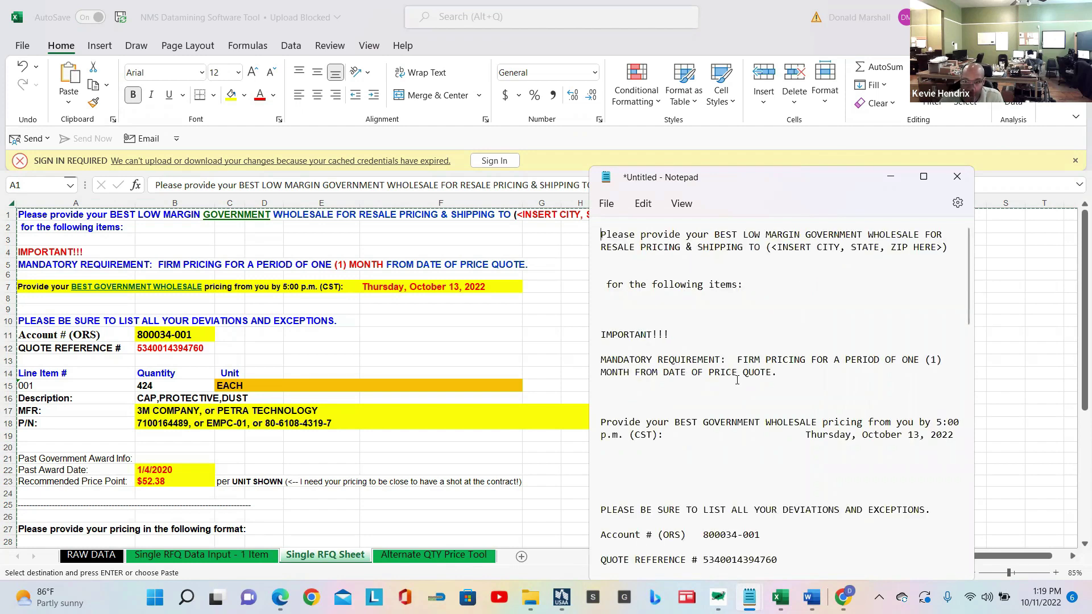
pyautogui.press('Down')
pyautogui.press('Down')
pyautogui.press('Down')
pyautogui.press('Down')
pyautogui.press('Down')
pyautogui.press('Down')
pyautogui.press('Down')
pyautogui.press('Down')
pyautogui.press('Down')
pyautogui.press('Down')
pyautogui.press('Down')
pyautogui.press('Down')
pyautogui.press('Down')
pyautogui.press('Down')
pyautogui.press('Down')
pyautogui.press('Down')
pyautogui.press('Down')
pyautogui.press('Down')
pyautogui.press('Down')
pyautogui.press('Down')
pyautogui.press('Down')
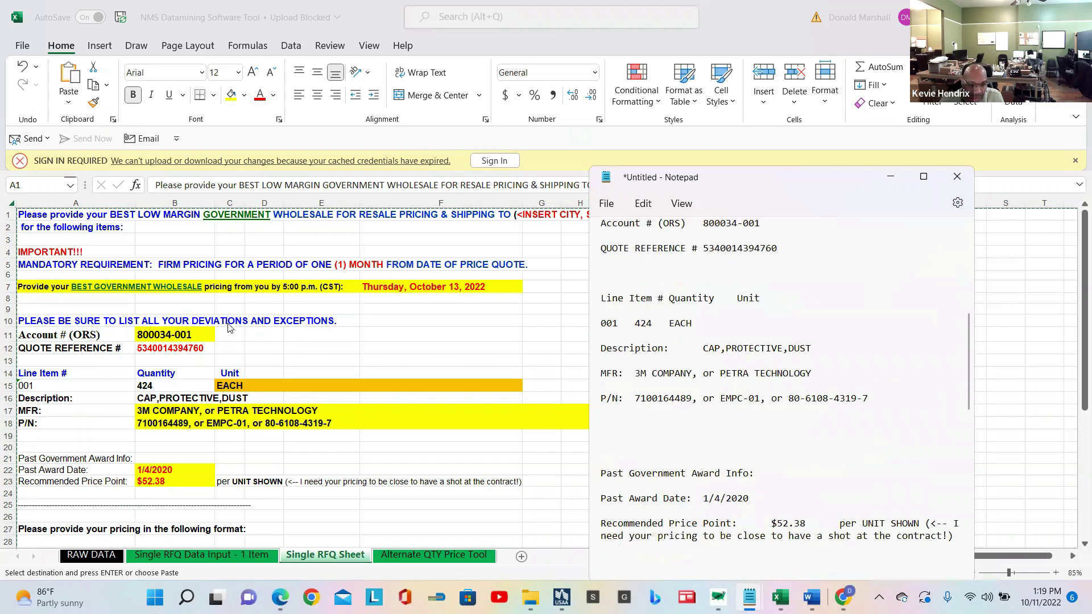
pyautogui.hotkey('alt', 'Tab')
pyautogui.press('Escape')
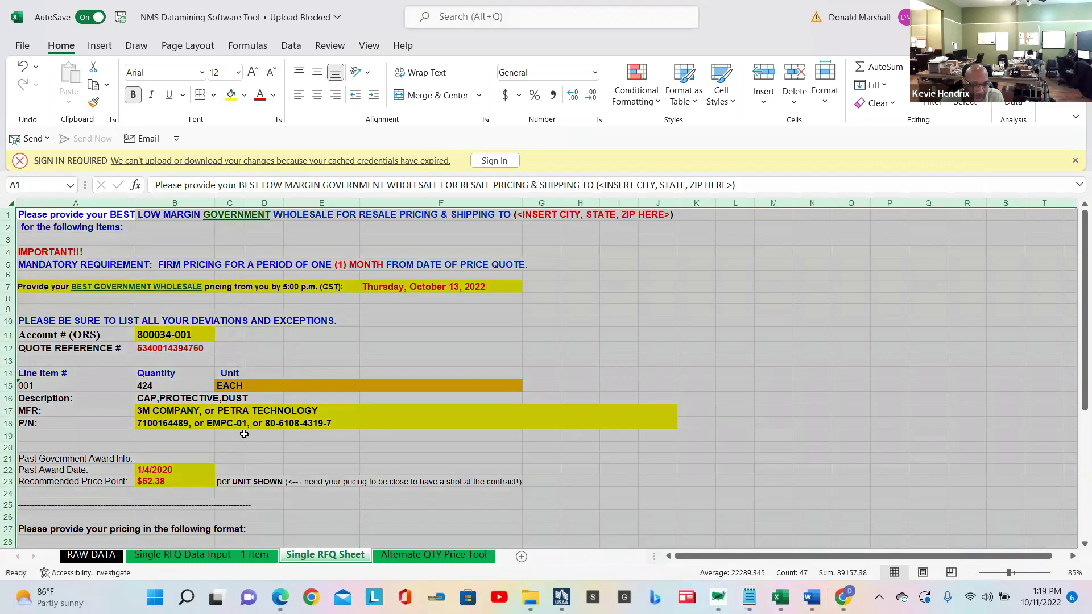
# - Enter the purchasing manager's name in A40 of the signature block
pyautogui.scroll(-4, 244, 434)
pyautogui.scroll(-2, 214, 439)
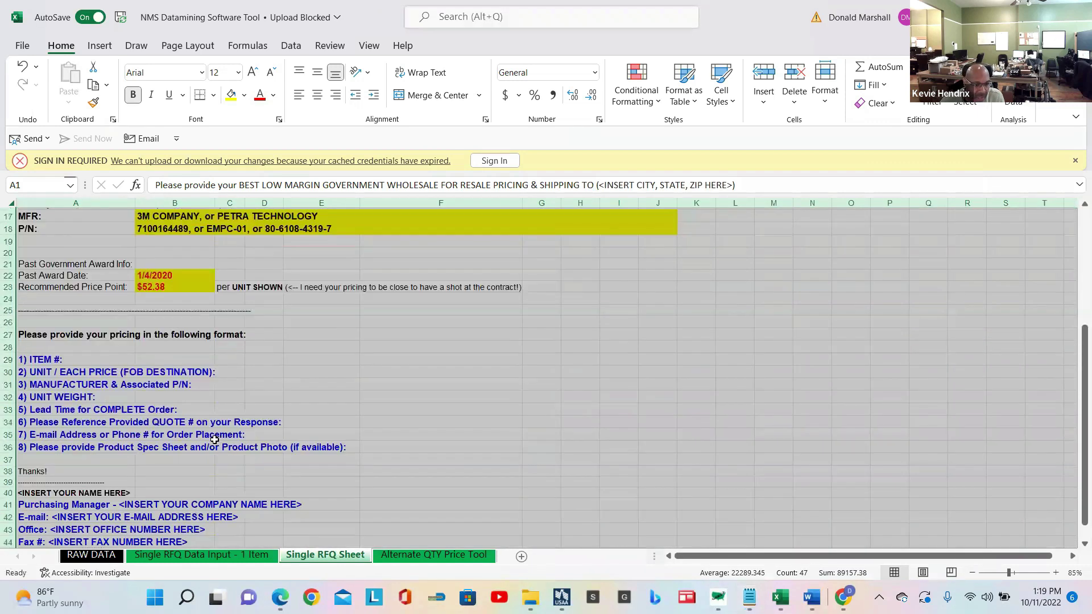
pyautogui.scroll(-2, 150, 475)
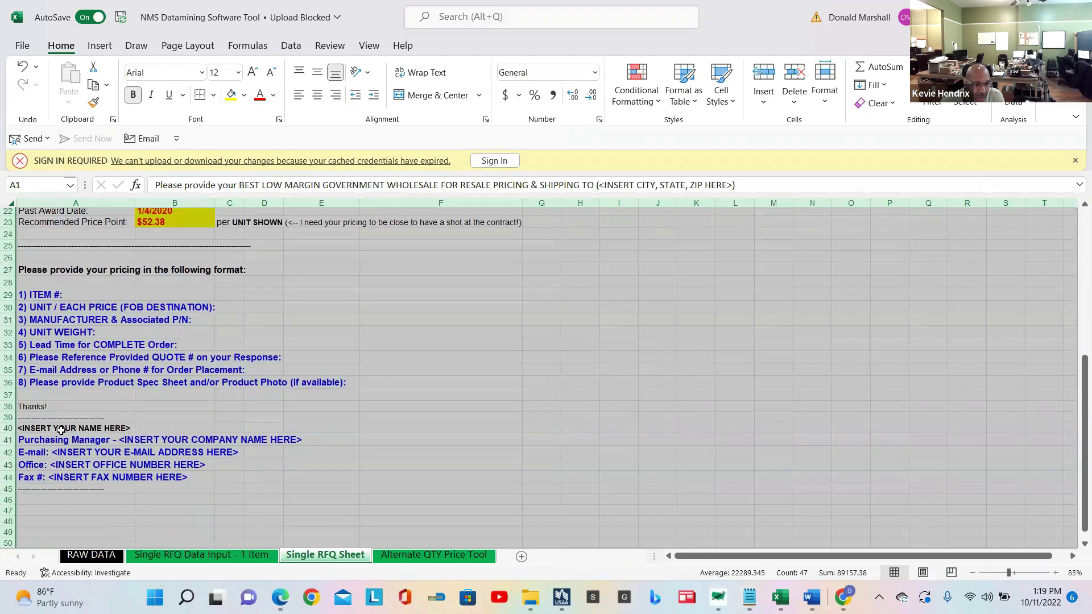
pyautogui.click(61, 428)
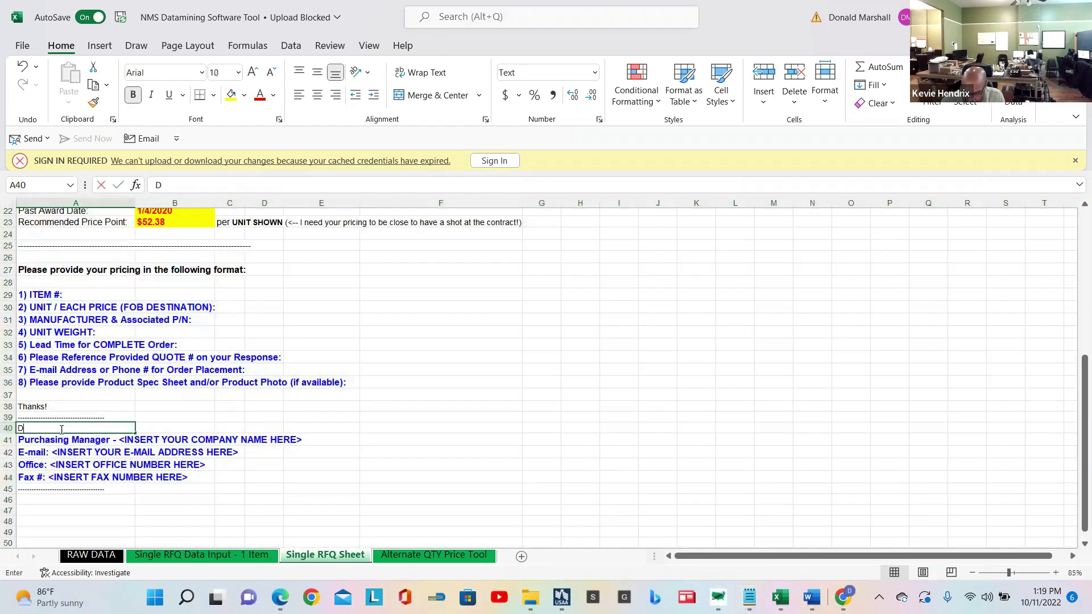
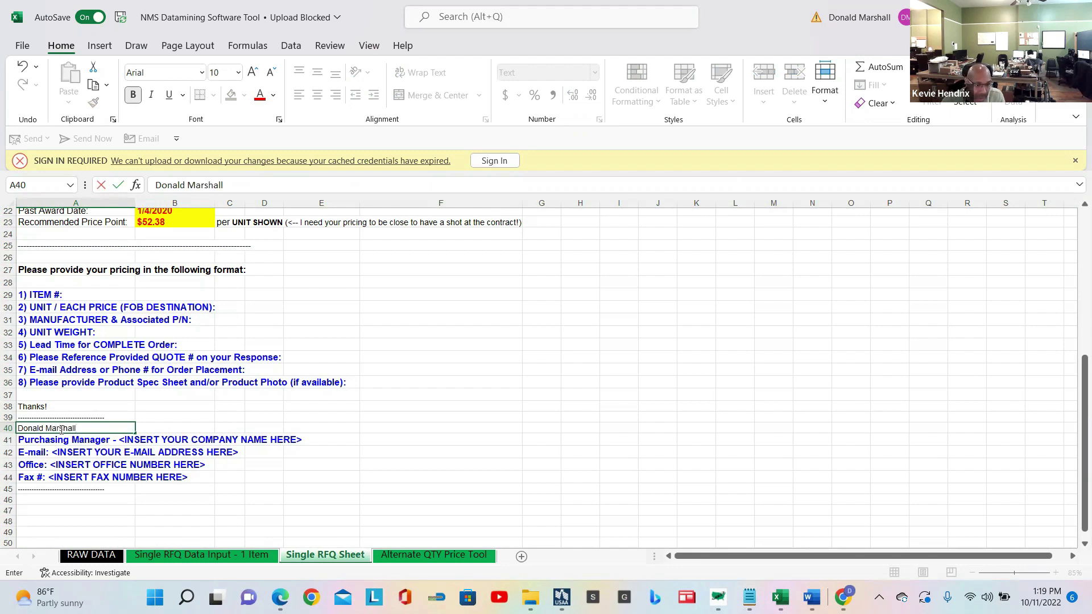
pyautogui.press('Return')
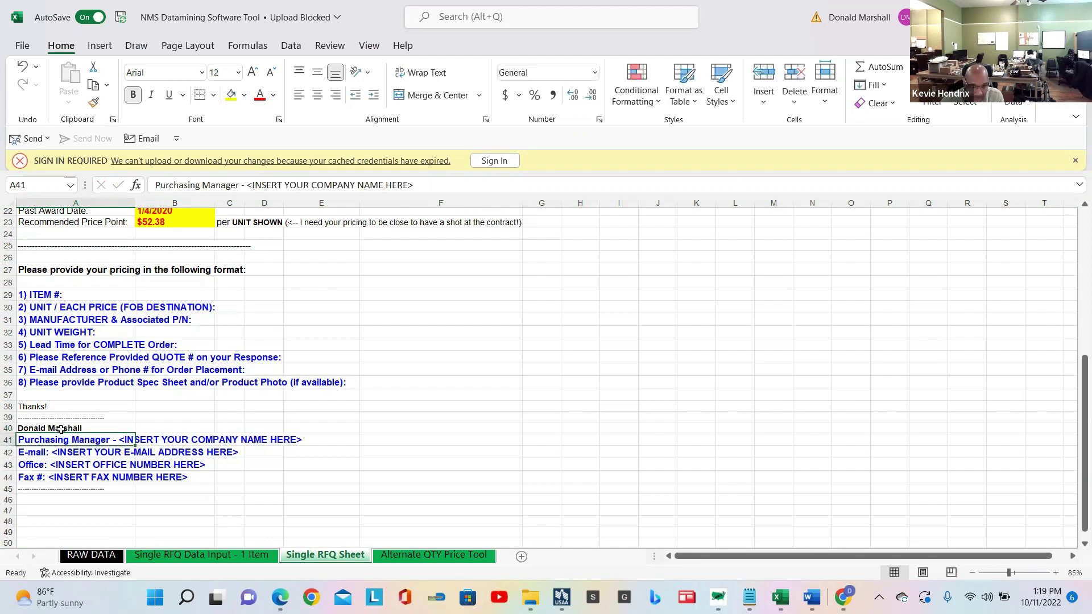
# - Replace the A41 company placeholder with the company name and select the whole worksheet
pyautogui.press('F2')
pyautogui.hotkey('ctrl', 'shift', 'Left')
pyautogui.hotkey('ctrl', 'shift', 'Left')
pyautogui.hotkey('ctrl', 'shift', 'Left')
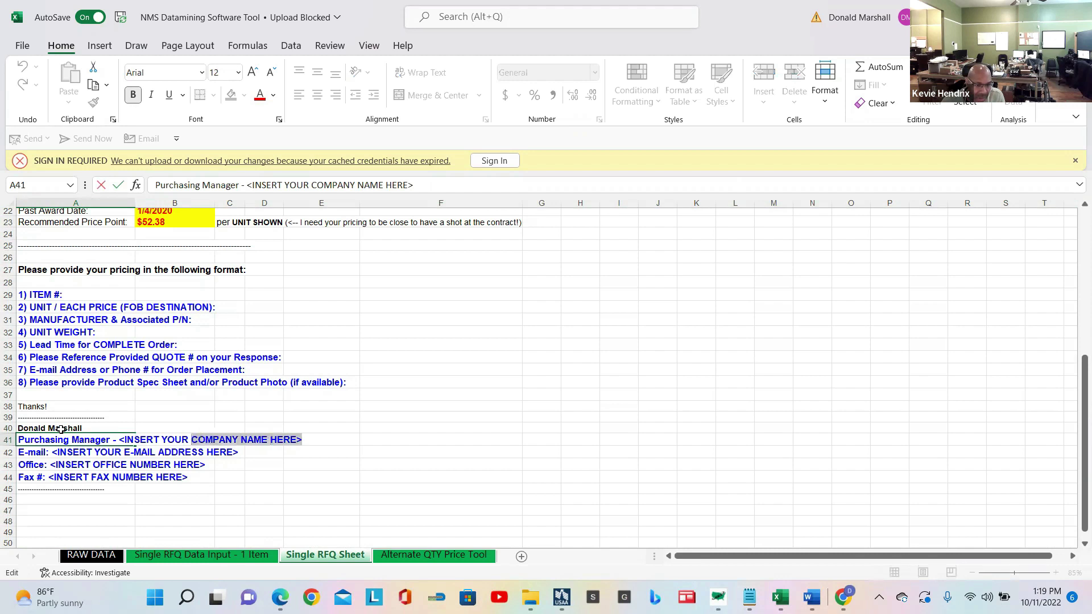
pyautogui.hotkey('ctrl', 'shift', 'Left')
pyautogui.hotkey('ctrl', 'shift', 'Left')
pyautogui.hotkey('ctrl', 'shift', 'Left')
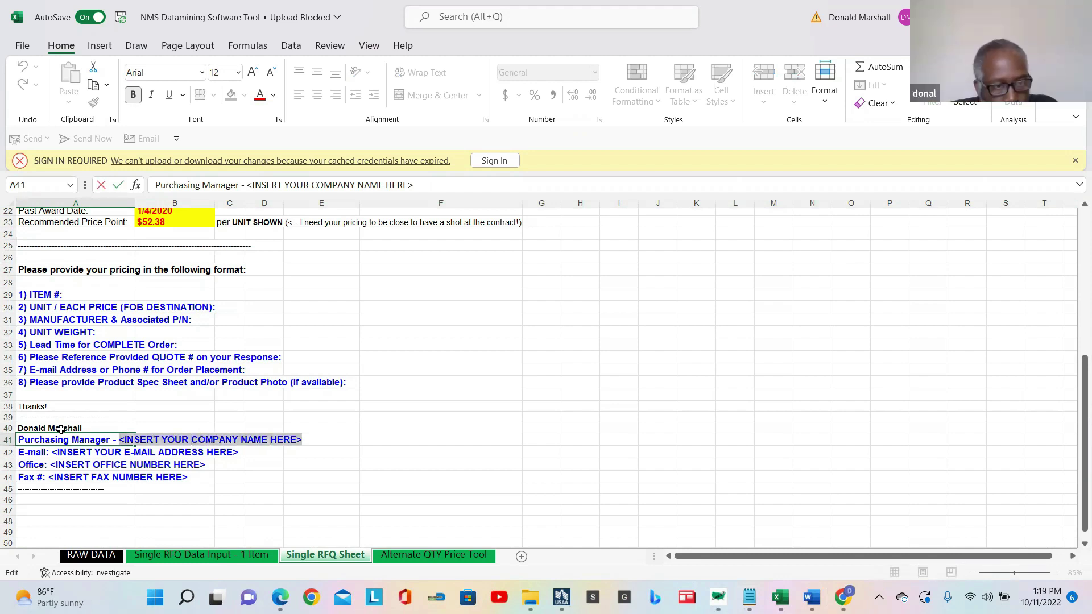
pyautogui.write('The Mar')
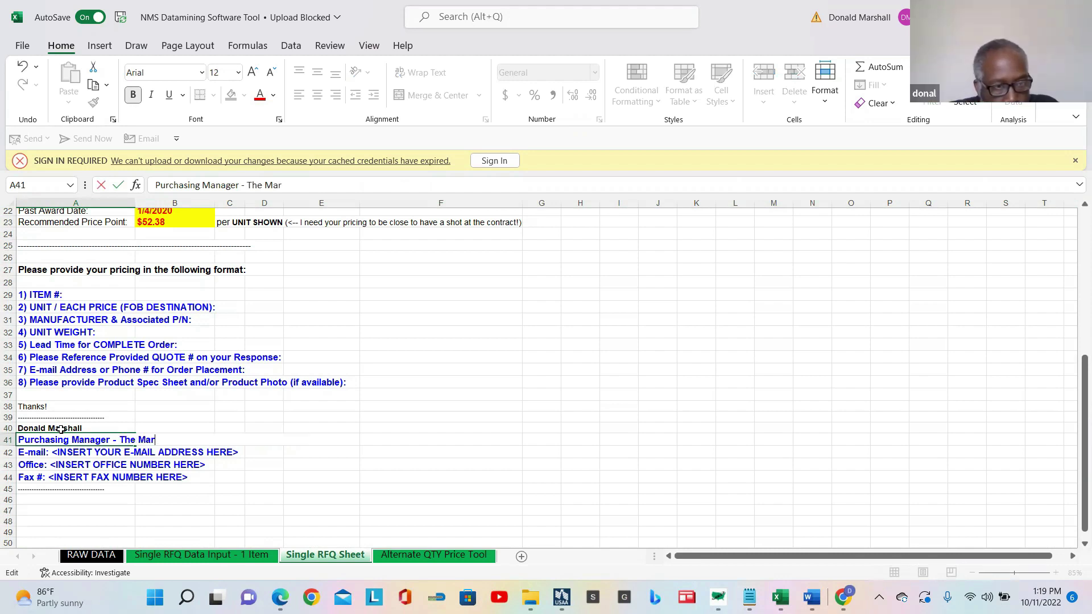
pyautogui.write('shall ')
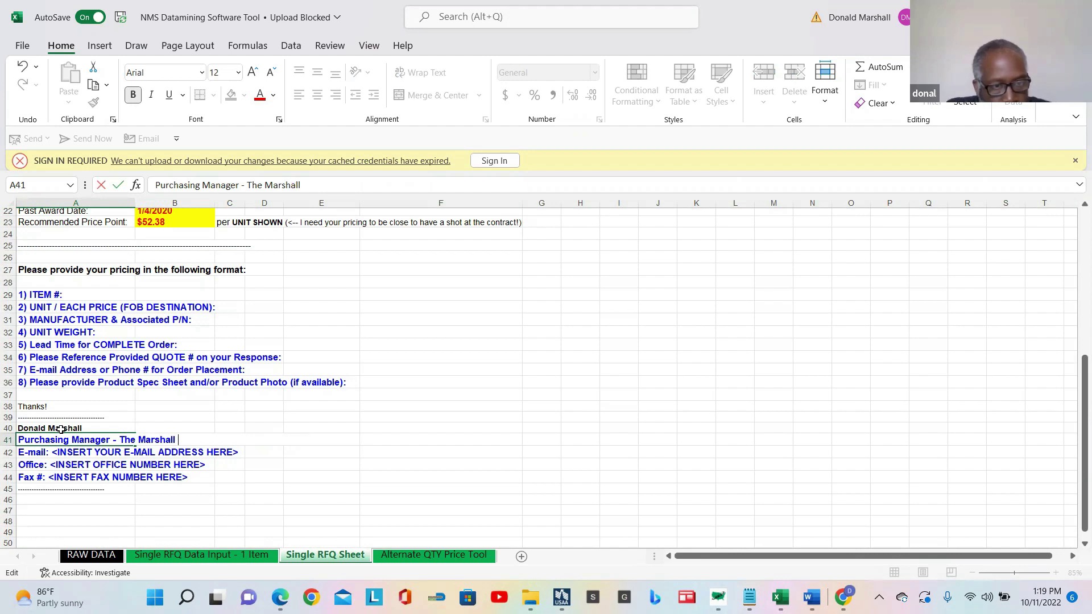
pyautogui.write('Group')
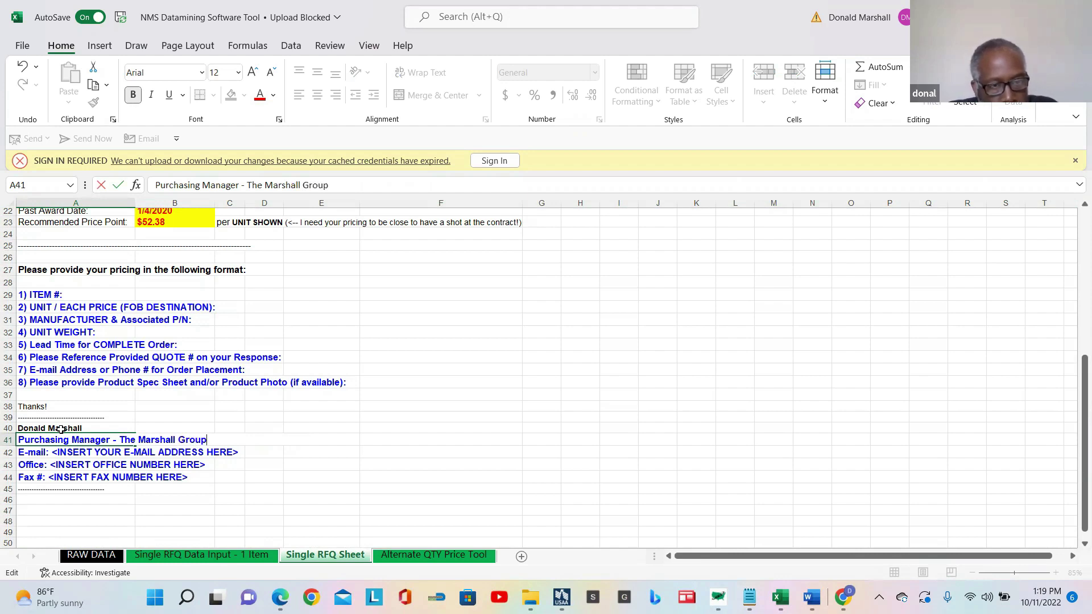
pyautogui.write(', LLC')
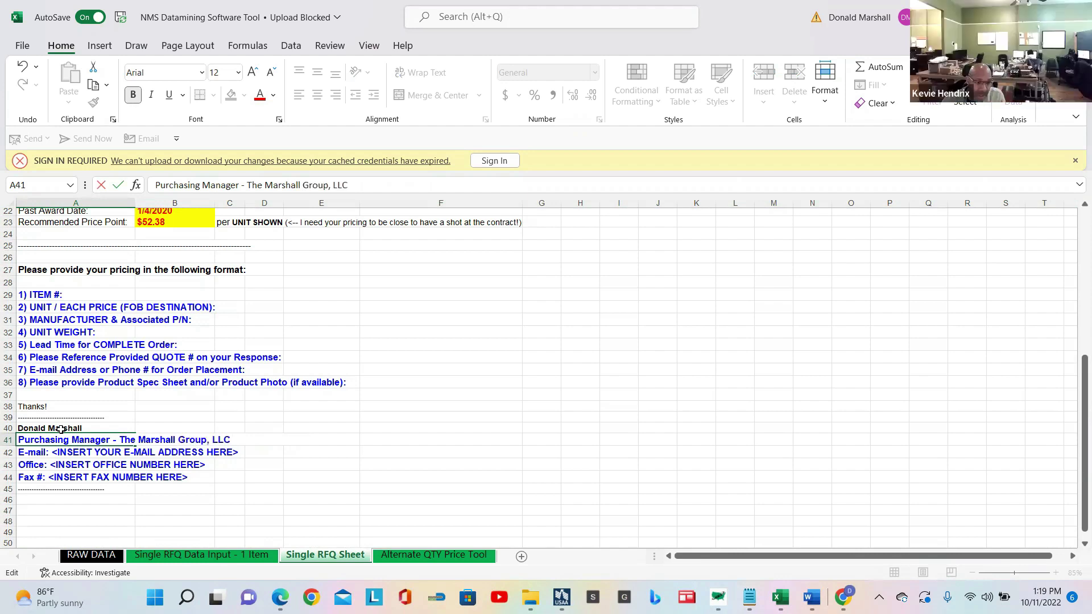
pyautogui.press('Return')
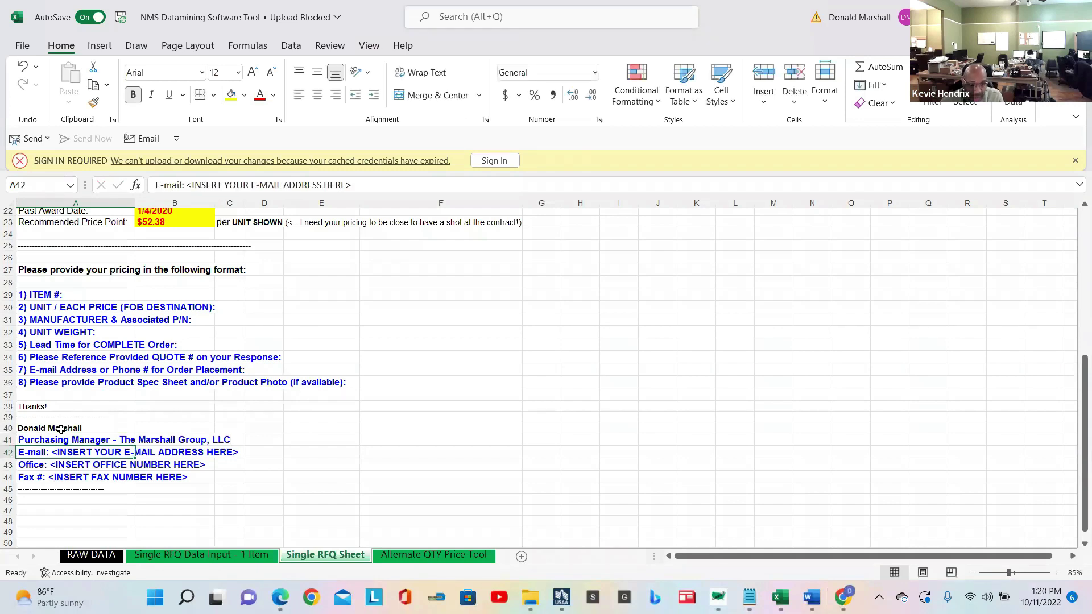
pyautogui.press('F2')
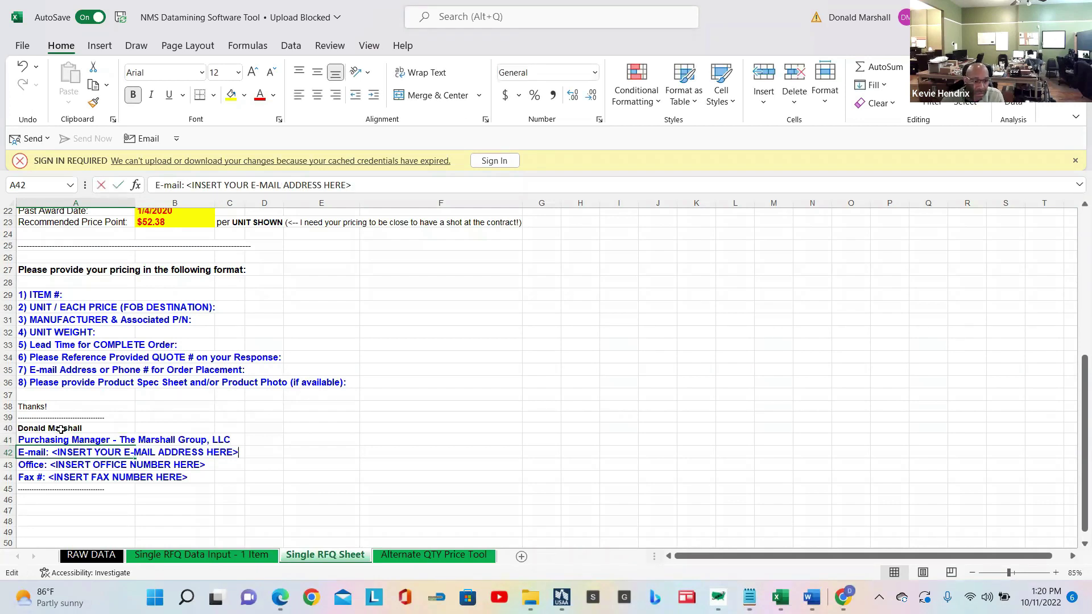
pyautogui.press('Return')
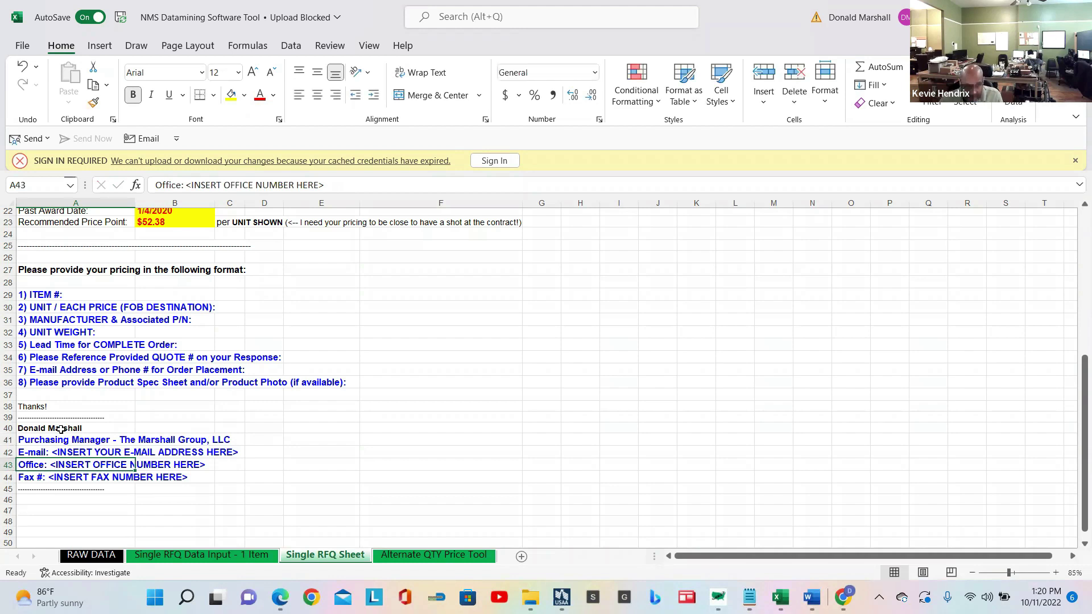
pyautogui.moveTo(61, 407); pyautogui.dragTo(61, 489)
pyautogui.hotkey('shift', 'BackSpace')
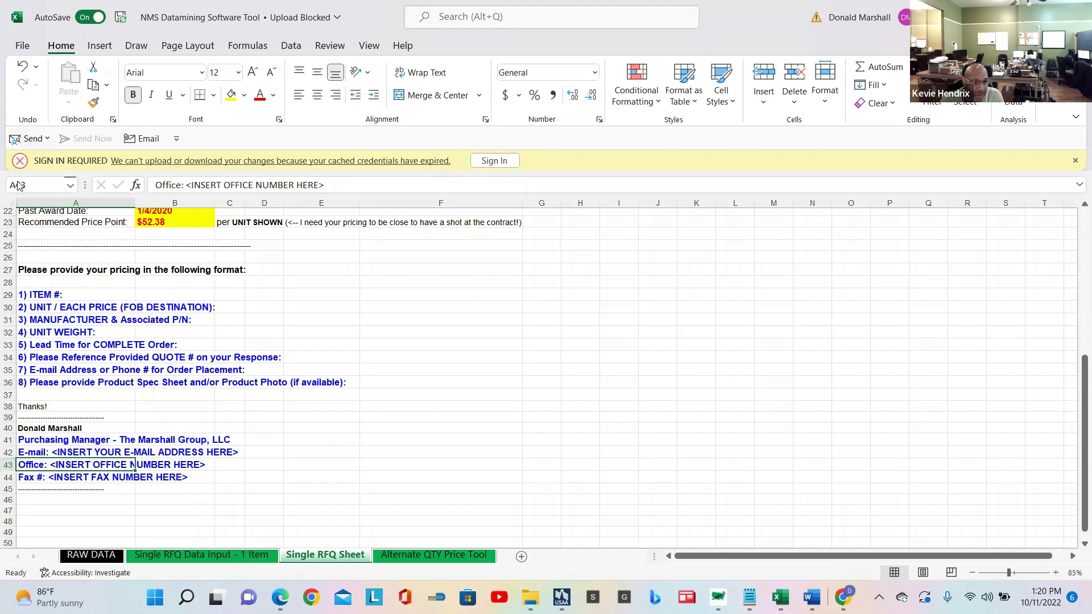
pyautogui.click(9, 202)
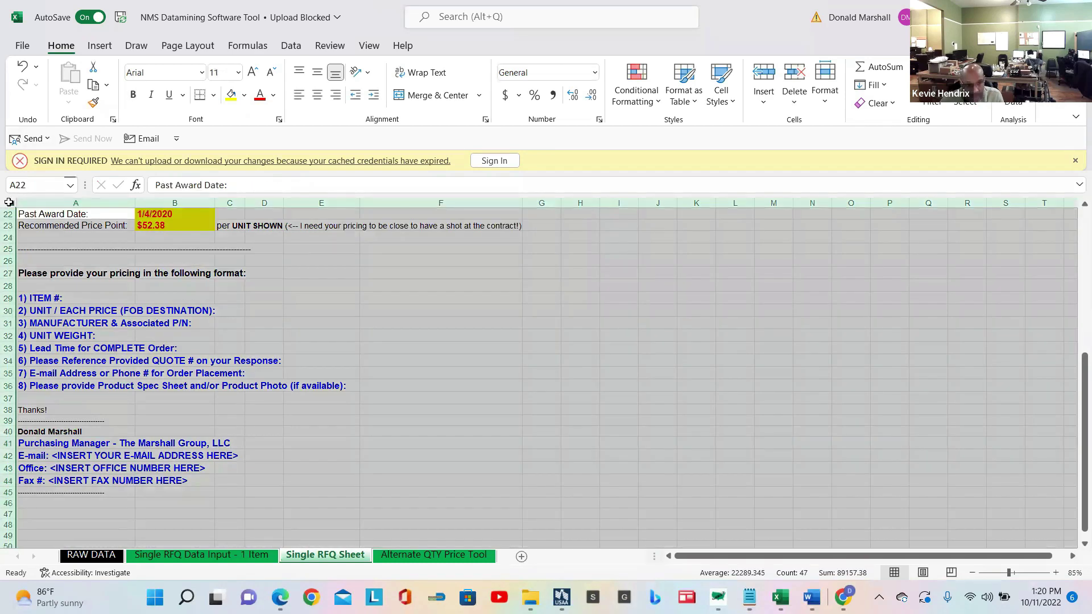
# - Copy the whole RFQ sheet and create a new blank Word document
pyautogui.hotkey('ctrl', 'c')
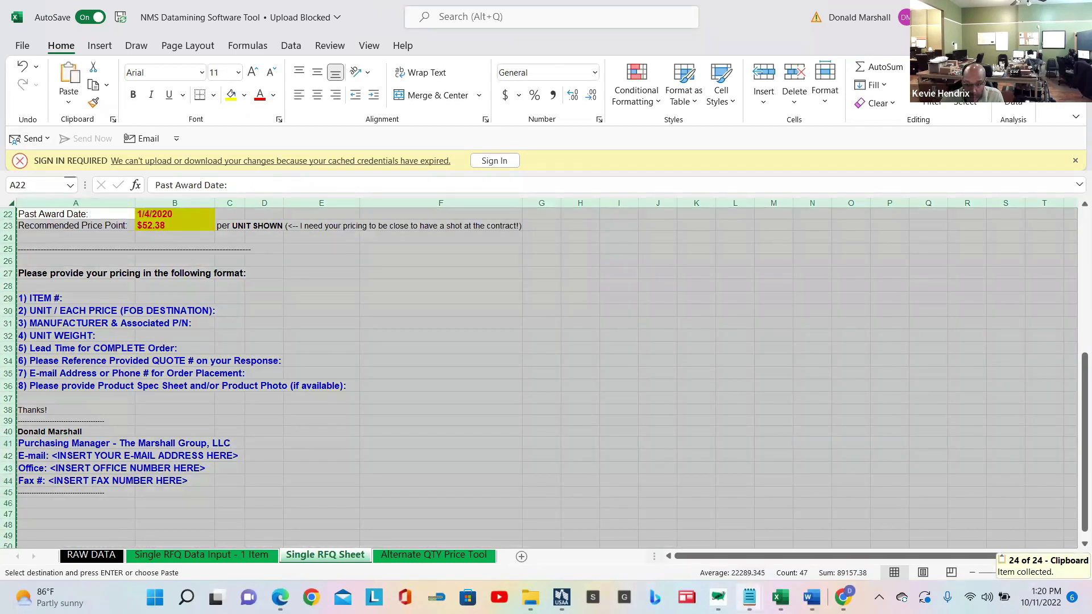
pyautogui.moveTo(812, 597)
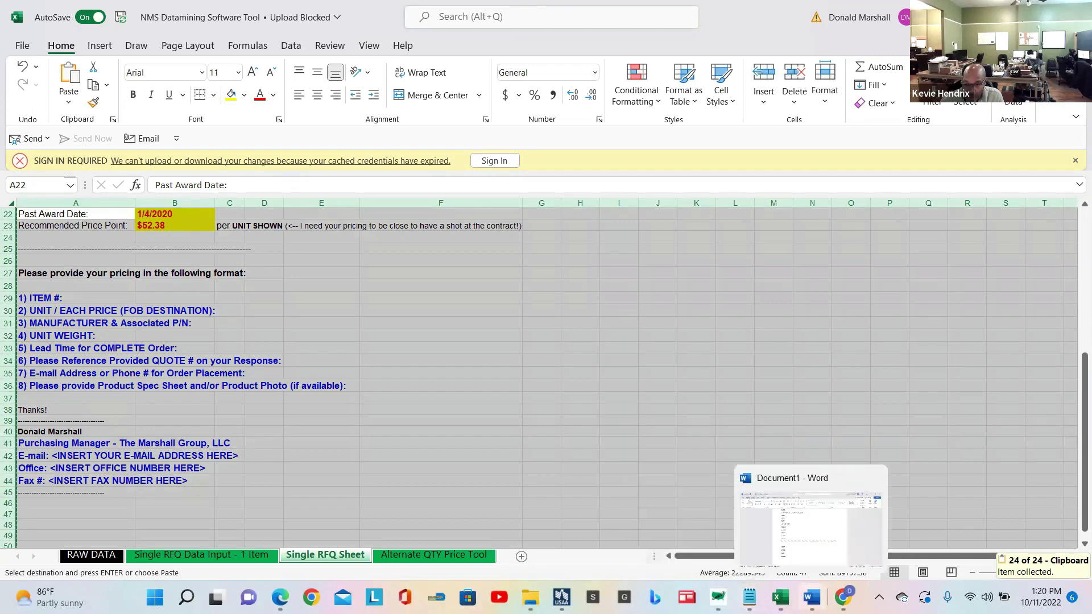
pyautogui.click(812, 597)
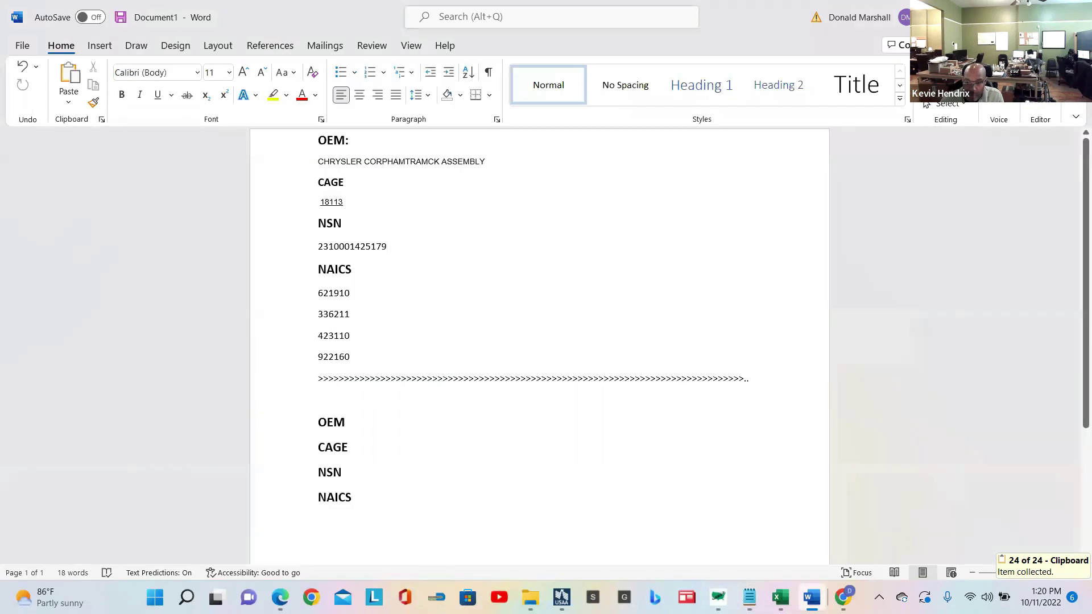
pyautogui.click(22, 47)
pyautogui.click(43, 108)
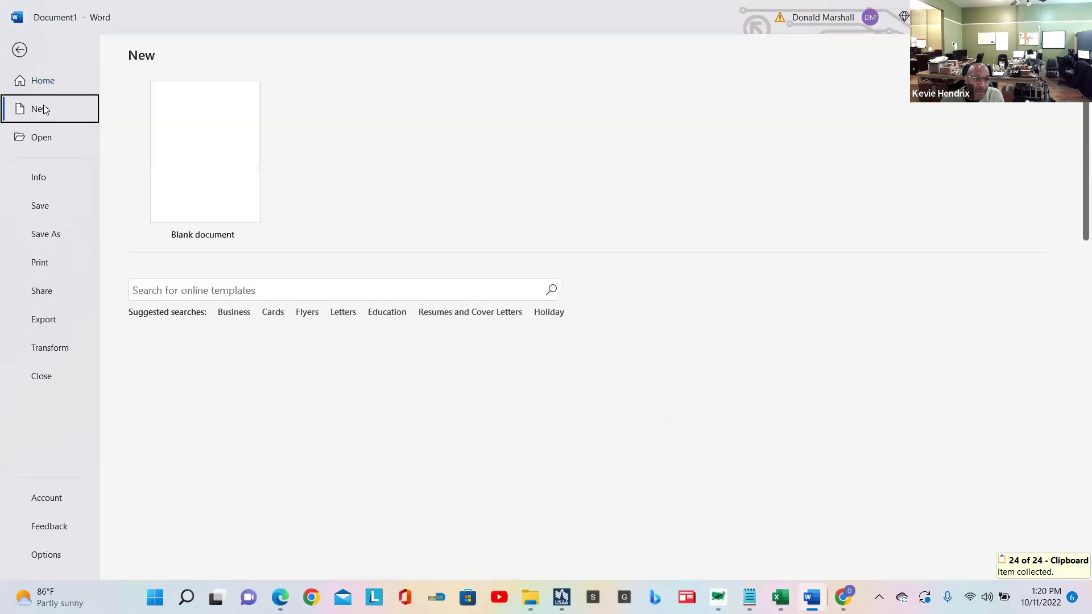
pyautogui.click(179, 132)
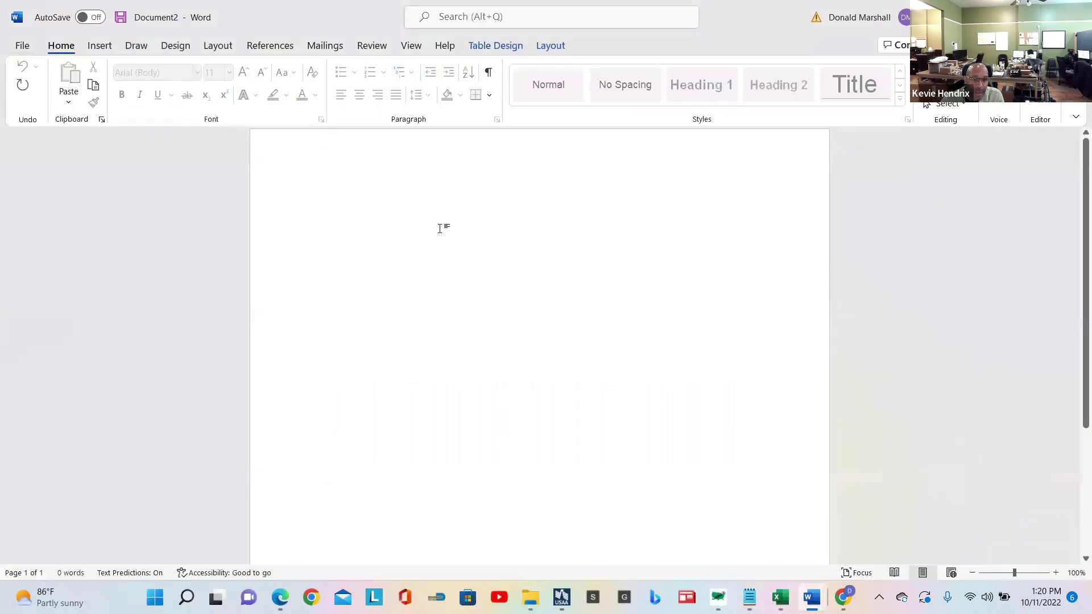
# - Paste the RFQ sheet into the blank document and review the pasted content
pyautogui.hotkey('ctrl', 'v')
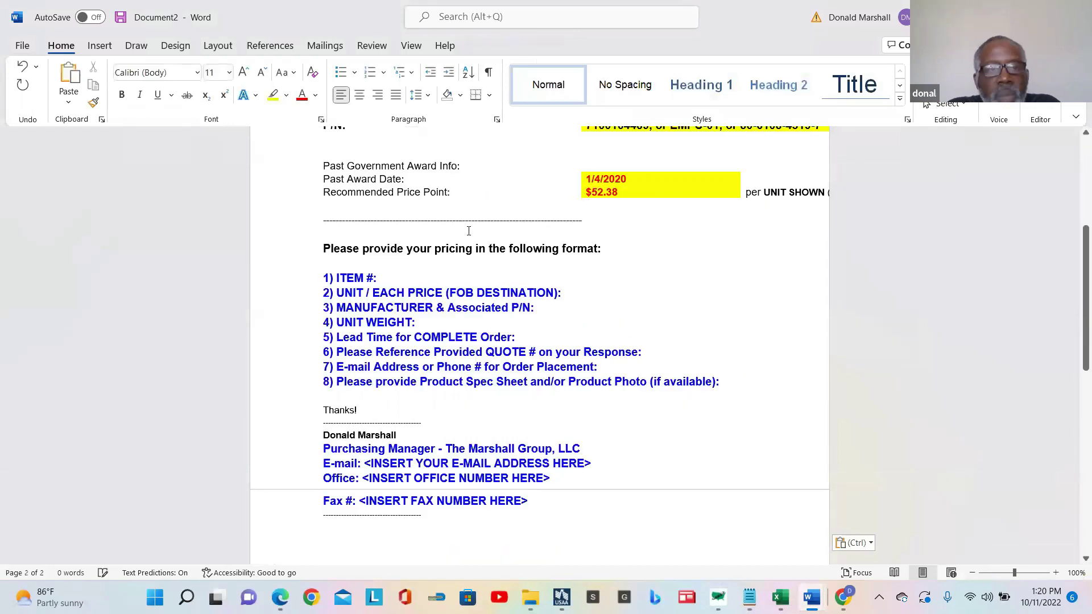
pyautogui.scroll(10, 497, 227)
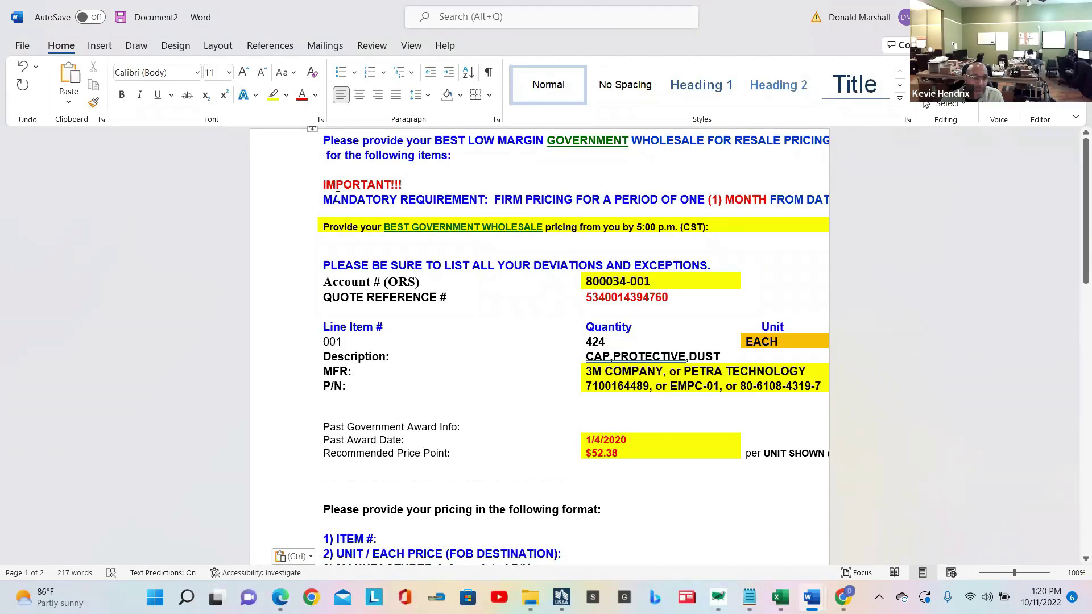
pyautogui.scroll(-2, 708, 360)
pyautogui.scroll(-10, 708, 359)
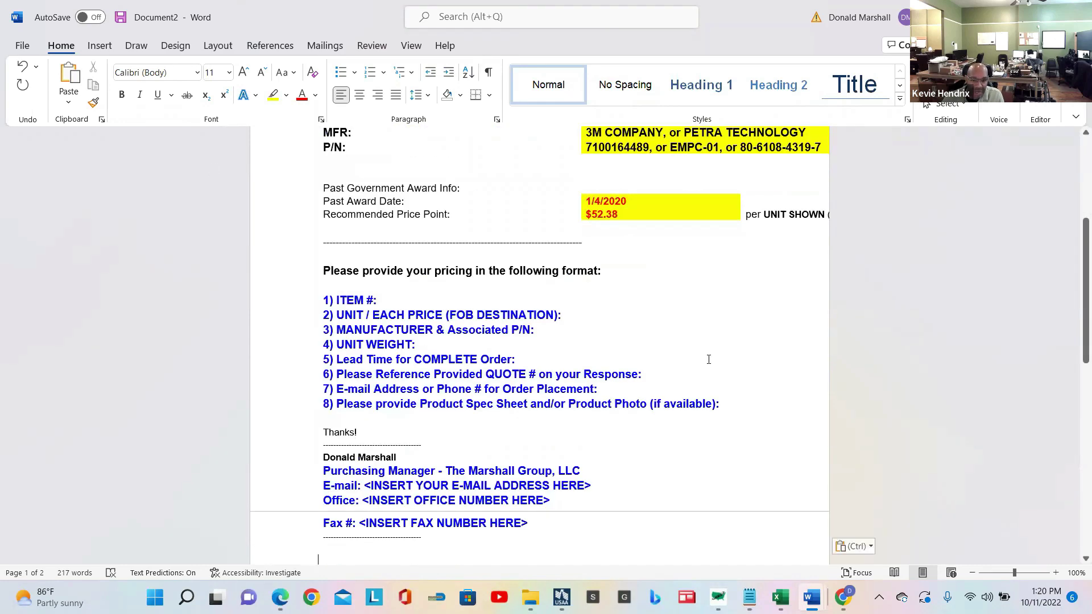
pyautogui.scroll(12, 479, 292)
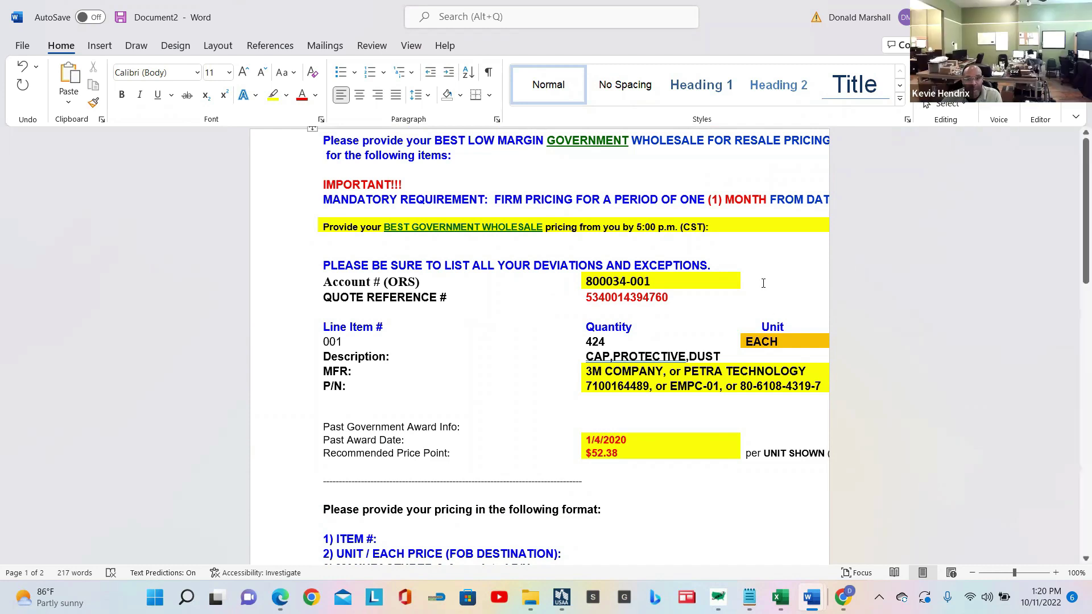
# - Change the Word document's page orientation to landscape
pyautogui.click(172, 46)
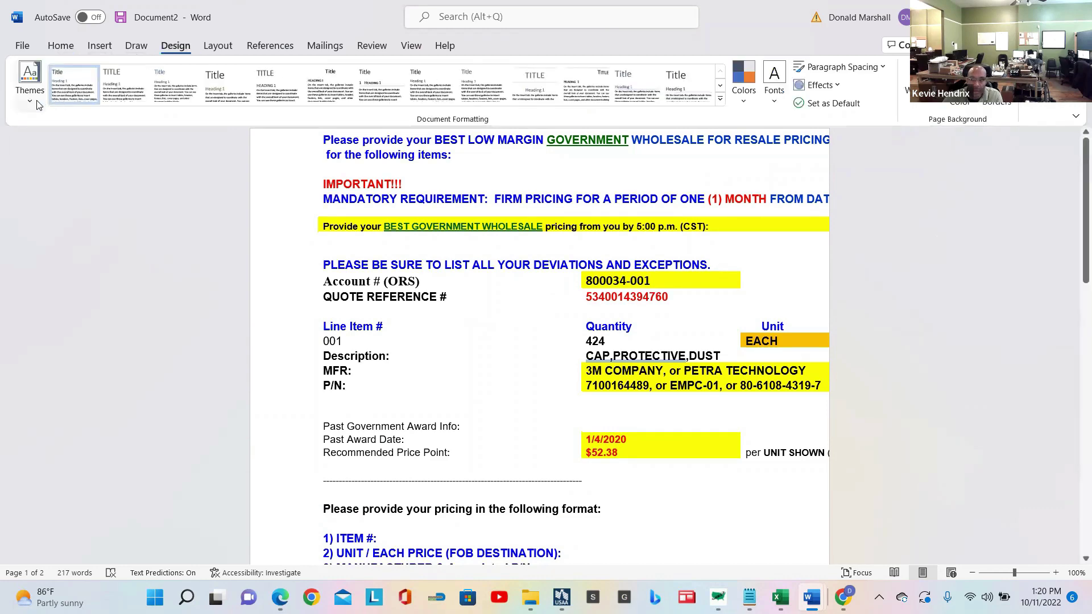
pyautogui.click(219, 48)
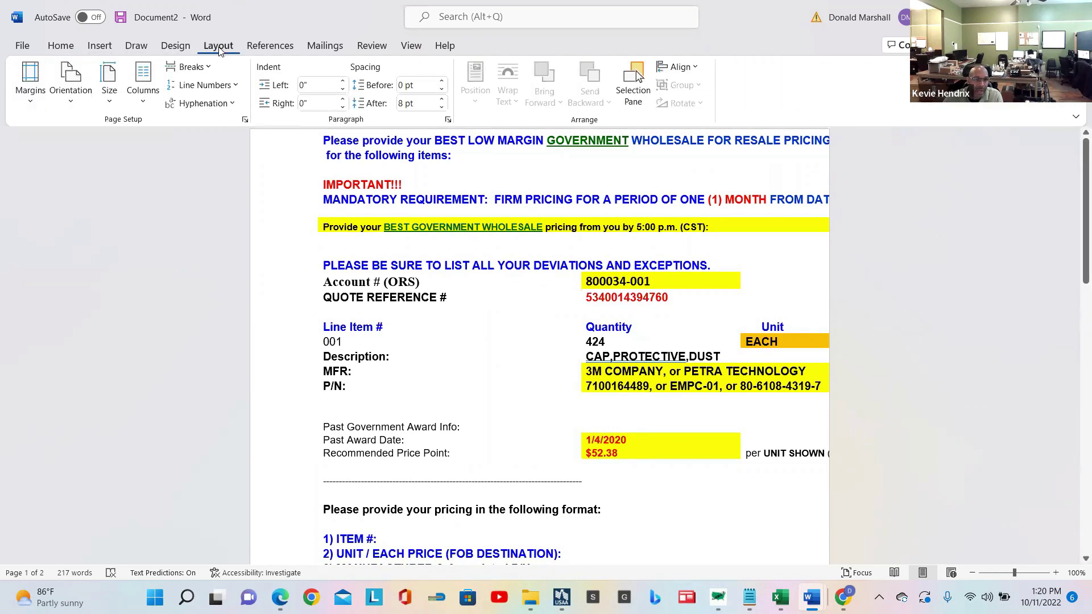
pyautogui.click(71, 101)
pyautogui.click(102, 165)
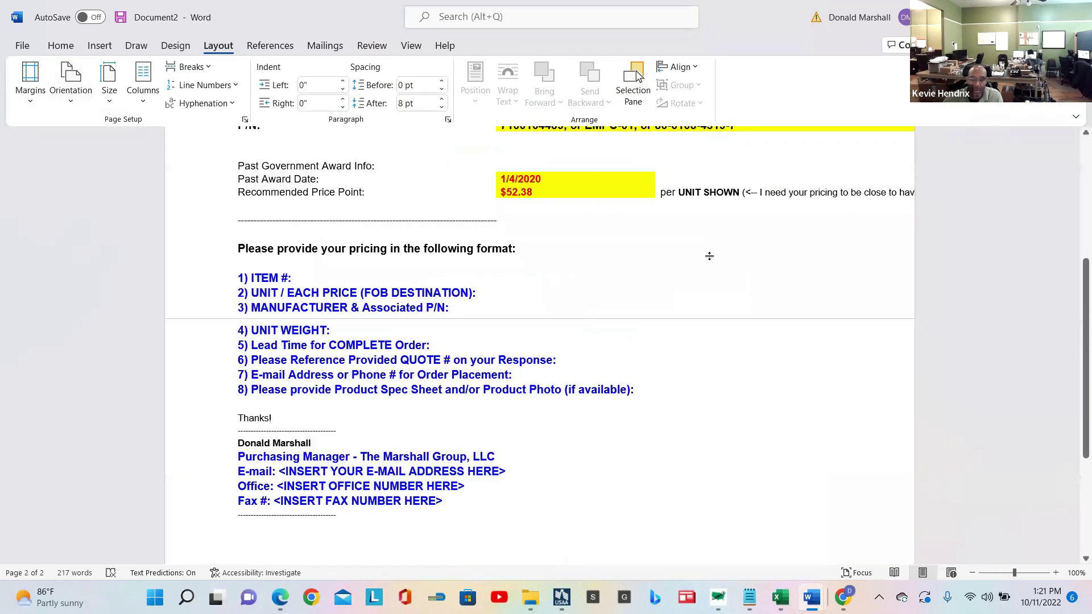
pyautogui.keyDown('ctrl'); pyautogui.scroll(-3, 710, 257); pyautogui.keyUp('ctrl')
# - Enlarge all document text by shrinking the font once and growing it twice
pyautogui.click(657, 259)
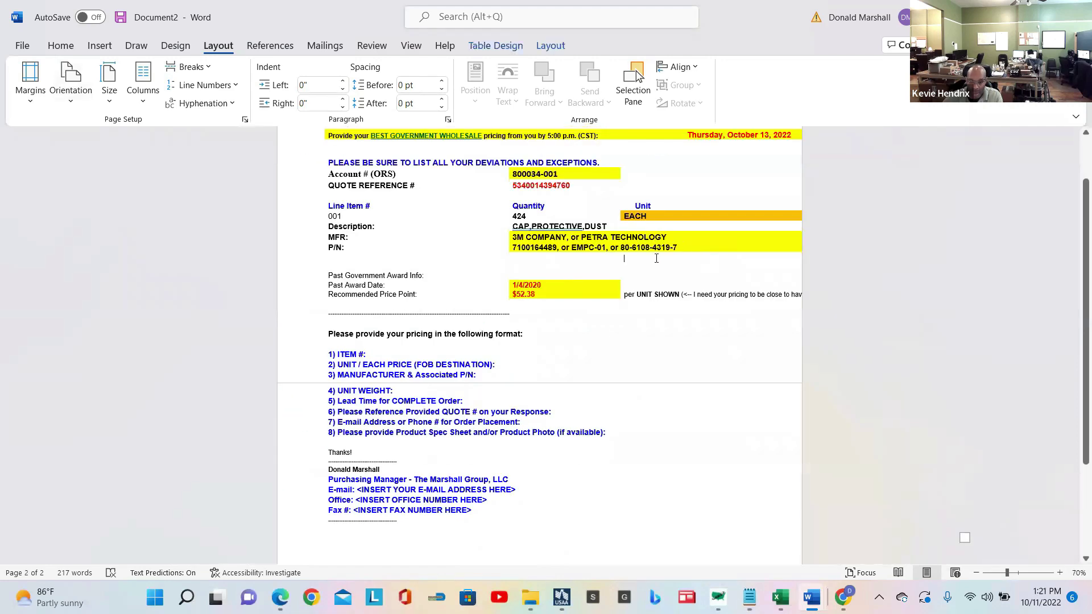
pyautogui.hotkey('ctrl', 'a')
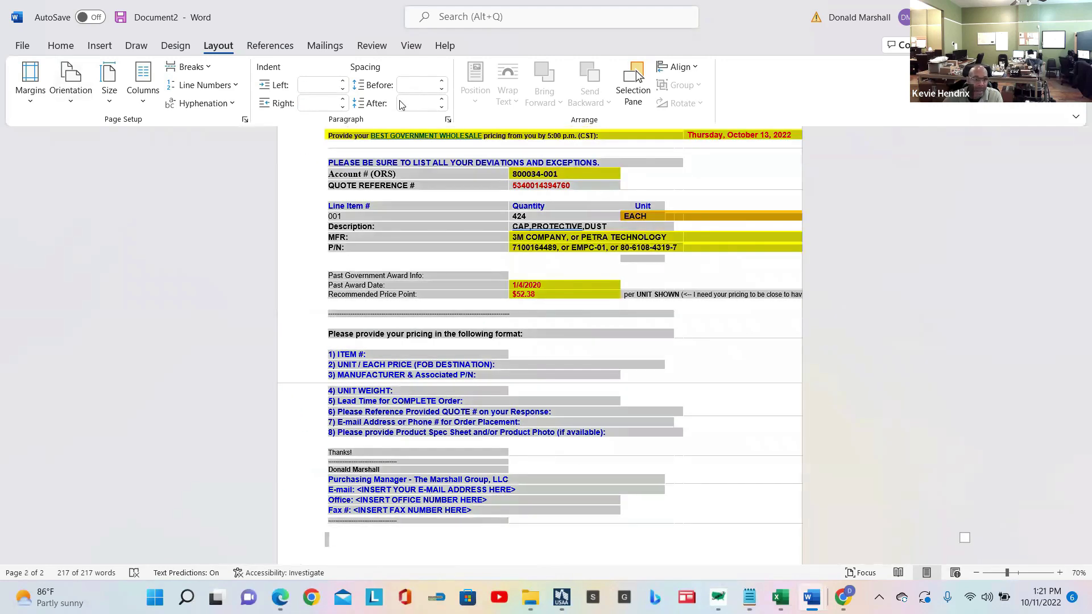
pyautogui.click(63, 48)
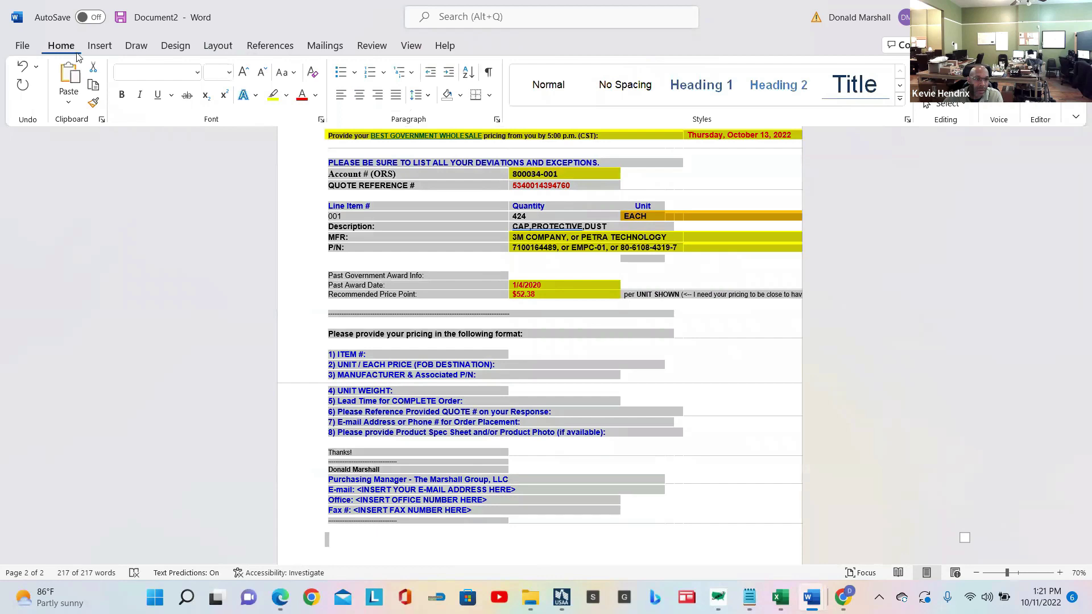
pyautogui.click(262, 73)
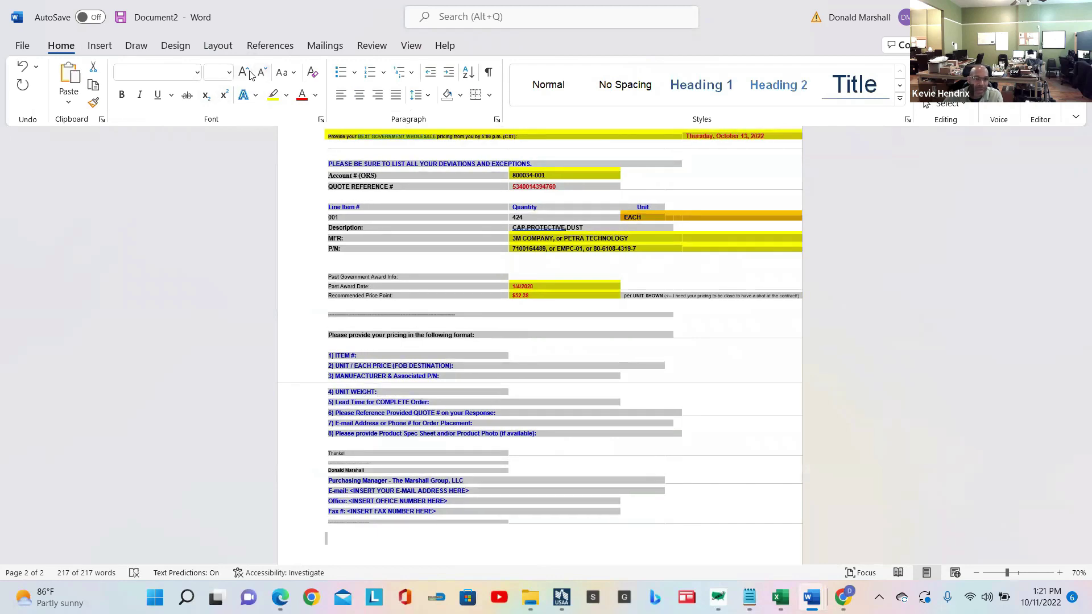
pyautogui.click(244, 73)
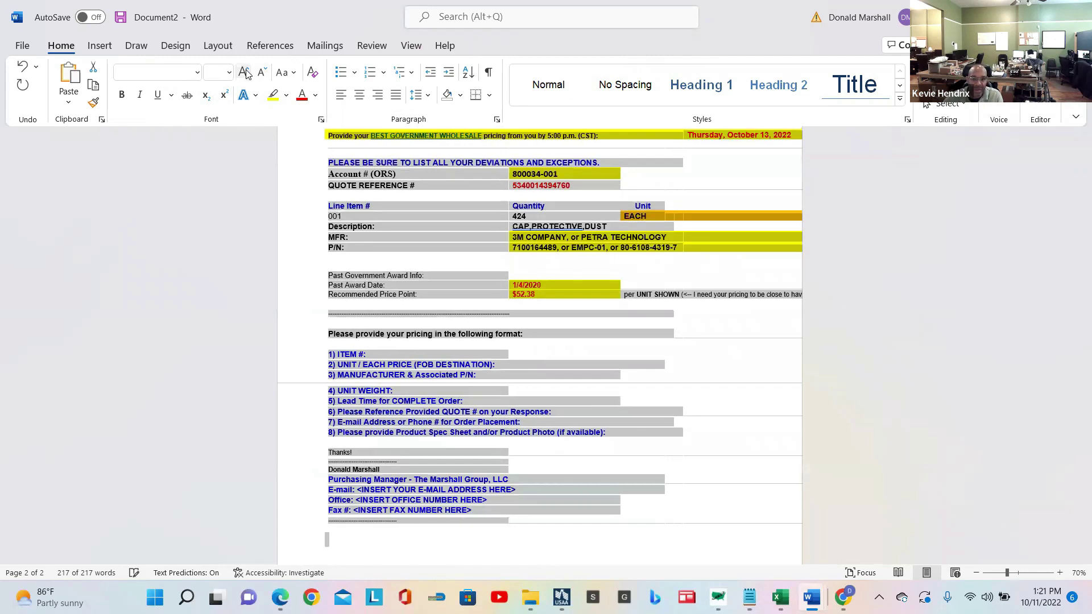
pyautogui.click(244, 73)
pyautogui.scroll(1, 733, 255)
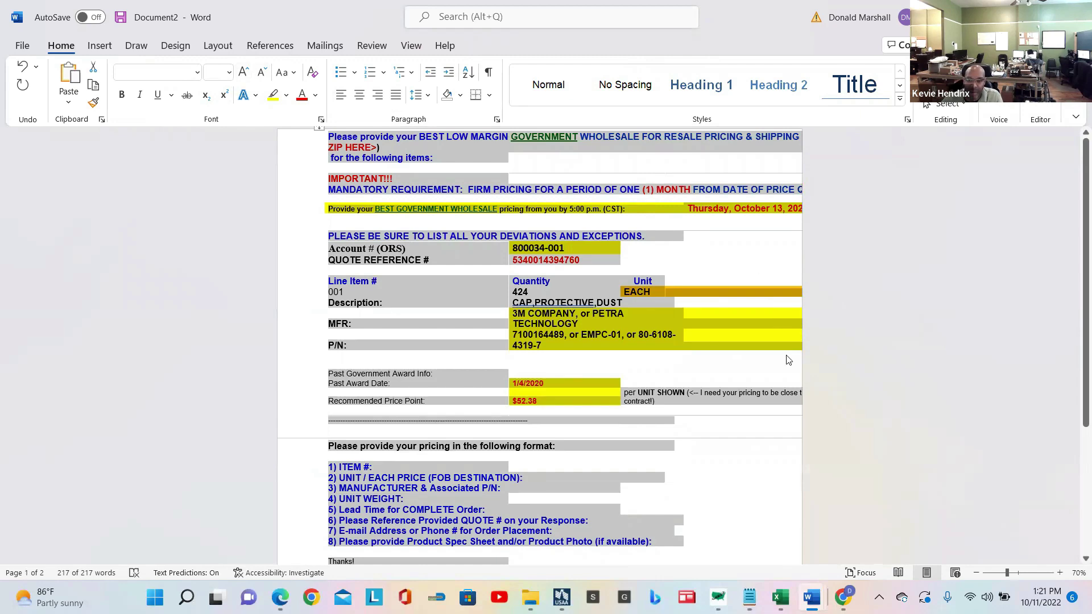
# - Bring the untitled Notepad quote request to the front and turn off word wrap
pyautogui.click(748, 342)
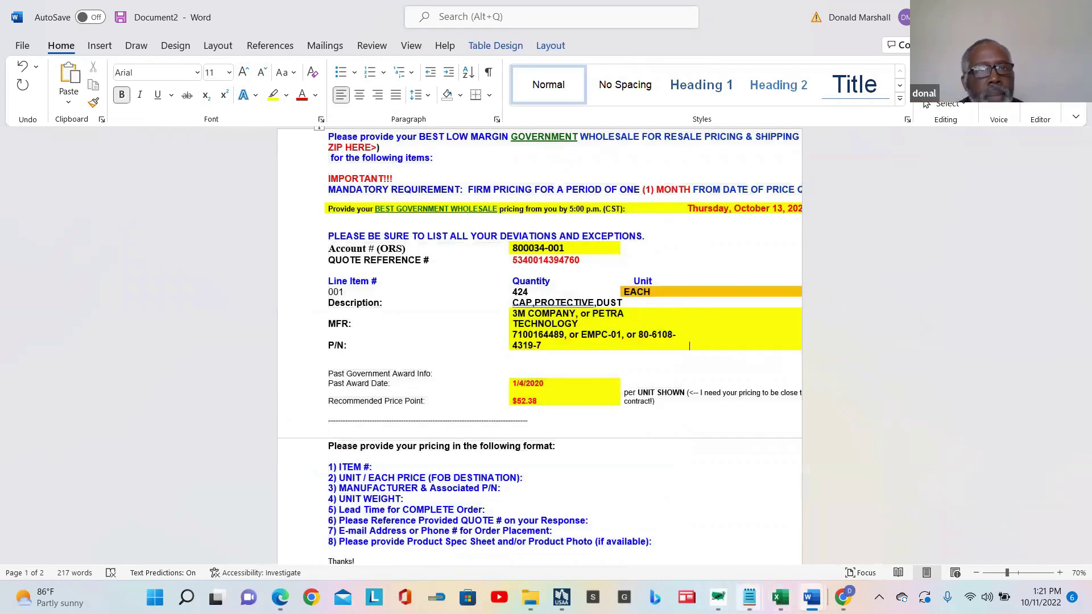
pyautogui.moveTo(750, 597)
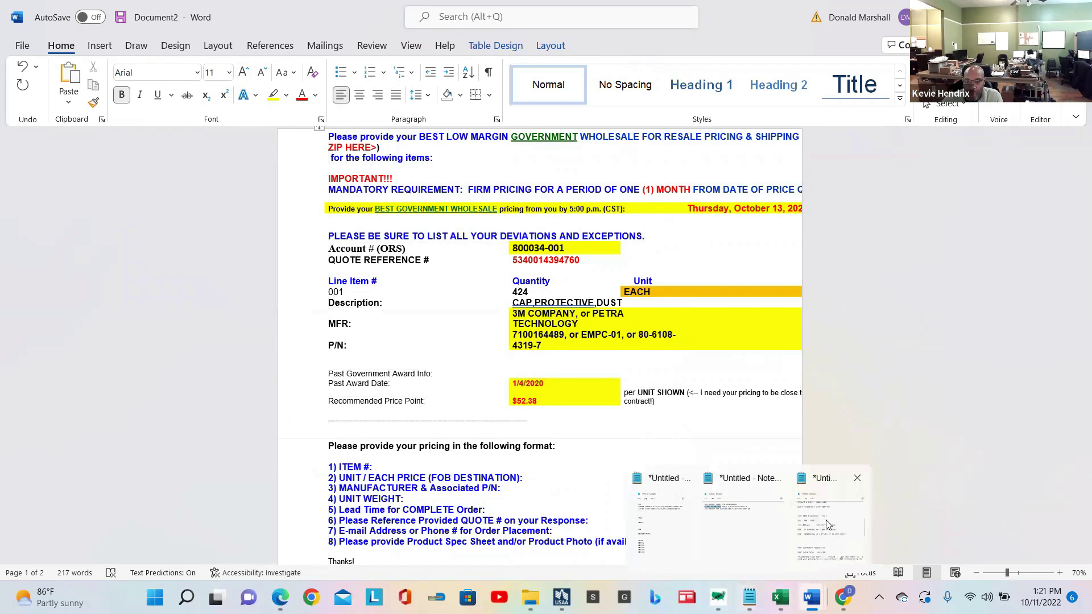
pyautogui.click(827, 524)
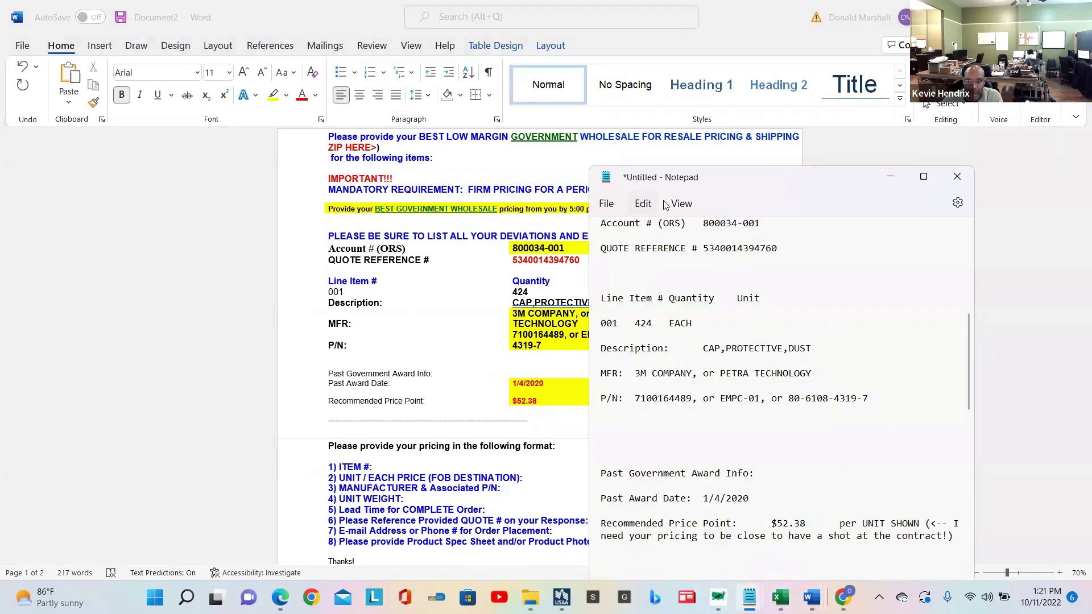
pyautogui.click(681, 203)
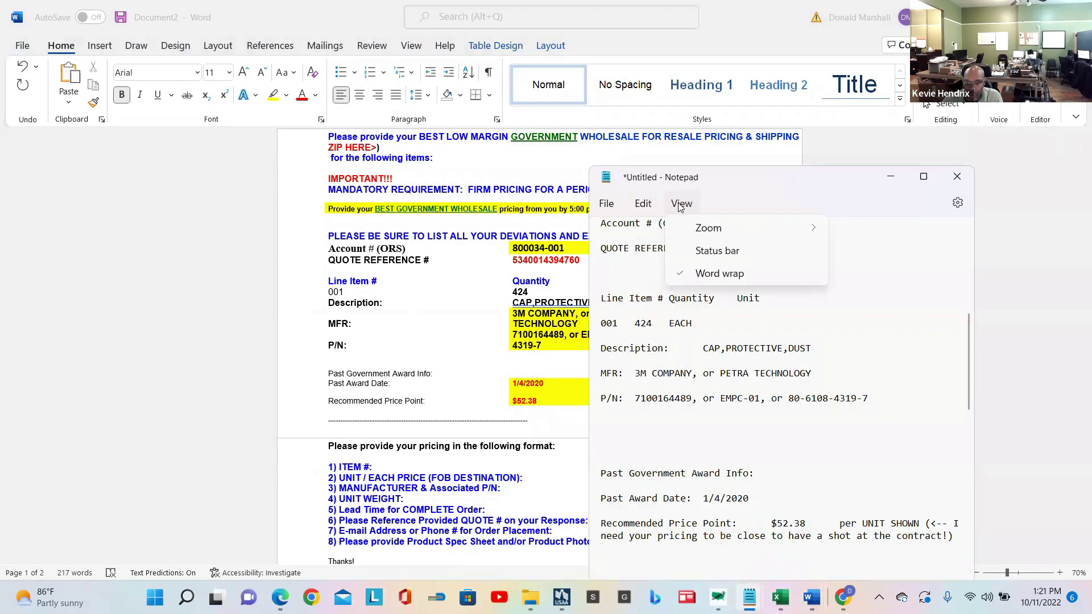
pyautogui.click(720, 274)
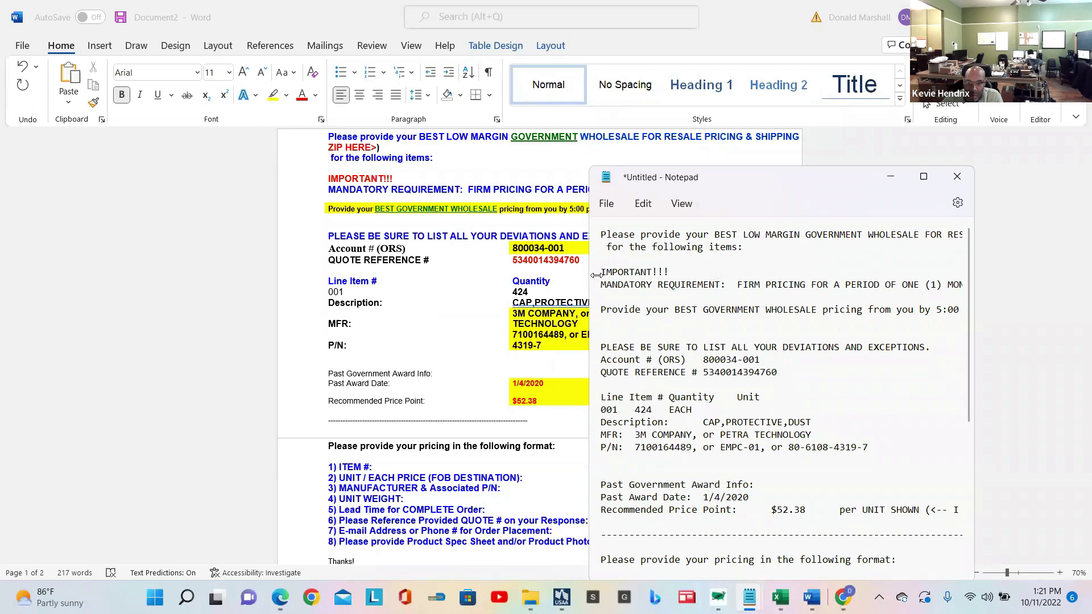
# - Widen the Notepad window to the left so RFQ lines fit unbroken
pyautogui.moveTo(593, 275); pyautogui.dragTo(146, 275)
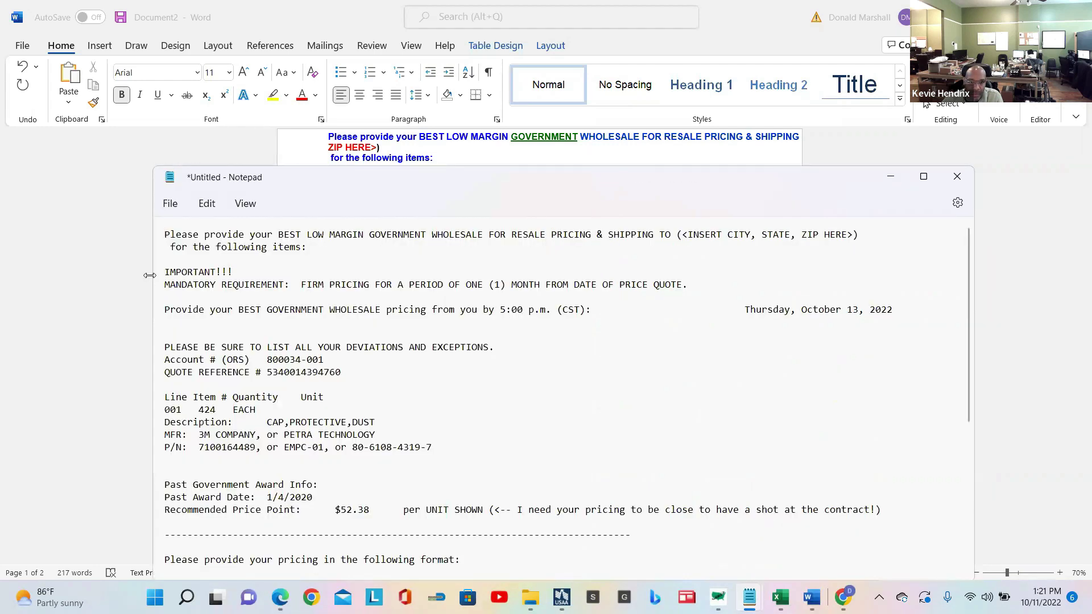
pyautogui.scroll(-5, 466, 349)
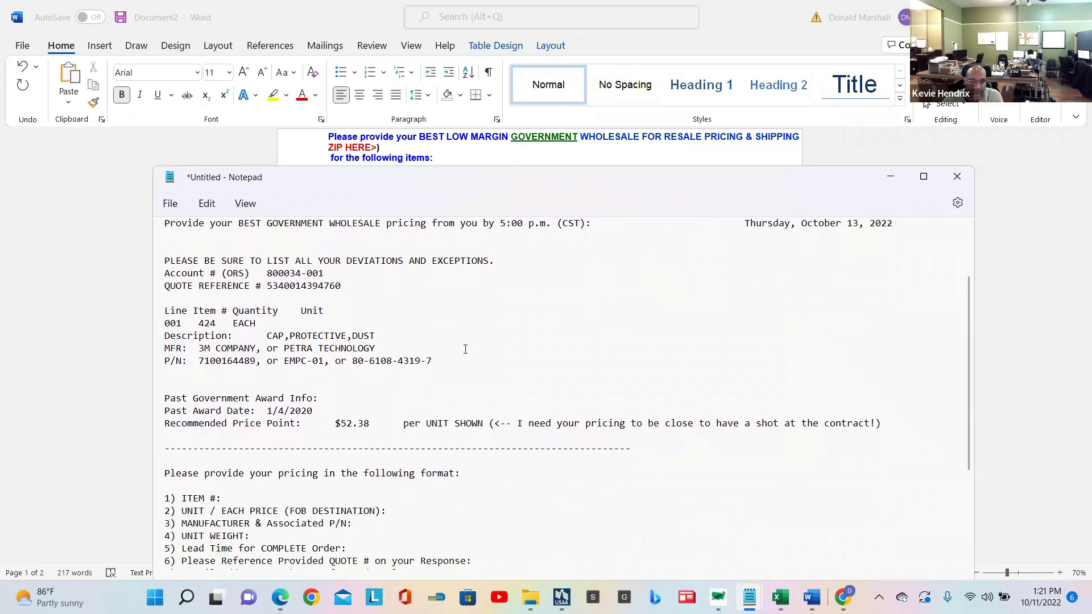
pyautogui.scroll(-3, 465, 350)
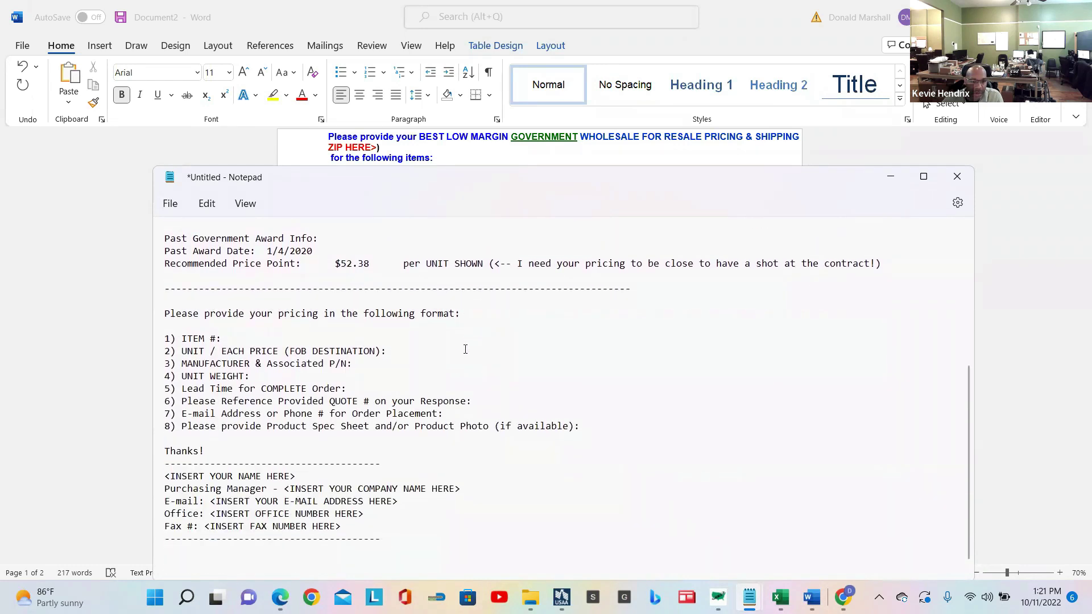
# - Replace the <INSERT YOUR NAME HERE> placeholder in the signature block with the sender's full name
pyautogui.tripleClick(218, 476)
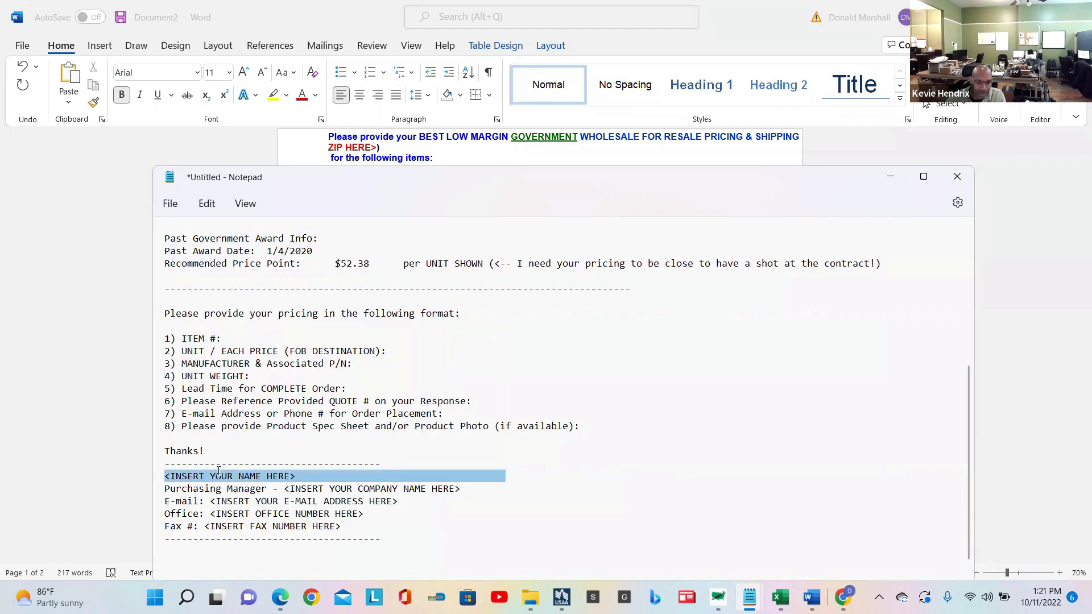
pyautogui.press('Left')
pyautogui.hotkey('shift', 'Right')
pyautogui.hotkey('shift', 'Right')
pyautogui.hotkey('shift', 'Right')
pyautogui.hotkey('shift', 'Right')
pyautogui.hotkey('shift', 'Right')
pyautogui.hotkey('shift', 'Right')
pyautogui.hotkey('shift', 'Right')
pyautogui.hotkey('shift', 'Right')
pyautogui.hotkey('shift', 'Right')
pyautogui.hotkey('shift', 'Right')
pyautogui.hotkey('shift', 'Right')
pyautogui.hotkey('shift', 'Right')
pyautogui.hotkey('shift', 'Right')
pyautogui.hotkey('shift', 'Right')
pyautogui.hotkey('shift', 'Right')
pyautogui.hotkey('shift', 'Right')
pyautogui.hotkey('shift', 'Right')
pyautogui.hotkey('shift', 'Right')
pyautogui.hotkey('shift', 'Right')
pyautogui.hotkey('shift', 'Right')
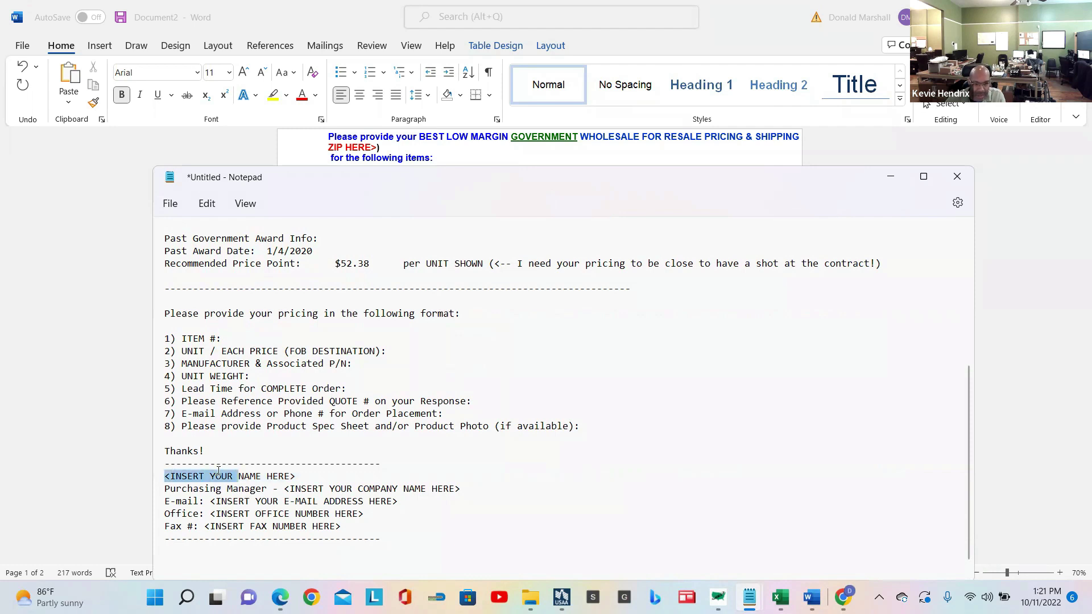
pyautogui.hotkey('shift', 'Right')
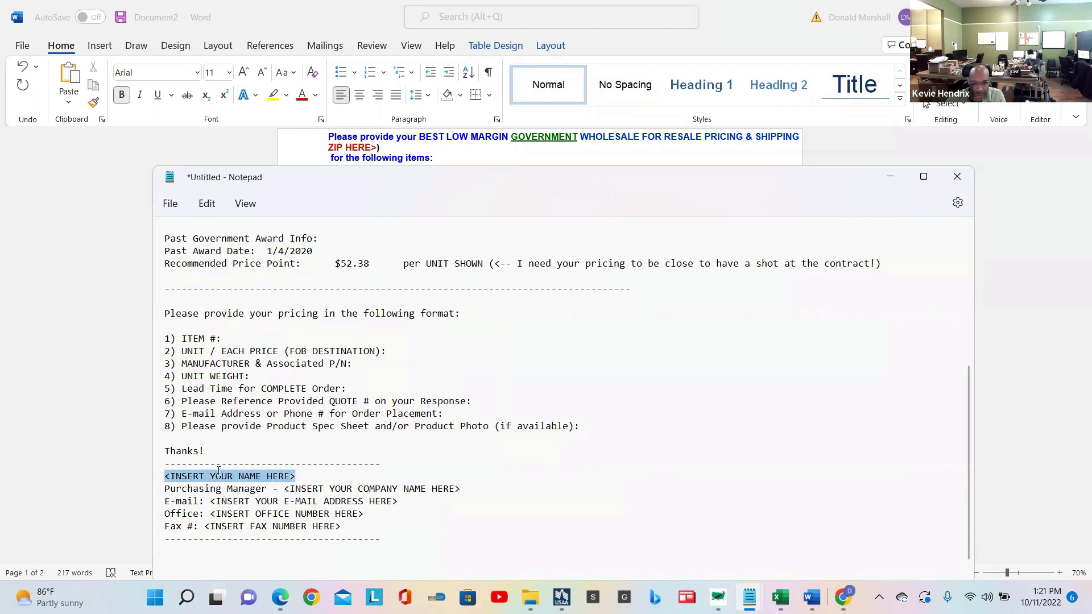
pyautogui.press('BackSpace')
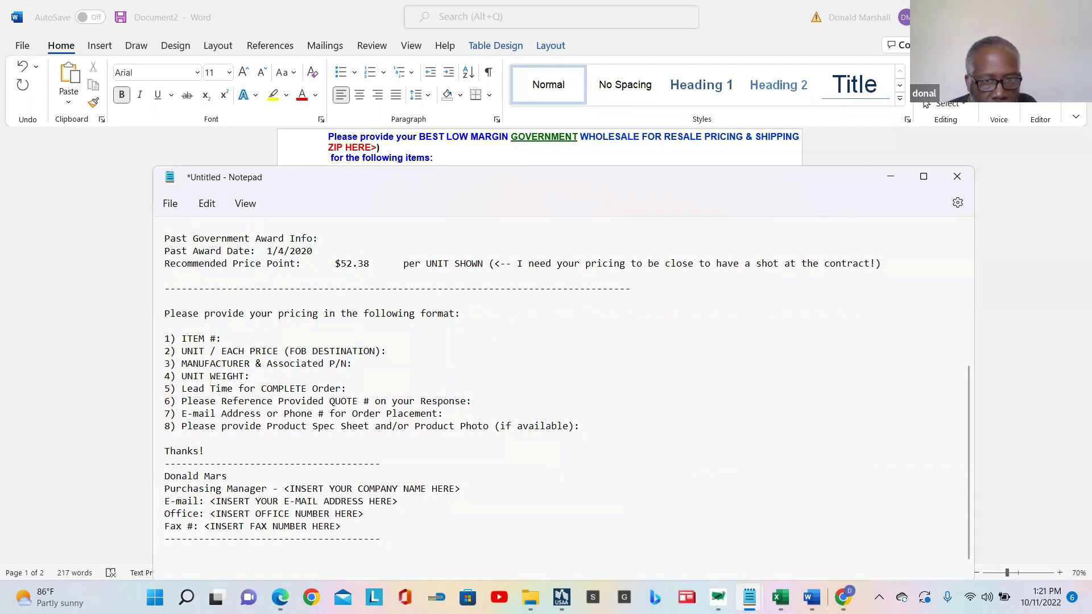
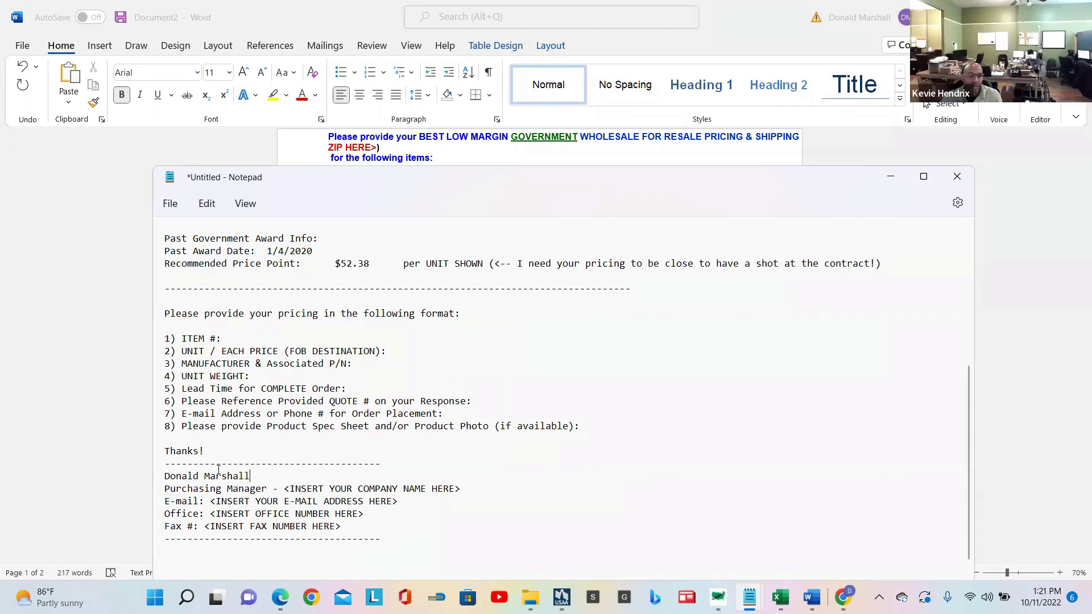
pyautogui.scroll(7, 424, 341)
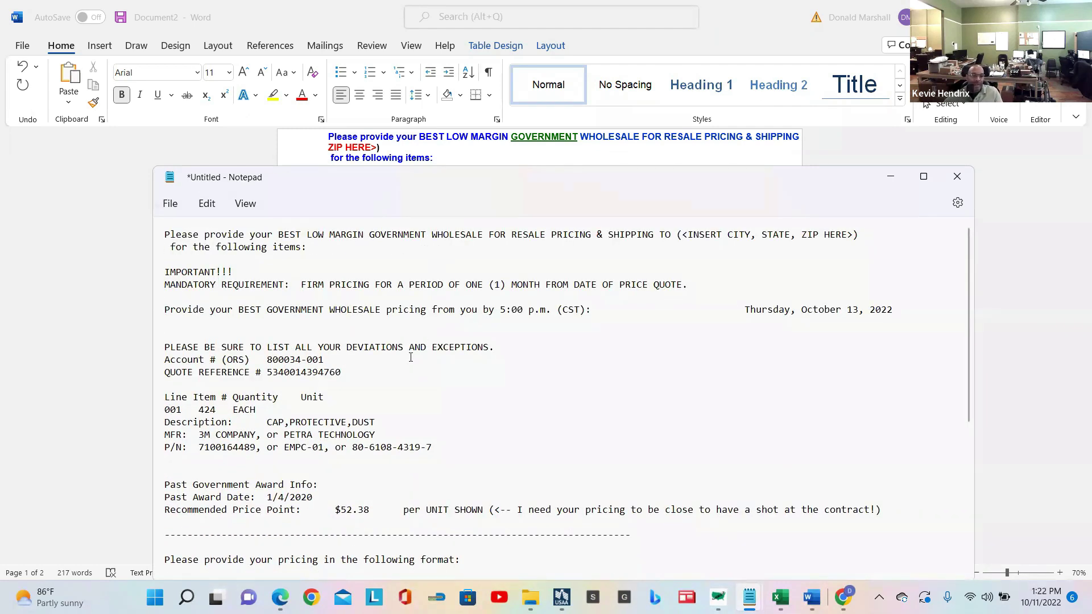
pyautogui.tripleClick(330, 357)
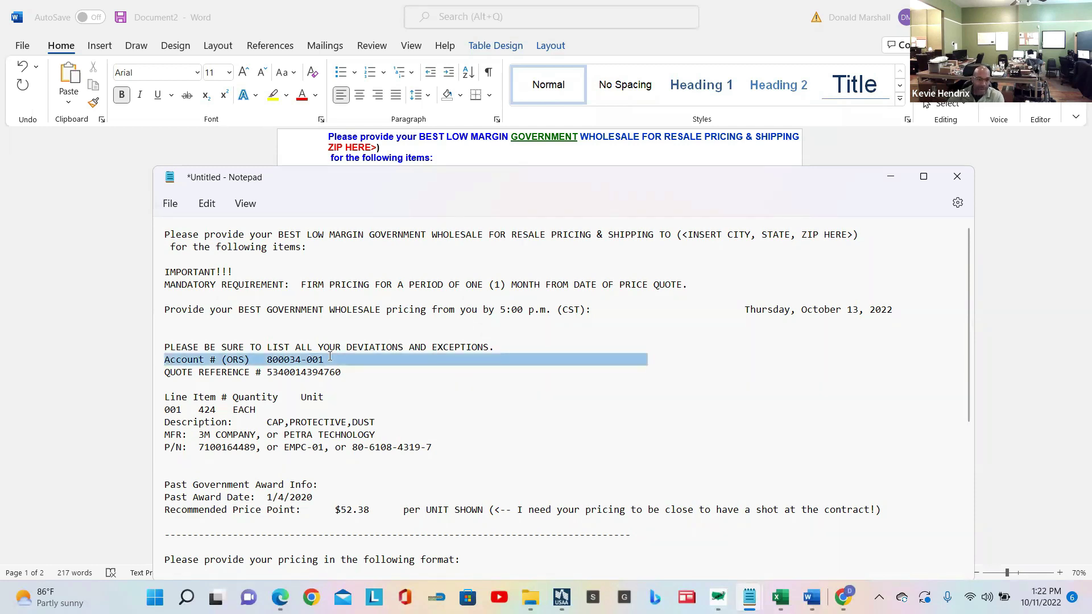
pyautogui.press('Delete')
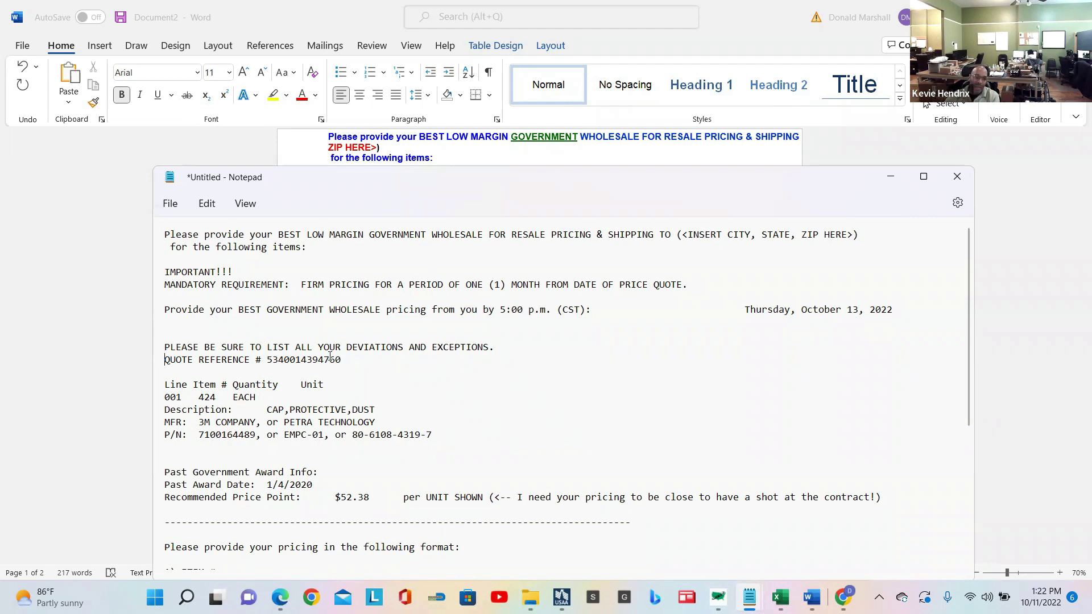
pyautogui.press('Right')
pyautogui.press('Right')
pyautogui.press('Right')
pyautogui.press('Right')
pyautogui.press('Right')
pyautogui.press('Right')
pyautogui.press('Right')
pyautogui.doubleClick(330, 359)
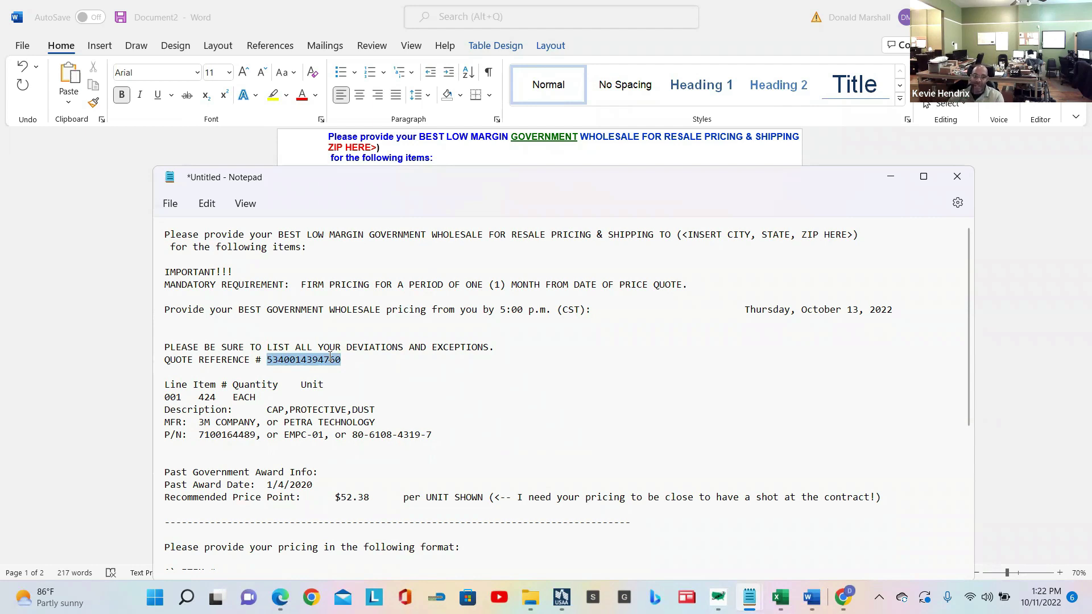
# - Check the blank NMS Part Pricing Sheet form (log file 36, 10/11/2022), then return to Notepad
pyautogui.moveTo(718, 597)
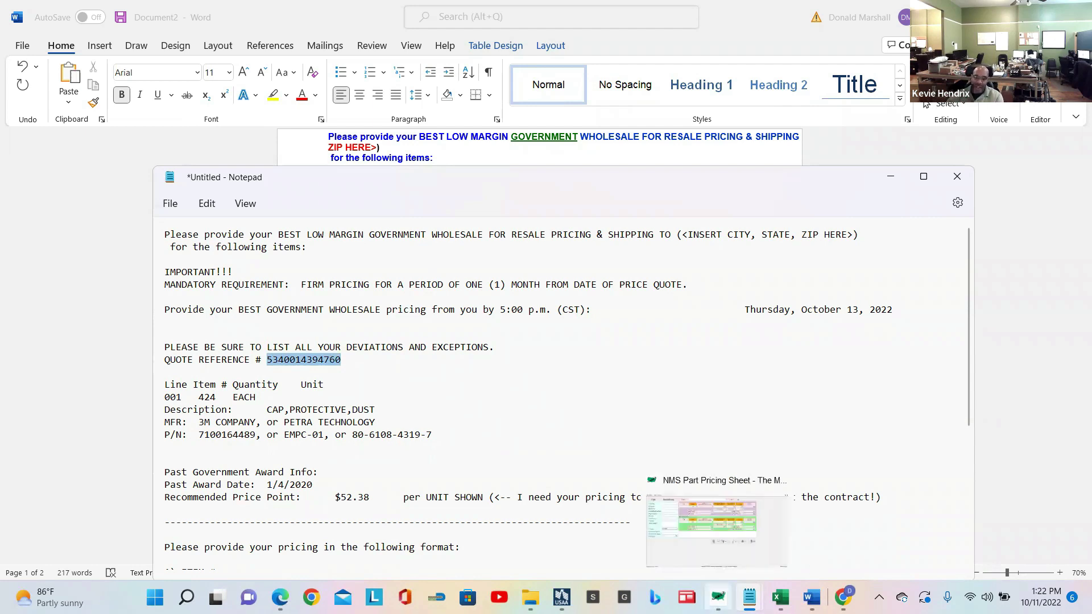
pyautogui.click(703, 554)
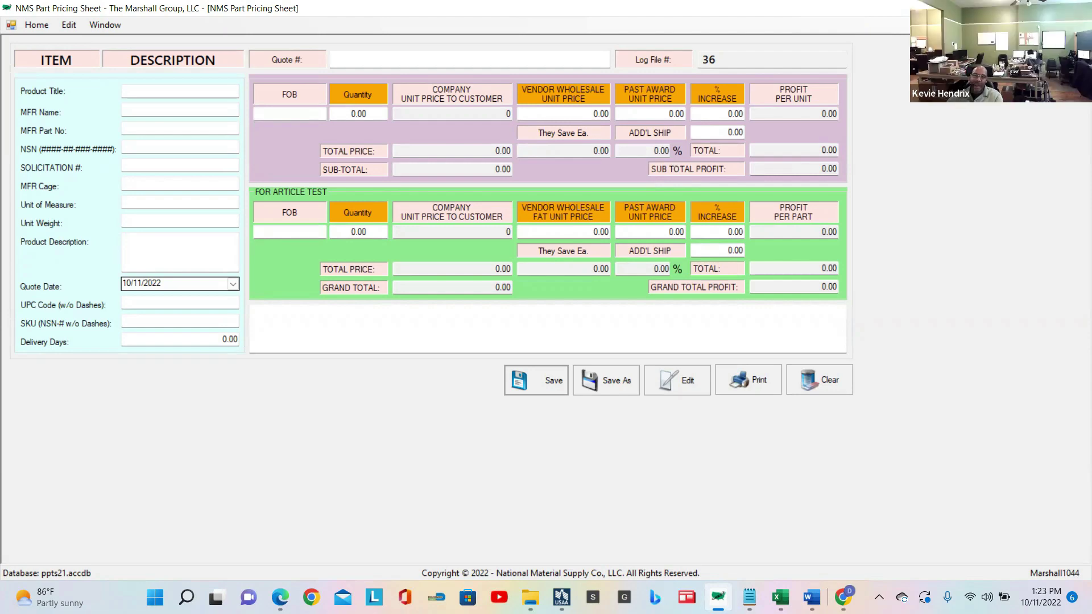
pyautogui.hotkey('alt', 'Tab')
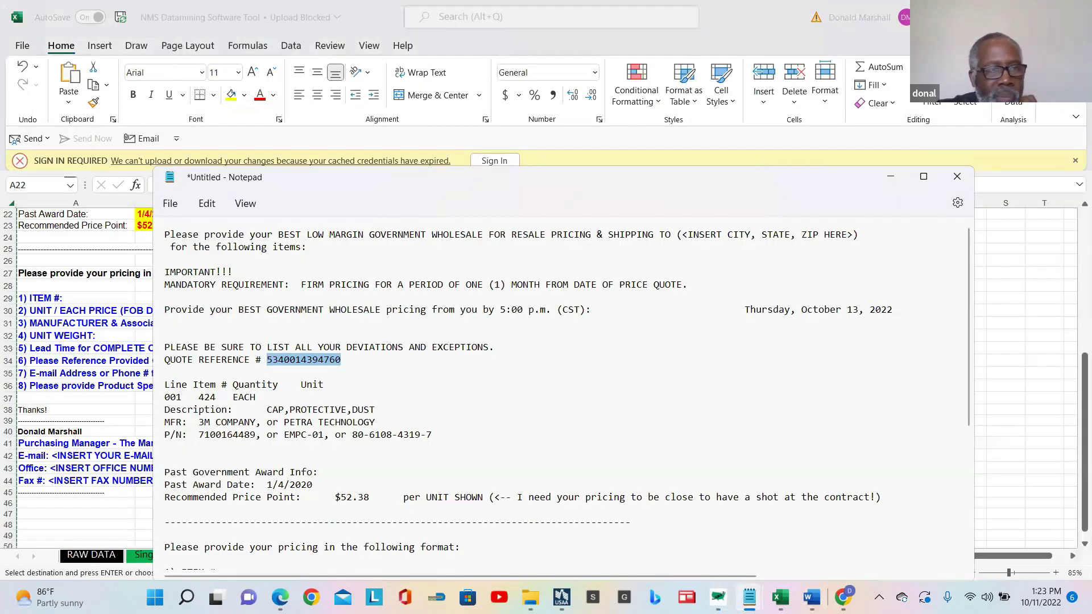
# - Bring the SAI Global watchlist window in Chrome to the front
pyautogui.moveTo(843, 597)
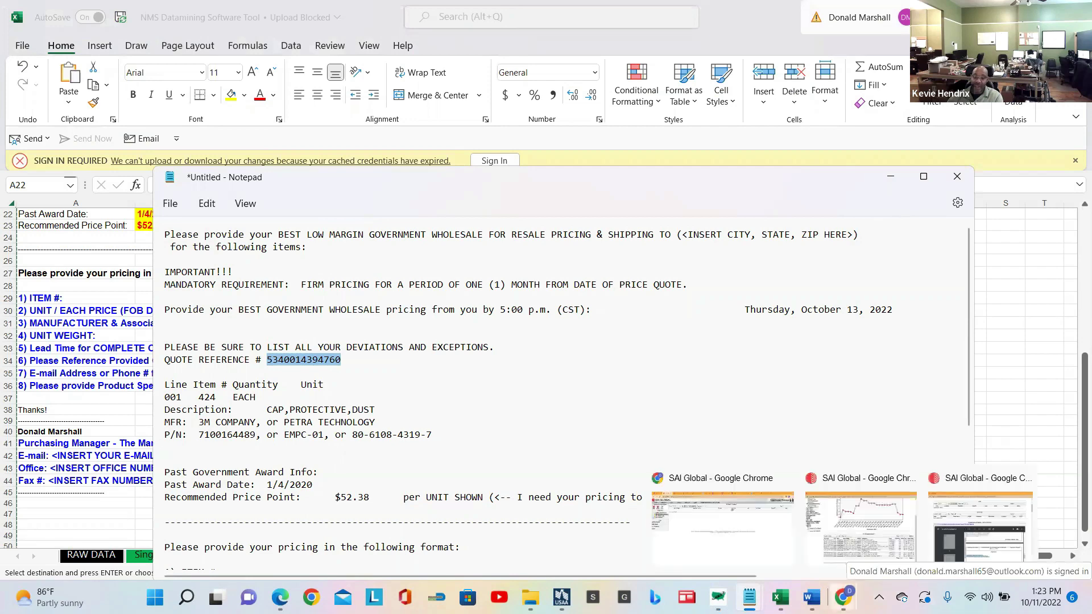
pyautogui.click(745, 551)
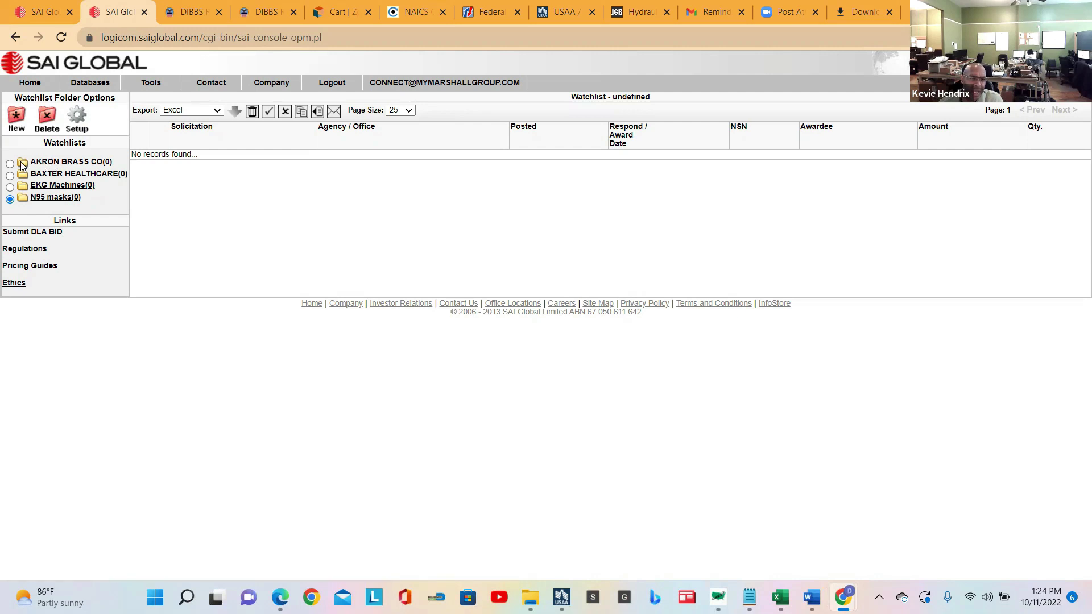
# - Return to the first SAI Global tab showing the CAP,PROTECTIVE,DUST FLIS results
pyautogui.click(35, 16)
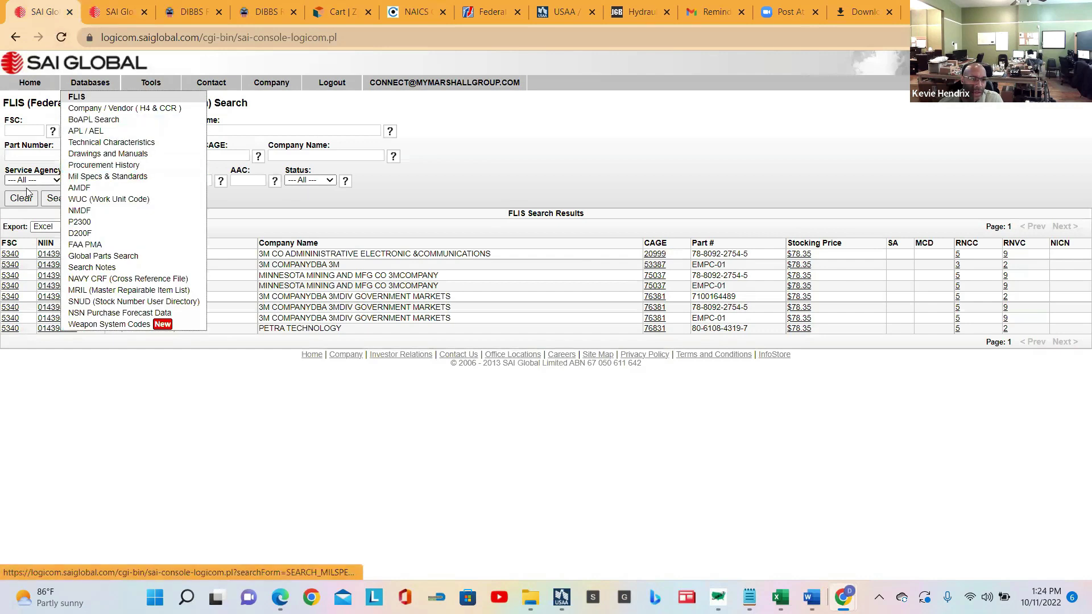
# - Search FLIS by CAGE code 00912 to list Akron Brass Company parts
pyautogui.click(224, 155)
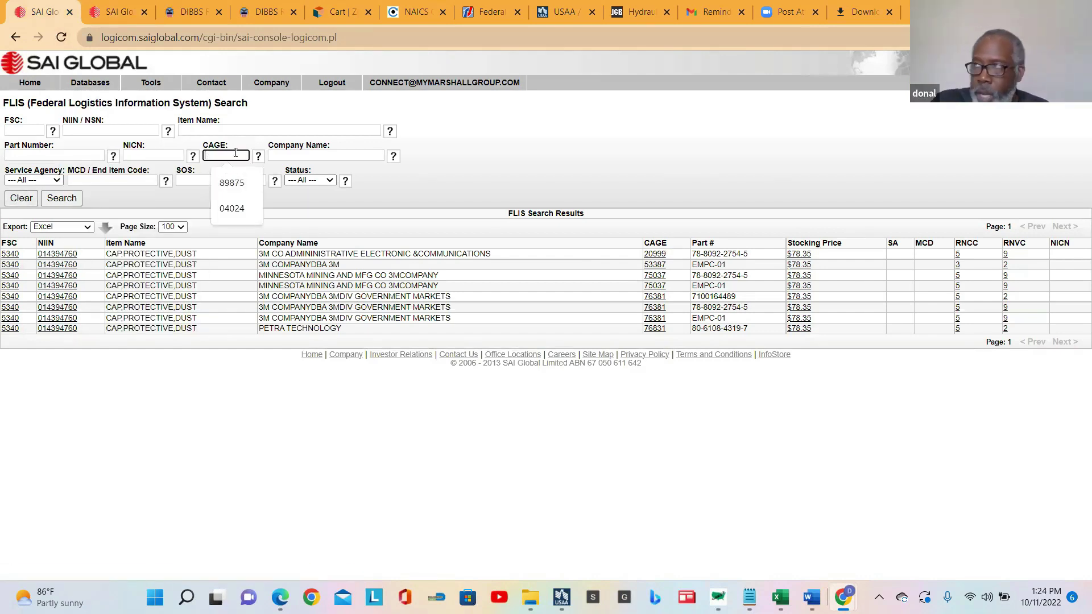
pyautogui.write('00912')
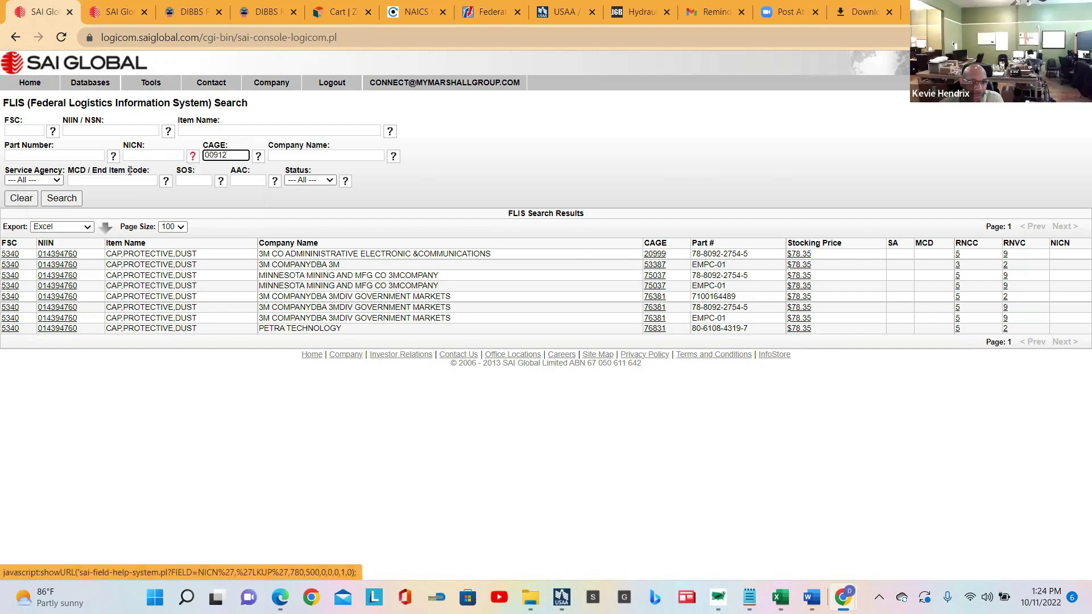
pyautogui.click(69, 199)
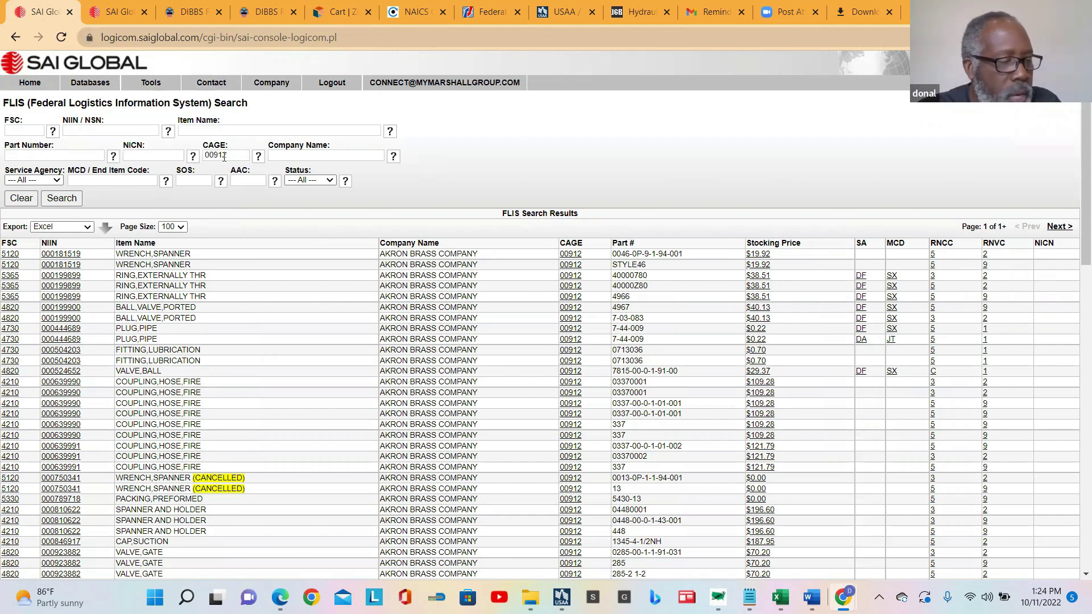
# - Copy the CAGE code 00912 and move to the second SAI Global tab
pyautogui.doubleClick(221, 156)
pyautogui.hotkey('ctrl', 'c')
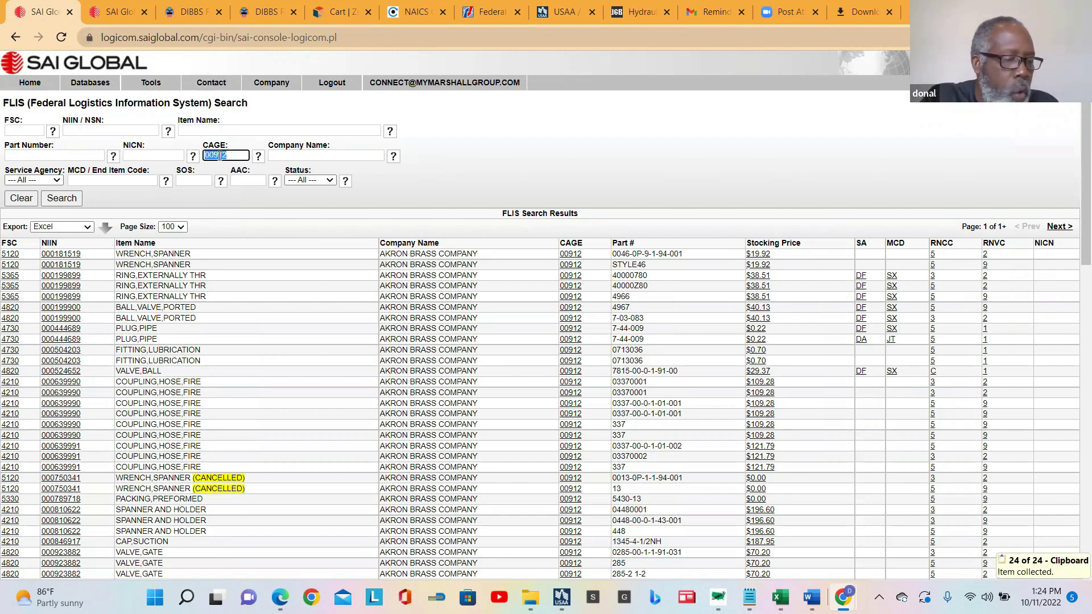
pyautogui.click(115, 16)
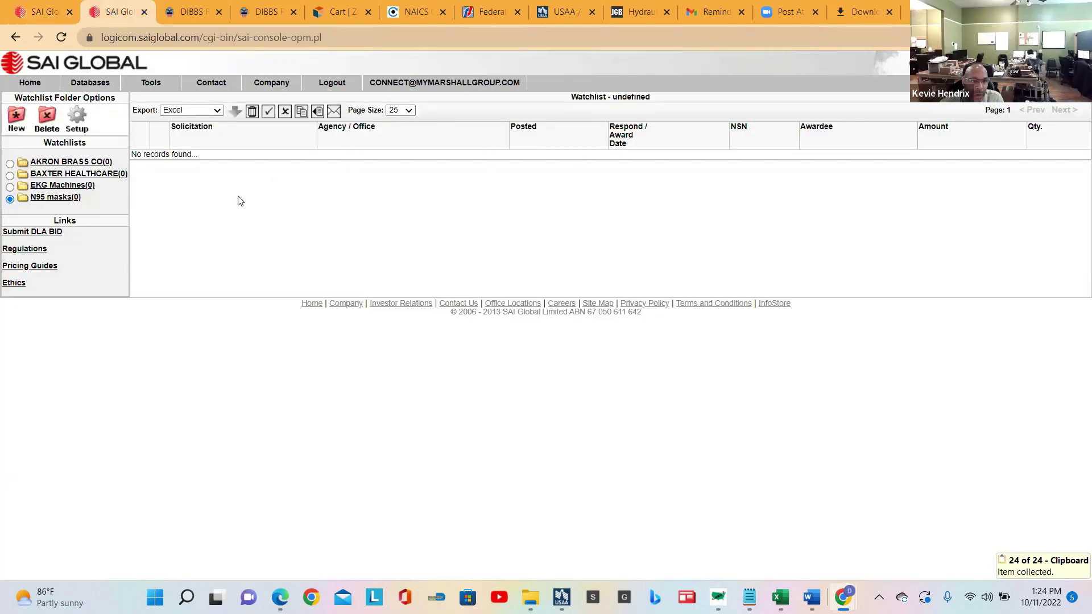
# - Run an RFQ full-text search for 00912 from the SAI Global home page
pyautogui.click(33, 83)
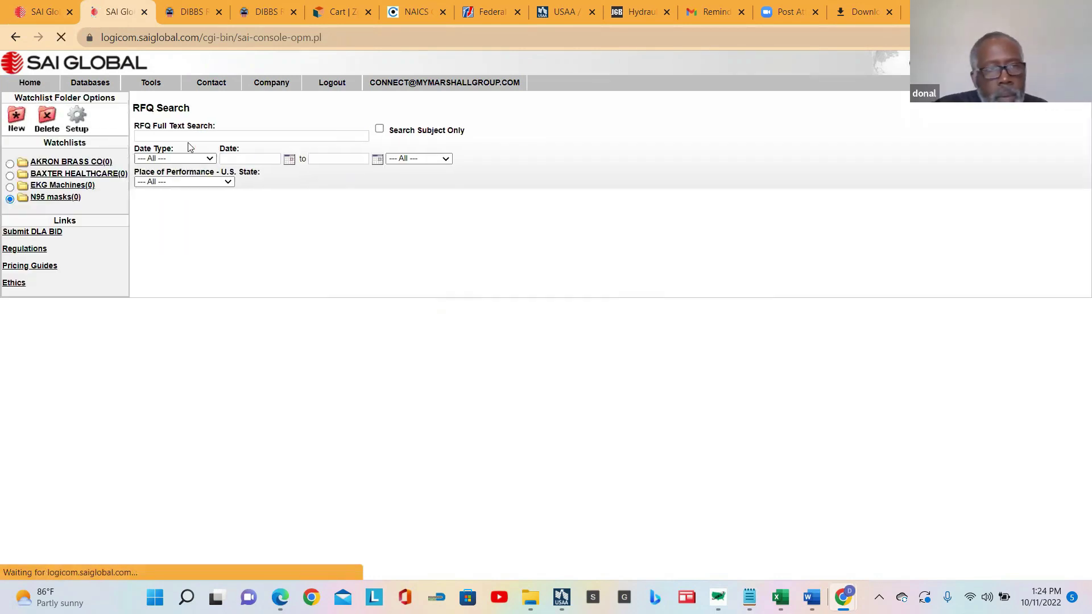
pyautogui.click(145, 134)
pyautogui.write('00912')
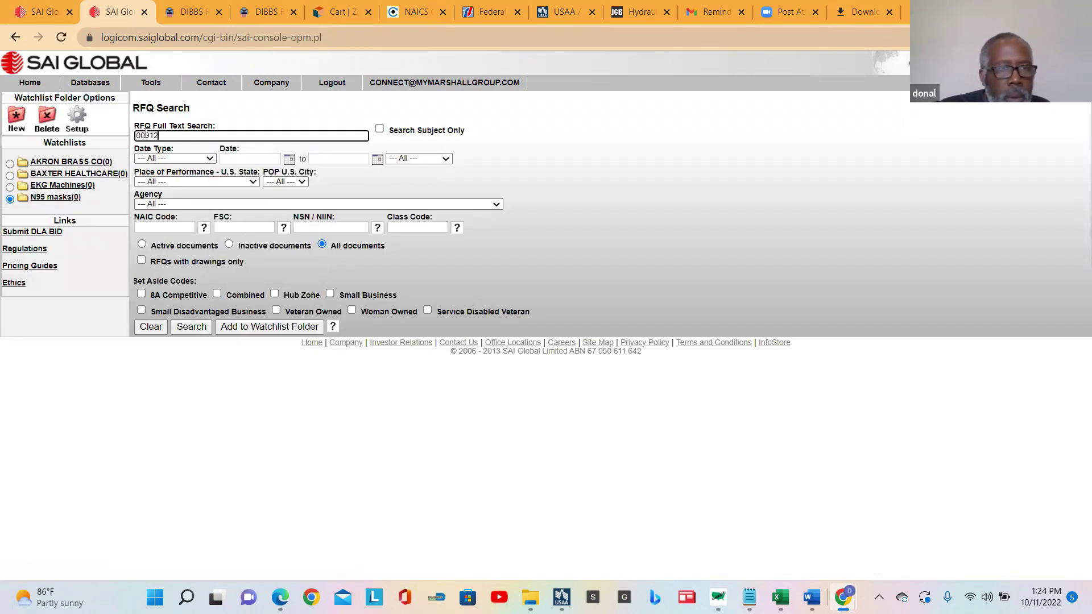
pyautogui.click(182, 329)
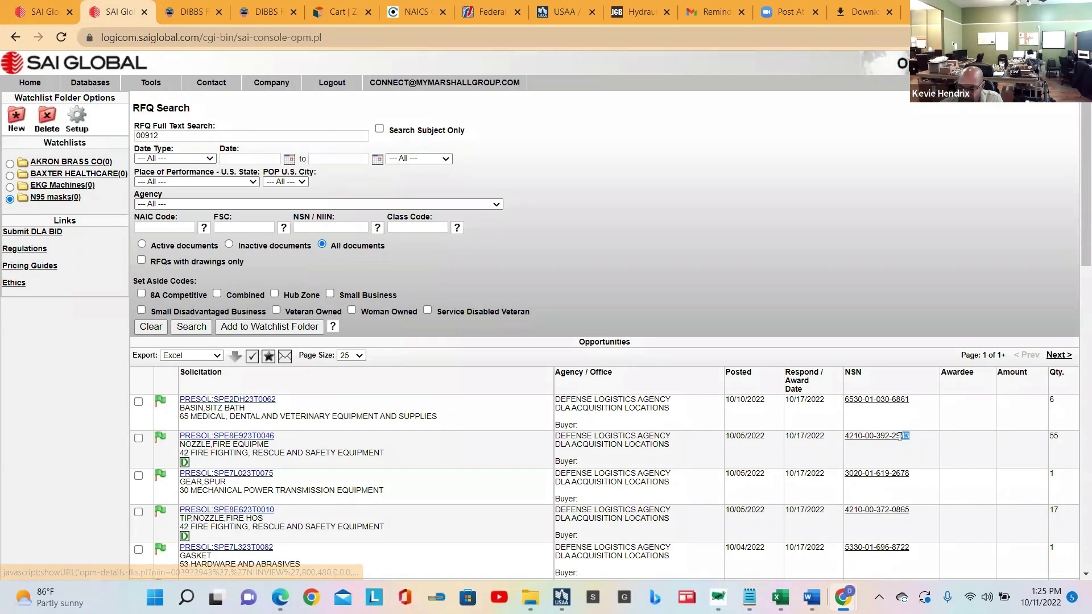
pyautogui.moveTo(908, 436); pyautogui.dragTo(846, 441)
pyautogui.hotkey('ctrl', 'c')
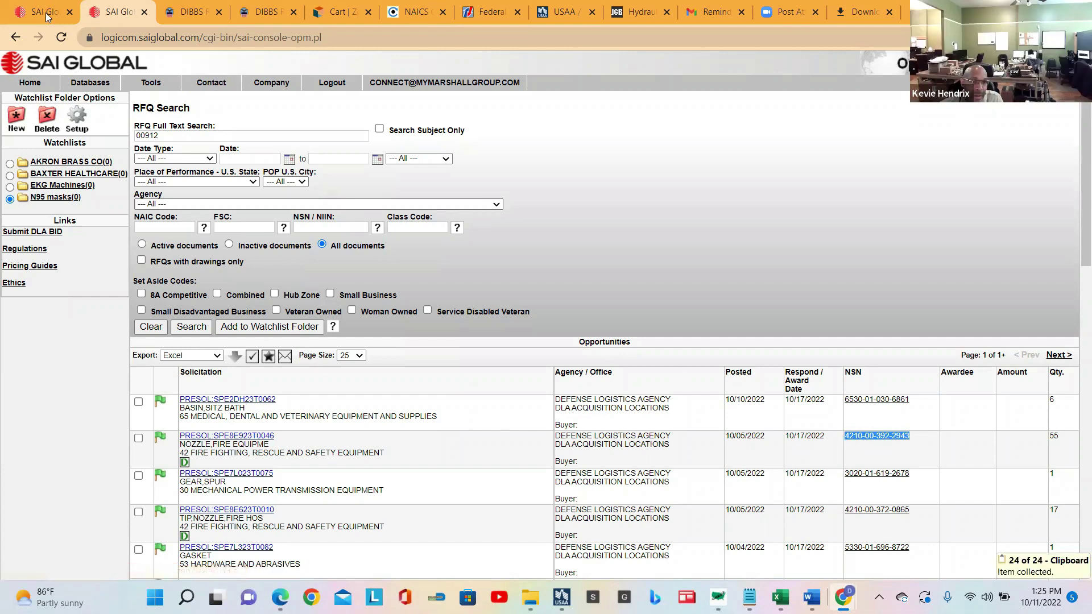
pyautogui.click(47, 17)
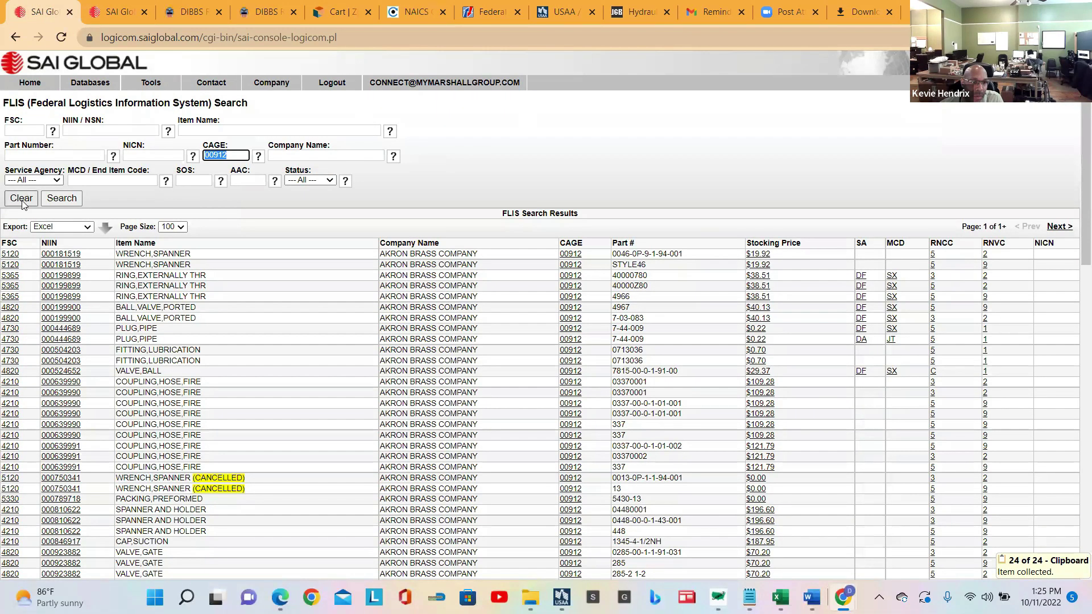
pyautogui.click(74, 128)
pyautogui.hotkey('ctrl', 'v')
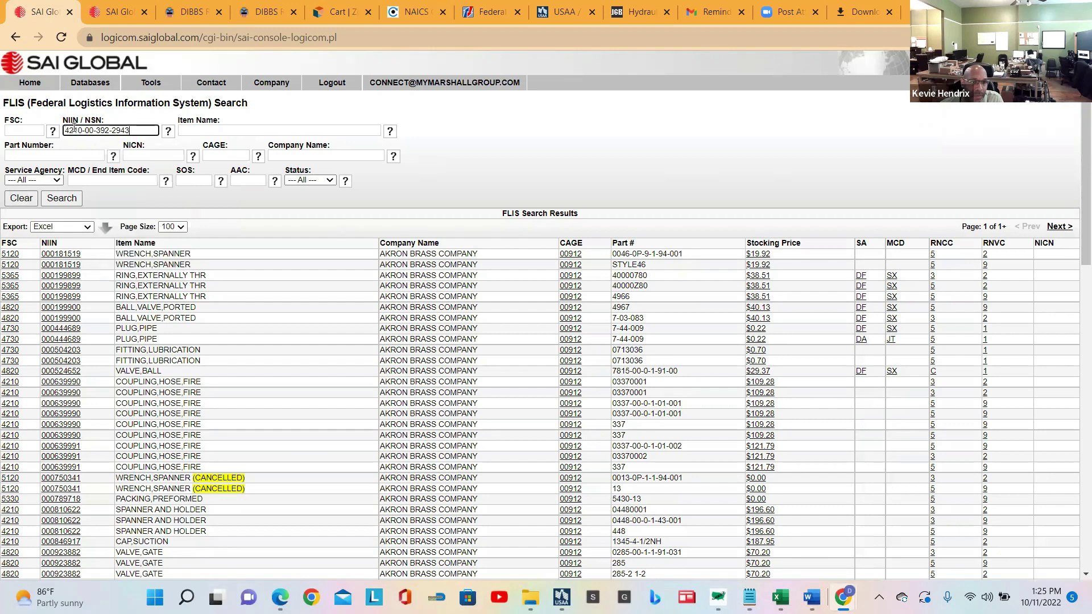
pyautogui.click(61, 198)
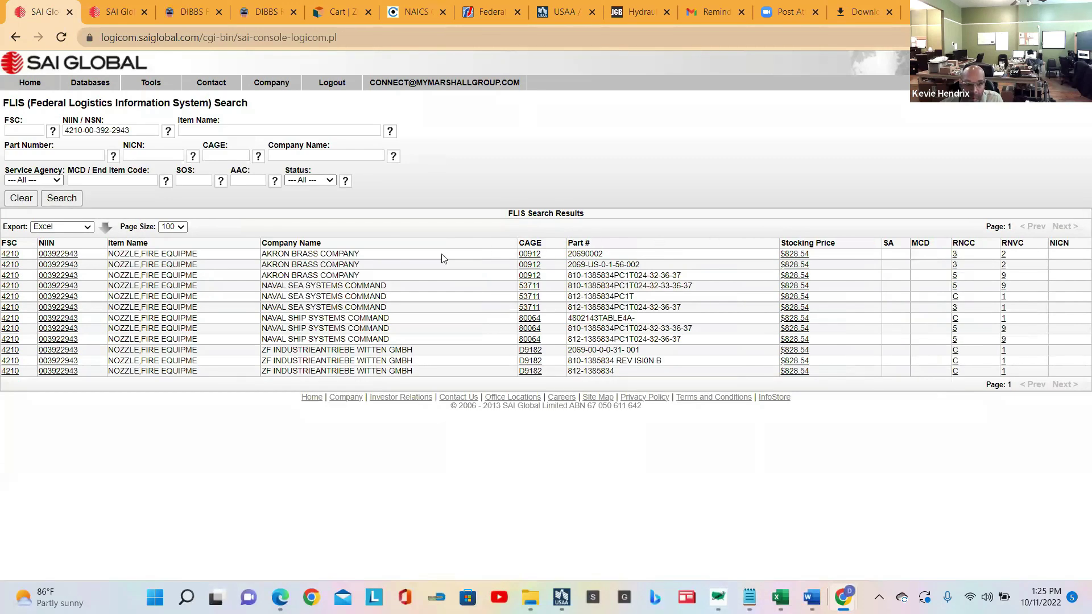
pyautogui.click(72, 260)
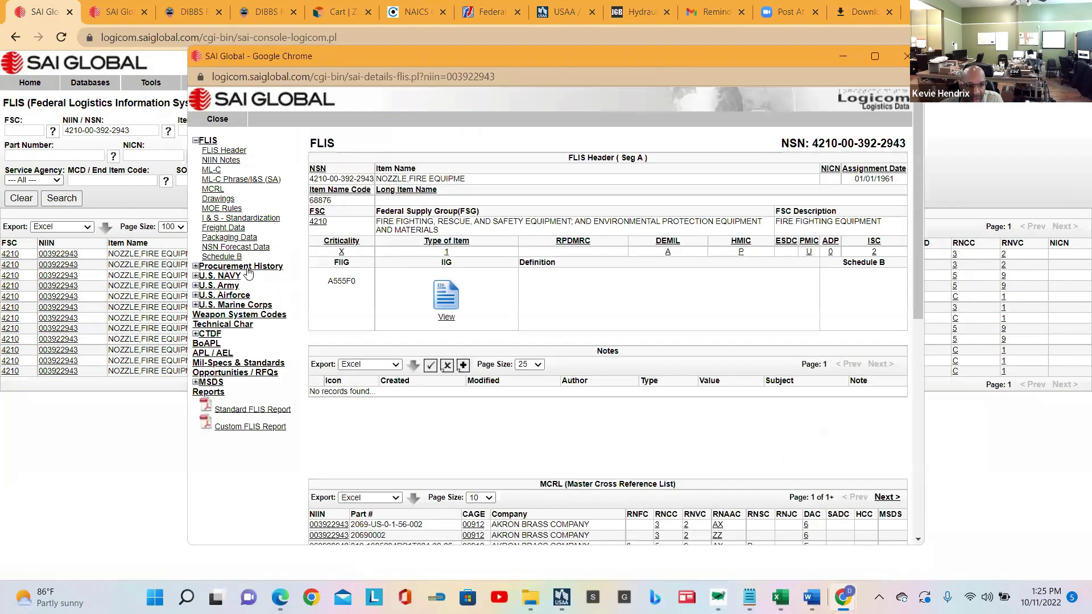
# - Open the nozzle's Procurement History and set the page size to 100 records
pyautogui.click(259, 268)
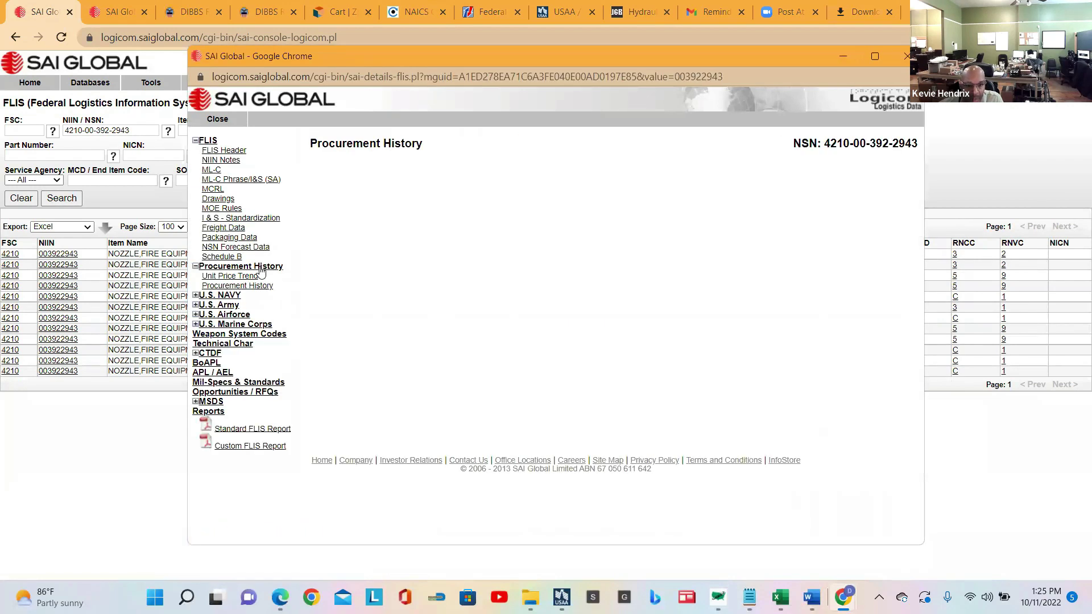
pyautogui.scroll(-1, 529, 367)
pyautogui.scroll(-1, 574, 395)
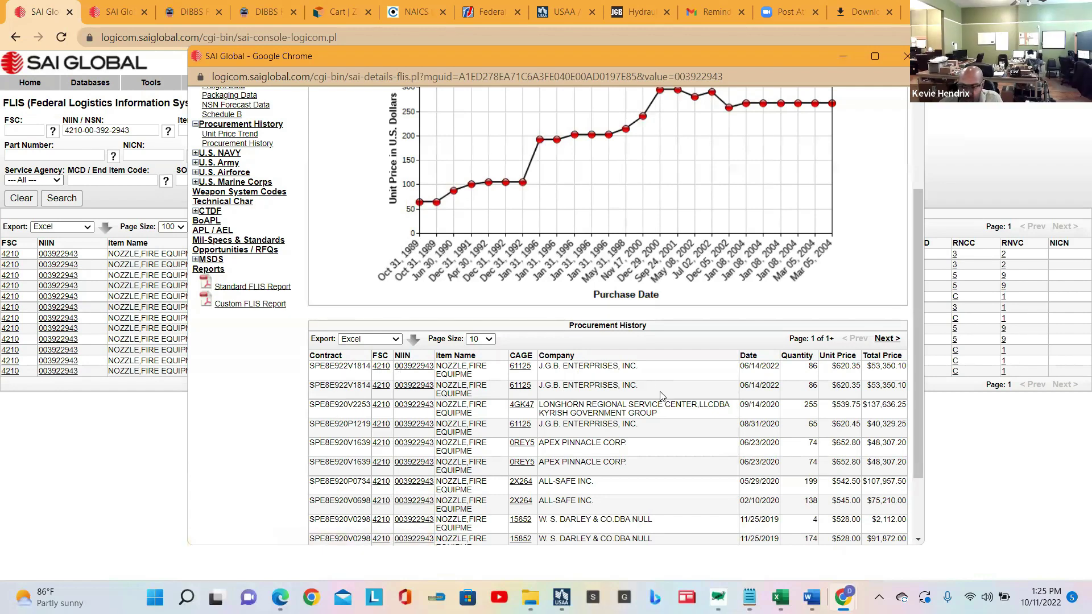
pyautogui.scroll(-2, 666, 397)
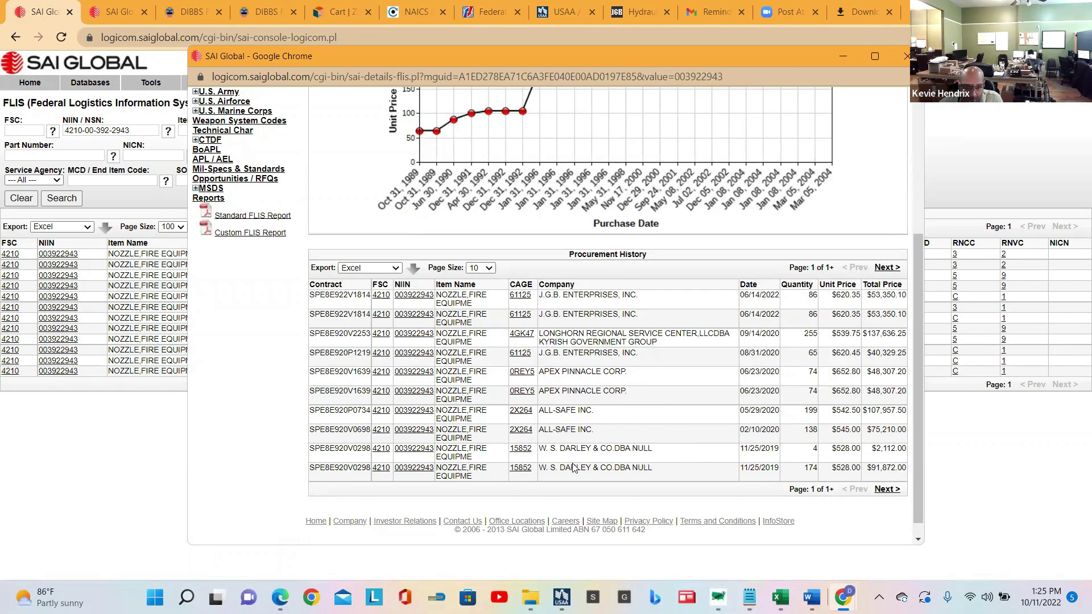
pyautogui.click(489, 268)
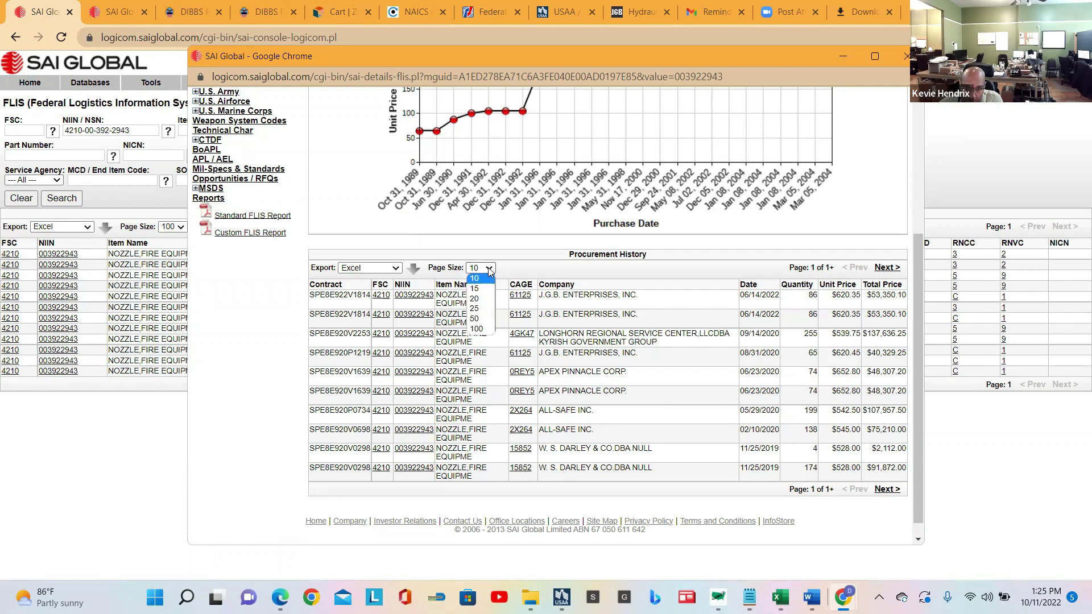
pyautogui.click(484, 330)
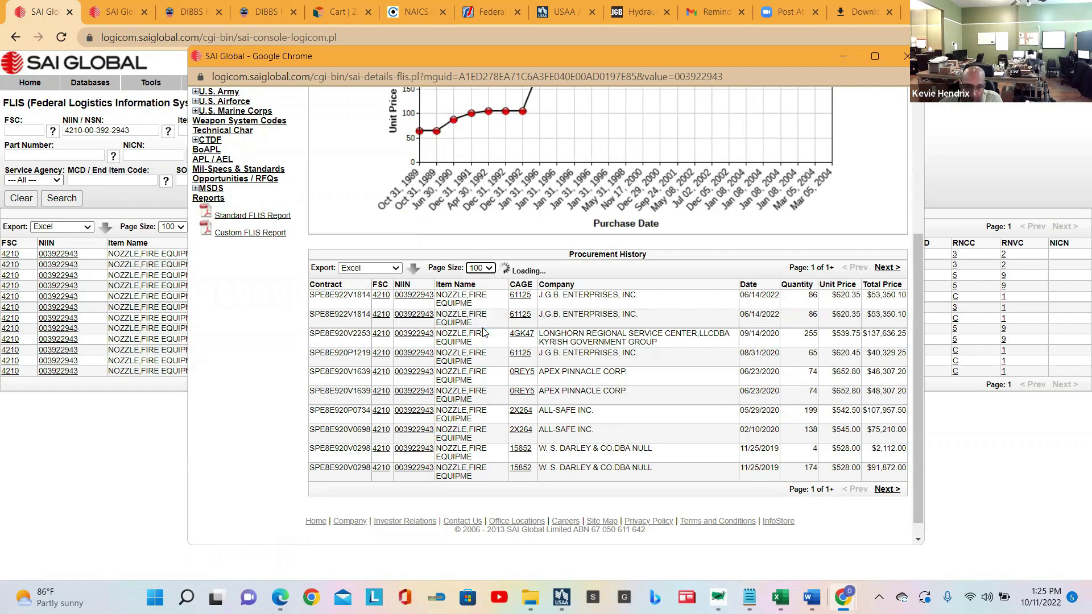
# - Review the contract rows, marking a 2016 purchase date, back up to the 06/14/2022 award
pyautogui.scroll(-1, 670, 357)
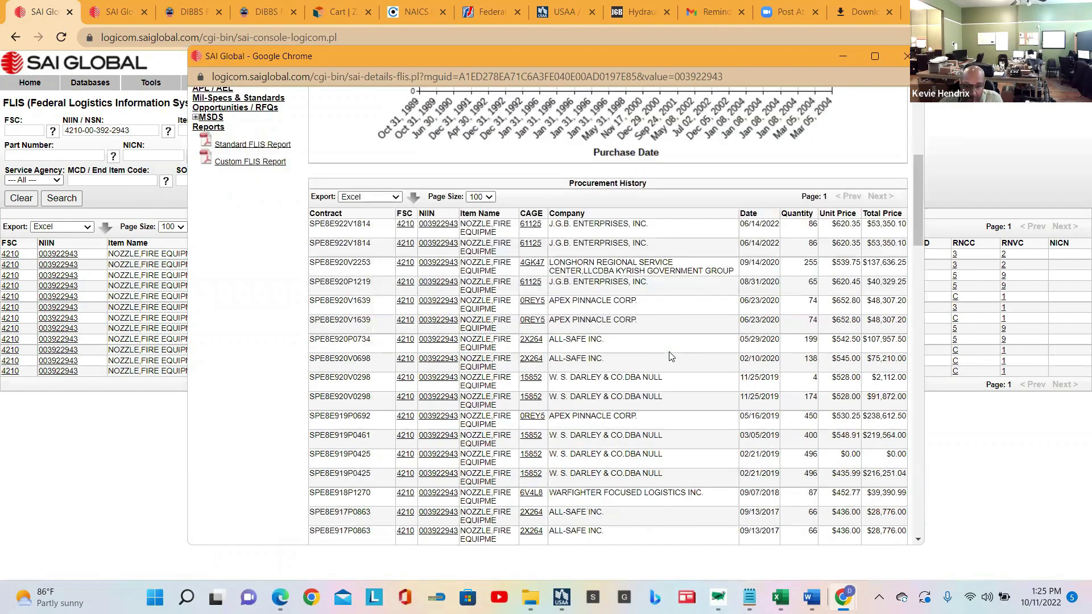
pyautogui.scroll(-1, 670, 357)
pyautogui.scroll(-4, 673, 357)
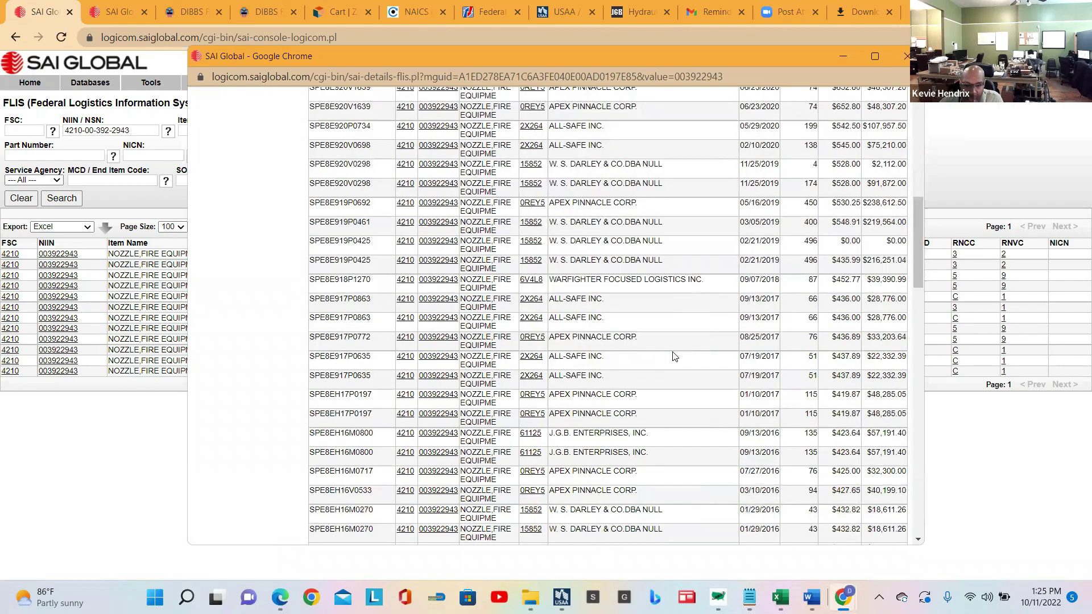
pyautogui.scroll(-1, 674, 356)
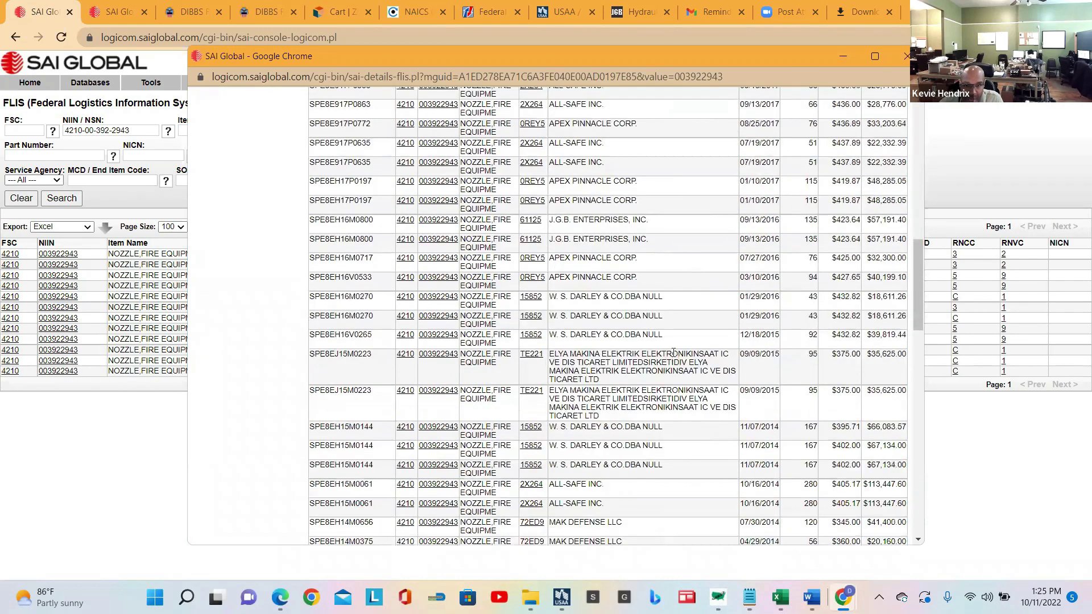
pyautogui.scroll(-2, 673, 353)
pyautogui.scroll(-2, 673, 356)
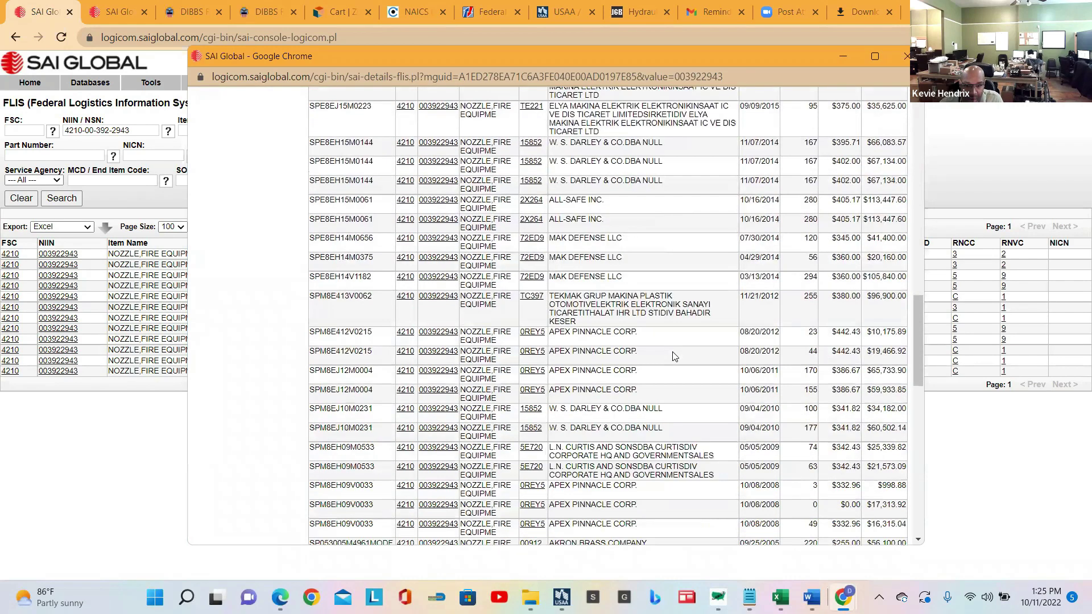
pyautogui.scroll(-2, 674, 356)
pyautogui.scroll(-2, 675, 356)
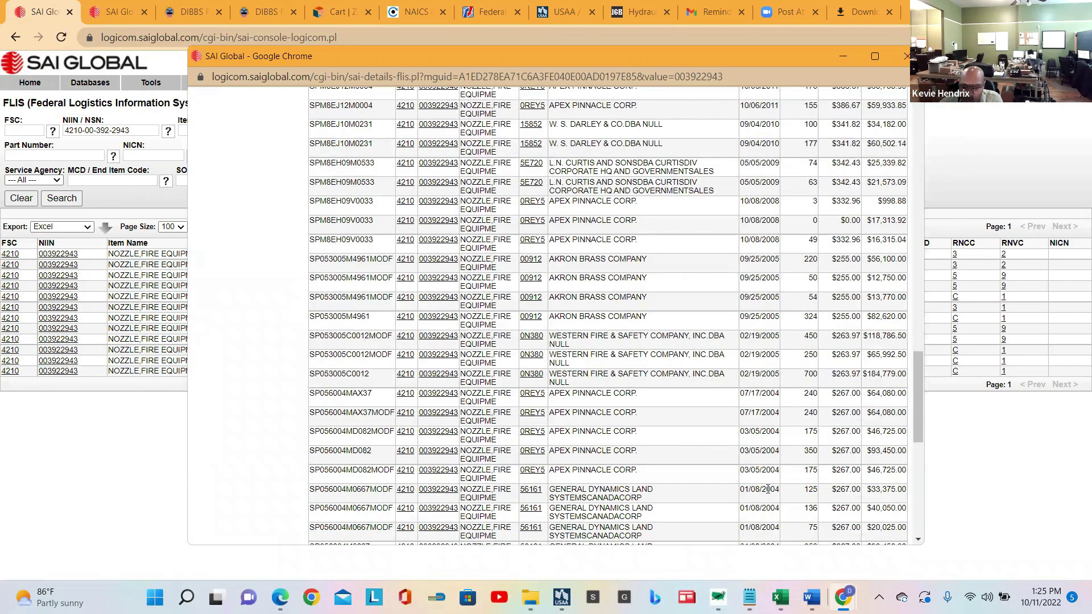
pyautogui.scroll(3, 677, 446)
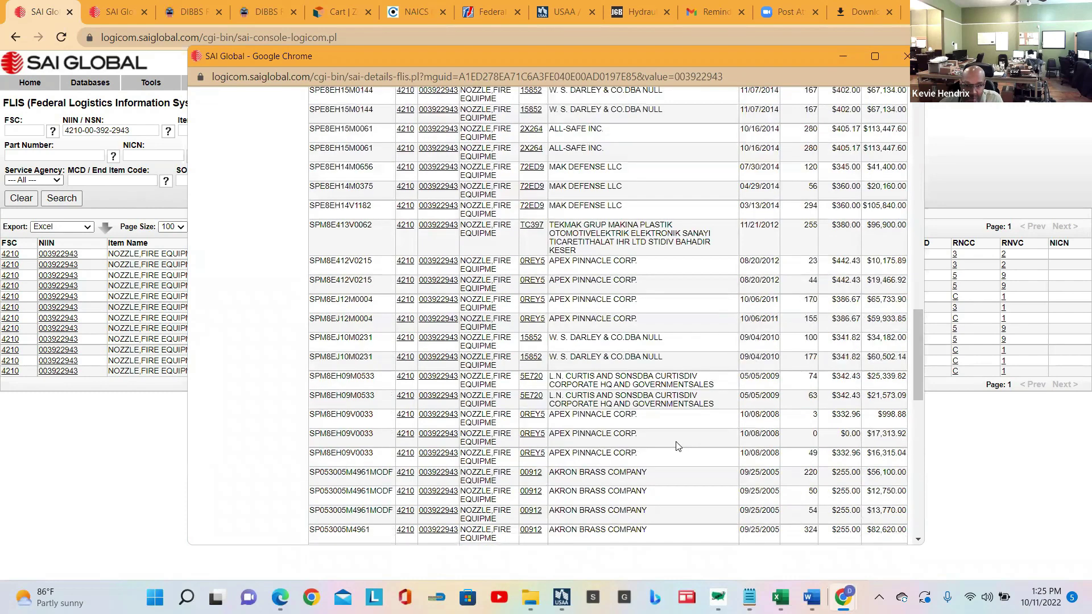
pyautogui.scroll(2, 611, 318)
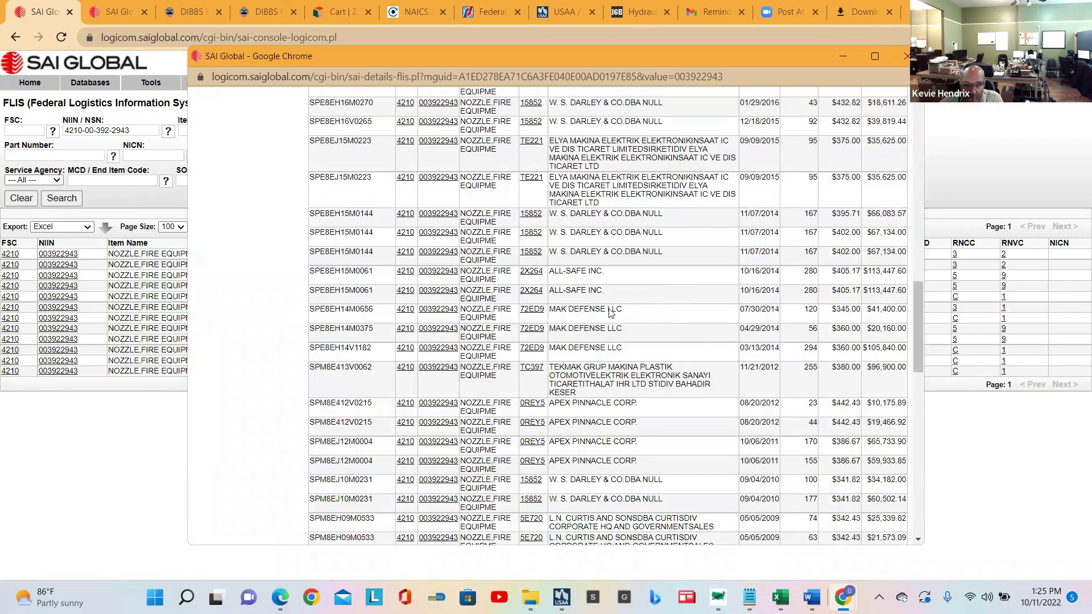
pyautogui.scroll(4, 592, 293)
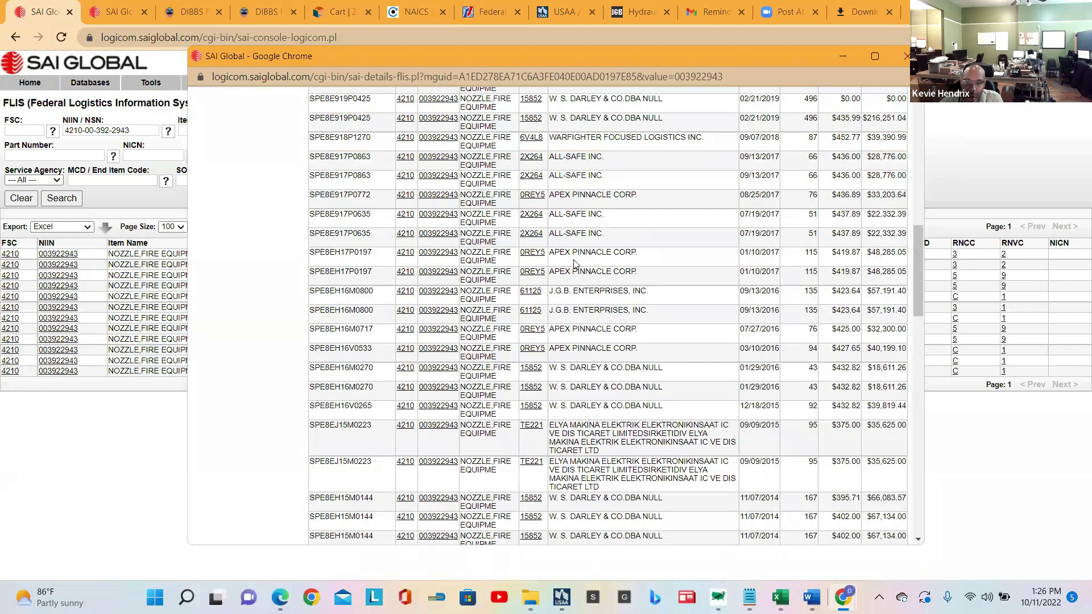
pyautogui.scroll(1, 583, 269)
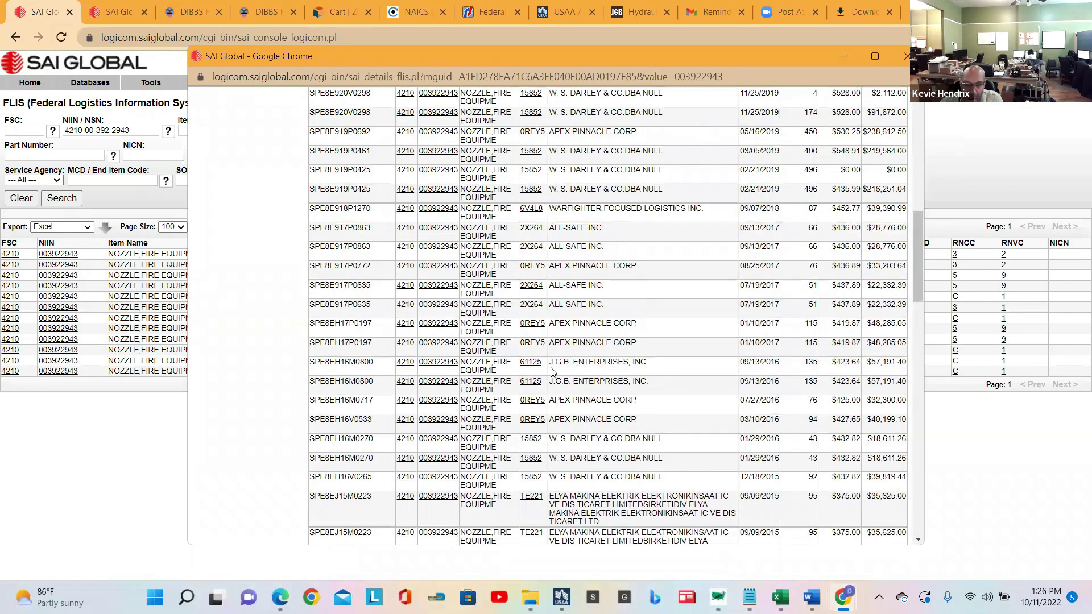
pyautogui.doubleClick(770, 363)
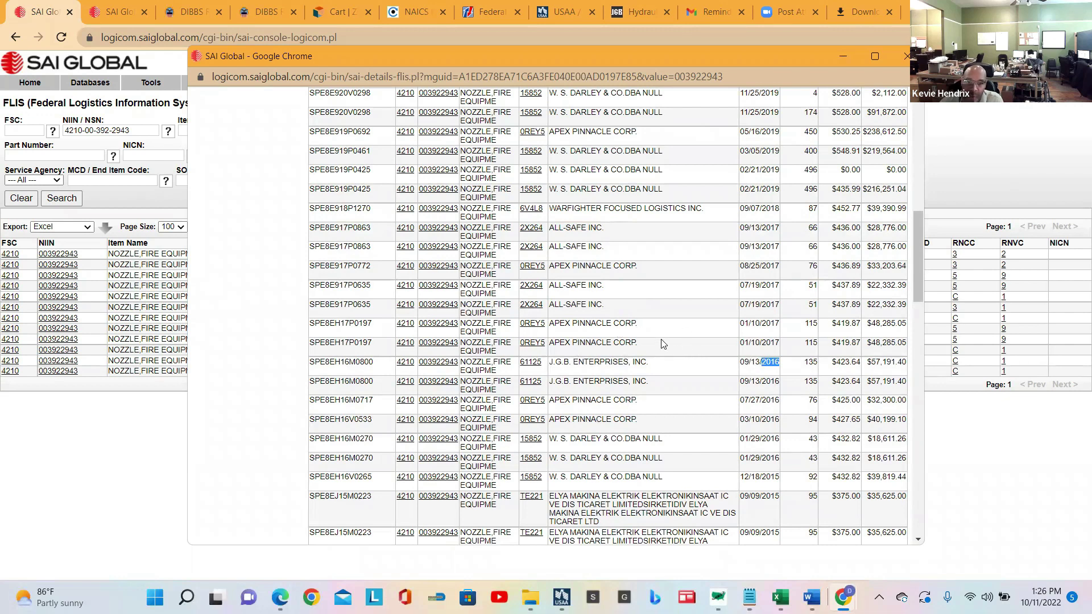
pyautogui.scroll(2, 662, 342)
pyautogui.scroll(2, 658, 331)
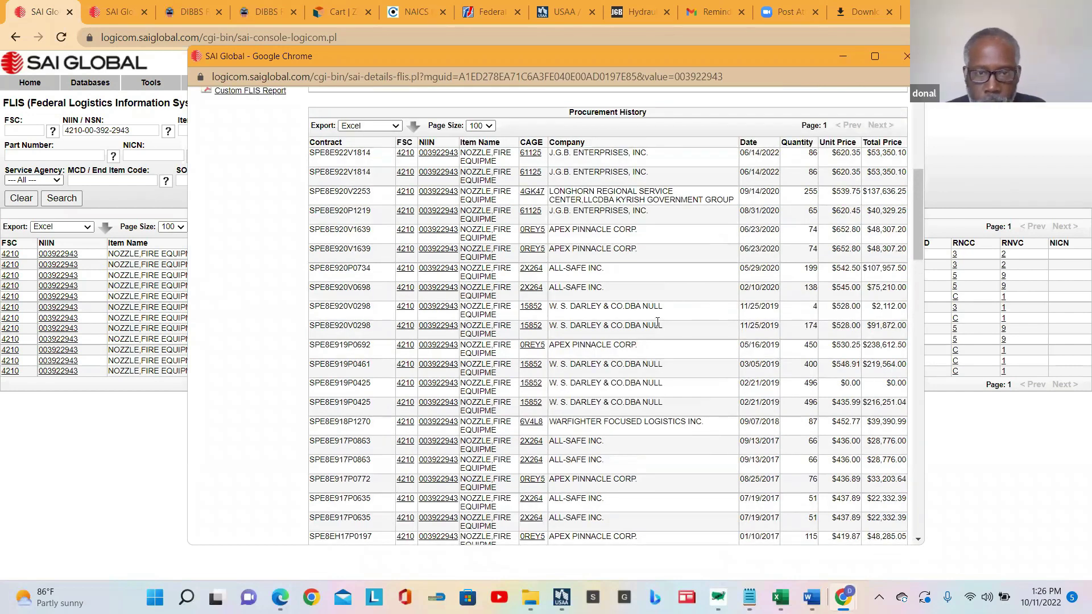
pyautogui.scroll(1, 654, 318)
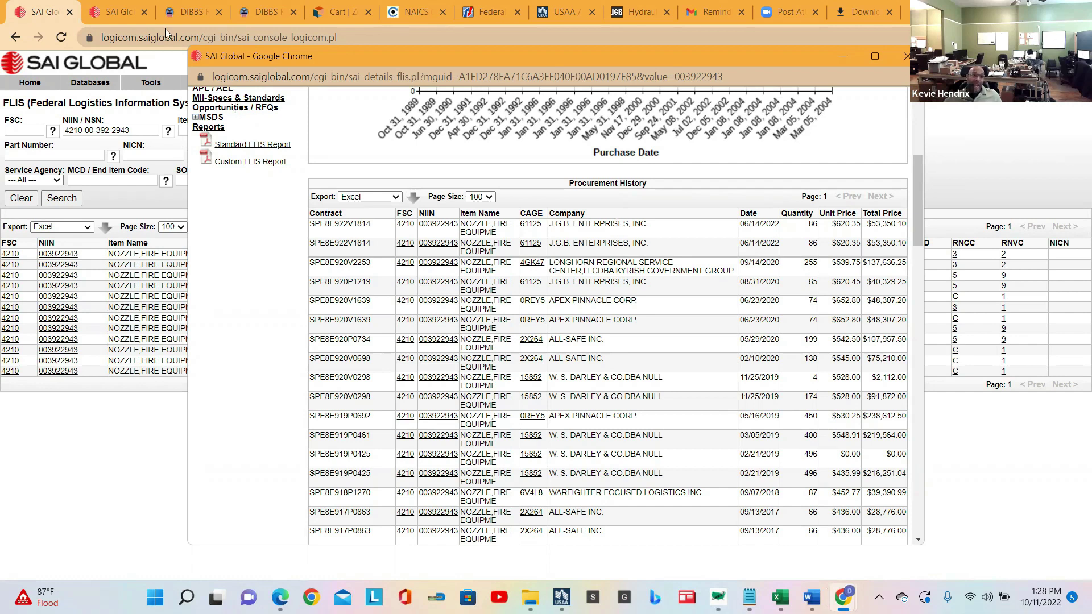
# - Bring the main browser window forward and return to the RFQ Search results for 00912
pyautogui.click(110, 16)
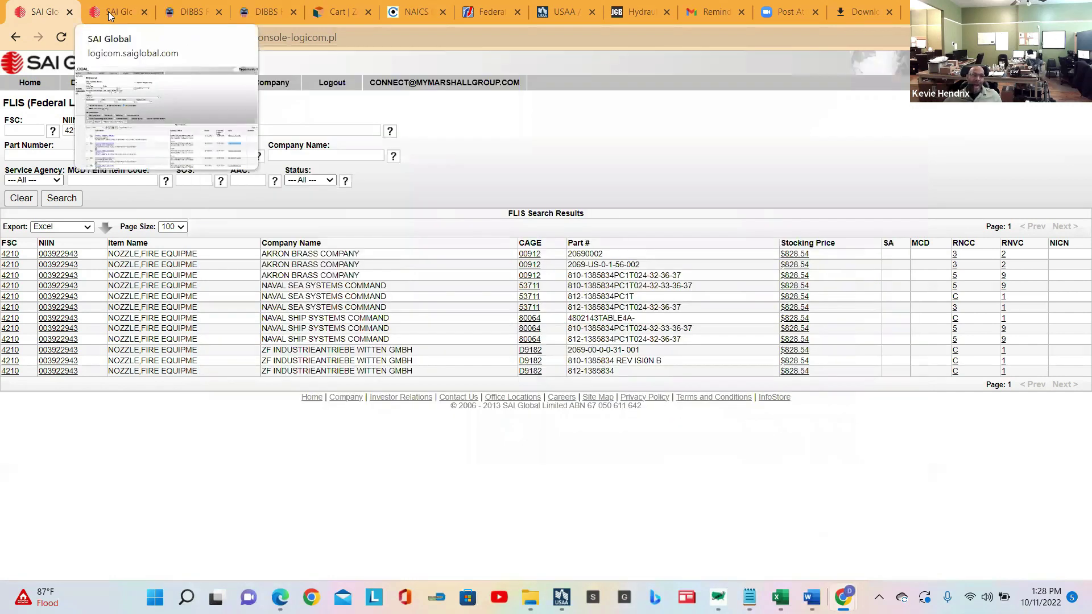
pyautogui.click(110, 16)
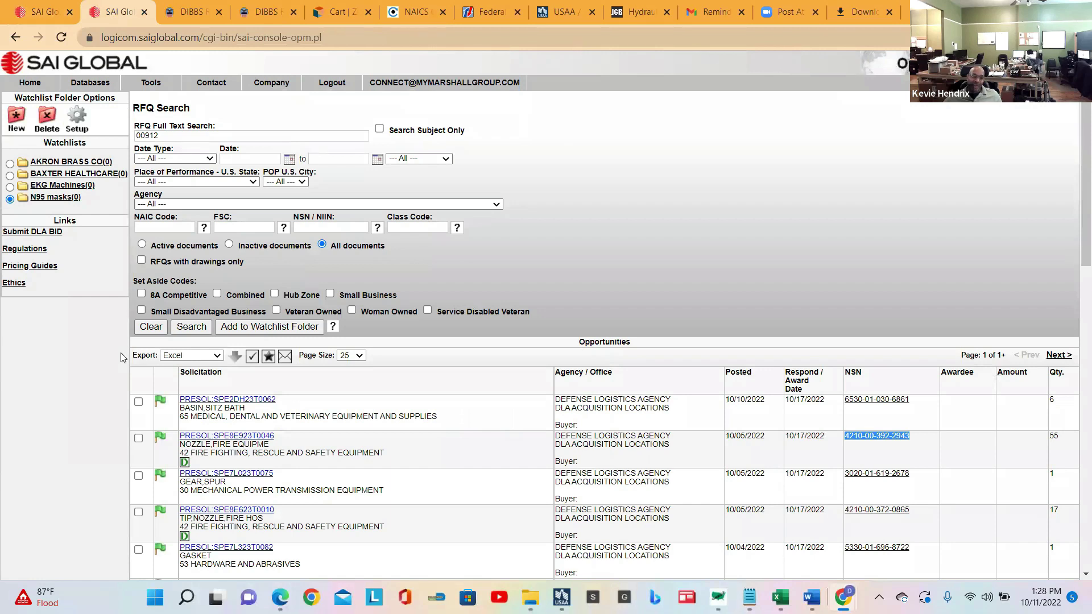